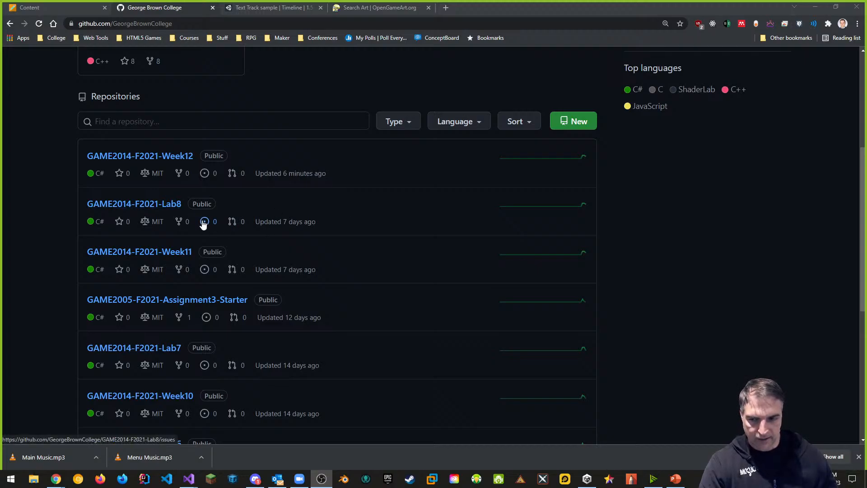
- Open the GAME2014-F2021-Lab8 repository on GitHub and copy its HTTPS clone URL
click(172, 210)
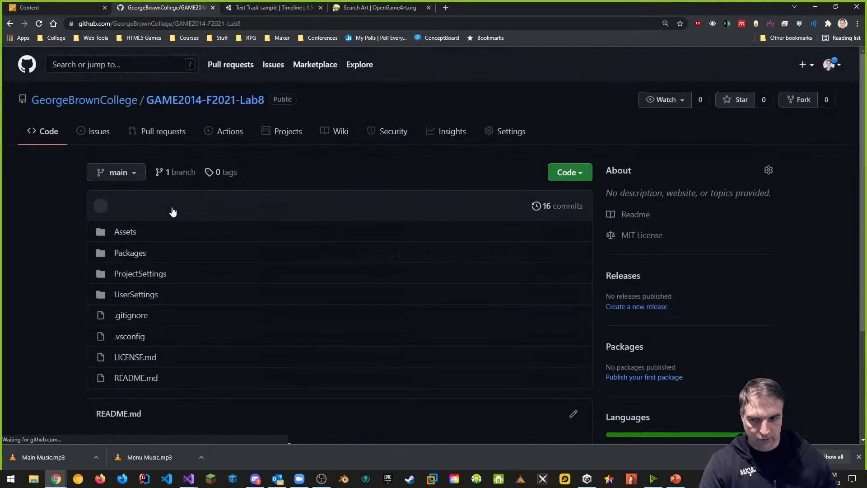
click(231, 25)
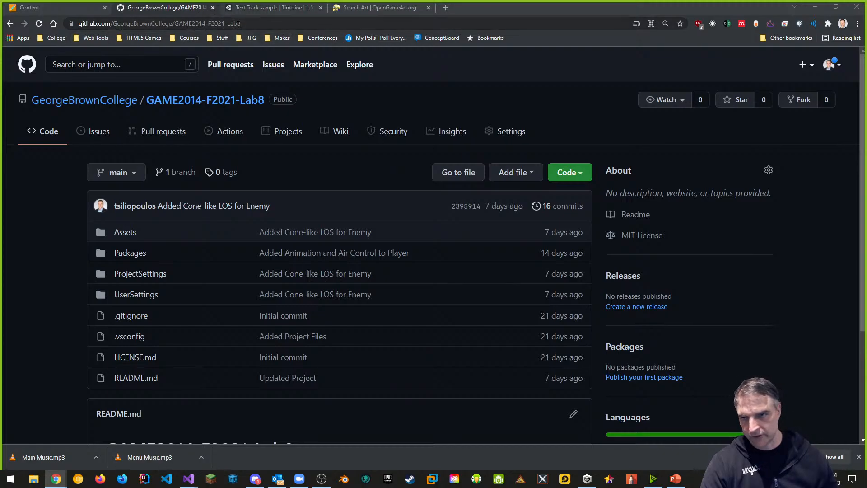
click(586, 175)
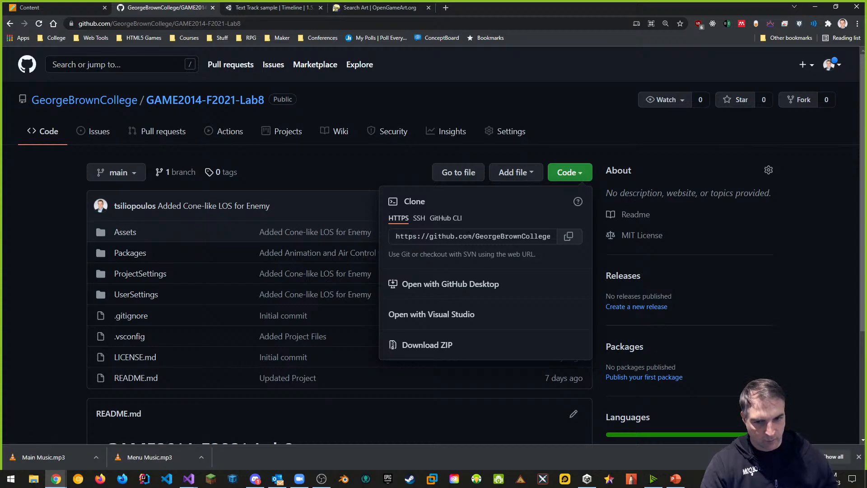
click(568, 236)
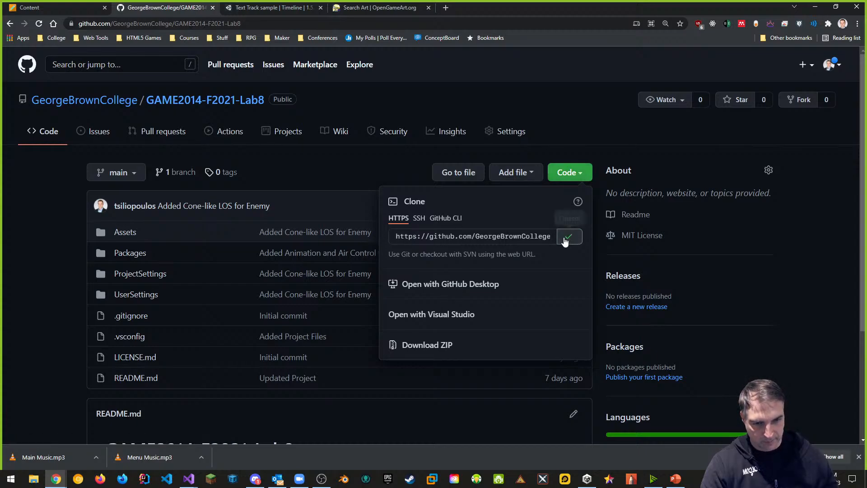
- Open a Windows Command Prompt
click(11, 478)
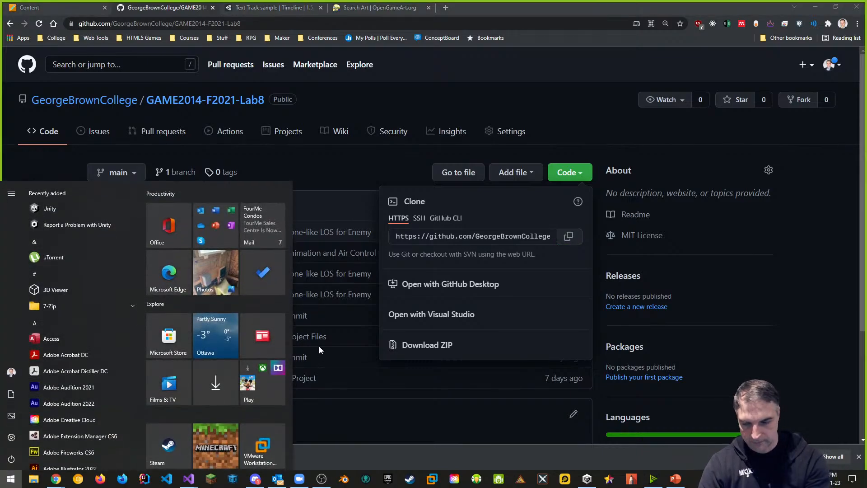
text(cmd)
key(Return)
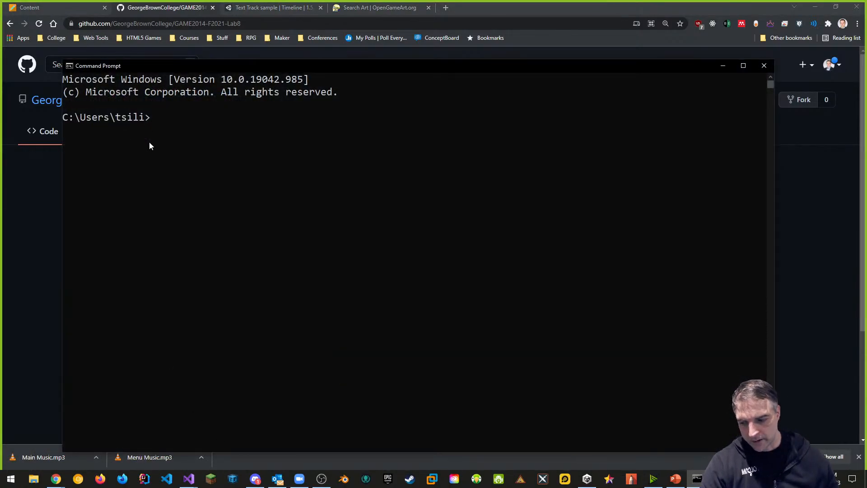
- Switch to File Explorer and browse to the GBC folder on the Desktop that holds the GAME2014 folder
click(33, 479)
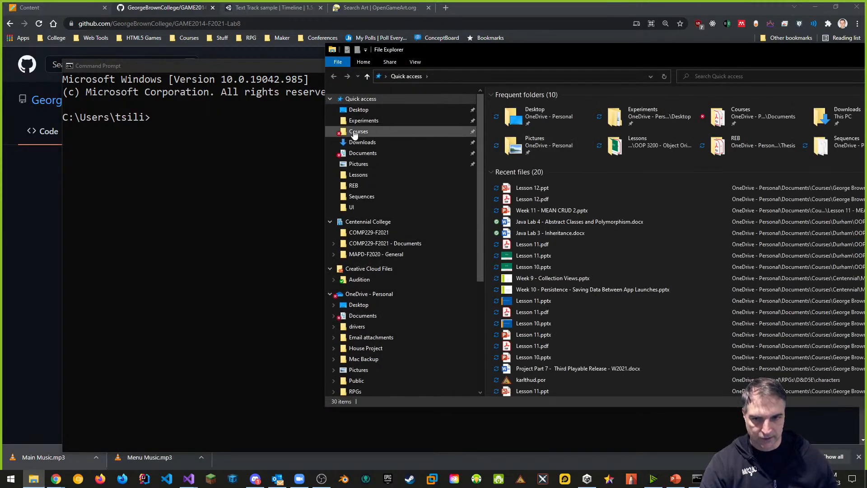
click(358, 109)
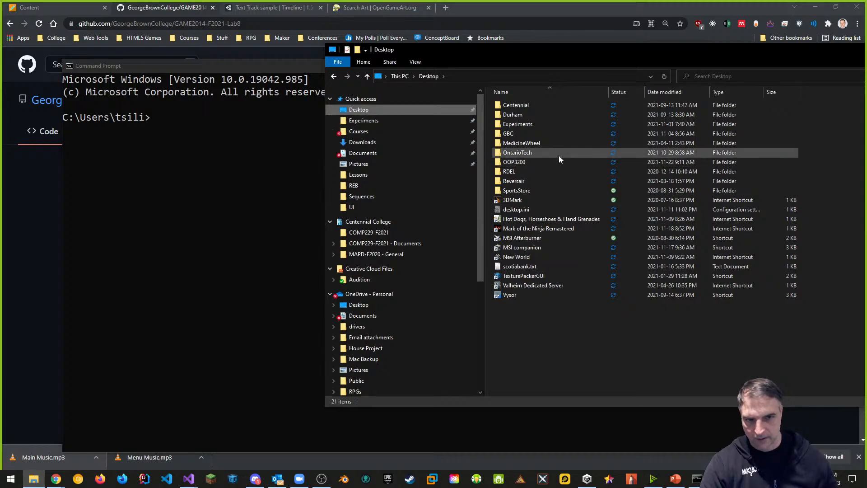
double_click(510, 133)
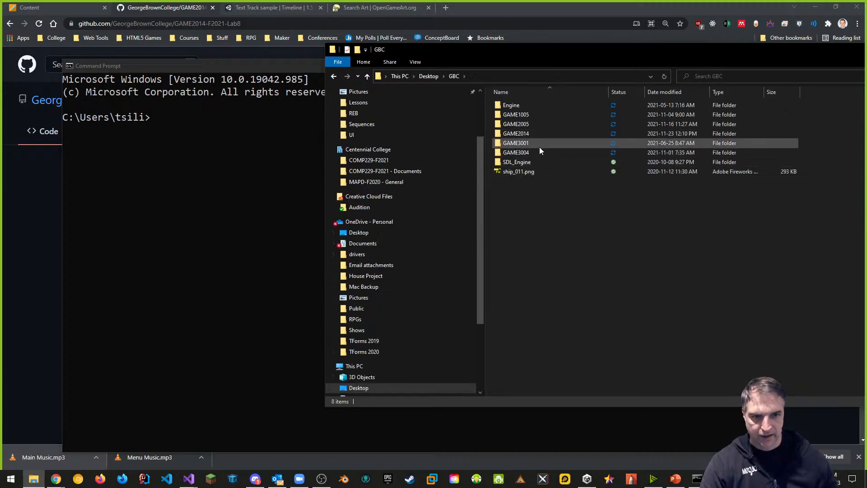
double_click(515, 133)
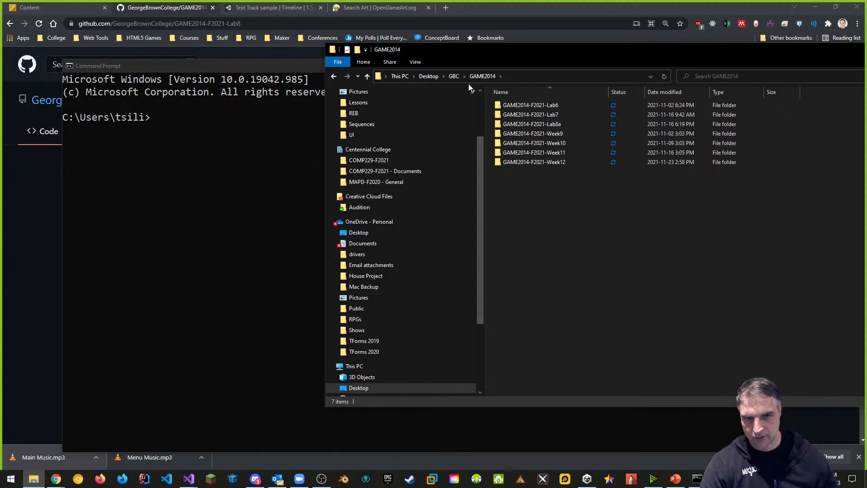
drag(451, 57, 535, 91)
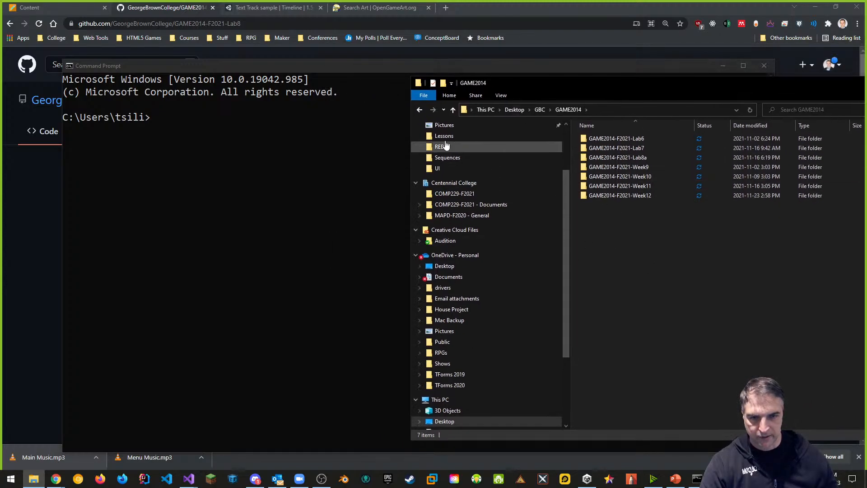
click(424, 112)
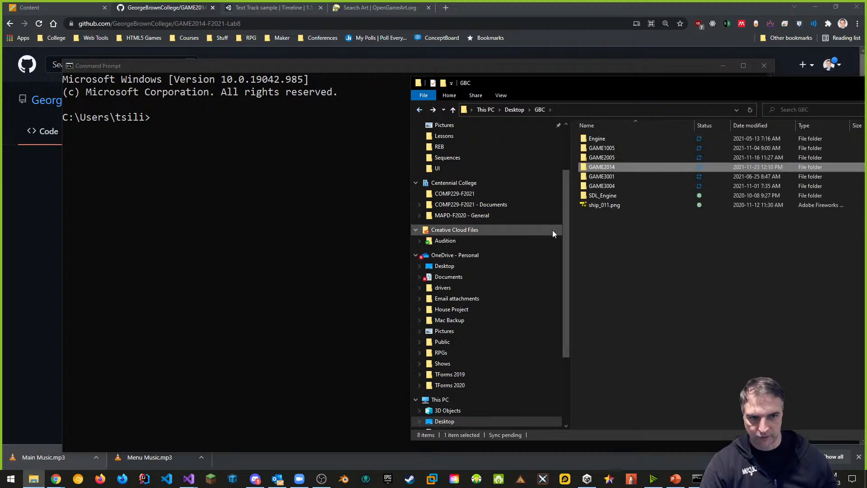
- Change the Command Prompt's working directory to the GAME2014 folder inside Desktop\GBC
click(184, 171)
text(cd)
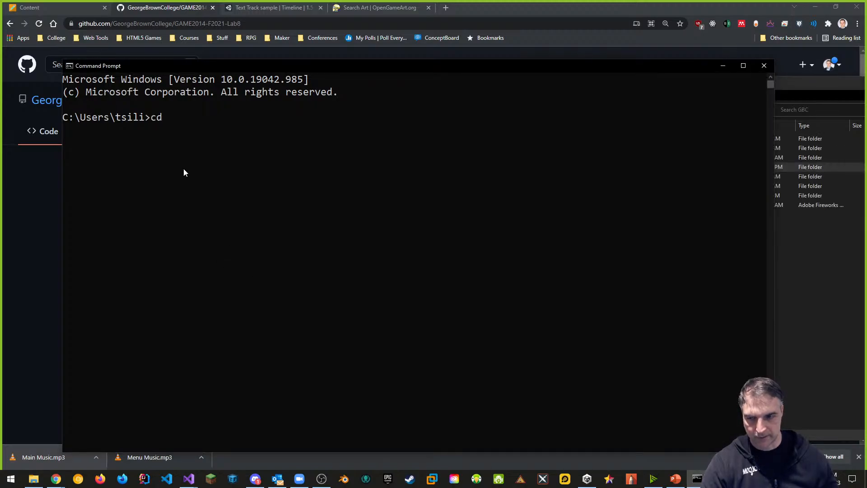
key(alt+Tab)
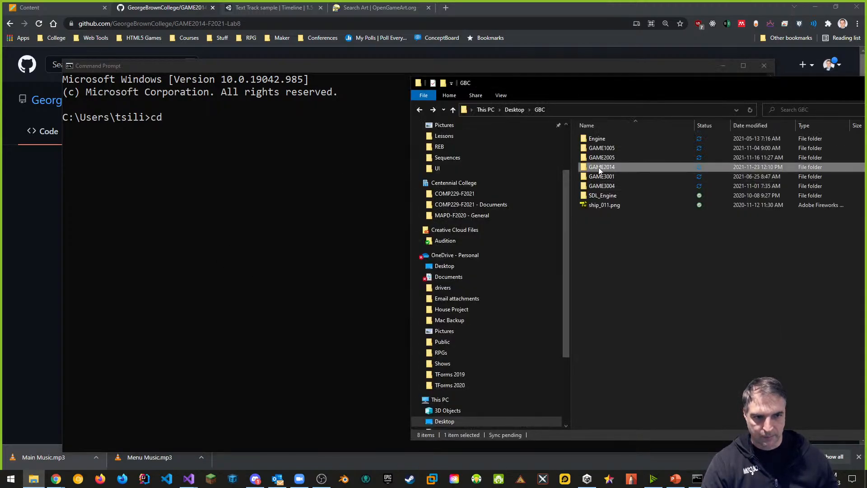
drag(606, 170, 263, 170)
click(364, 187)
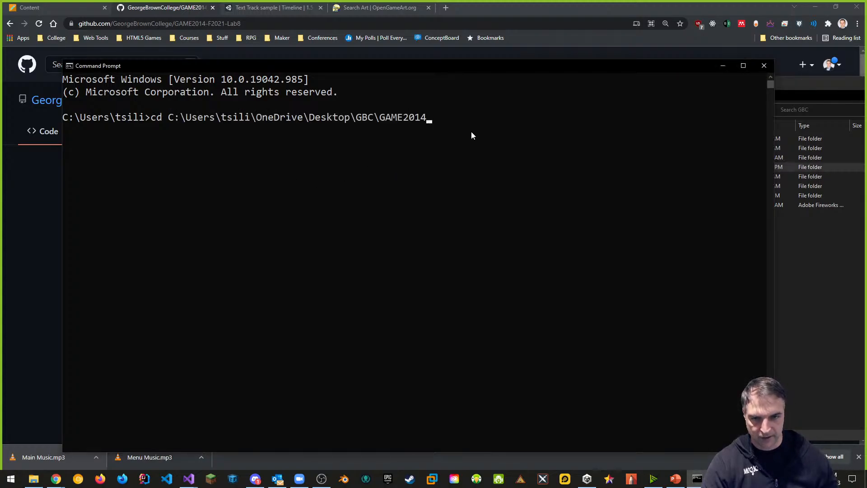
key(Return)
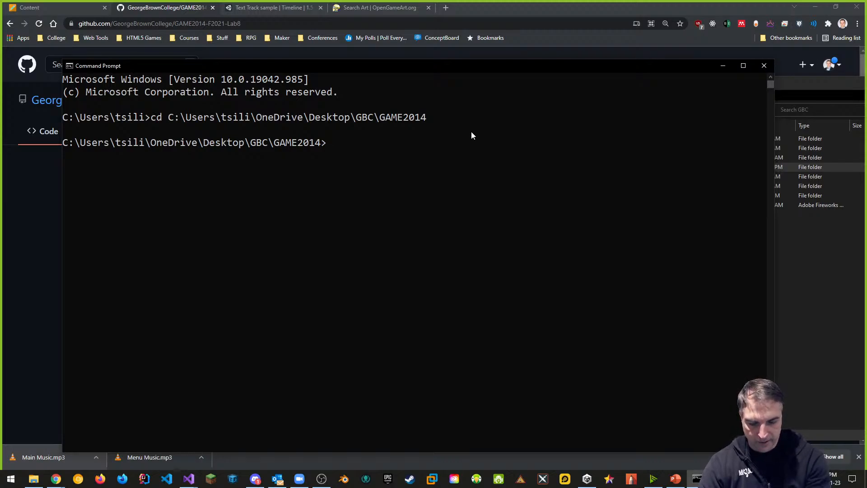
- Enter a git clone command with the copied GAME2014-F2021-Lab8 repository URL, without running it
text(git clone)
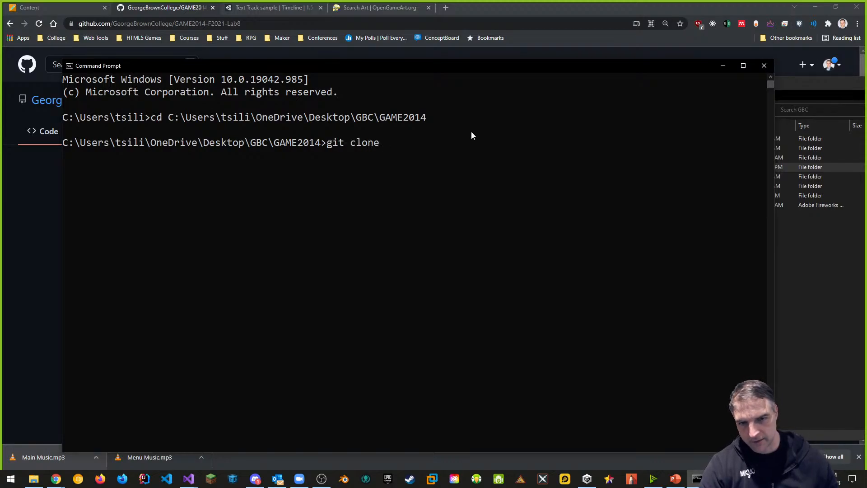
right_click(410, 137)
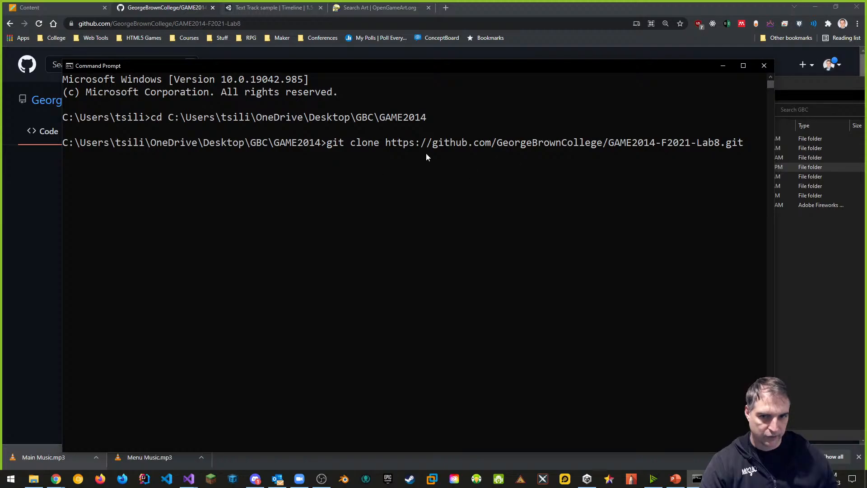
- Search the web for "git clone command" and examine the git-scm.com section on cloning a repository into a differently named directory
click(445, 8)
text(git)
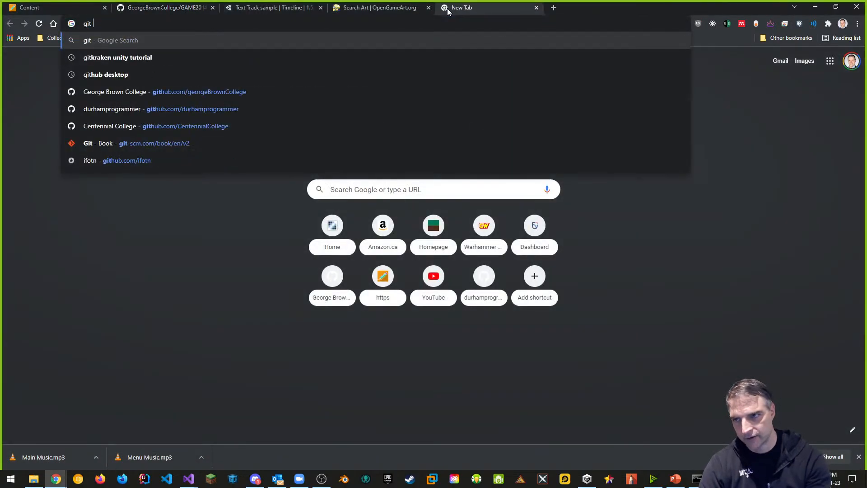
text( clone)
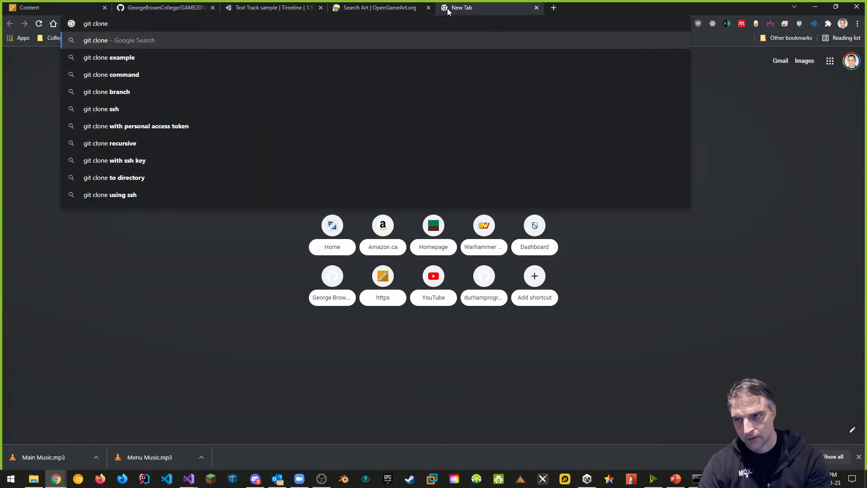
text( command)
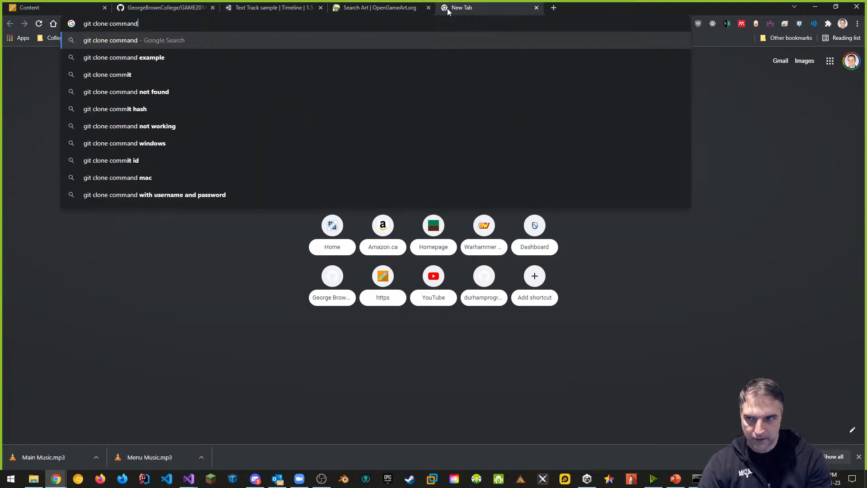
key(Return)
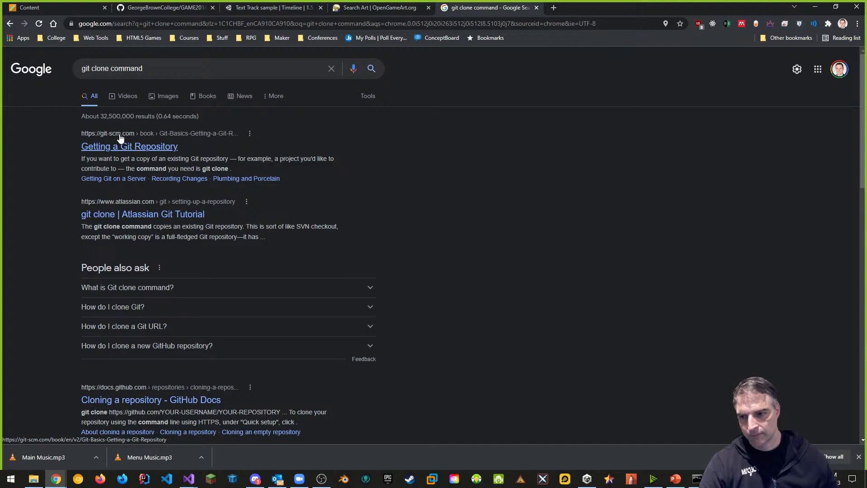
click(128, 148)
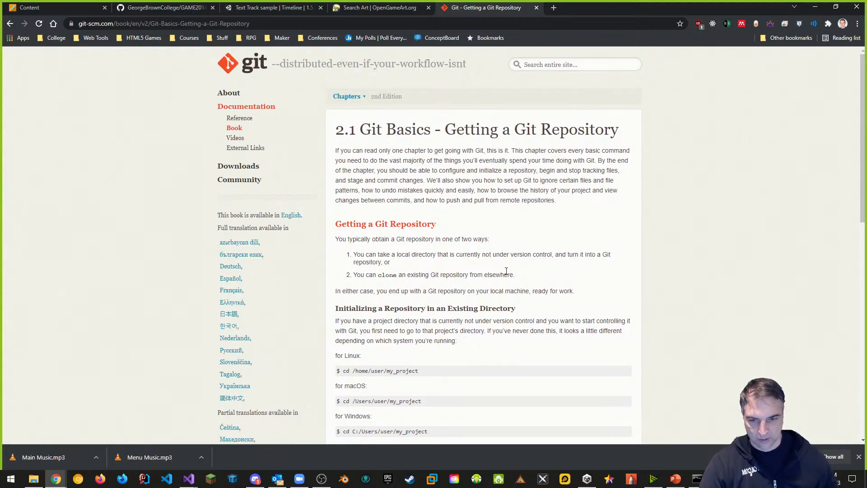
scroll(506, 255, down, 2)
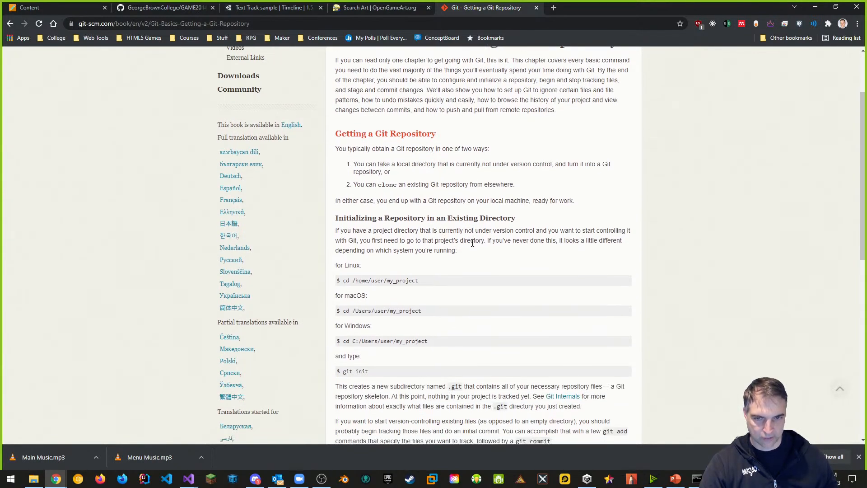
scroll(455, 268, down, 7)
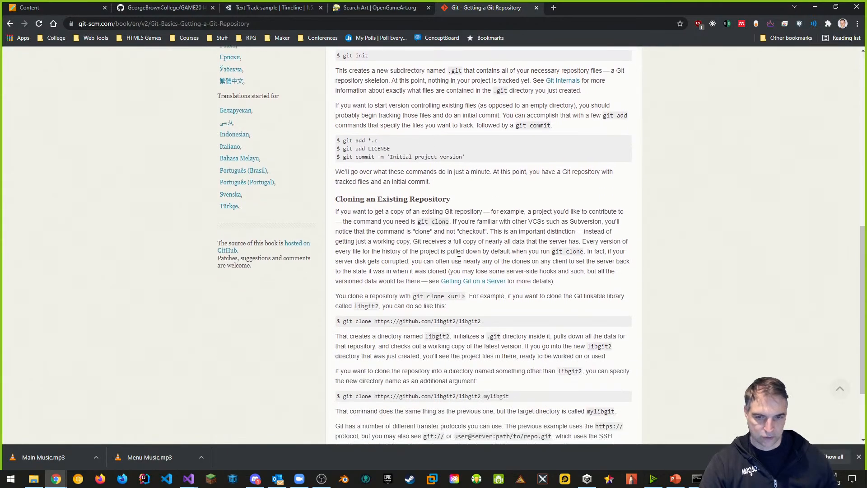
scroll(469, 270, down, 2)
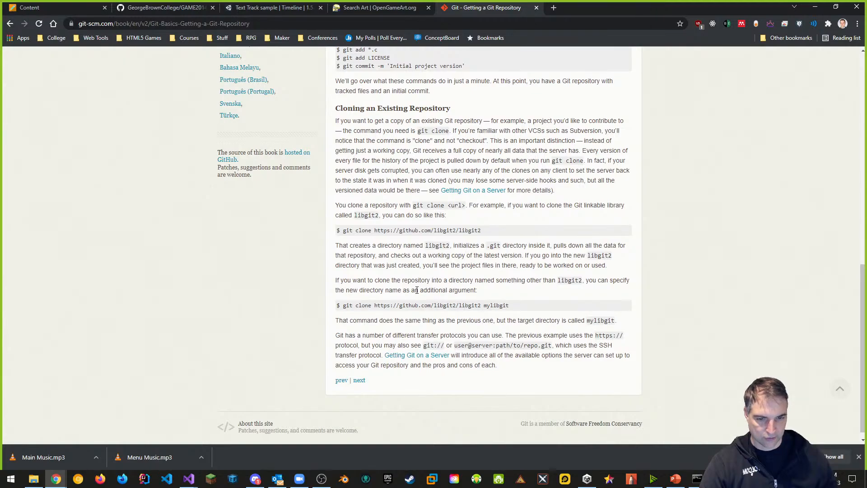
drag(509, 307, 484, 306)
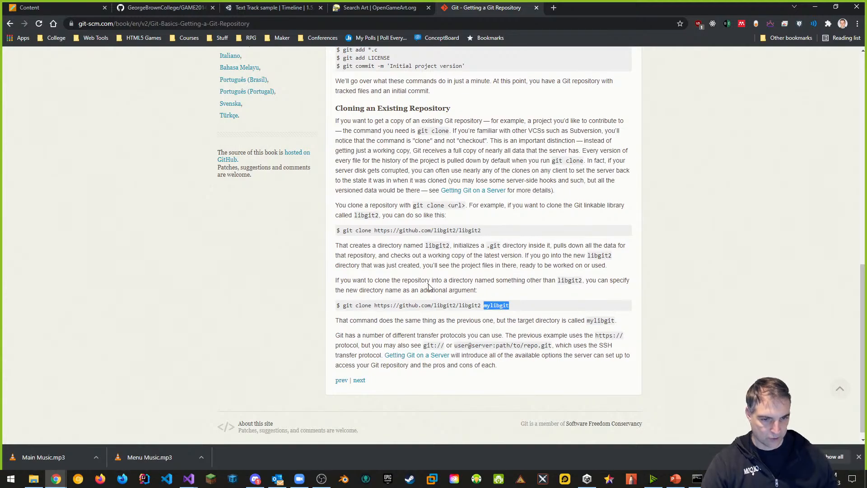
- Back in Command Prompt, add the target directory GAME2014-F2021-Lab9 to the git clone command and run it
key(alt+Tab)
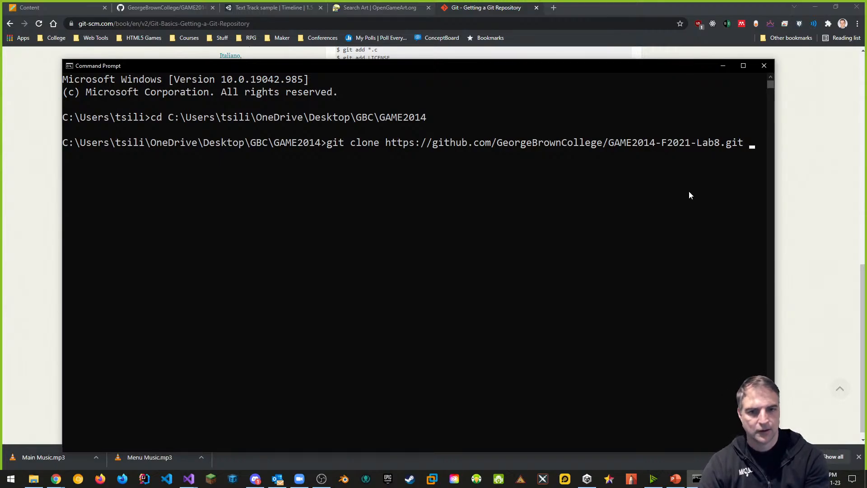
text(GAME2014-F2021)
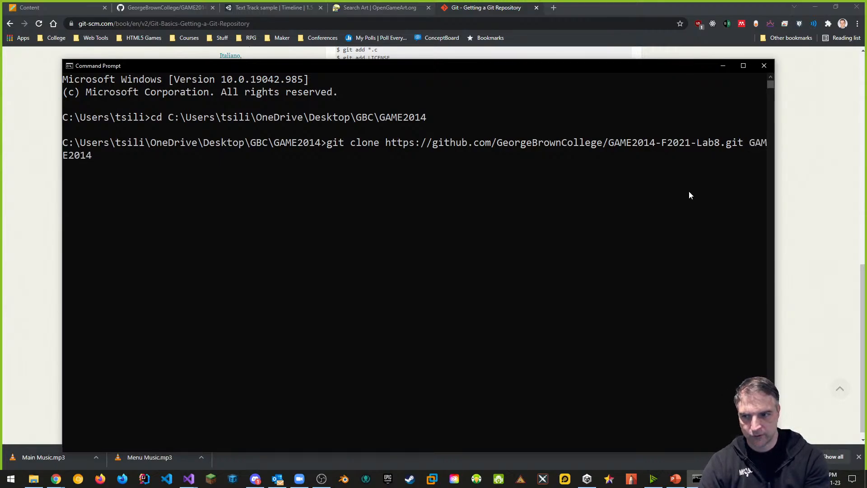
text(-)
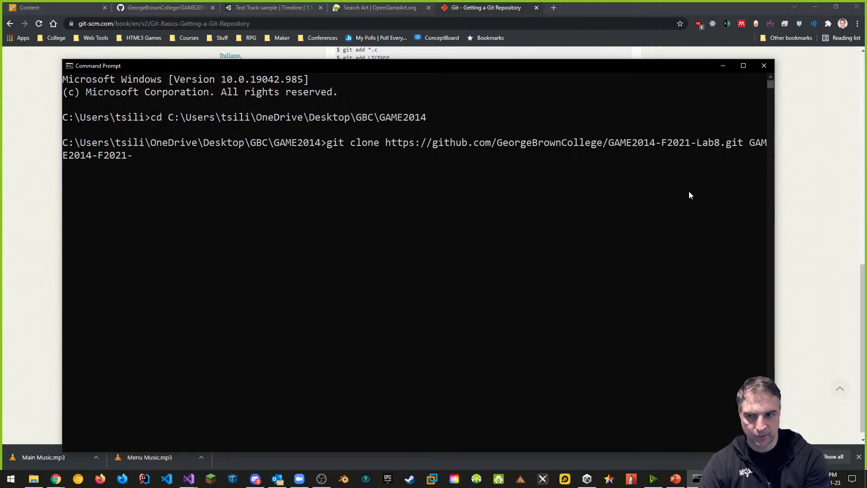
text(Lab9)
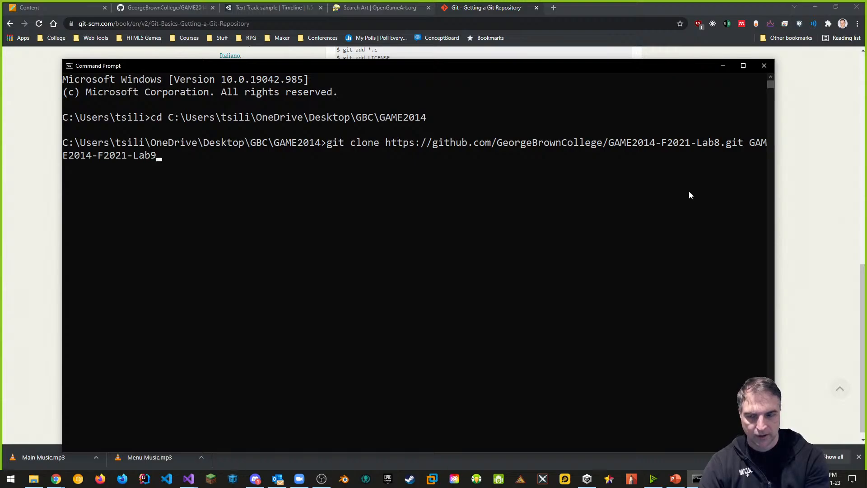
key(Return)
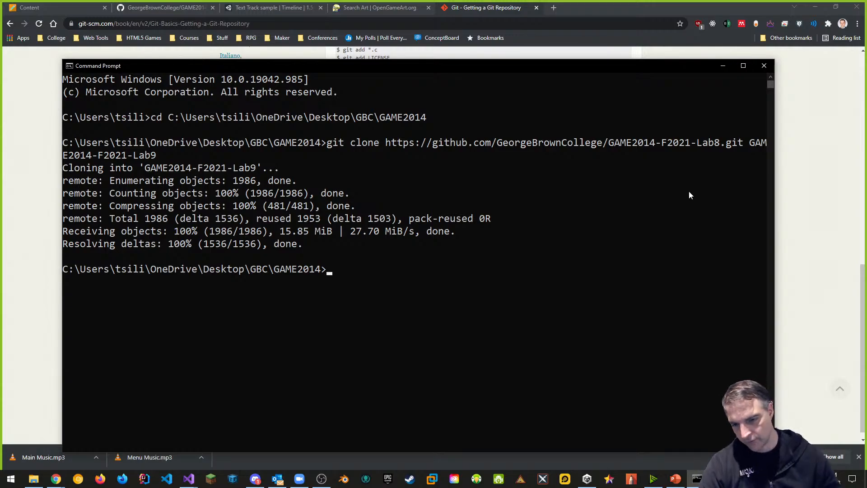
- List the contents of the GAME2014 folder and change the working directory to GAME2014-F2021-Lab9
text(dir)
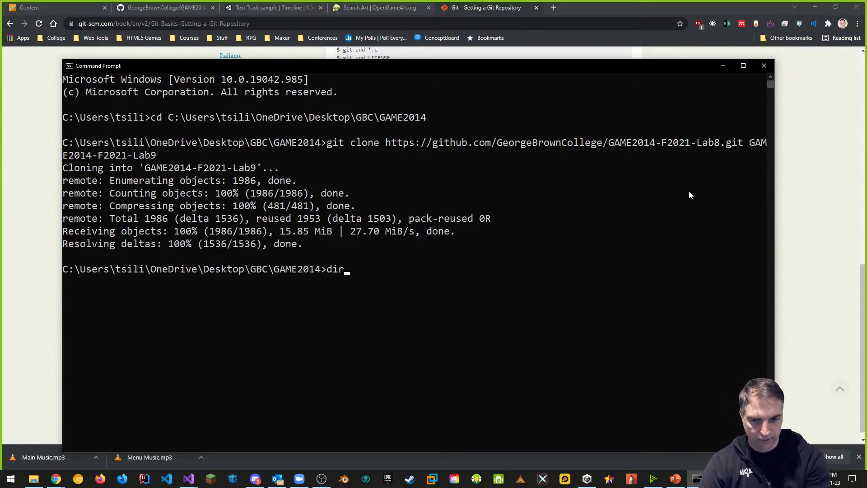
key(Return)
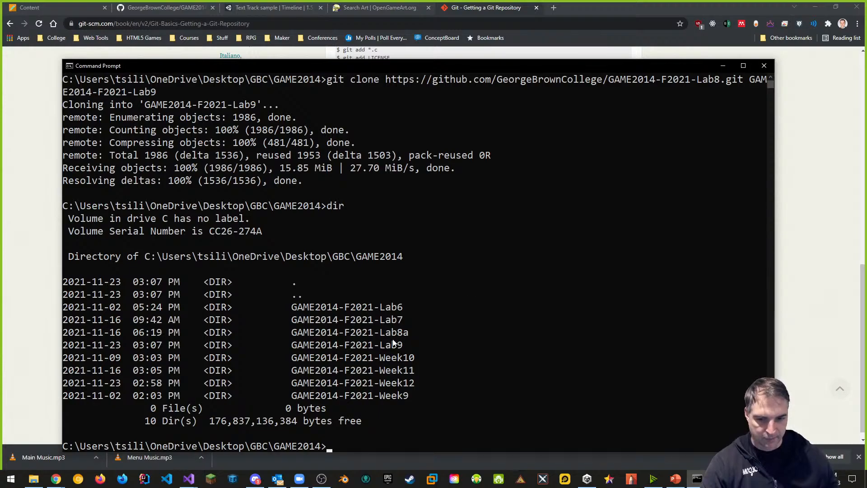
text(cd)
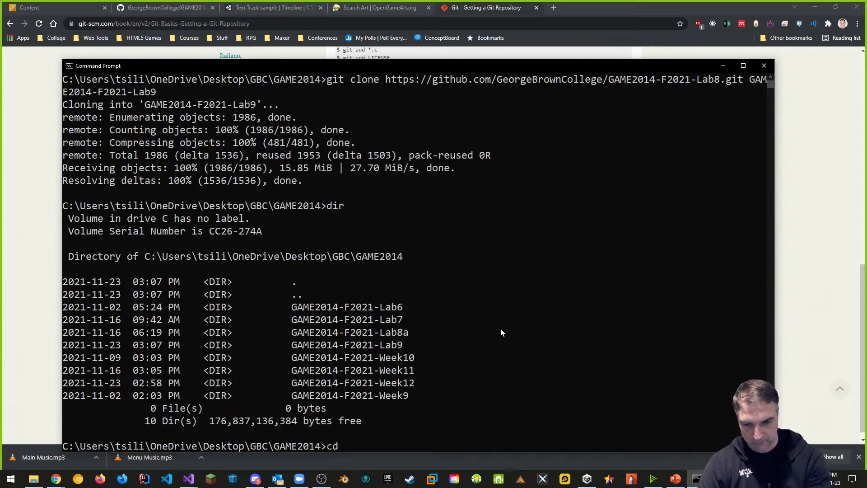
text( GAME20)
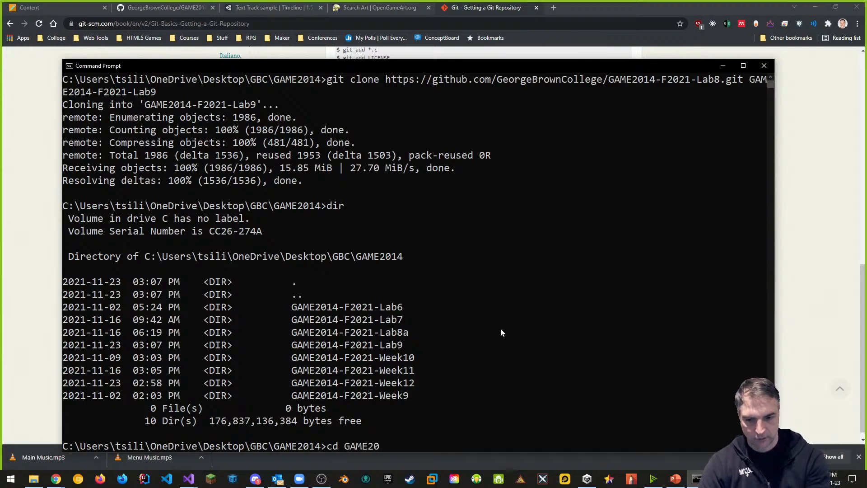
text(14-F2021-Lab9)
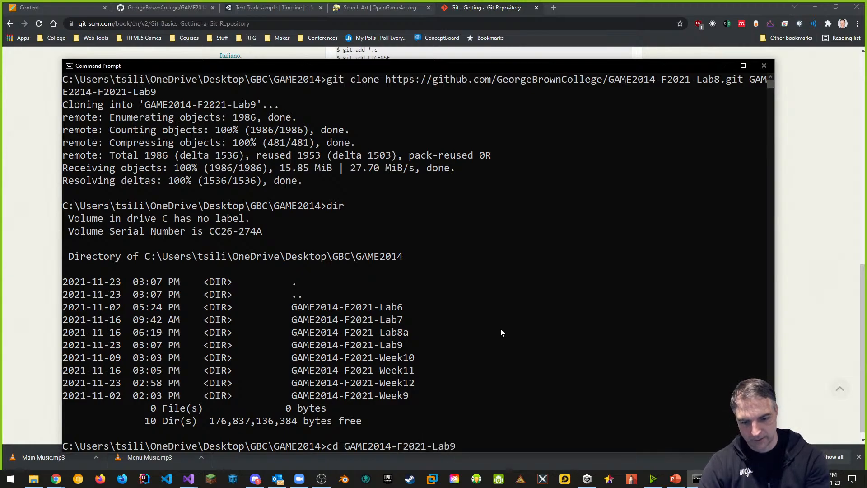
key(Return)
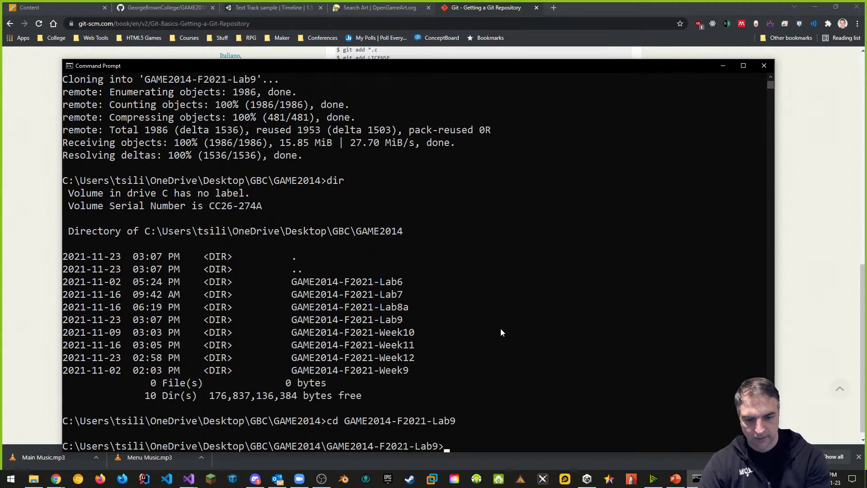
- Clear the Command Prompt screen and list the files in the GAME2014-F2021-Lab9 folder
text(cls)
key(Return)
text(dir)
key(Return)
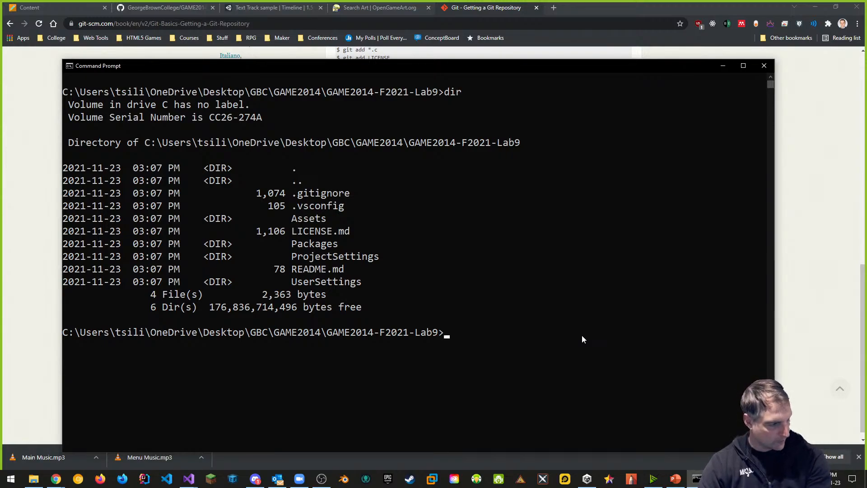
- Open README.md from the Lab9 folder in Visual Studio Code with the code command
text(code)
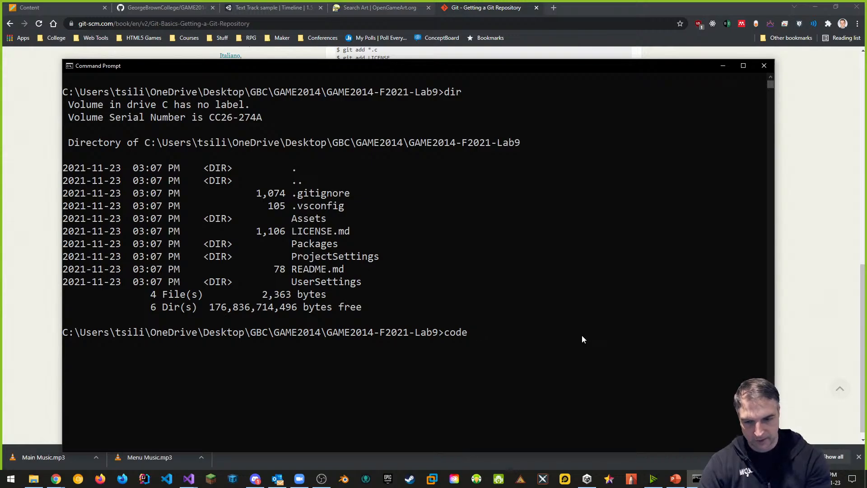
text(README)
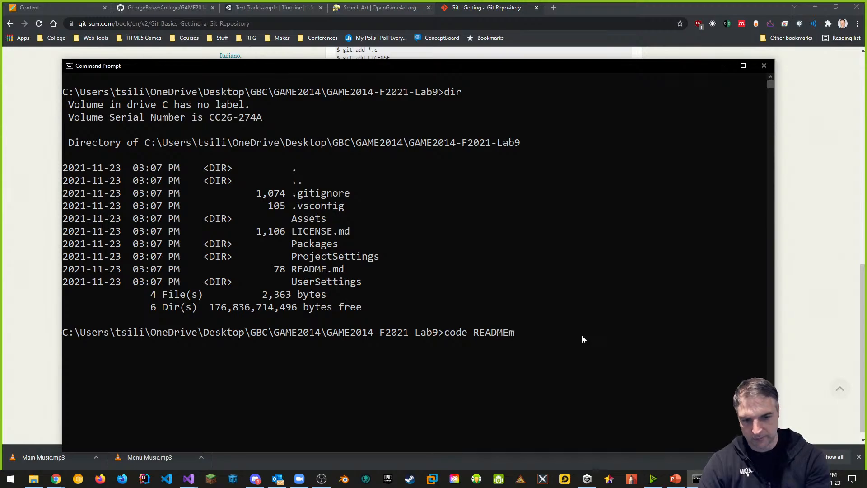
text(.md)
key(Return)
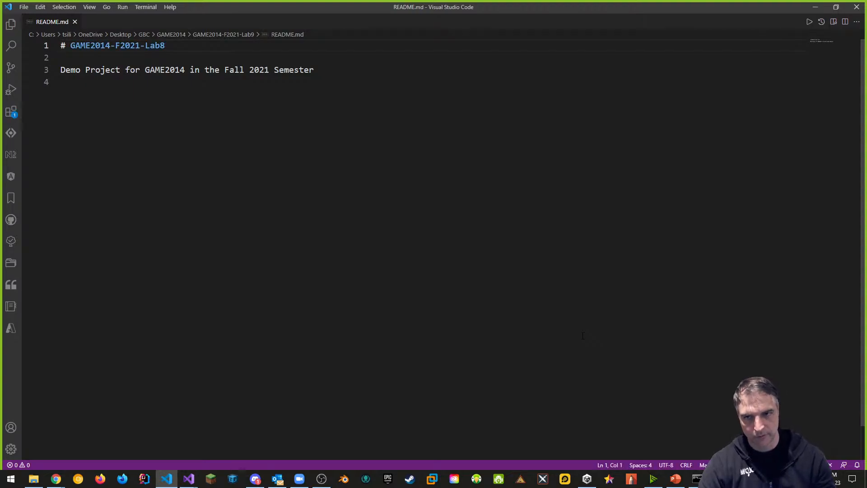
- Change the README heading to "GAME2014-F2021-Lab 9", save the file and close the editor
click(175, 47)
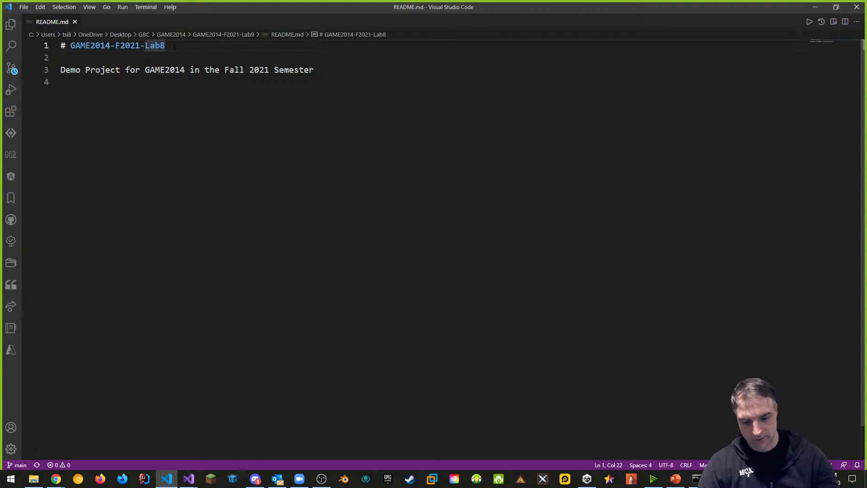
text(9)
key(BackSpace)
key(BackSpace)
key(BackSpace)
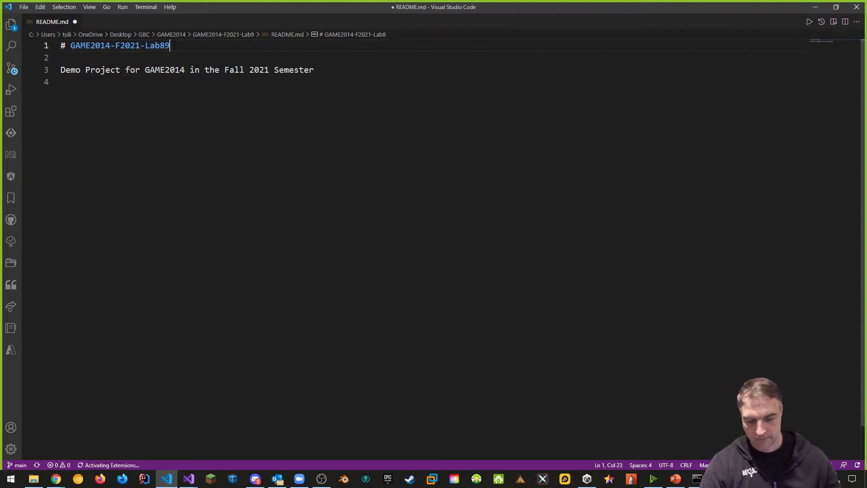
text(9)
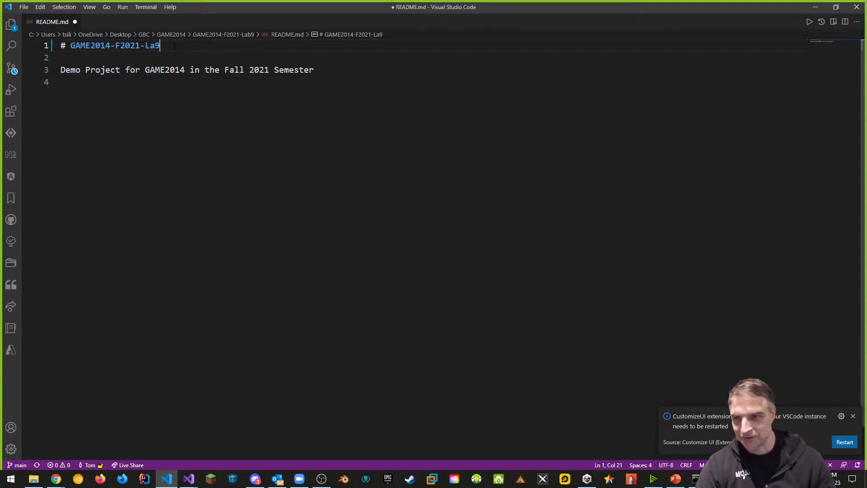
click(165, 54)
click(166, 45)
key(BackSpace)
key(BackSpace)
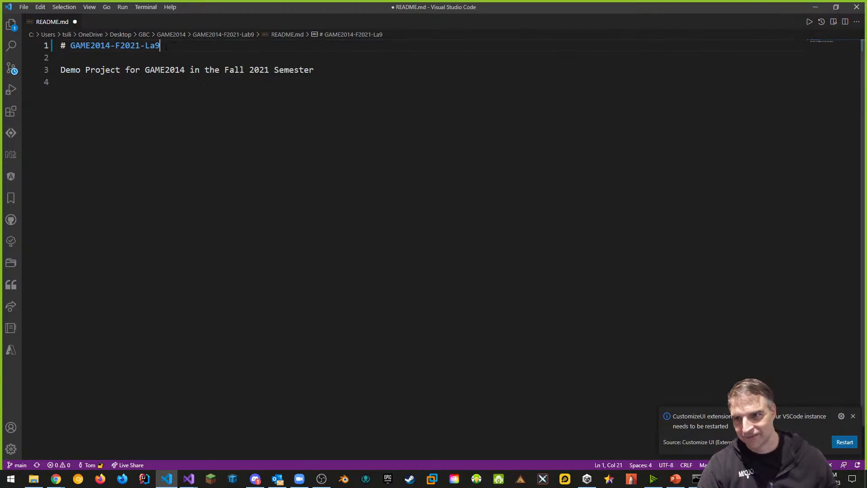
text(ab 9)
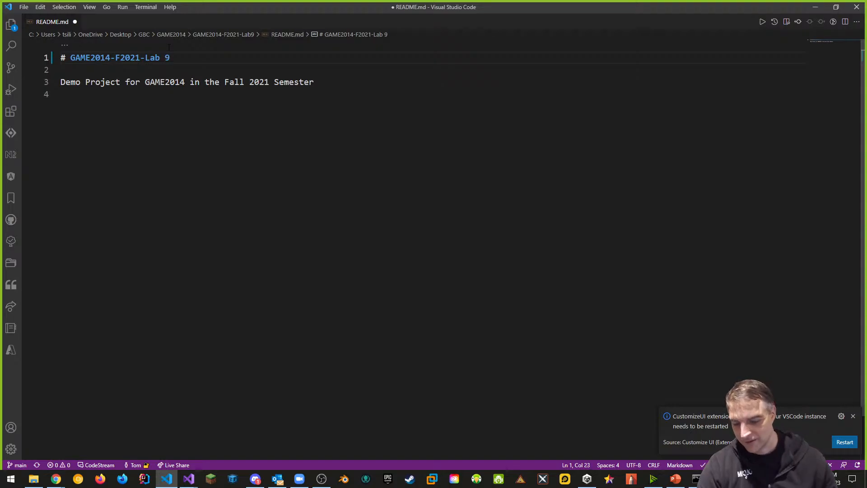
key(ctrl+s)
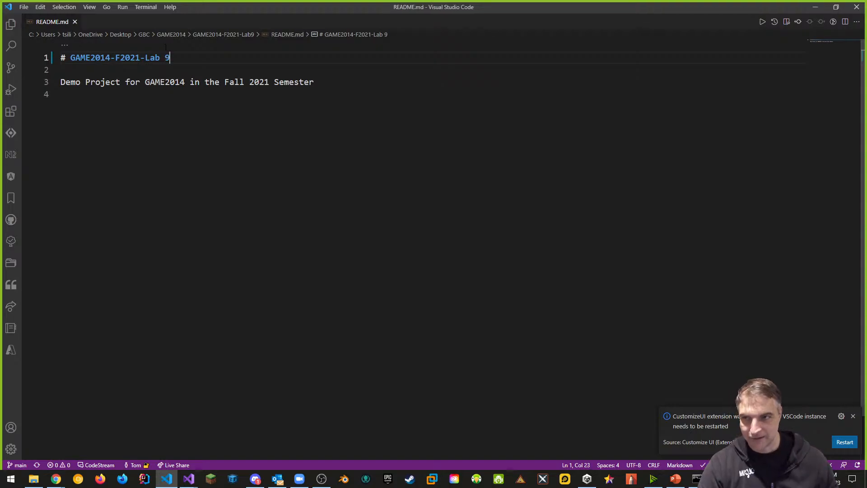
click(857, 7)
- Switch to Unity Hub and open the project folder GAME2014-F2021-Lab9 from Desktop\GBC\GAME2014
click(537, 361)
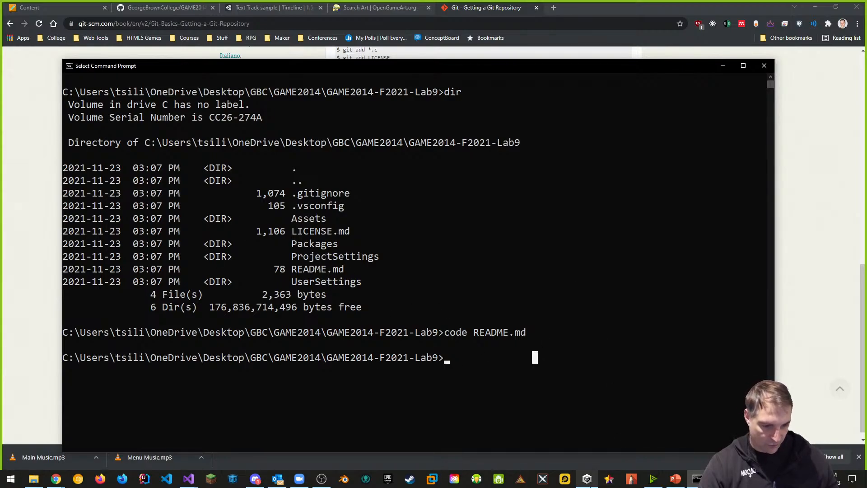
click(586, 480)
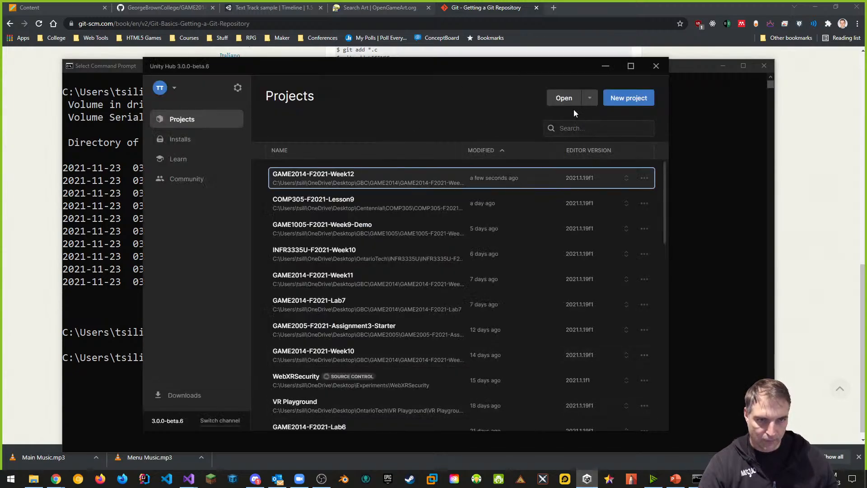
click(565, 98)
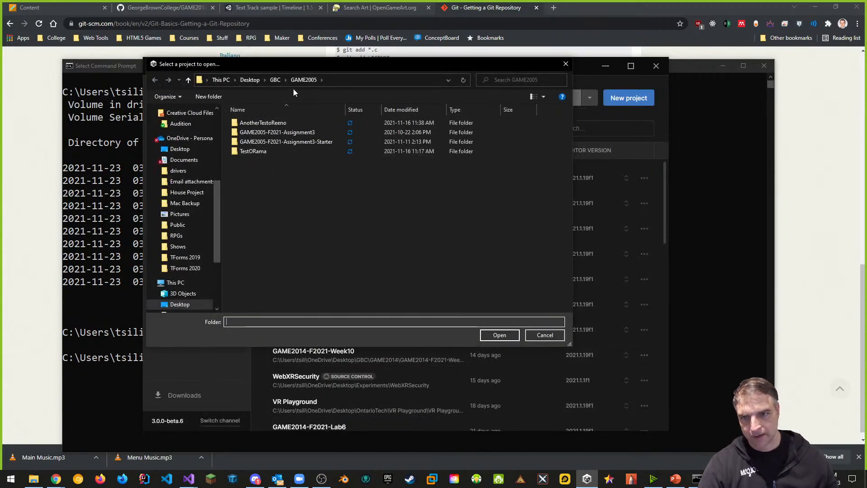
click(275, 79)
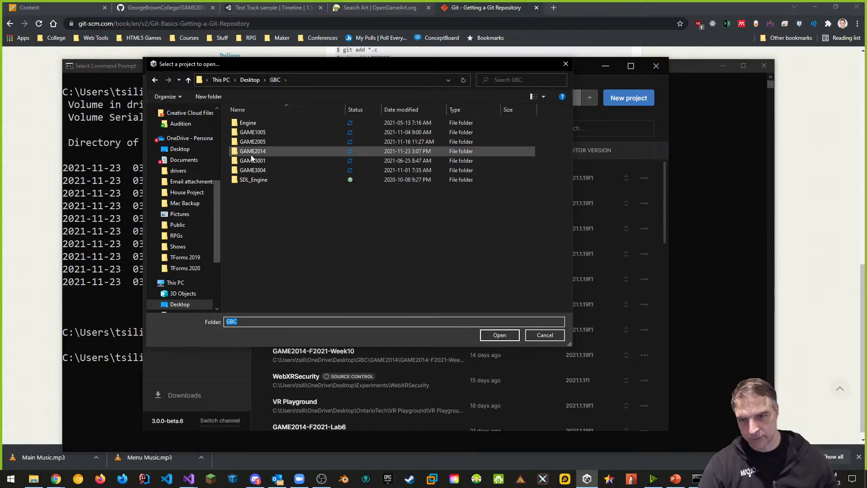
double_click(253, 151)
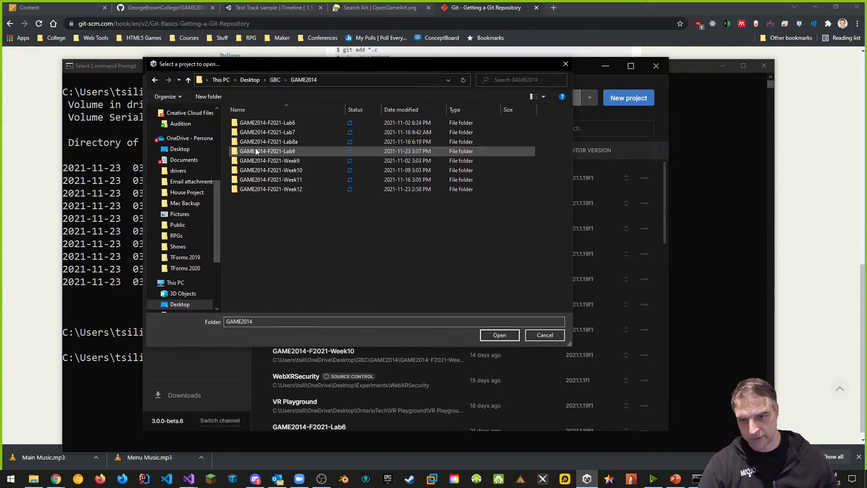
double_click(280, 151)
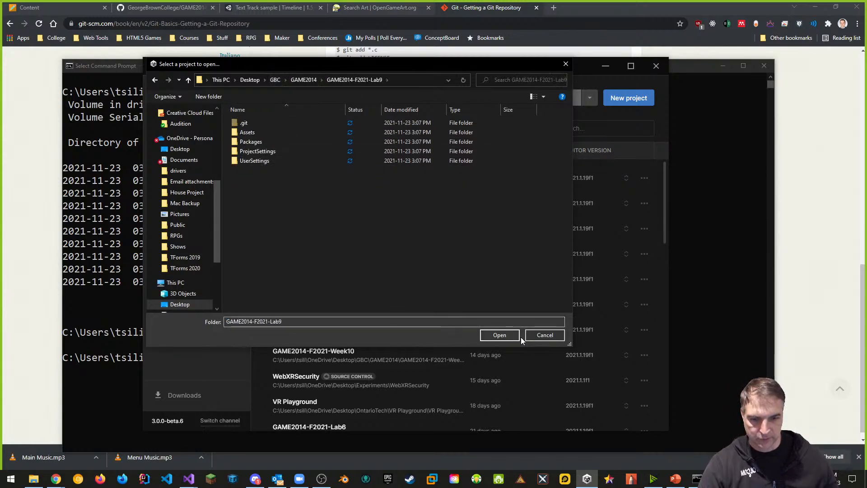
click(499, 335)
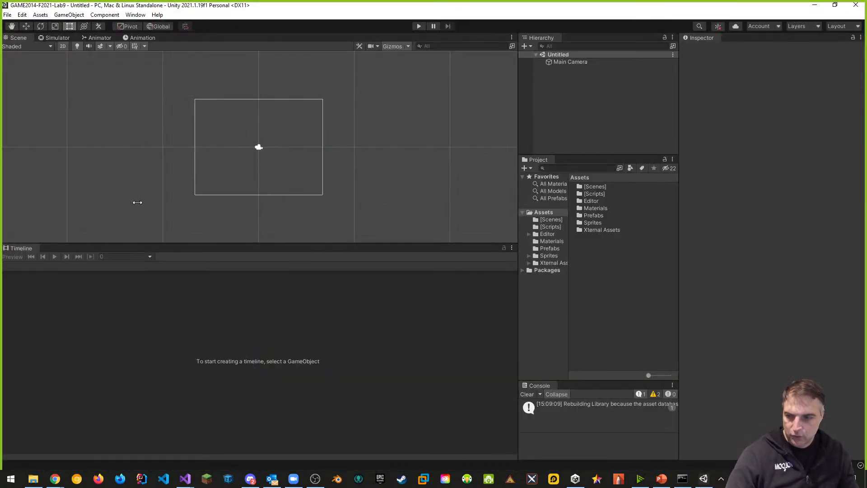
- Close the Timeline view and open the Main scene from the project's [Scenes] folder
click(512, 248)
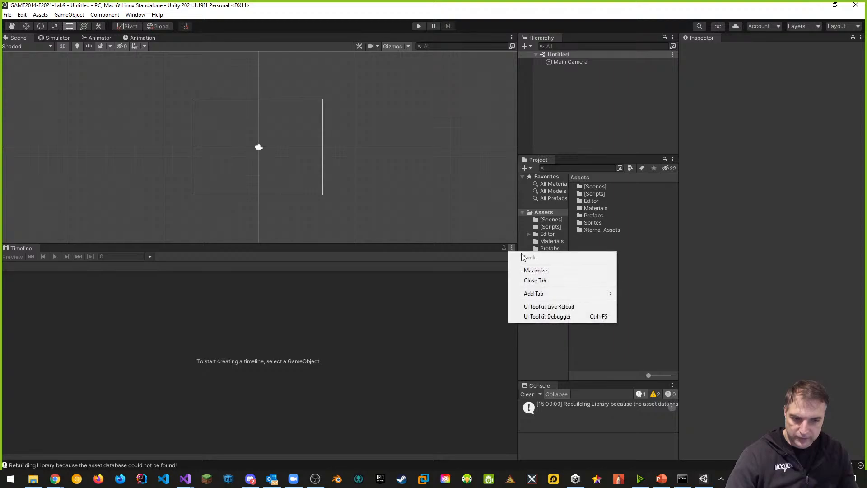
click(532, 280)
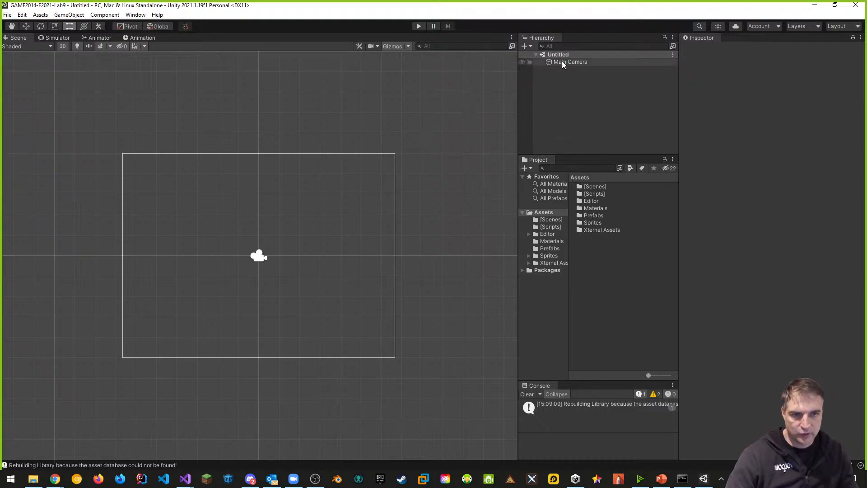
double_click(595, 186)
double_click(590, 187)
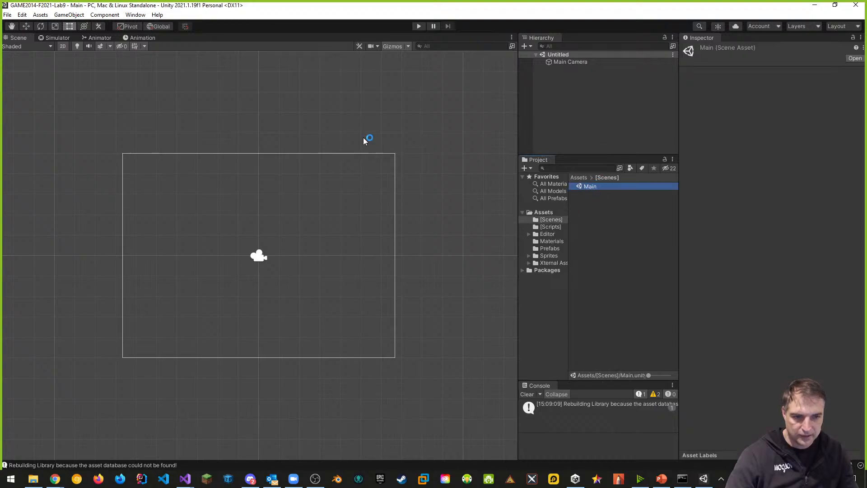
scroll(362, 261, down, 5)
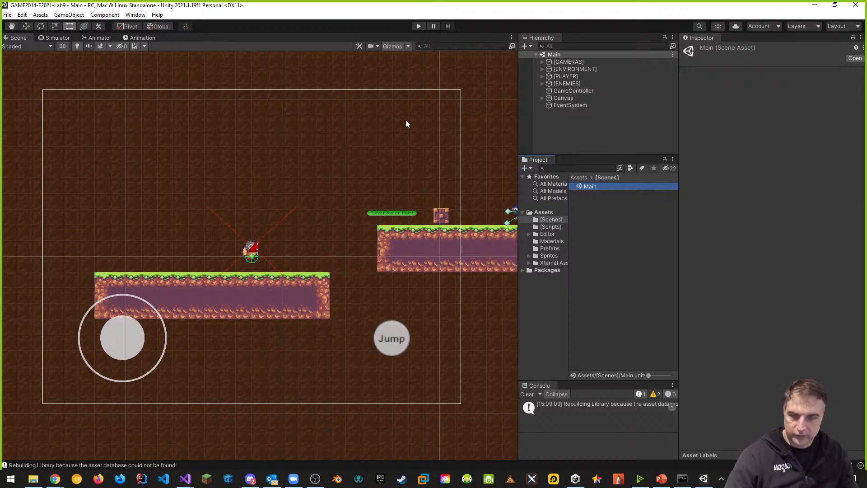
- Play-test the Main scene in the device simulator, moving the player with the joystick and jumping, and stop play mode
click(418, 26)
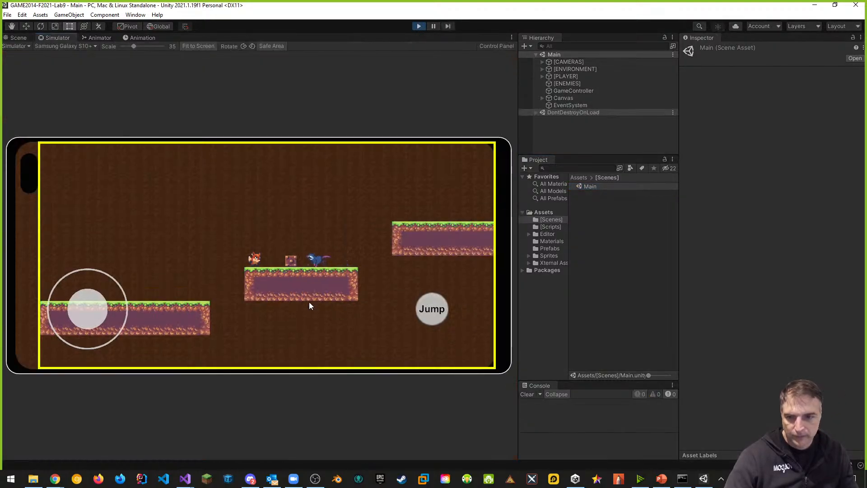
drag(88, 309, 108, 319)
click(436, 313)
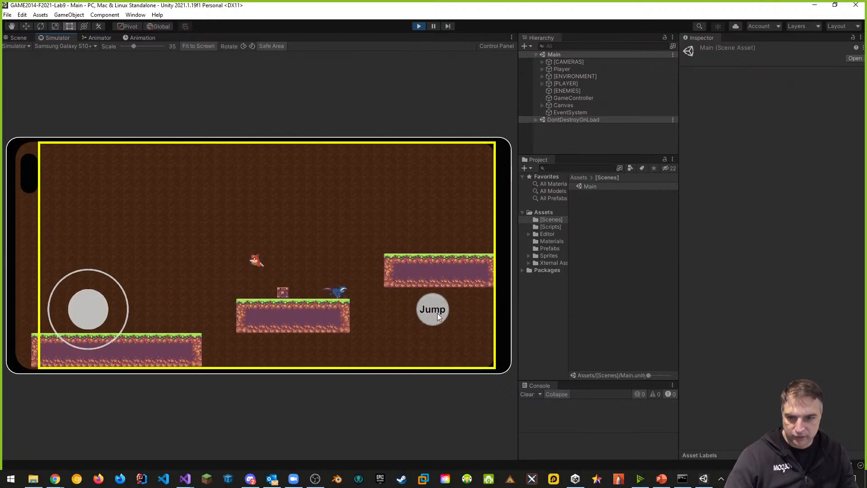
drag(98, 316, 110, 316)
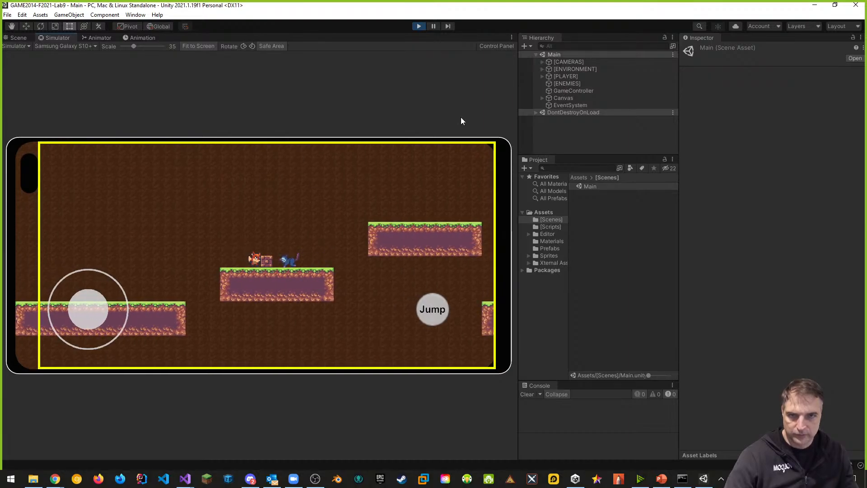
click(418, 26)
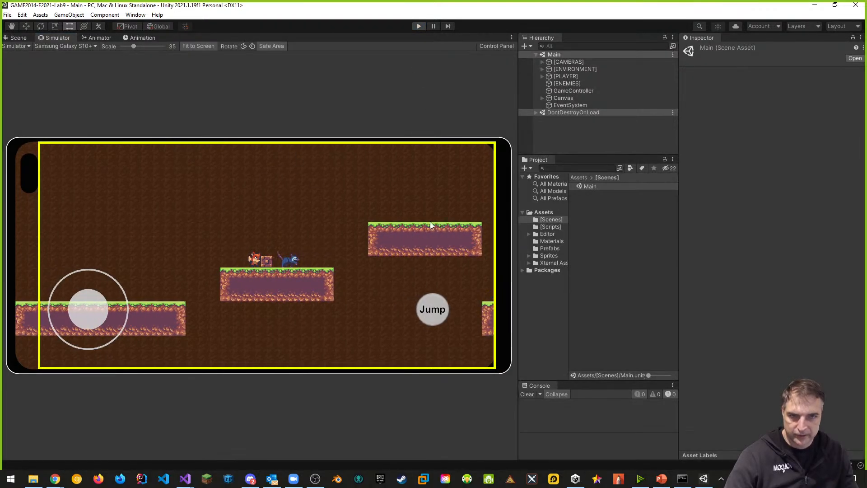
- Open the build settings and switch the build platform from PC, Mac & Linux Standalone to Android
scroll(455, 212, down, 4)
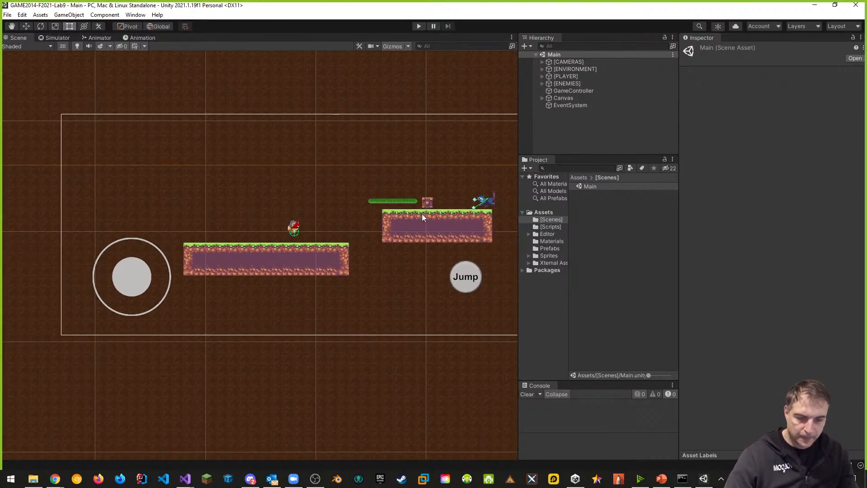
middle_drag(465, 177, 429, 184)
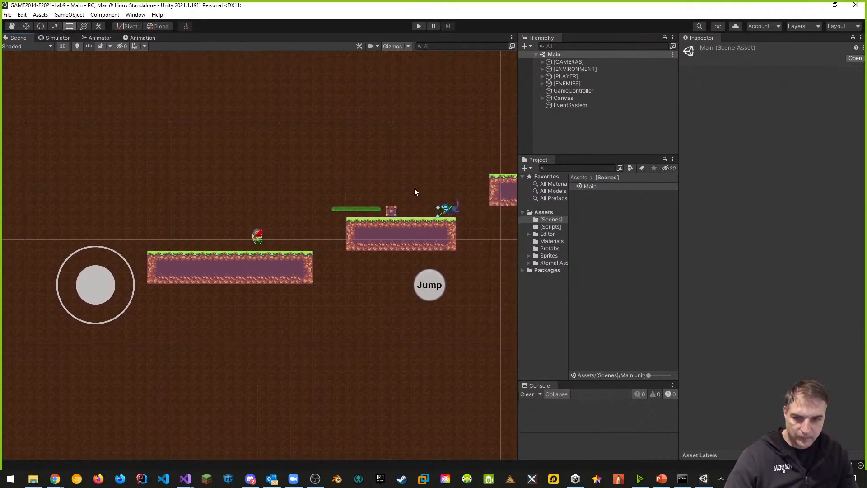
click(7, 14)
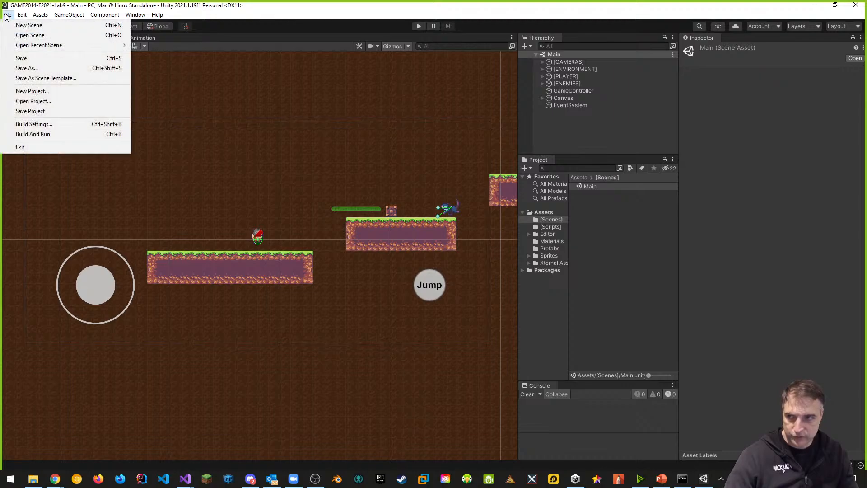
click(39, 126)
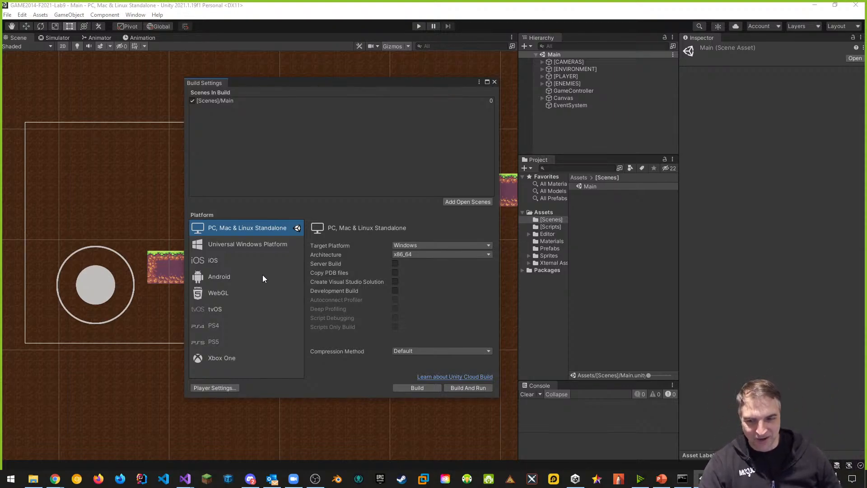
click(219, 278)
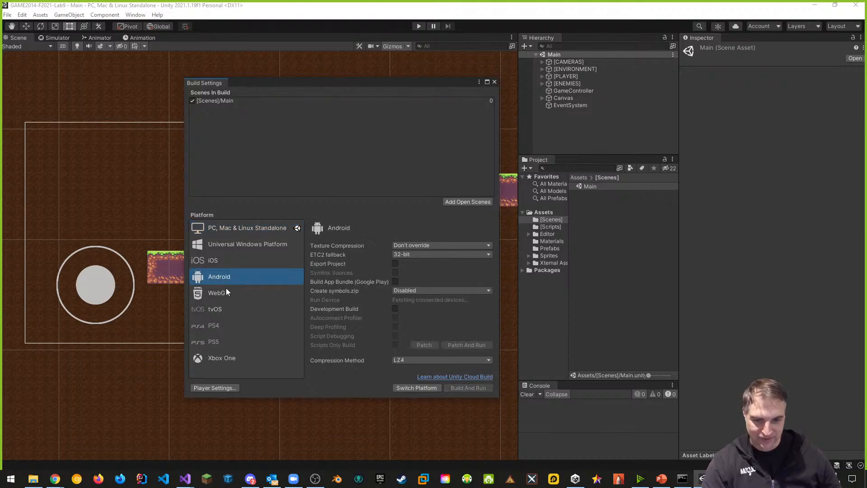
click(417, 388)
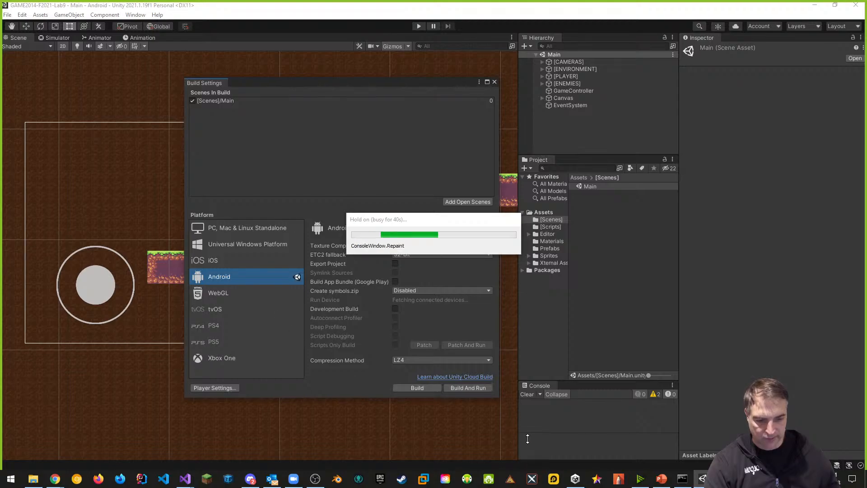
- Start the LDPlayer emulator, return to Unity, then refresh and check the list of run devices in the Android build settings
click(554, 479)
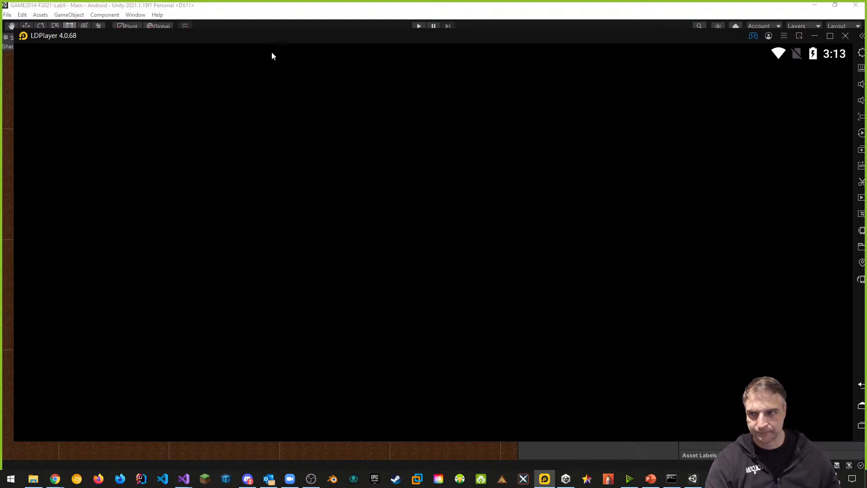
mouse_move(253, 40)
mouse_down()
mouse_move(230, 51)
mouse_move(247, 48)
mouse_up()
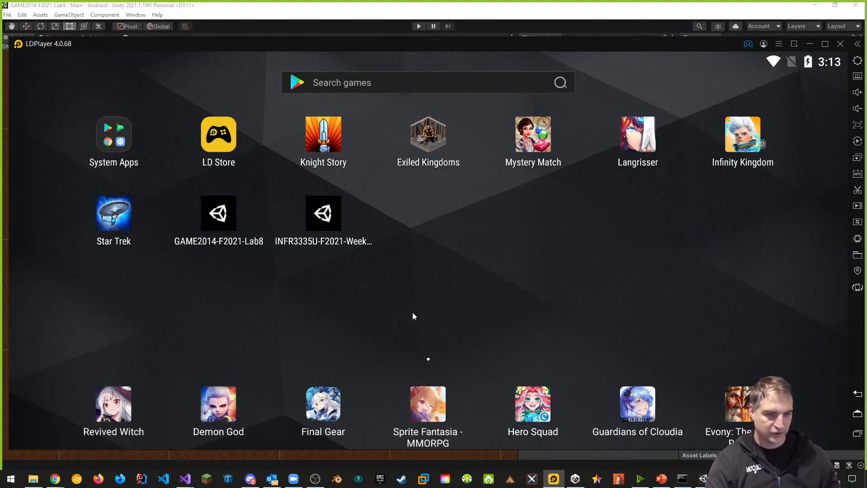
key(alt+Tab)
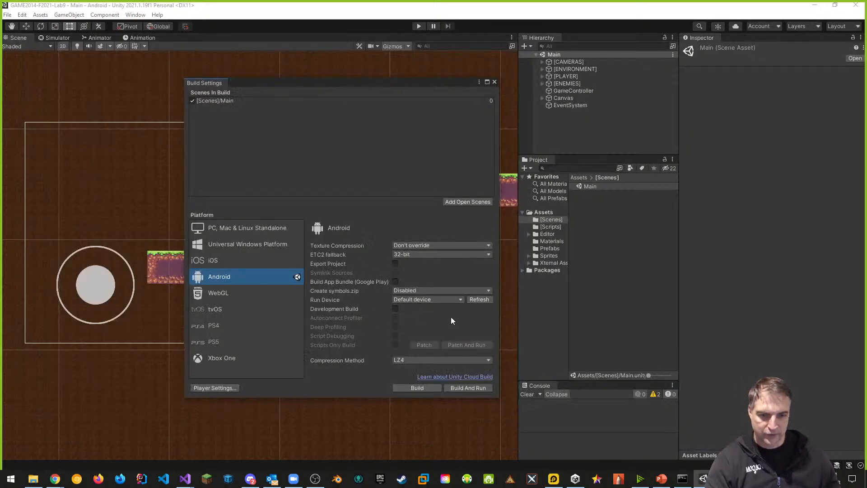
click(479, 300)
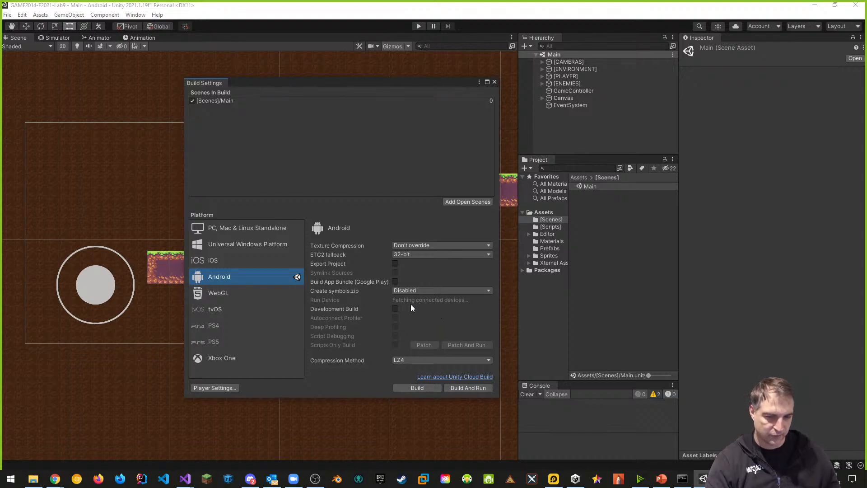
click(424, 300)
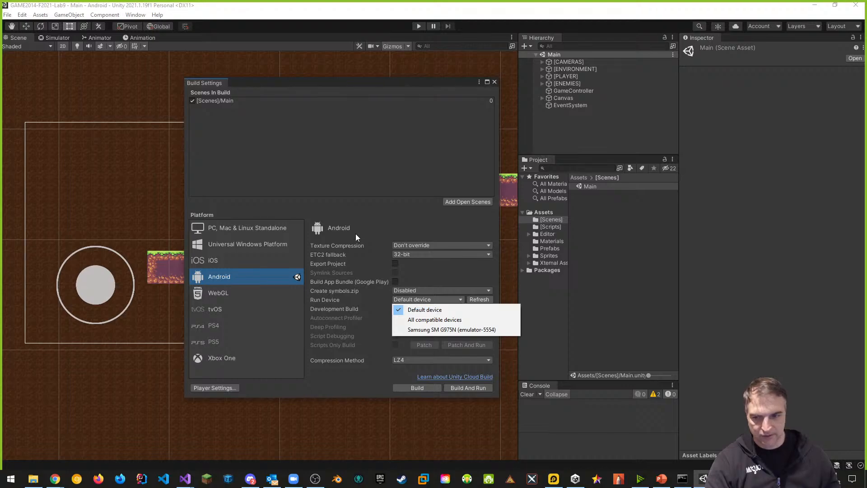
click(398, 206)
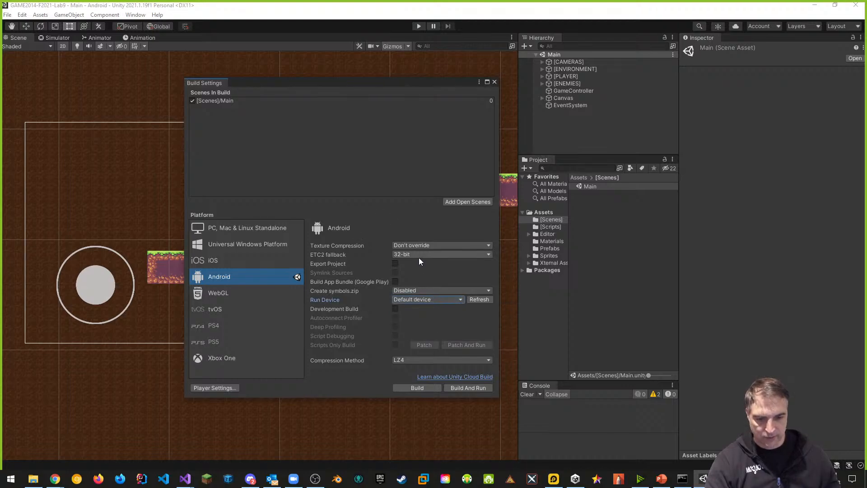
- Open the player settings and set the product name to GAME2014-F2021-Lab9 and the version to 0.0.4
click(215, 389)
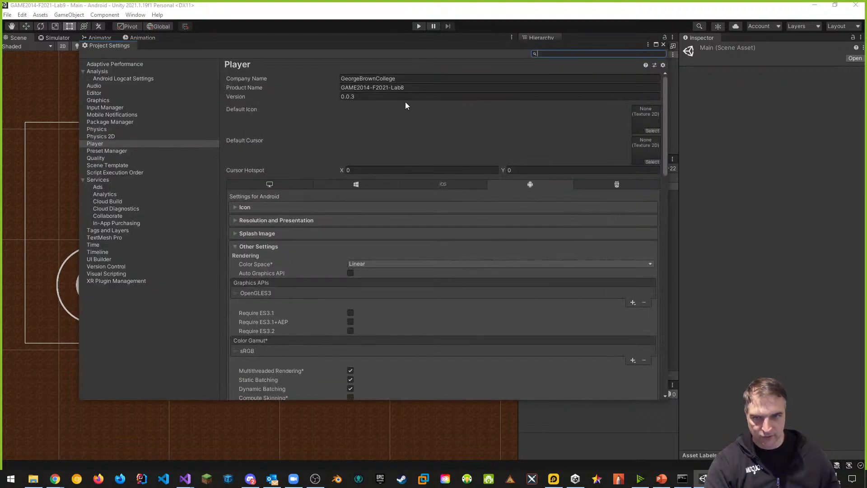
click(407, 88)
click(408, 87)
key(BackSpace)
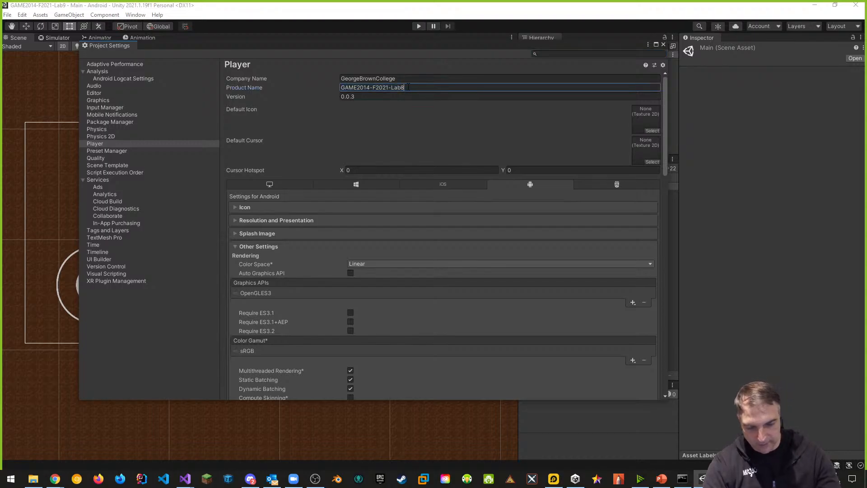
text(9)
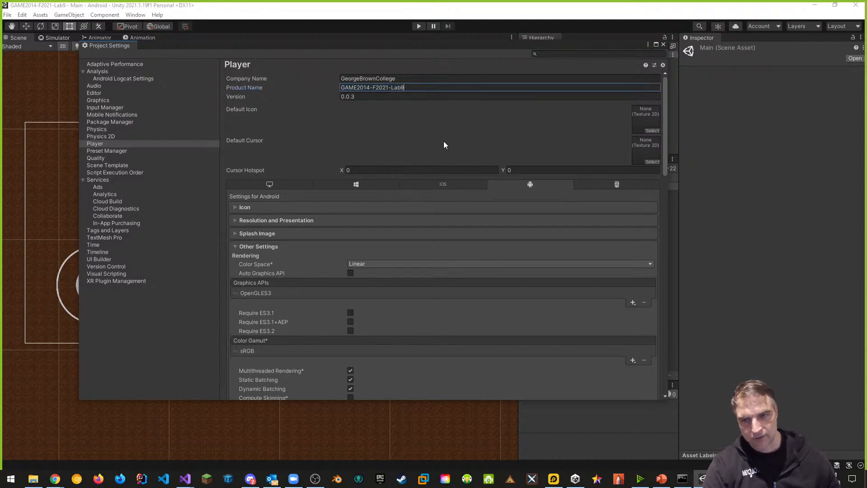
click(367, 97)
click(366, 96)
key(BackSpace)
text(4)
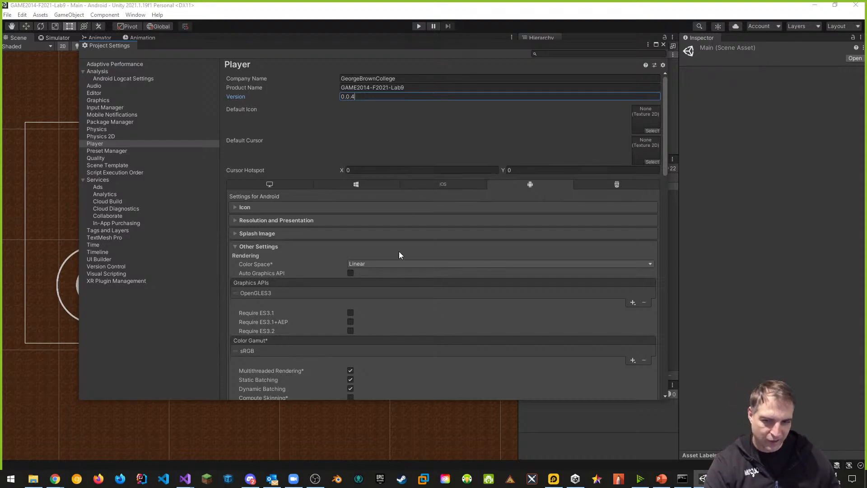
- Turn the Android default package name override off and on again to regenerate it as com.GeorgeBrownCollege.GAME2014F2021Lab9
scroll(278, 285, down, 15)
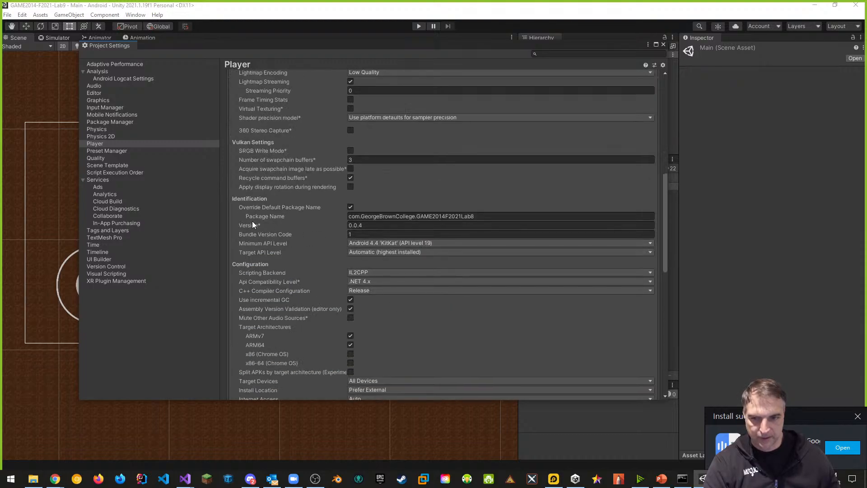
click(351, 207)
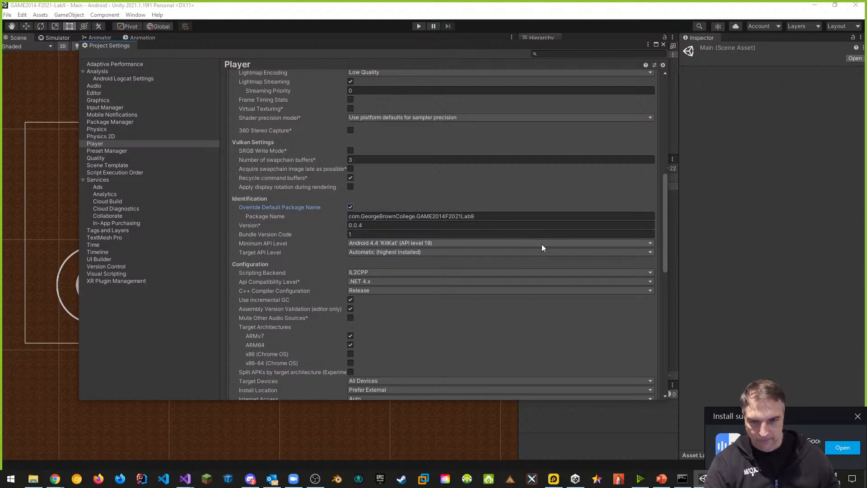
scroll(544, 244, up, 10)
- Check the WebGL player settings for an identifier, and reset the iOS default bundle identifier override to use com.GeorgeBrownCollege.GAME2014-F2021-Lab9
click(617, 185)
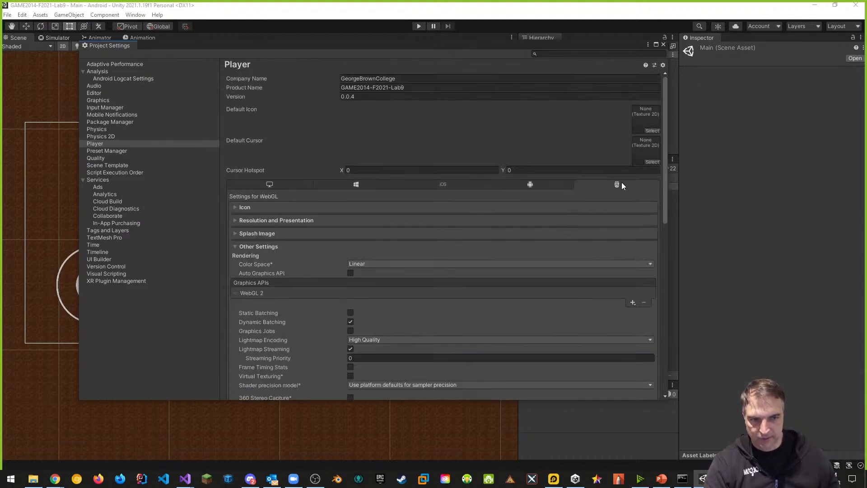
scroll(453, 256, down, 6)
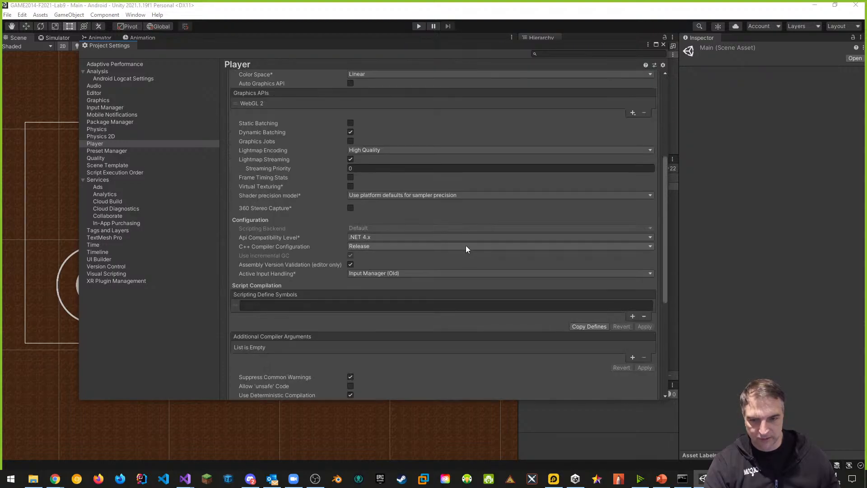
scroll(373, 318, down, 4)
scroll(466, 278, up, 12)
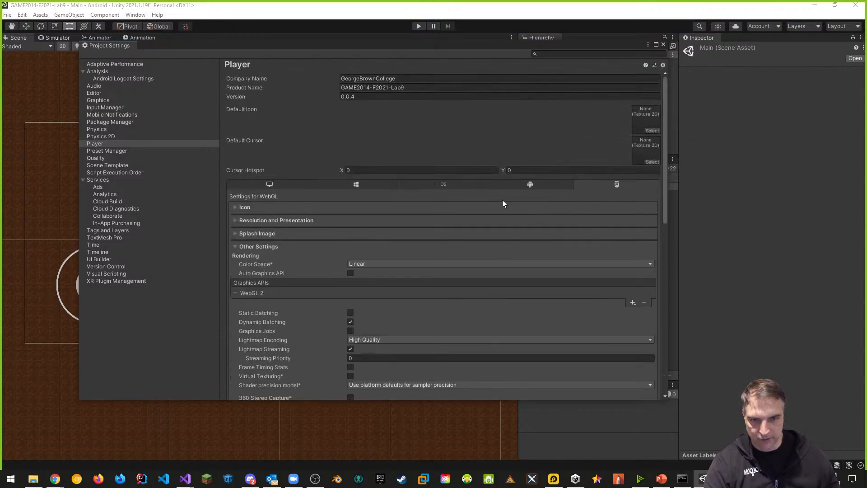
click(427, 186)
scroll(422, 258, down, 6)
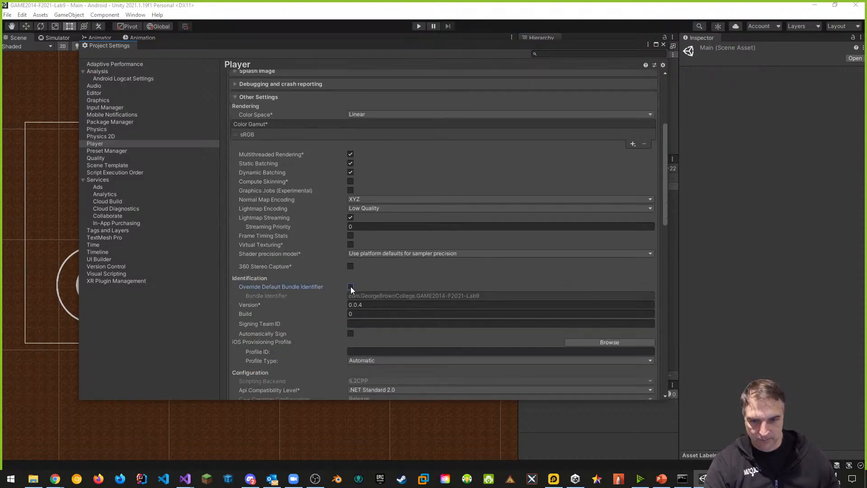
scroll(512, 270, up, 6)
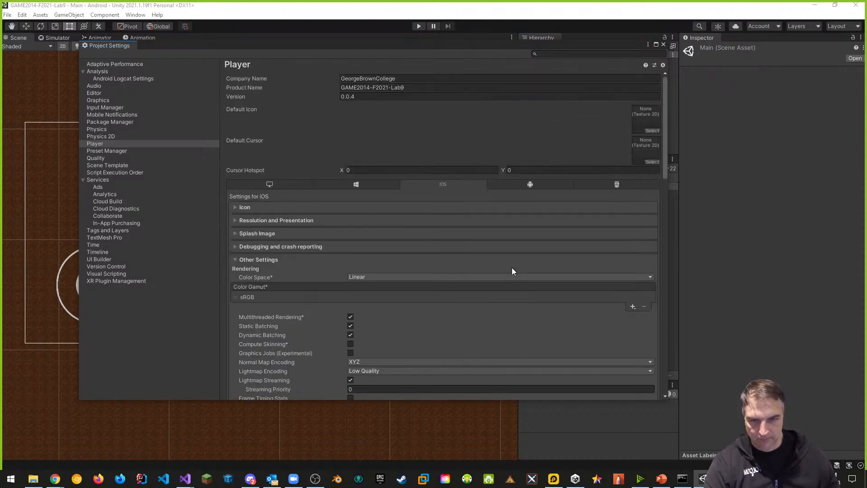
- Check the Universal Windows Platform settings and re-enable the Standalone bundle identifier override to regenerate it as com.GeorgeBrownCollege.GAME2014-F2021-Lab9
click(359, 185)
scroll(347, 248, down, 3)
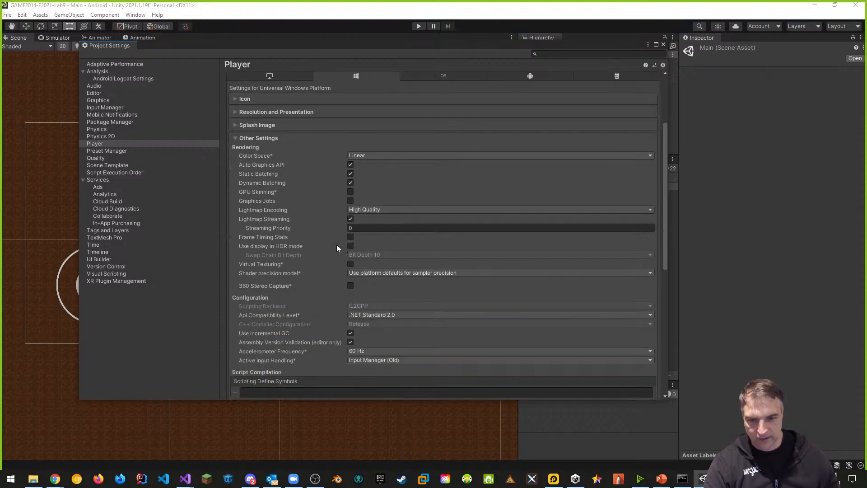
scroll(289, 279, down, 5)
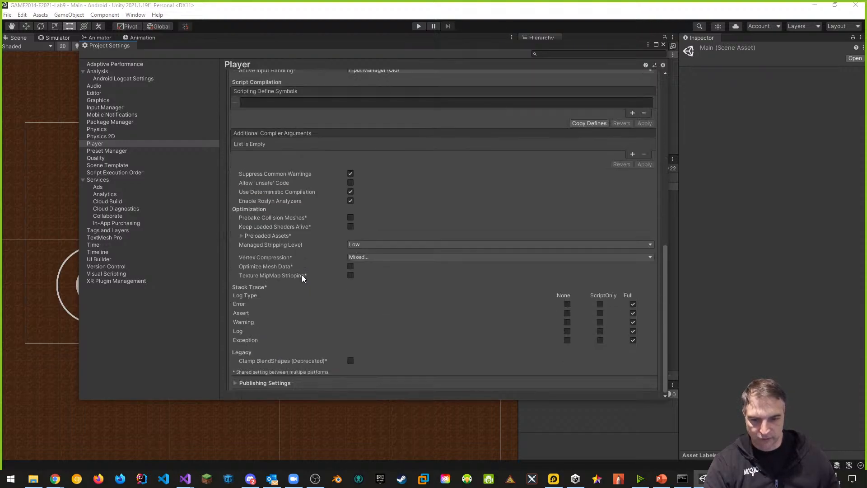
scroll(299, 273, up, 10)
click(259, 186)
scroll(408, 279, down, 12)
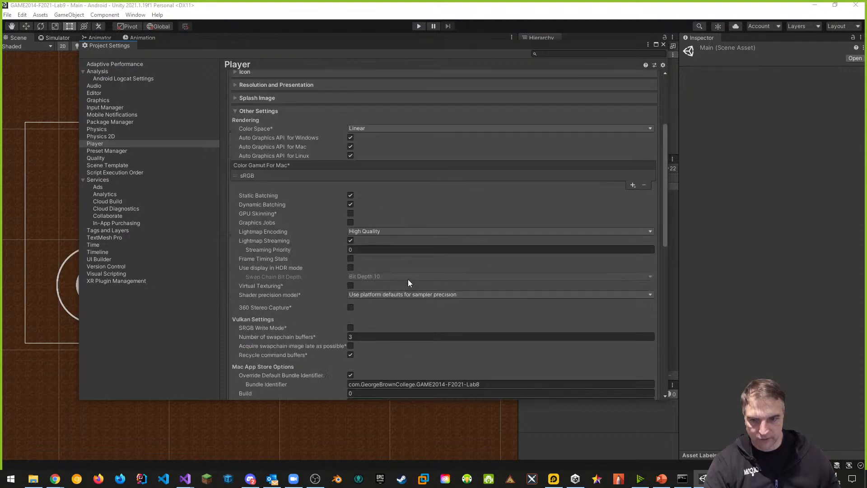
click(352, 294)
click(352, 295)
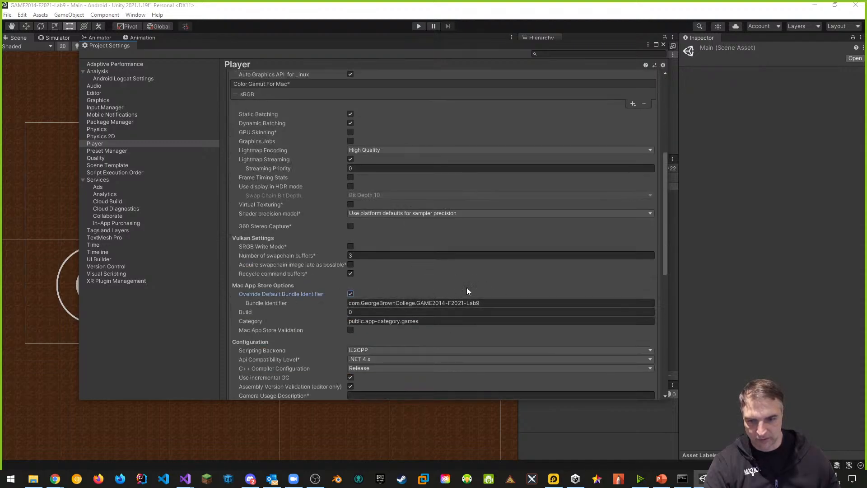
scroll(433, 293, up, 10)
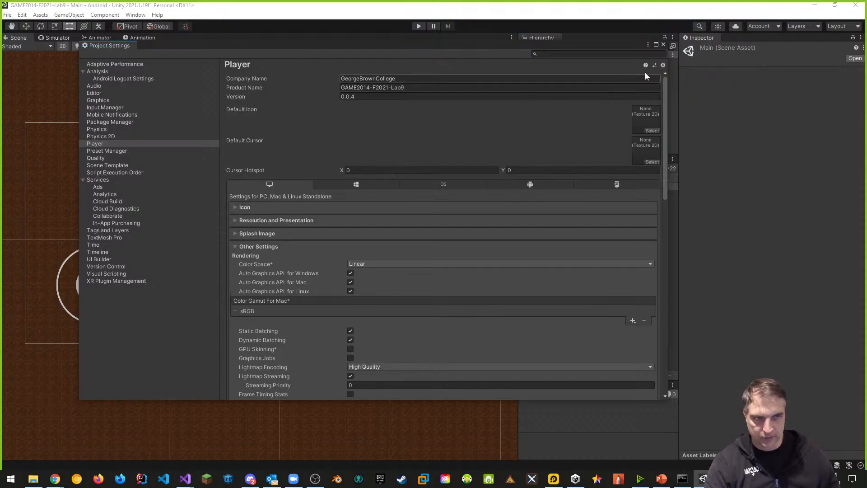
- Close the project settings and build settings, and save both the Main scene and the project
click(661, 45)
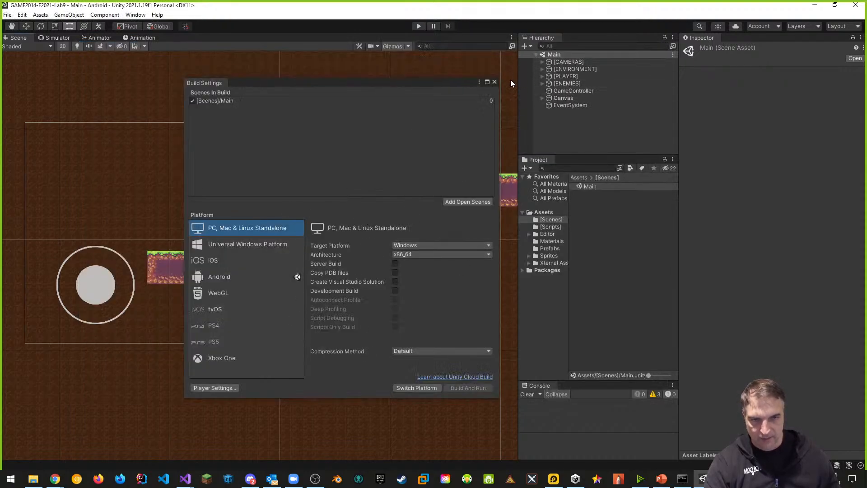
click(494, 82)
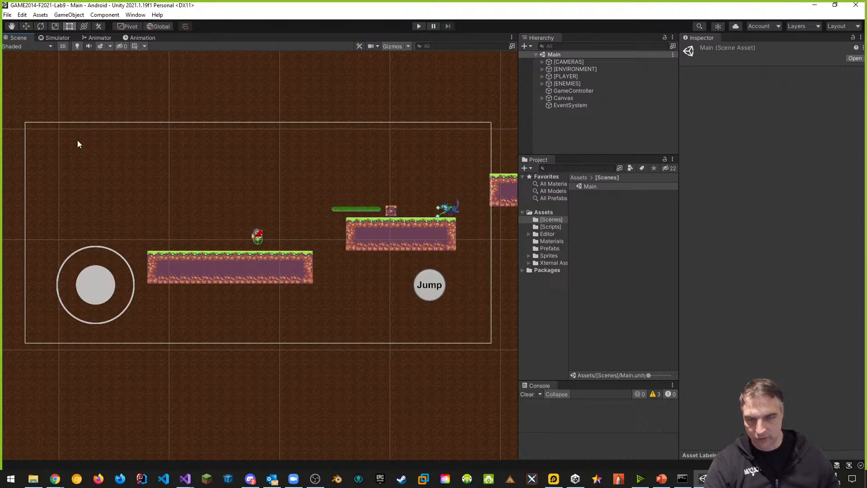
click(7, 15)
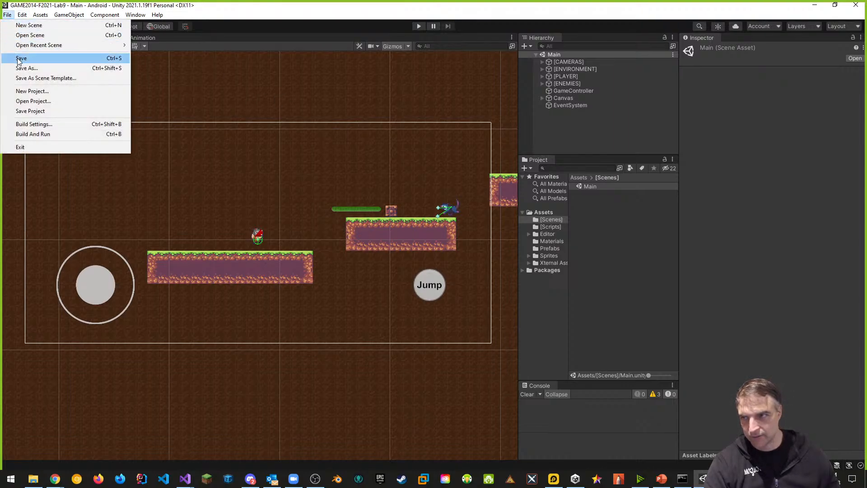
click(27, 56)
click(10, 17)
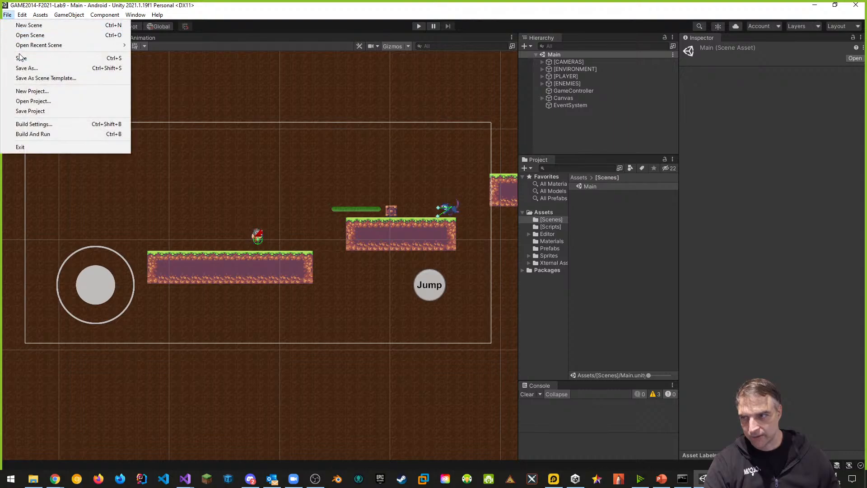
click(30, 110)
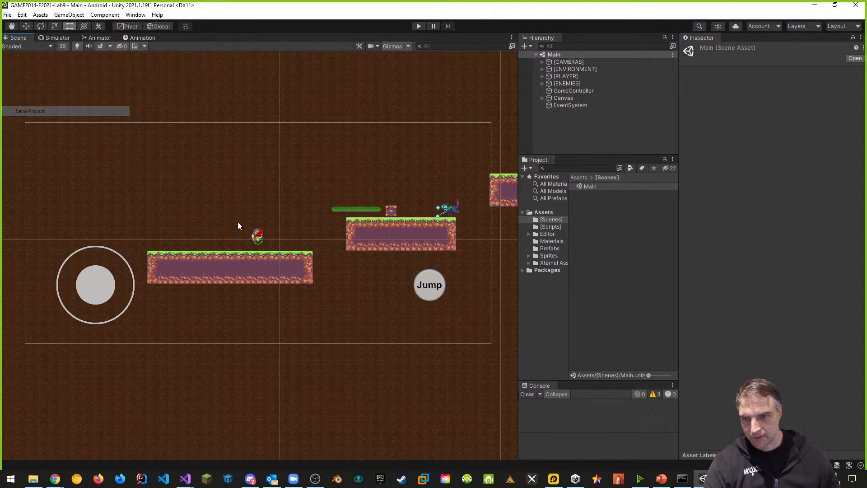
- Exit Unity and switch to the Command Prompt at the GAME2014-F2021-Lab9 folder
click(8, 15)
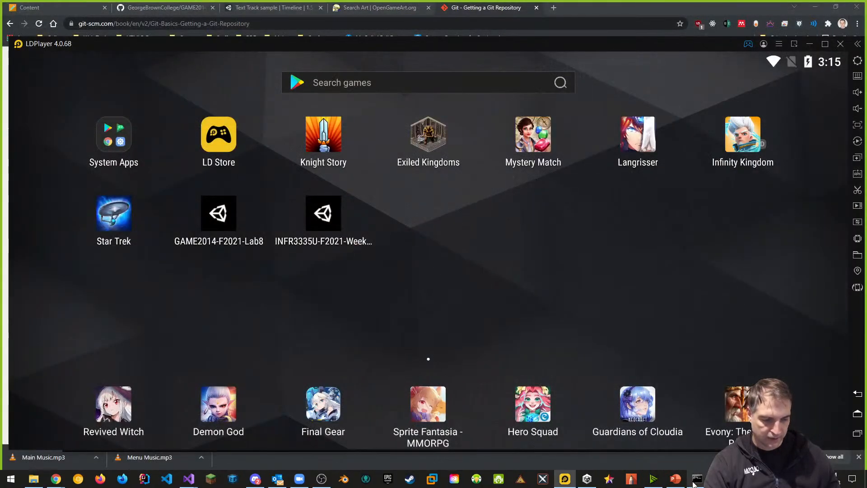
key(alt+Tab)
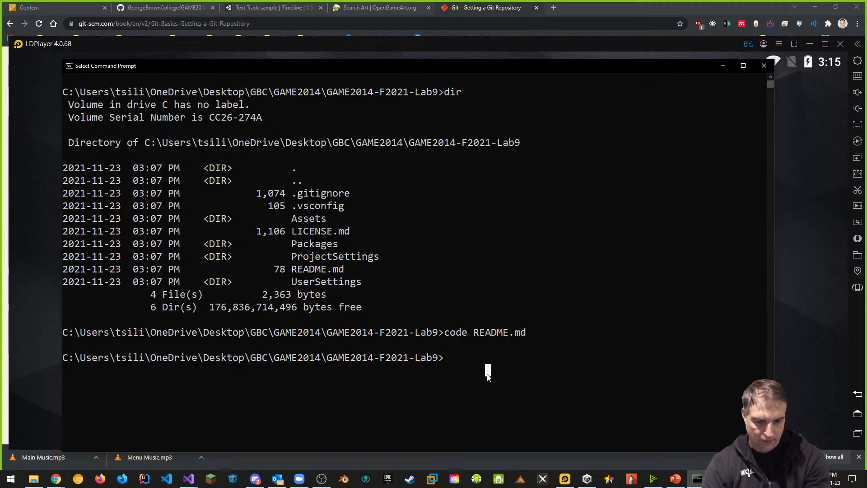
- Clear the console and list the contents of the GAME2014-F2021-Lab9 folder
text(clear)
key(Return)
text(git)
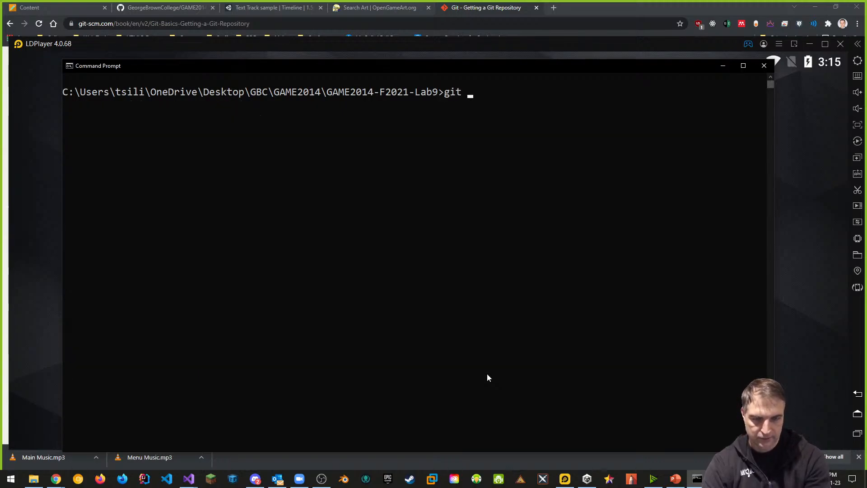
key(BackSpace)
key(BackSpace)
key(BackSpace)
key(BackSpace)
text(dir)
key(Return)
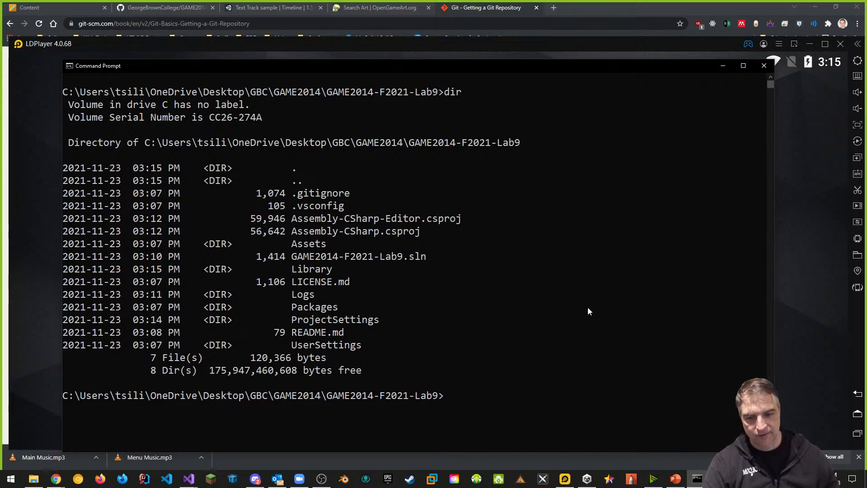
- Stage all changes in the Lab9 folder with git add . and clear the console
text(git add .)
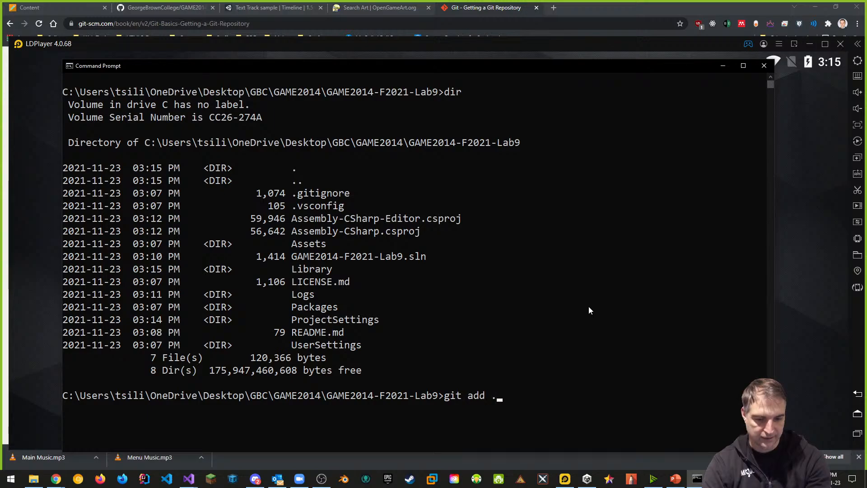
key(Return)
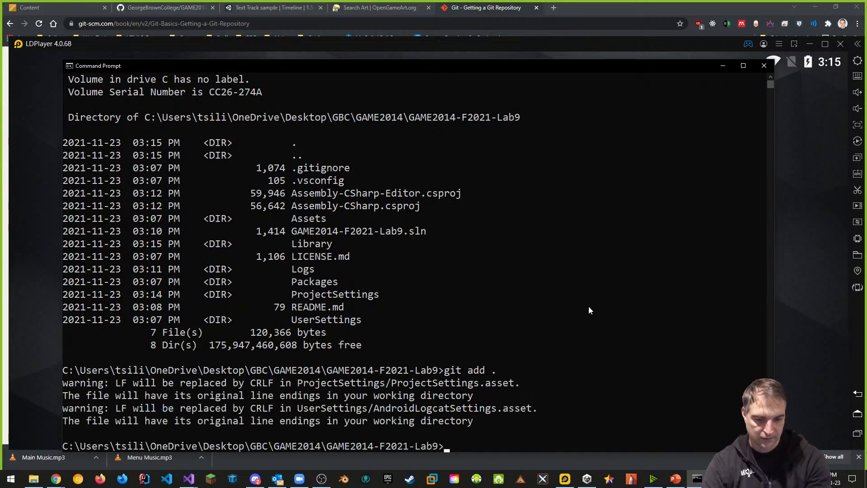
text(cls)
key(Return)
- Commit the staged changes with the message "added projects for lab 9"
text(git co)
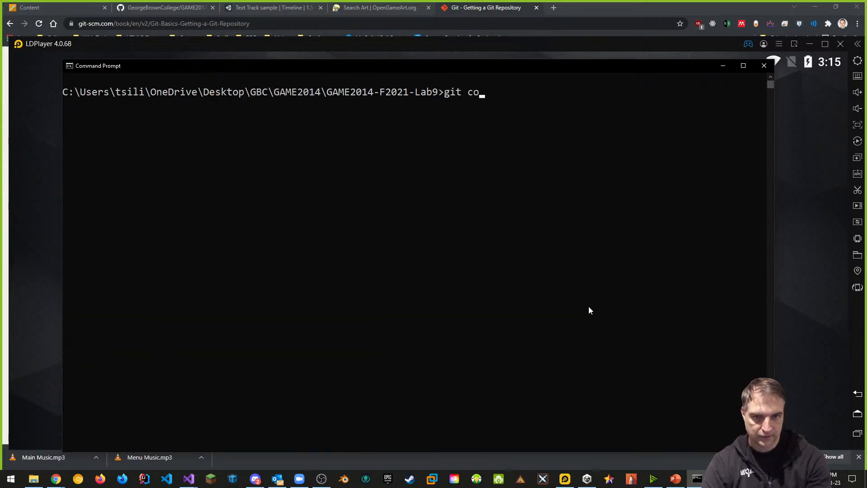
text(mmit -m)
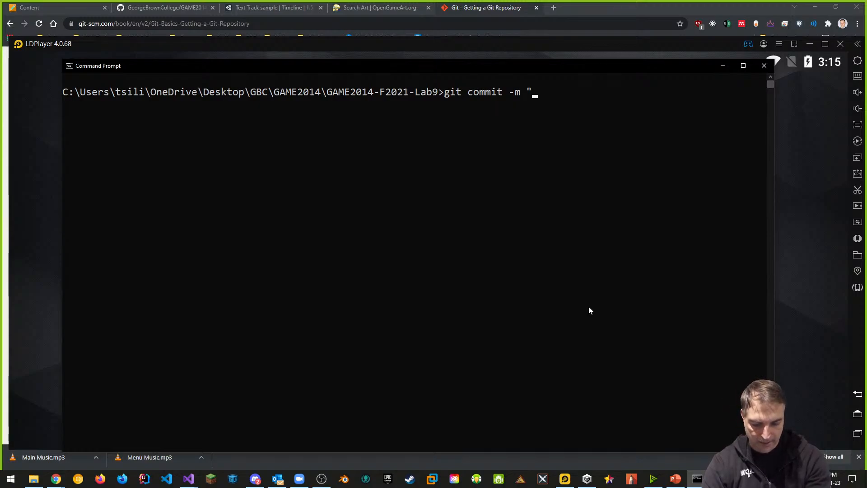
text( "add proj)
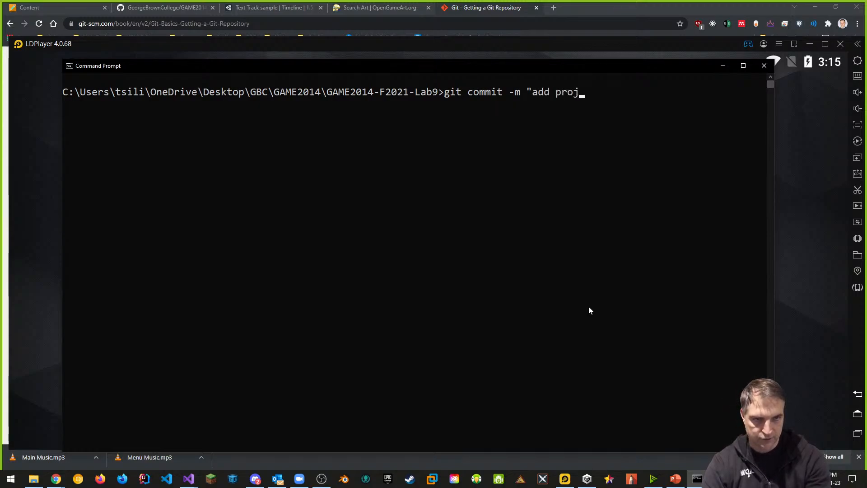
key(BackSpace)
key(BackSpace)
key(BackSpace)
key(BackSpace)
text(ed projectsf)
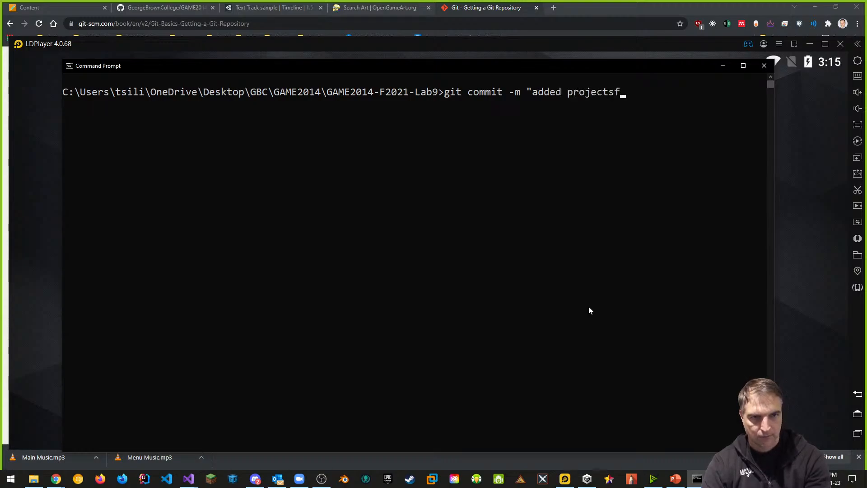
key(BackSpace)
text(for lab 9)
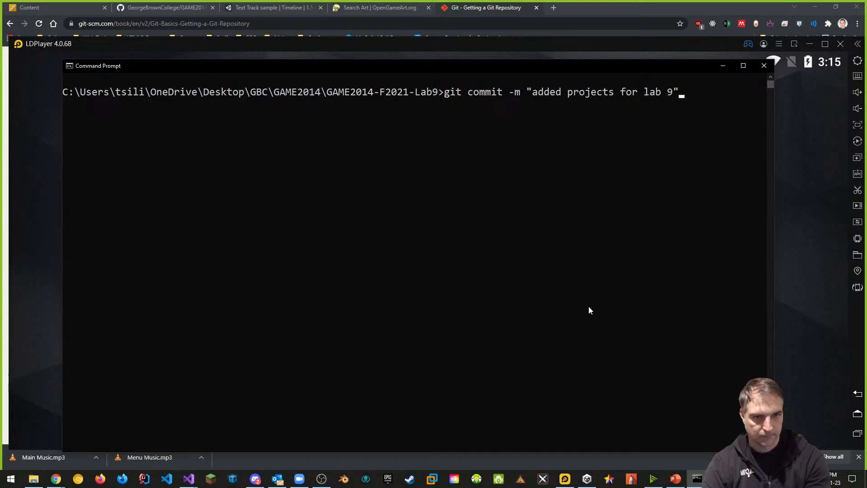
key(Return)
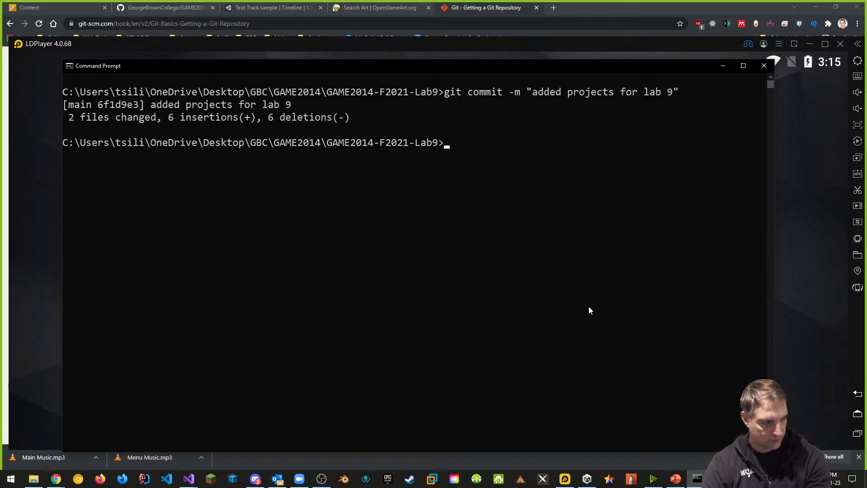
- List the repository's git remotes, first by name and then with their fetch and push URLs
text(gi )
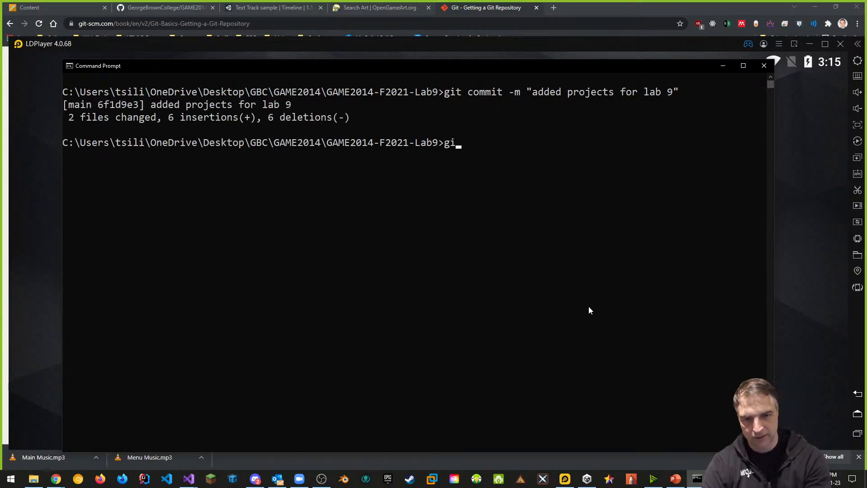
text(t r)
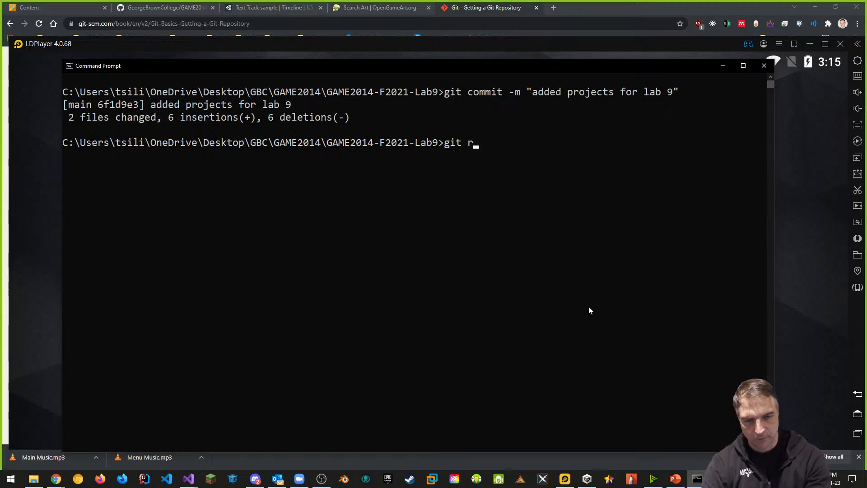
text(emote)
key(Return)
text(git remote)
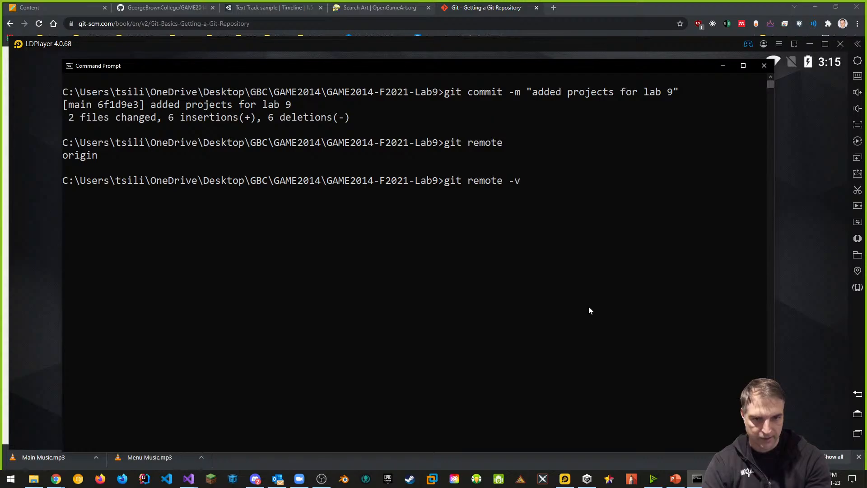
key(Return)
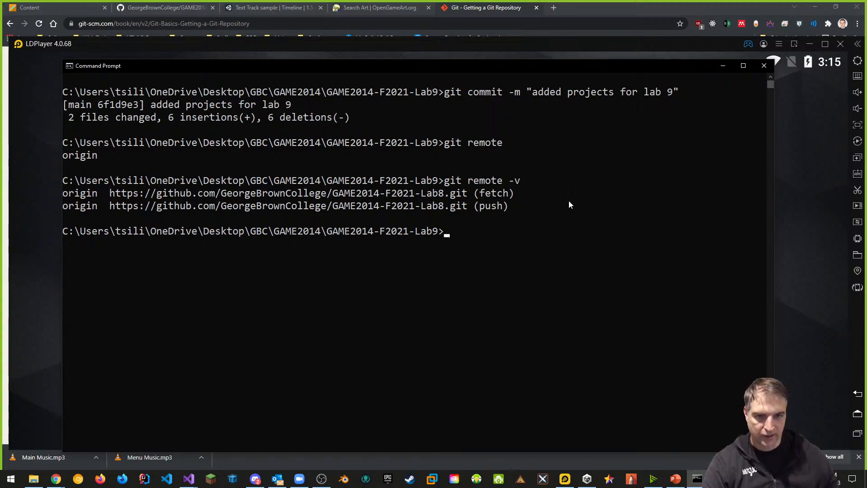
- Switch to the browser and start a new repository from the GeorgeBrownCollege organization page on GitHub
click(135, 9)
click(110, 99)
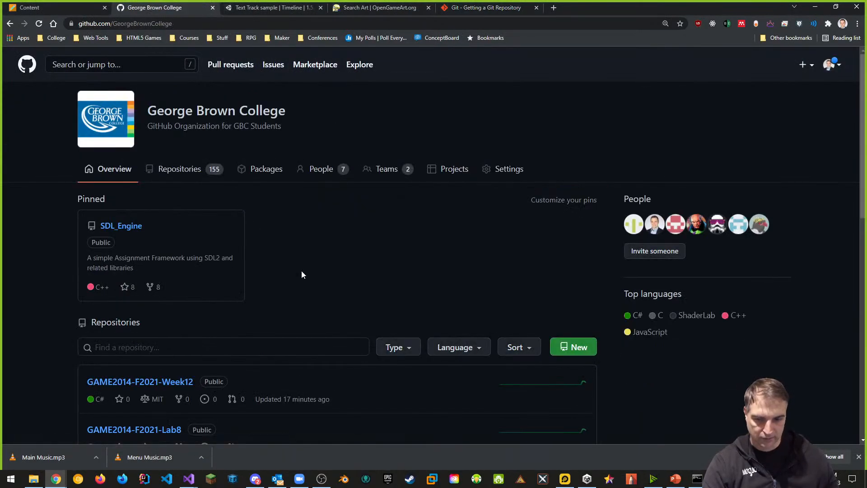
scroll(409, 346, down, 2)
click(571, 265)
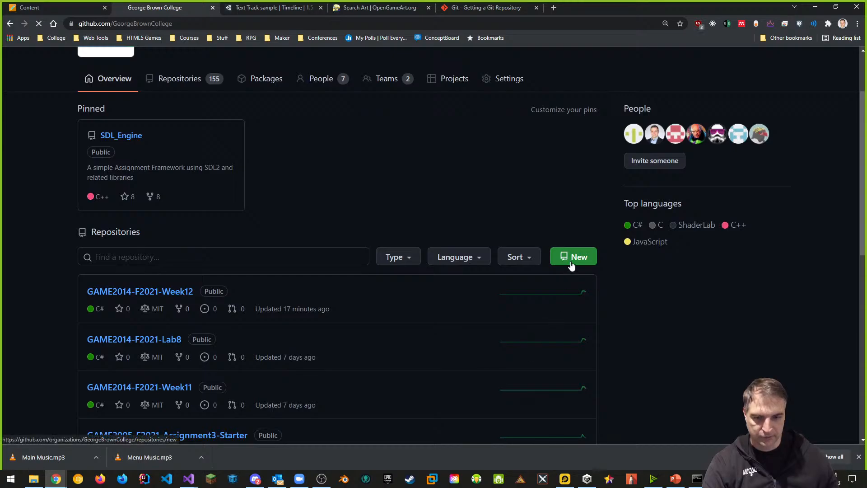
- Create a public repository named GAME2014-F2021-Week9 under GeorgeBrownCollege
key(Tab)
text(GA)
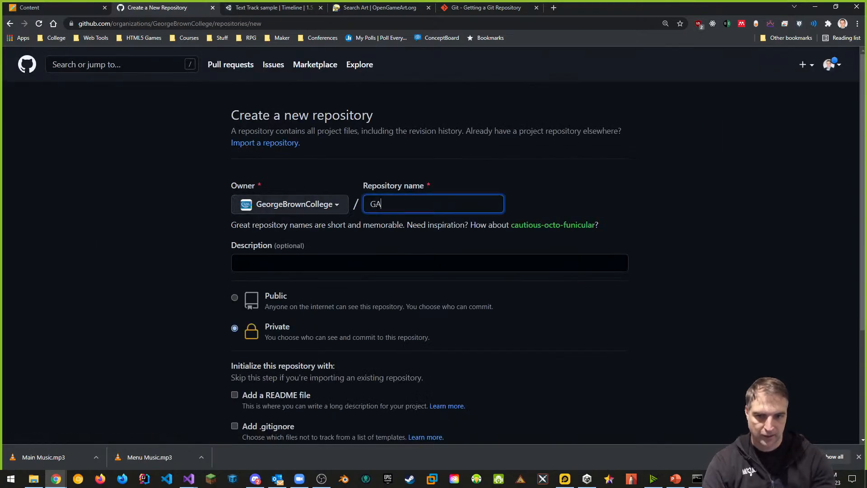
text(ME2014-F20)
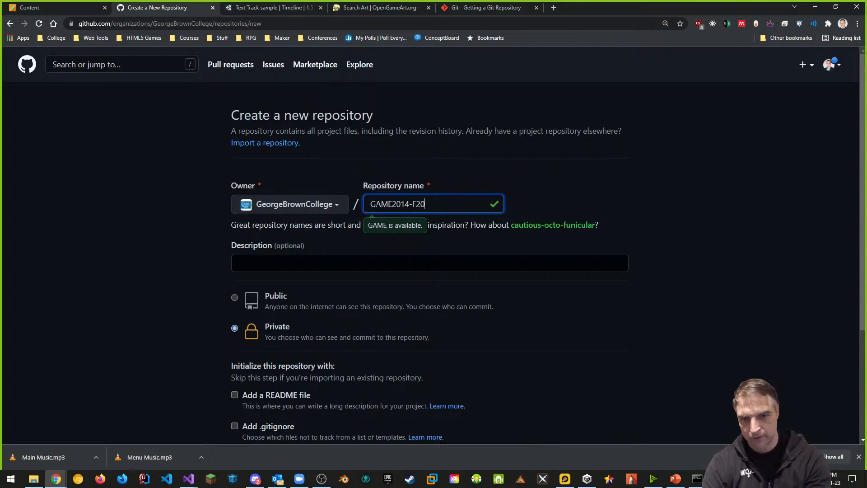
text(21-Wee)
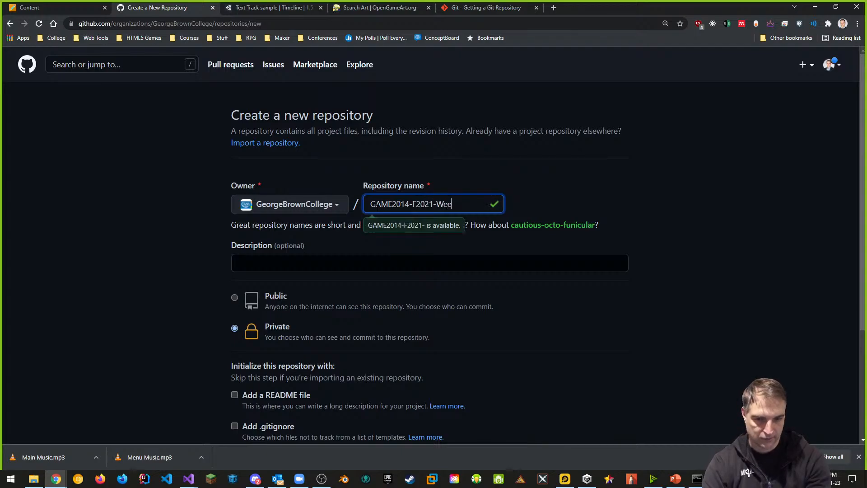
text(k9)
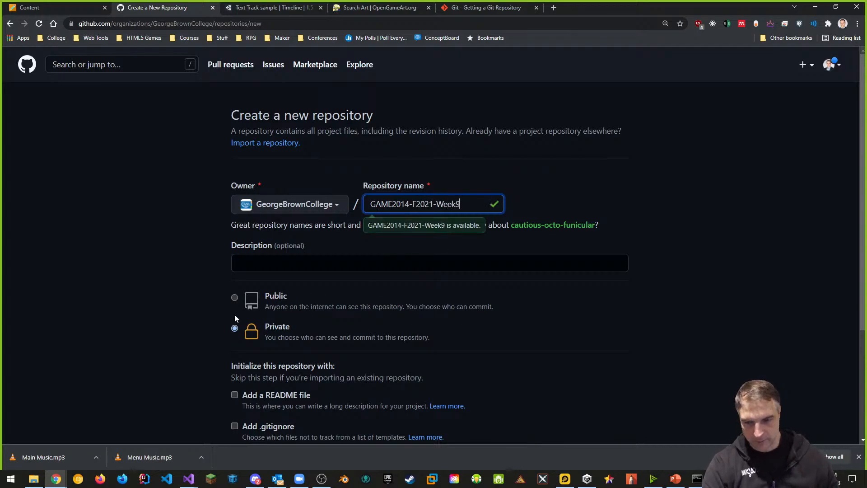
click(234, 297)
click(465, 204)
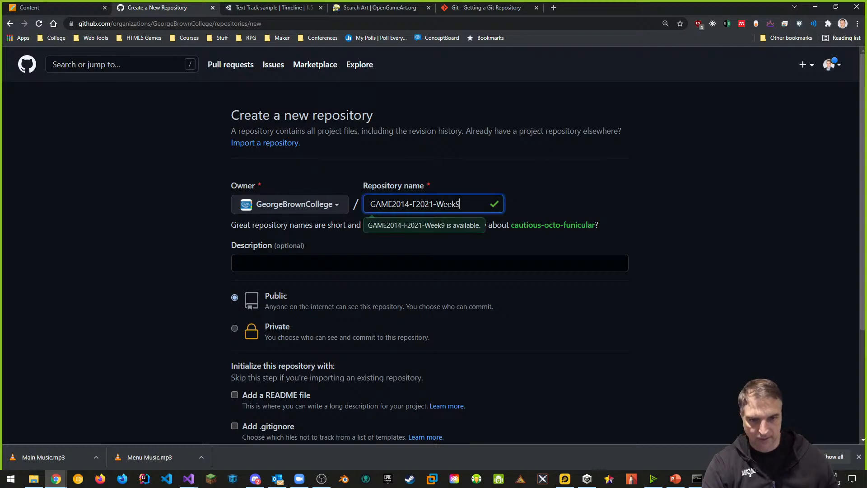
key(Return)
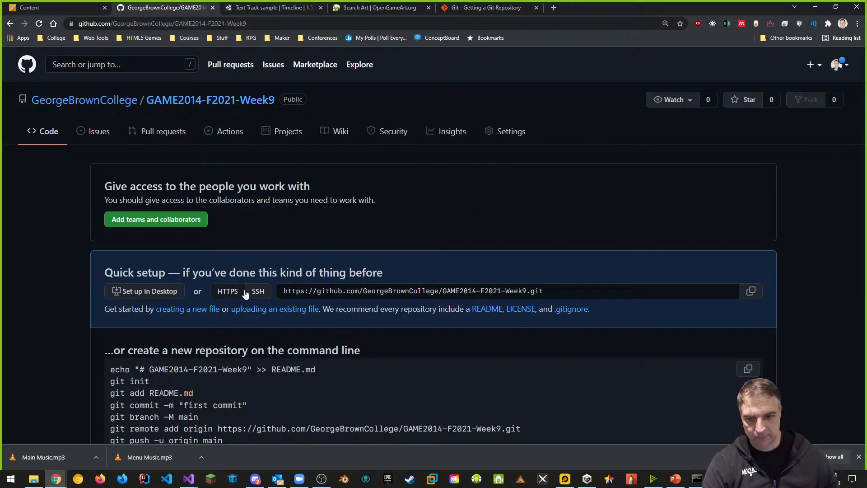
- Switch back to the Command Prompt and remove the old remote with git remote rm origin
scroll(324, 271, down, 2)
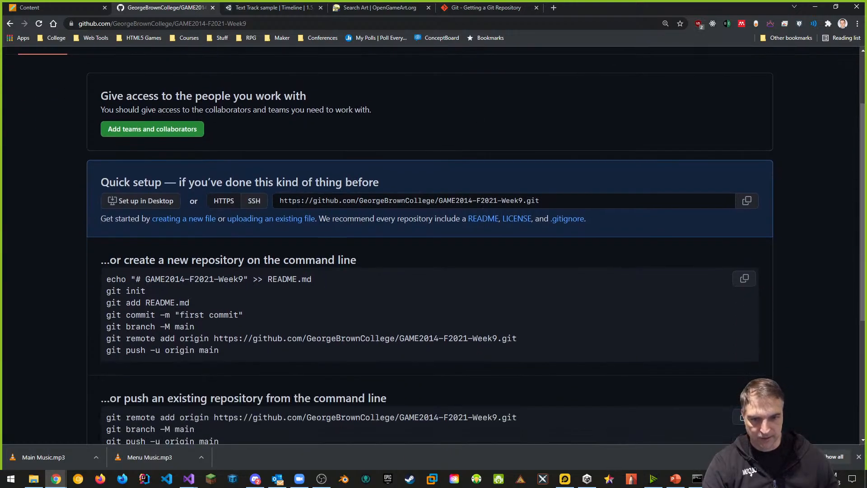
drag(106, 323, 224, 351)
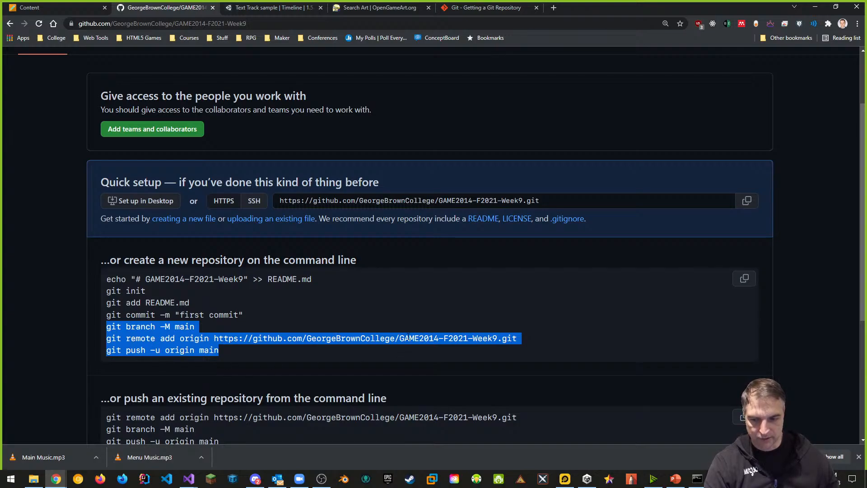
key(alt+Tab)
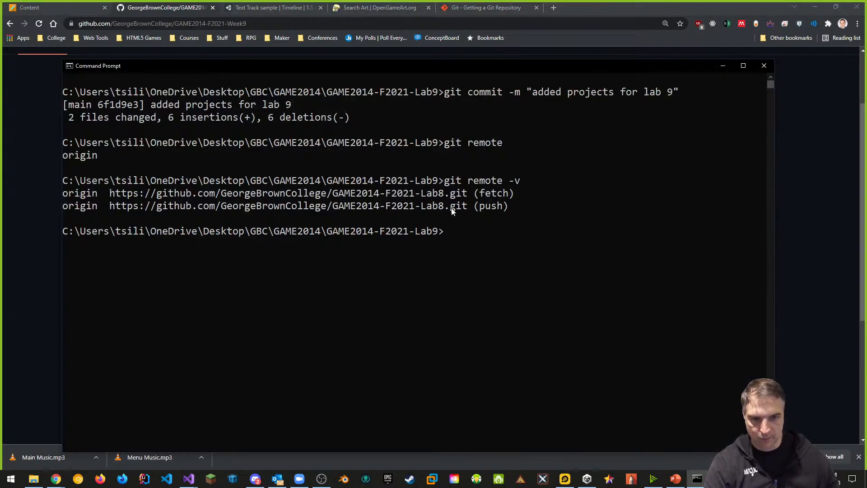
click(464, 218)
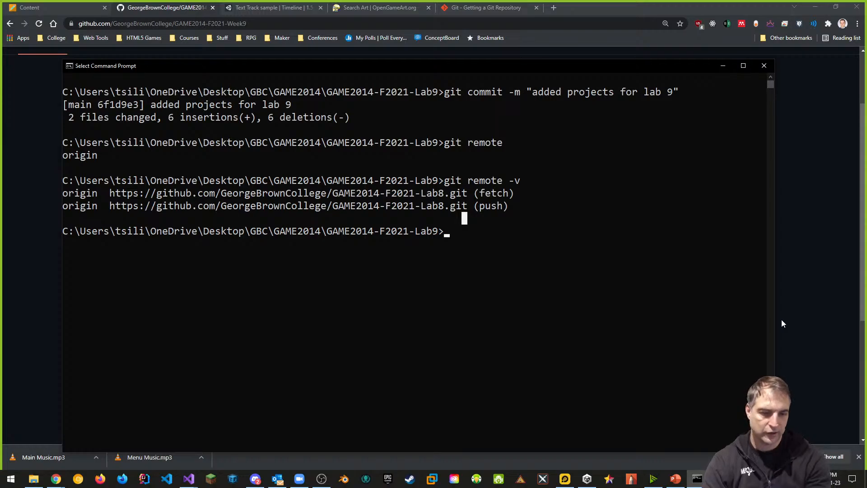
key(Escape)
text(git remote rm)
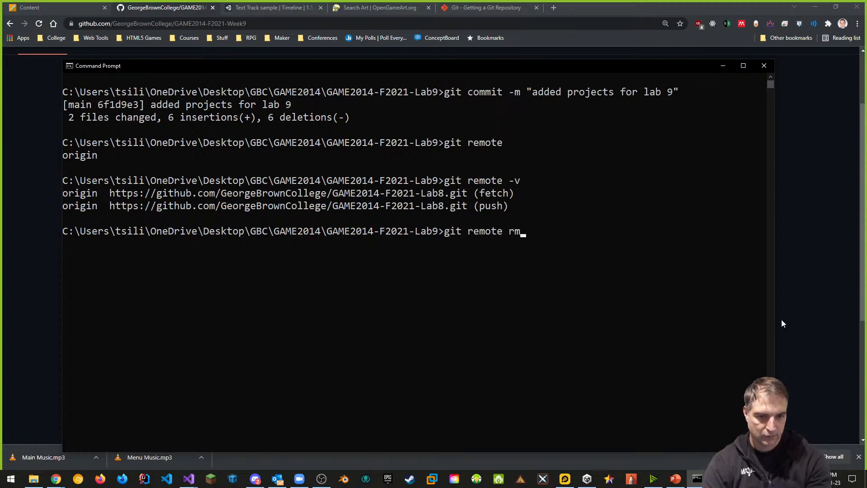
text( origin)
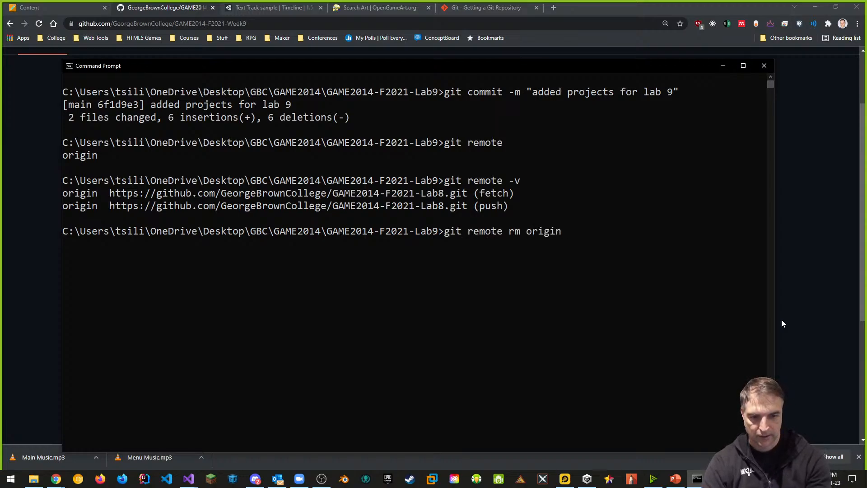
key(Return)
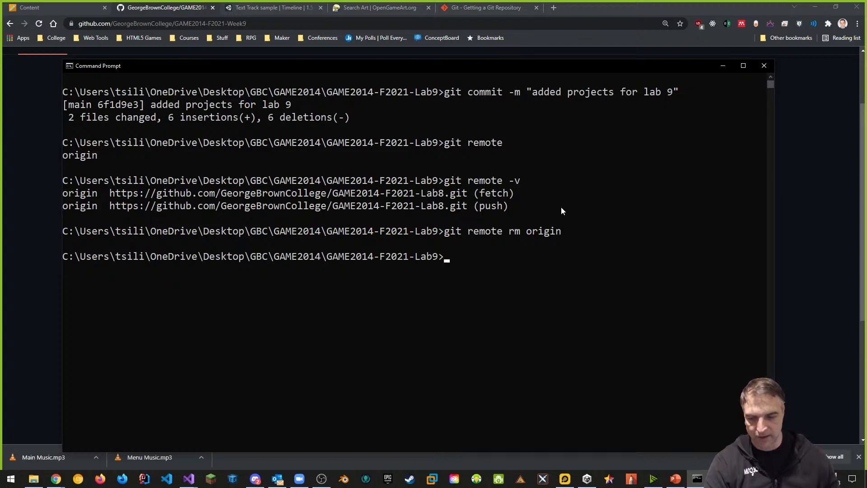
- Switch to the browser and copy the three commands GitHub gives for pushing an existing repository to GAME2014-F2021-Week9
key(alt+Tab)
scroll(315, 267, down, 2)
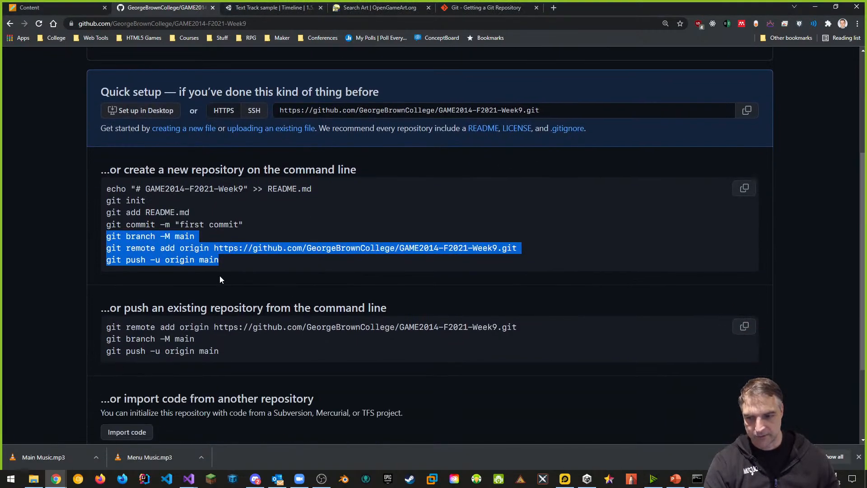
scroll(219, 275, down, 1)
drag(107, 281, 222, 308)
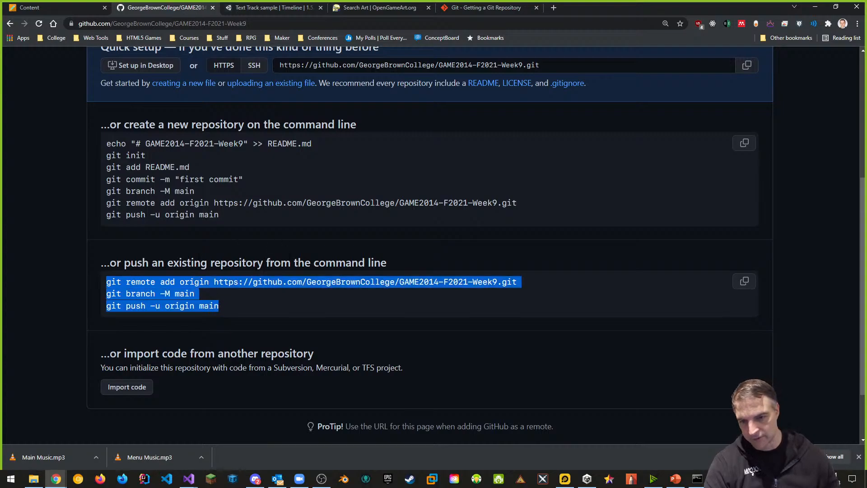
right_click(181, 291)
click(219, 297)
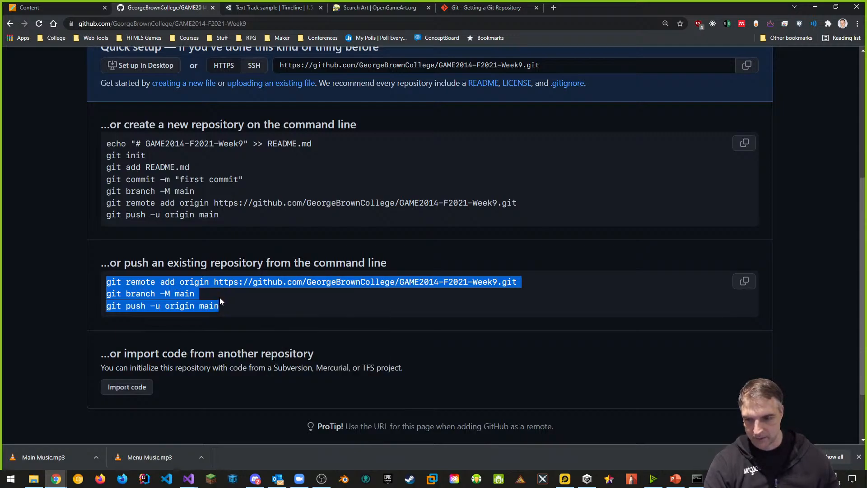
- Run the copied commands in the Command Prompt to add GAME2014-F2021-Week9 as origin, name the branch main and push it
key(alt+Tab)
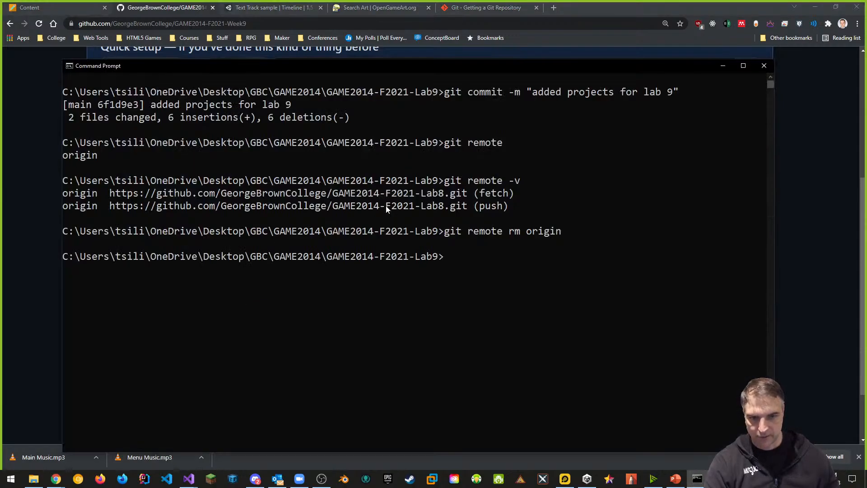
right_click(490, 252)
key(Return)
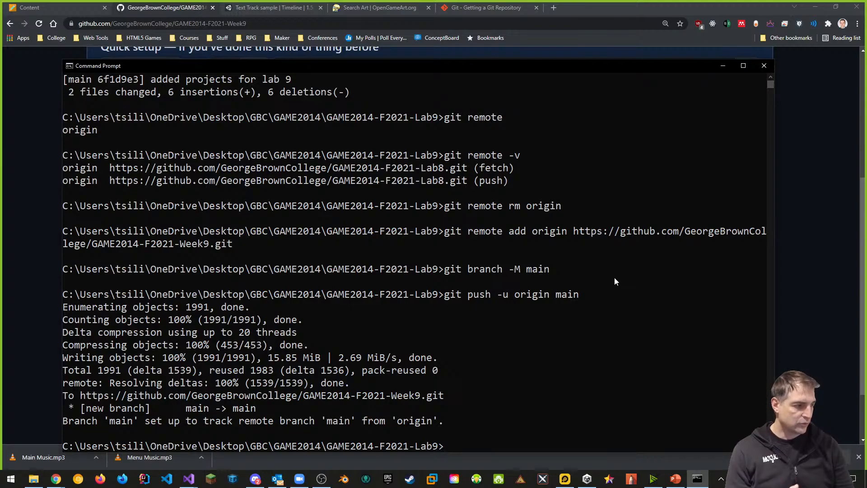
- Look at the Git home page at git-scm.com in a new browser tab, closing that tab after viewing
click(553, 8)
text(git-scm.com)
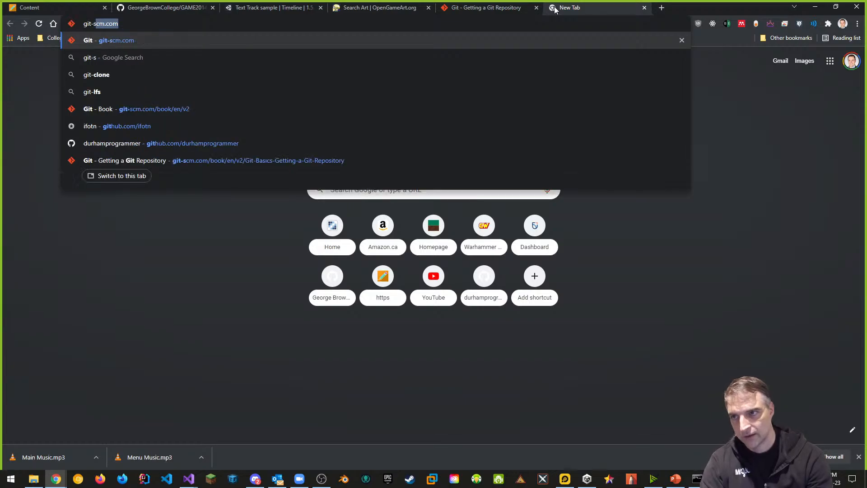
key(Return)
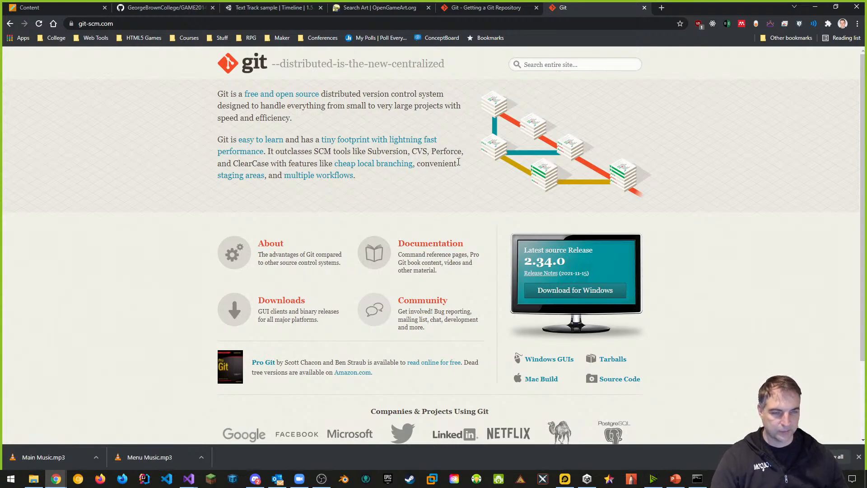
click(644, 8)
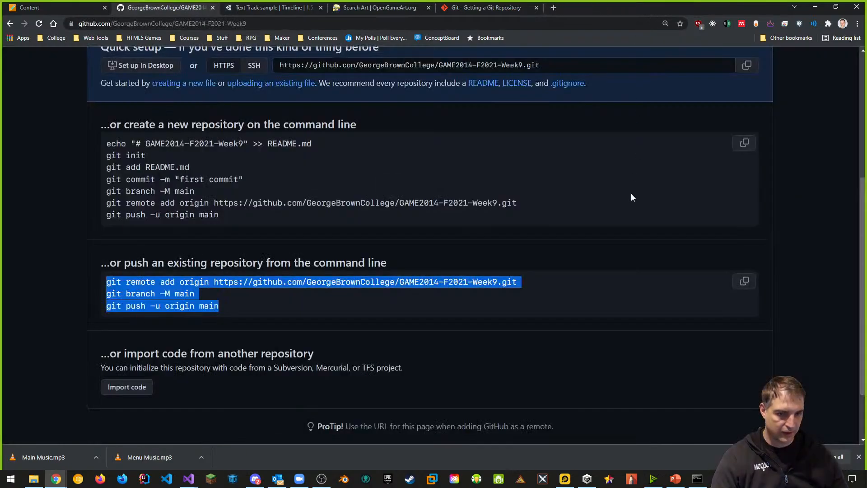
- Reload the GAME2014-F2021-Week9 repository page on GitHub and look over the pushed files and README
click(40, 25)
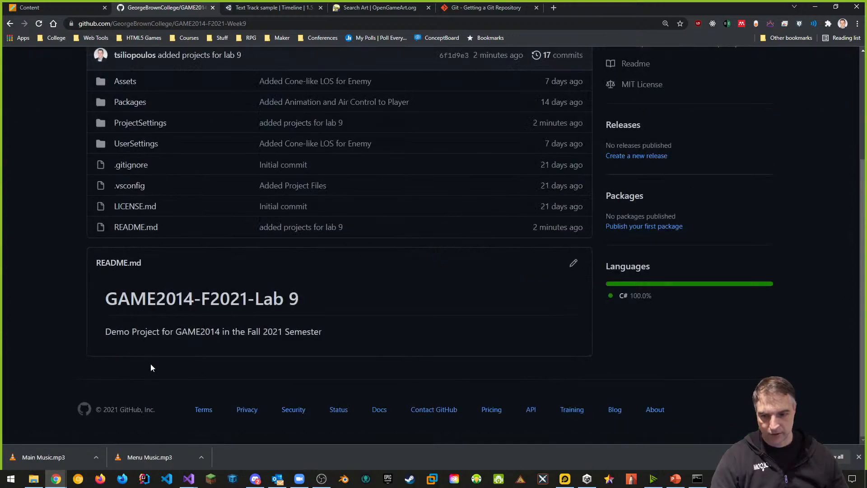
scroll(450, 280, up, 2)
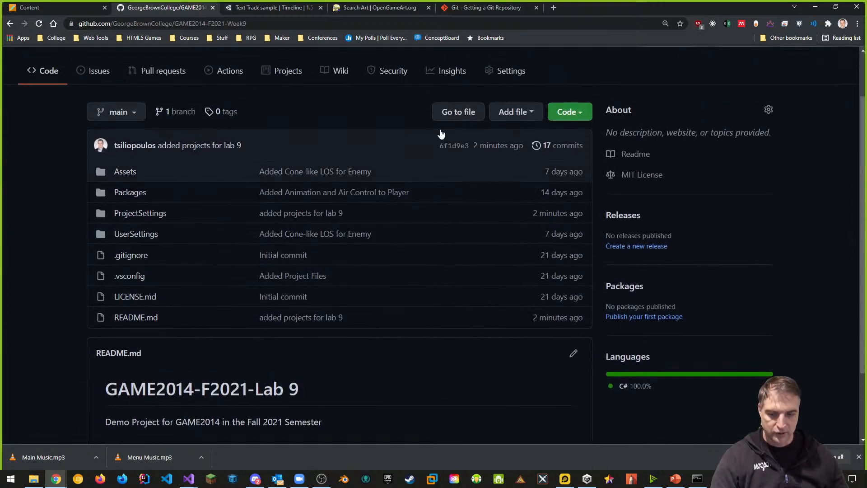
scroll(354, 281, down, 1)
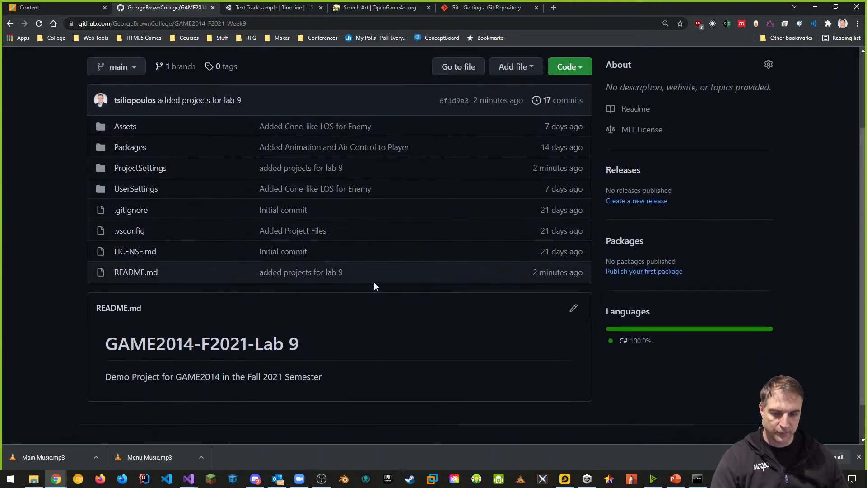
scroll(272, 137, up, 2)
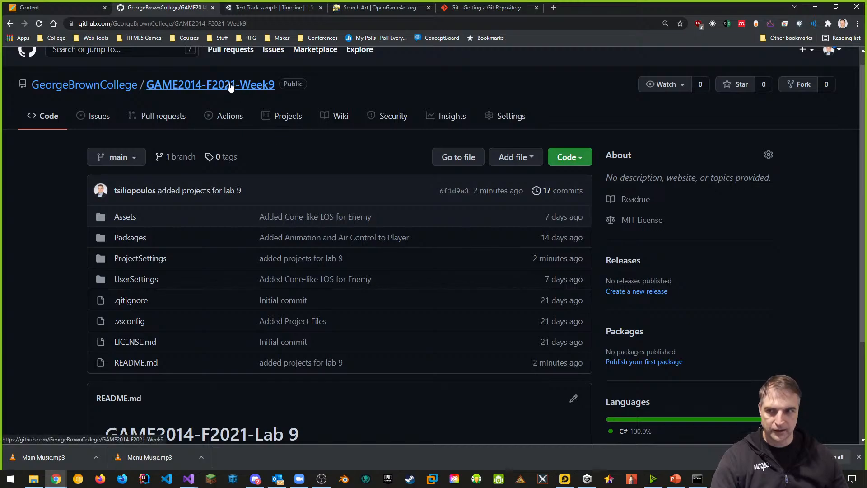
- Copy the repository page's URL and add it to Blackboard's Week 12 content as a web link named Week 12 GitHub Repo (starter for Lab9)
click(212, 25)
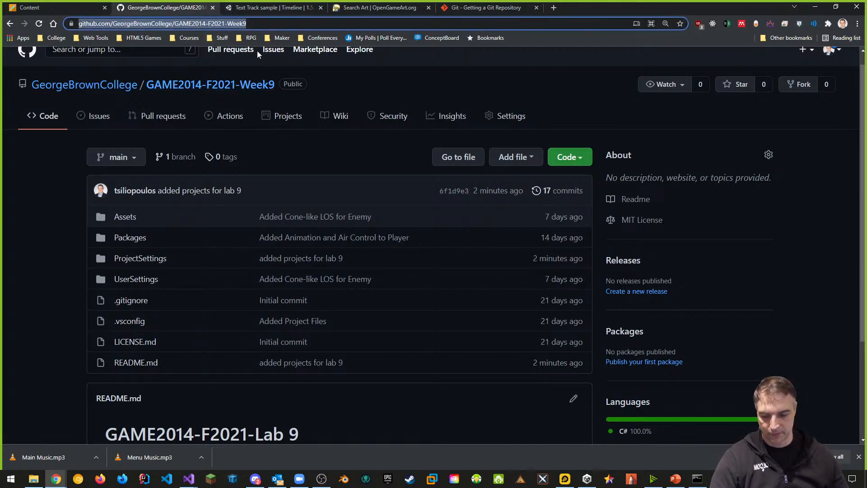
click(45, 7)
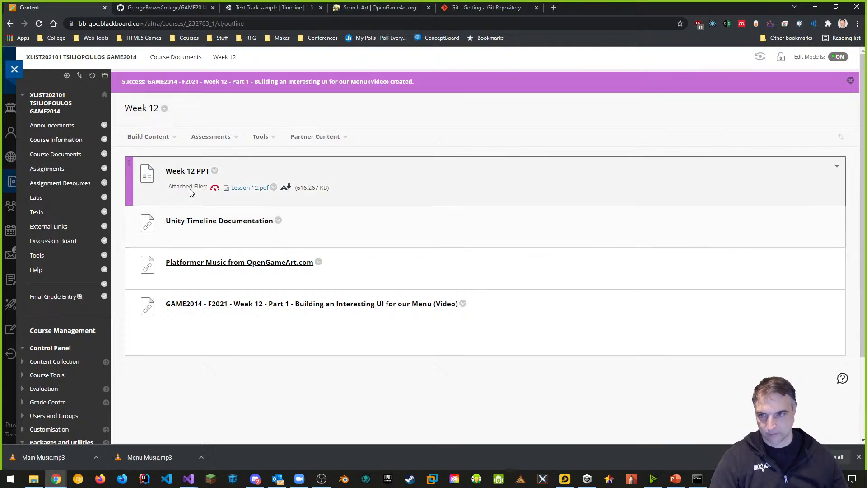
click(143, 135)
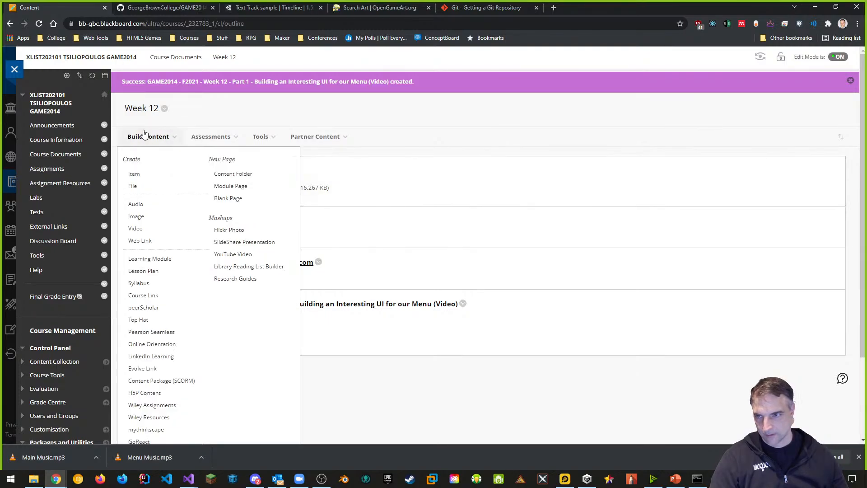
click(152, 239)
click(261, 207)
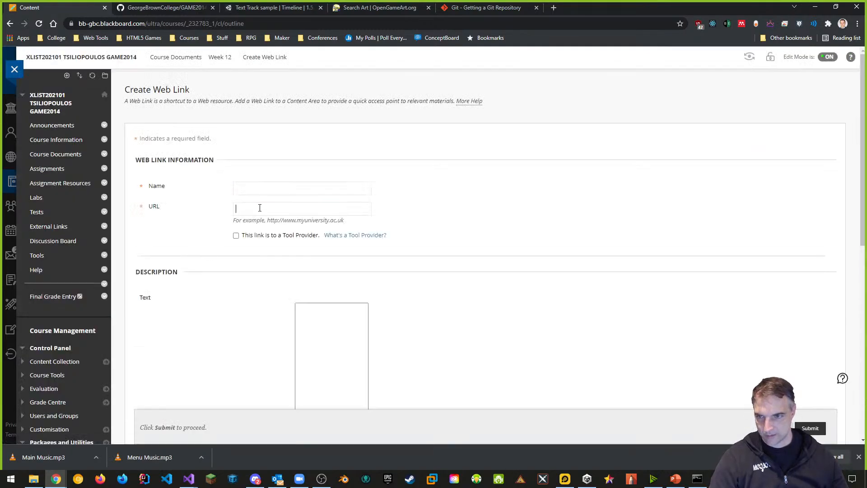
key(ctrl+v)
click(270, 188)
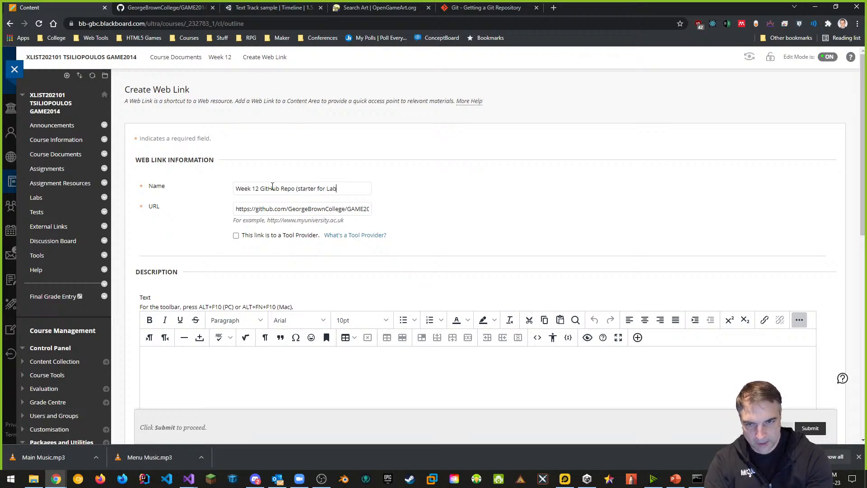
text())
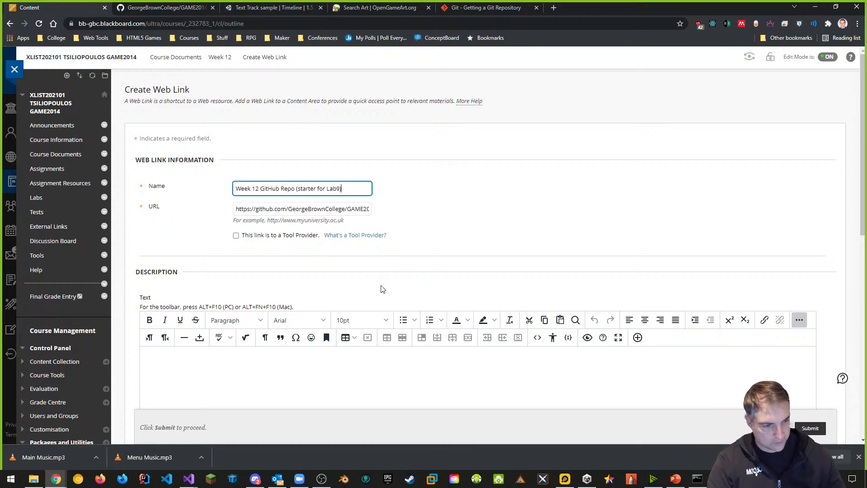
key(Return)
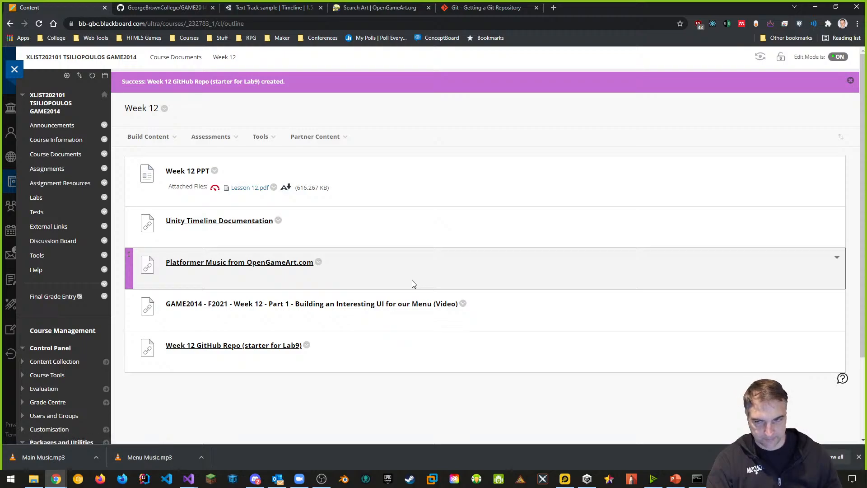
- Switch to Unity Hub and open the GAME2014-F2021-Lab9 project
key(alt+Tab)
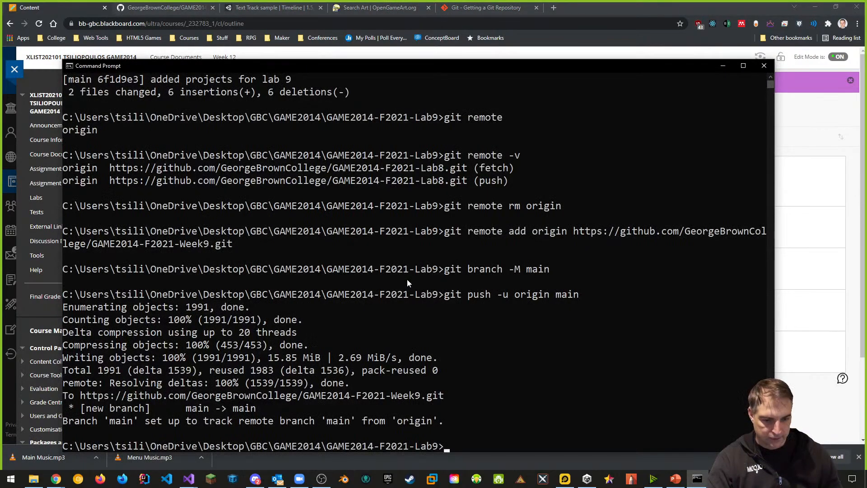
click(587, 478)
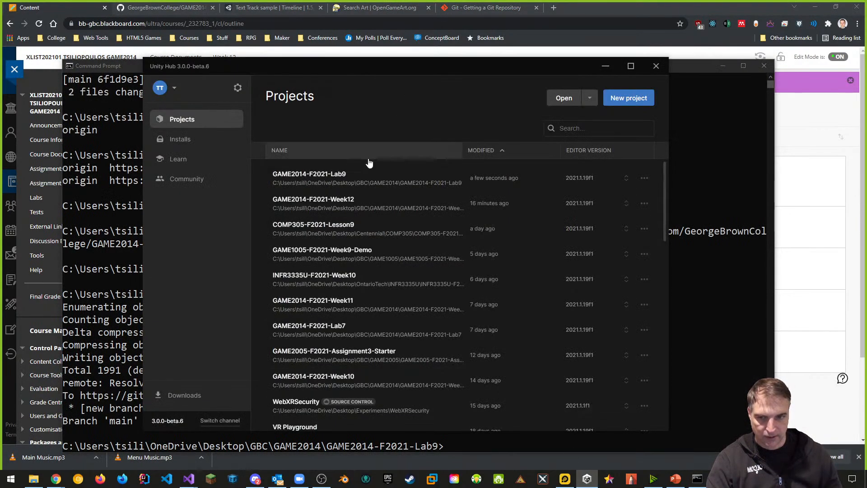
click(320, 181)
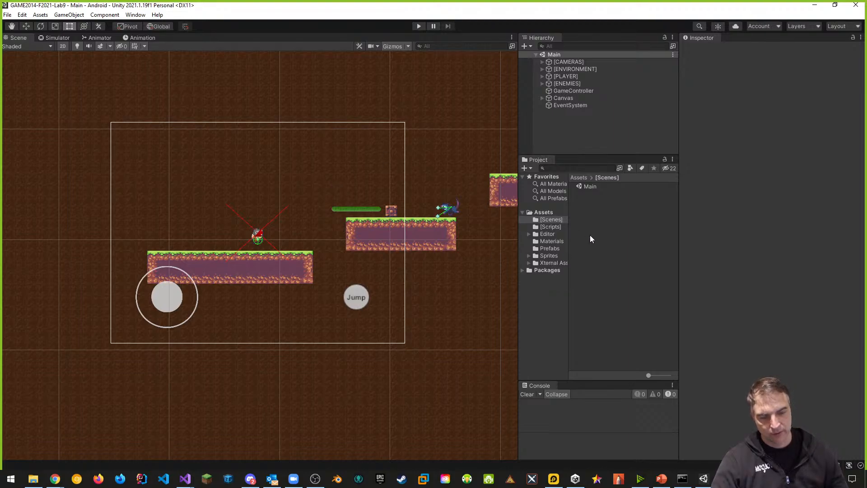
right_click(586, 206)
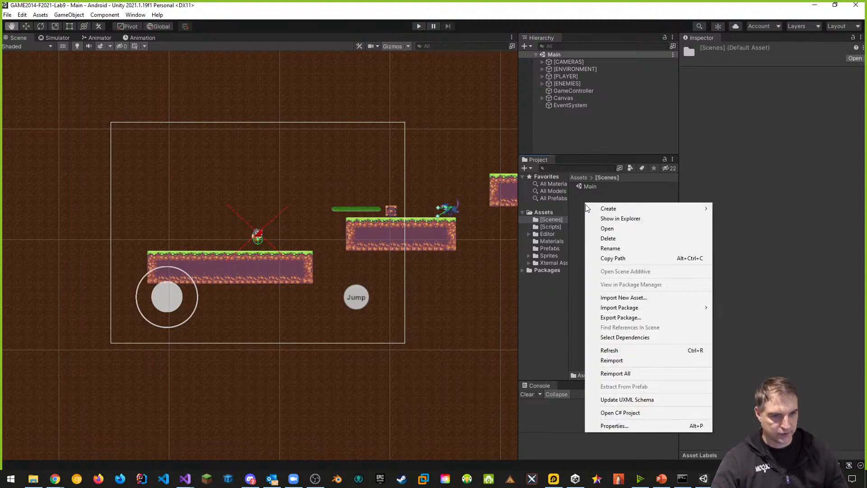
click(620, 218)
drag(732, 98, 507, 156)
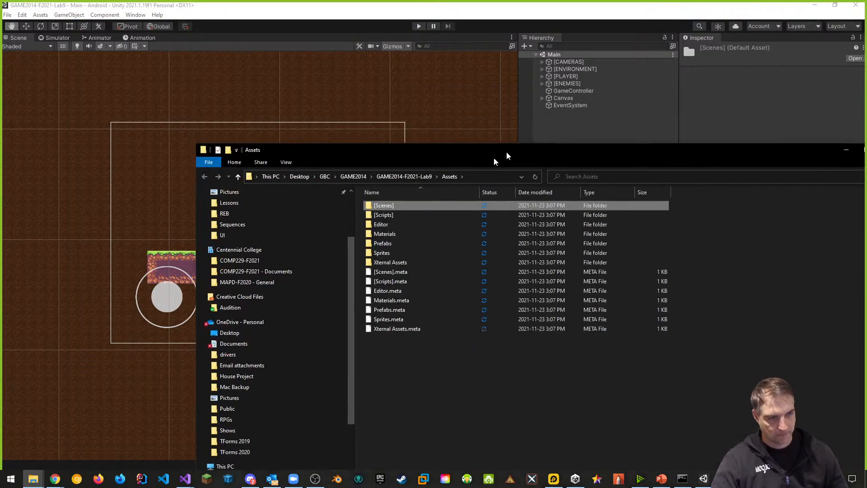
key(alt+F4)
- Create a new scene named Start in the [Scenes] folder and open it
right_click(584, 207)
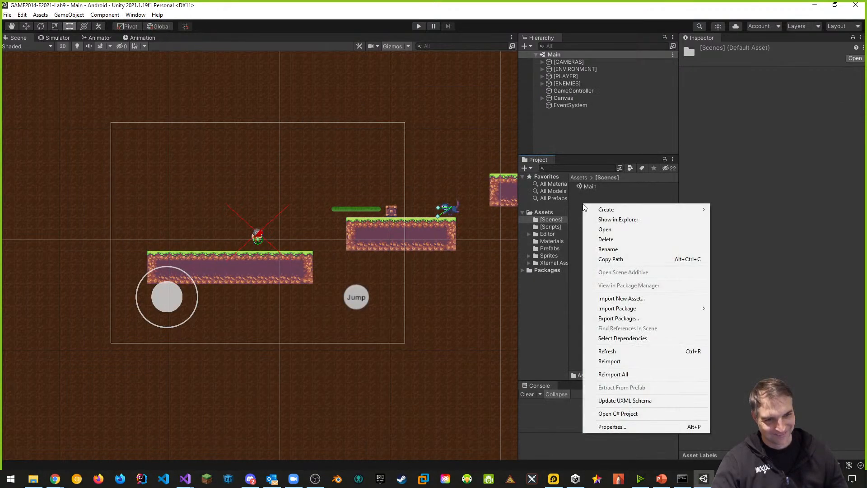
mouse_move(596, 209)
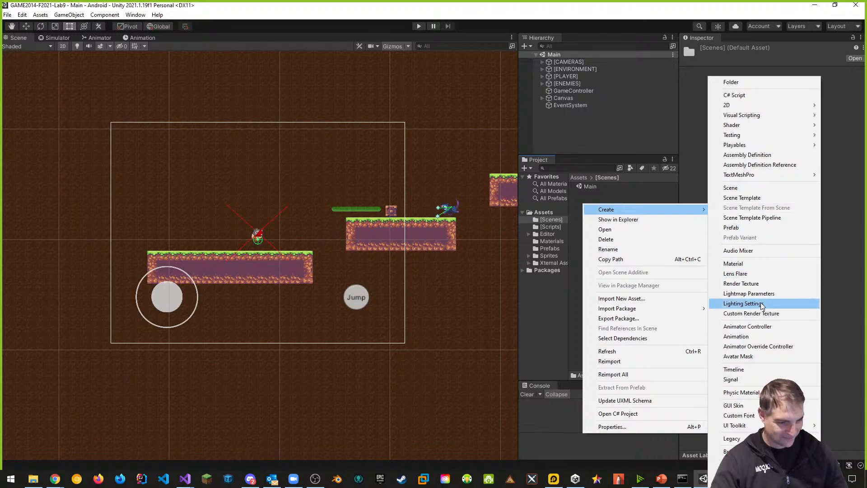
click(732, 187)
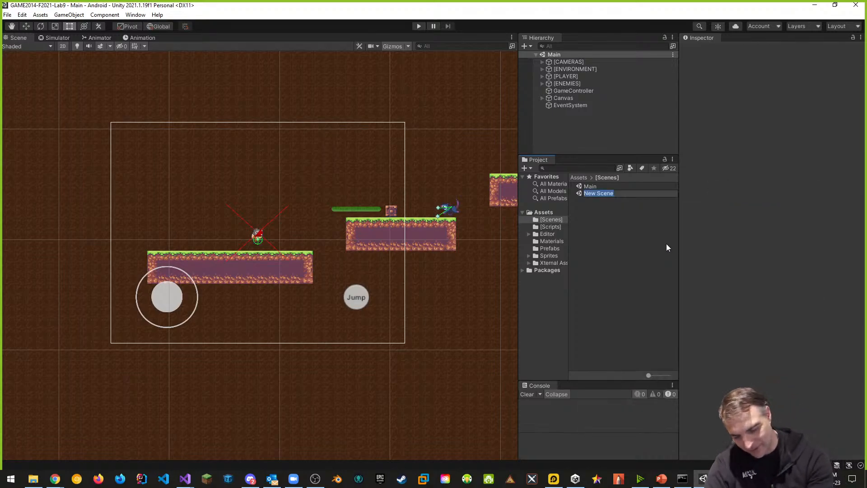
text(Start)
key(Return)
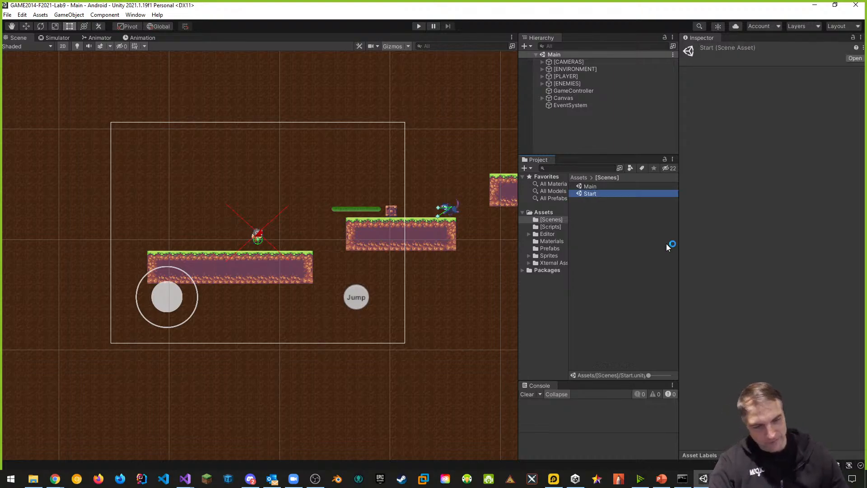
double_click(589, 193)
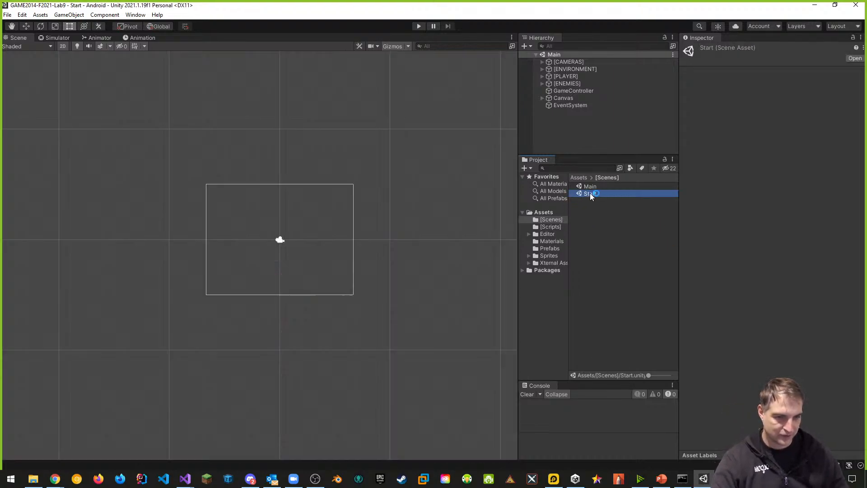
- Add a rectangular 2D tilemap to the Start scene
scroll(361, 285, up, 1)
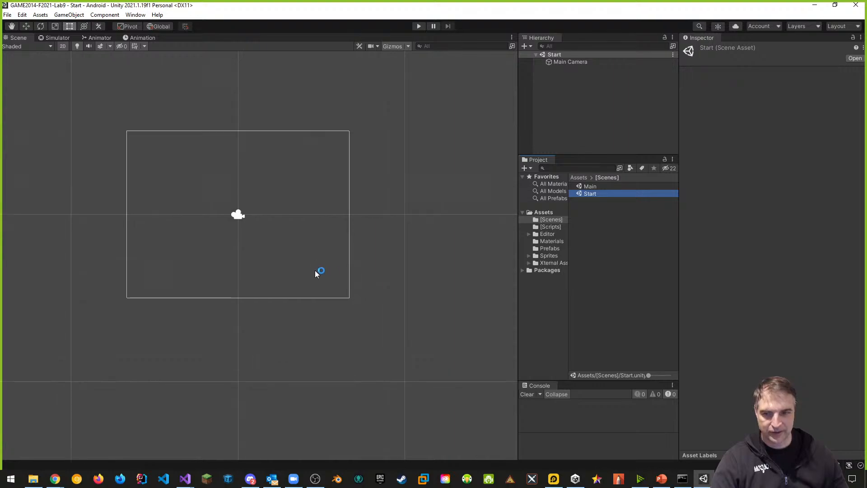
middle_drag(319, 271, 385, 294)
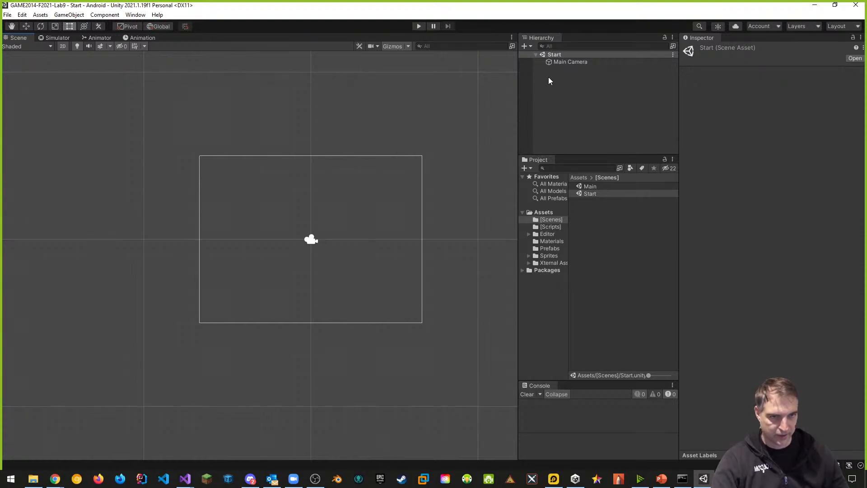
key(q)
right_click(570, 83)
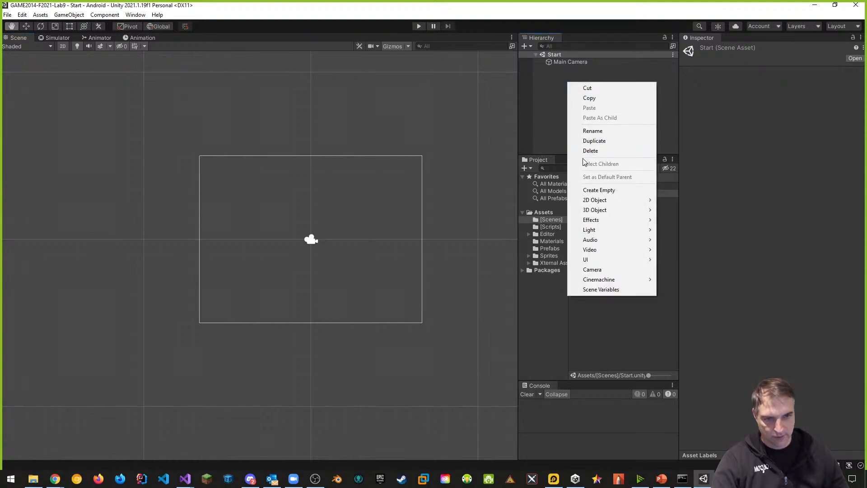
mouse_move(592, 200)
mouse_move(684, 219)
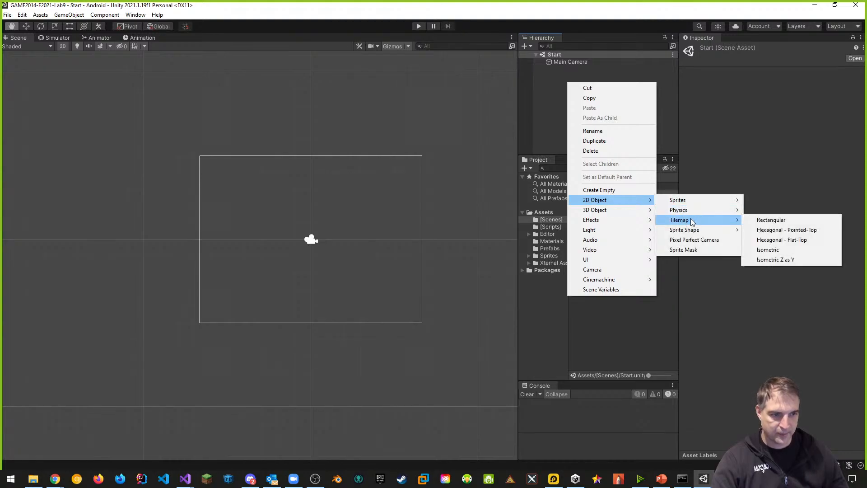
click(768, 219)
- Rename the tilemap's parent Grid object as Game World
click(559, 69)
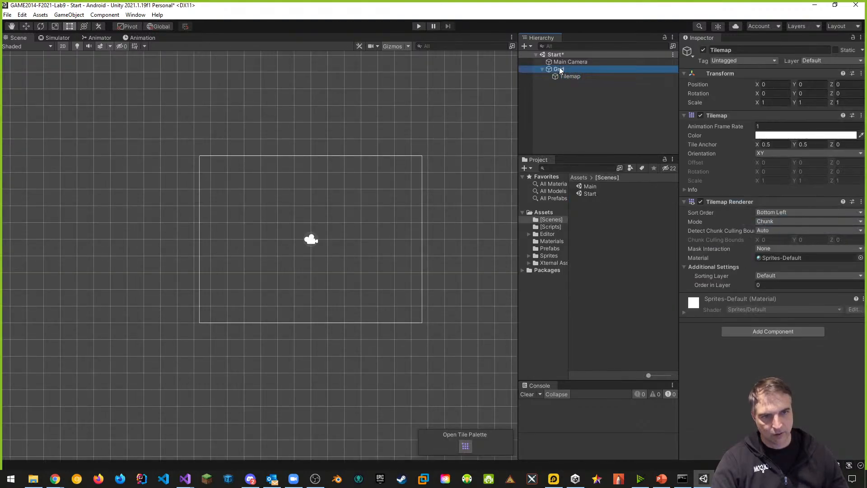
click(731, 49)
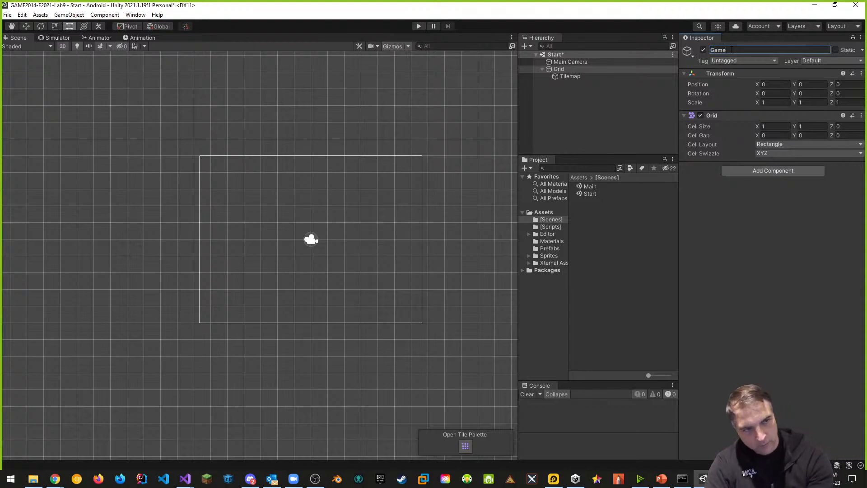
text(Game World)
key(Return)
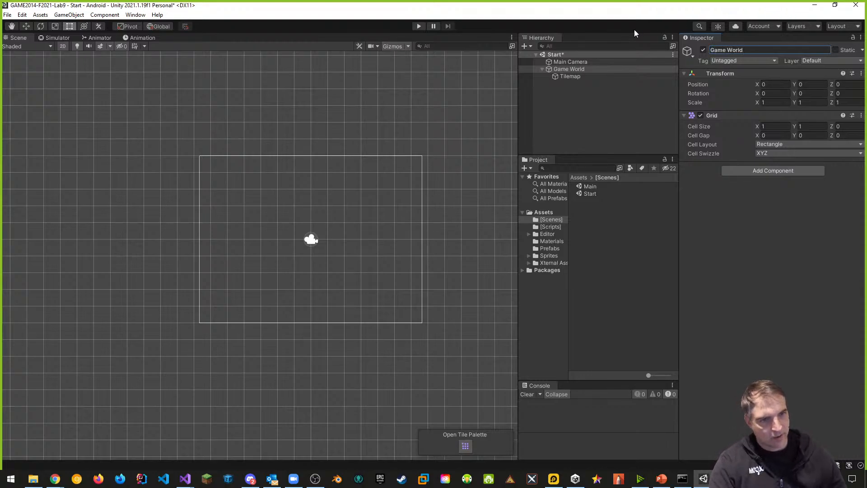
- Rename the Tilemap object under Game World as Foreground and open the Tile Palette for it
click(573, 76)
click(737, 50)
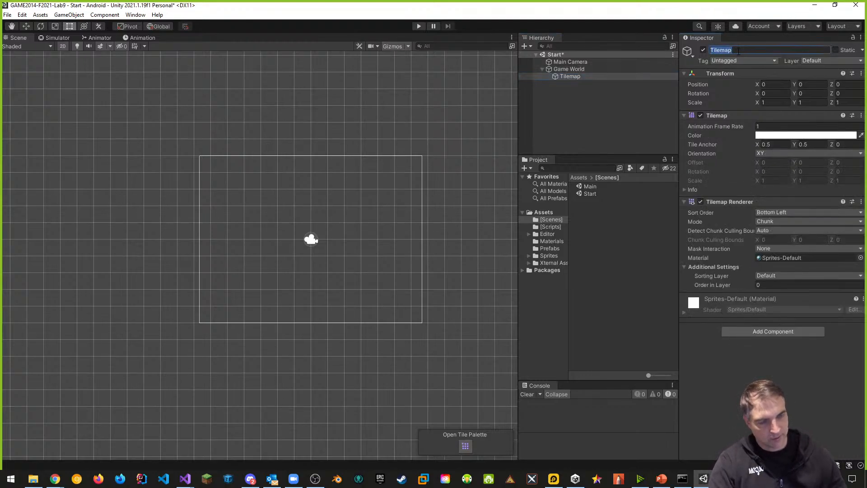
text(Fore)
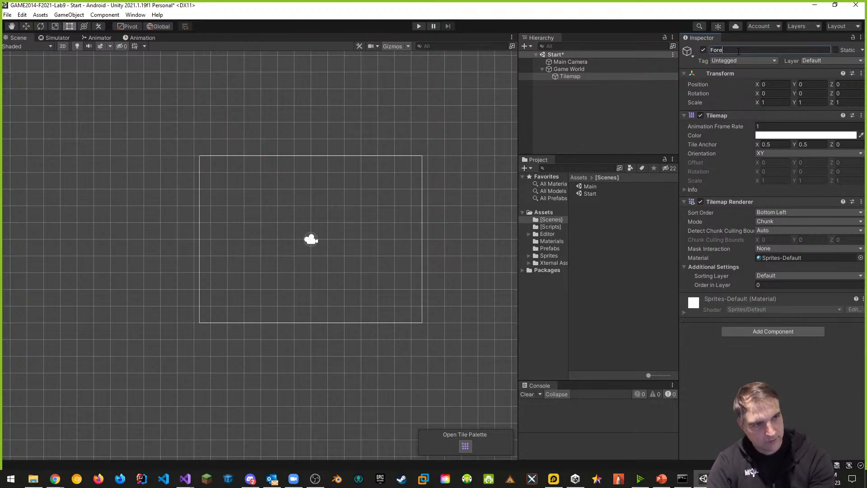
text(ground)
key(Return)
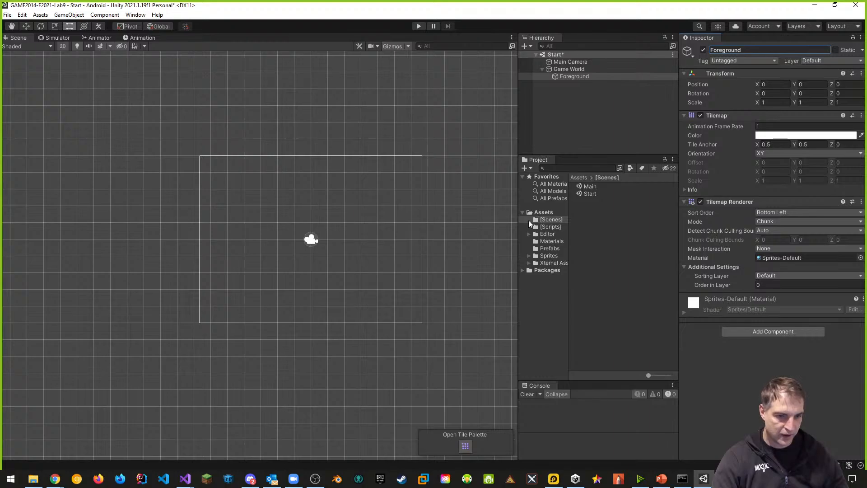
click(465, 446)
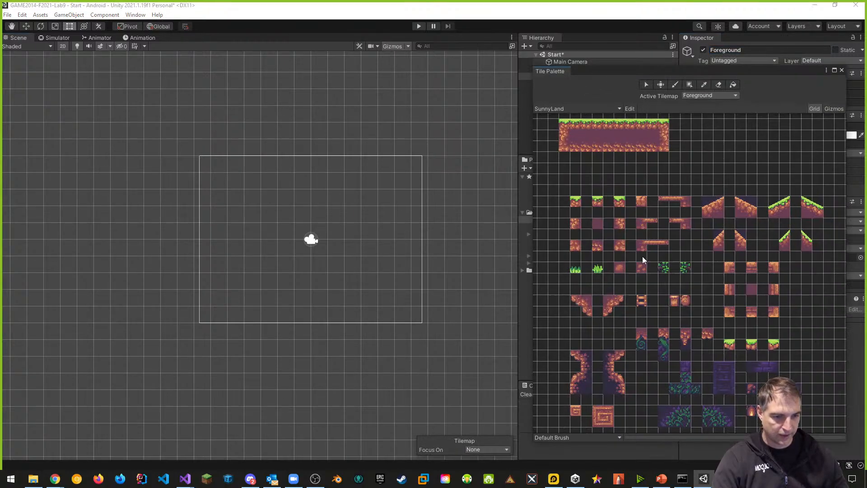
- Fill a rectangle slightly larger than the camera frame with the plain dark purple tile on the Foreground tilemap
key(b)
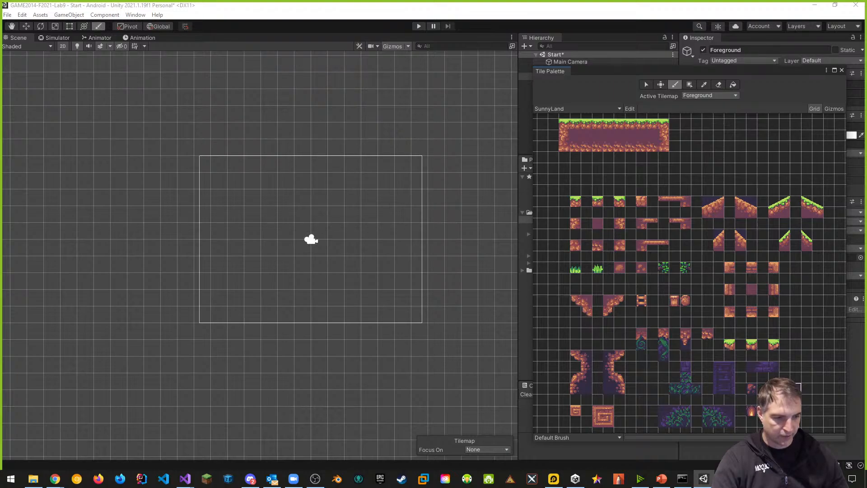
click(732, 84)
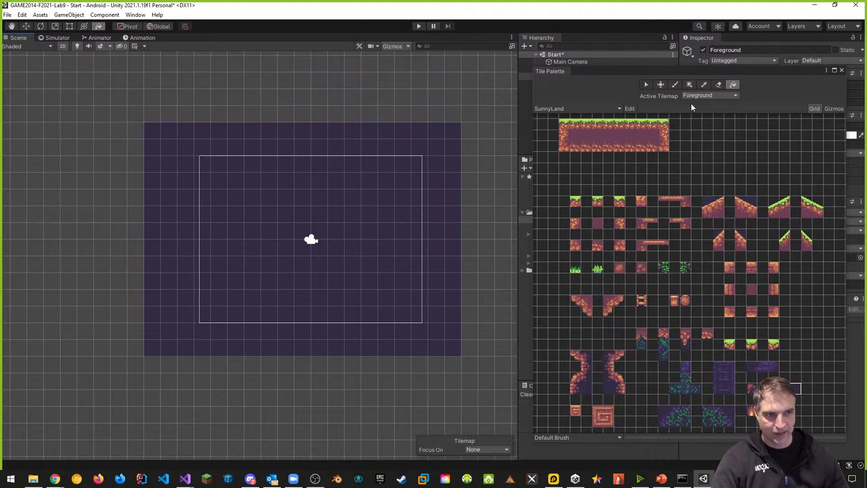
click(841, 70)
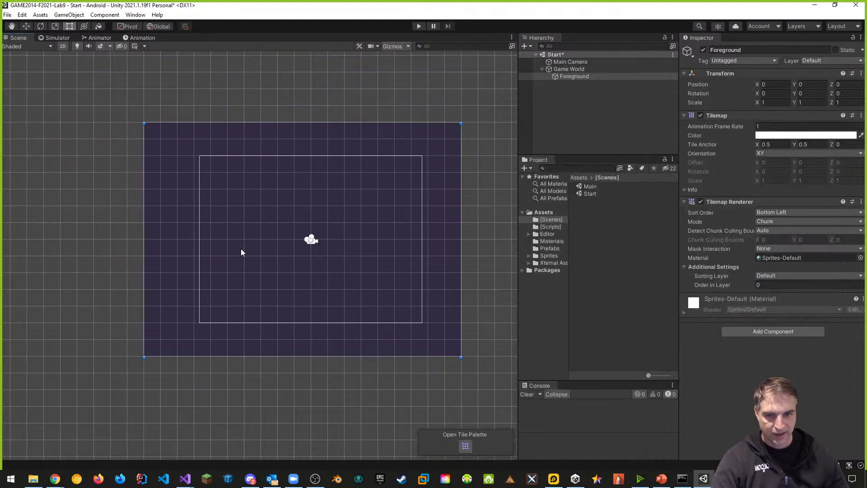
- Dock the device Simulator view below the Scene view so both show the Start scene together
scroll(388, 271, down, 3)
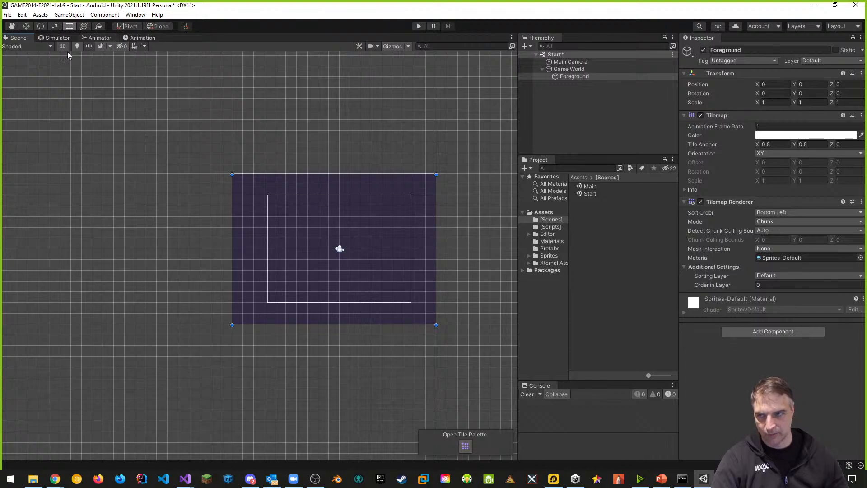
click(50, 37)
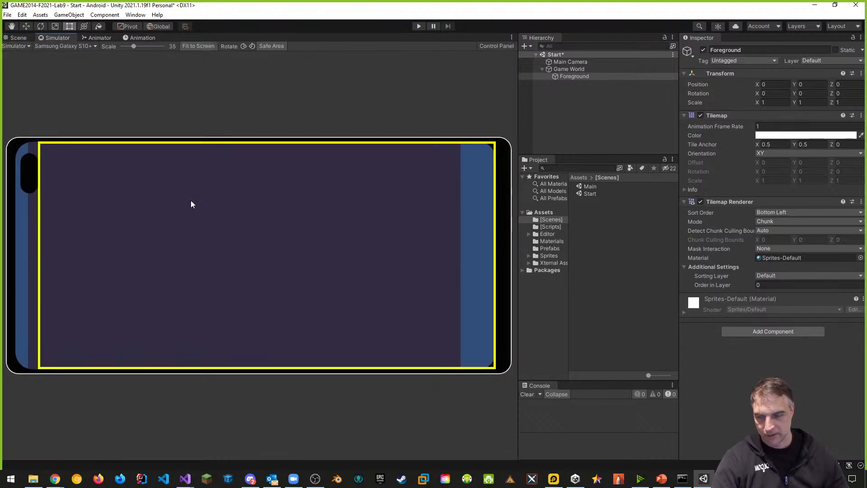
drag(56, 36, 245, 273)
scroll(298, 210, up, 1)
scroll(298, 198, up, 3)
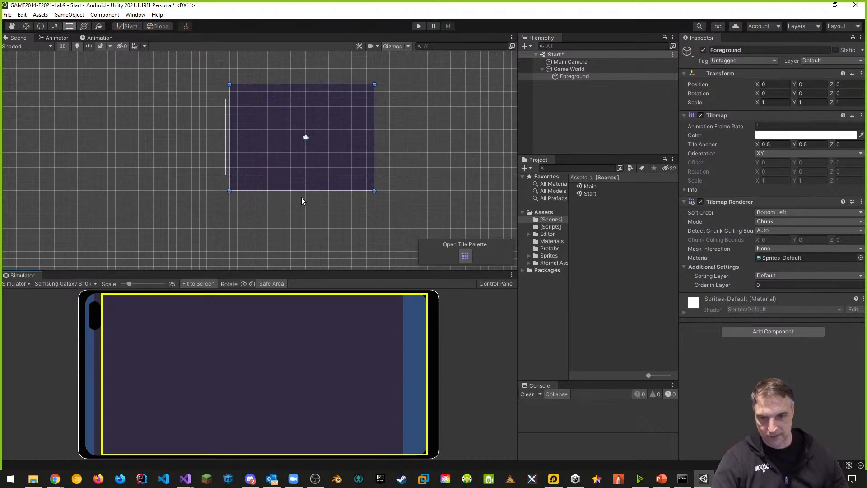
middle_drag(302, 197, 288, 236)
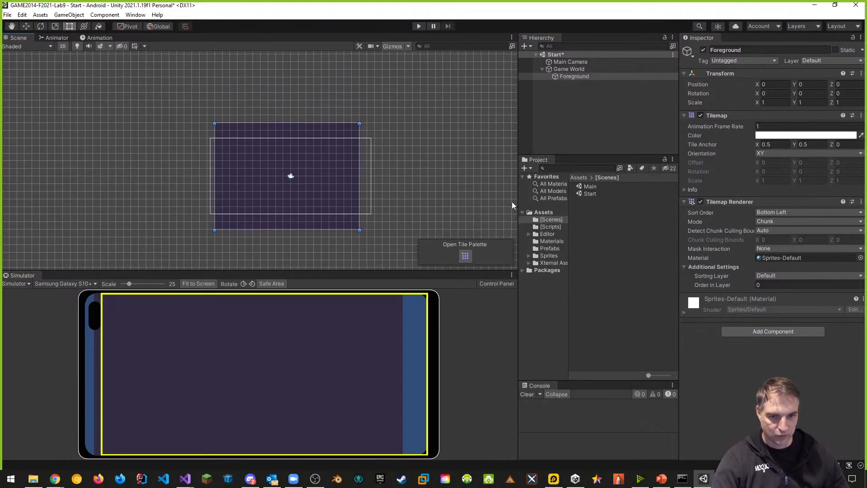
- Extend the dark purple tile background well beyond all sides of the widened camera frame
click(466, 256)
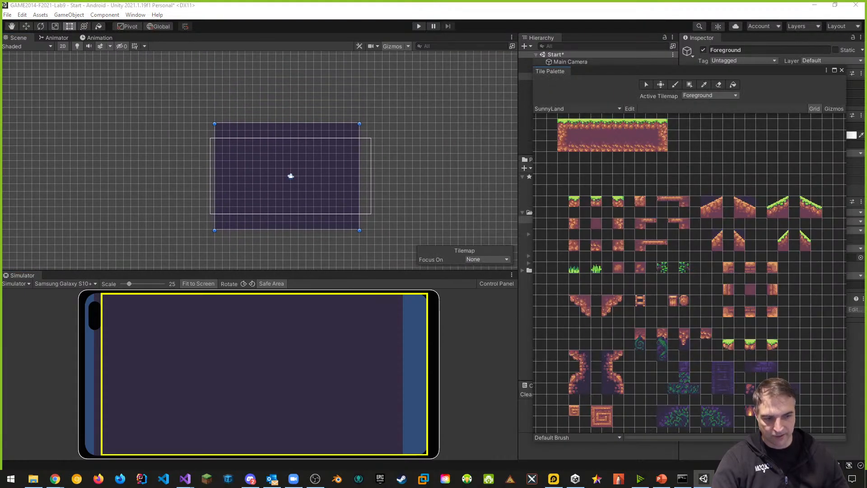
key(b)
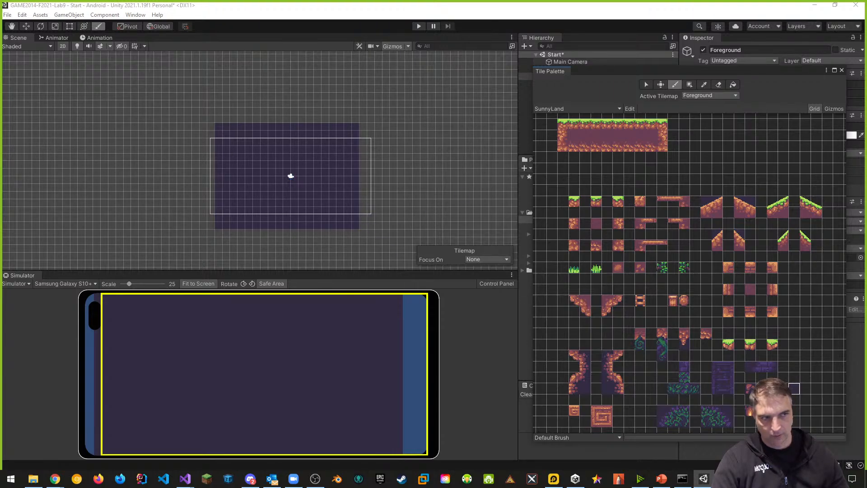
click(733, 85)
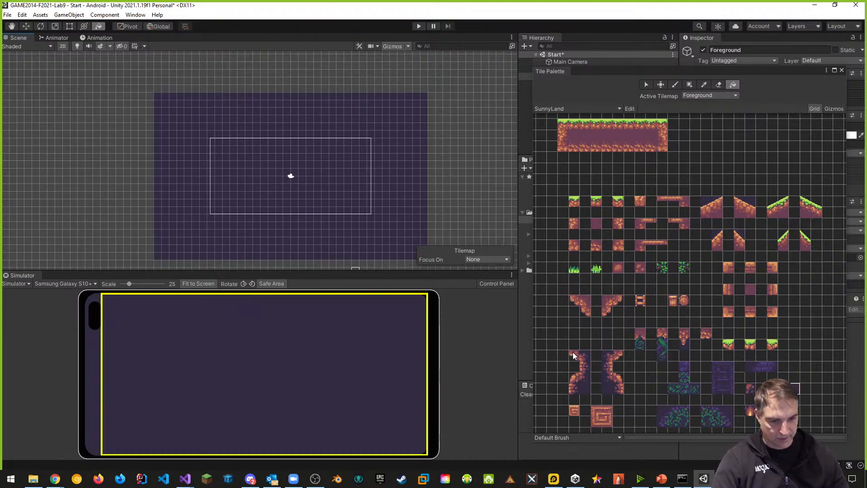
- Paint curved rock wall tiles down the left and right edges of the camera frame, three blocks per side
drag(573, 355, 581, 390)
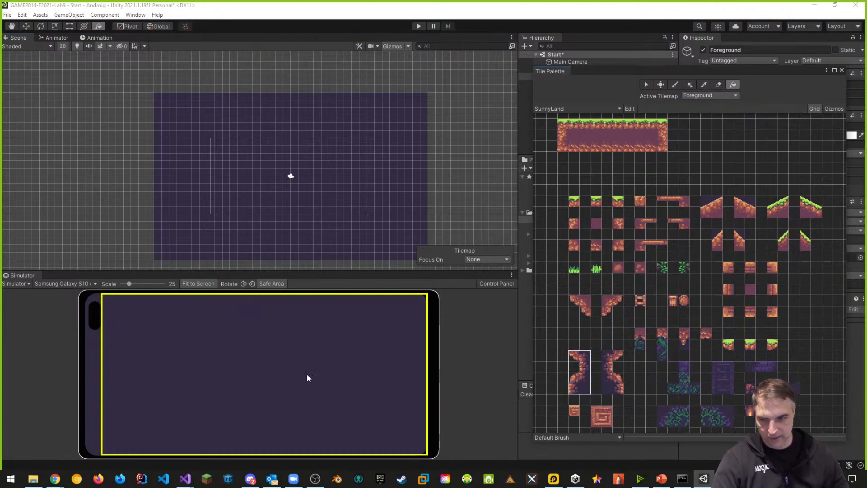
click(676, 84)
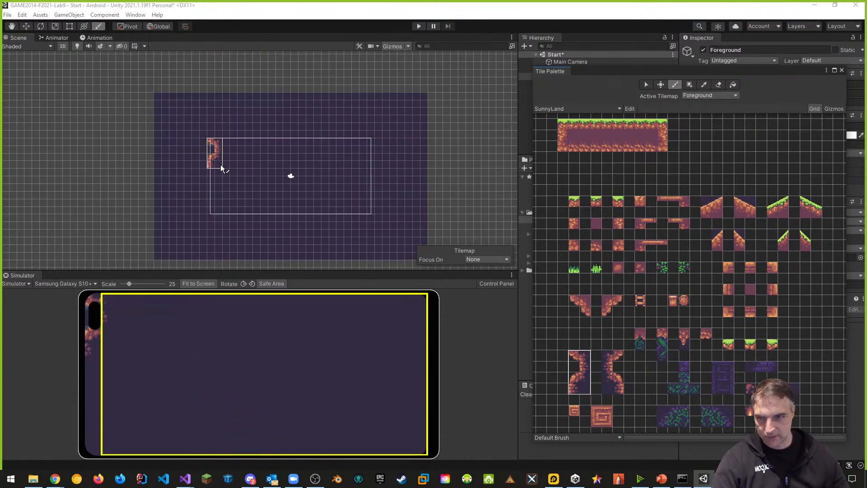
drag(222, 168, 221, 230)
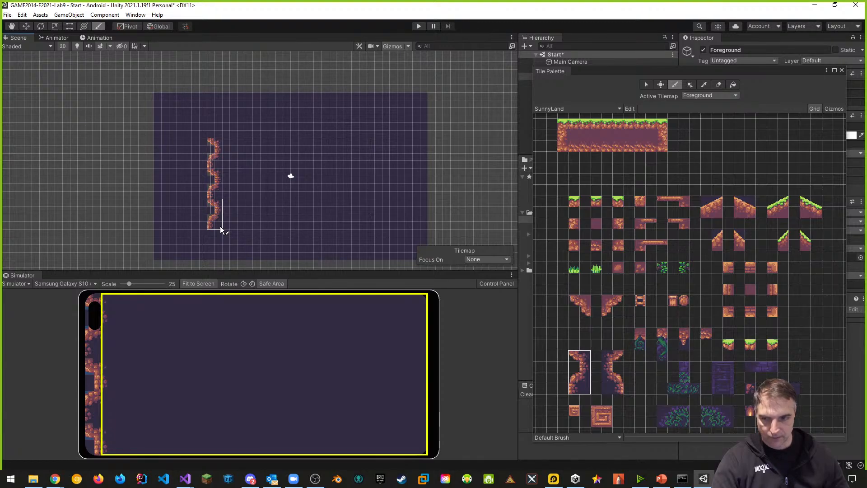
drag(608, 357, 618, 390)
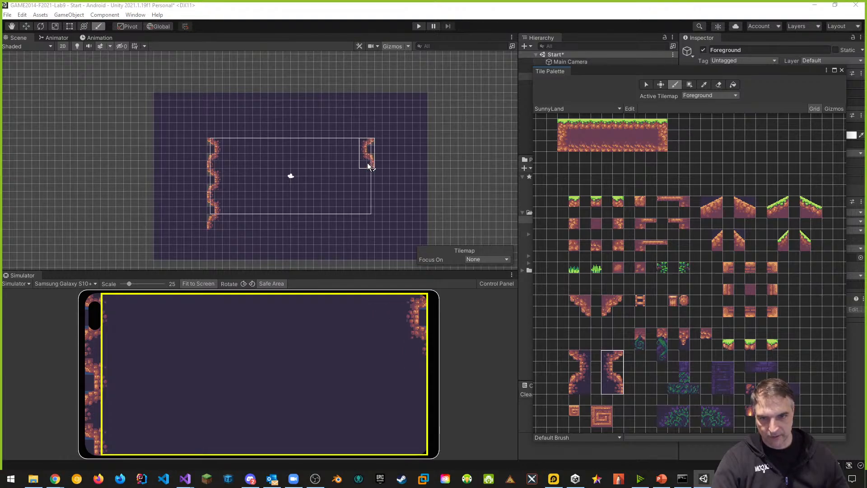
drag(369, 167, 371, 233)
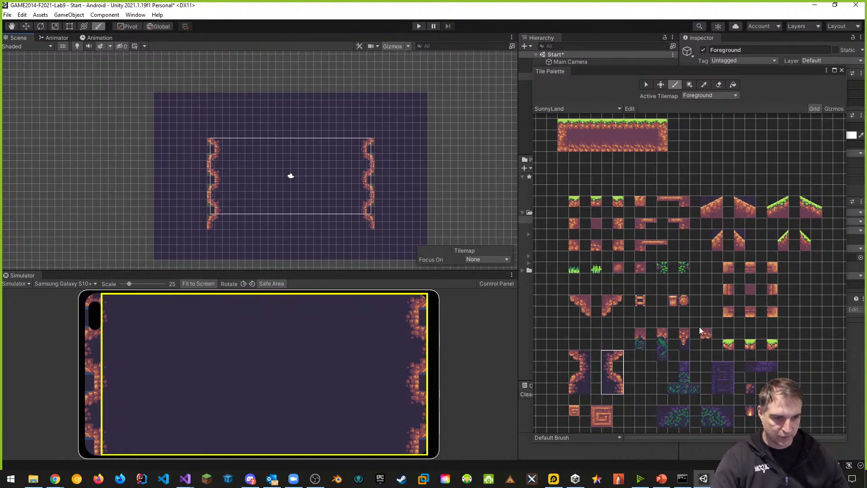
- Place four hanging vine tiles along the top of the camera frame, mirrored on both sides with the inner pair slightly higher
key(i)
click(662, 348)
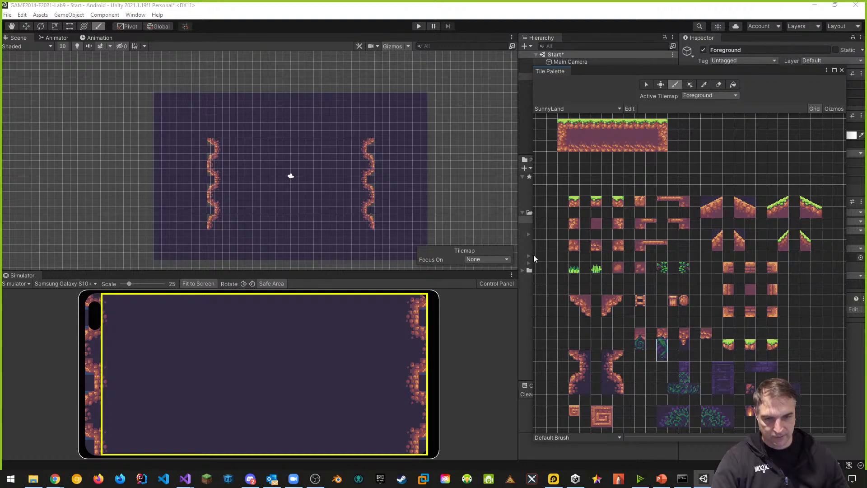
click(363, 146)
key(ctrl+z)
click(359, 152)
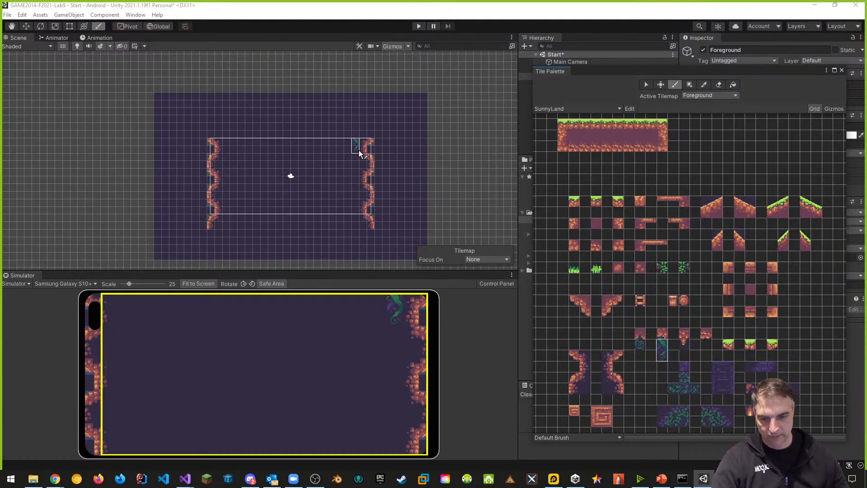
click(359, 151)
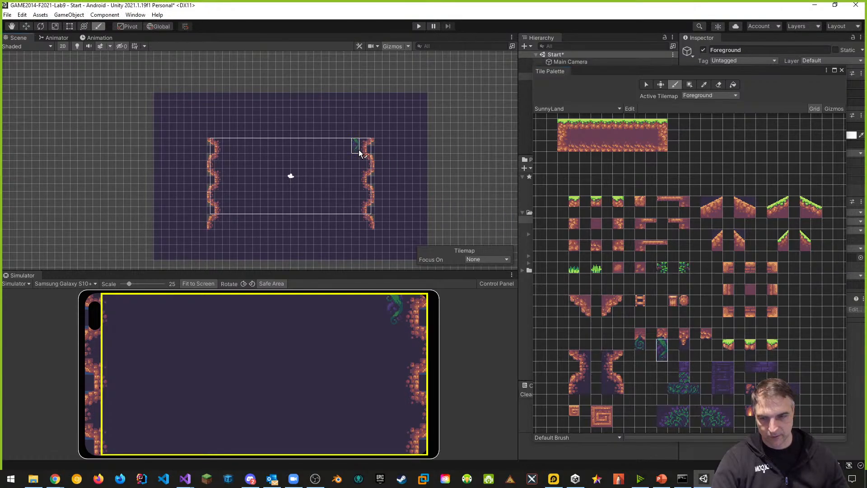
click(227, 153)
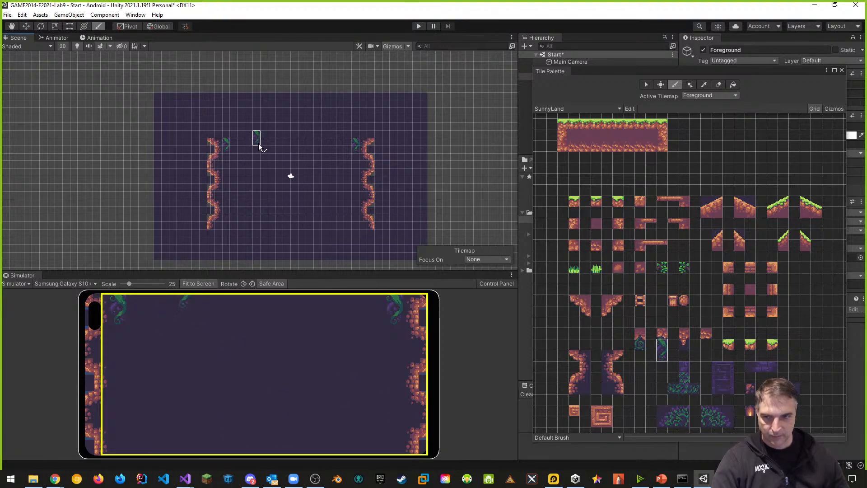
click(334, 144)
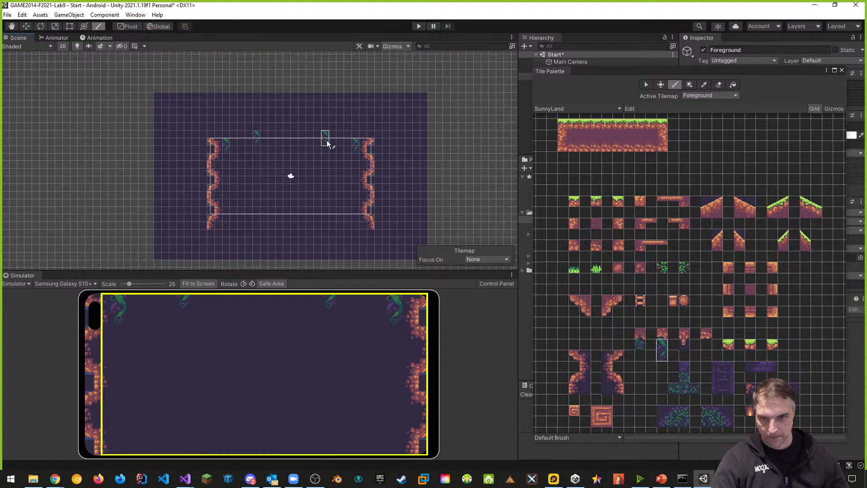
click(327, 144)
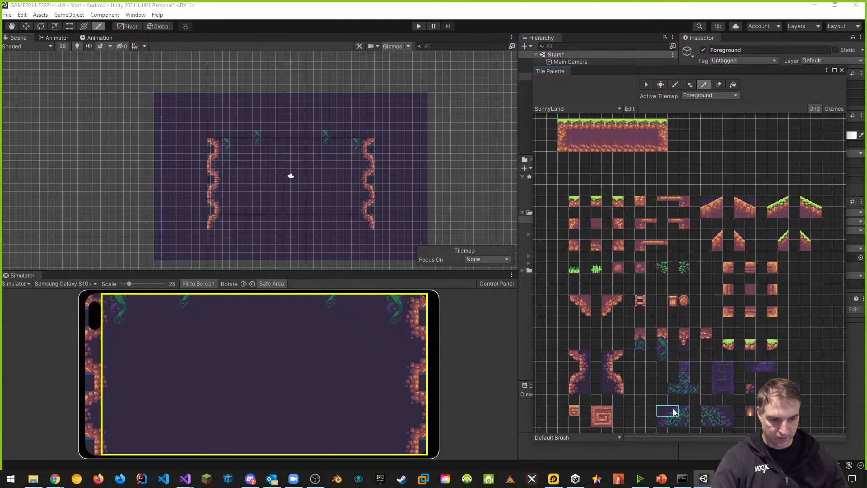
- Place the two leafy bush tile groups in the lower left and lower right corners inside the rock walls
drag(667, 416, 684, 416)
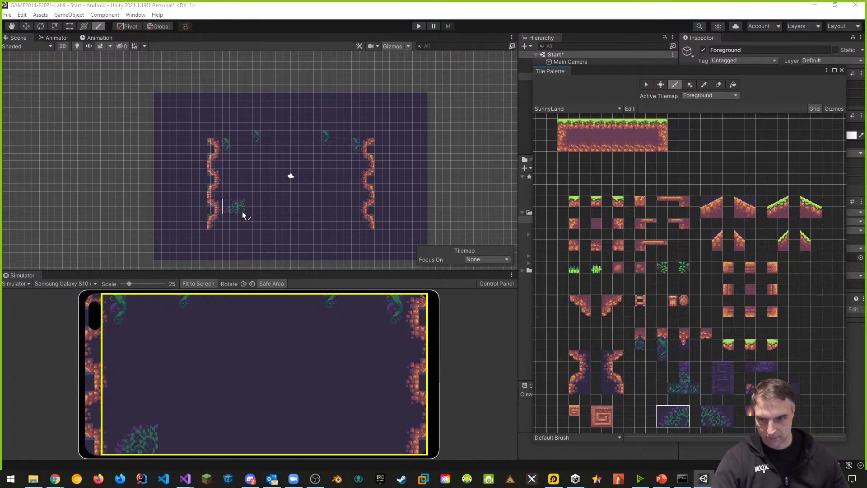
click(243, 217)
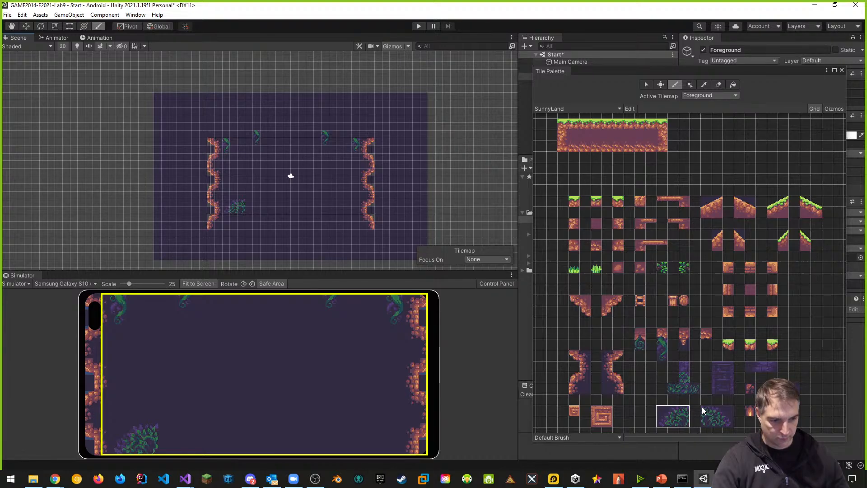
click(713, 413)
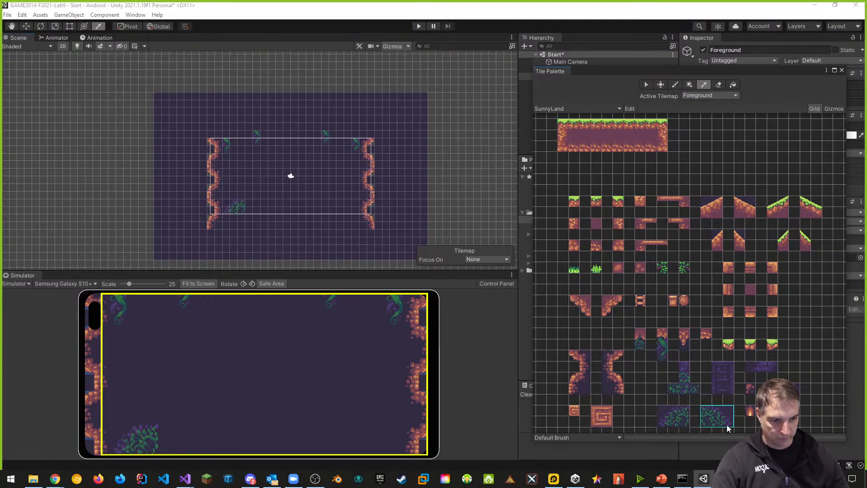
click(353, 215)
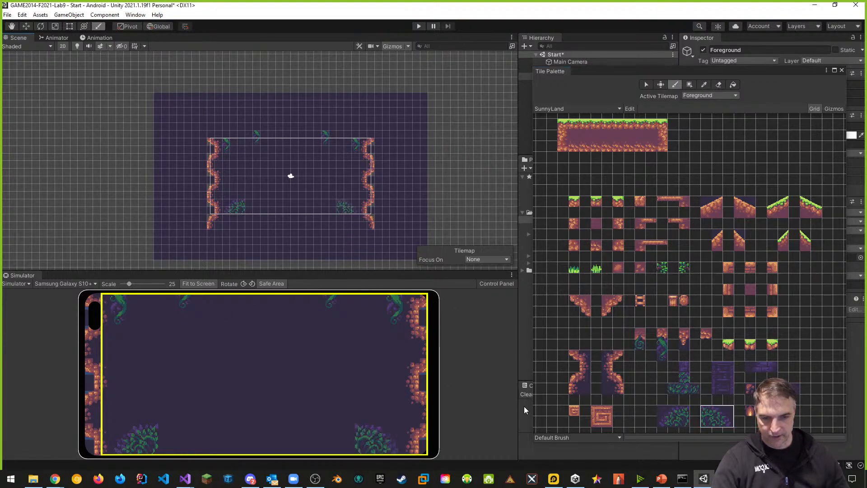
- Place four vine-covered brick pillars side by side between the two bushes
mouse_move(676, 391)
mouse_down()
mouse_move(687, 387)
mouse_move(687, 367)
mouse_up()
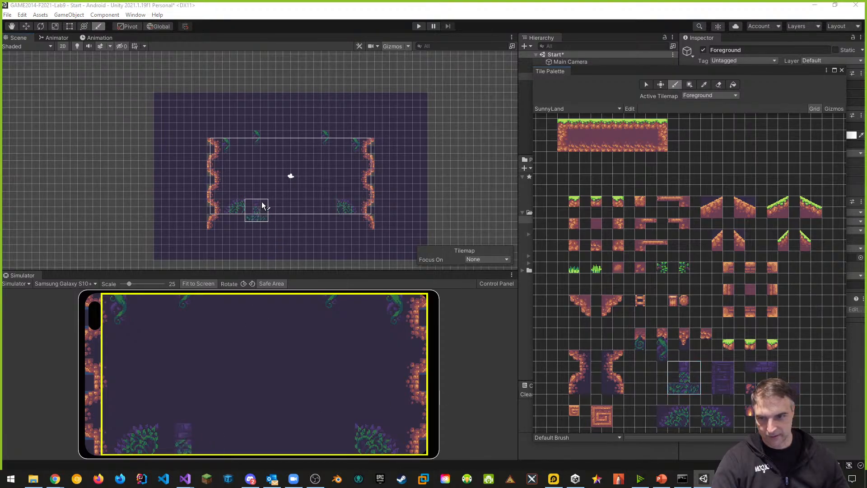
click(287, 202)
click(313, 202)
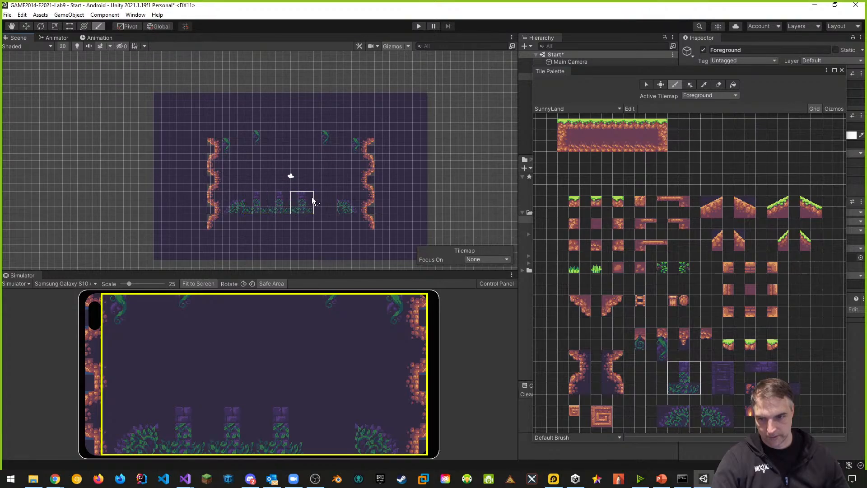
click(327, 201)
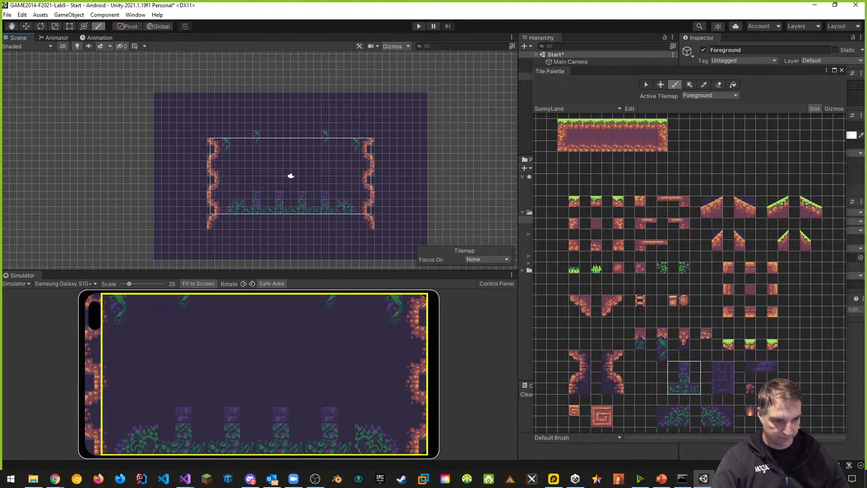
- Fill the gaps beside and between the pillars with purple brick tiles to form a continuous wall, and save the Start scene
click(782, 400)
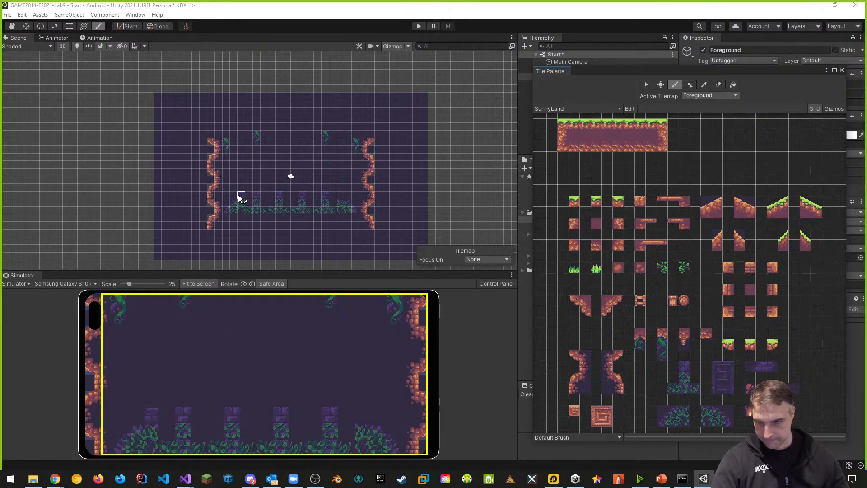
mouse_move(264, 199)
mouse_down()
mouse_move(340, 201)
mouse_move(237, 203)
mouse_move(247, 195)
mouse_move(249, 205)
mouse_up()
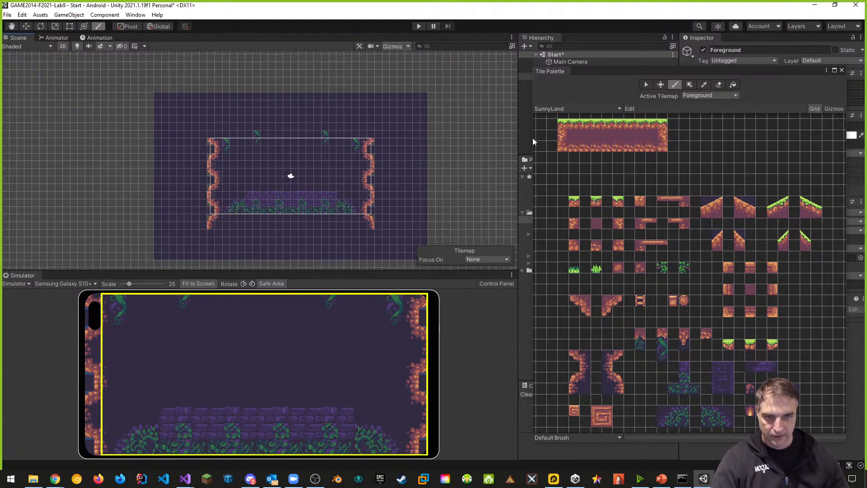
click(841, 70)
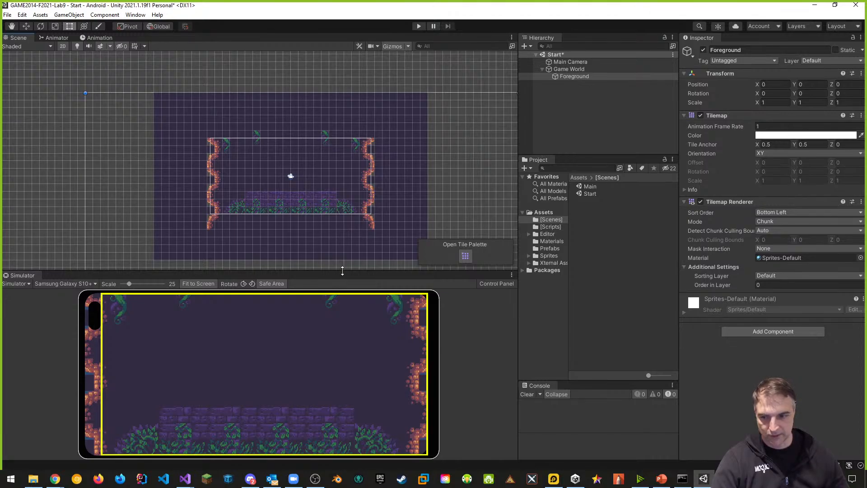
key(ctrl+s)
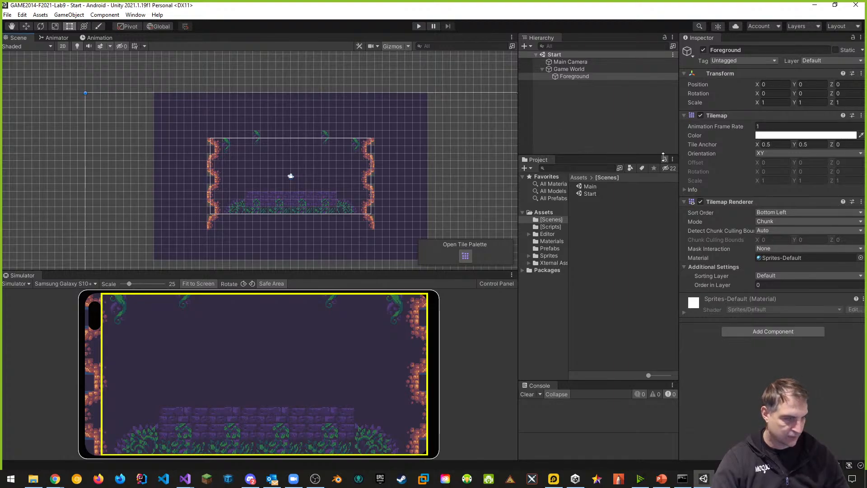
- Add a UI Canvas at the root level of the Start scene
click(565, 123)
right_click(555, 110)
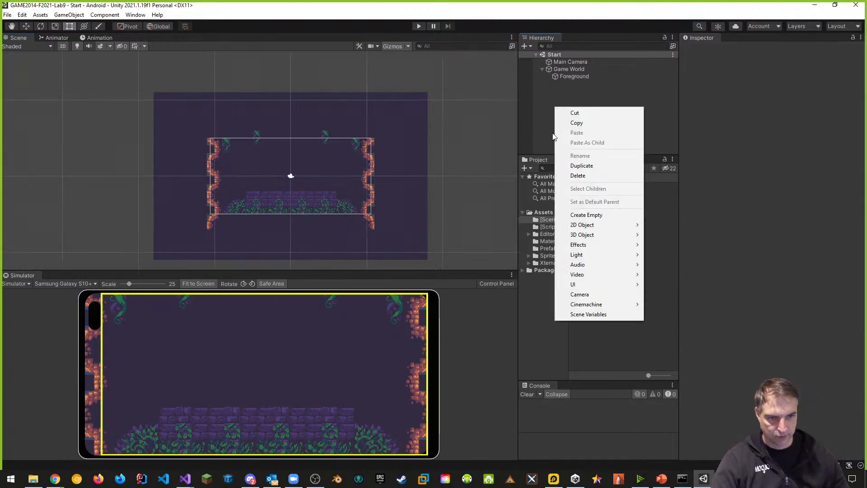
mouse_move(577, 226)
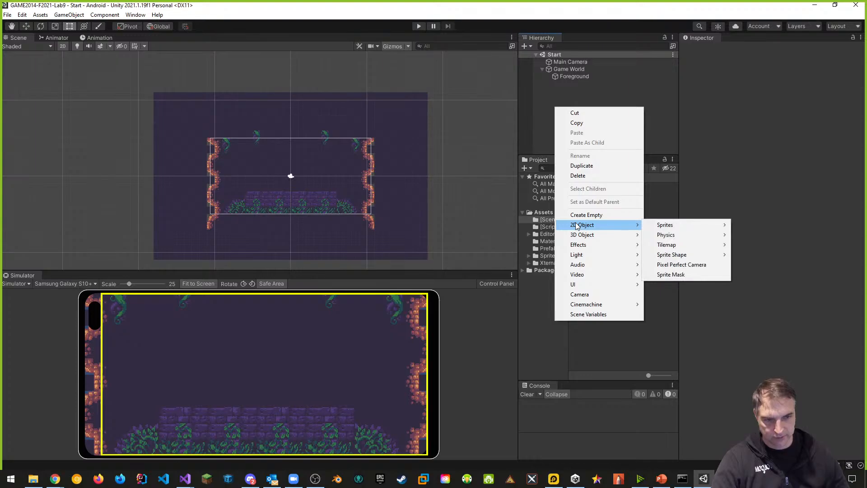
mouse_move(587, 284)
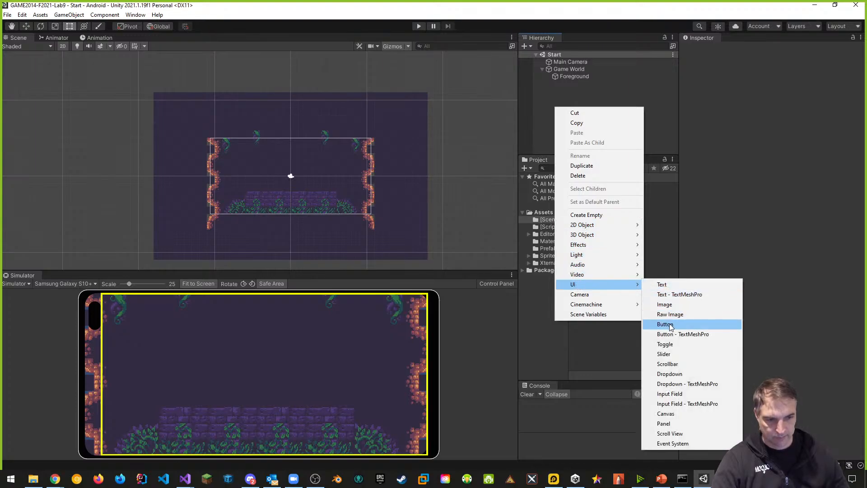
click(667, 412)
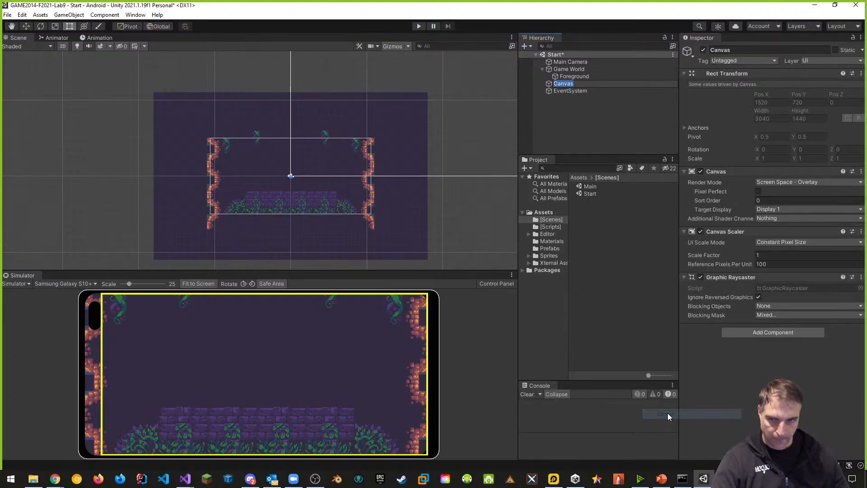
click(570, 106)
- Set the Canvas's render mode to Screen Space - Camera with Main Camera as its render camera, and save the scene
click(566, 78)
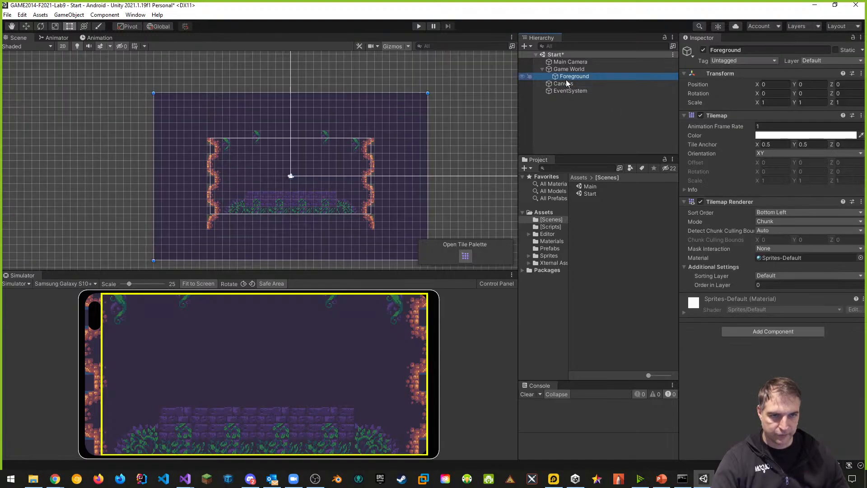
click(566, 82)
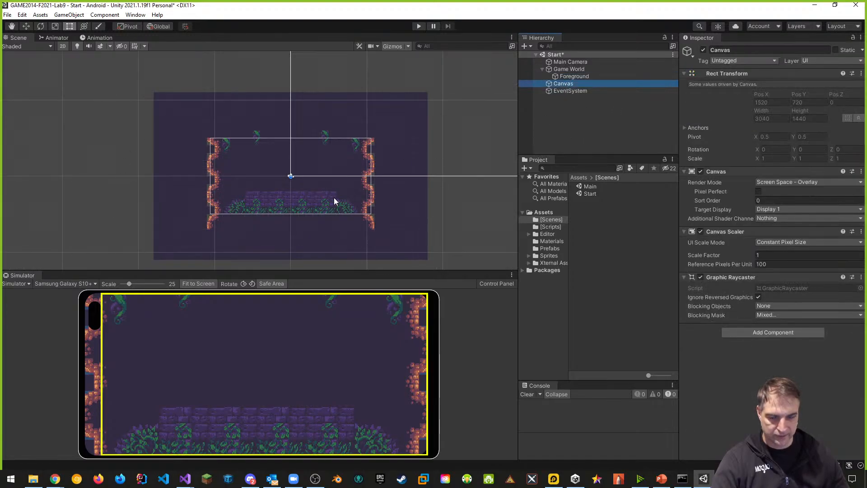
click(778, 181)
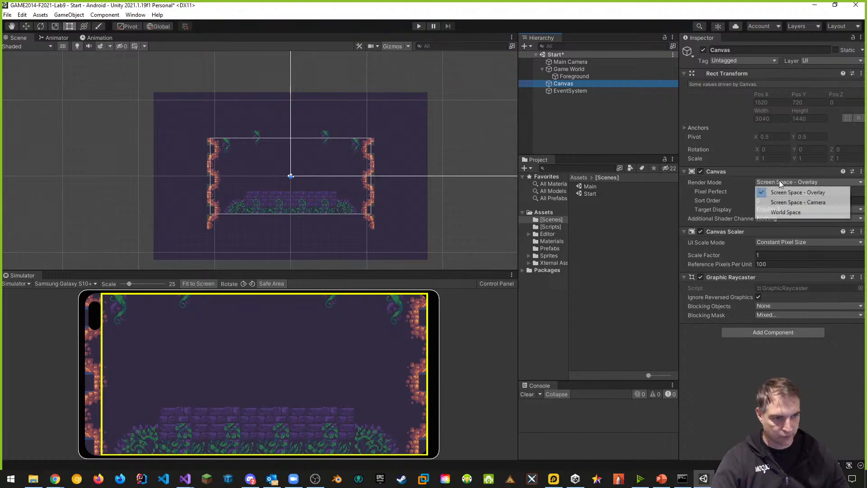
click(797, 202)
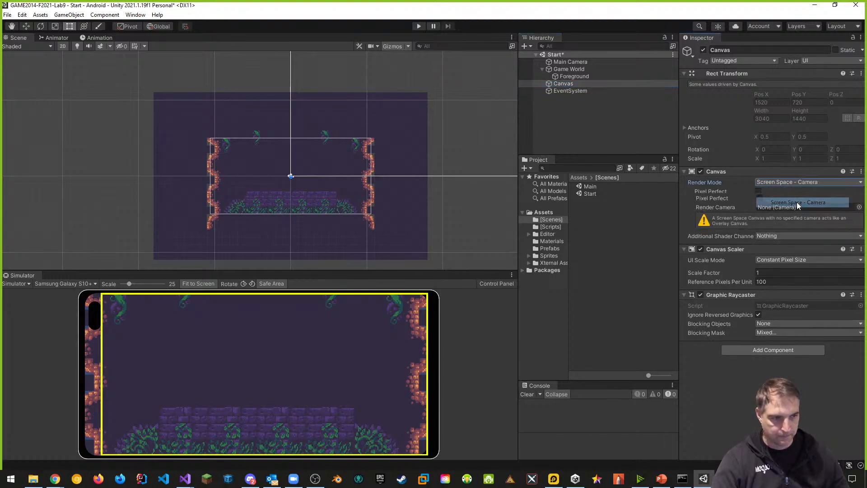
drag(570, 62, 767, 200)
key(ctrl+s)
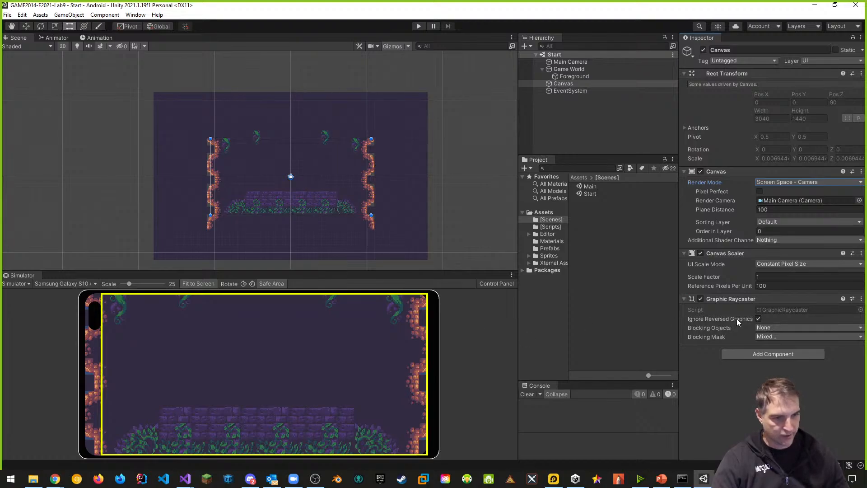
- Configure the Canvas Scaler to Scale With Screen Size at reference resolution 3040 x 1440 with Match 0.5, and save the scene
click(793, 265)
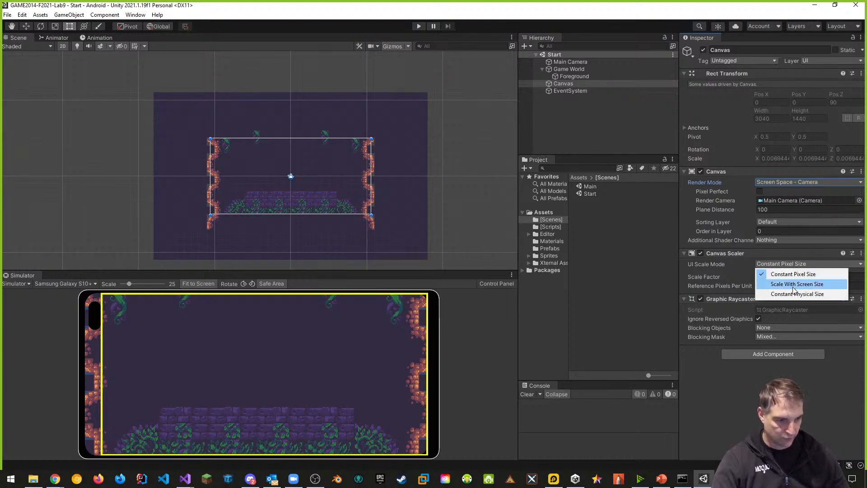
click(794, 284)
click(767, 277)
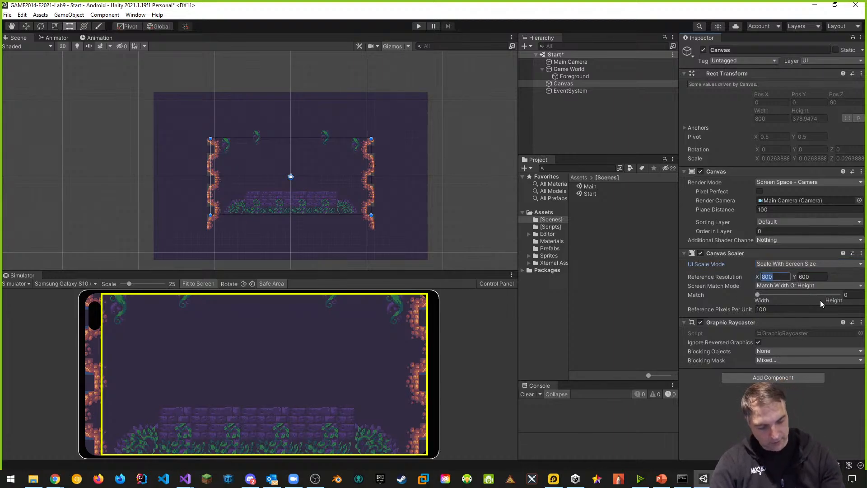
text(3040)
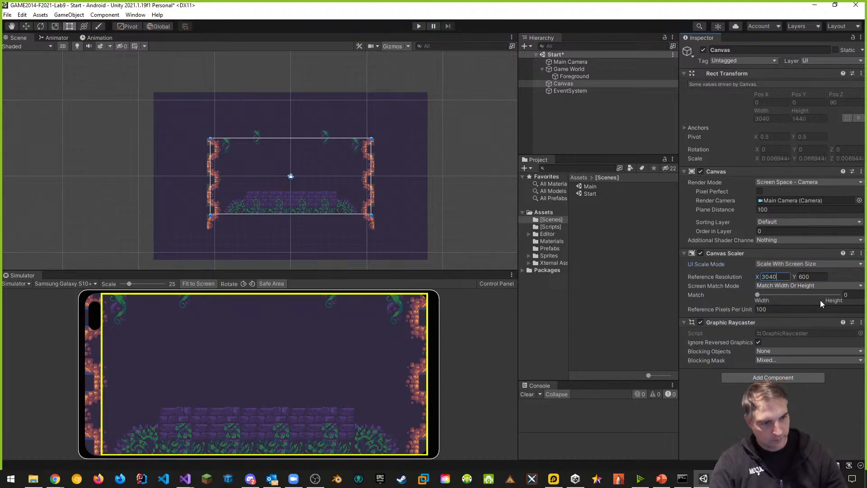
click(810, 276)
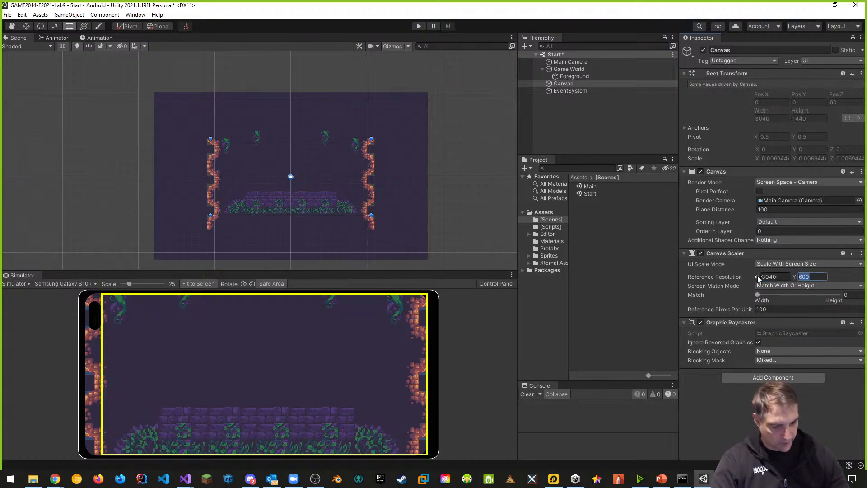
text(1440)
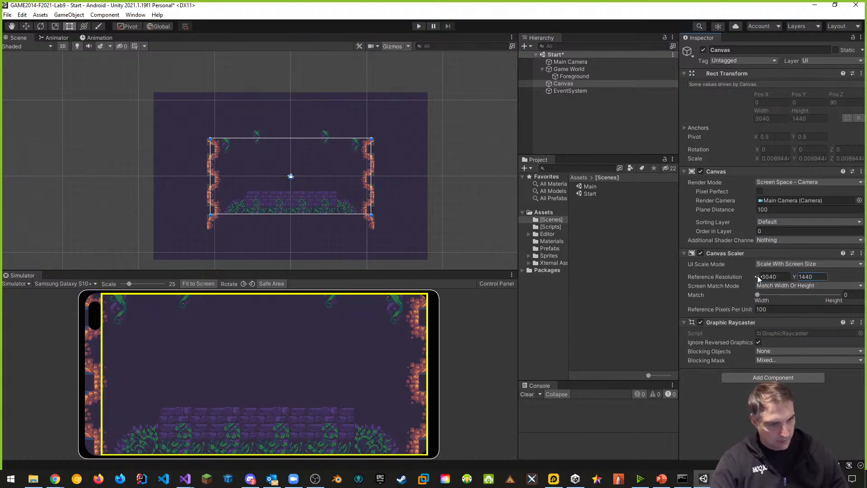
click(849, 294)
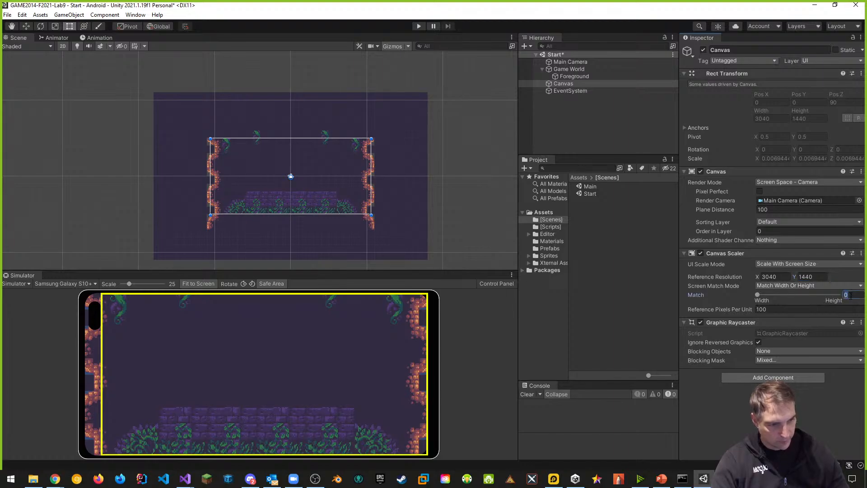
text(0.5)
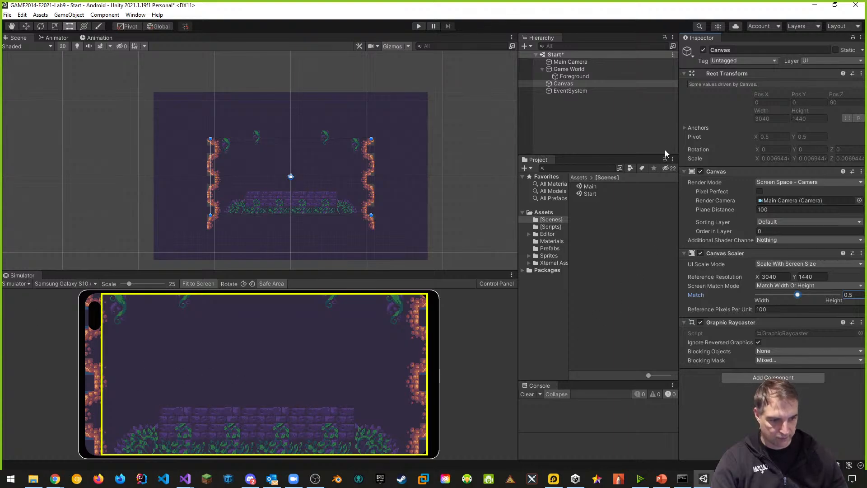
key(ctrl+s)
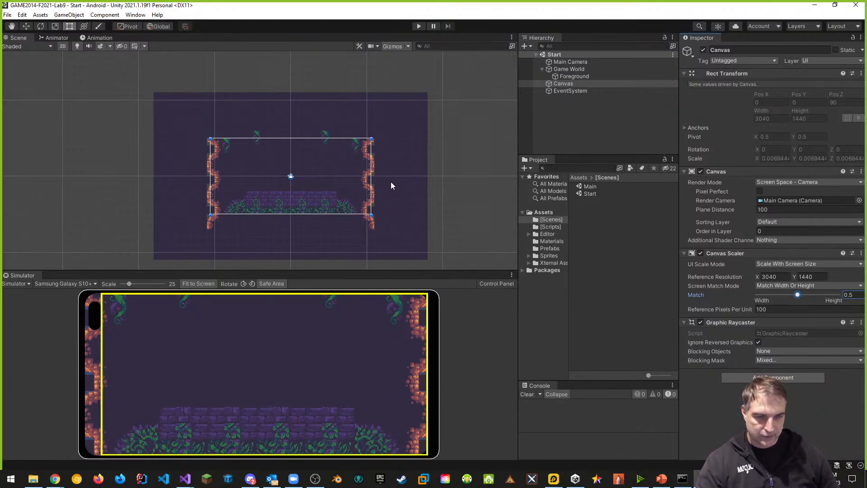
- Add a UI Image as a child of the Canvas and rename it Panel
scroll(340, 175, up, 8)
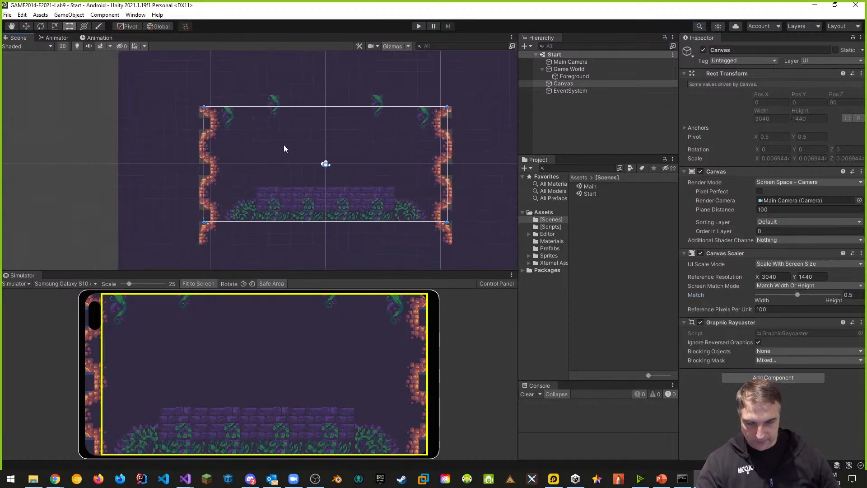
middle_drag(323, 135, 273, 145)
scroll(273, 144, down, 1)
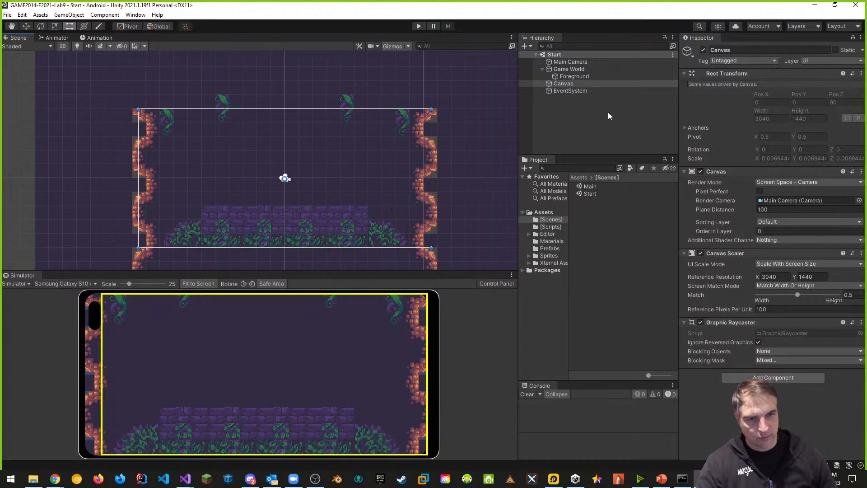
right_click(562, 83)
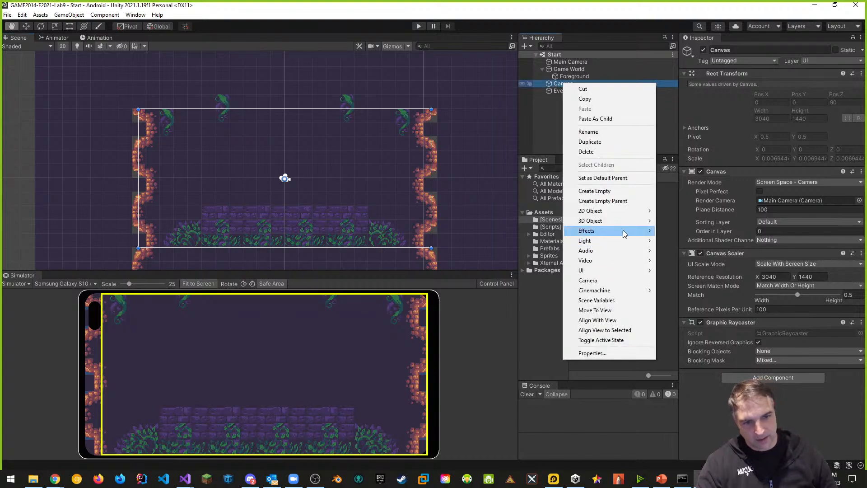
mouse_move(608, 213)
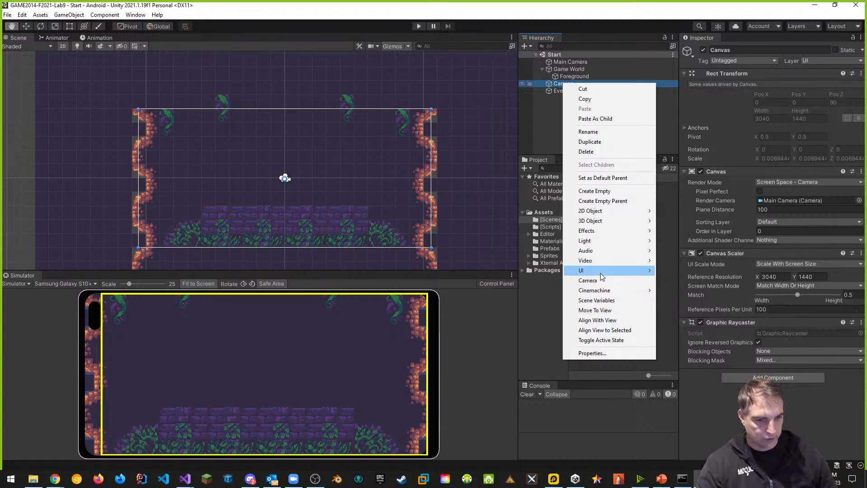
mouse_move(600, 271)
click(676, 290)
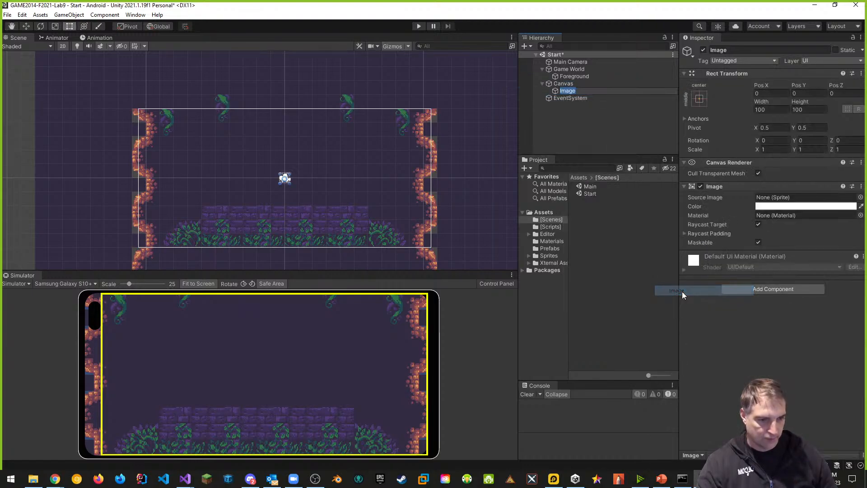
click(743, 50)
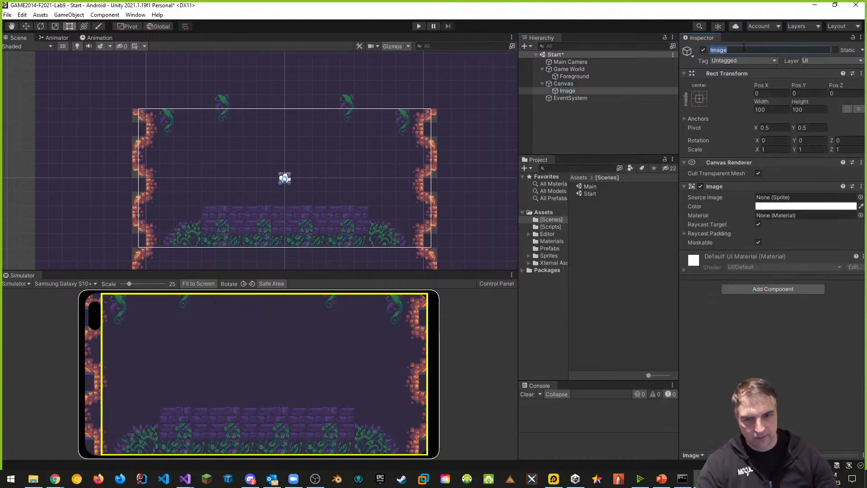
text(Panel)
key(Return)
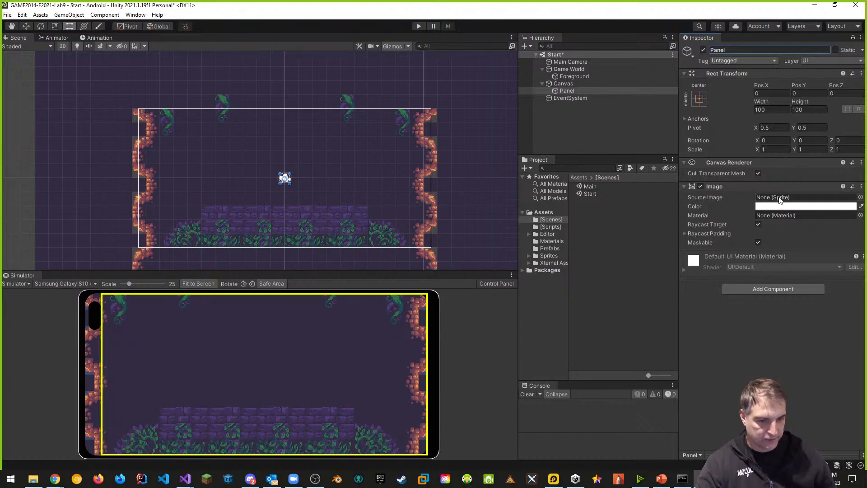
- Assign the UI board Large parchment sprite from the Fantasy Wooden GUI Free normal_ui_set A folder as the Panel's source image
click(554, 262)
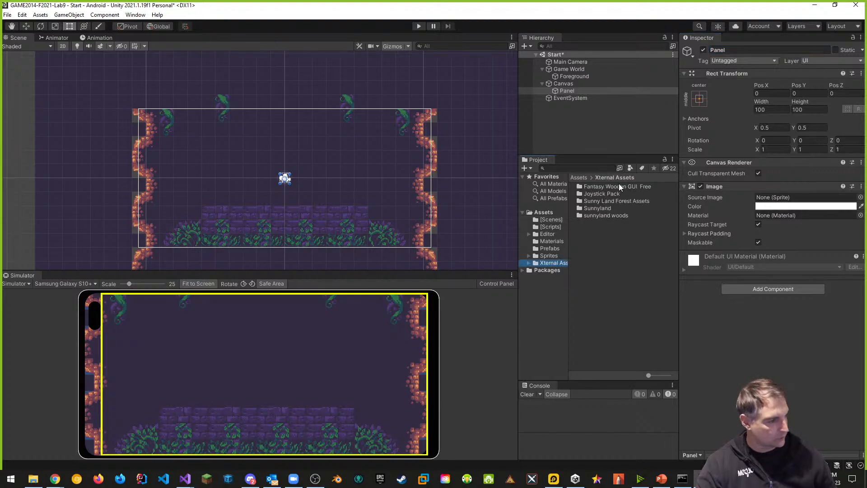
double_click(620, 185)
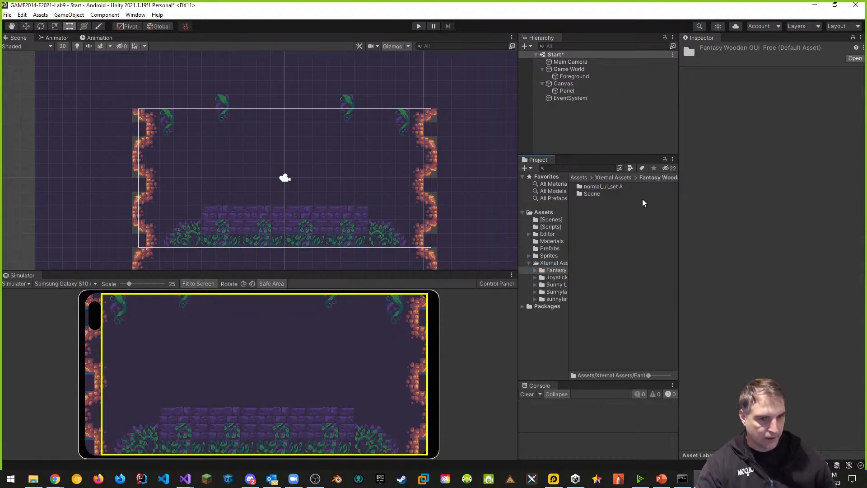
double_click(611, 187)
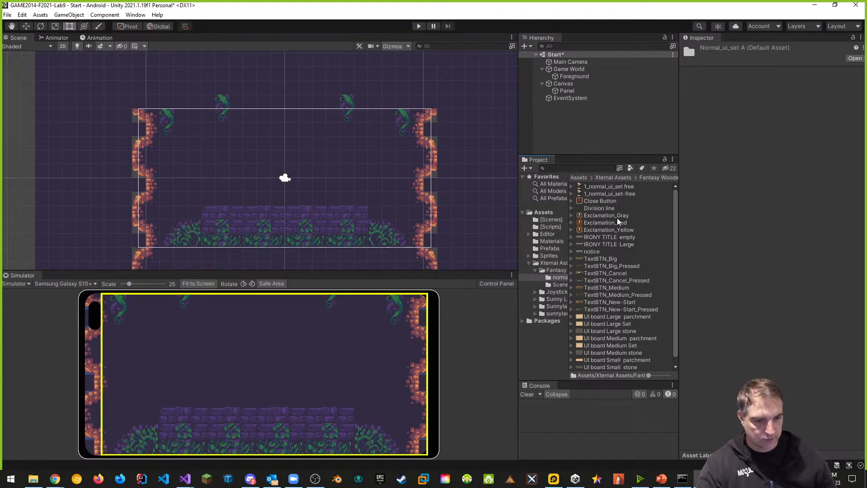
click(604, 317)
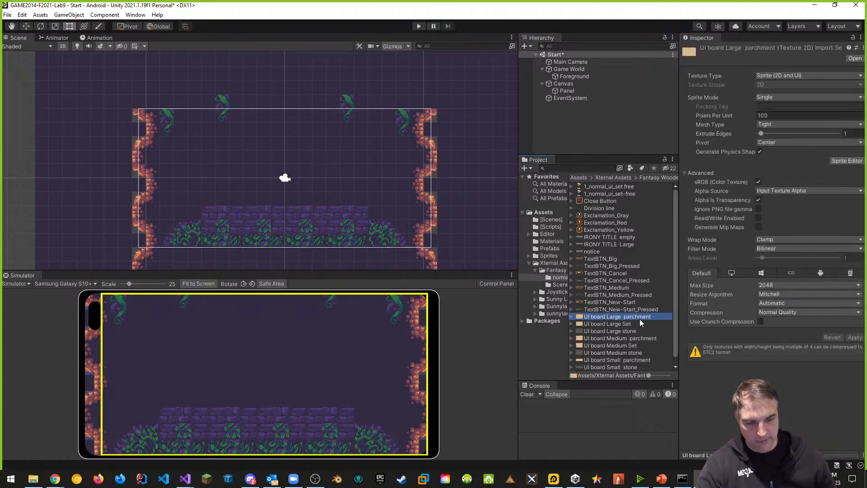
click(568, 91)
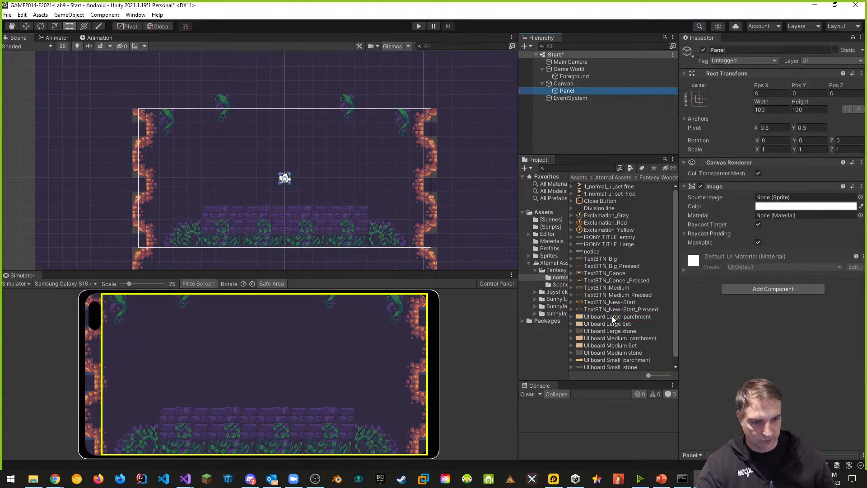
drag(607, 316, 768, 198)
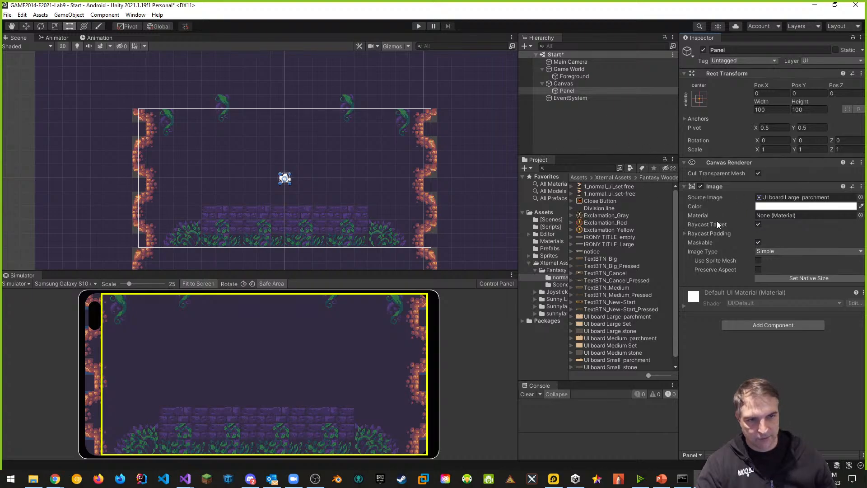
- Set the Canvas's Order in Layer to 100 and resize the Panel to its sprite's native size
click(562, 83)
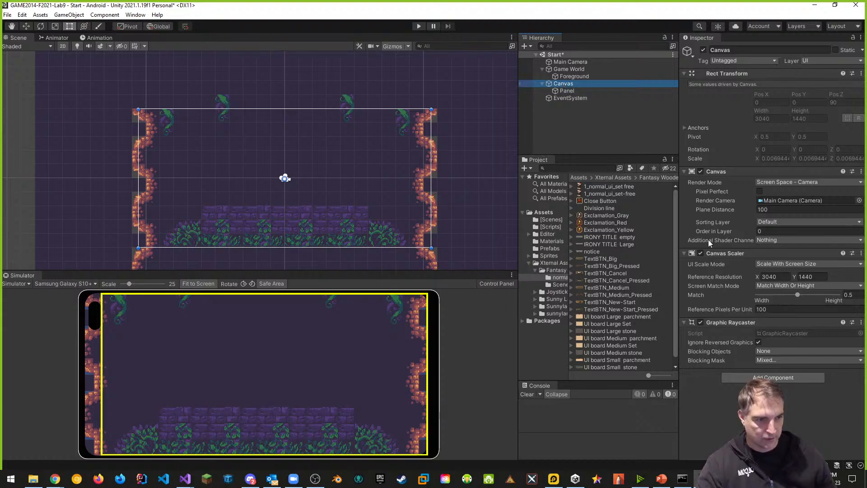
click(808, 230)
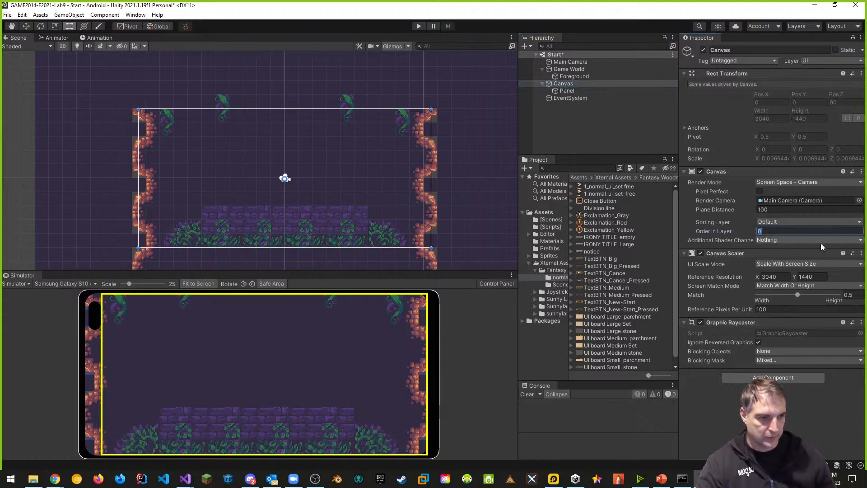
text(100)
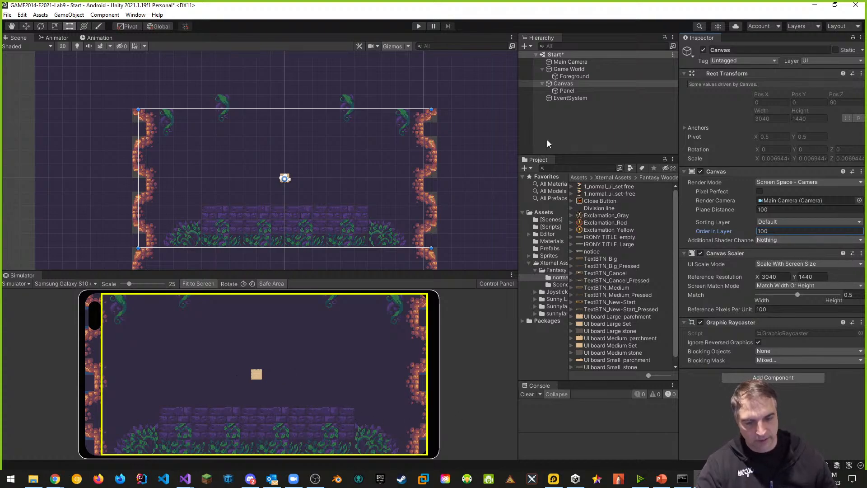
click(572, 90)
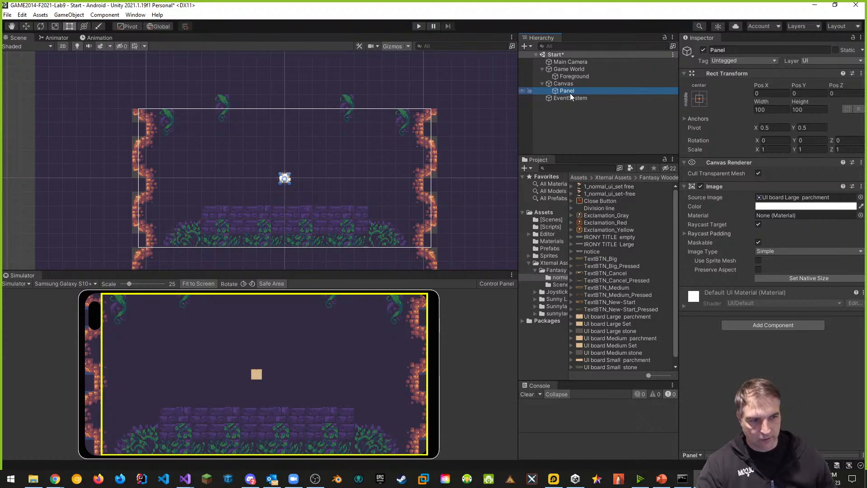
click(806, 279)
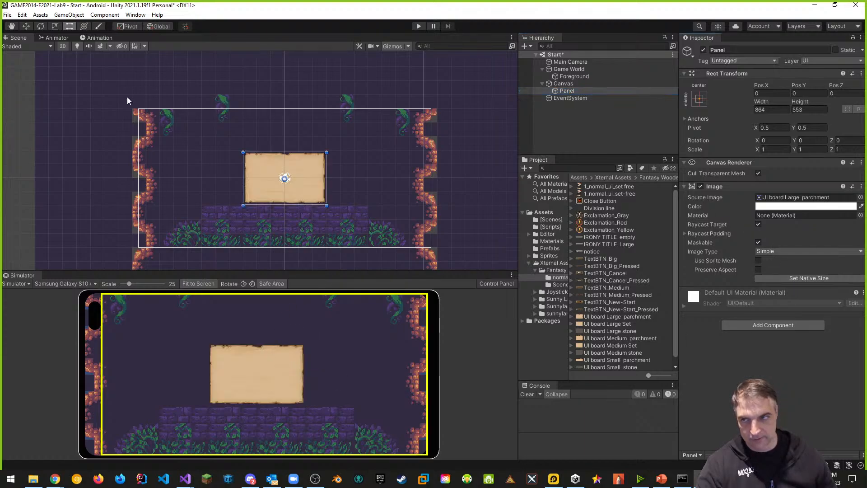
- Move the Panel up to about Pos Y 306 and set its scale to 2 on X, Y and Z
click(25, 26)
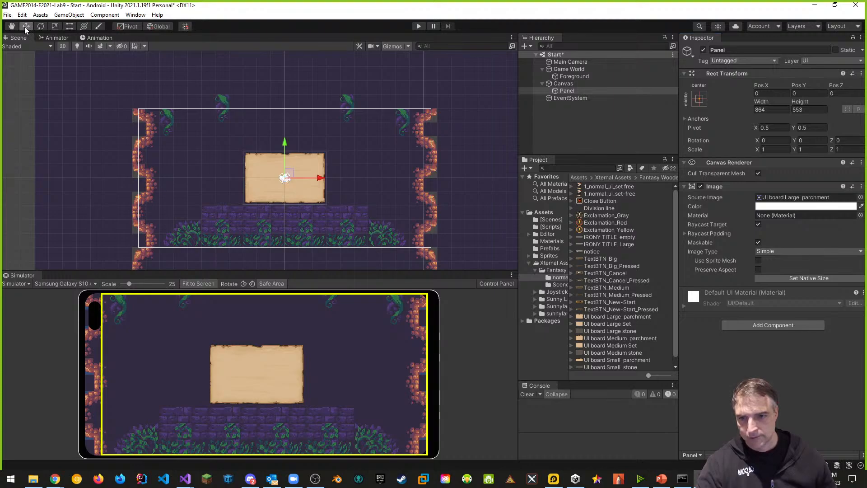
drag(286, 146, 280, 114)
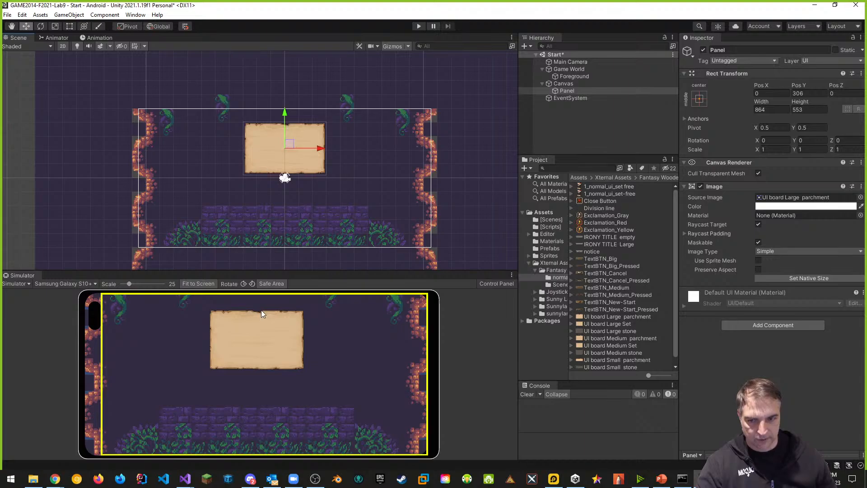
click(770, 149)
text(2)
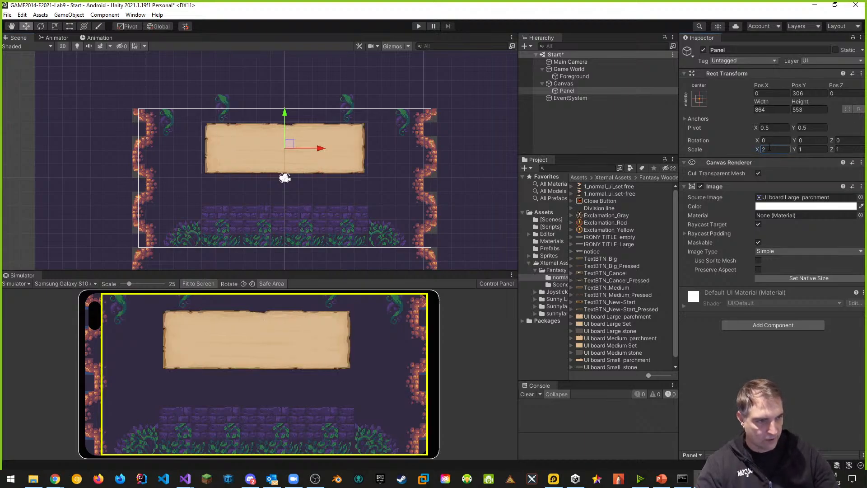
click(801, 149)
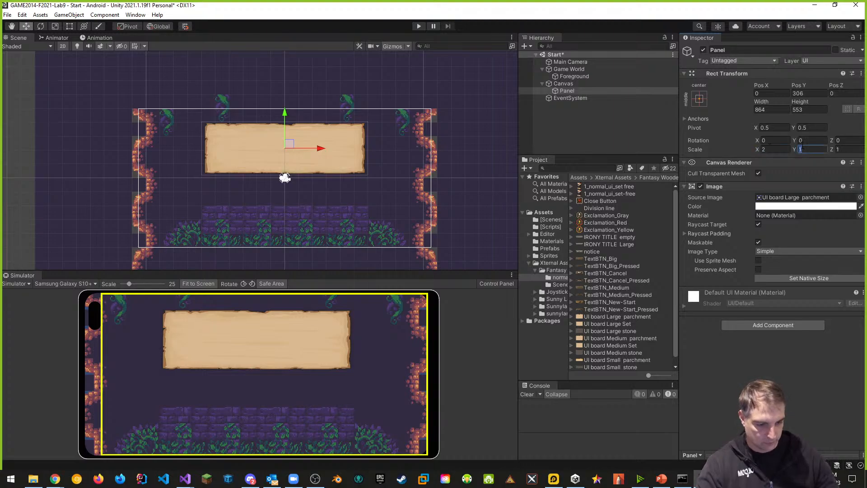
text(2)
click(840, 149)
text(2)
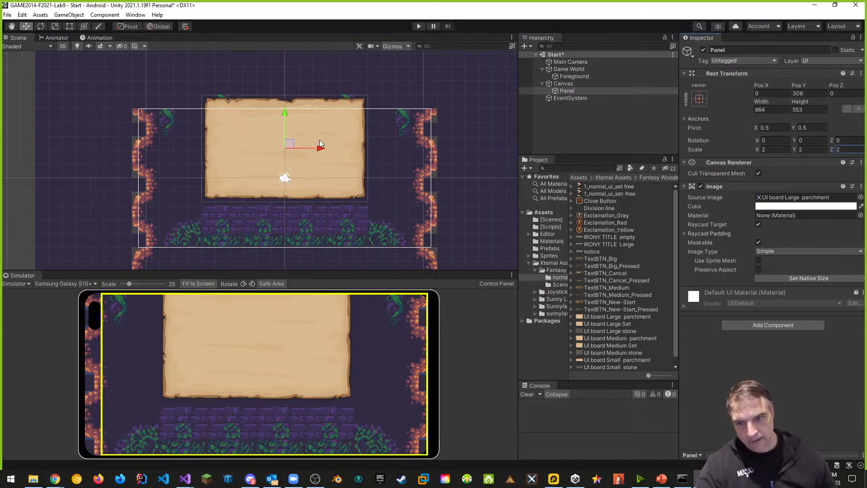
- Lower the enlarged Panel to about Pos Y 80 and save the scene
drag(287, 115, 283, 137)
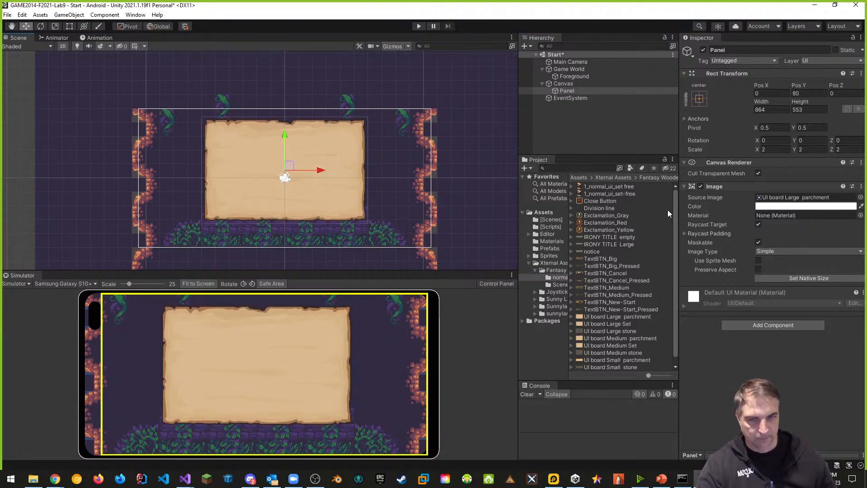
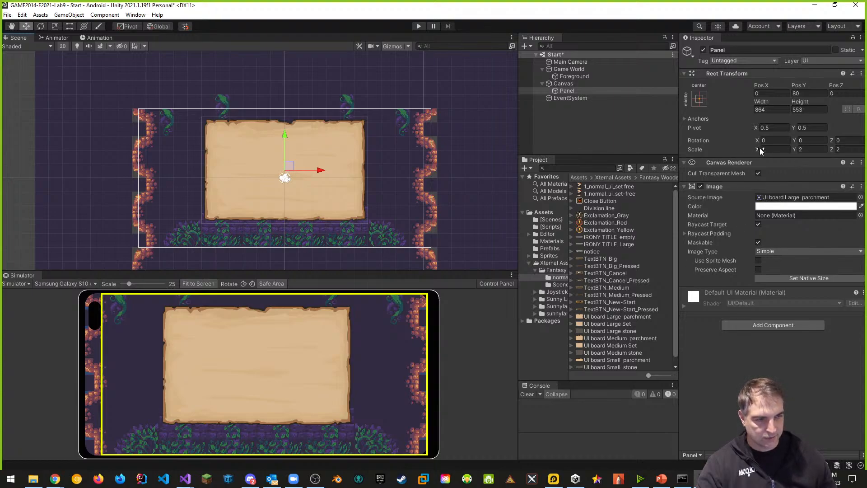
key(ctrl+s)
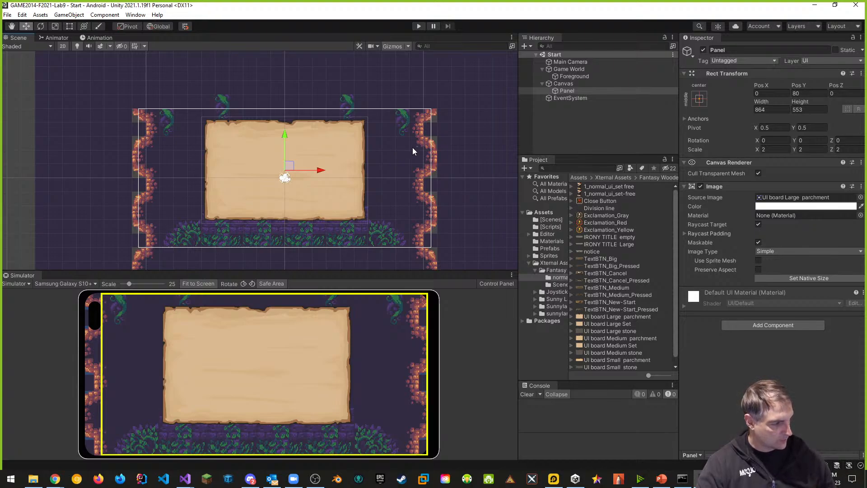
- Add a TextMeshPro text object as a child of the Panel and import the TMP Essentials
right_click(564, 91)
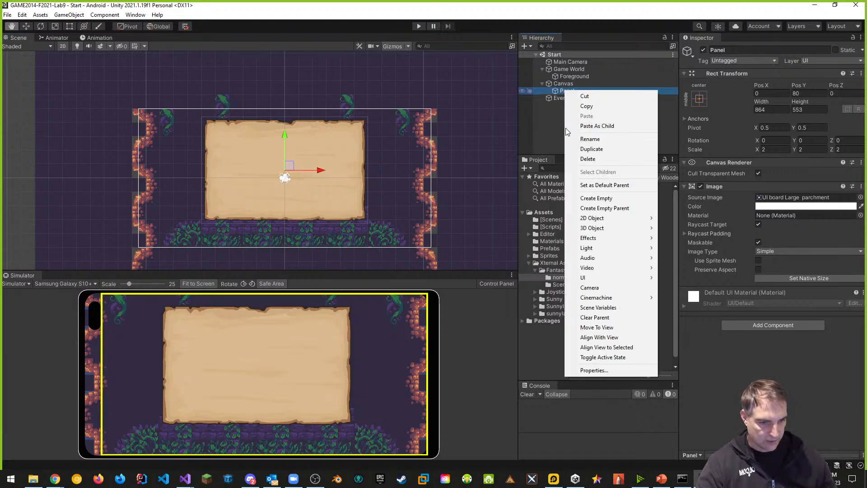
mouse_move(597, 277)
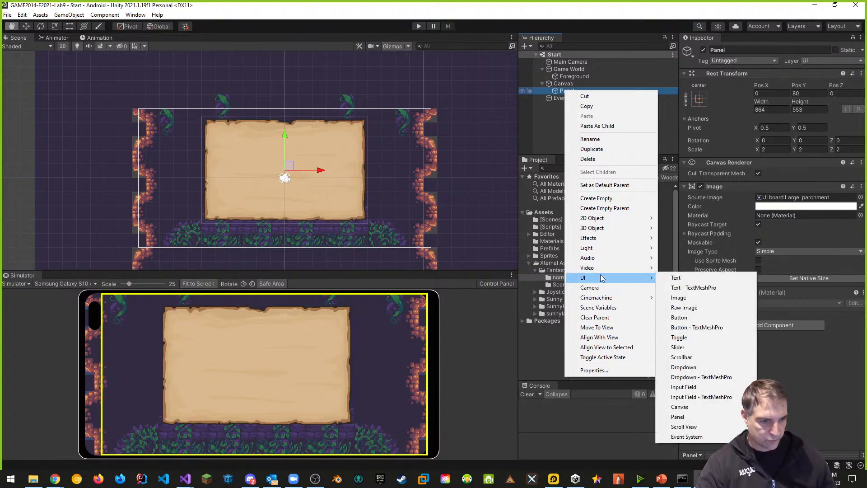
click(719, 287)
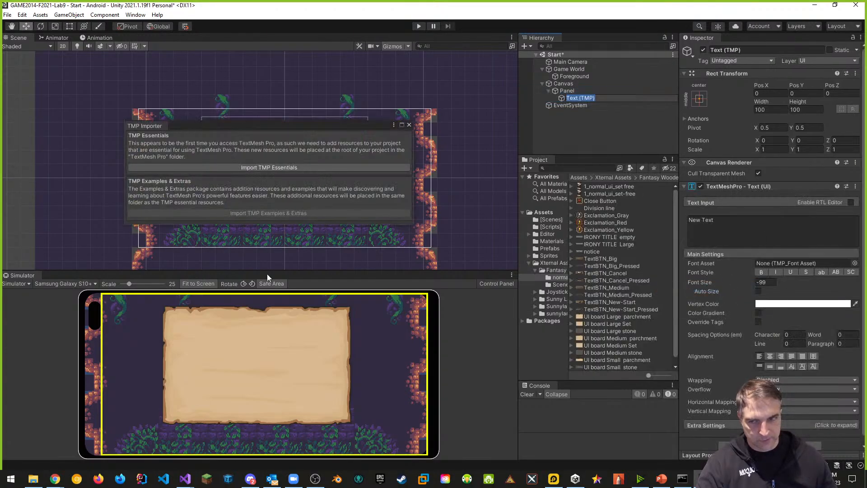
click(284, 167)
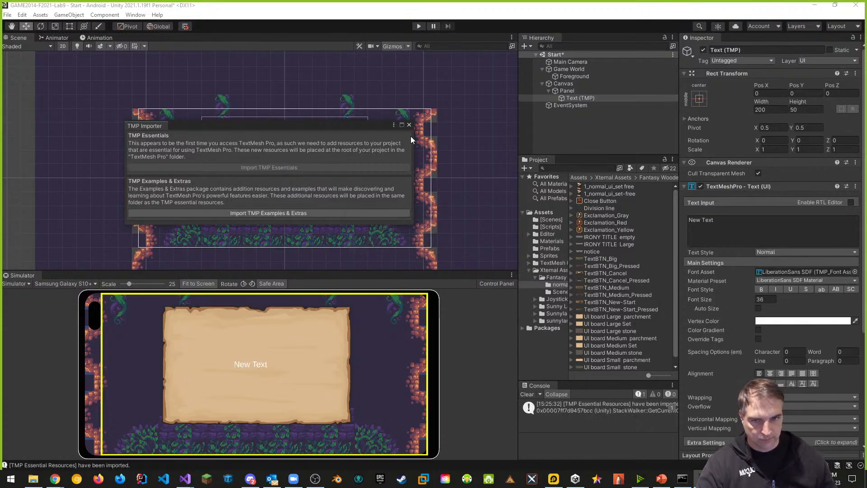
click(409, 124)
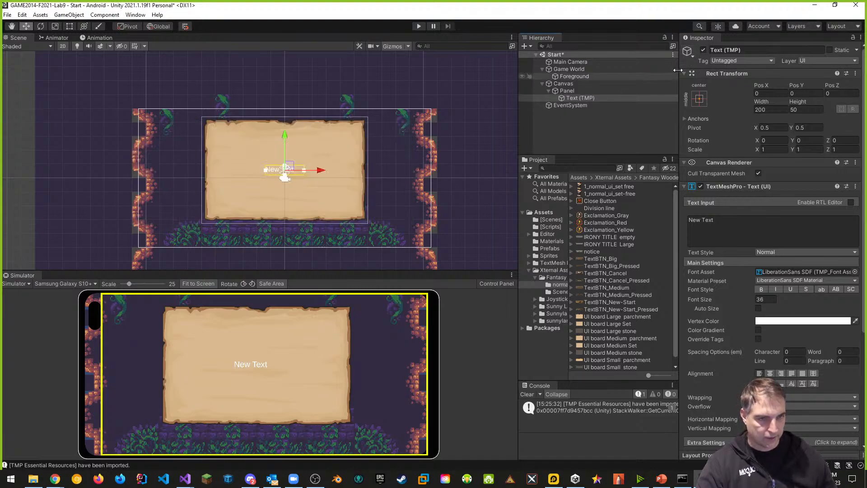
- Rename the new text object WelcomeLabel and set its text to "Welcome to our Game!"
click(748, 50)
text(WelcomeLabel)
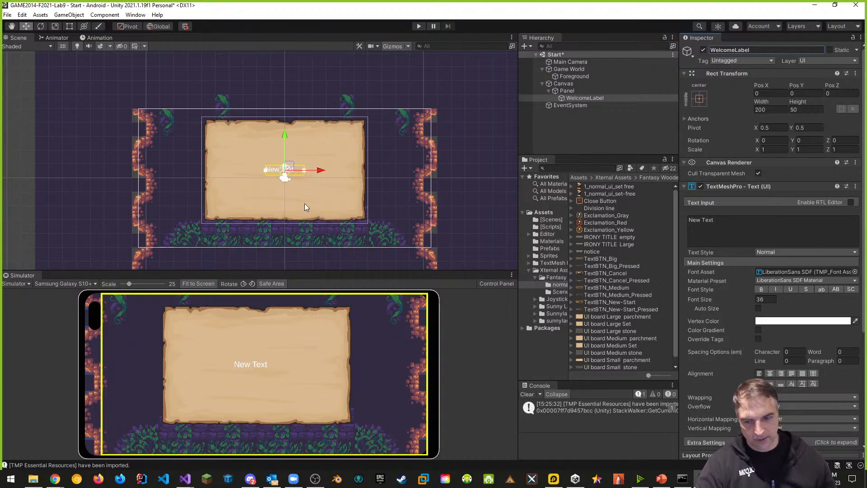
scroll(305, 207, up, 3)
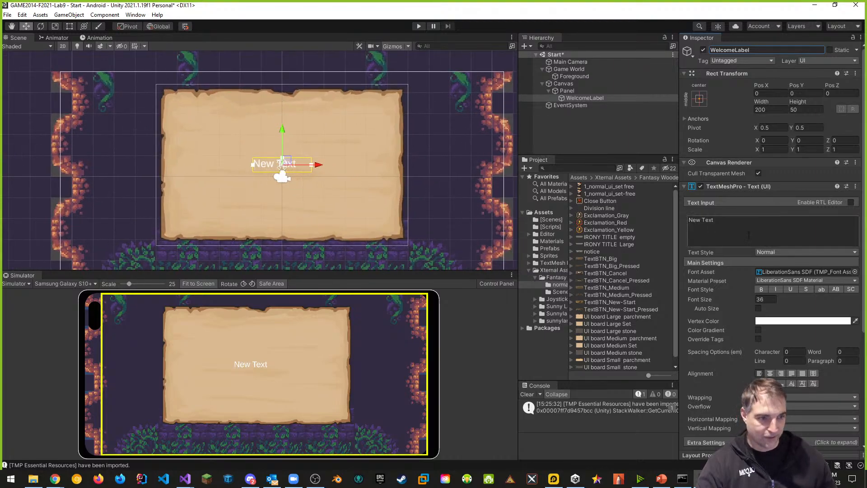
click(732, 222)
key(BackSpace)
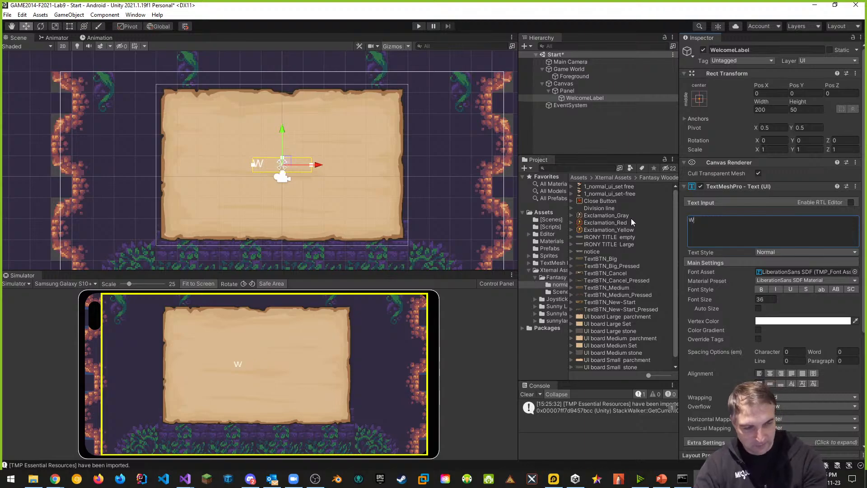
text(Wlelcome to our )
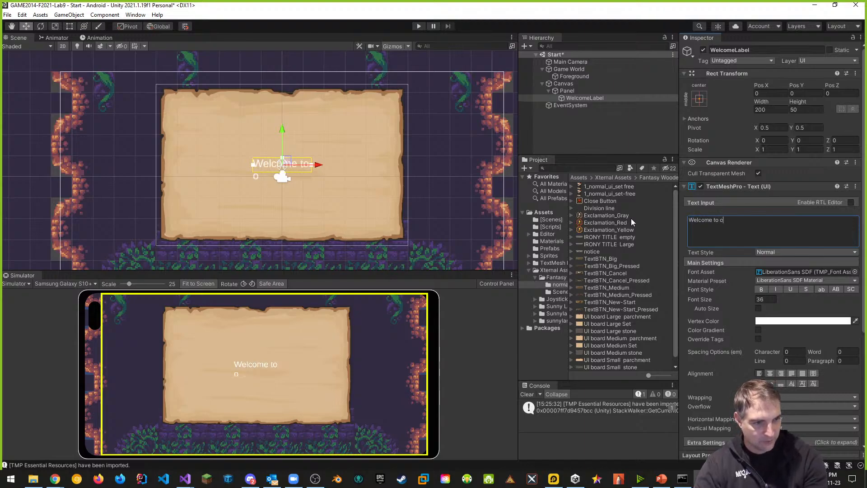
text(Game!)
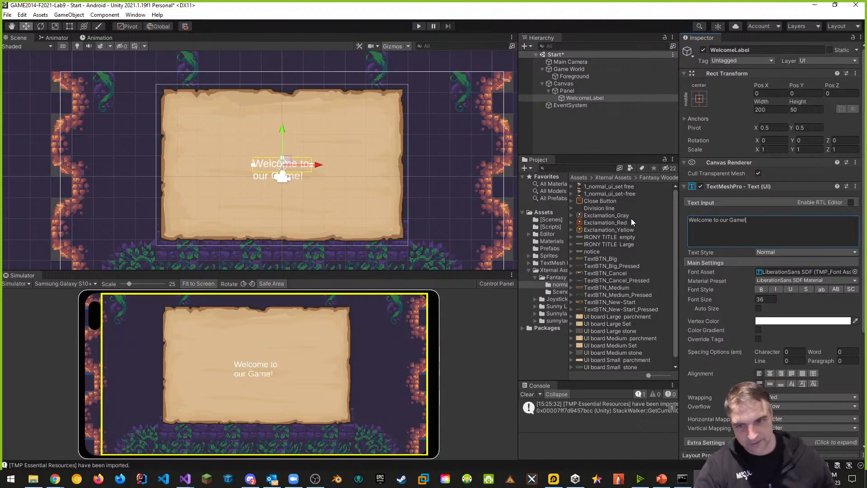
- Set the WelcomeLabel's font to size 42 bold and widen its text box to about 532
click(69, 27)
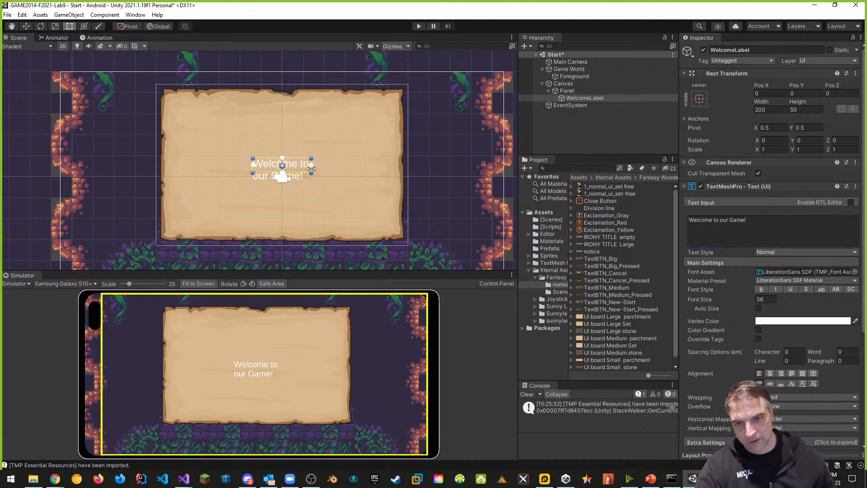
drag(311, 169, 374, 169)
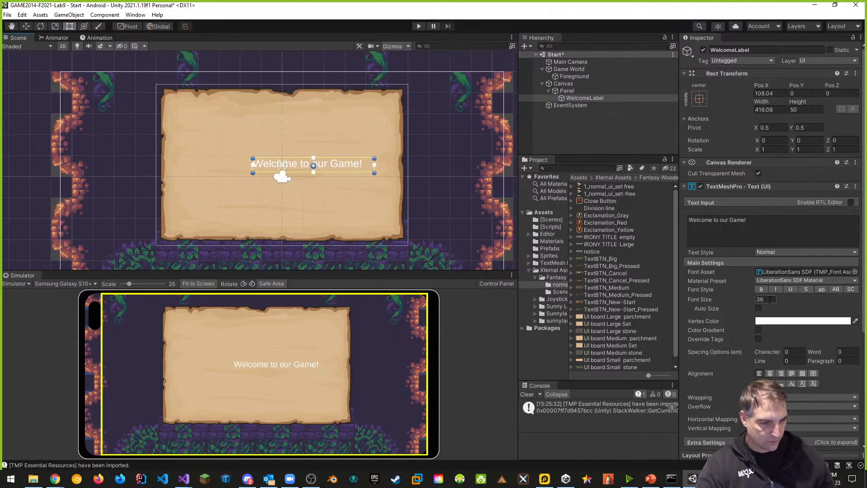
click(768, 300)
text(4)
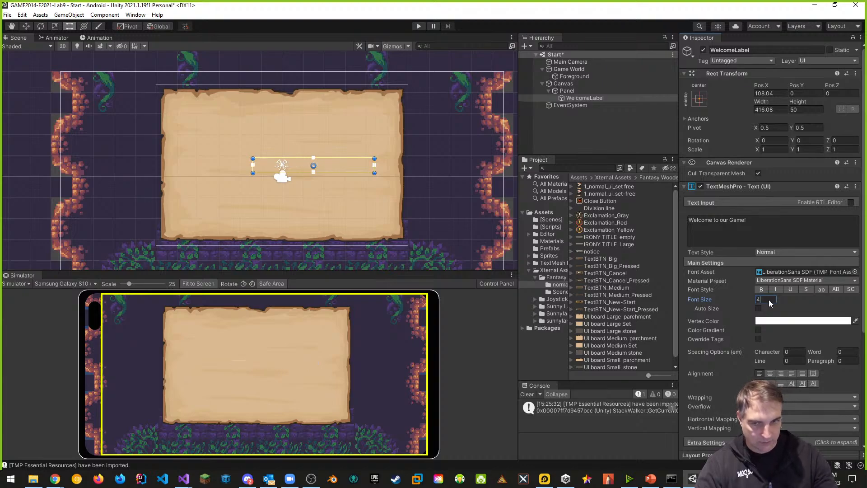
text(2)
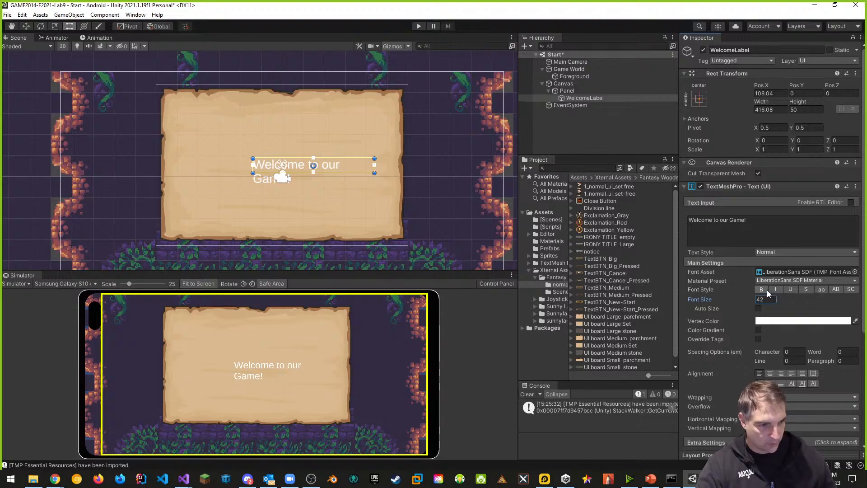
click(764, 289)
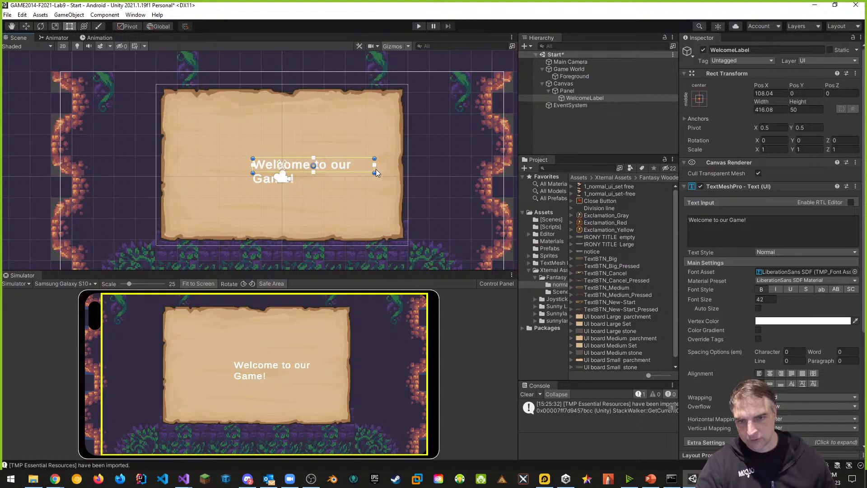
drag(376, 172, 409, 170)
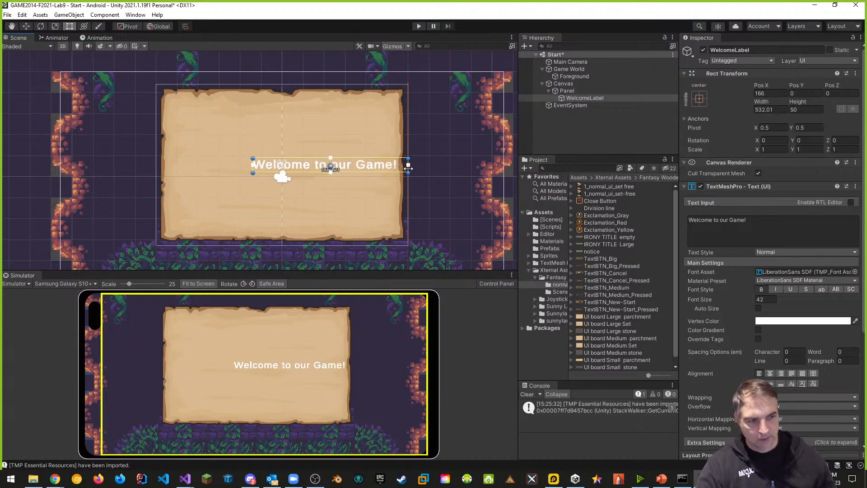
- Center-align the WelcomeLabel's text and snap the label to the Panel's middle center with the anchor preset
click(771, 372)
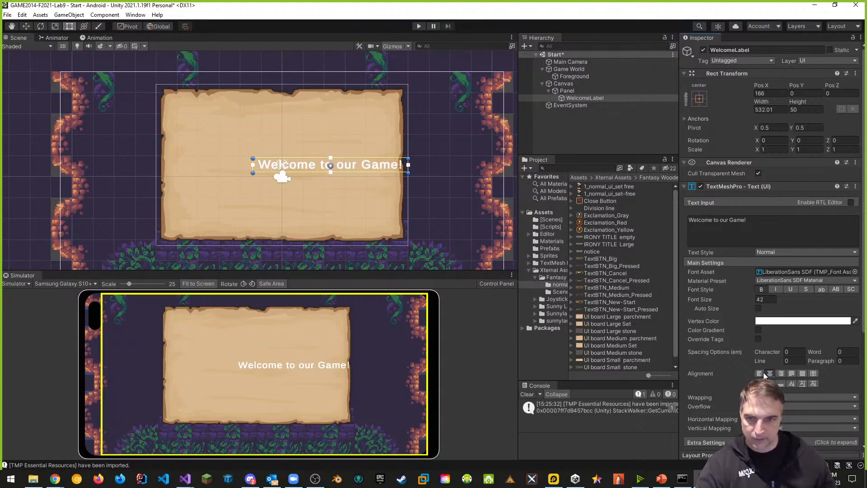
click(26, 27)
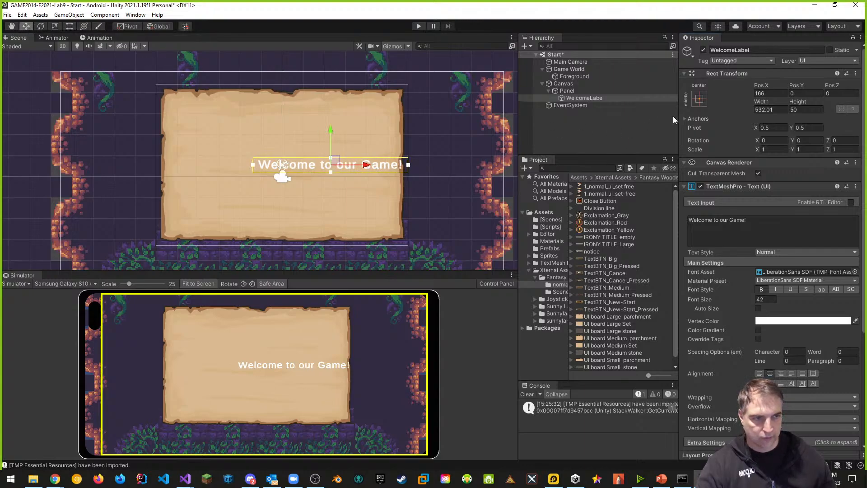
click(700, 99)
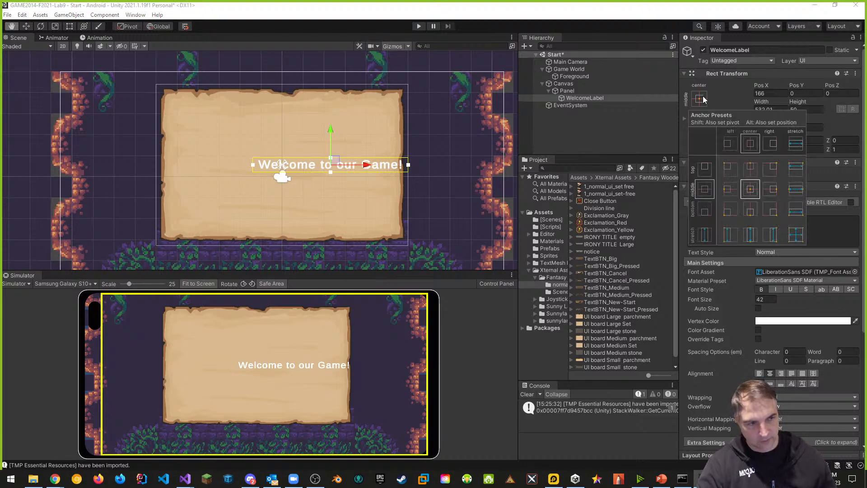
alt+click(752, 193)
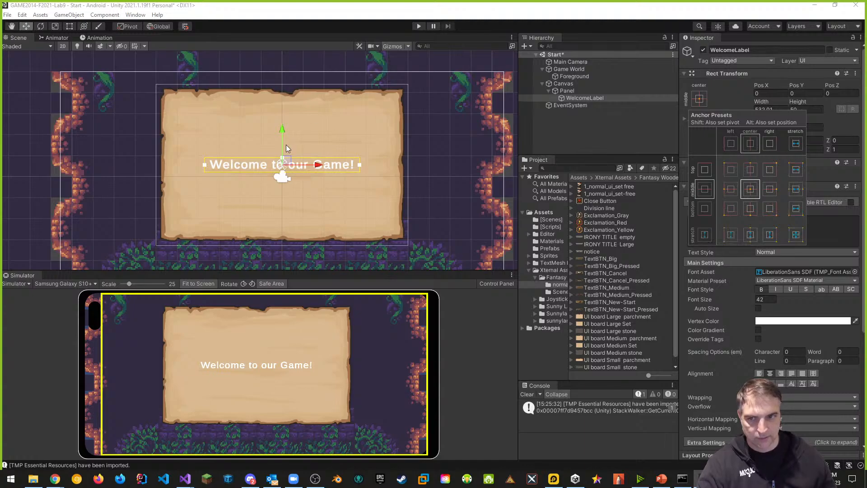
- Raise the WelcomeLabel toward the parchment's upper edge and set its Pos Y to 150
drag(281, 132, 281, 90)
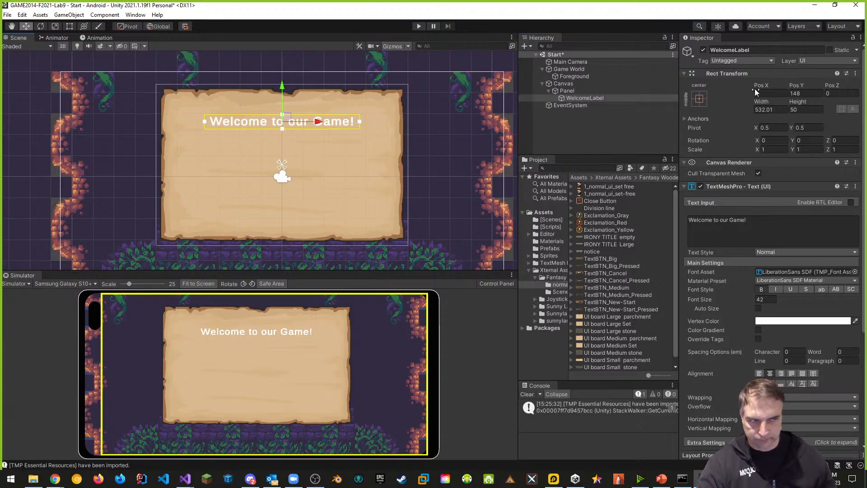
click(810, 93)
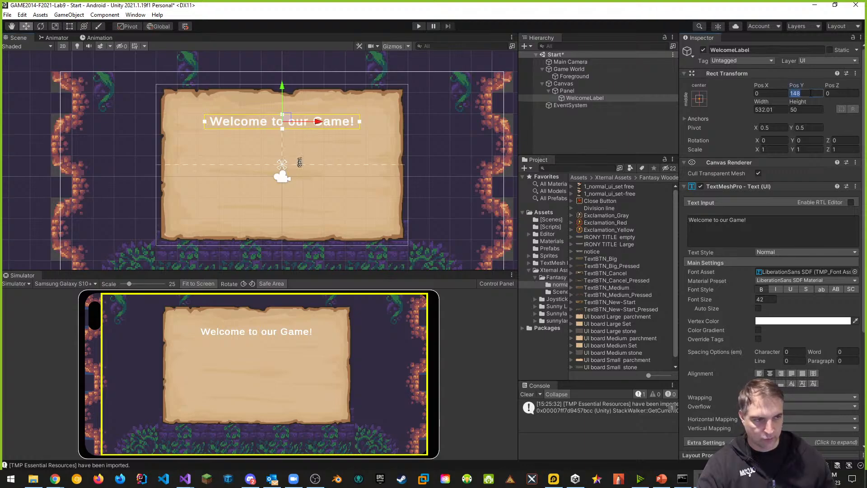
text(150)
key(Return)
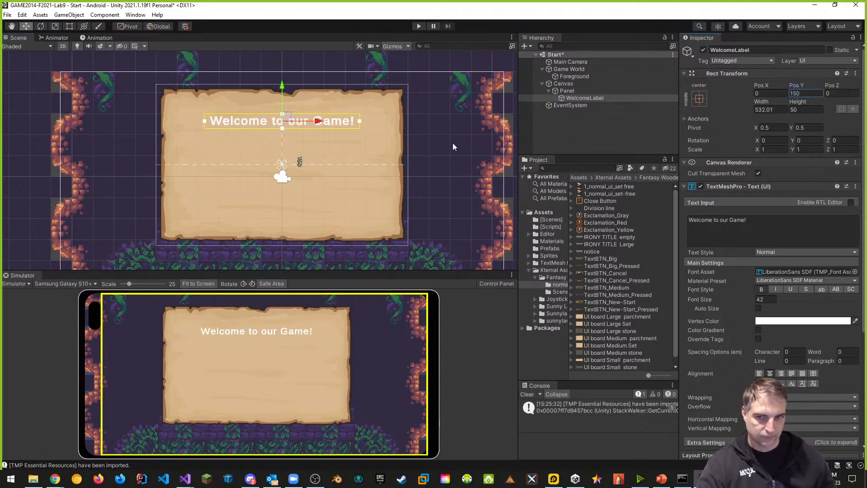
- Add a TextMeshPro button as a child of the Panel and name it StarButton
click(378, 172)
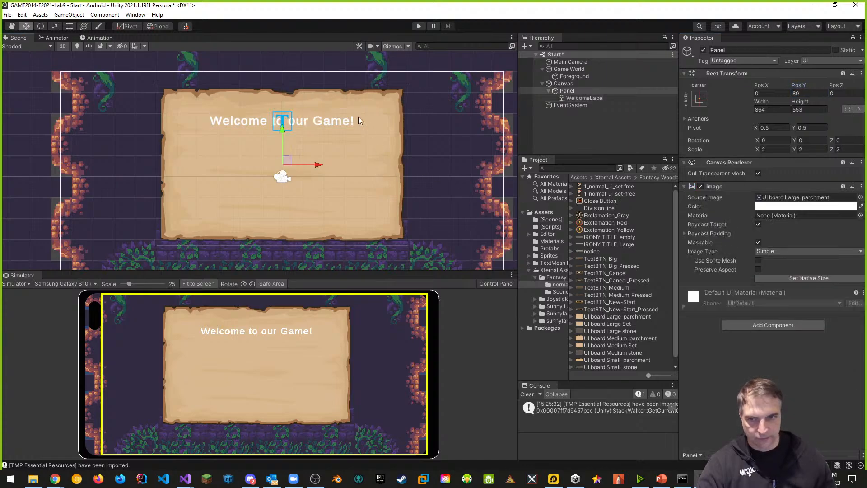
click(583, 98)
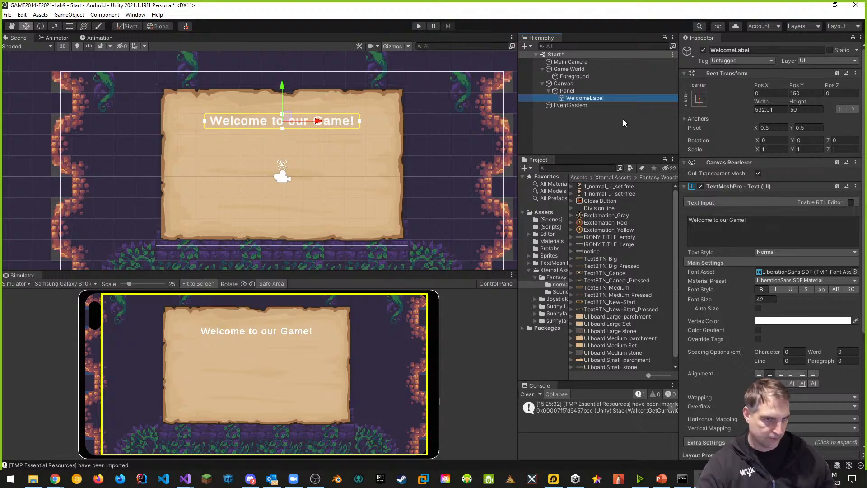
click(570, 91)
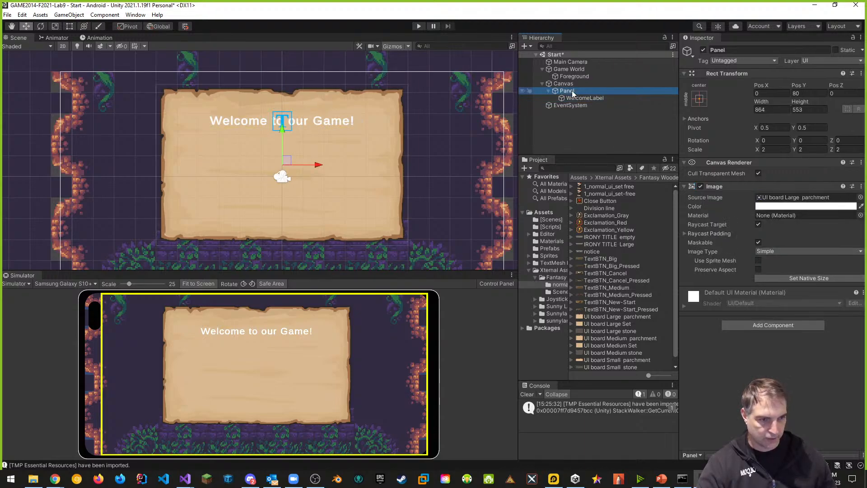
right_click(572, 91)
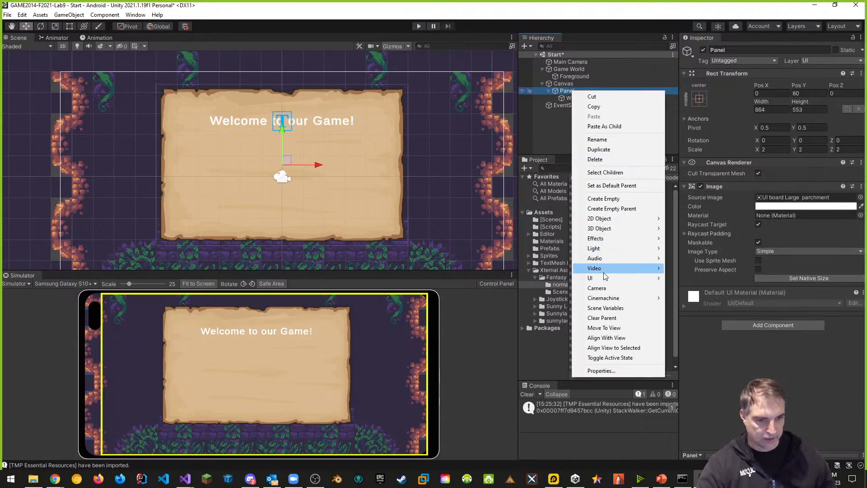
mouse_move(603, 278)
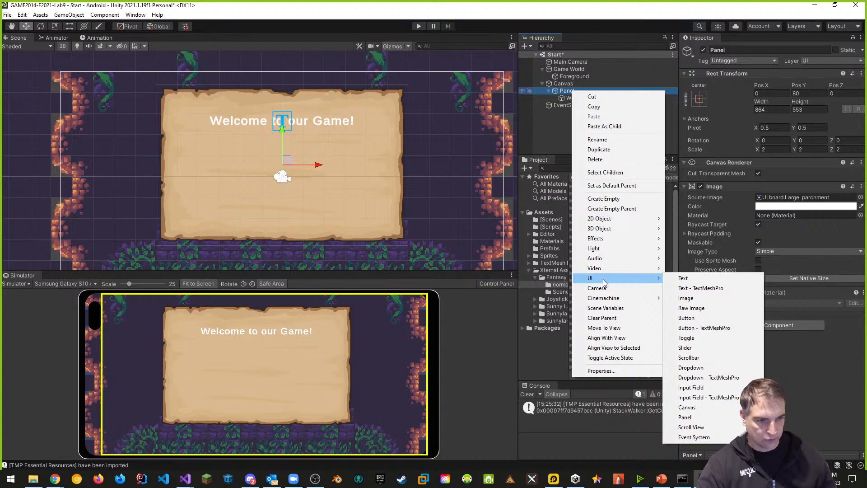
click(730, 330)
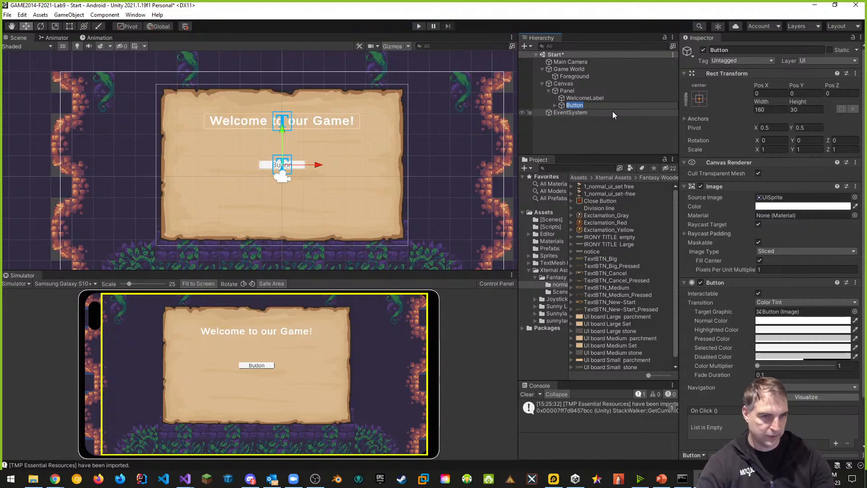
text(StarButton)
key(Return)
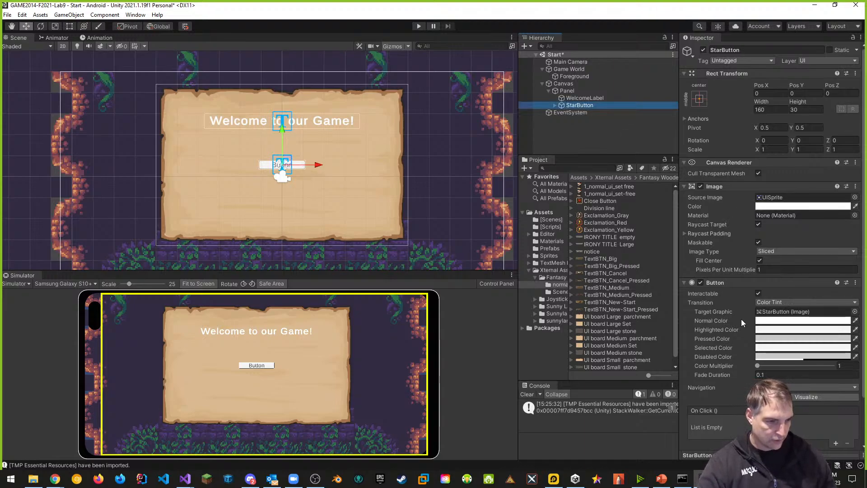
- Set the button's transition to Sprite Swap, with TextBTN_Big as source image and TextBTN_Big_Pressed as highlighted and pressed sprites
click(783, 301)
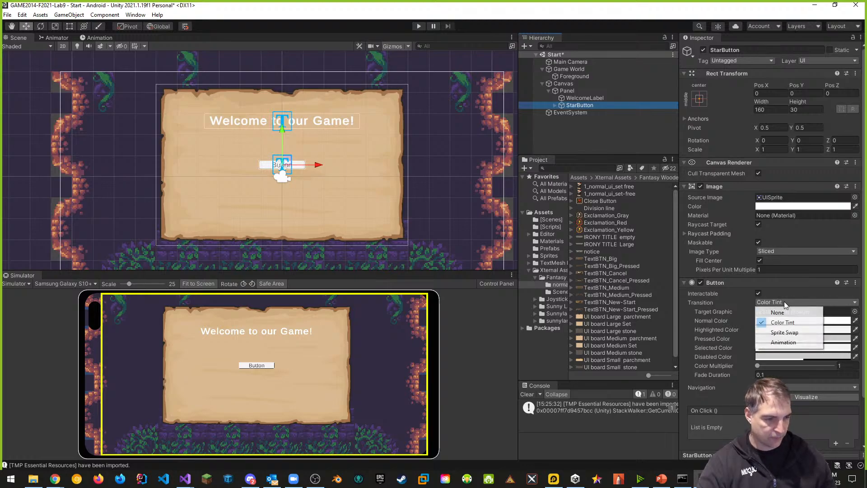
click(787, 333)
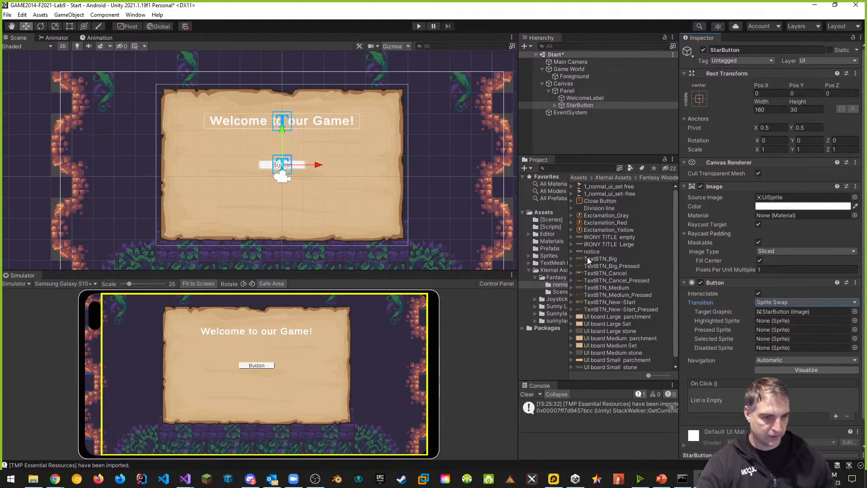
drag(610, 260, 775, 202)
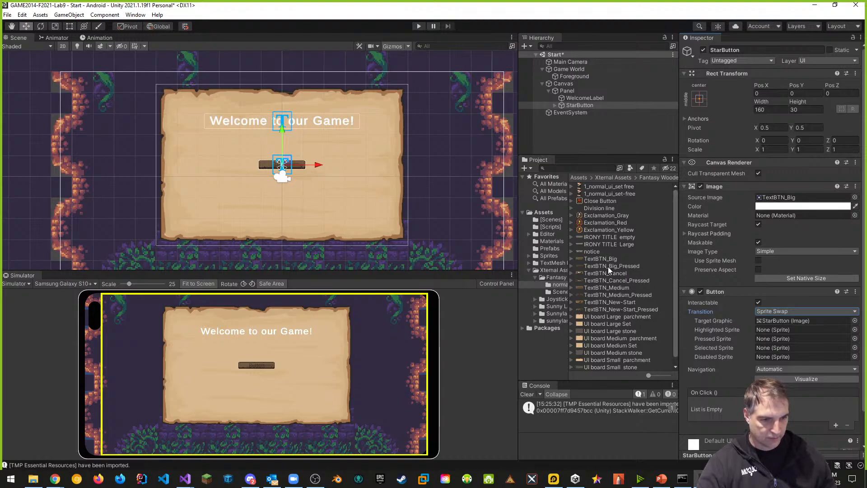
drag(607, 267, 770, 339)
click(768, 331)
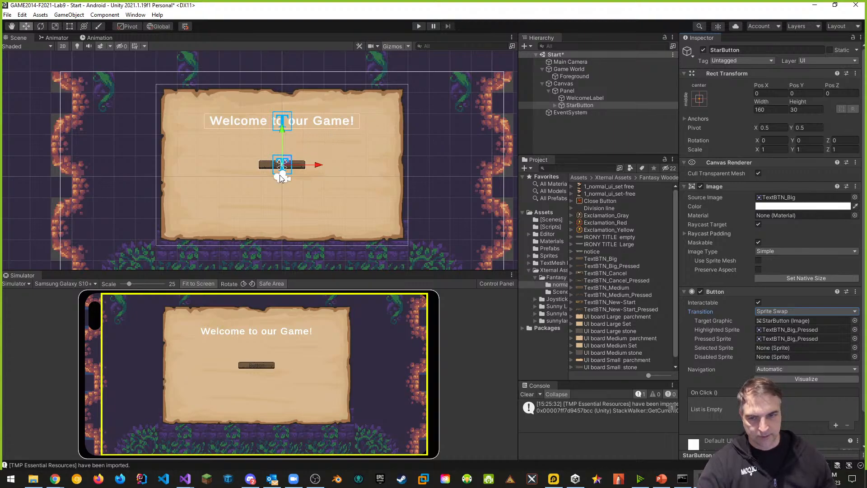
- Rename the button's child text object StartButtonLabel
scroll(278, 178, up, 5)
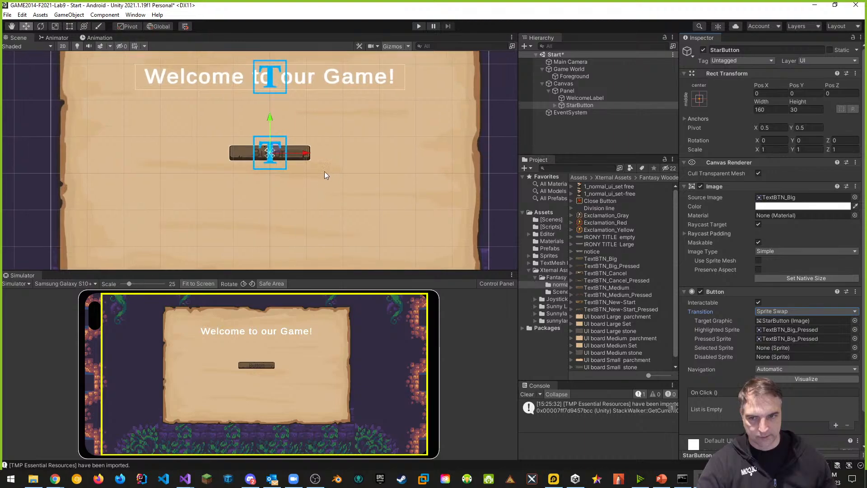
click(556, 104)
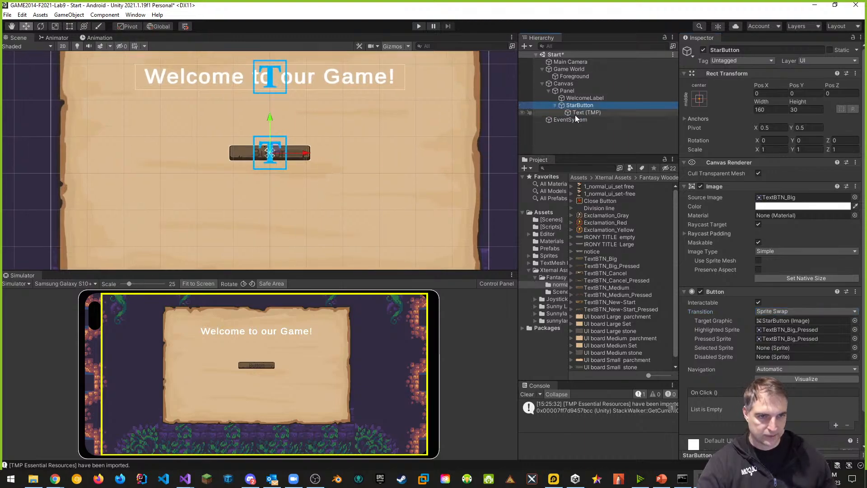
click(586, 113)
click(745, 50)
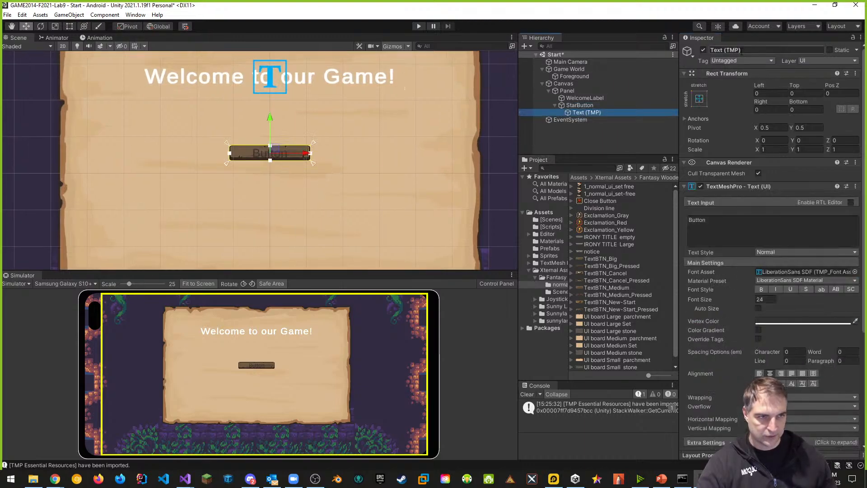
text(S)
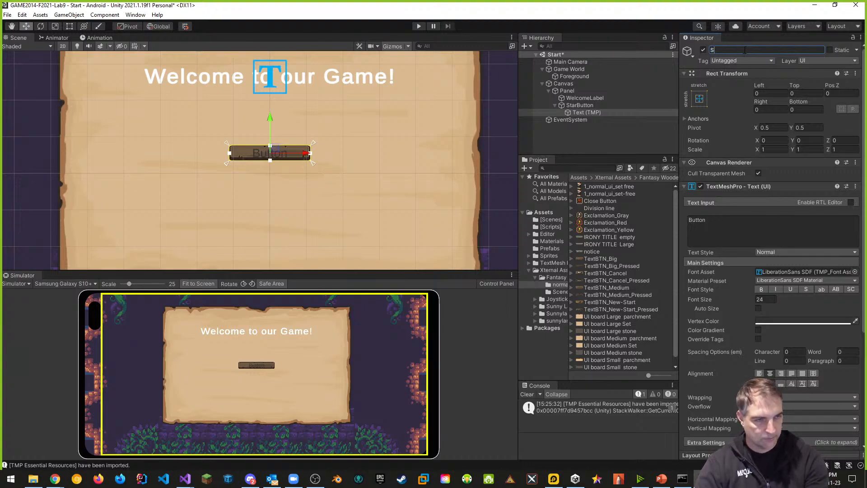
text(tartButtonLabel)
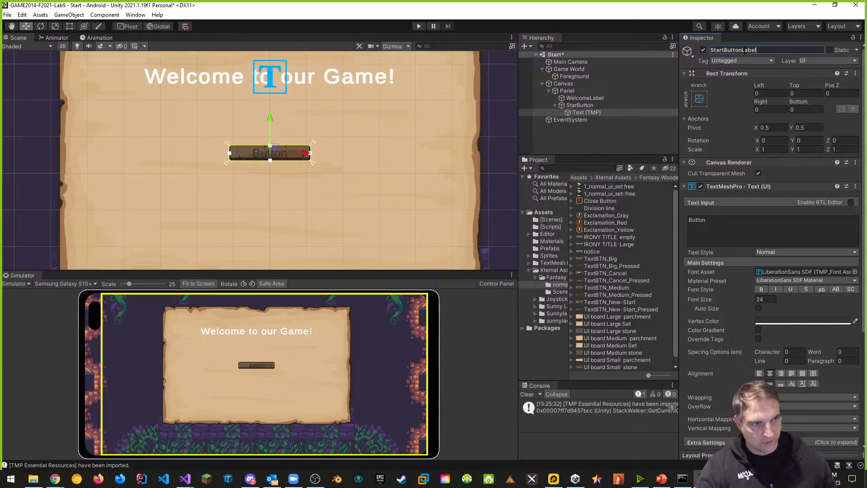
key(Return)
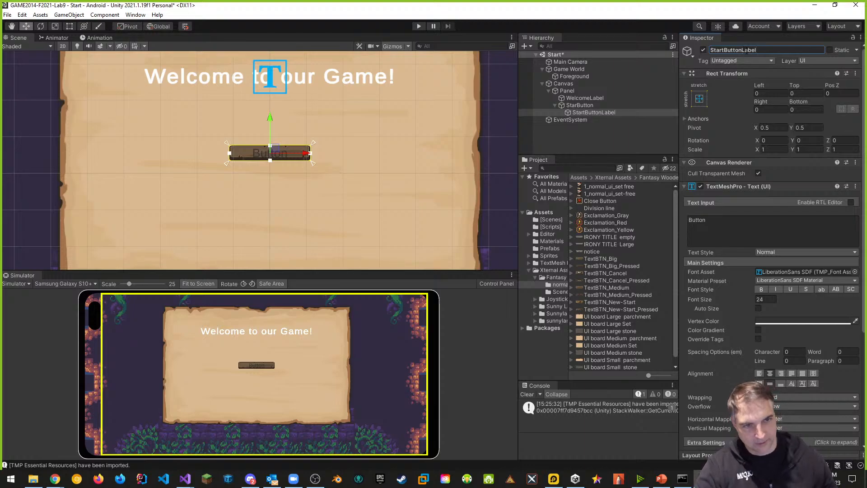
- Correct the misspelled button object's name to StartButton
click(577, 105)
click(578, 105)
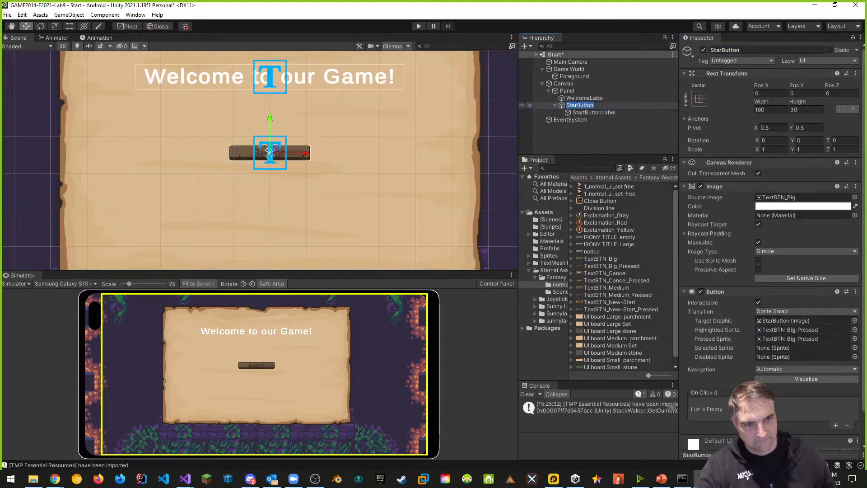
click(578, 105)
text(t)
key(Return)
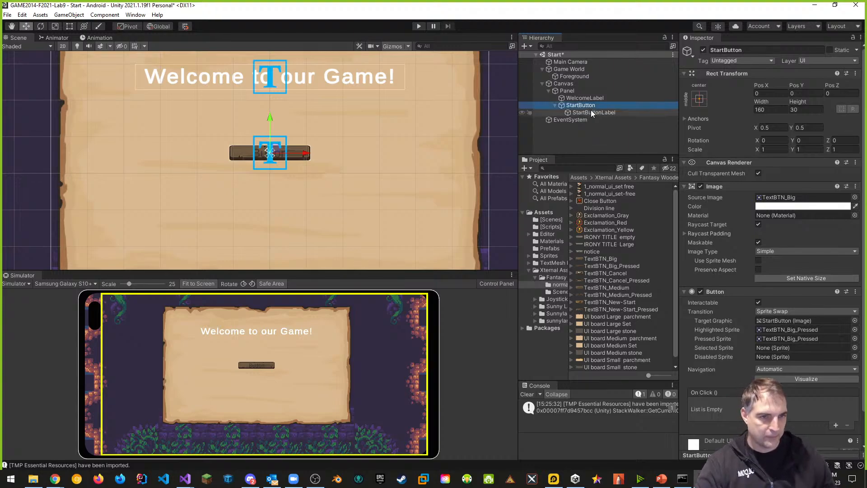
- Set StartButtonLabel's text to "Start" in white (FFFFFF) with Auto Size enabled
click(594, 113)
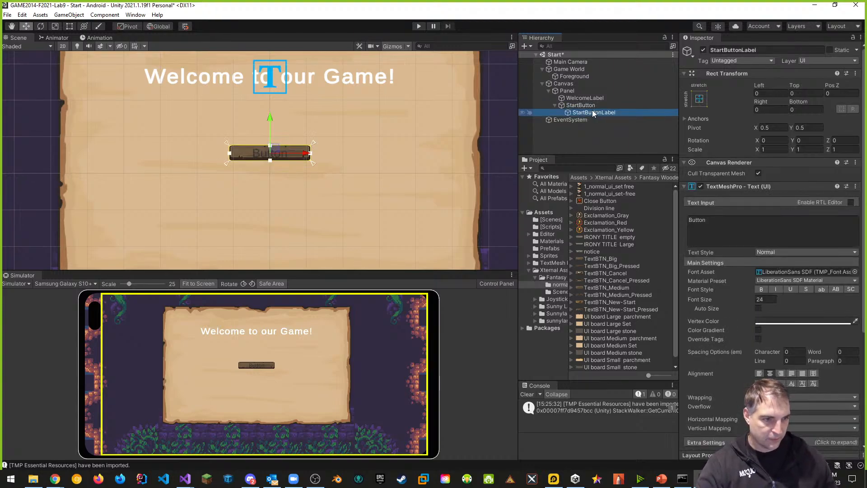
click(714, 220)
text(Start)
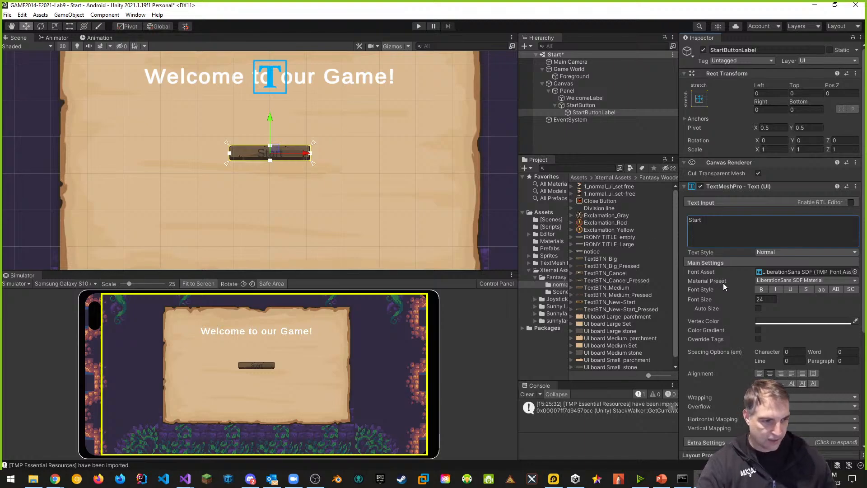
click(771, 320)
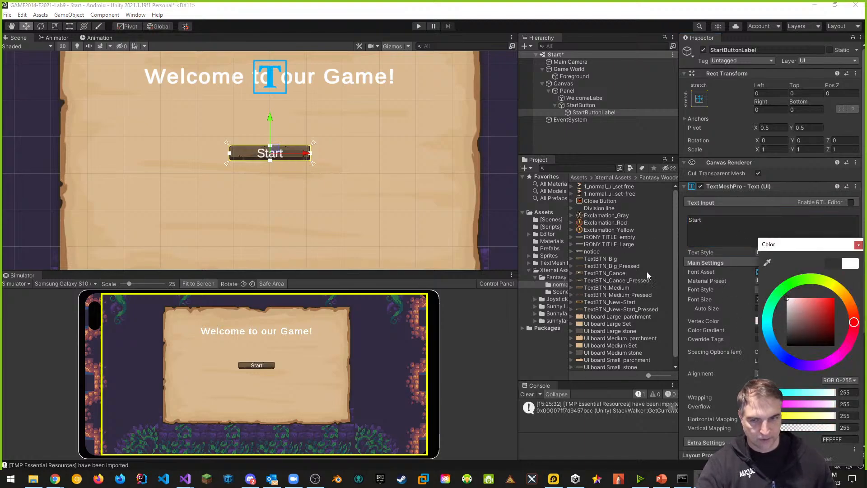
click(858, 245)
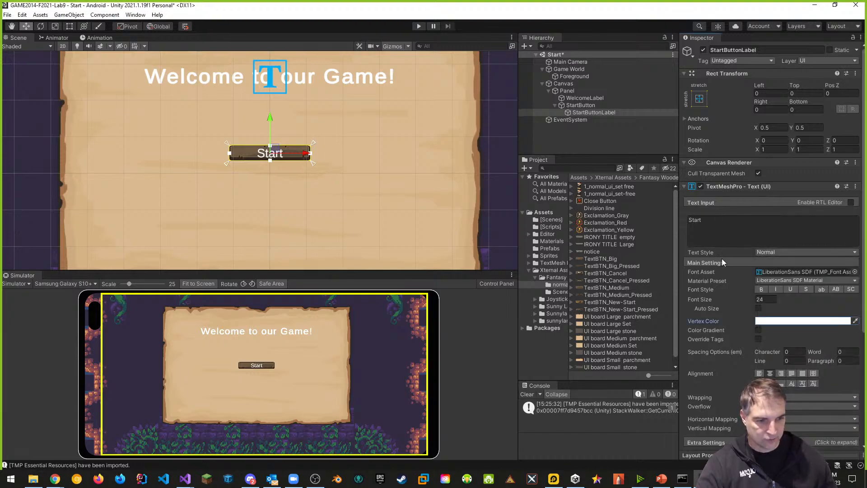
click(758, 308)
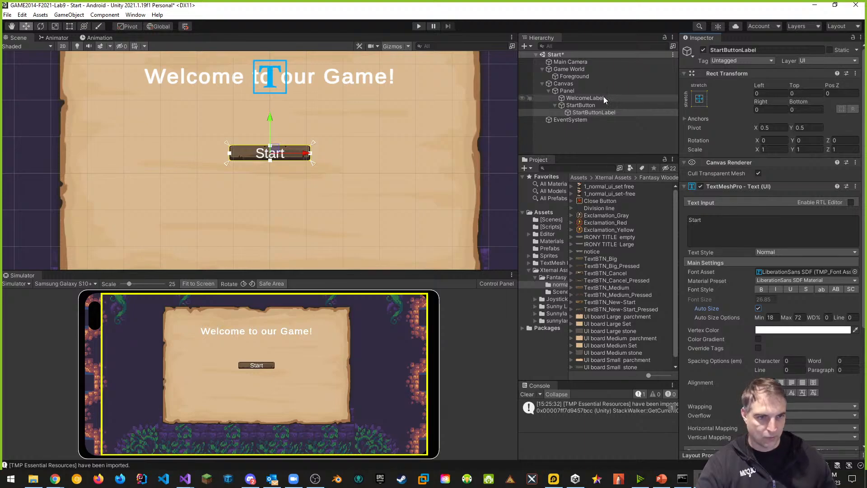
- Set StartButton to its sprite's native size and shrink it uniformly to about half scale
click(581, 104)
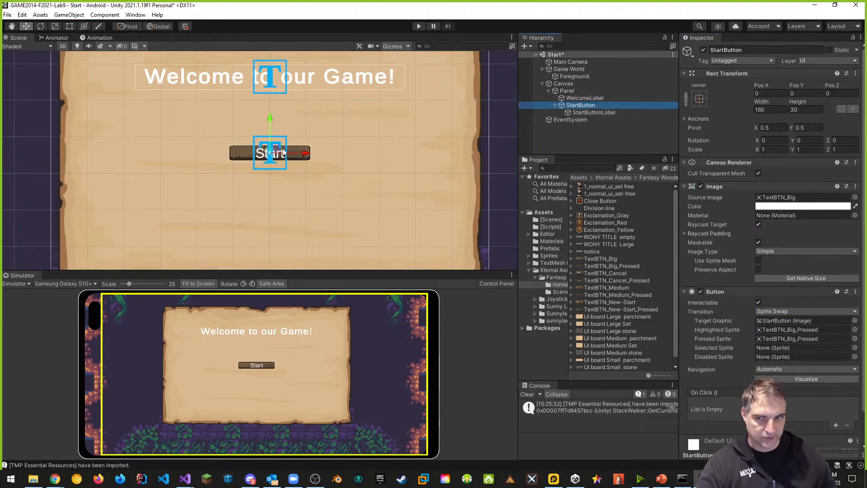
click(808, 277)
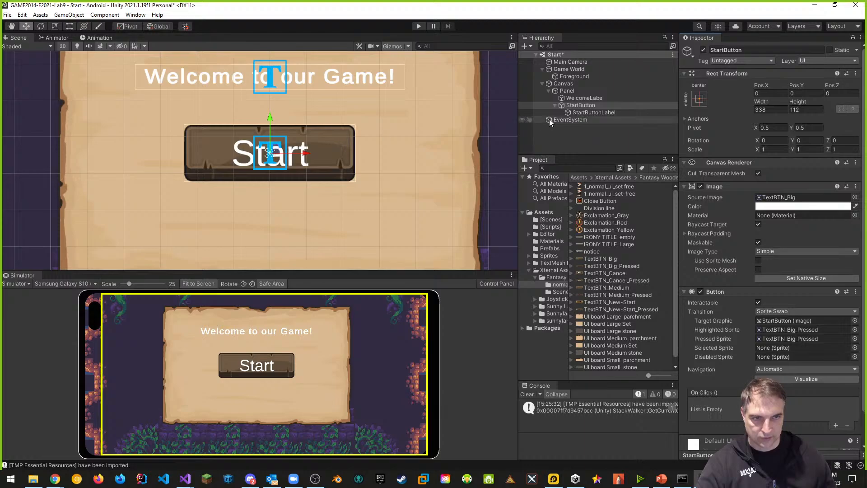
click(580, 104)
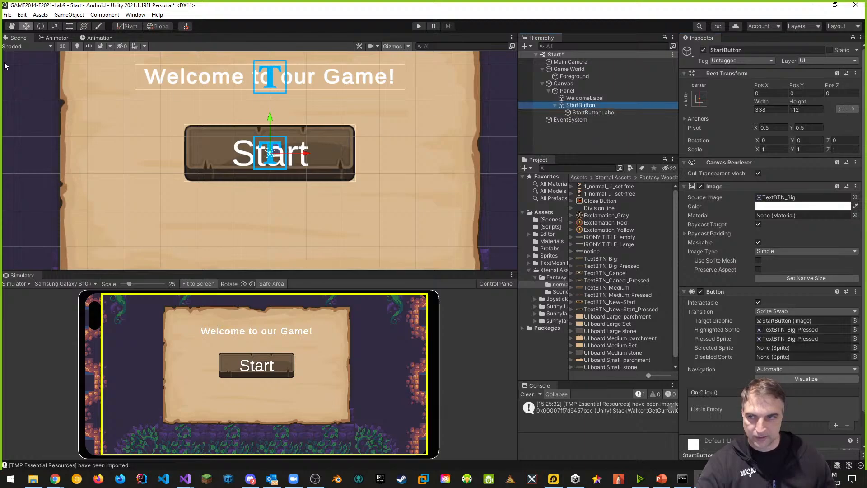
click(56, 27)
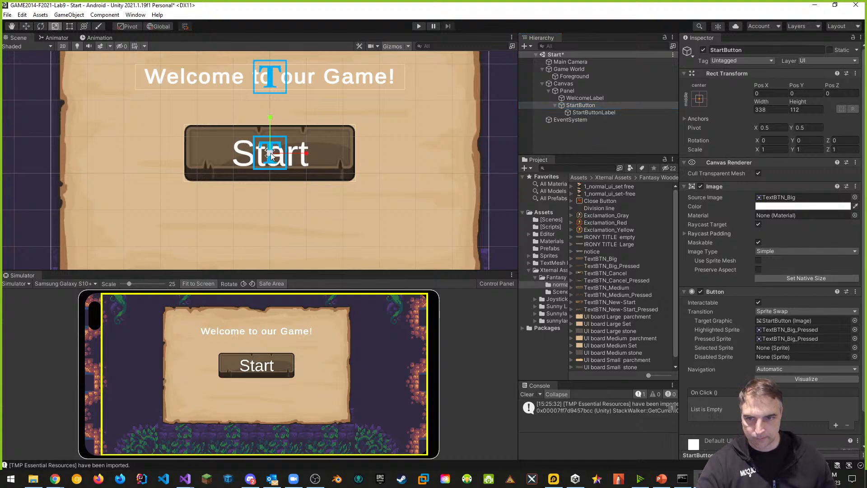
drag(270, 153, 253, 161)
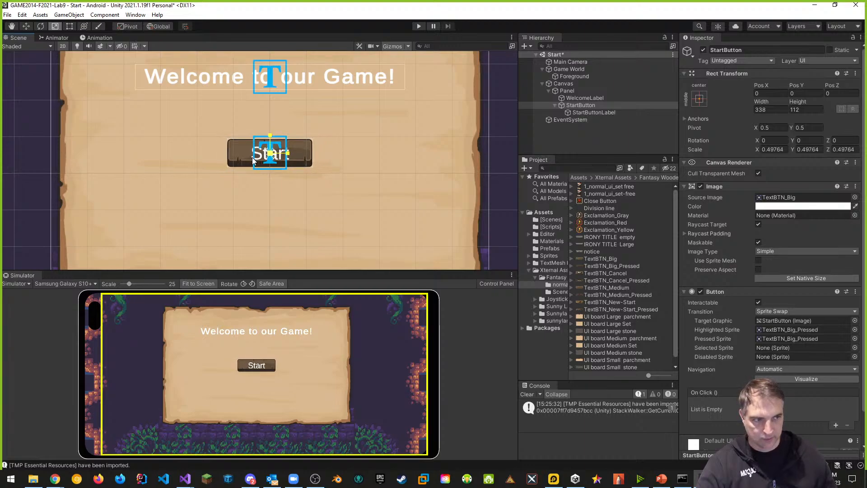
- Set StartButton's scale to exactly 0.5 on the X, Y and Z axes
click(788, 149)
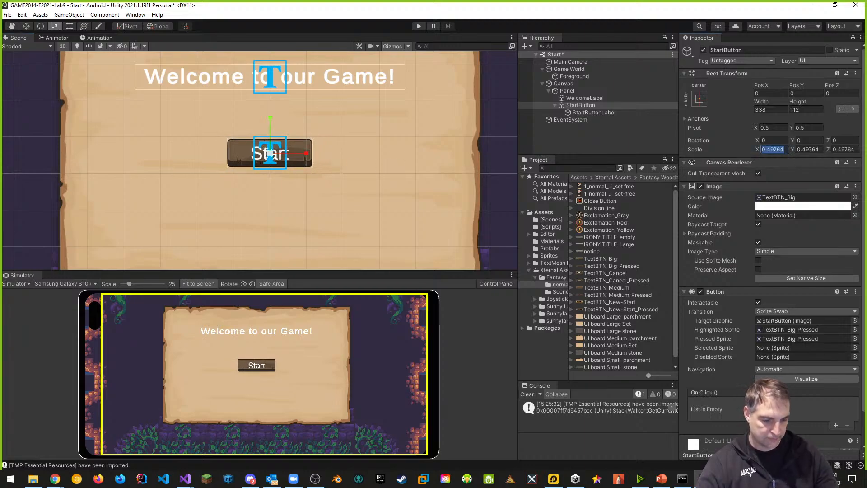
text(0.5)
click(820, 150)
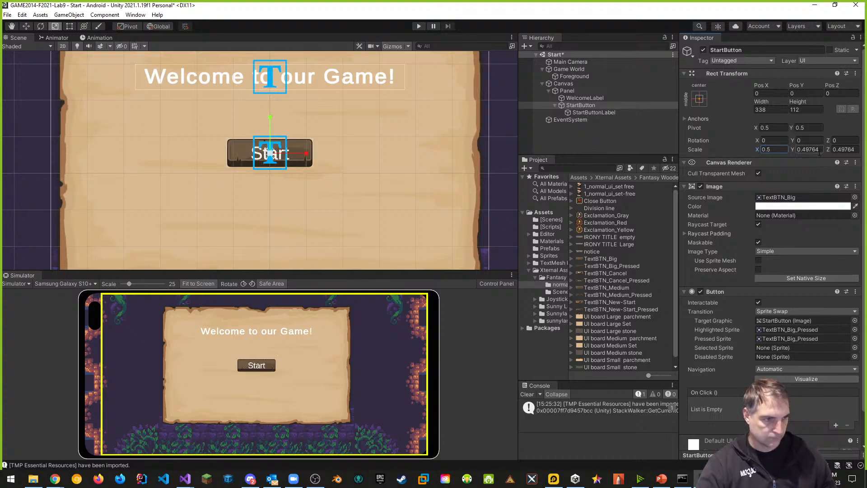
text(0.5)
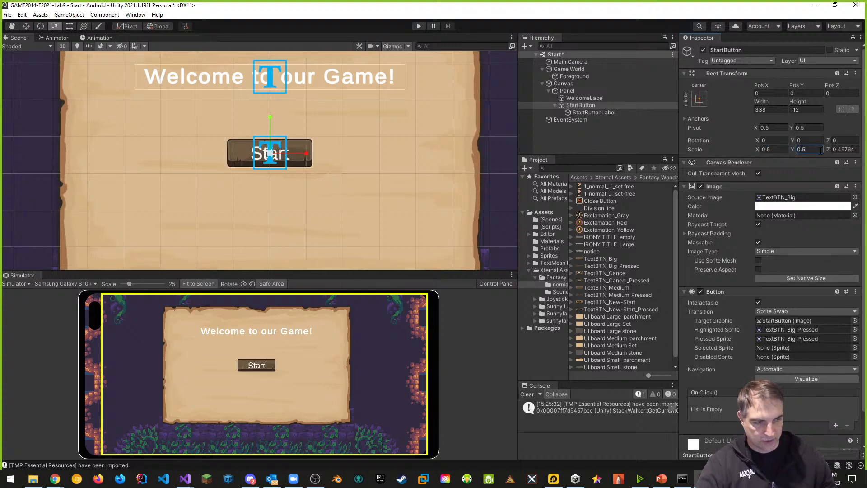
click(847, 149)
text(0.5)
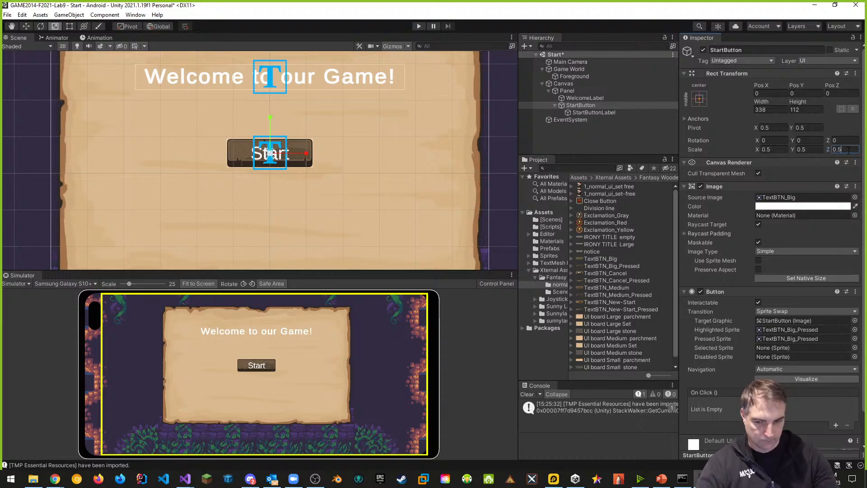
click(296, 191)
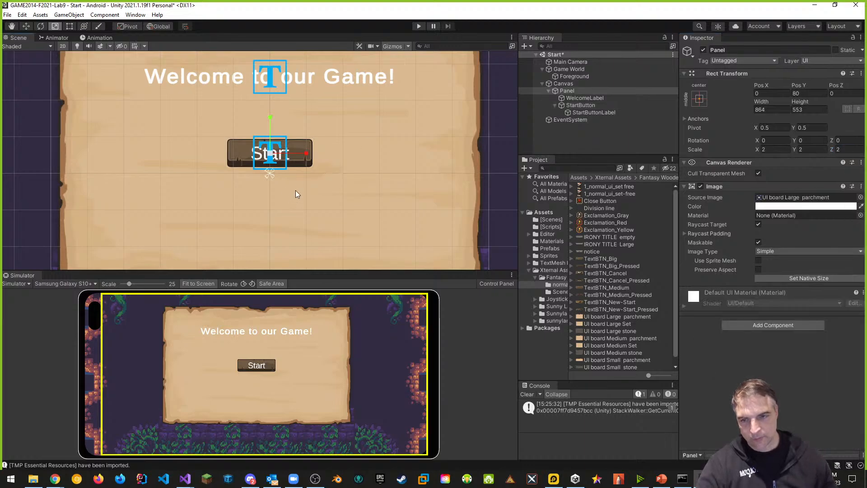
- Run the Start scene to check the Start button, select StartButtonLabel, and stop playback
click(419, 26)
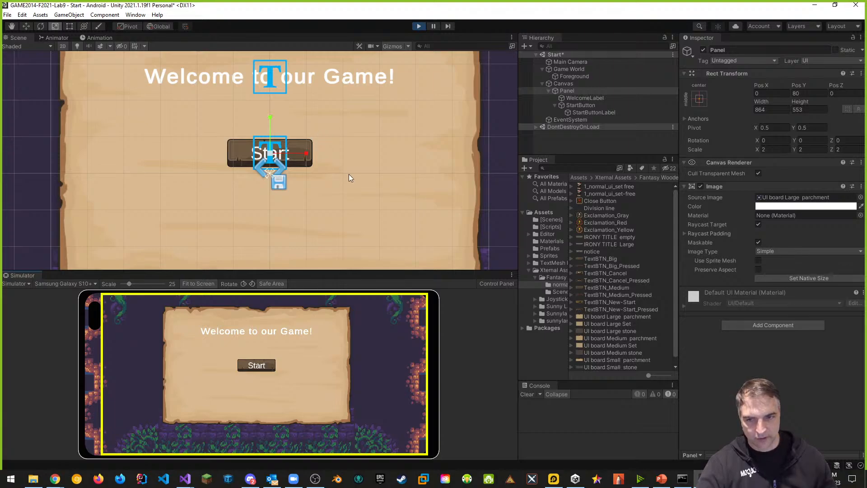
click(590, 113)
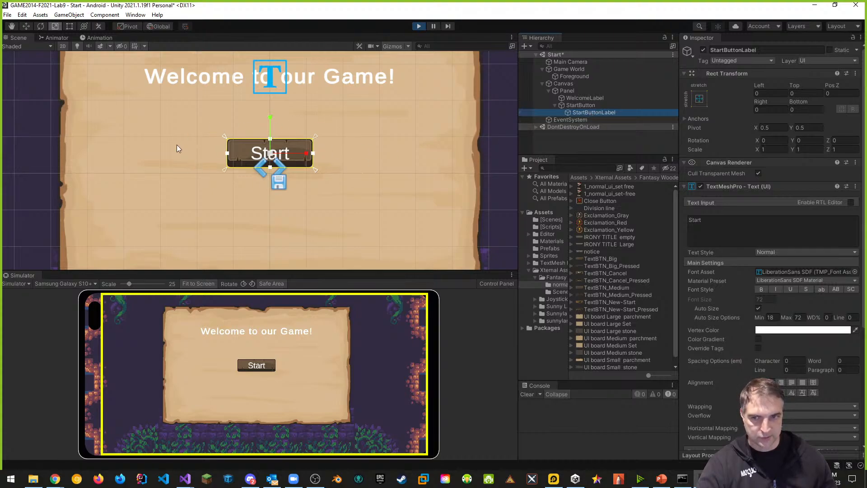
click(419, 26)
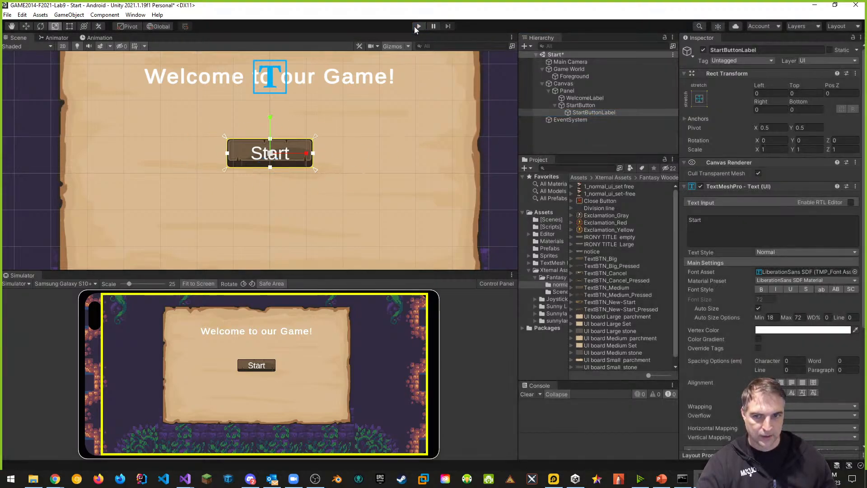
- Anchor StartButtonLabel to middle center, shrink its text box to about 58 high within the button face, and play-test the scene
click(700, 99)
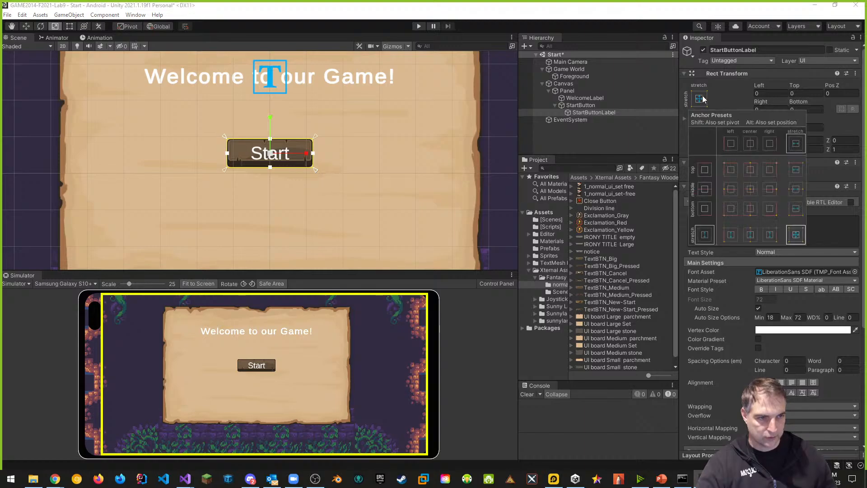
click(752, 188)
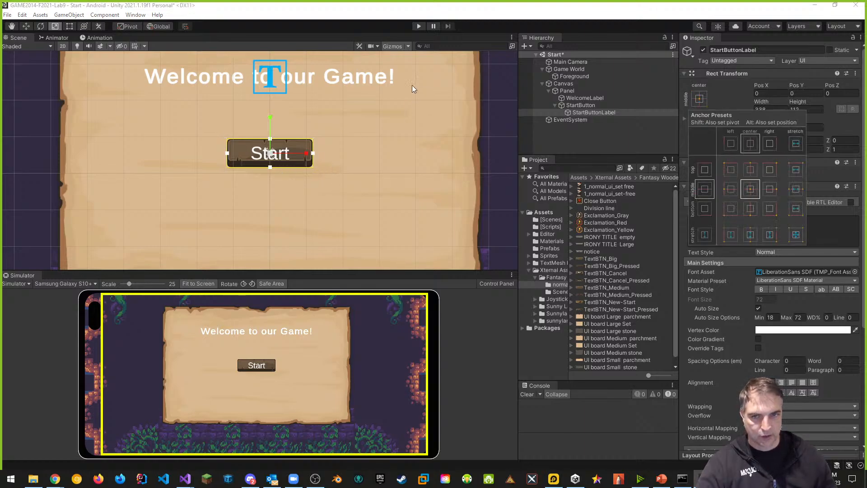
click(69, 26)
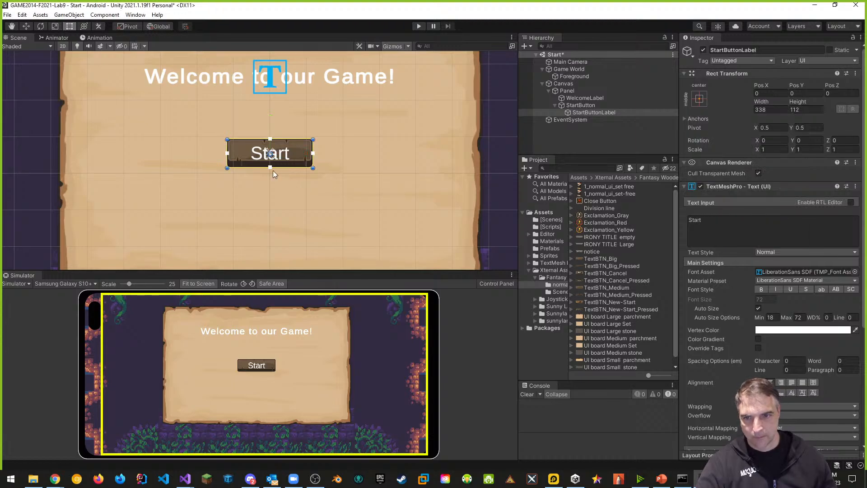
drag(270, 167, 272, 160)
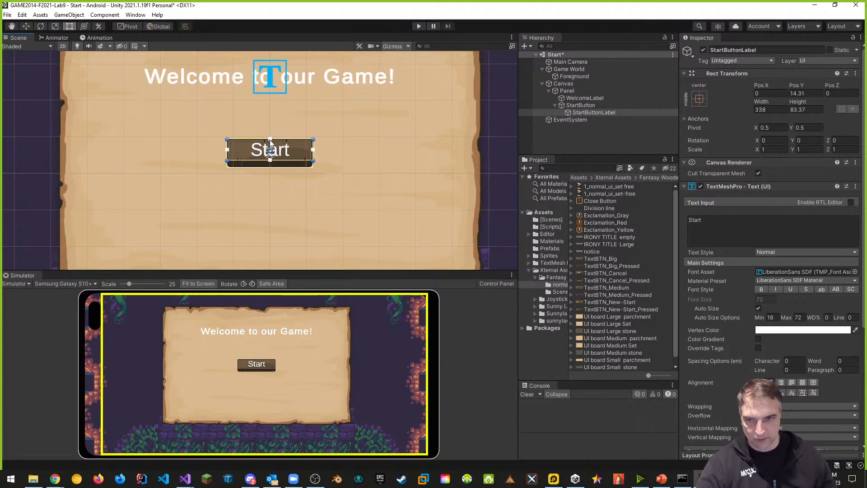
drag(281, 138, 280, 143)
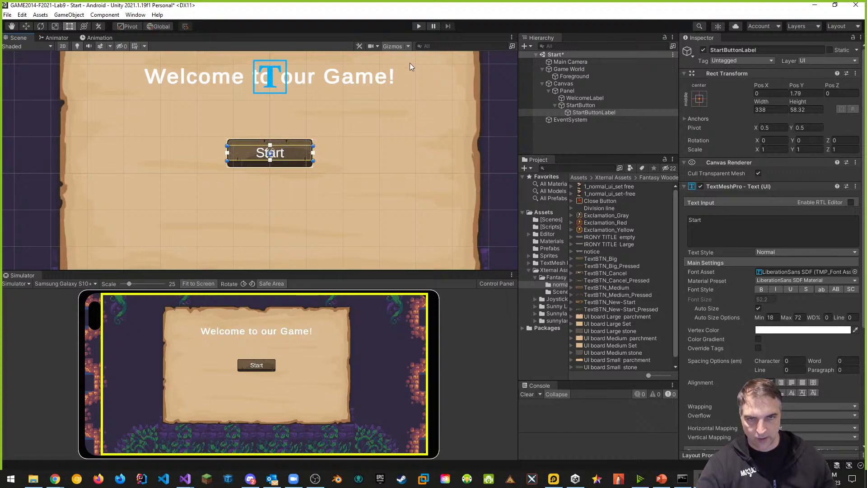
click(419, 26)
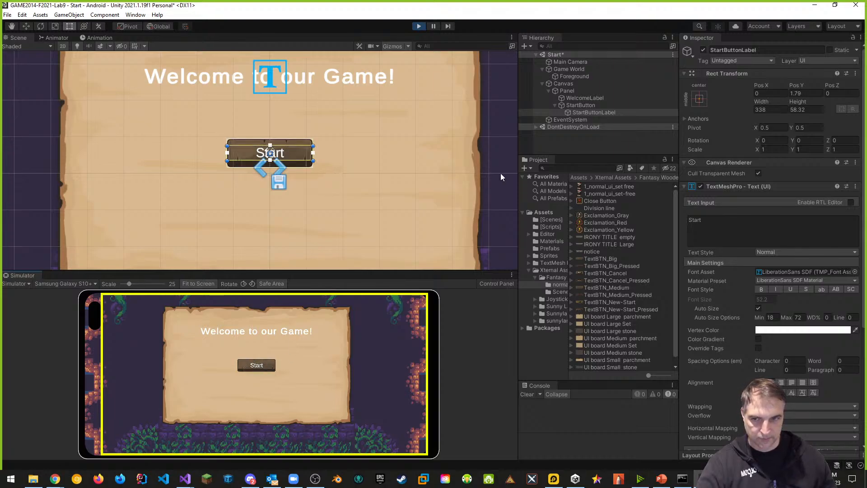
click(419, 27)
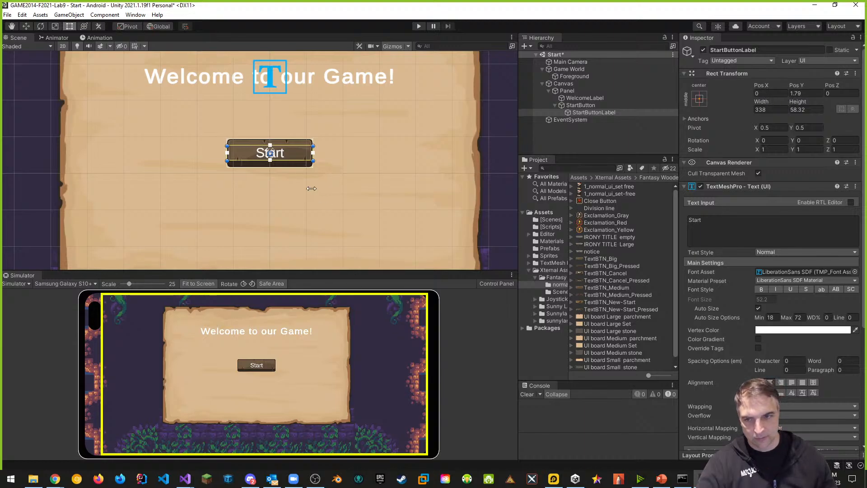
- Move StartButton down the parchment to Pos Y -80 and save the scene
click(26, 27)
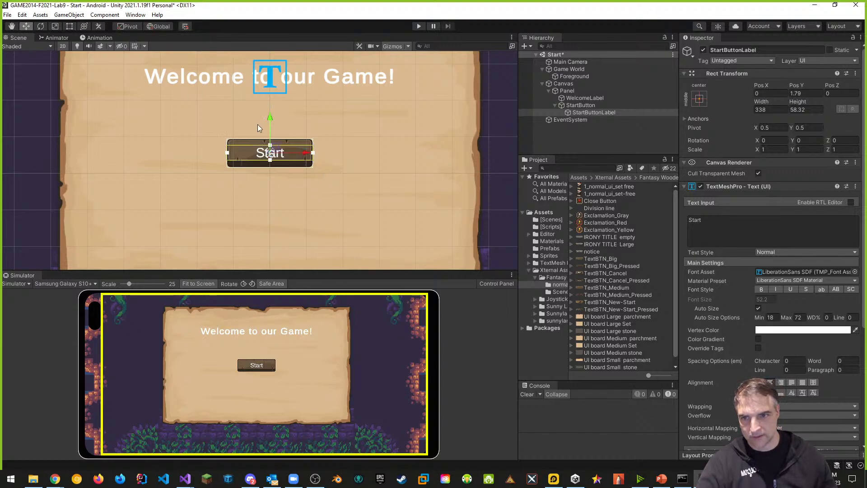
click(576, 106)
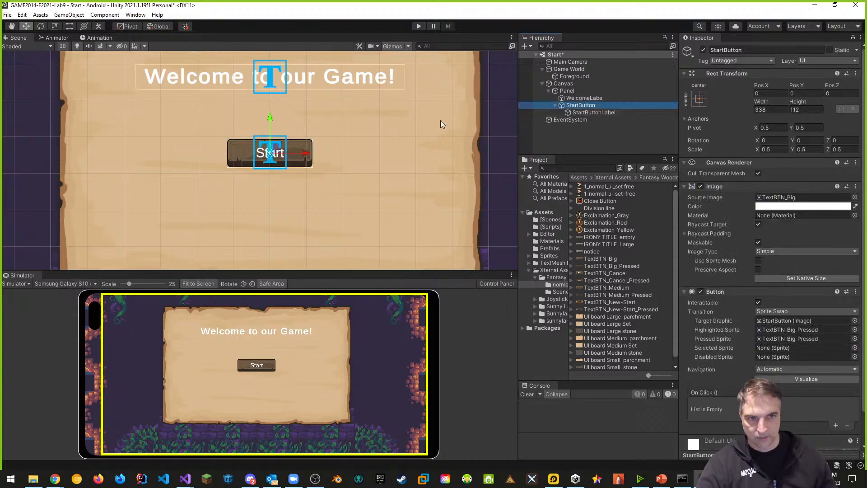
drag(272, 119, 259, 153)
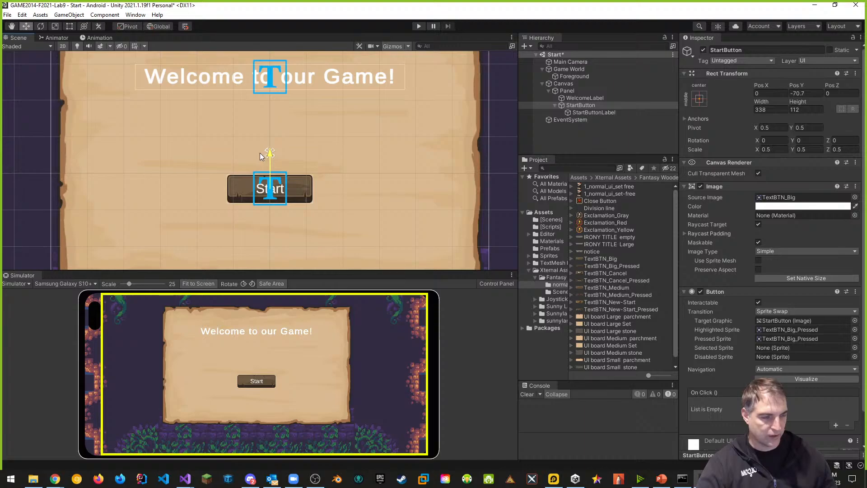
click(805, 93)
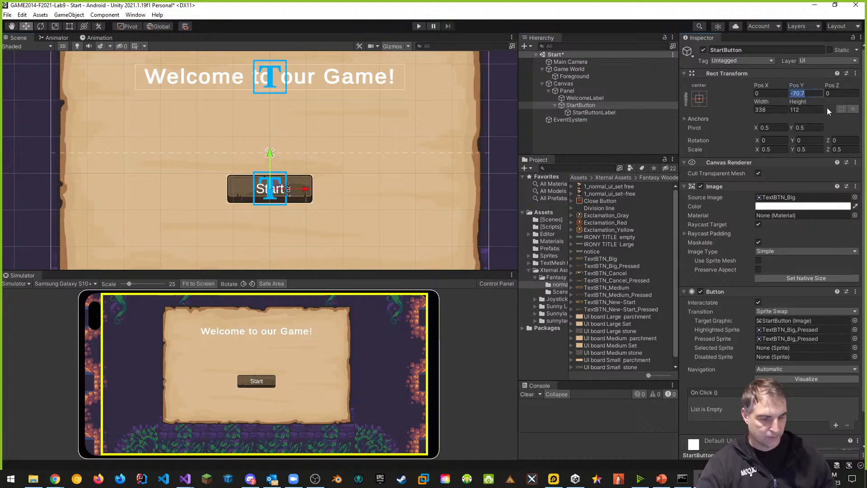
text(-80)
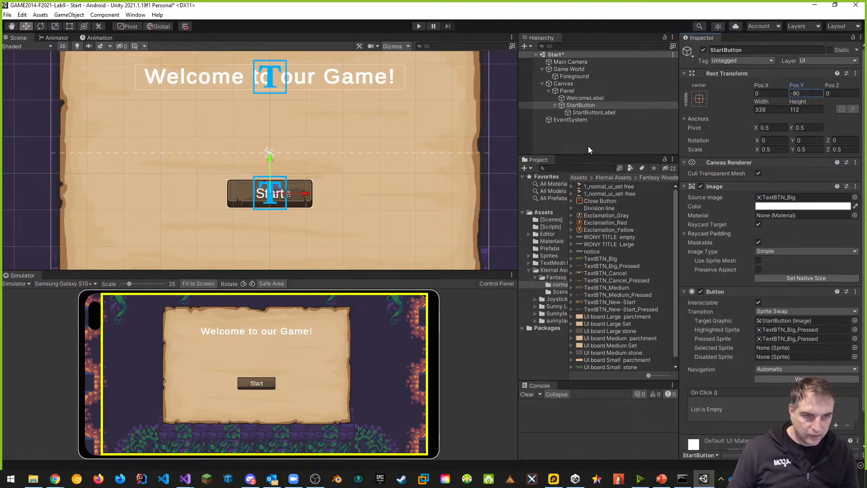
click(554, 105)
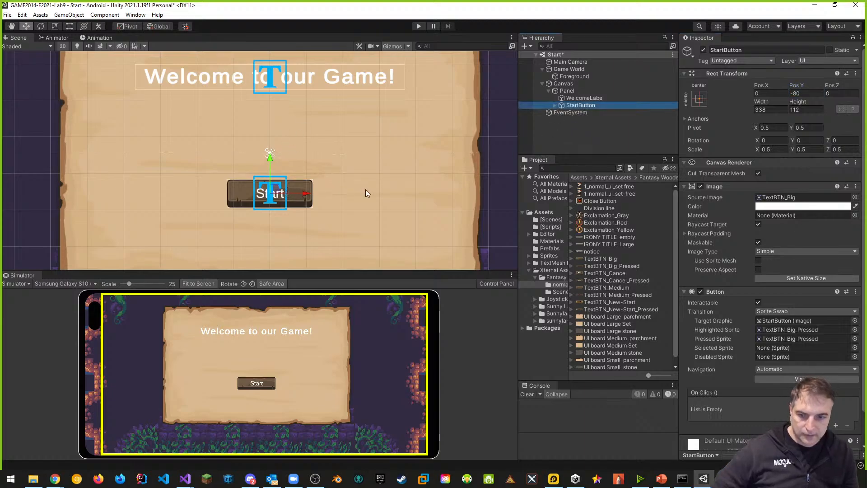
key(ctrl+s)
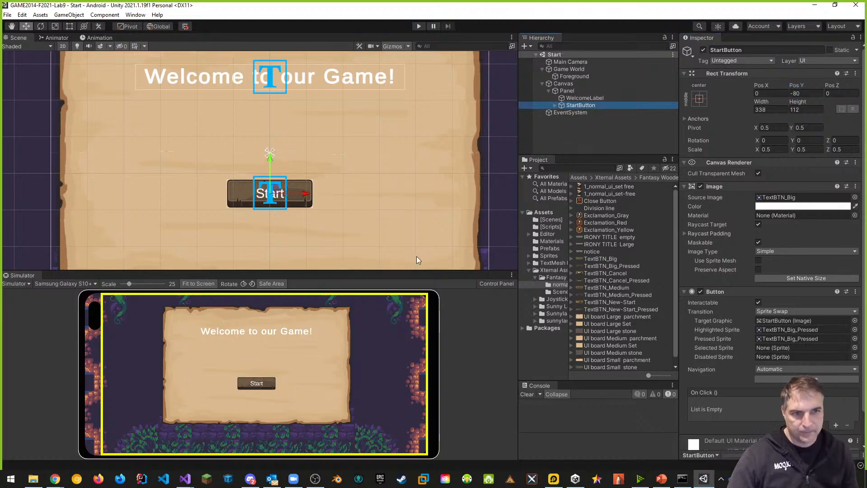
- Create an empty GameController object at the scene root and reset its transform
click(549, 90)
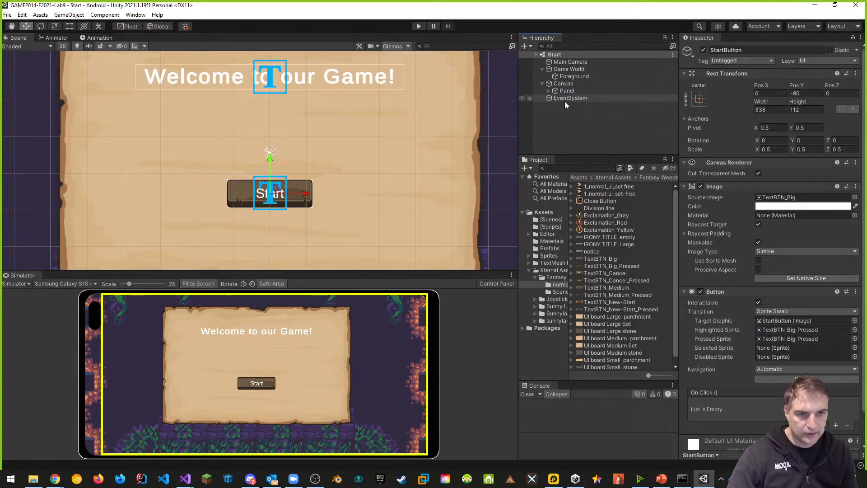
right_click(550, 118)
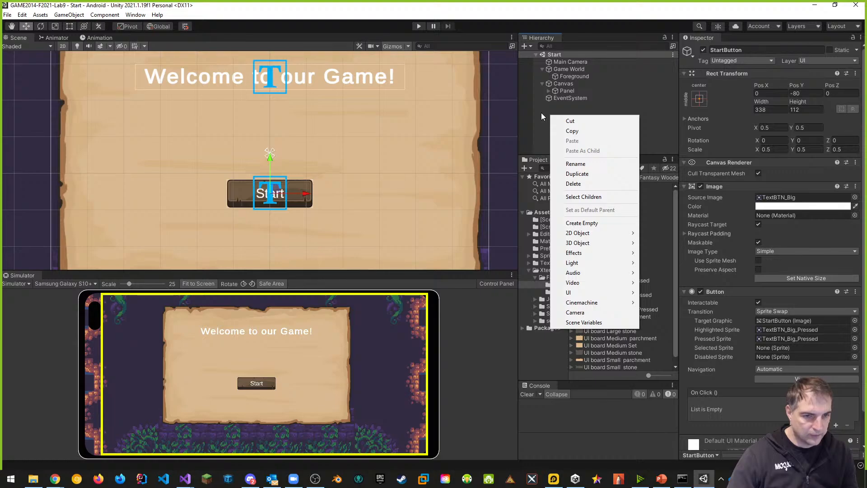
click(581, 223)
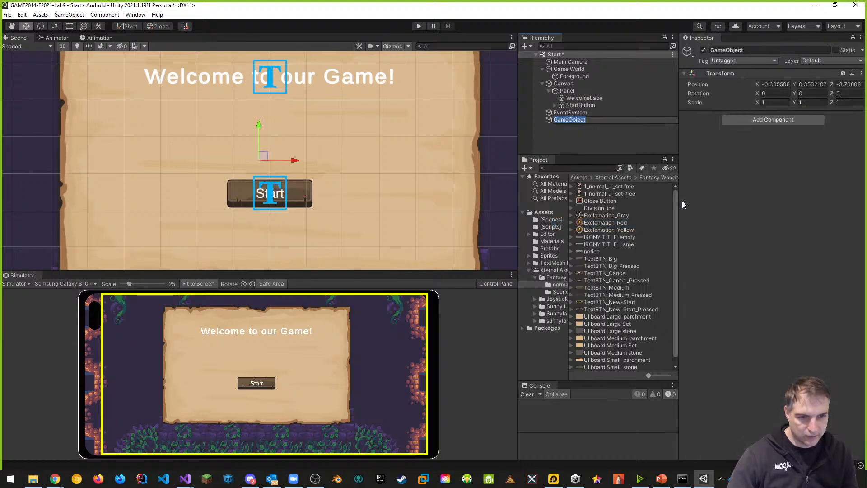
text(Game)
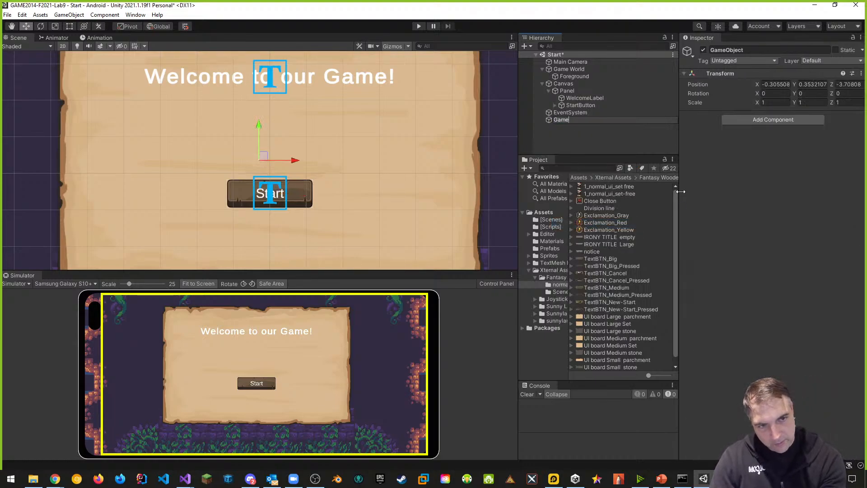
text(Controller)
key(Return)
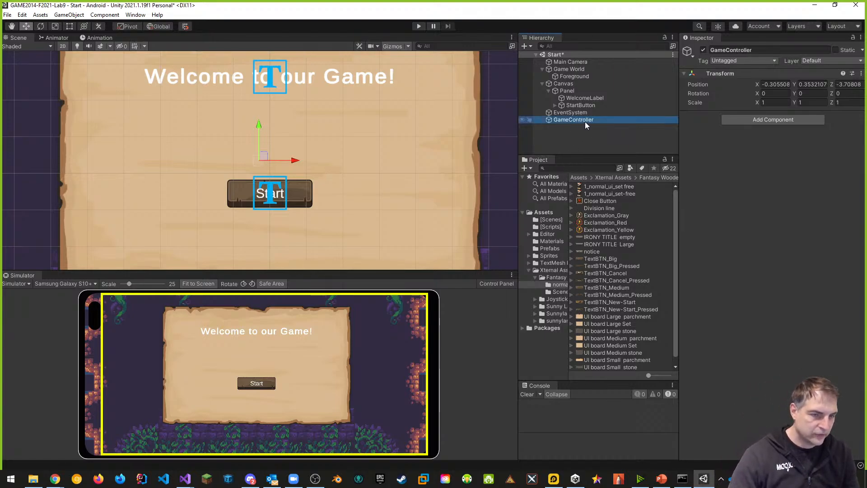
click(860, 73)
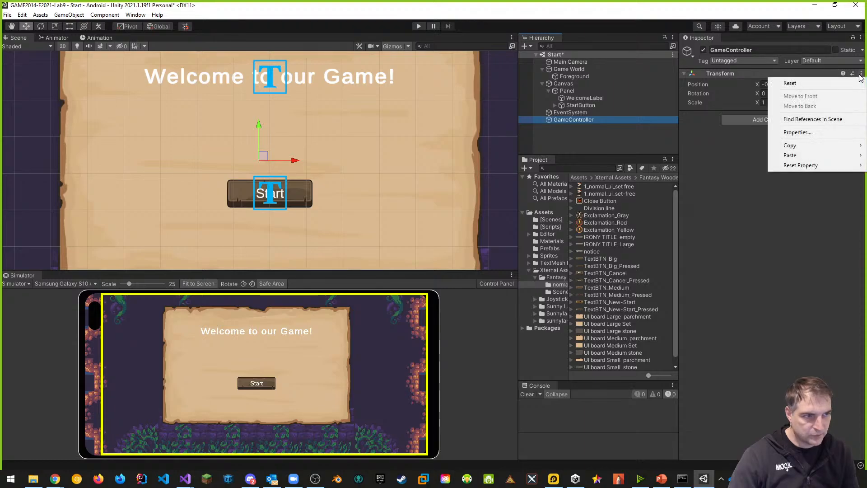
click(816, 83)
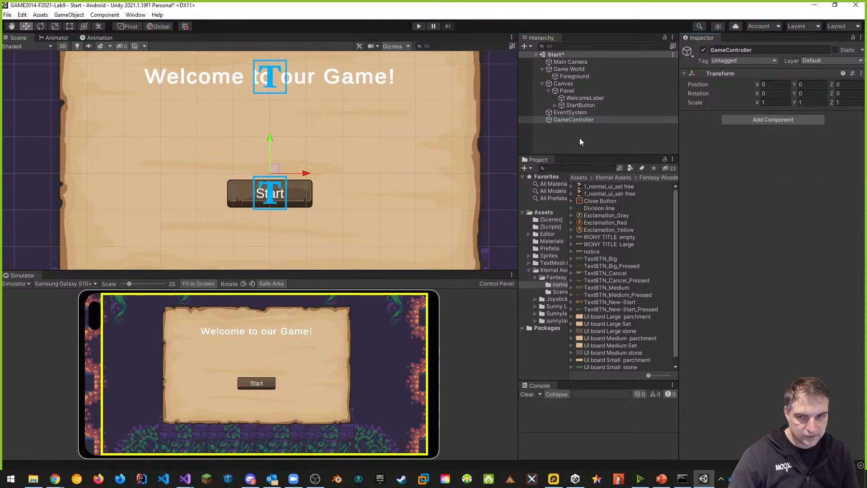
- Create a C# script named MenuController in the [Scripts] folder
click(550, 227)
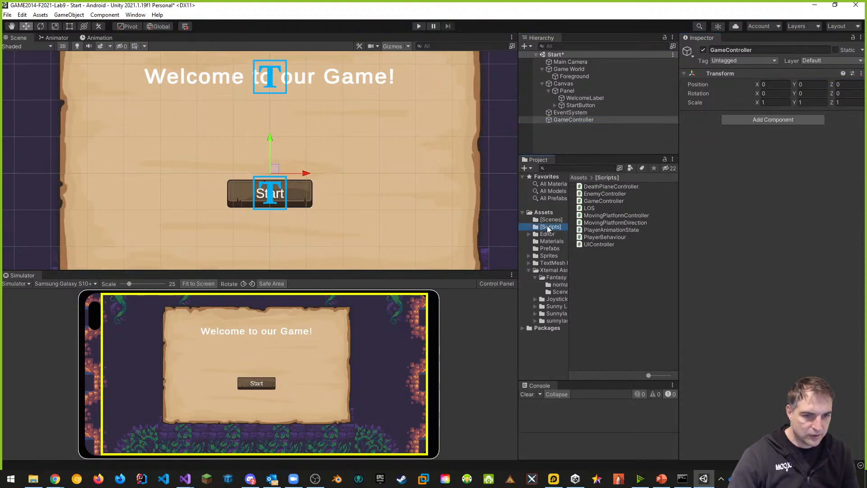
right_click(596, 271)
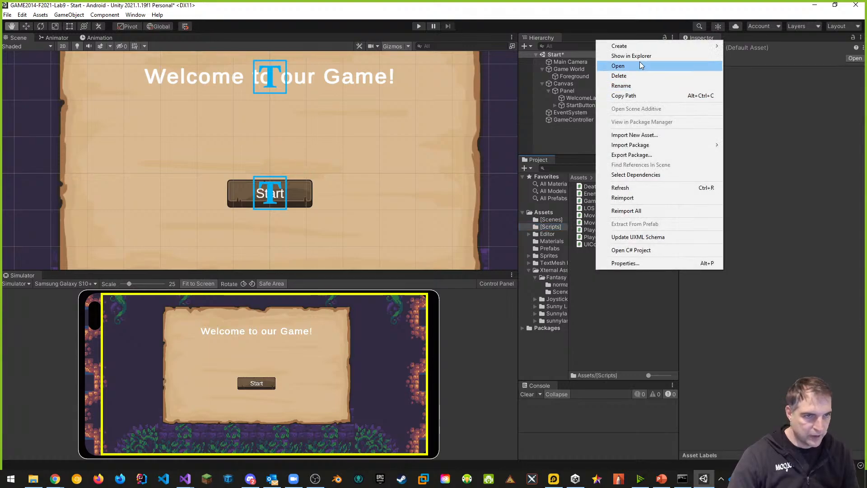
mouse_move(656, 48)
click(748, 59)
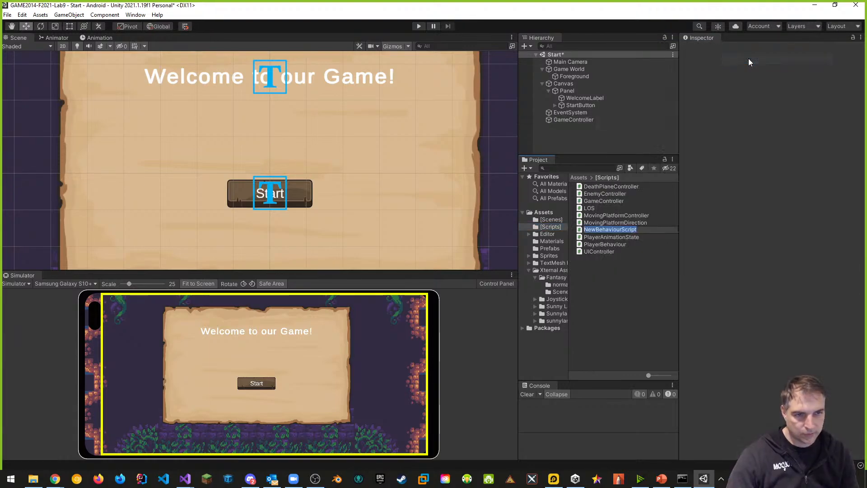
text(MenuController)
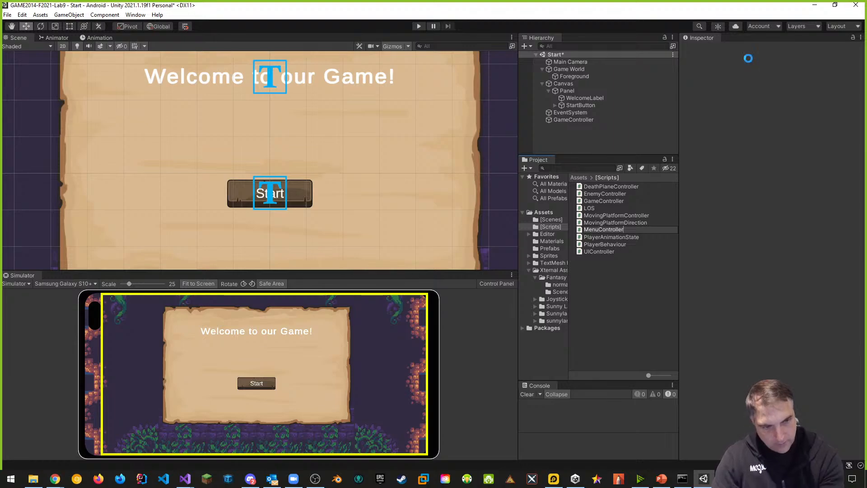
key(Return)
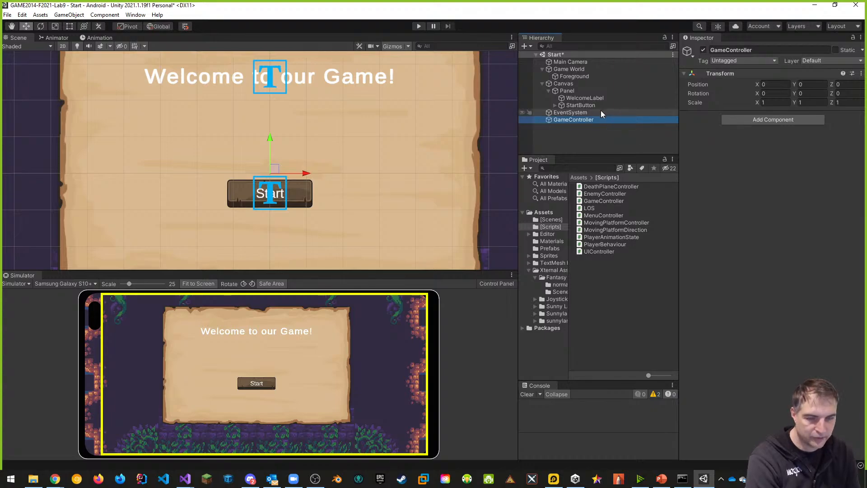
- Attach the MenuController script to the GameController object
click(585, 112)
click(582, 118)
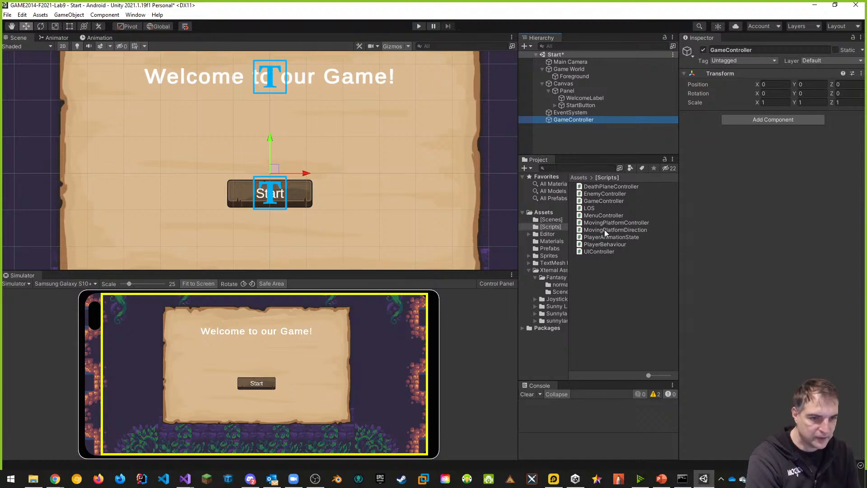
drag(604, 215, 759, 121)
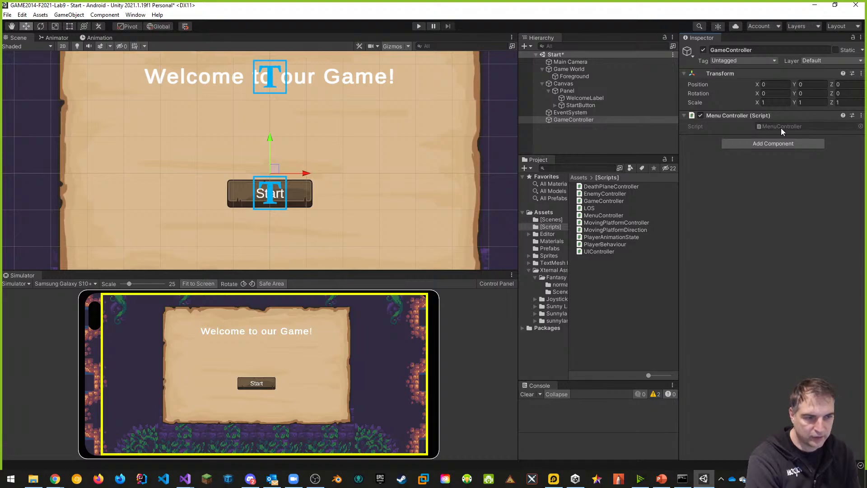
- Open the MenuController script attached to GameController for editing in Visual Studio
right_click(186, 478)
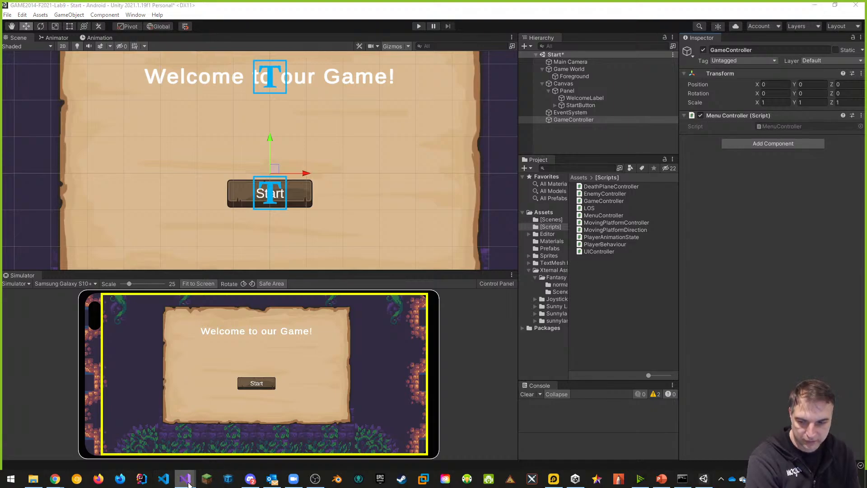
click(187, 462)
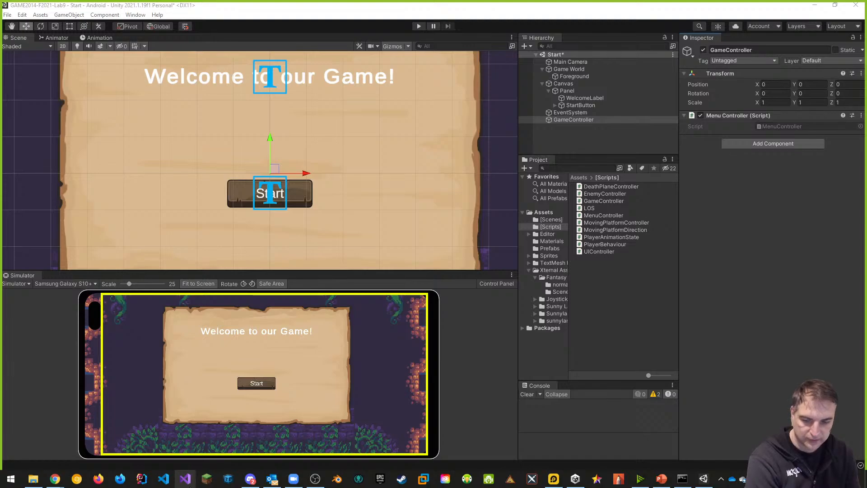
double_click(777, 124)
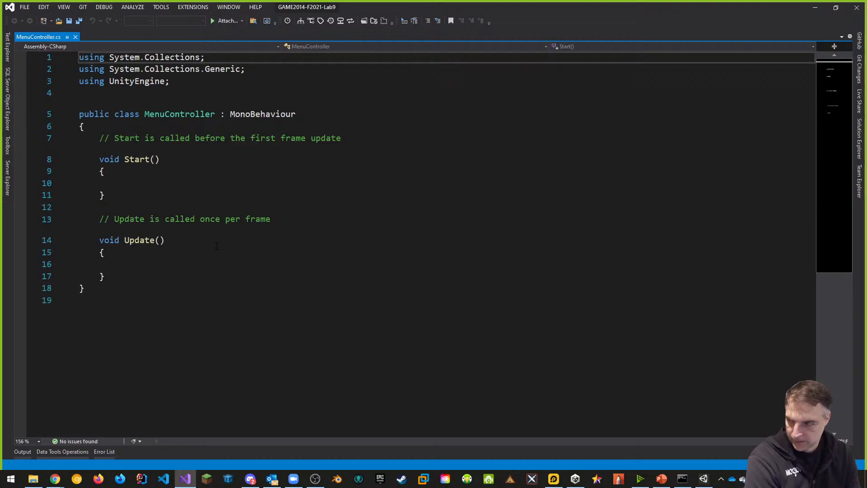
- Replace the default Start and Update methods in the MenuController class with an empty public void OnStartButton_Pressed() method
drag(217, 246, 95, 140)
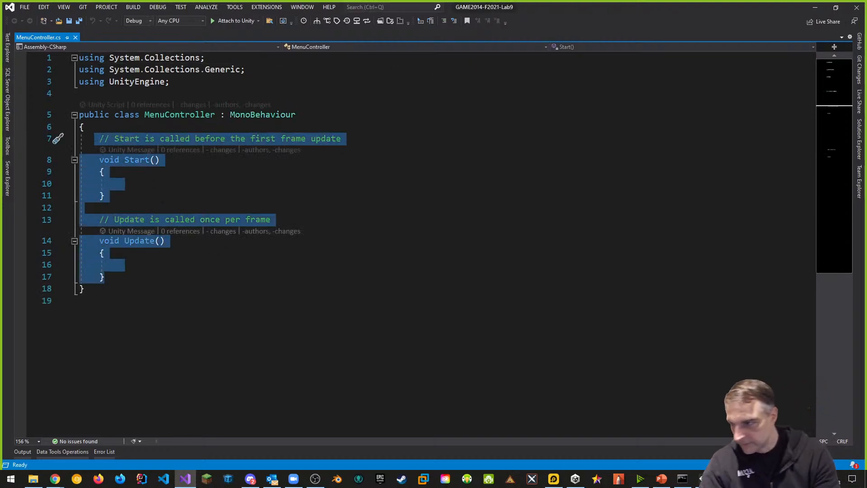
key(Delete)
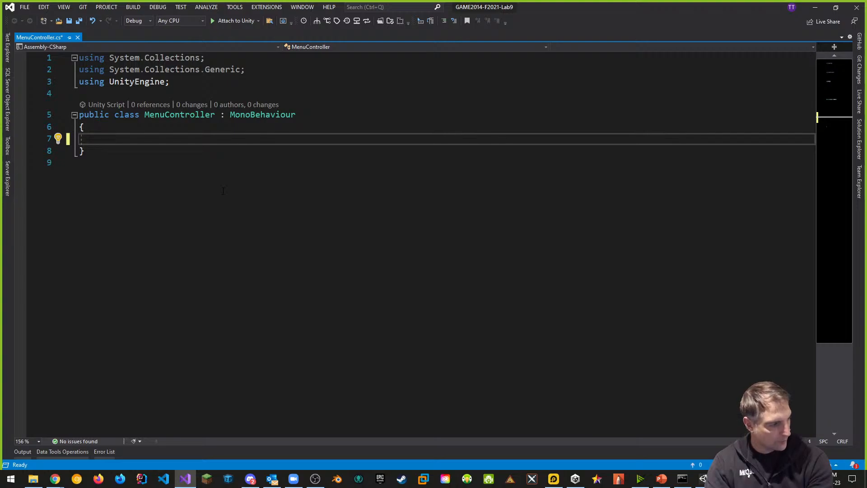
text(public void)
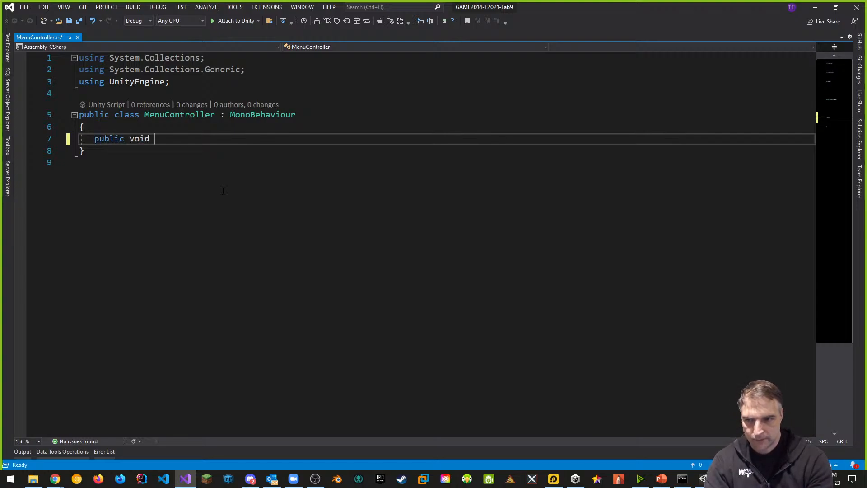
text( On)
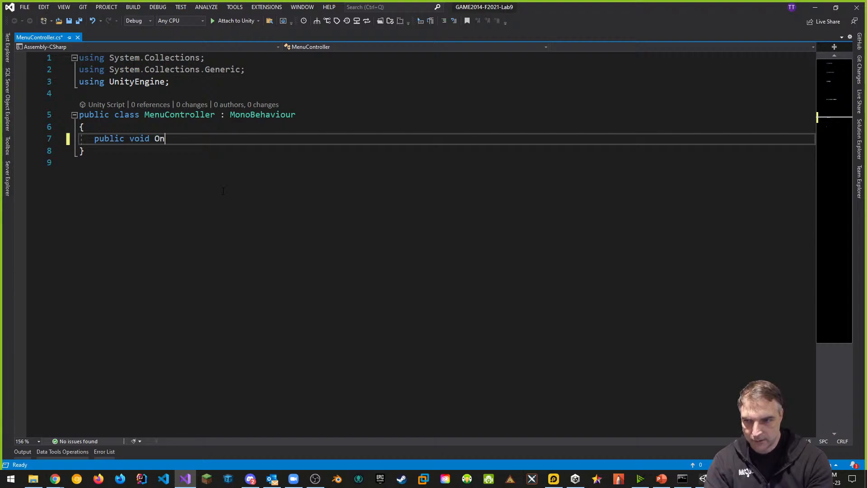
text(Start)
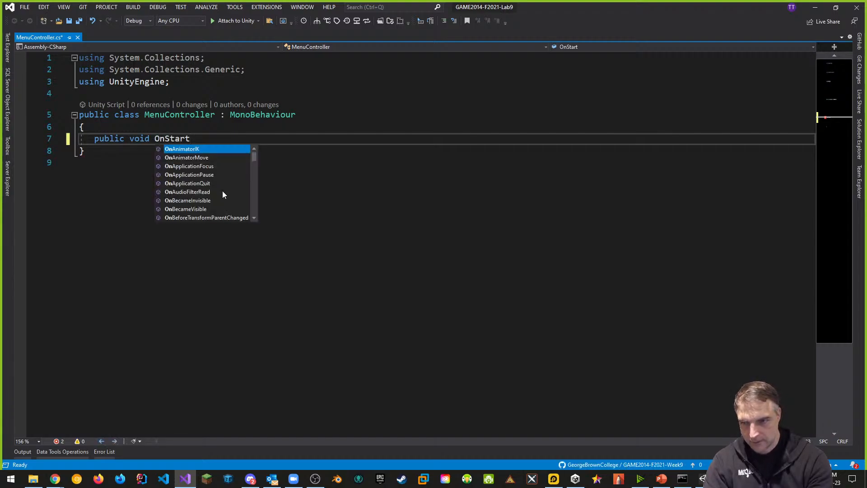
text(Button_P)
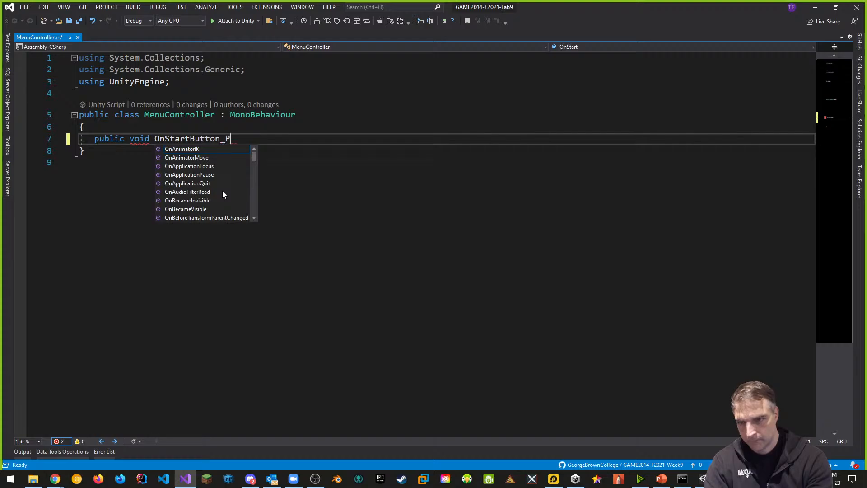
text(resse)
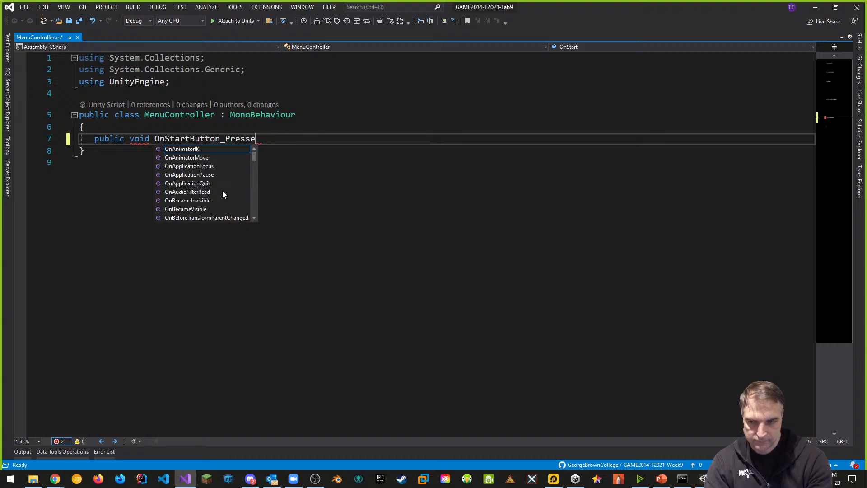
text(d())
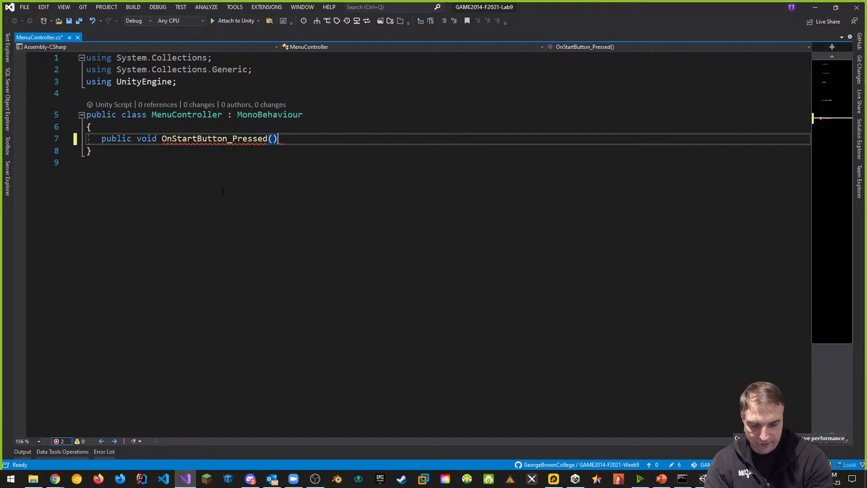
key(Return)
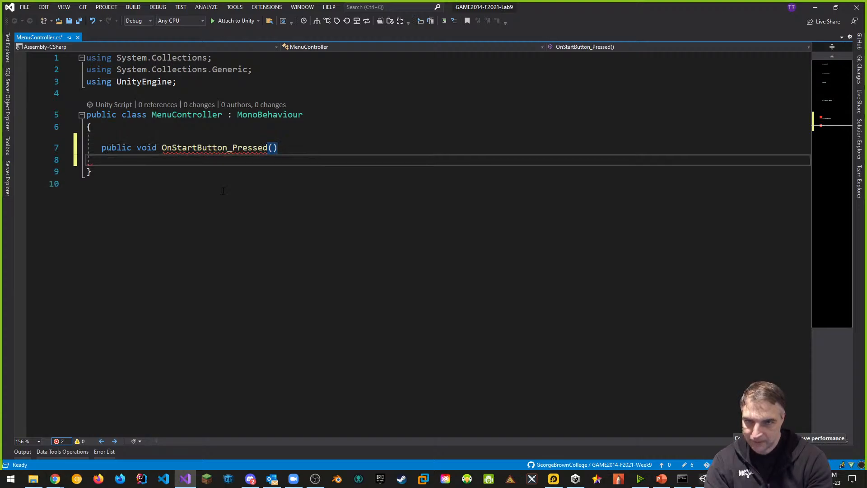
text({)
key(Return)
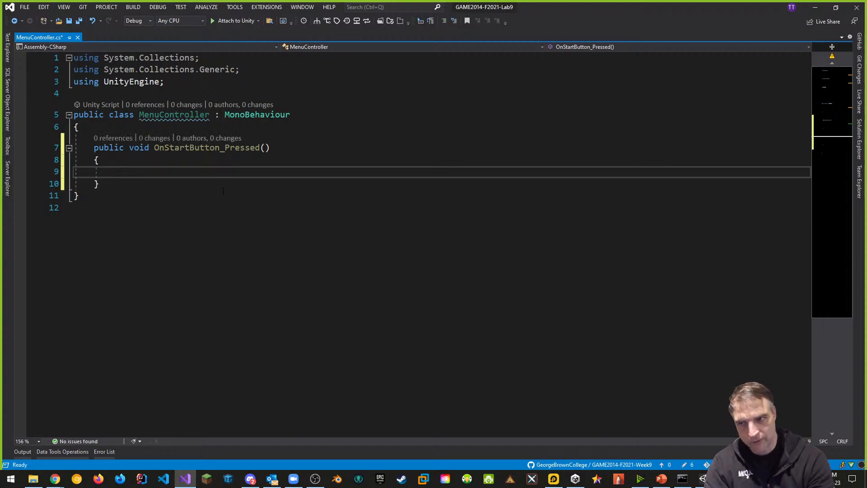
- Add a using UnityEngine.SceneManagement; directive below using UnityEngine; in the MenuController script
click(178, 82)
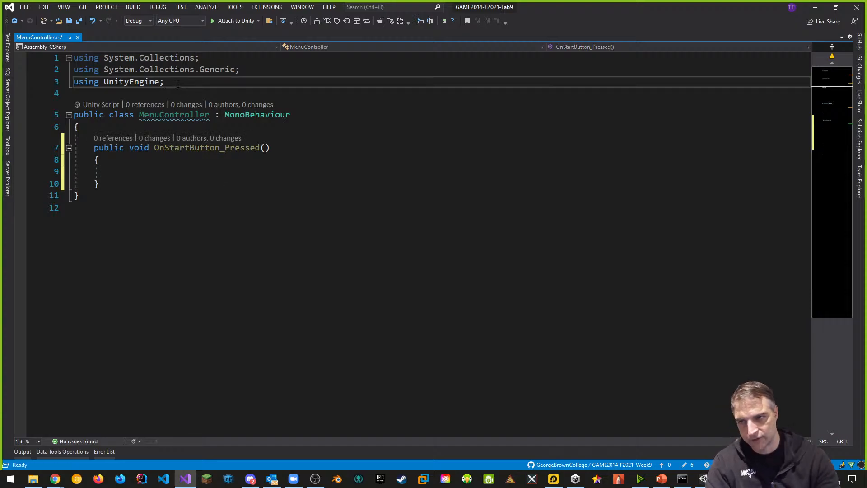
key(Return)
text(using U)
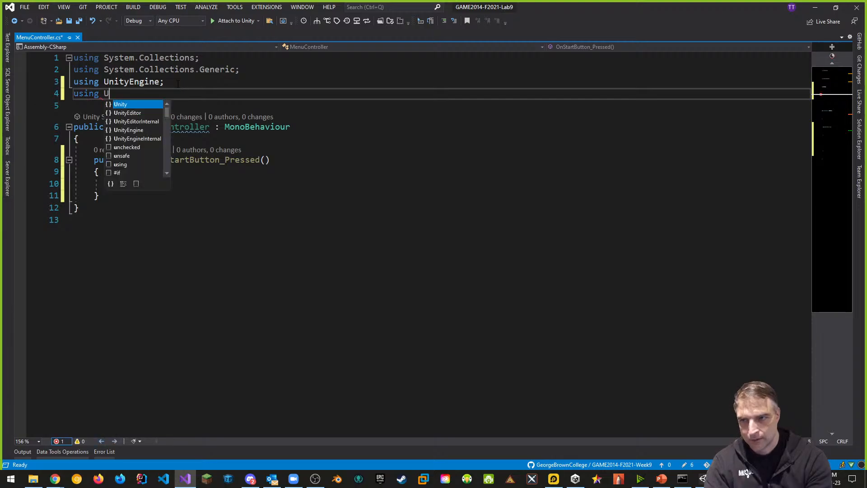
text(nityE)
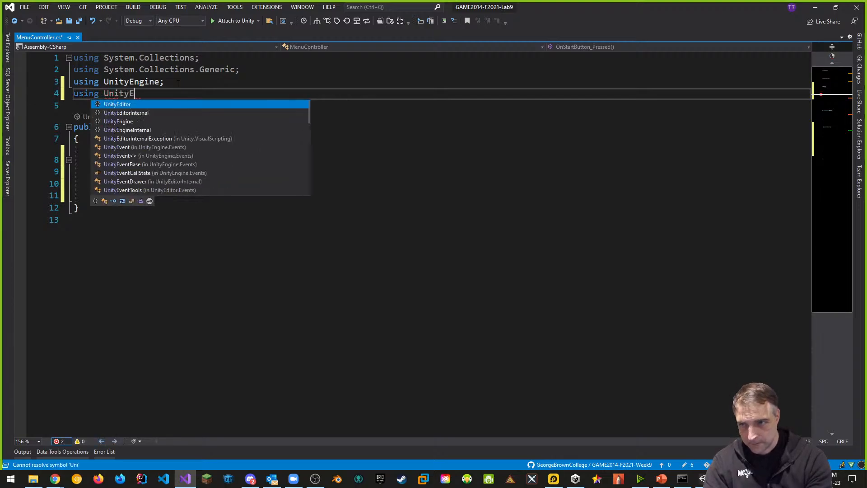
text(ngine.sc)
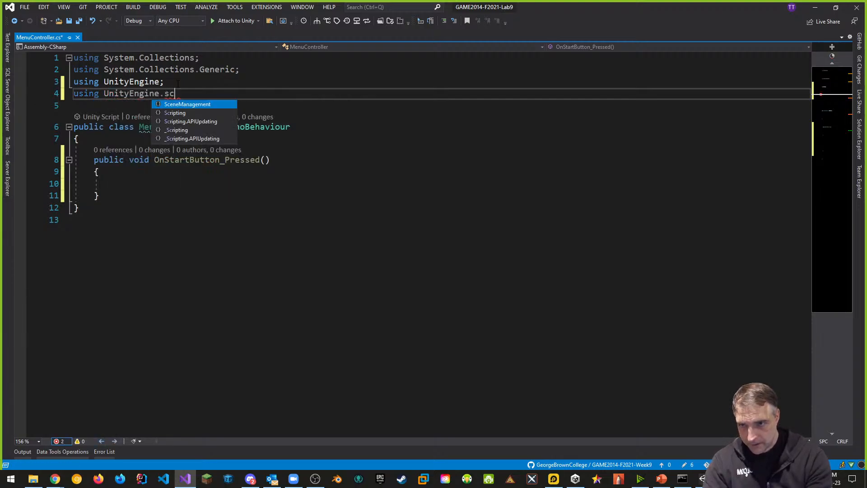
text(;)
key(Return)
key(Return)
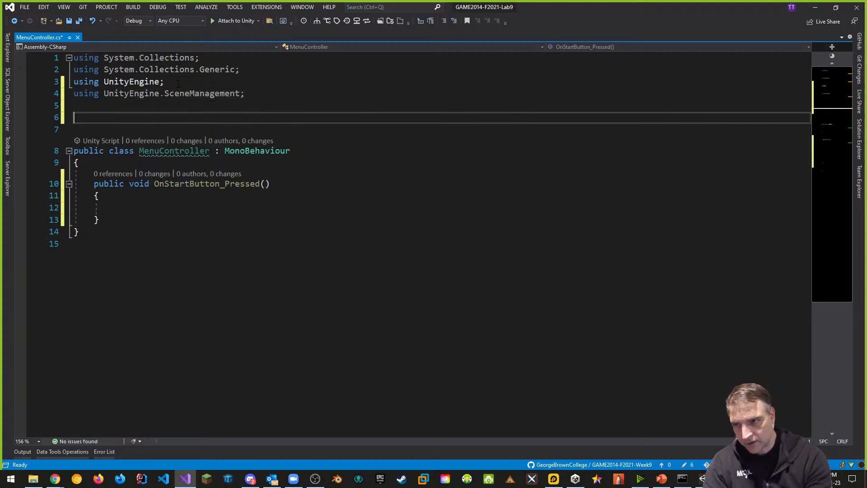
key(BackSpace)
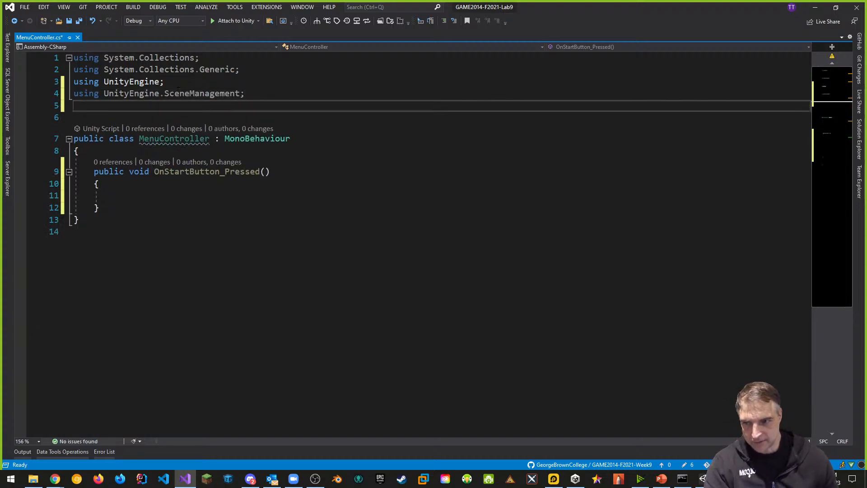
- Call SceneManager.LoadScene("Main"); inside the OnStartButton_Pressed method and save the script
click(156, 195)
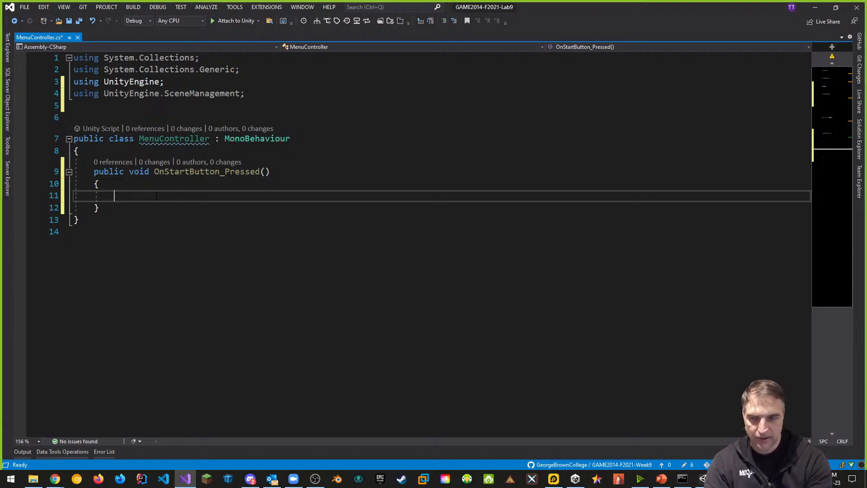
text(Scne)
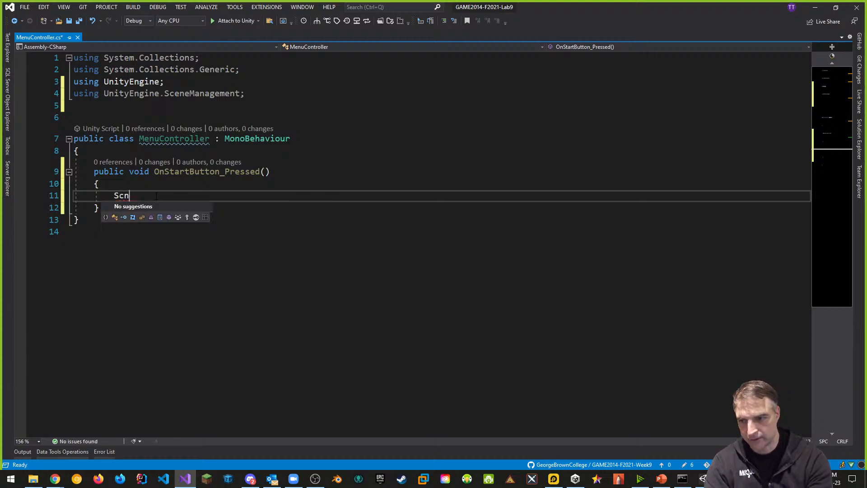
key(BackSpace)
text(eneManager.)
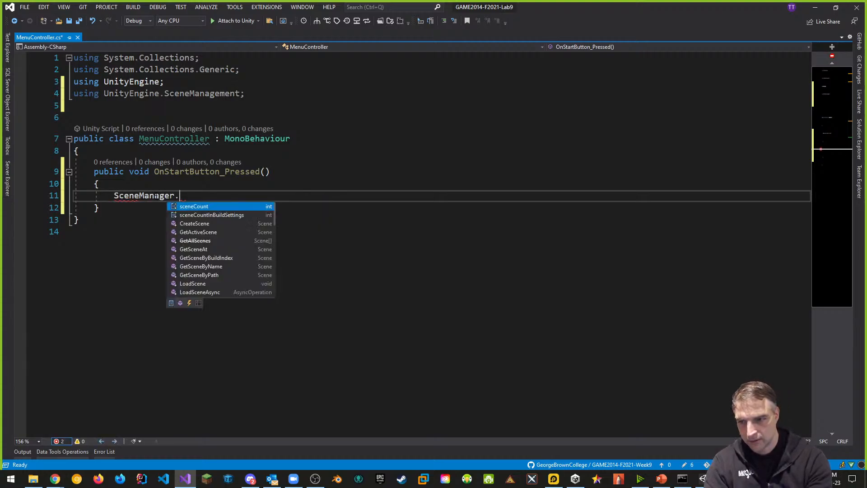
text(lo("m)
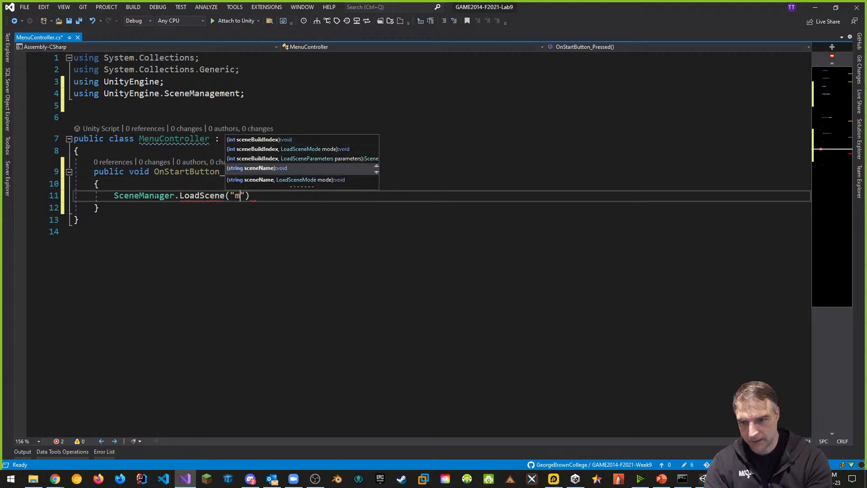
key(BackSpace)
text(Main");)
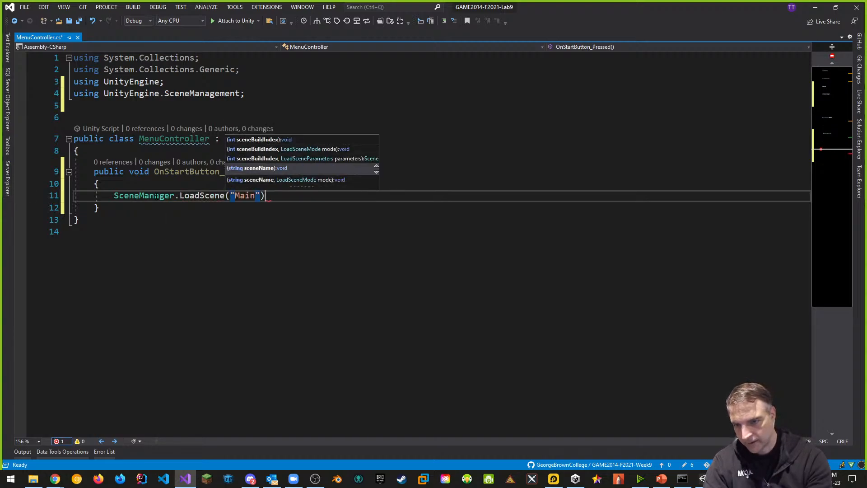
key(ctrl+s)
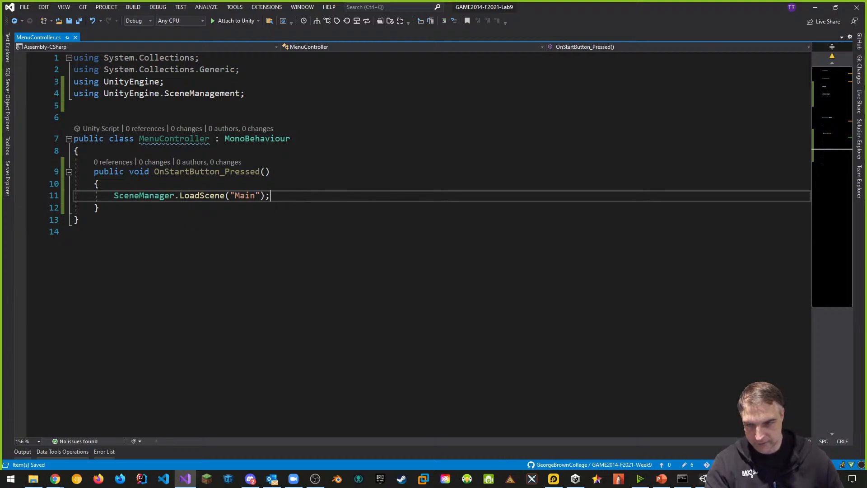
- Switch to Unity, add the open Start scene to the build ahead of Main in the Build Settings, and save the scene
key(alt+Tab)
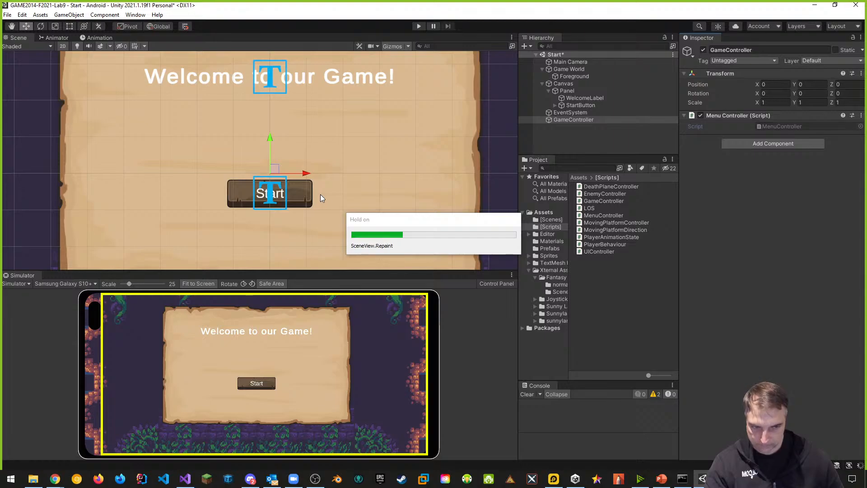
click(7, 14)
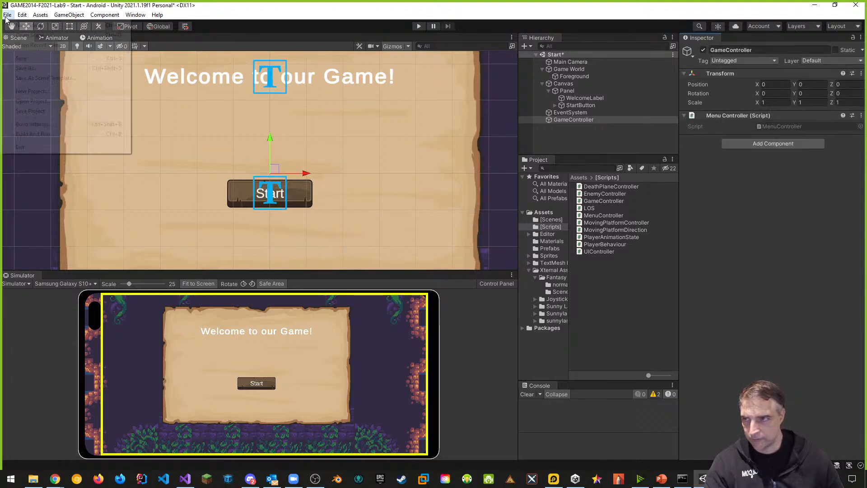
click(41, 124)
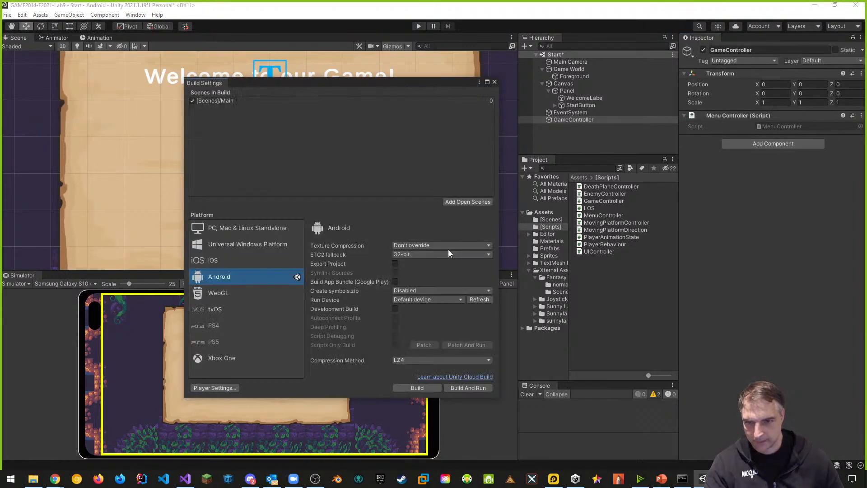
click(478, 202)
drag(224, 107, 226, 100)
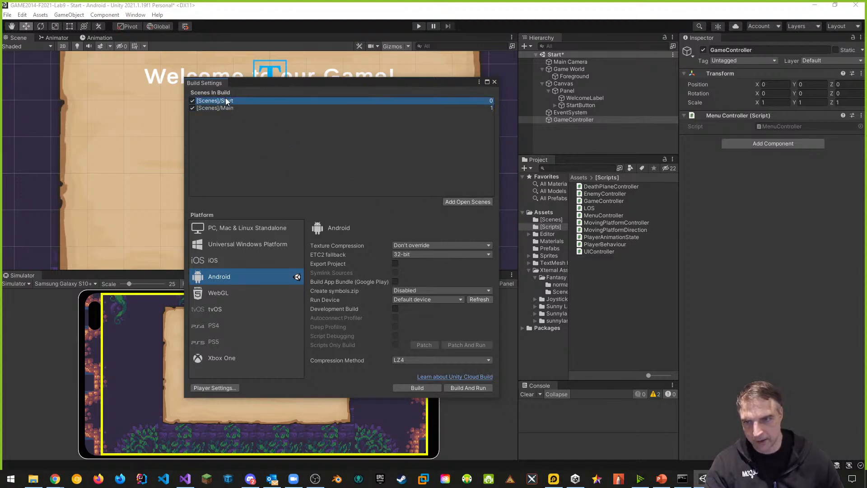
click(494, 82)
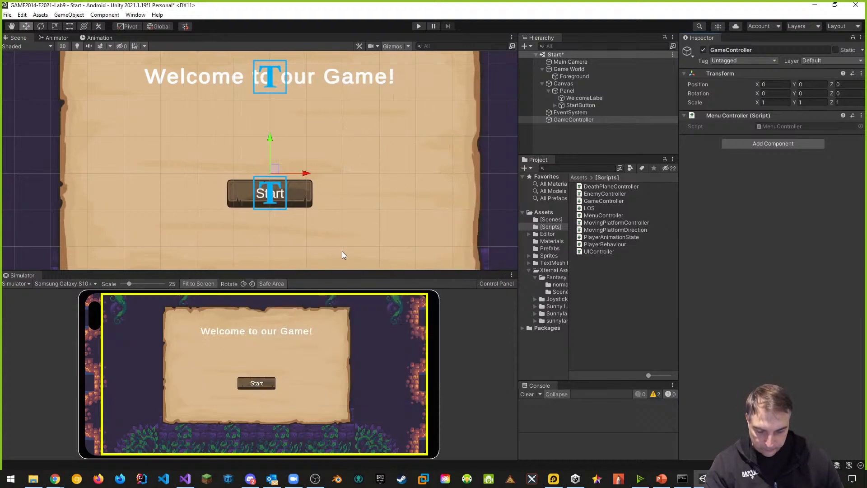
key(ctrl+s)
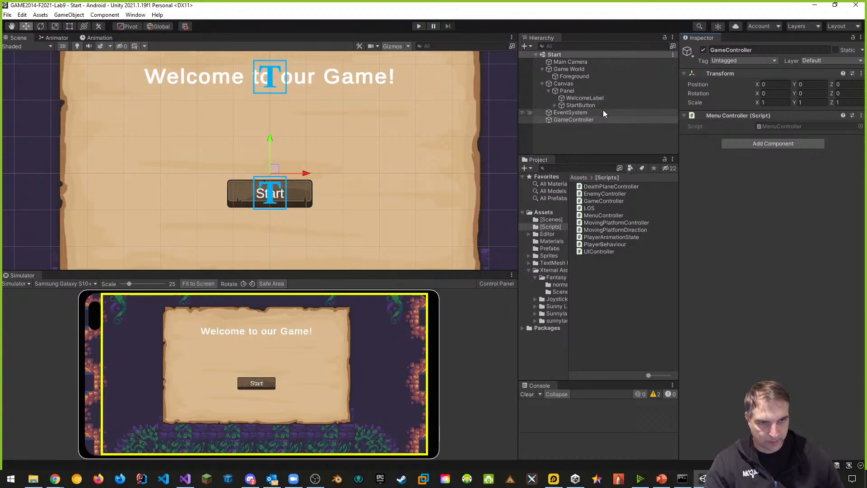
- Add an empty On Click event entry to the Button component of StartButton
click(579, 105)
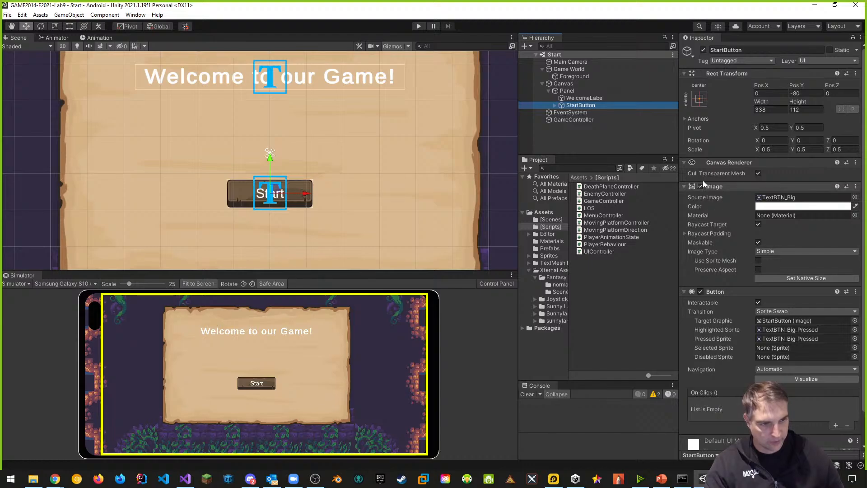
click(682, 185)
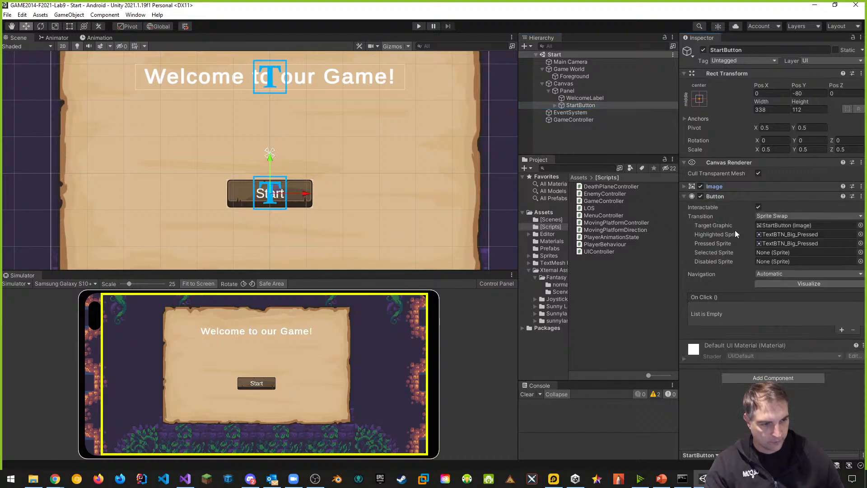
click(840, 331)
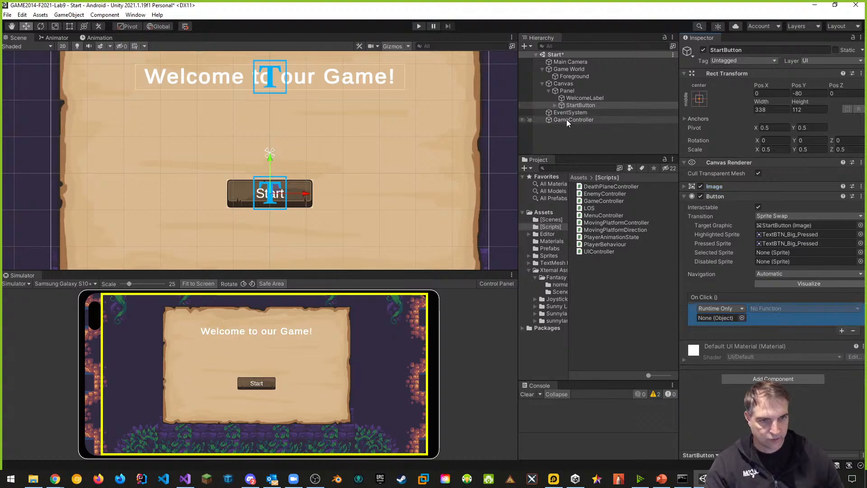
- Assign GameController to the StartButton's On Click event with the function MenuController.OnStartButton_Pressed, and save the Start scene
drag(566, 119, 709, 315)
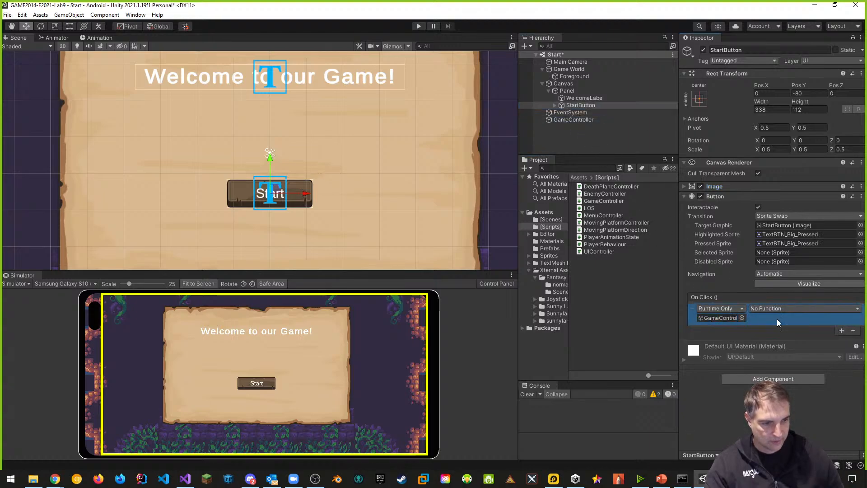
click(784, 307)
mouse_move(787, 352)
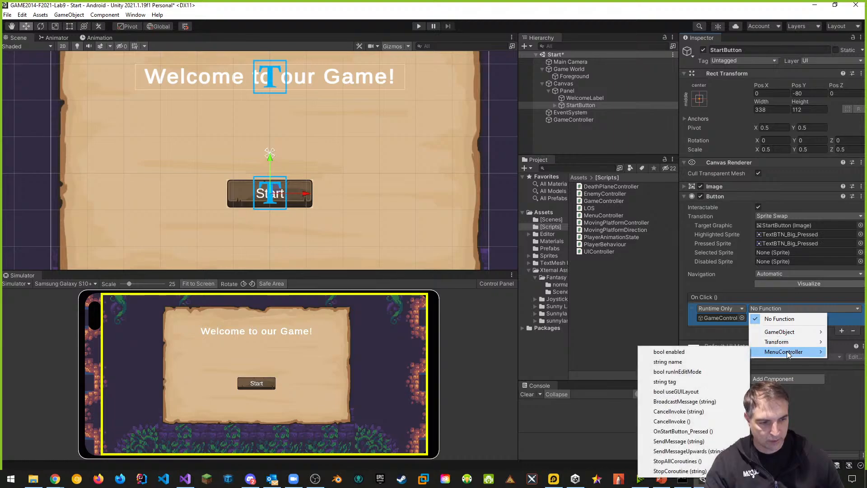
click(678, 431)
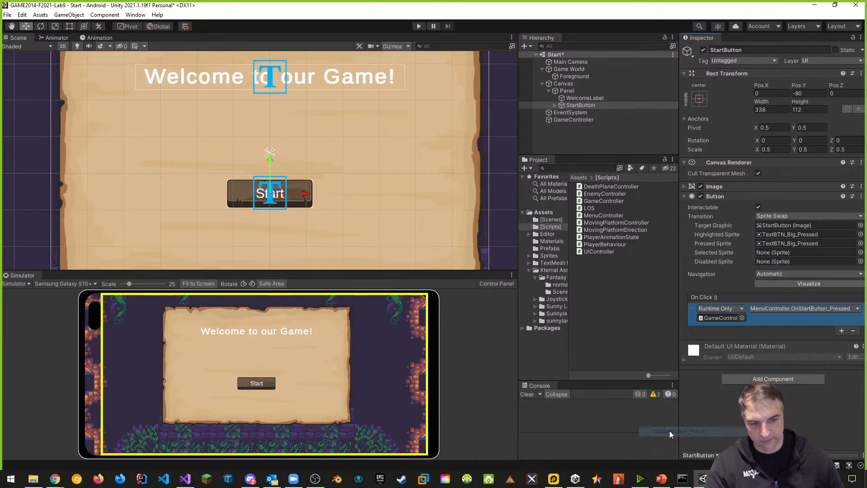
key(ctrl+s)
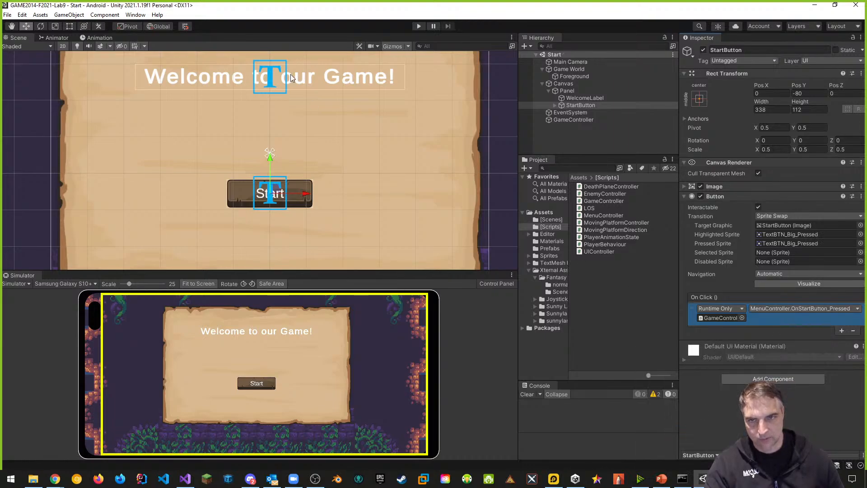
- Play-test the Start scene: launch the game with its Start button, try the joystick and Jump controls, and stop the playback
click(419, 26)
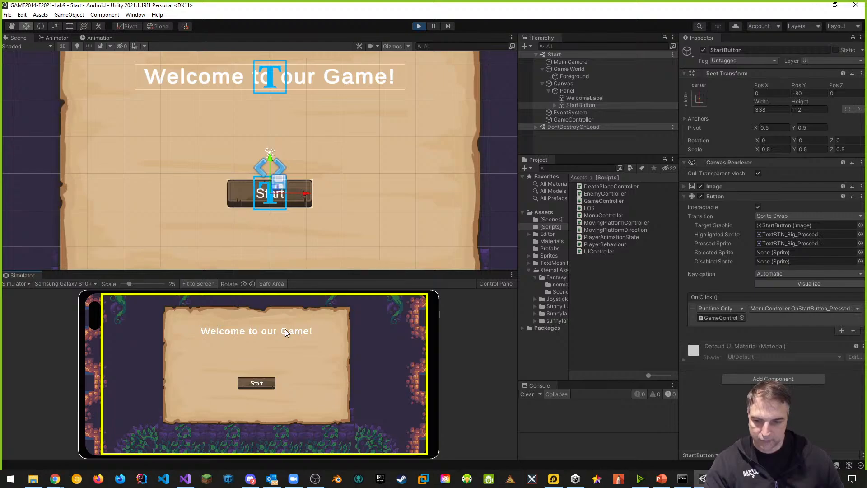
click(264, 385)
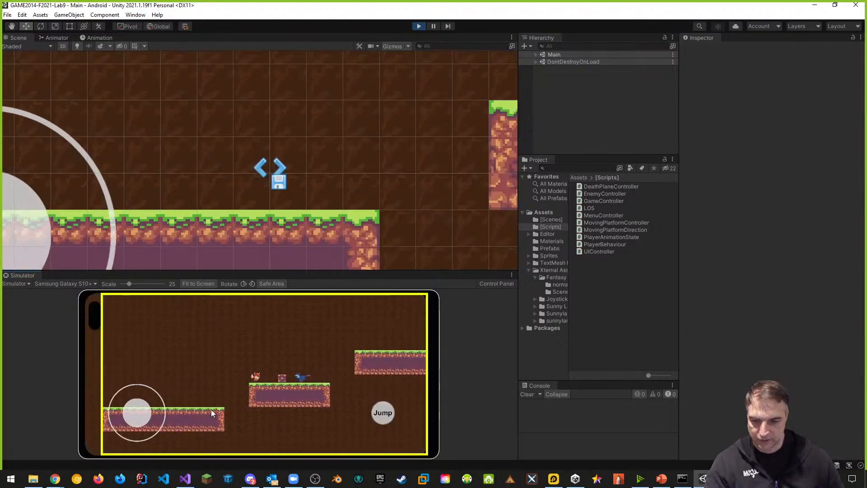
drag(143, 409, 124, 410)
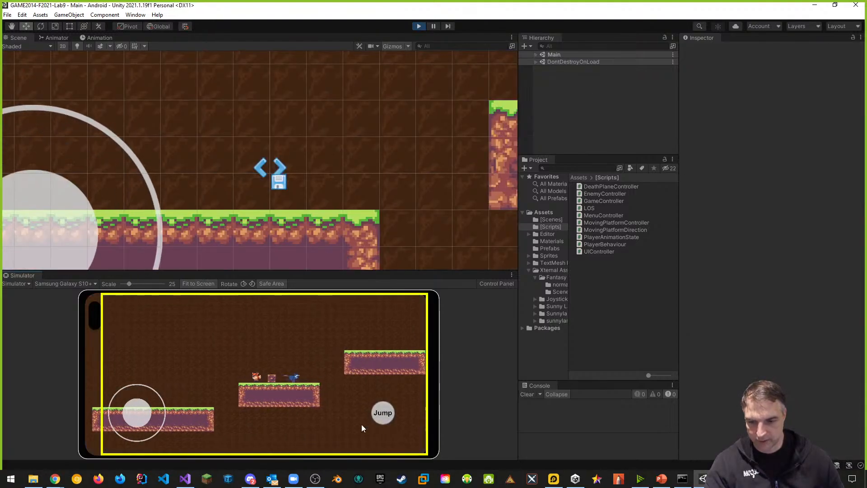
click(383, 413)
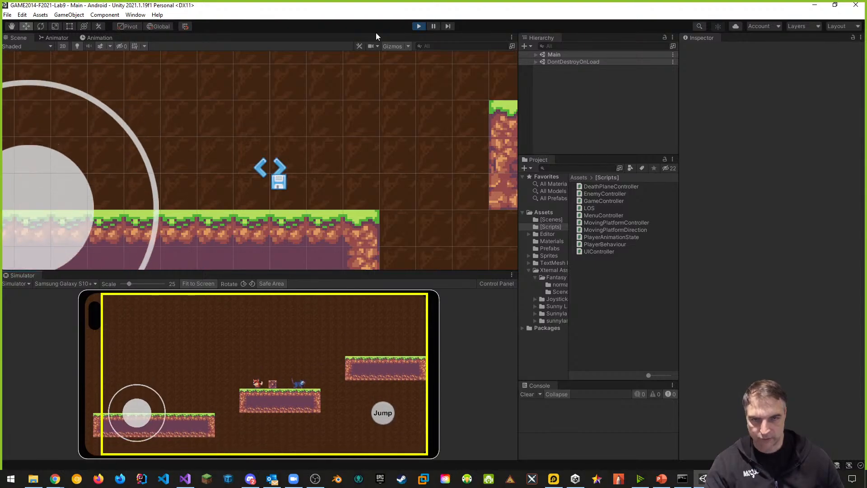
click(419, 27)
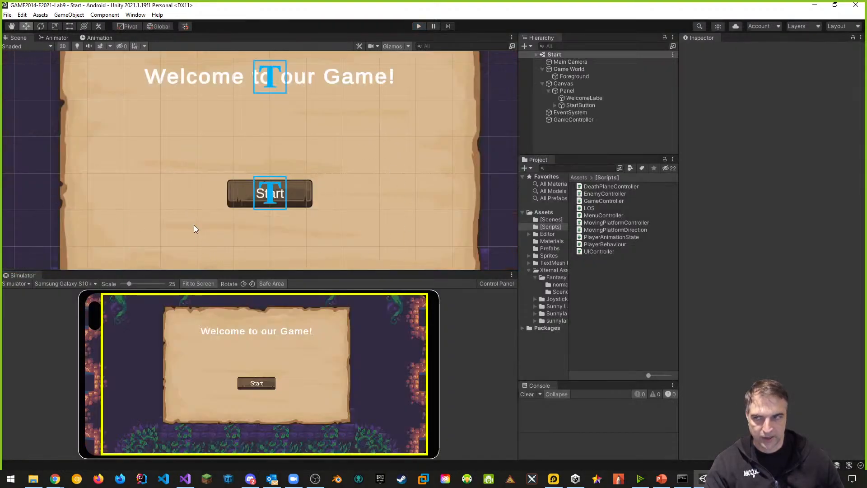
- Save the scene and the project, and exit the Unity editor
click(7, 16)
click(20, 58)
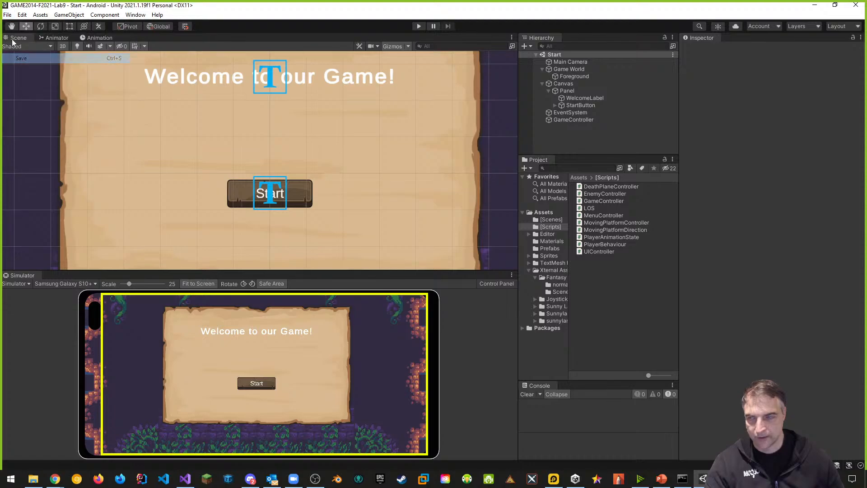
click(7, 17)
click(30, 111)
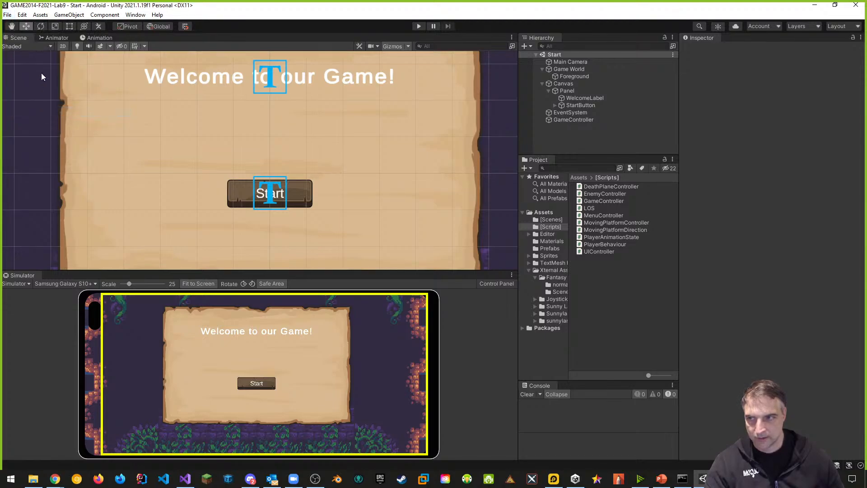
click(7, 15)
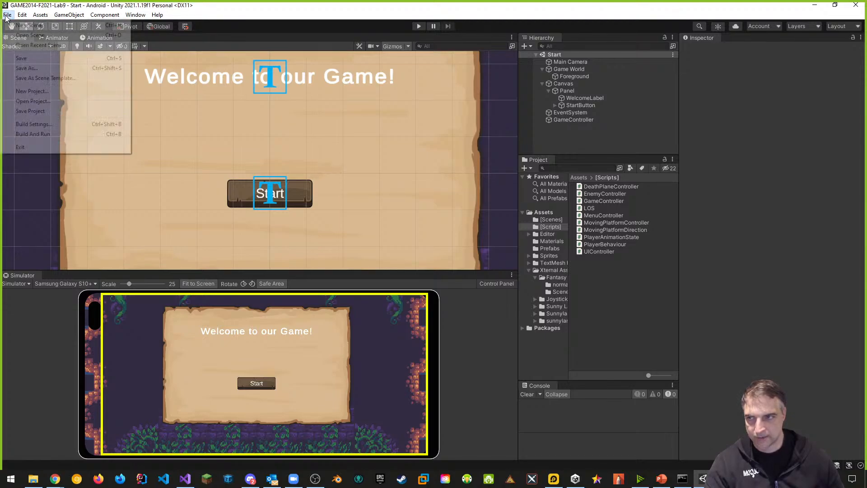
click(18, 148)
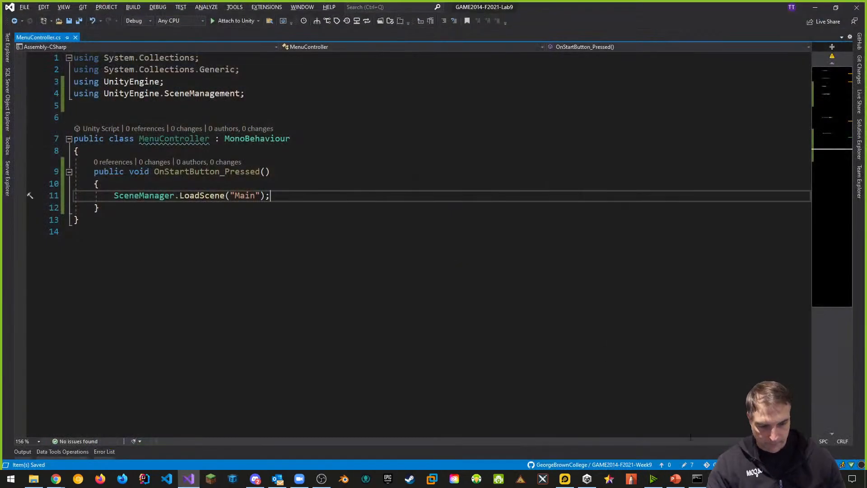
- Switch to Command Prompt, clear its output, and stage all project changes with git add
click(697, 478)
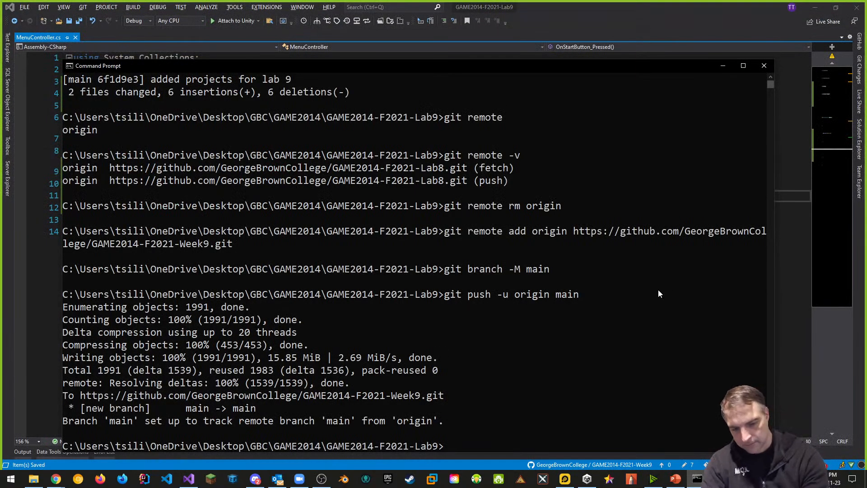
text(cls)
key(Return)
text(git ad)
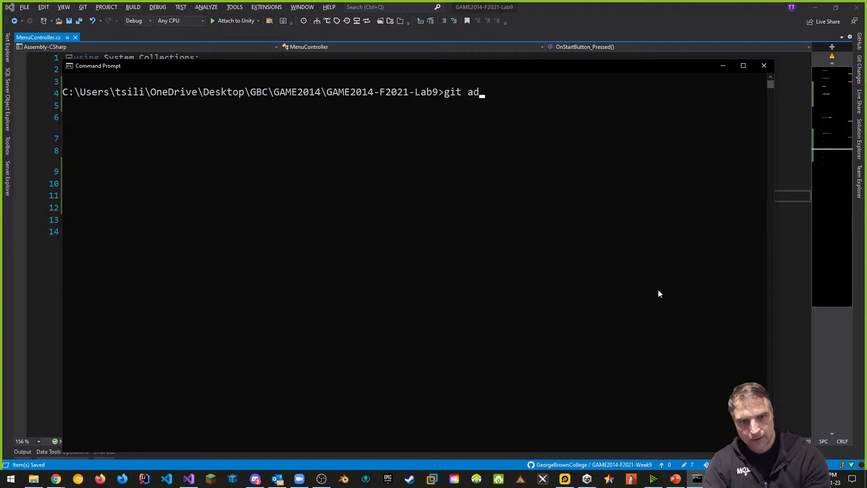
key(BackSpace)
key(BackSpace)
- Commit the staged changes with the message "added simple menu scene" and push them to the remote
text(co)
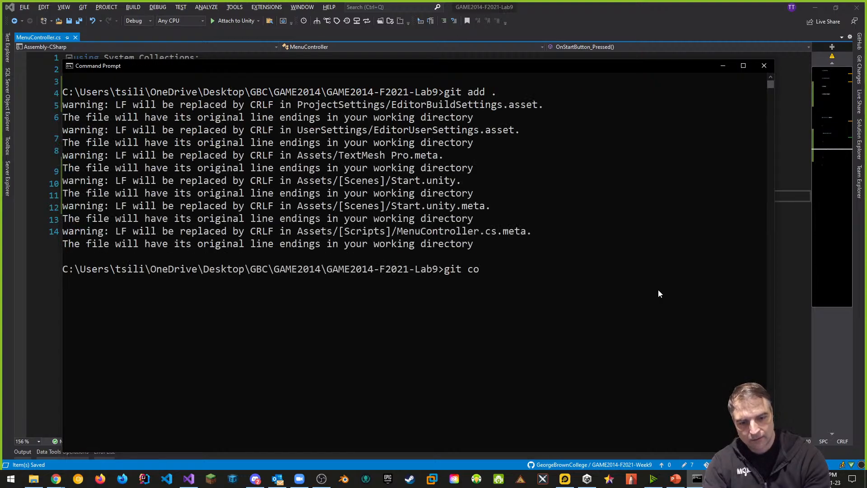
text(mmit -m "adde)
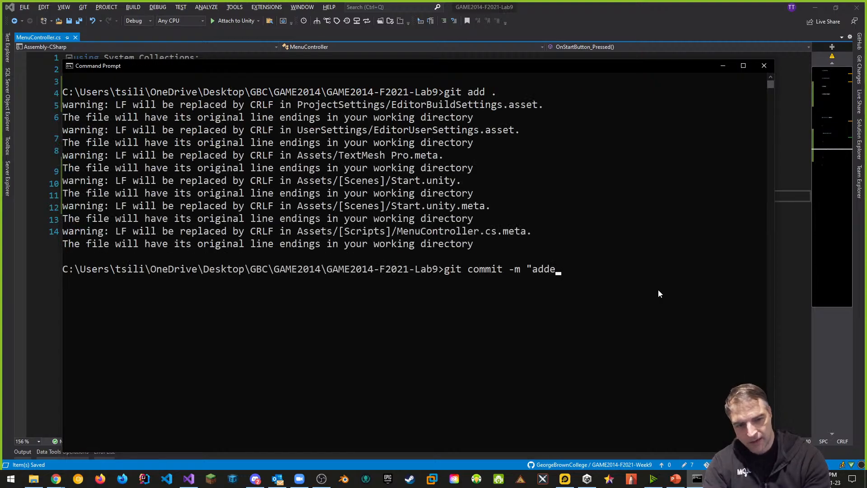
text(d simple men)
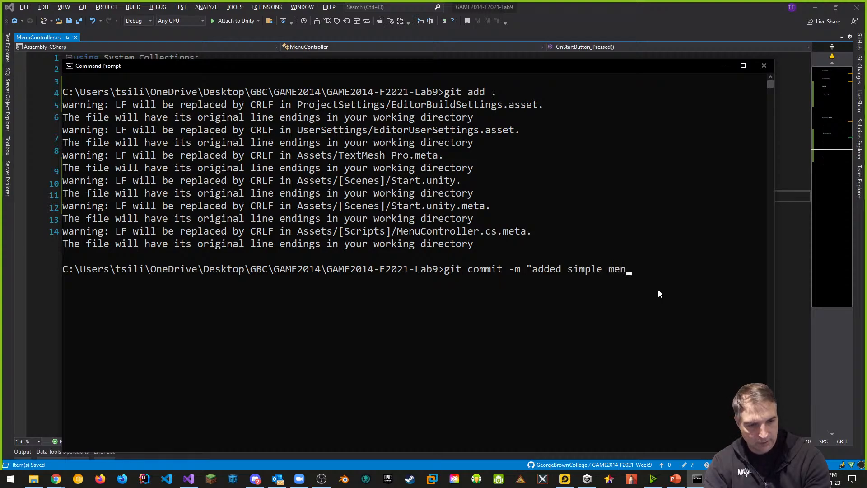
text(u scene")
key(Return)
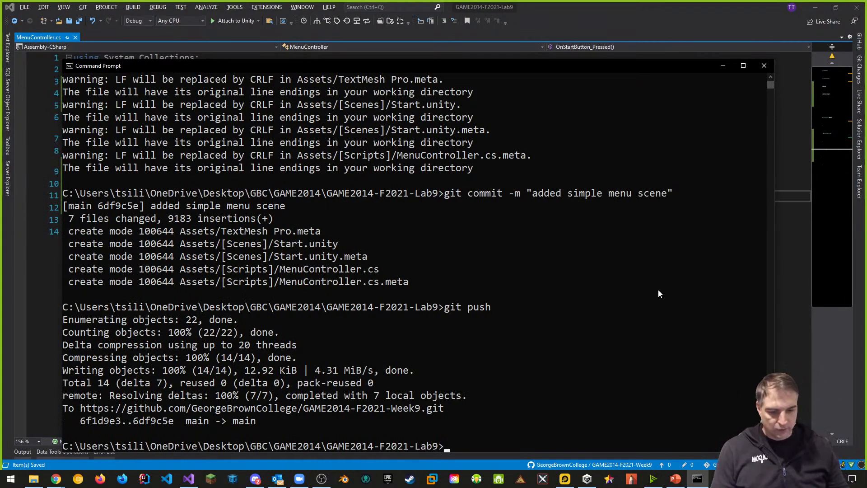
- Reopen the GAME2014-F2021-Lab9 project from Unity Hub and create a folder named Audio in Assets
click(587, 479)
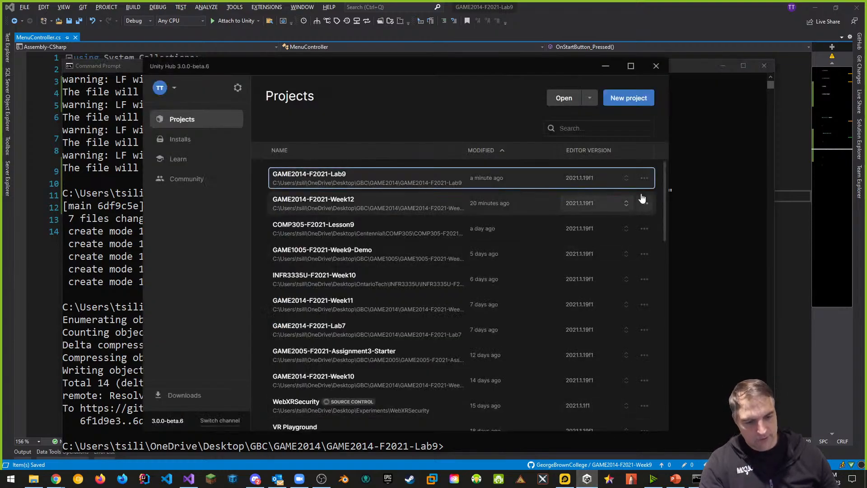
click(357, 183)
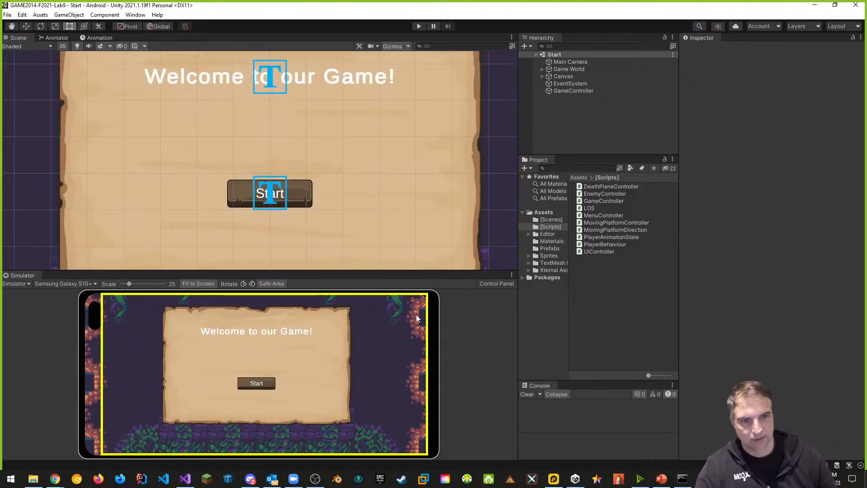
click(543, 212)
right_click(587, 258)
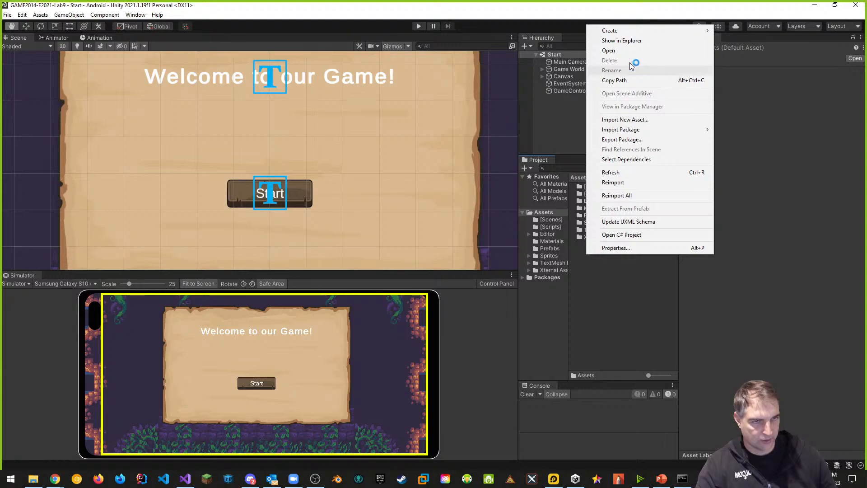
mouse_move(621, 32)
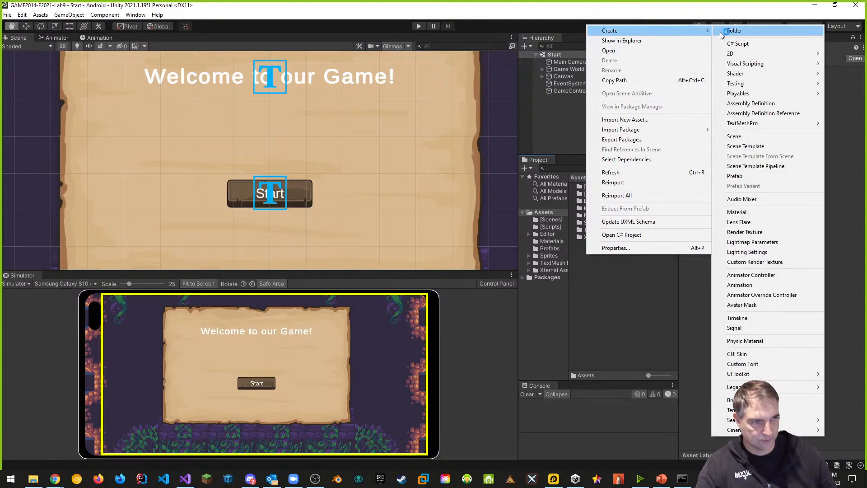
click(720, 32)
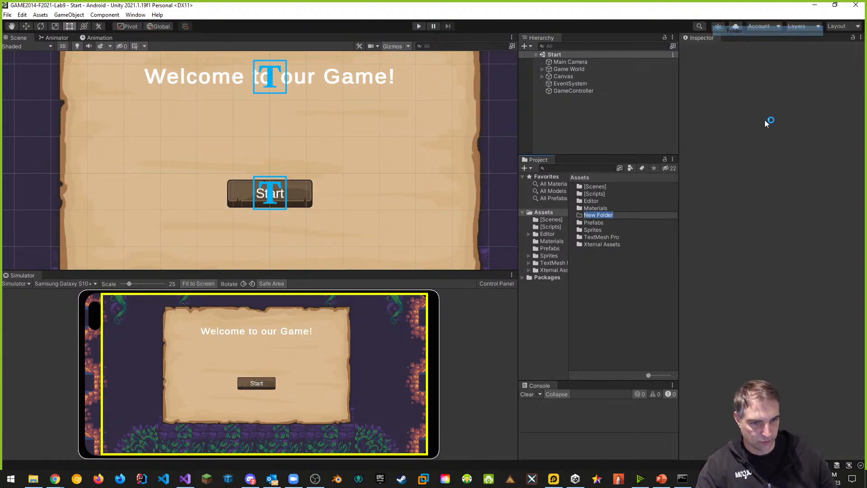
text(Audio)
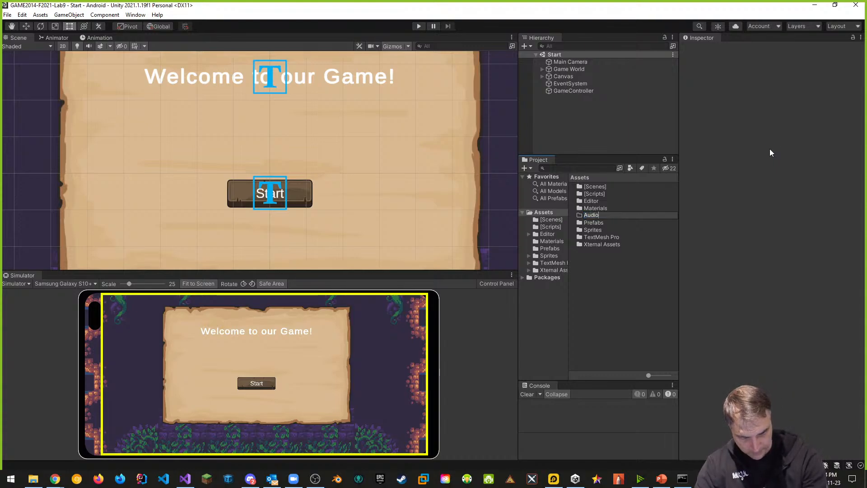
key(Return)
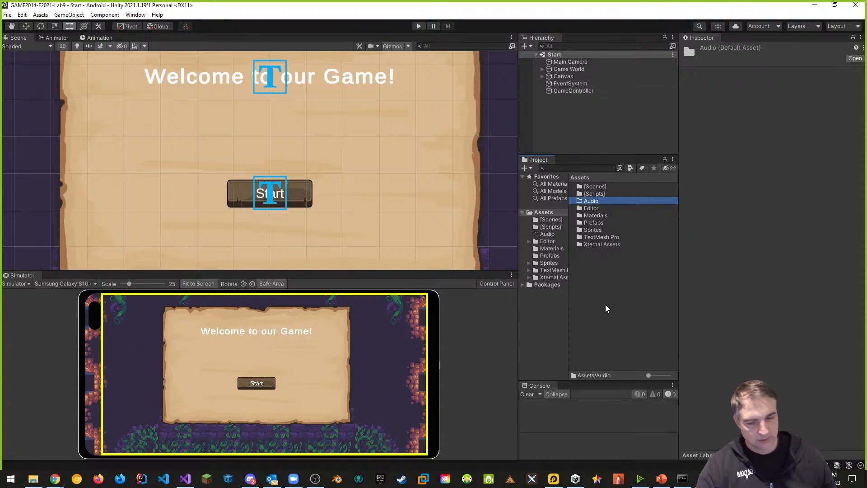
click(621, 297)
- Switch to Chrome and bring up the OpenGameArt search results for platformer soundtrack
key(alt+Tab)
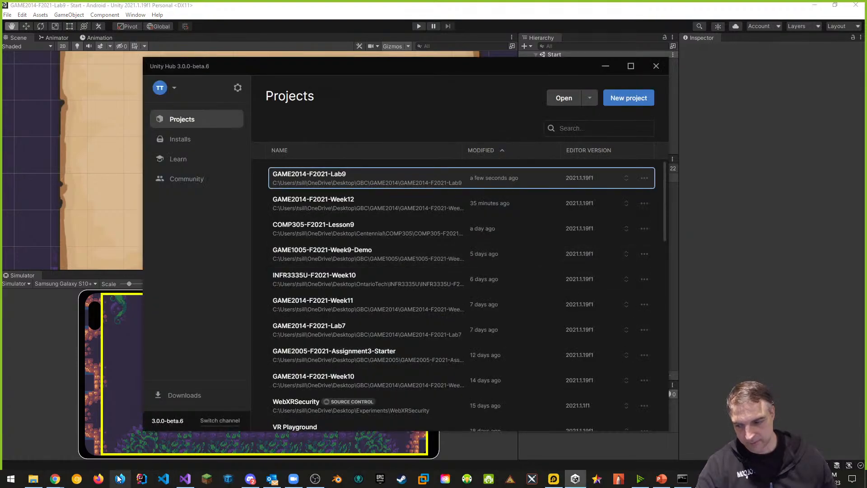
mouse_move(55, 479)
click(54, 446)
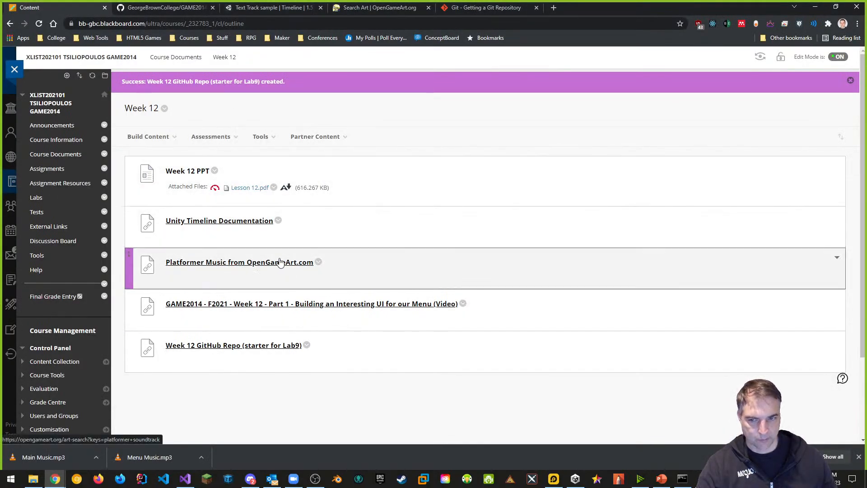
click(399, 13)
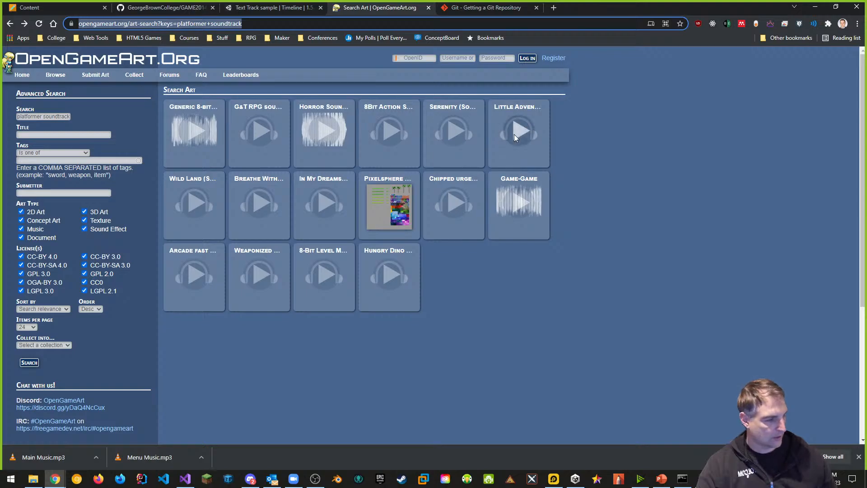
- Preview the Generic 8-bit JRPG Soundtrack, examine its track list and files, and return to the search results
click(192, 132)
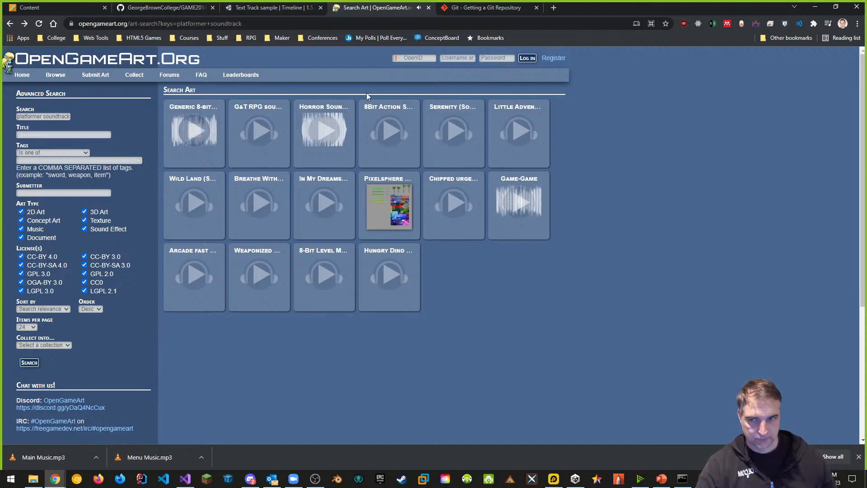
click(195, 132)
click(195, 113)
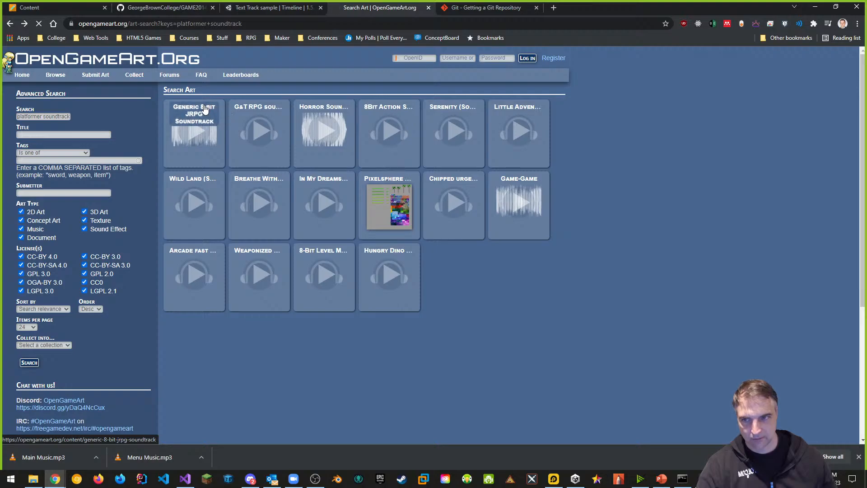
scroll(225, 145, down, 2)
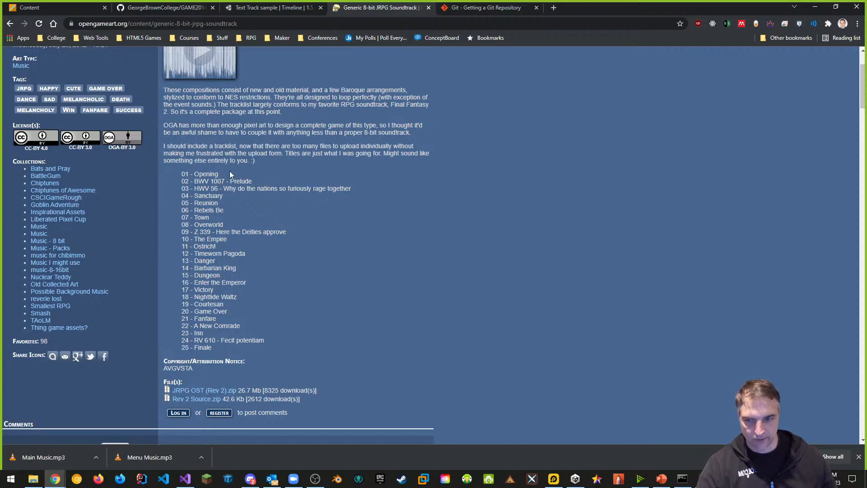
click(10, 24)
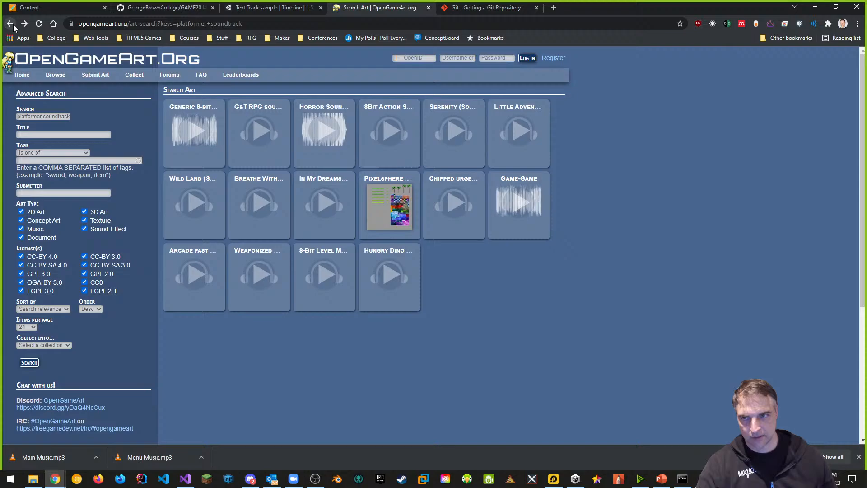
- Preview the G&T RPG soundtrack, examine its page and track listing, and return to the search results
click(262, 131)
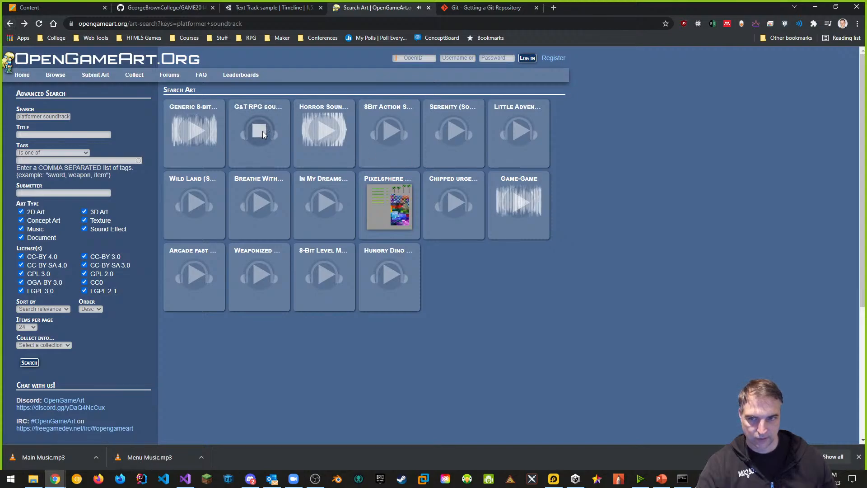
click(263, 109)
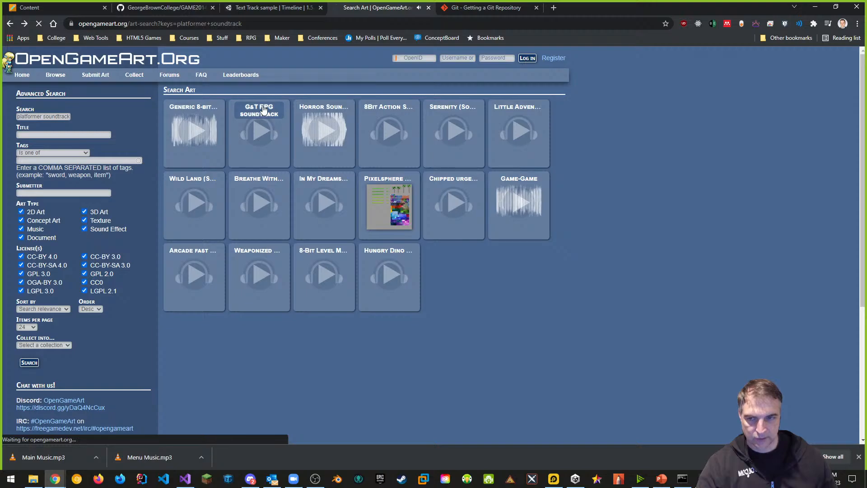
scroll(266, 293, down, 3)
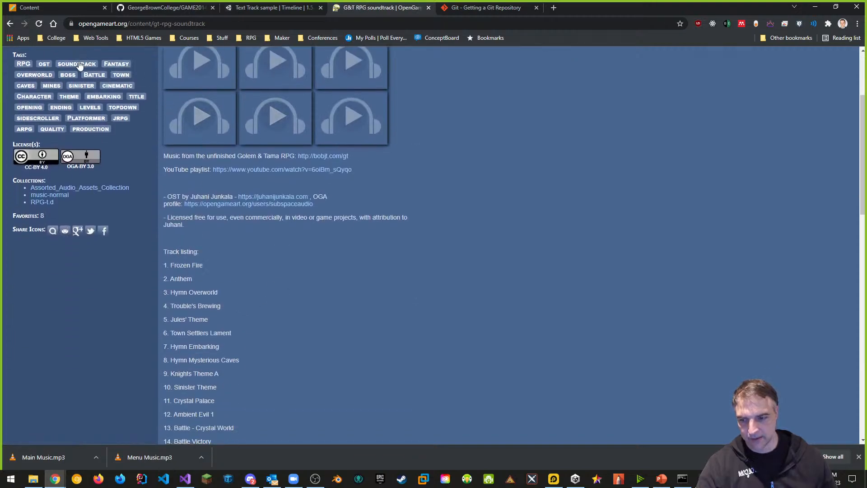
click(9, 23)
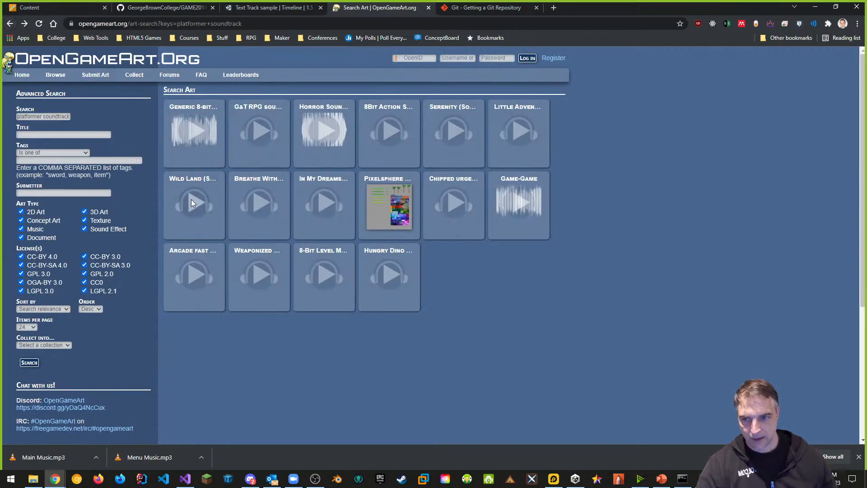
- Preview the Arcade fast flow Sound and check its page, then replay the G&T RPG soundtrack preview from the search results
click(198, 273)
click(203, 256)
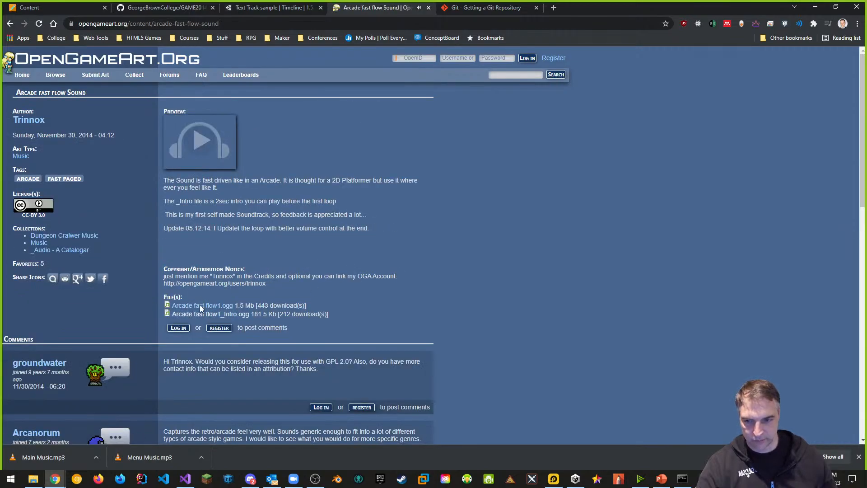
click(12, 24)
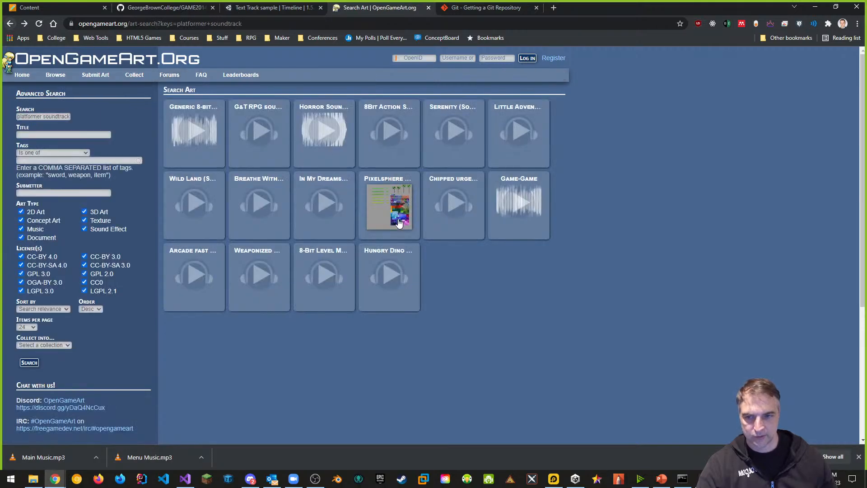
click(261, 132)
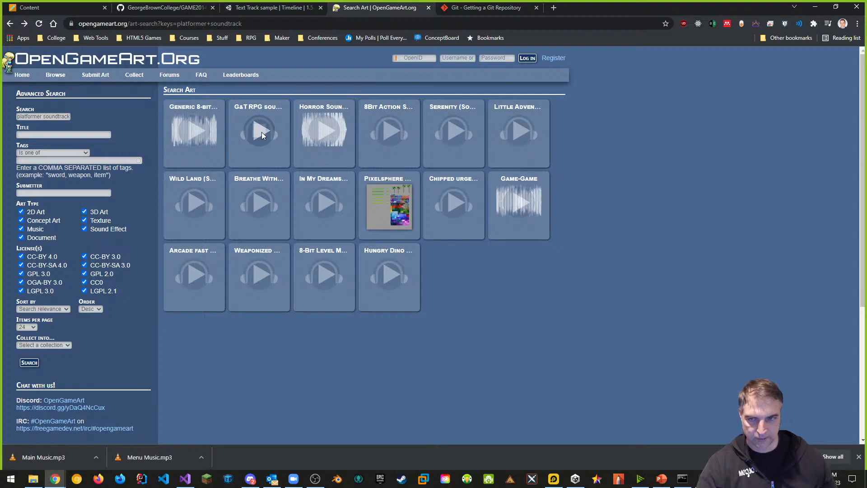
click(261, 132)
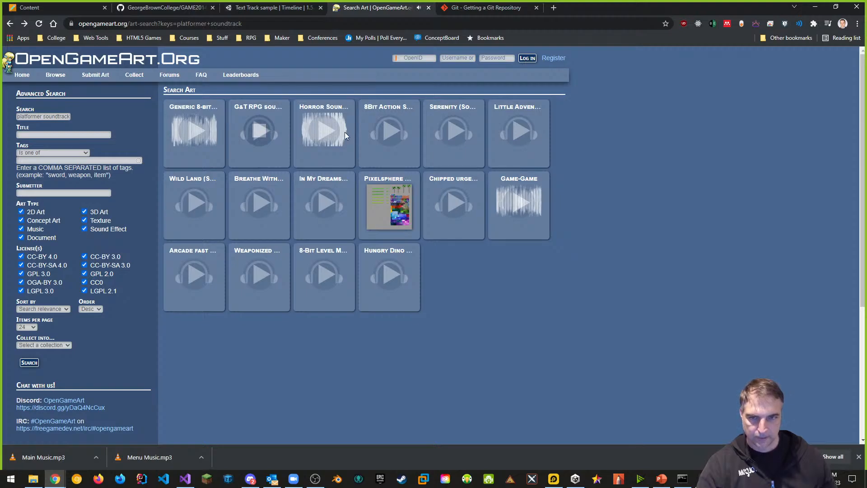
- Open the 8Bit Action Soundtrack page from the search results and examine its track previews and file list
click(390, 110)
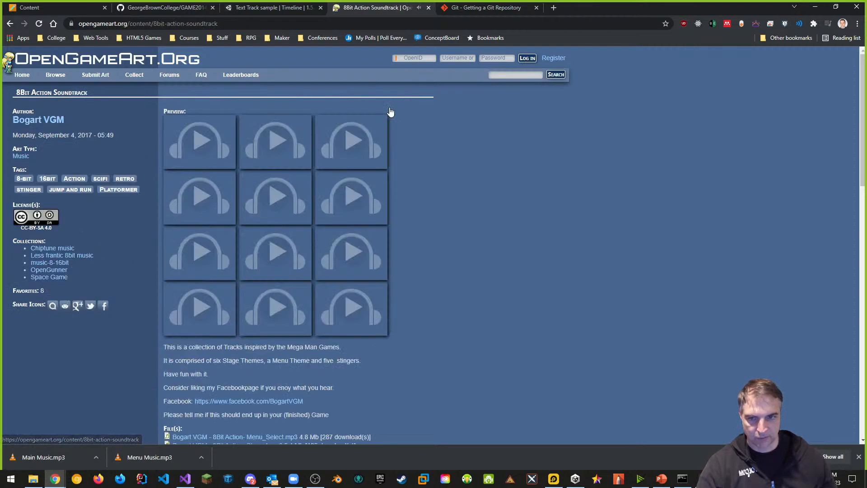
scroll(423, 247, down, 2)
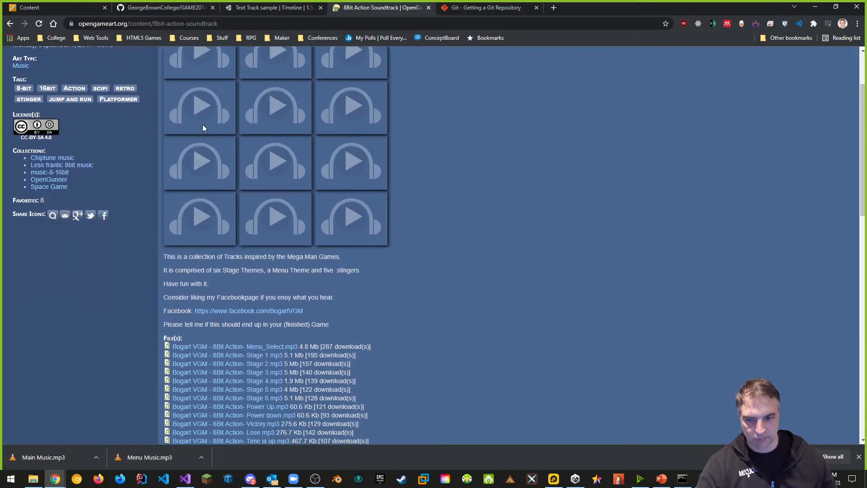
scroll(370, 208, down, 3)
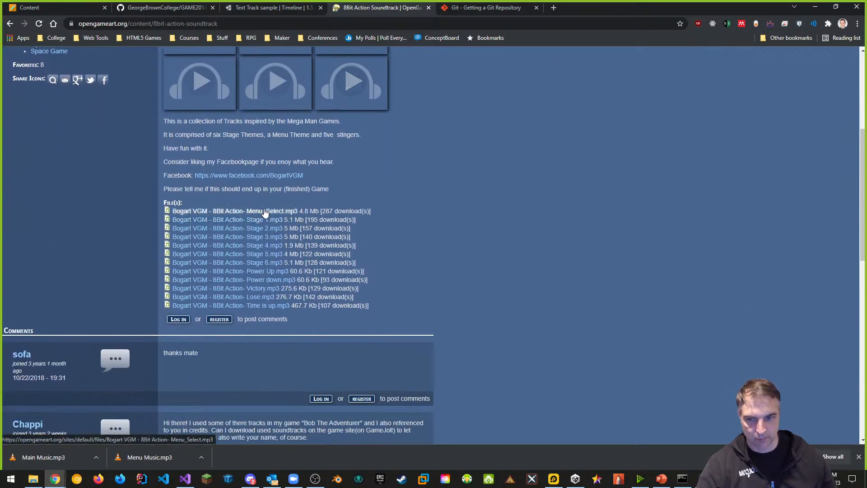
scroll(459, 190, up, 4)
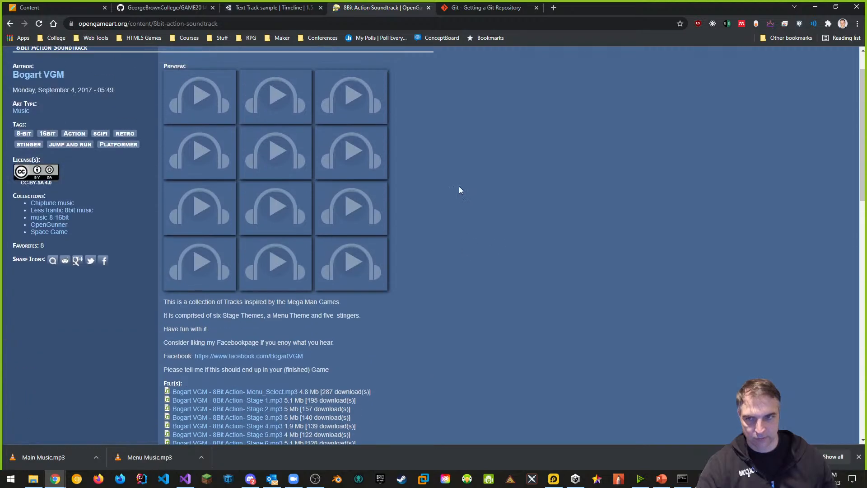
- Listen to the first five track previews of the 8Bit Action Soundtrack and compare them with the listed files
click(198, 96)
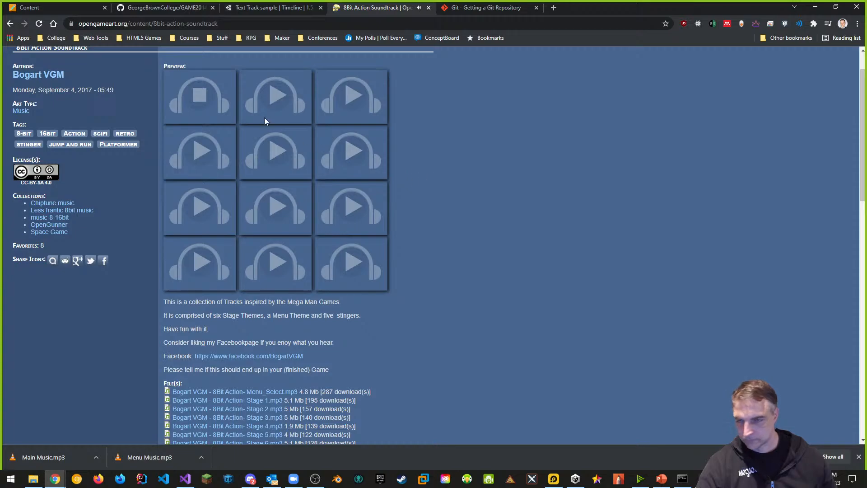
click(204, 97)
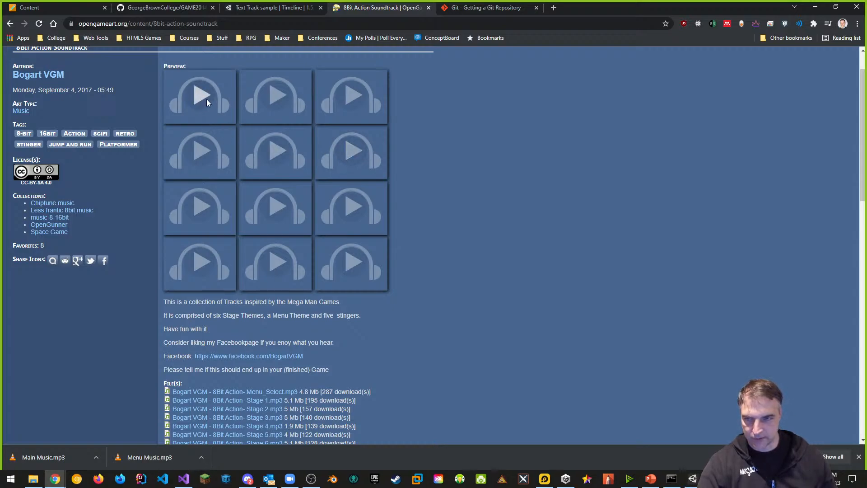
scroll(443, 229, down, 2)
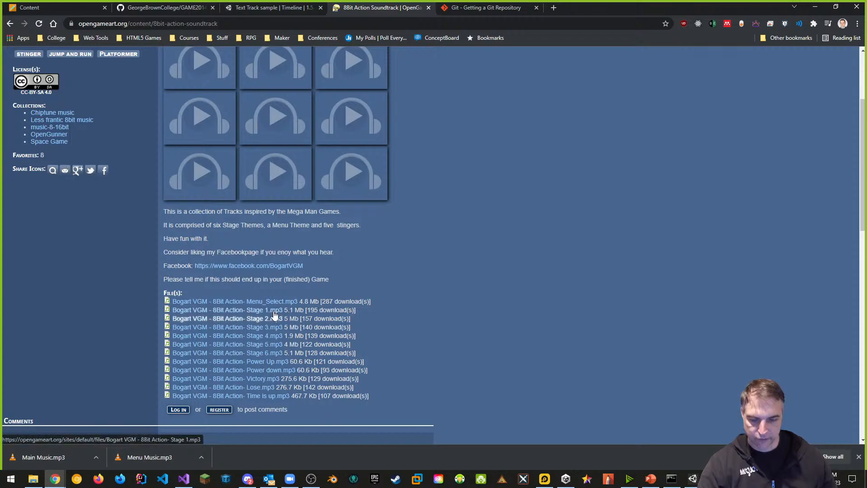
scroll(387, 313, up, 2)
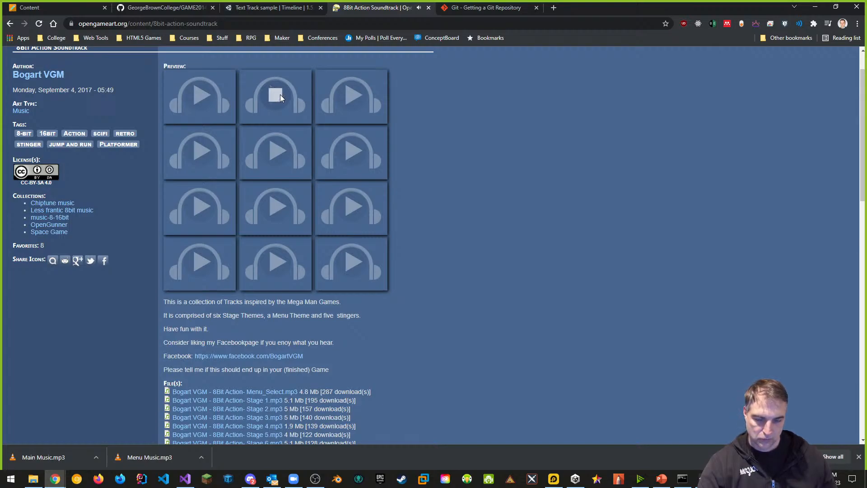
click(280, 94)
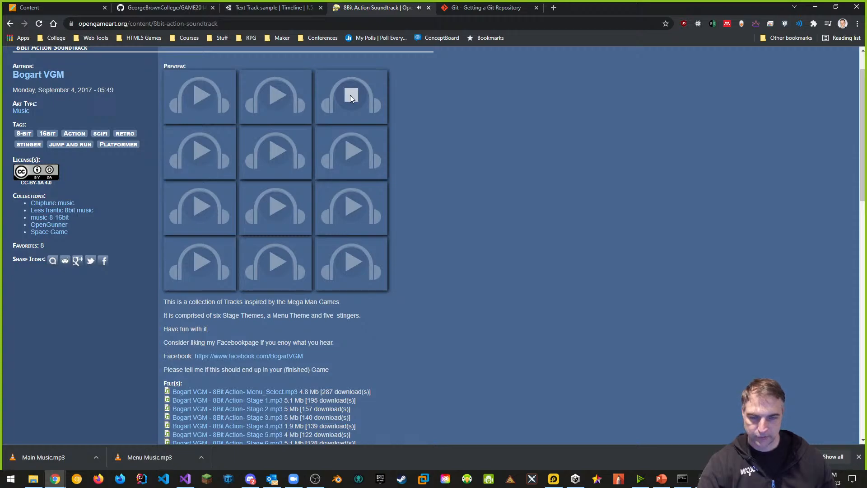
click(351, 96)
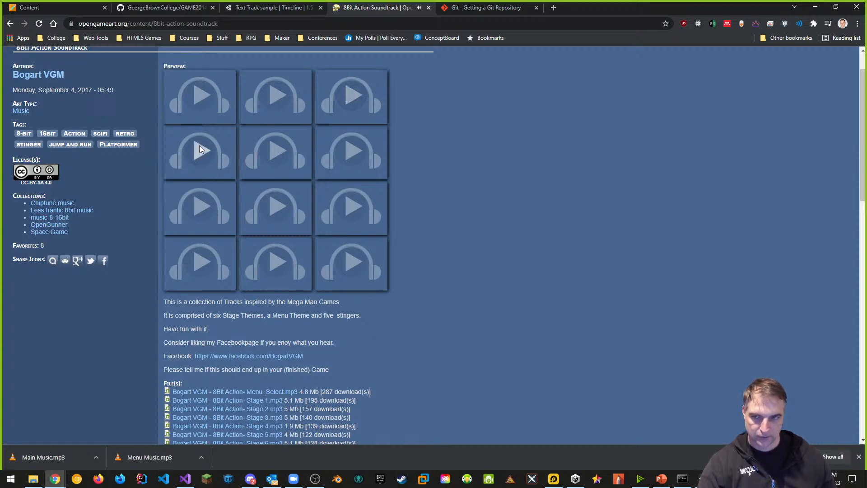
click(200, 150)
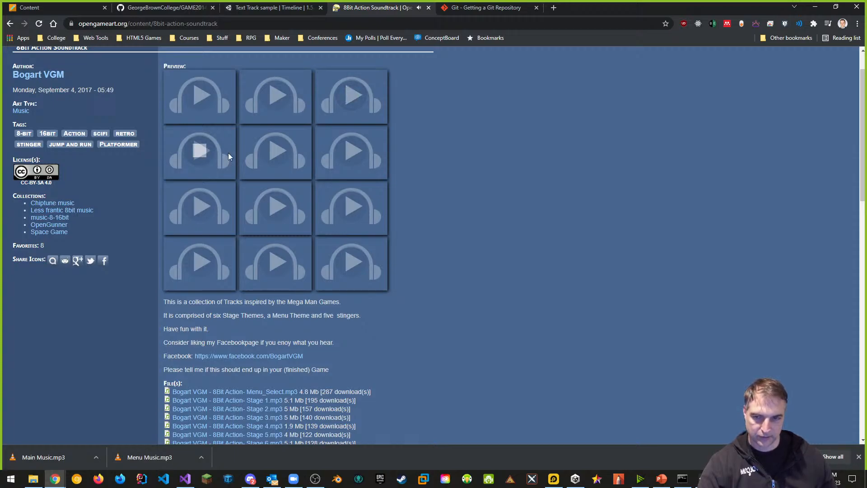
click(275, 150)
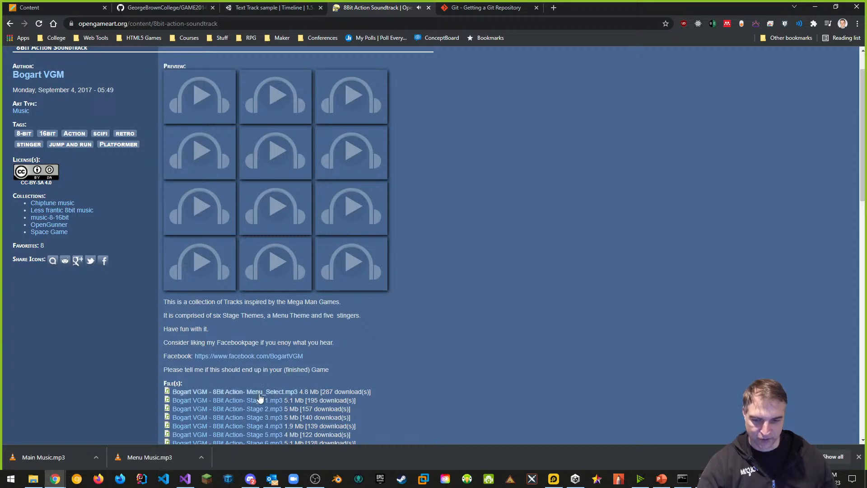
- Start downloading the 8Bit Action Menu_Select.mp3 file and choose the GAME2014-F2021-Lab9 project's Assets > Audio folder as its destination
scroll(394, 329, down, 2)
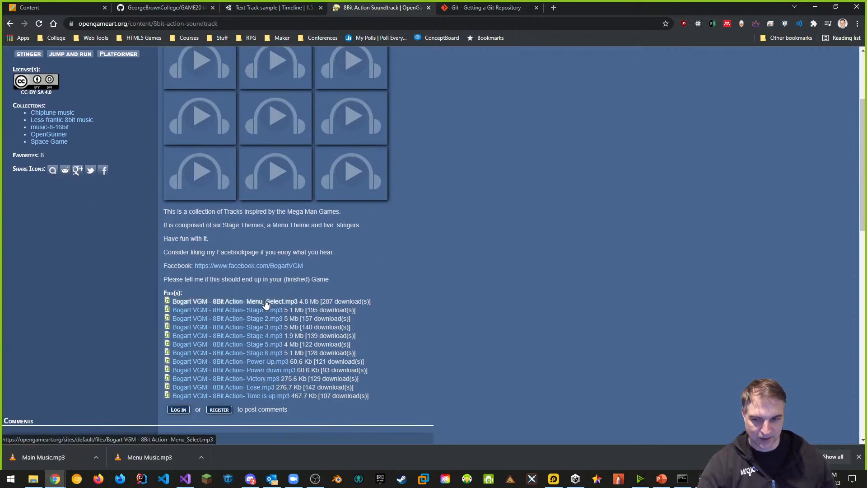
click(265, 302)
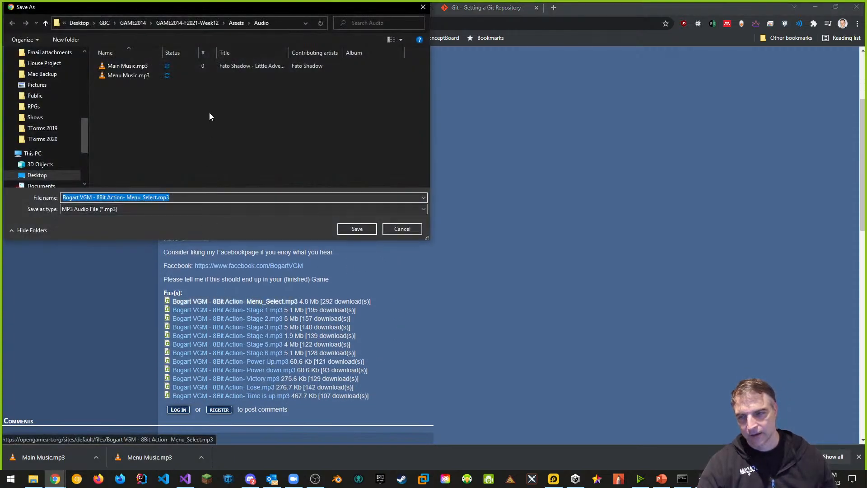
click(132, 22)
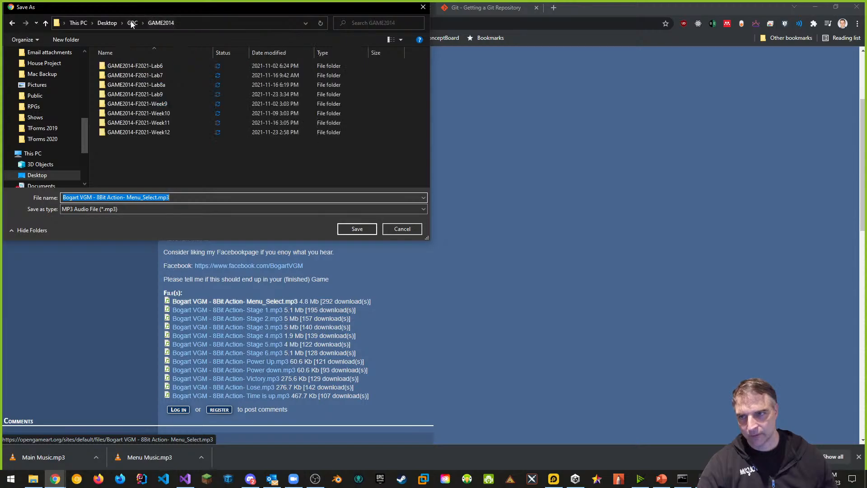
double_click(159, 94)
double_click(114, 87)
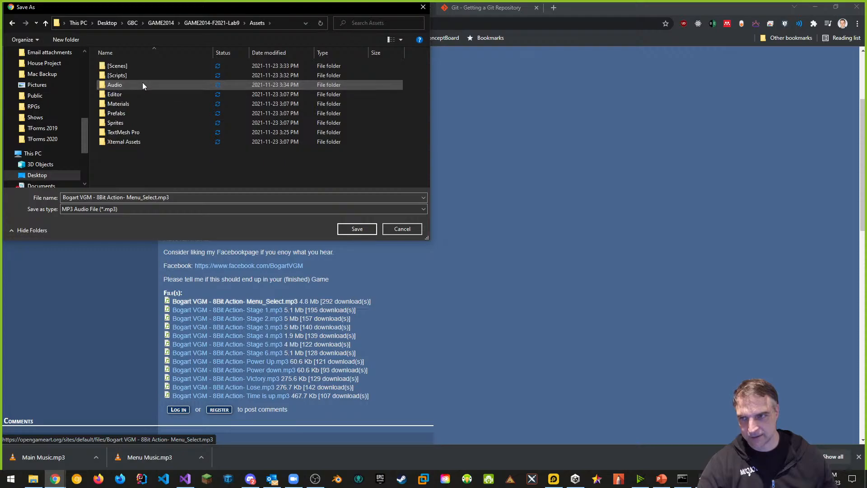
double_click(110, 85)
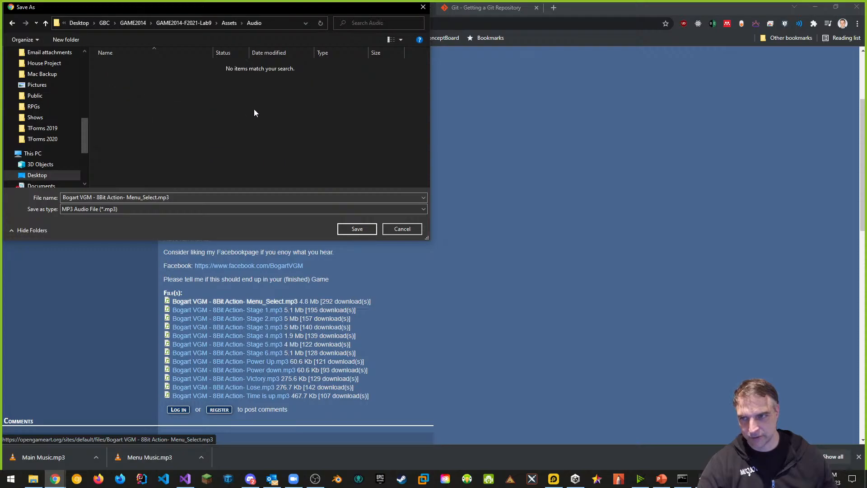
- Name the download Menu Music.mp3 and save it
click(155, 197)
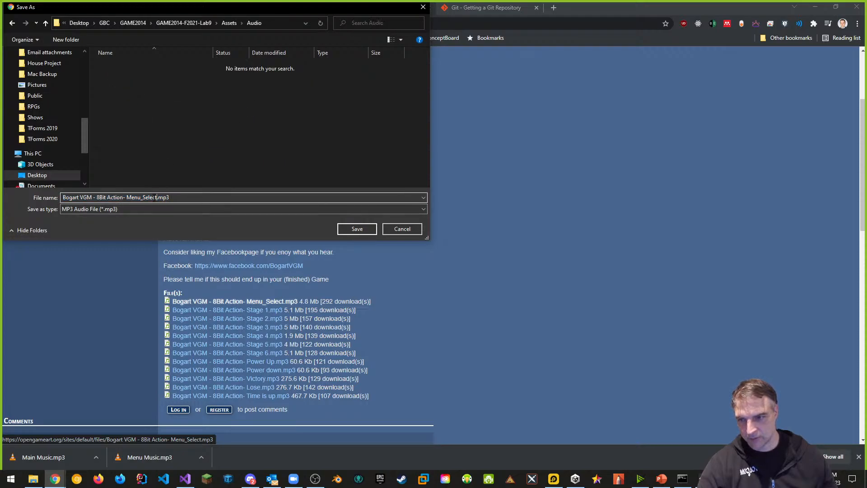
key(shift+Home)
text(Menu)
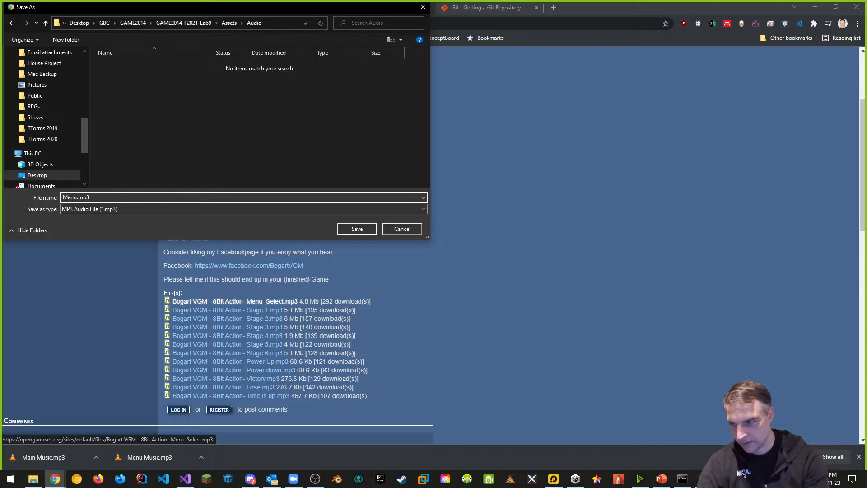
text( Music)
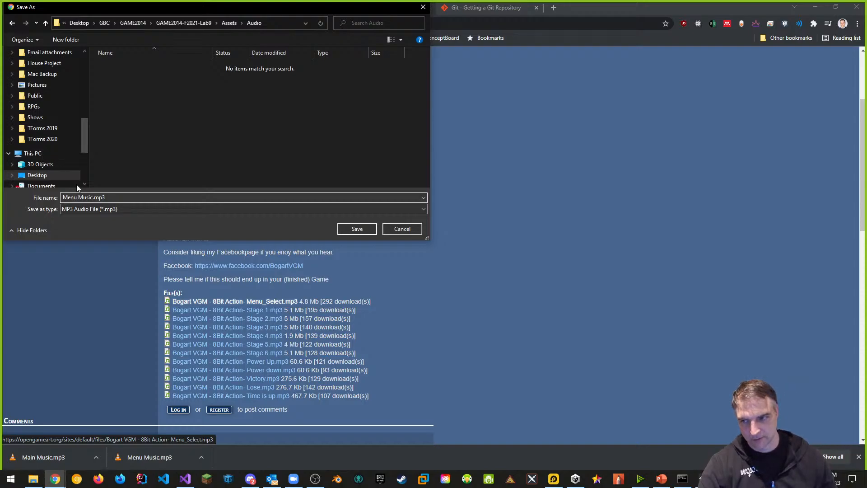
click(357, 228)
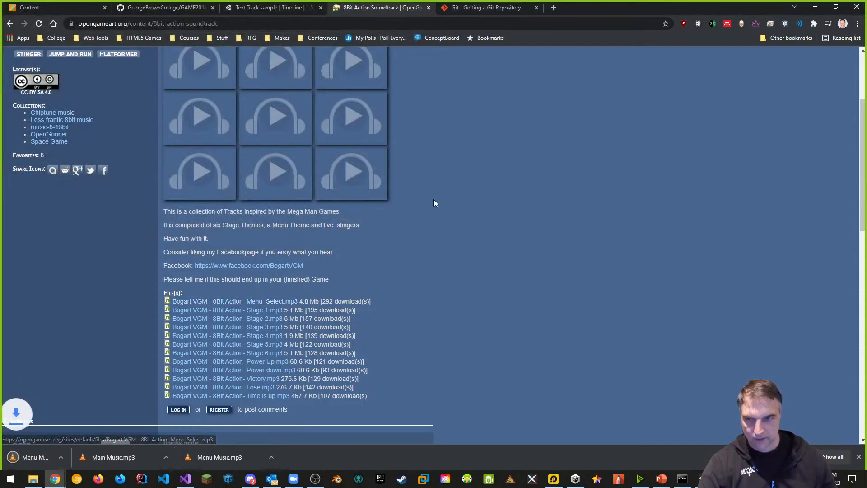
- Return to the search results, preview the Little Adventure soundtrack and open its page
click(10, 24)
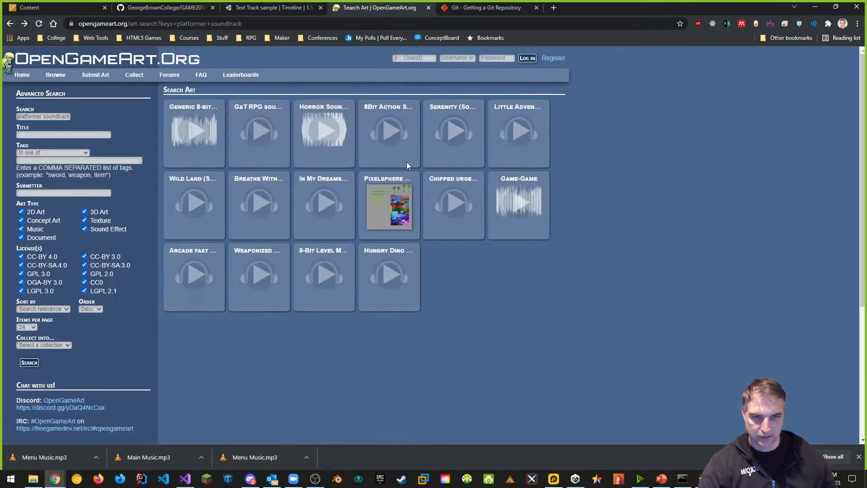
click(522, 133)
click(523, 112)
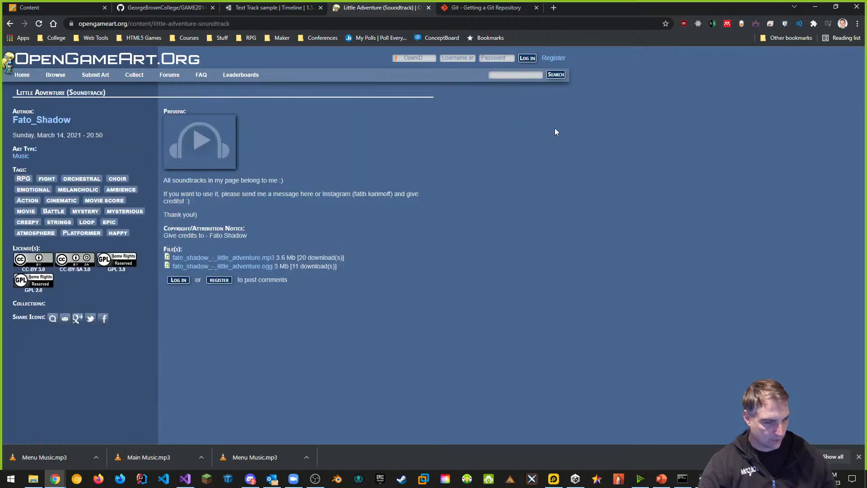
- Download fato_shadow_-_little_adventure.mp3 into the project's Audio folder as Level 1 Music.mp3 and dismiss the downloads bar
click(240, 258)
click(152, 197)
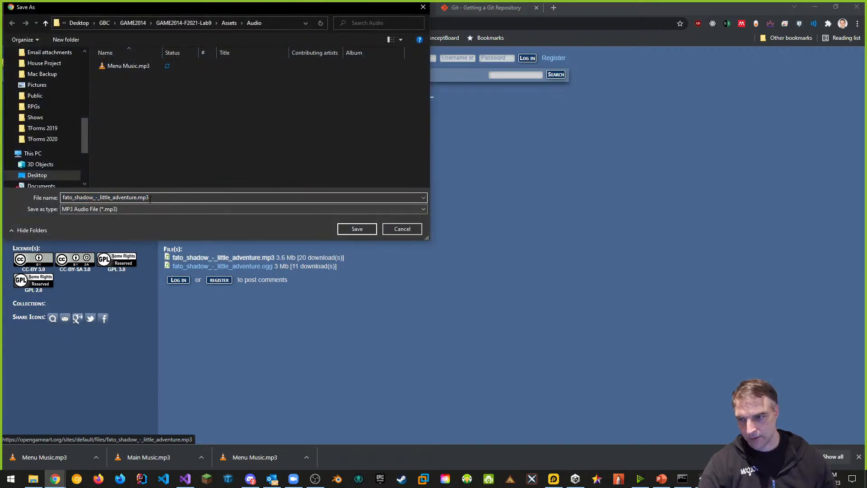
drag(131, 197, 62, 197)
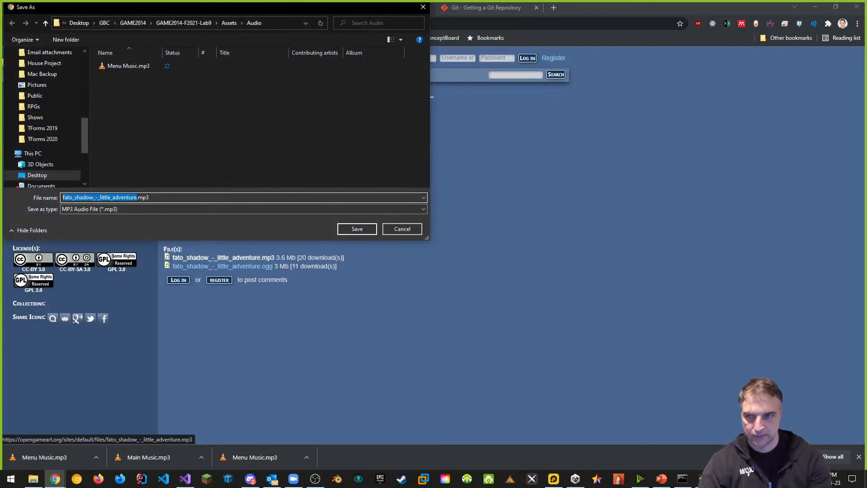
text(Level)
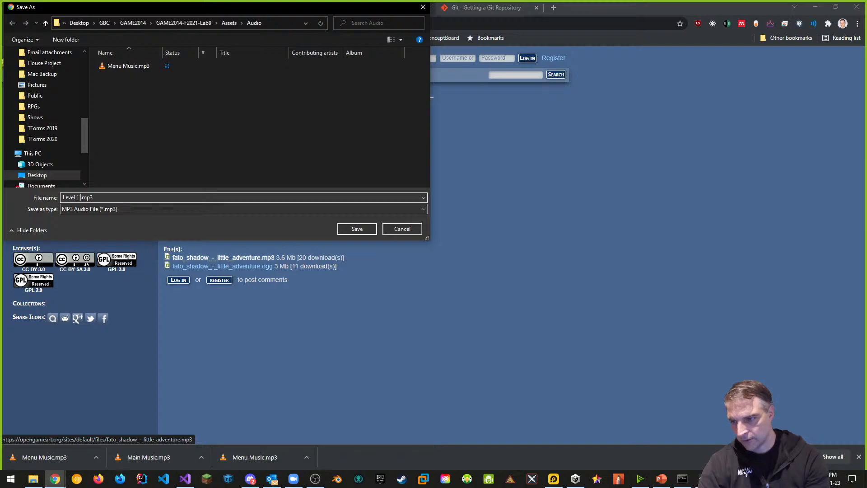
text( 1 Music)
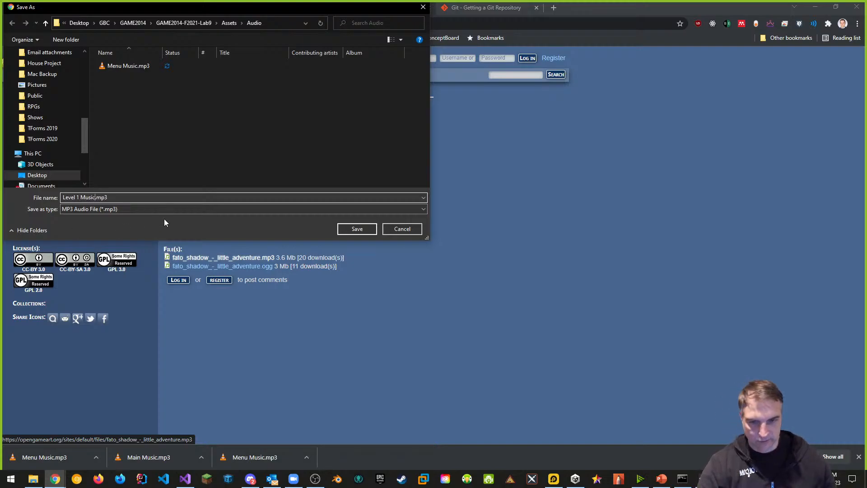
click(359, 227)
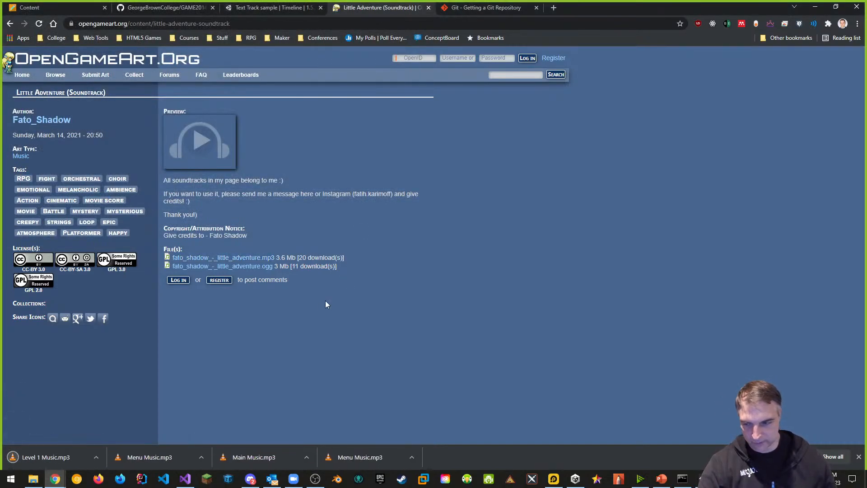
key(alt+Tab)
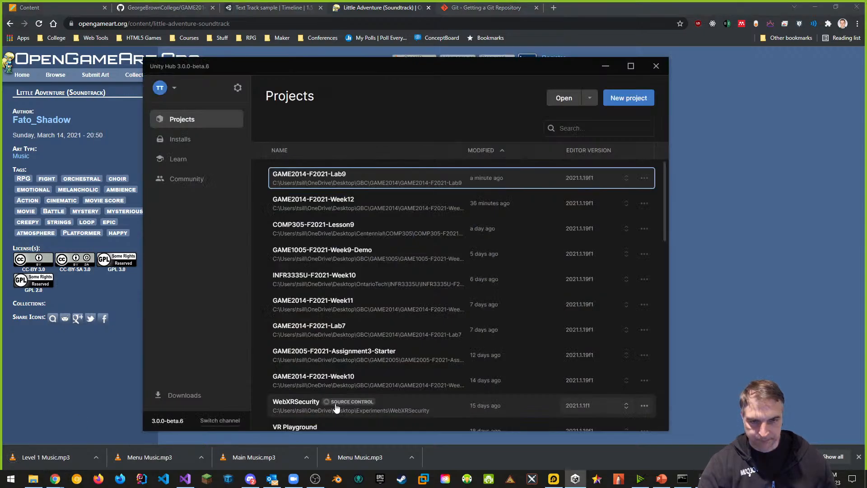
key(alt+Tab)
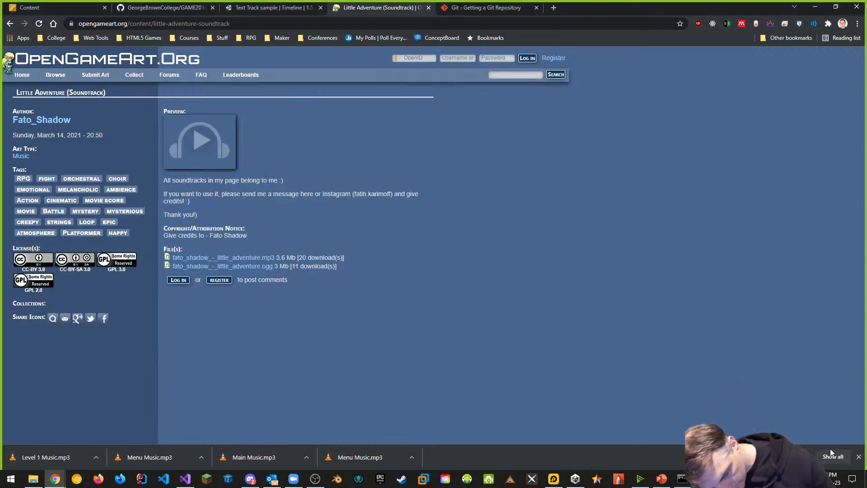
click(858, 456)
- Switch to the Unity editor and add an Audio Source component to the Start scene's GameController
key(alt+Tab)
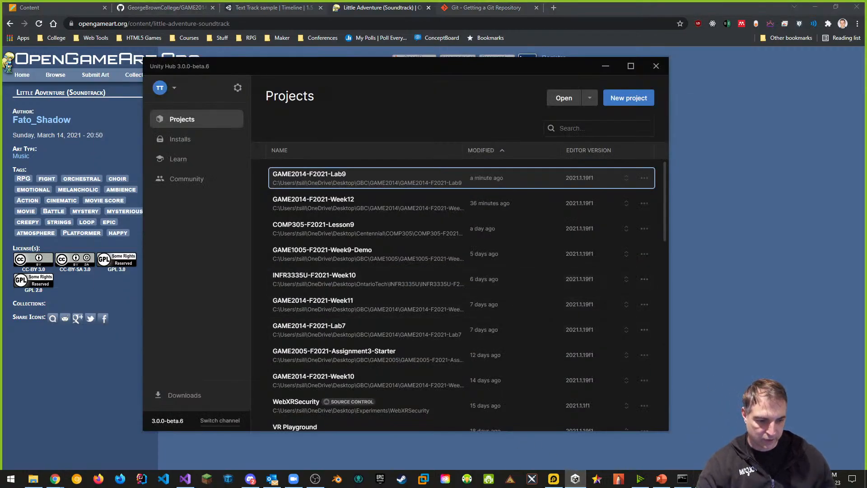
key(alt+Tab)
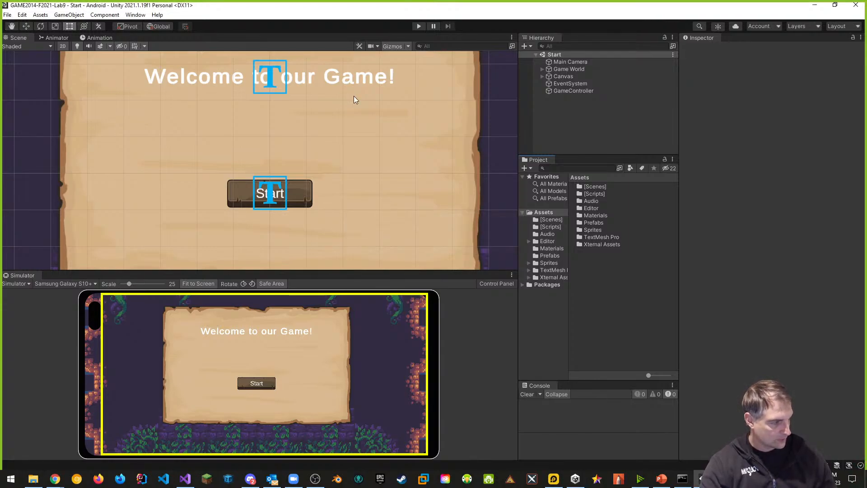
click(568, 89)
click(781, 143)
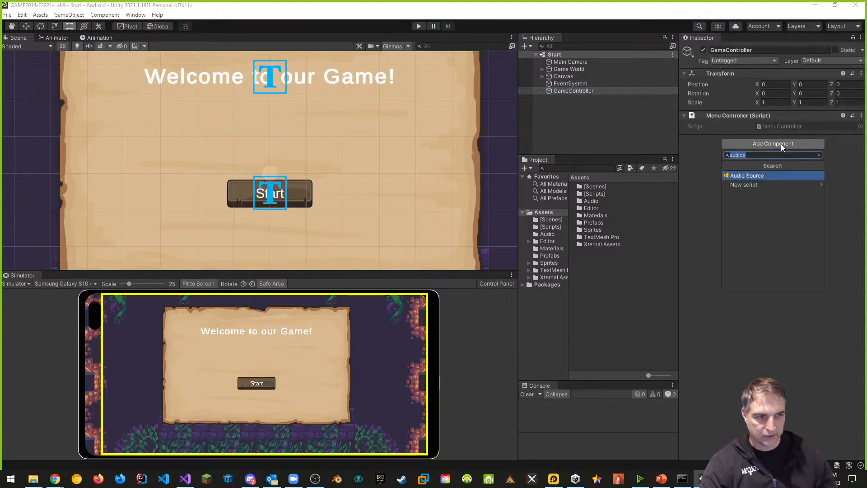
text(Audi)
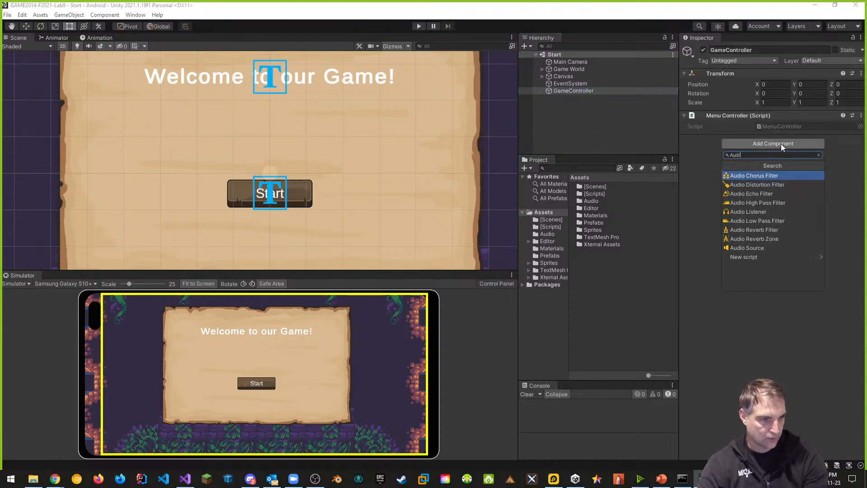
text(o sou)
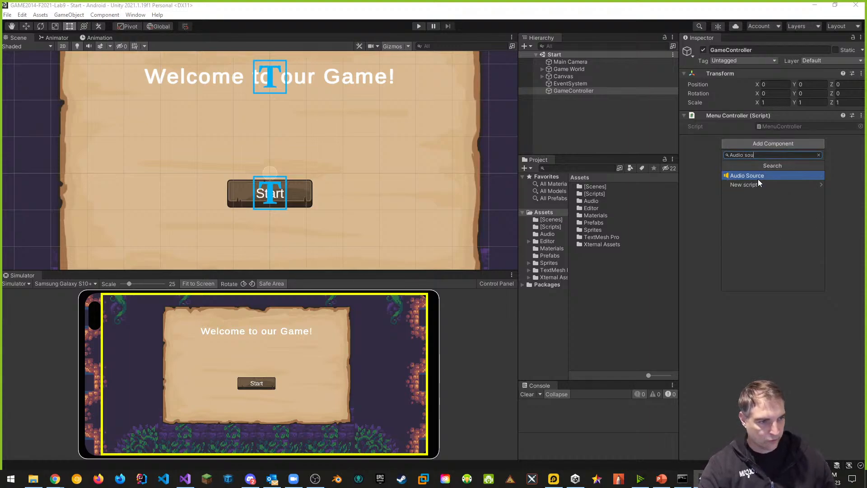
click(758, 177)
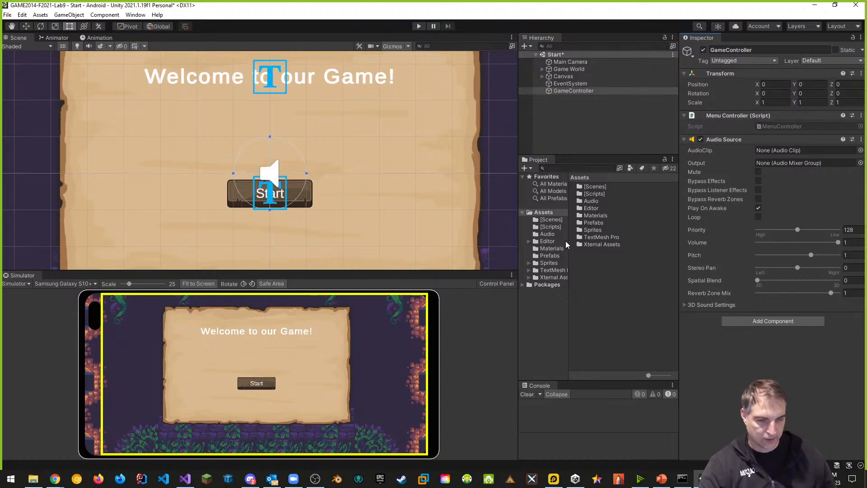
- Assign the Menu Music clip from the Audio folder to the GameController's Audio Source and save the Start scene
click(547, 234)
drag(605, 194, 784, 150)
click(640, 223)
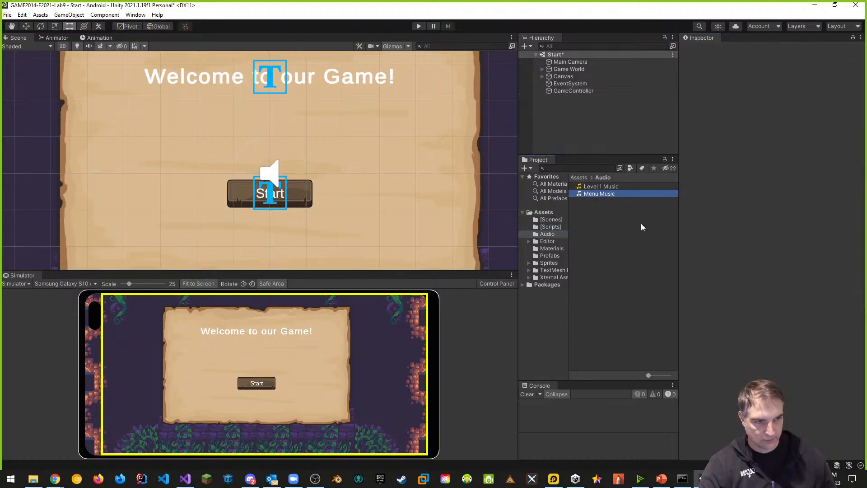
key(ctrl+s)
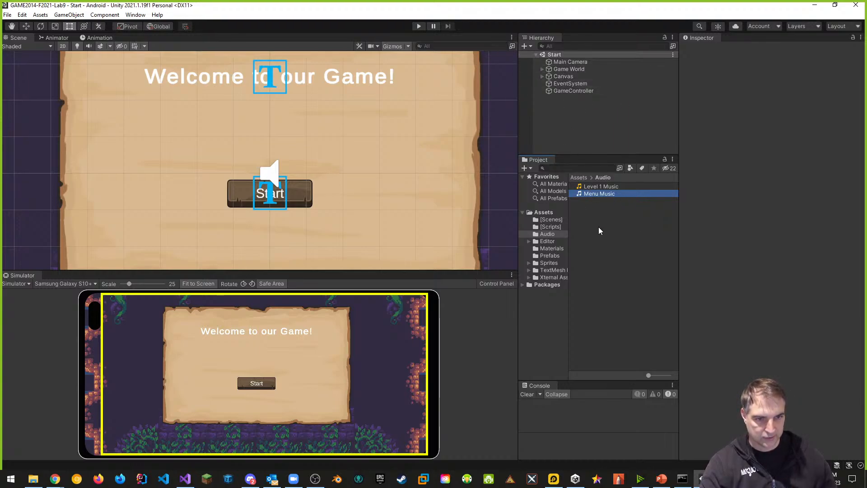
- Open the Main scene and add an Audio Source component to its GameController
click(551, 219)
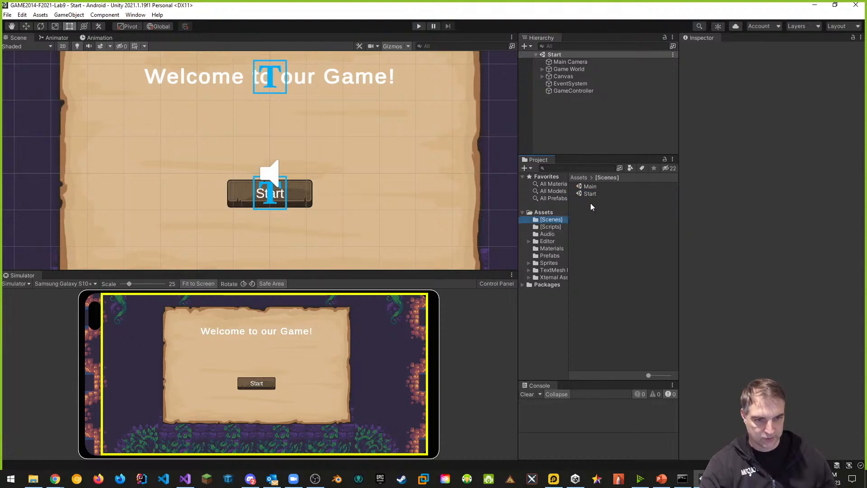
double_click(589, 187)
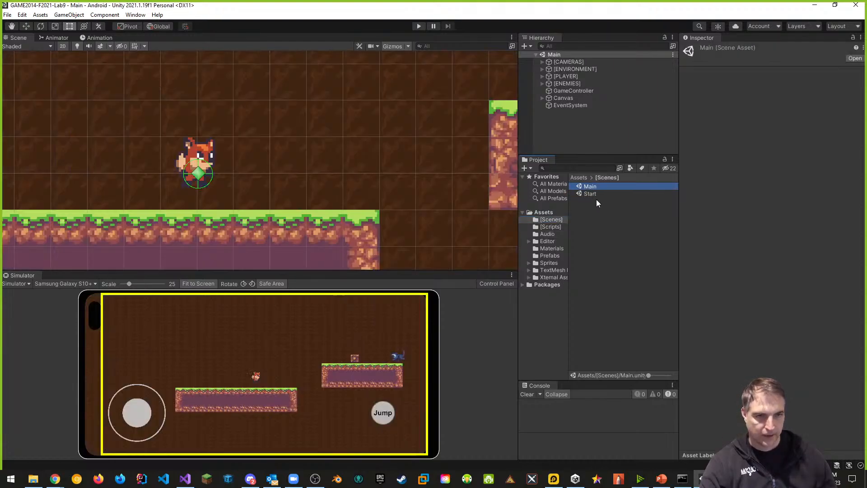
double_click(576, 91)
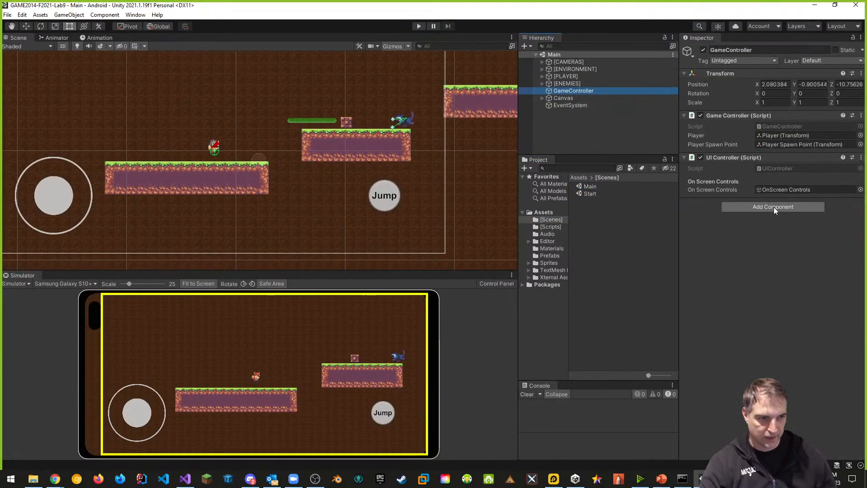
click(773, 207)
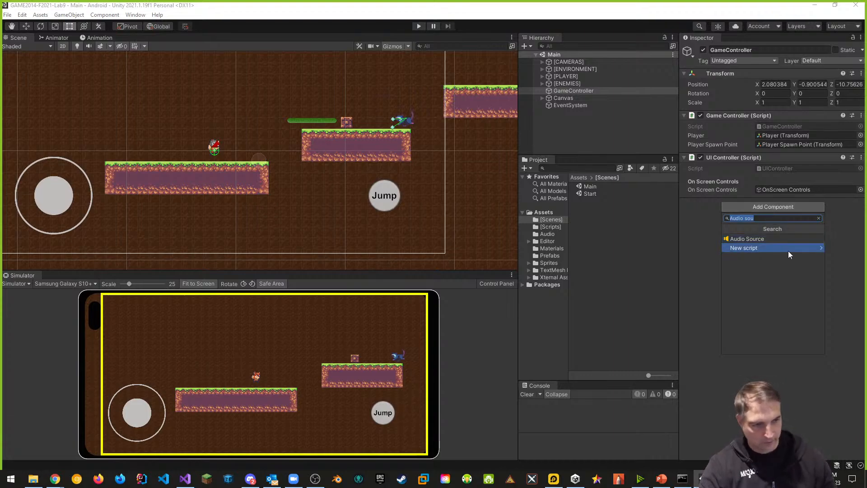
click(766, 239)
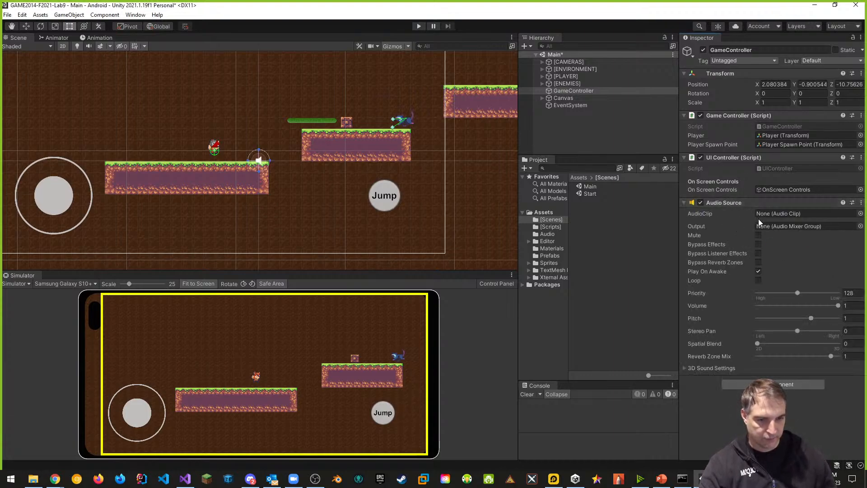
- Assign the Level 1 Music clip from the Audio folder to the Audio Source on Main's GameController
click(548, 235)
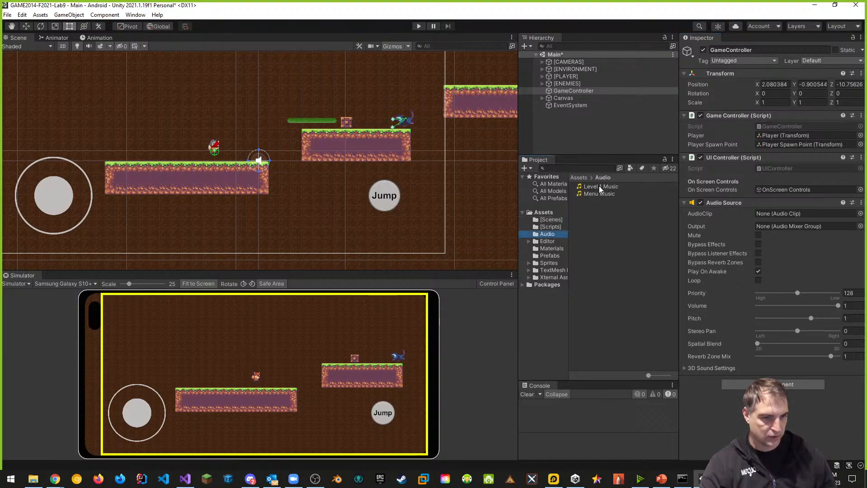
drag(608, 185, 774, 215)
click(646, 186)
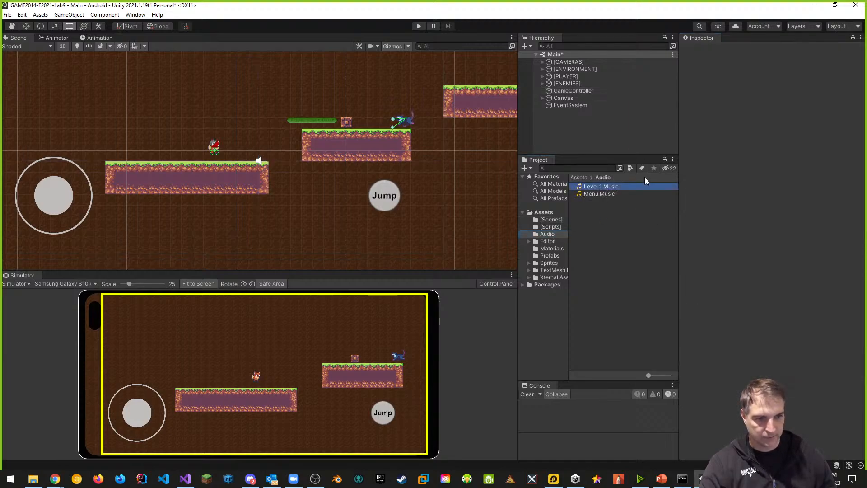
- Reopen the Start scene from the Scenes folder, saving the modified Main scene
click(548, 220)
double_click(588, 193)
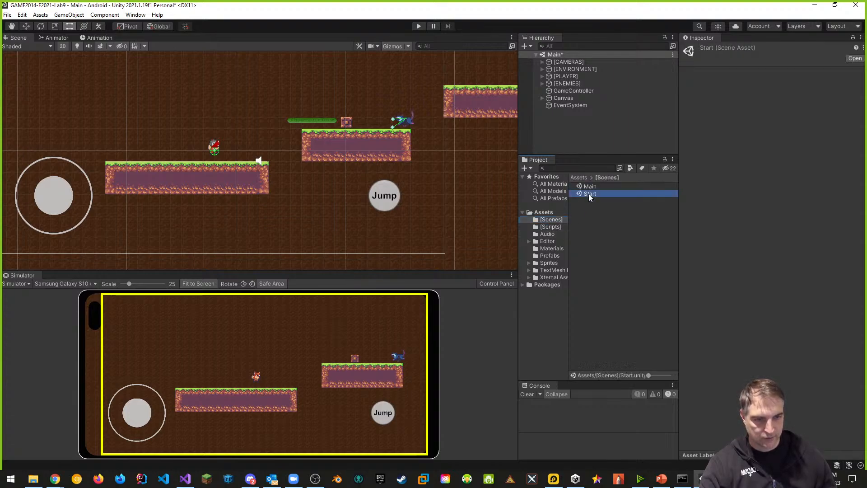
click(421, 258)
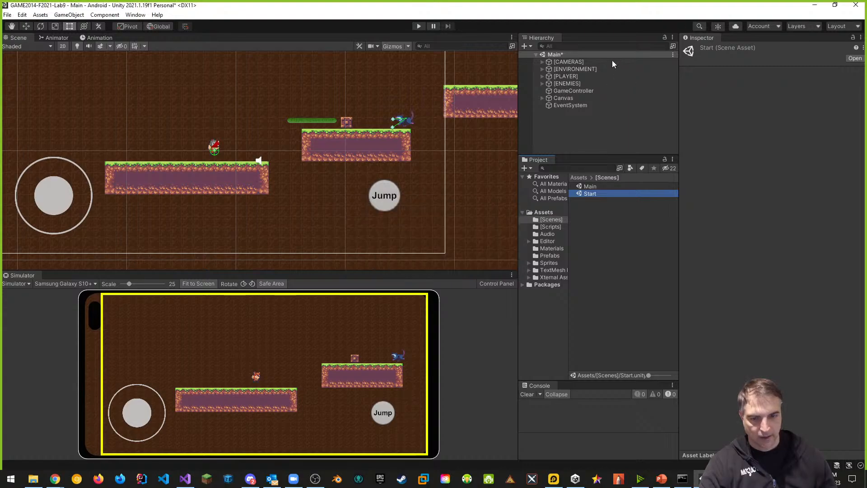
- Play-test the game from the Start scene through its Start button into the Main level, and stop play mode
click(419, 26)
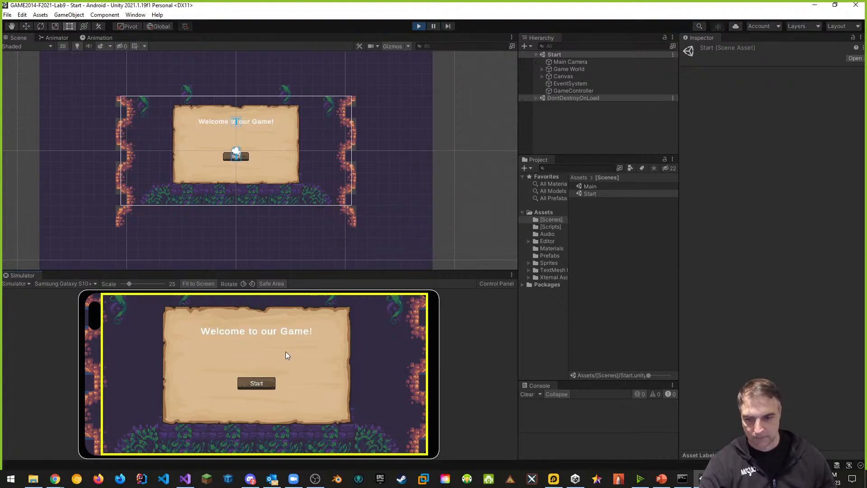
click(261, 385)
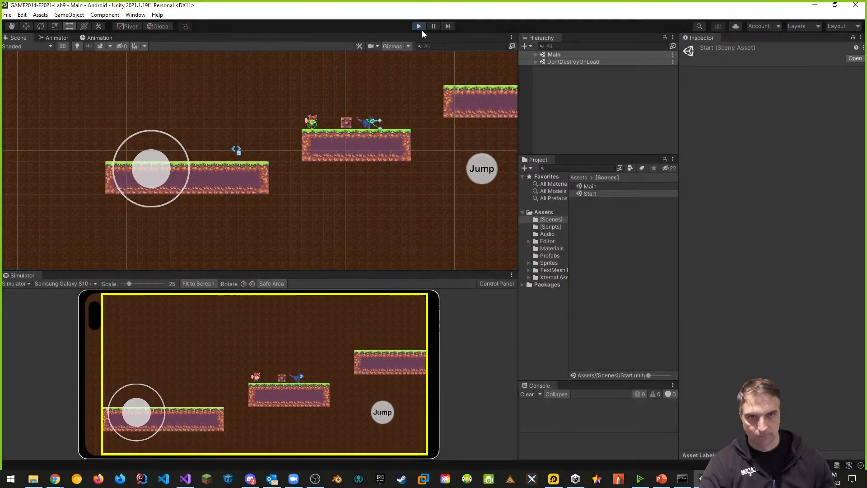
click(418, 27)
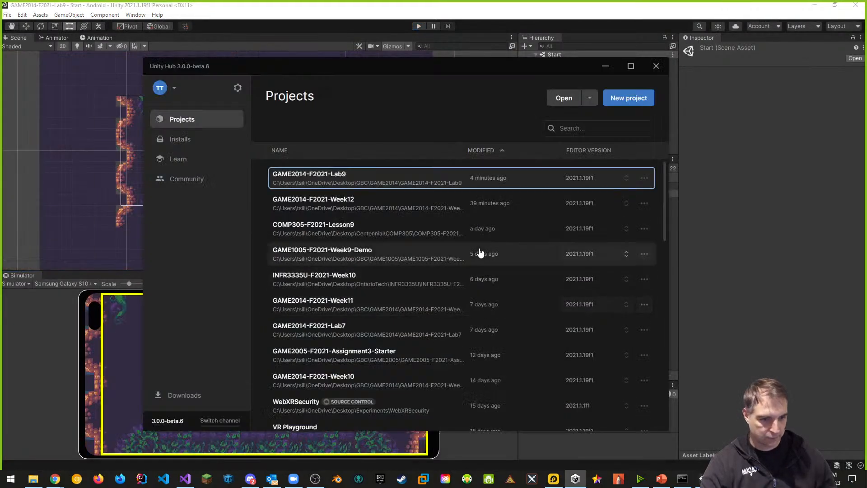
- Switch to Chrome and search Google for chiptone in a new tab
key(alt+Tab)
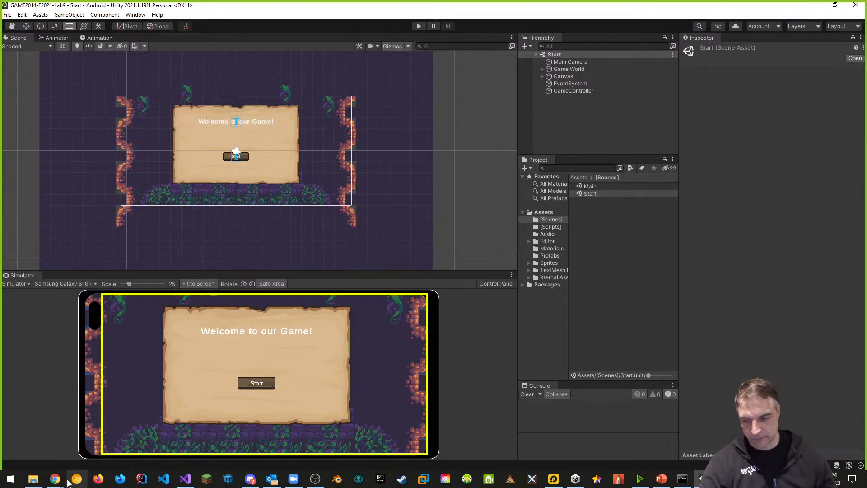
mouse_move(55, 479)
click(74, 446)
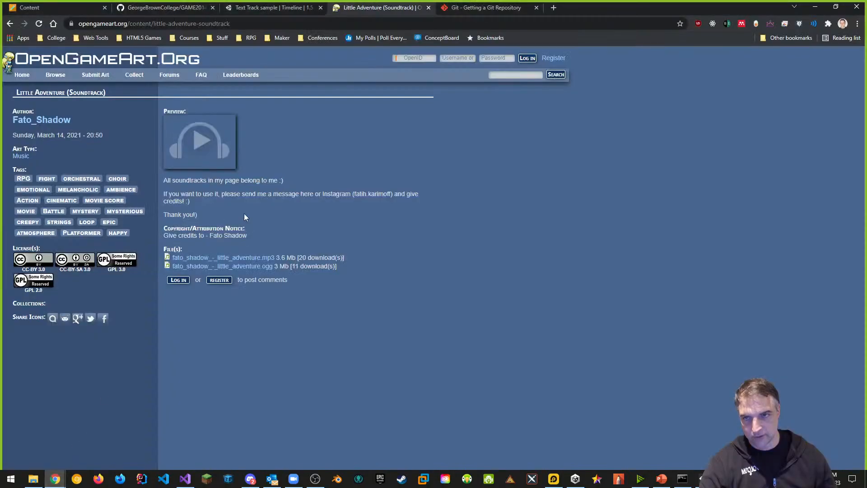
click(553, 8)
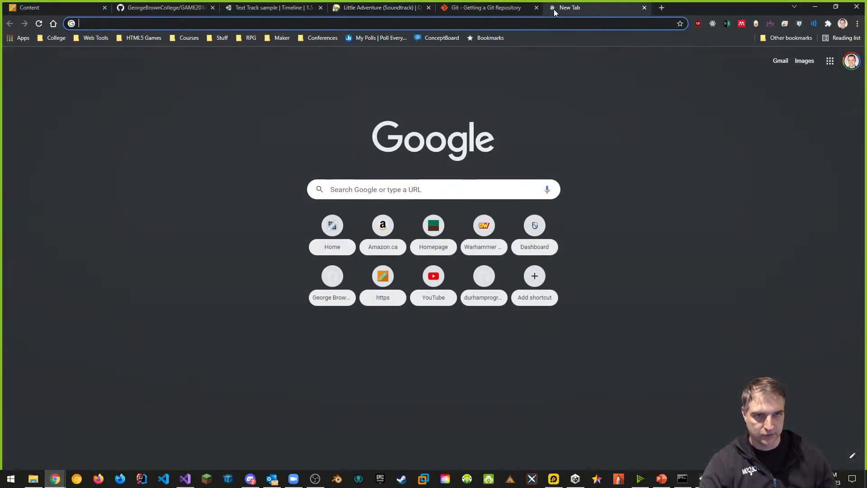
text(chip)
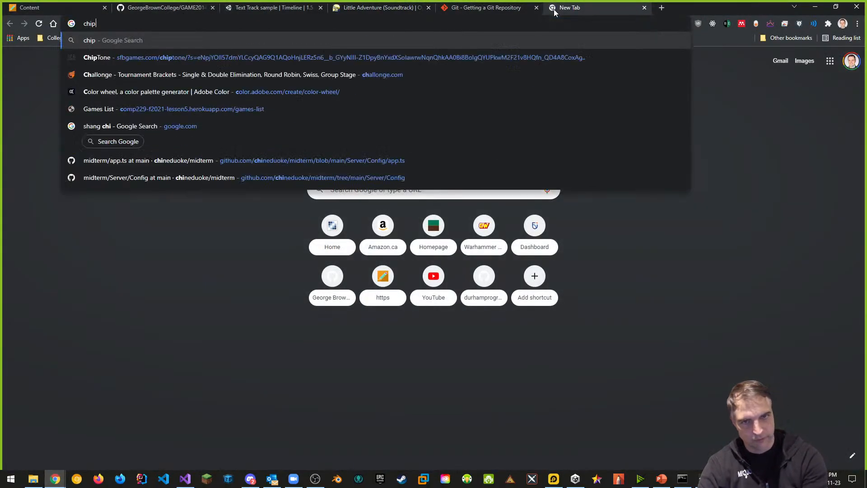
text(tone)
key(Return)
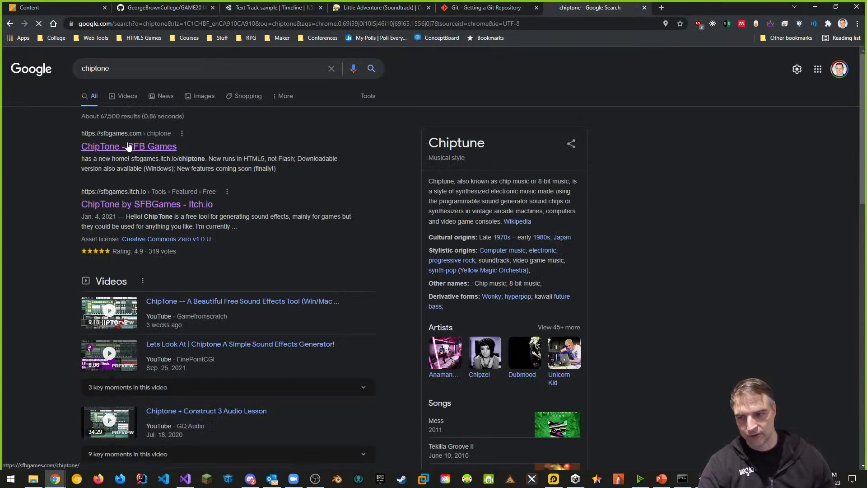
- Open SFB Games' ChipTone page, follow its link to sfbgames.itch.io/chiptone and copy the page address
click(128, 147)
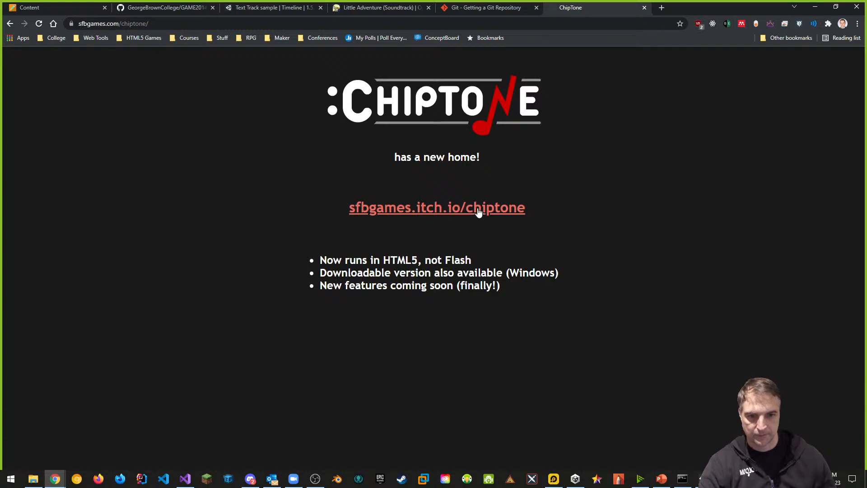
click(479, 212)
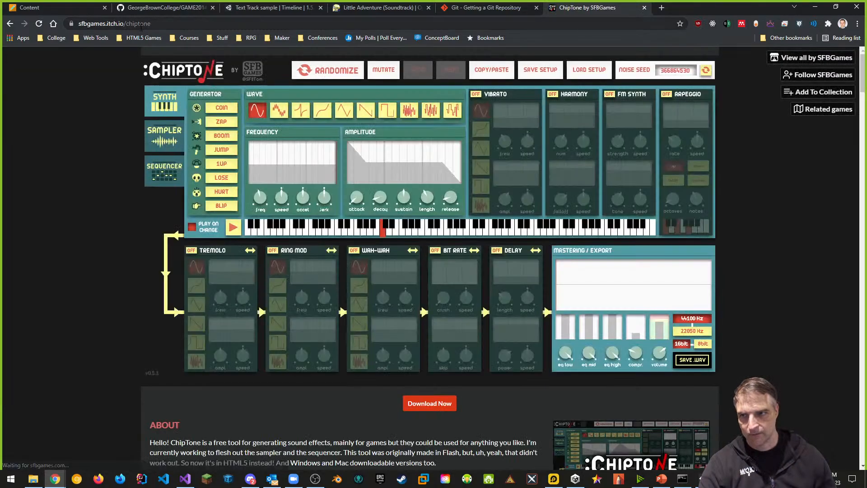
click(141, 26)
key(ctrl+c)
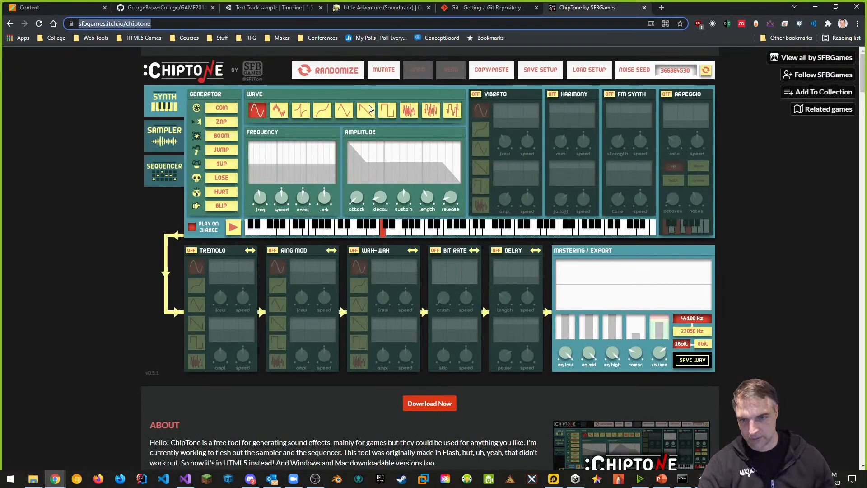
click(87, 9)
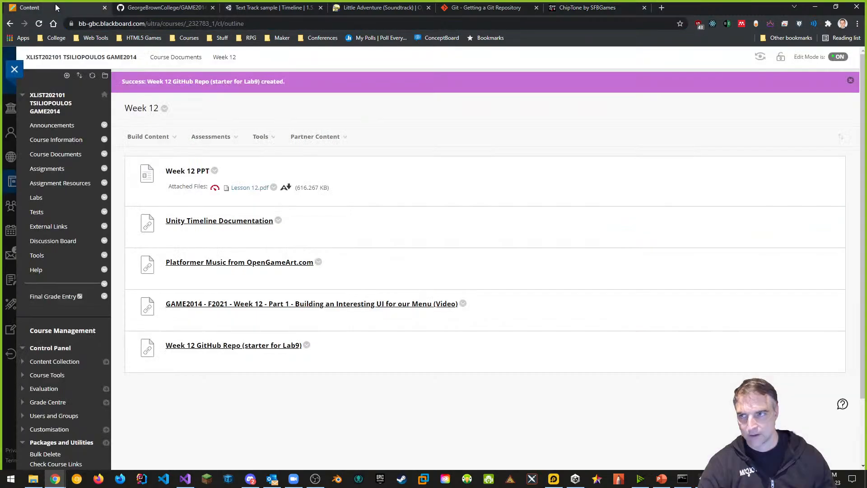
click(149, 136)
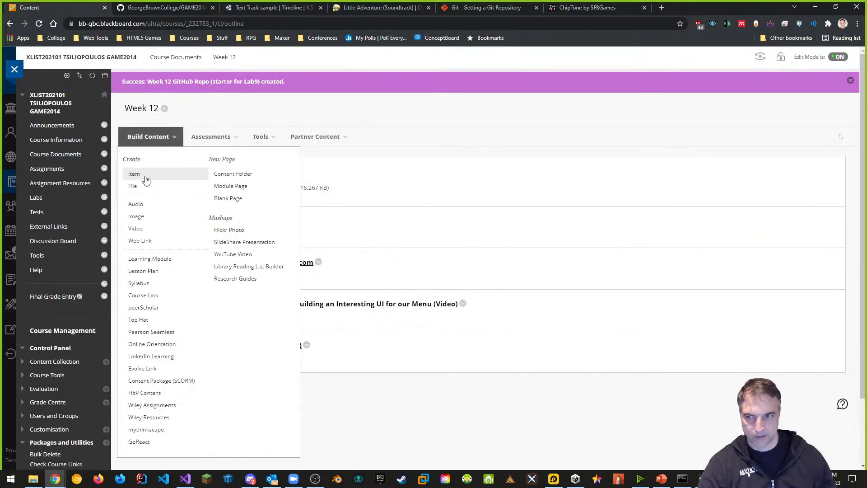
click(134, 240)
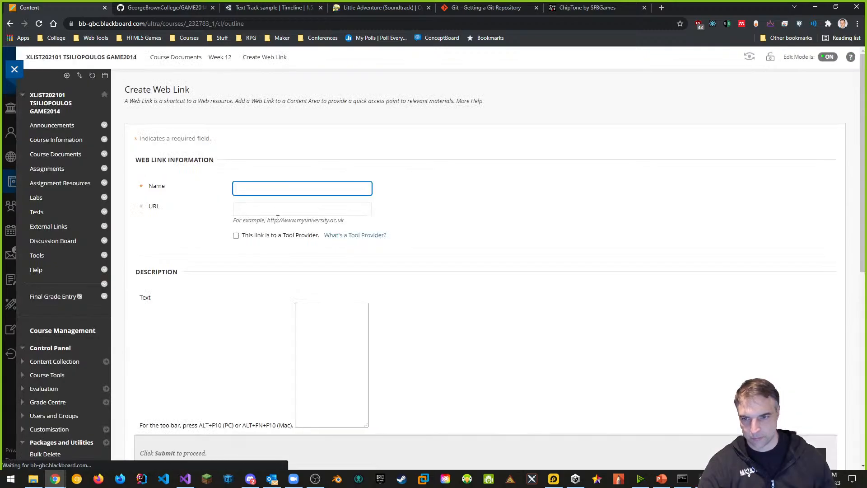
click(271, 209)
key(ctrl+v)
- Name the web link "Chiptone - online audio clip creator" and submit it
click(269, 189)
text(C)
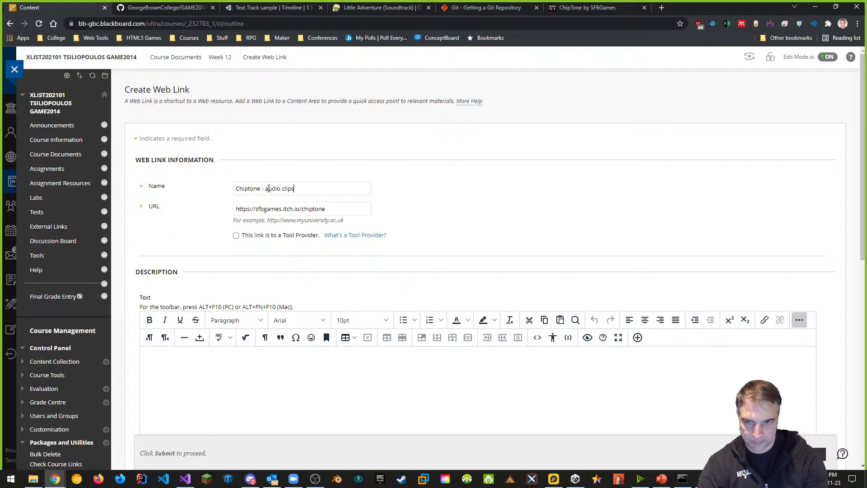
text(hiptone - audio clips)
key(BackSpace)
text(create)
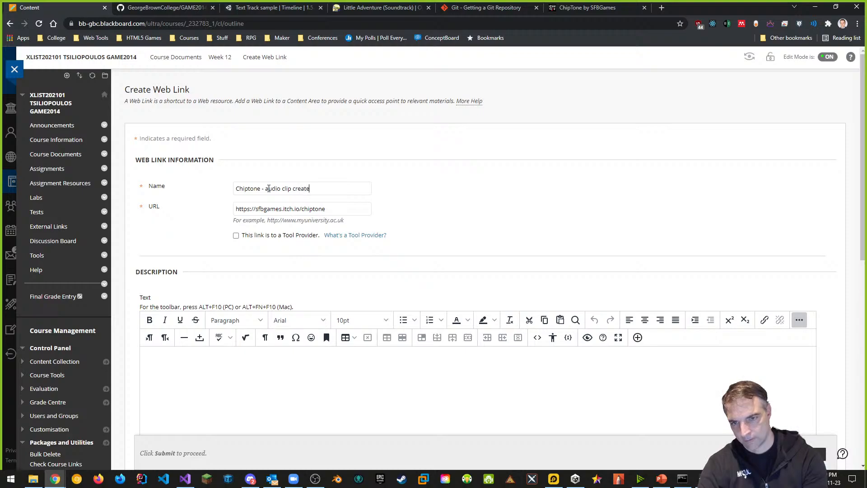
key(BackSpace)
text(or)
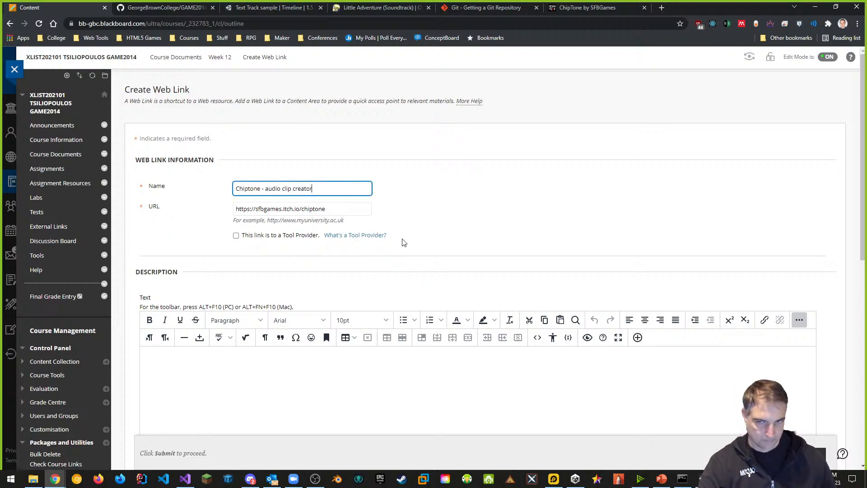
click(265, 188)
text(online)
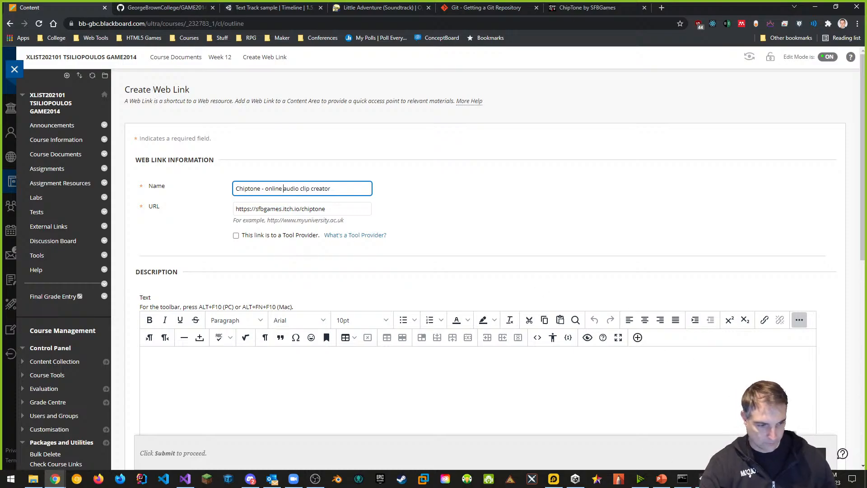
click(808, 454)
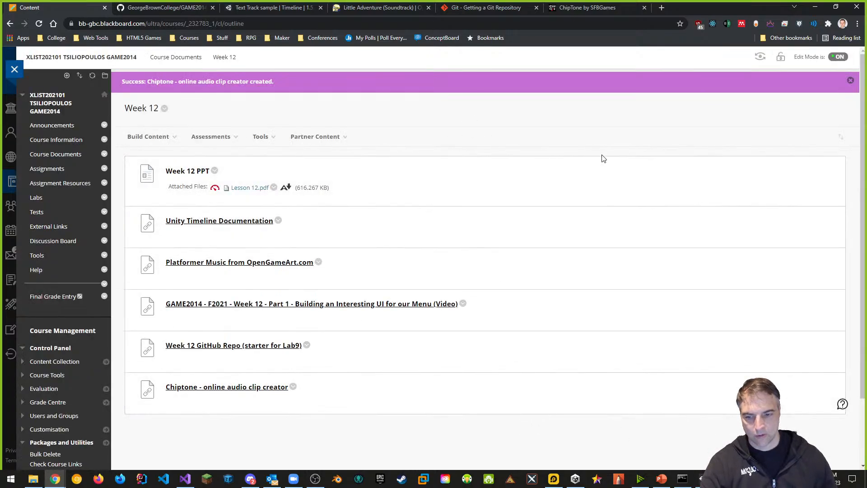
- Return to the ChipTone page, generate a Jump sound and start saving it as a WAV file
click(579, 9)
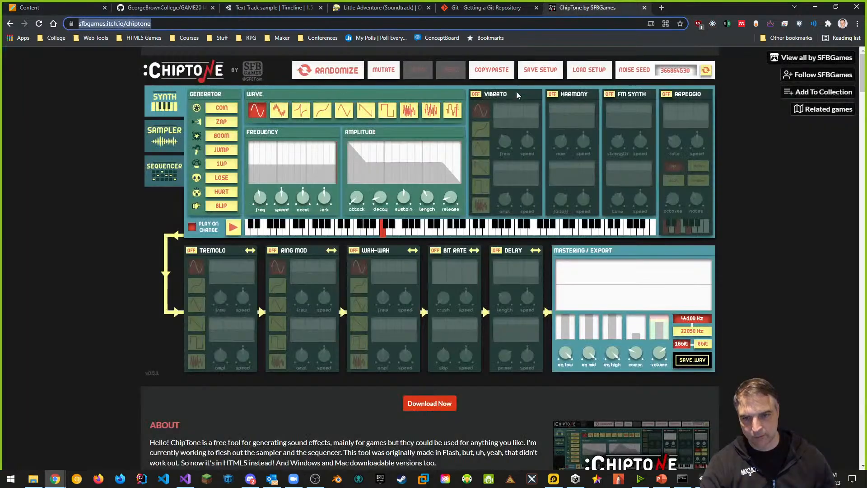
click(221, 151)
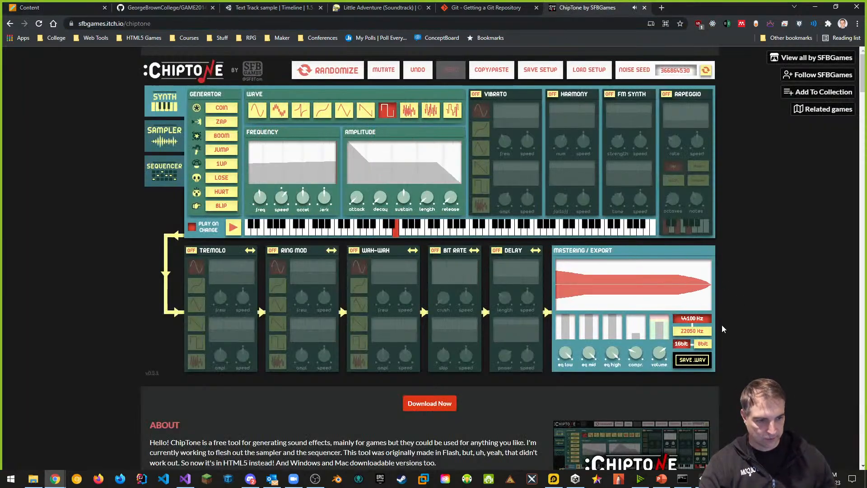
click(692, 360)
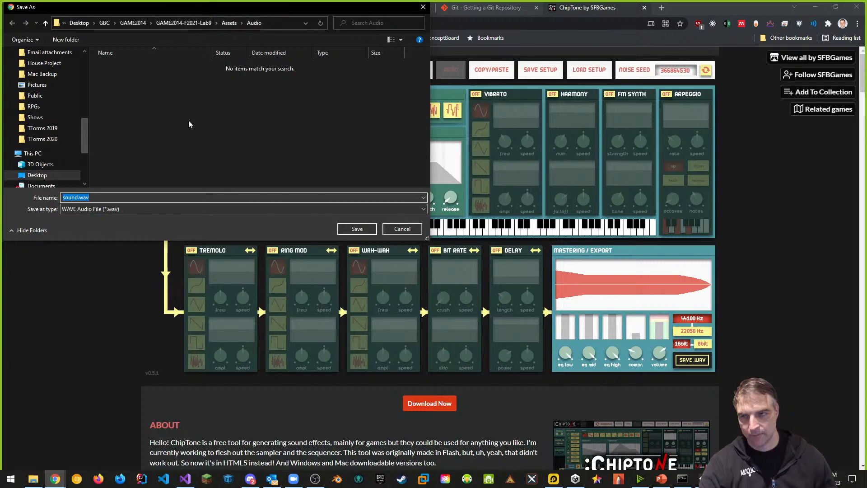
- Create a folder named Impulse Sounds inside the project's Assets/Audio folder and open it as the save location
click(66, 40)
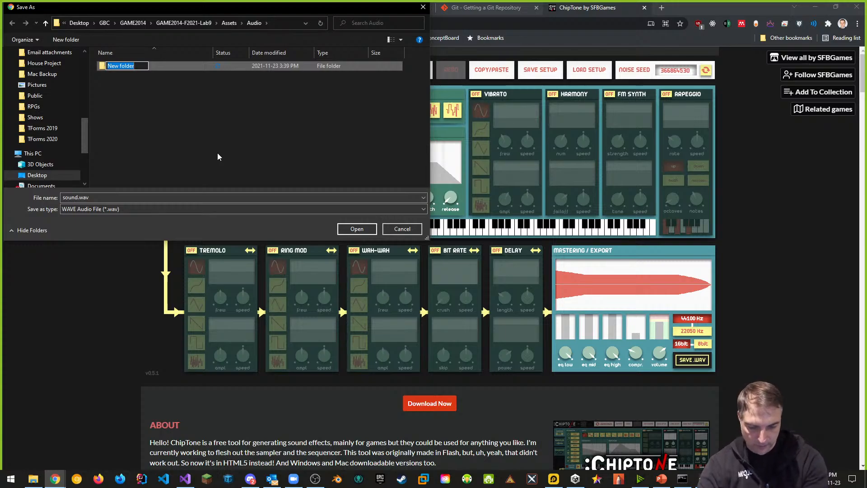
text(Im)
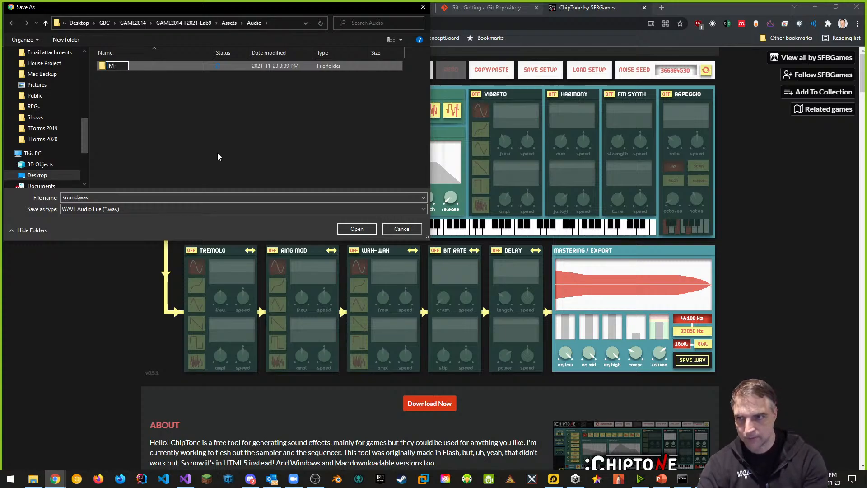
text(pulse Sounds)
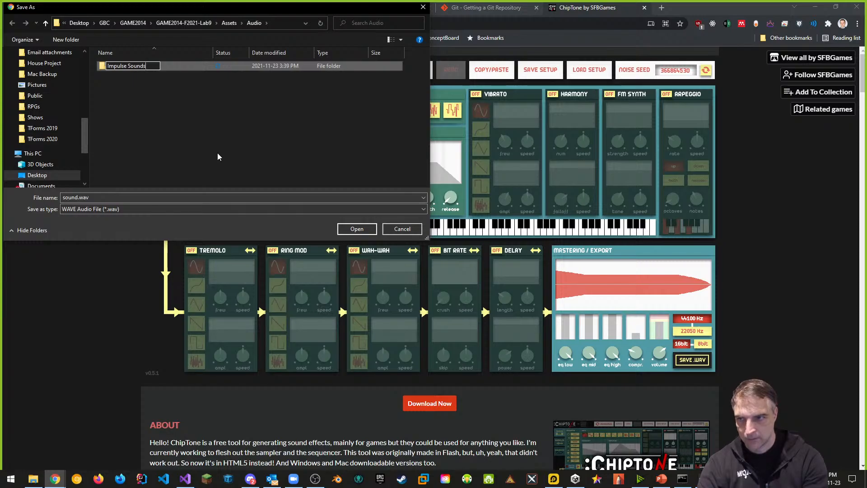
key(Return)
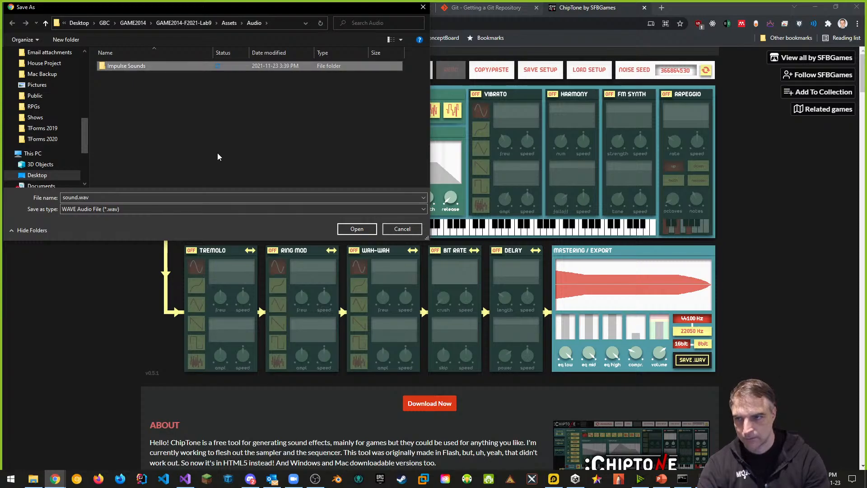
double_click(136, 65)
- Save the sound as jump.wav in the Impulse Sounds folder
click(75, 197)
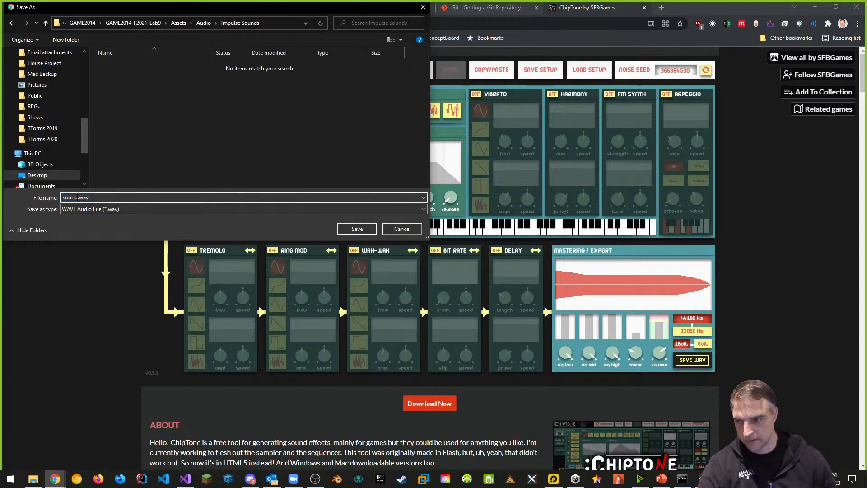
text(jump)
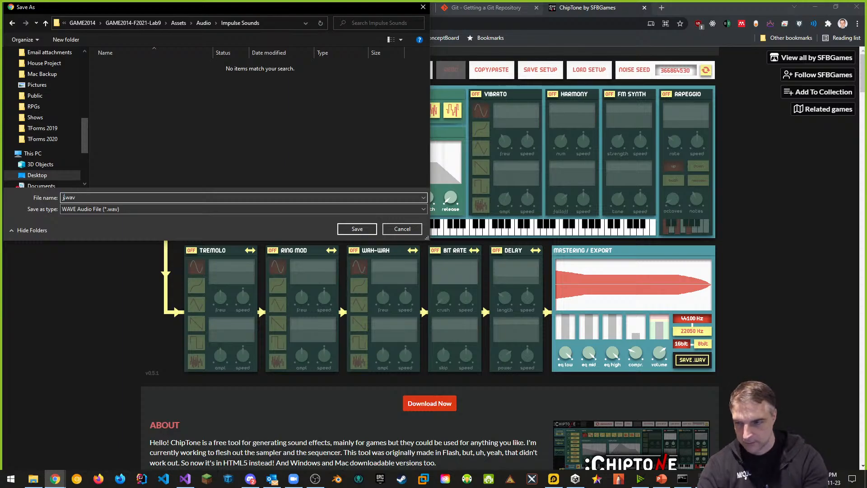
click(358, 229)
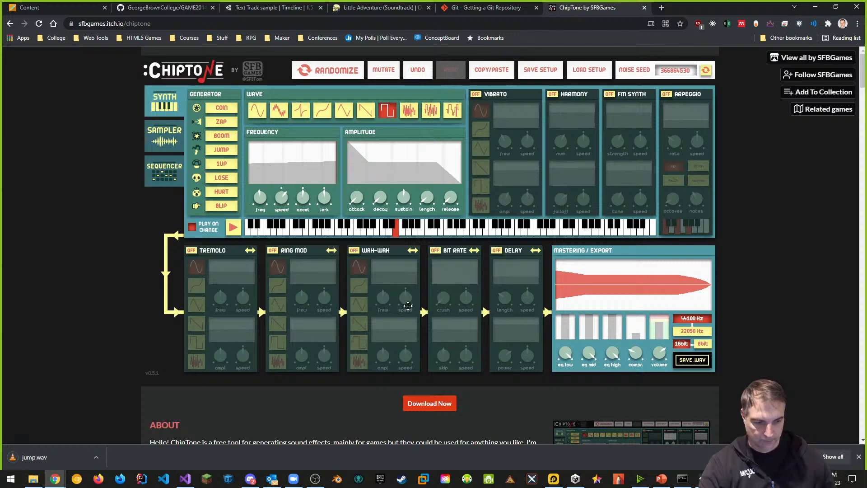
- Switch to Unity and create a folder named Music inside Assets/Audio
key(alt+Tab)
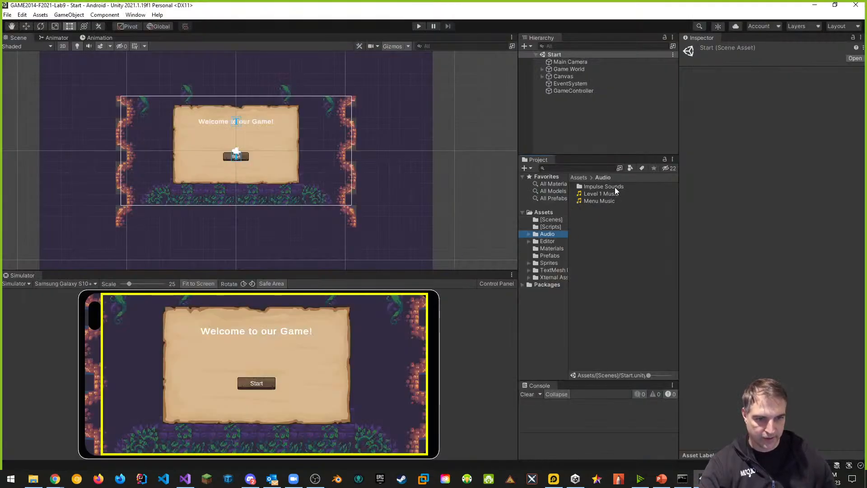
right_click(593, 237)
mouse_move(607, 226)
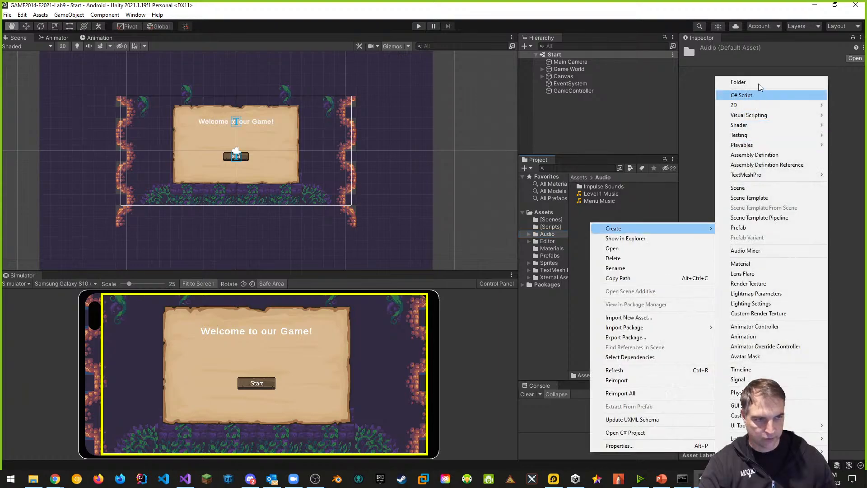
click(749, 82)
text(Music)
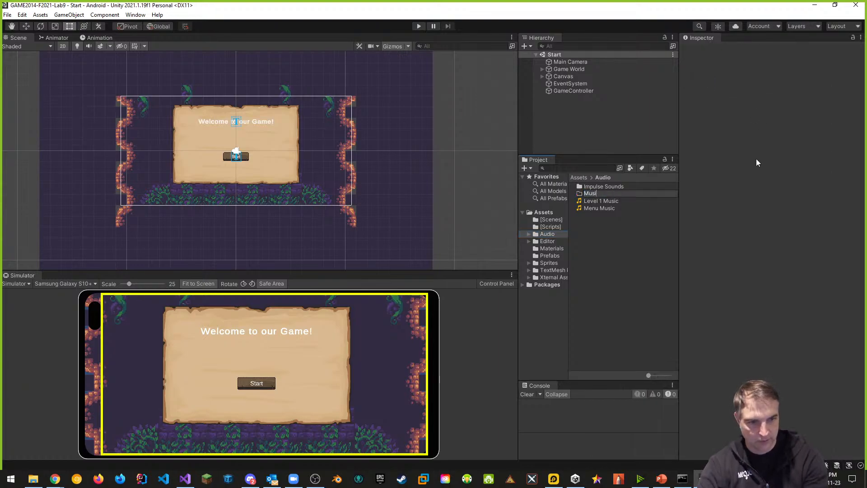
key(Return)
click(600, 207)
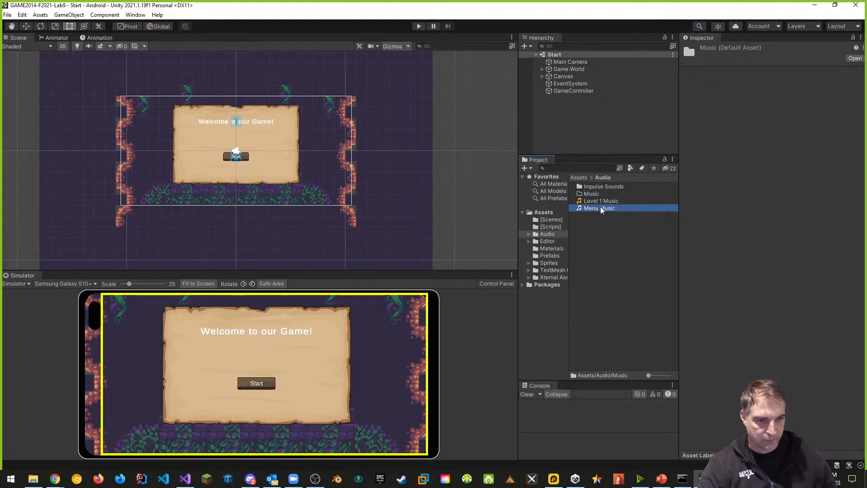
shift+click(598, 201)
double_click(596, 201)
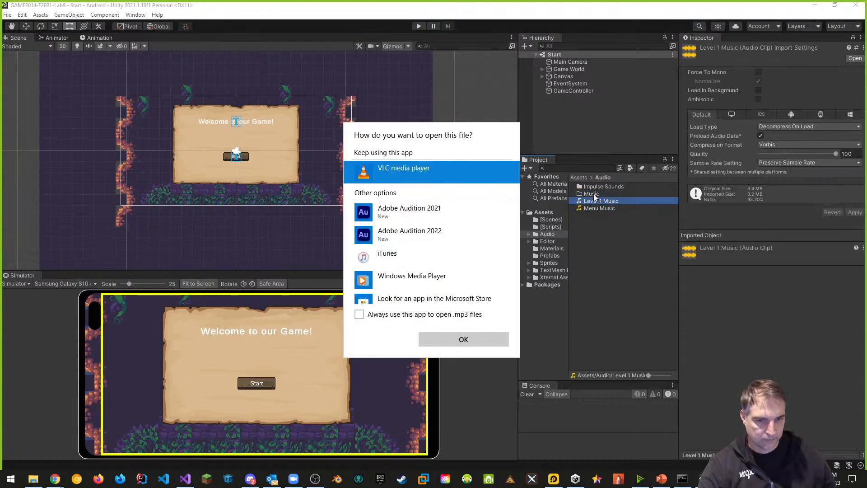
click(459, 338)
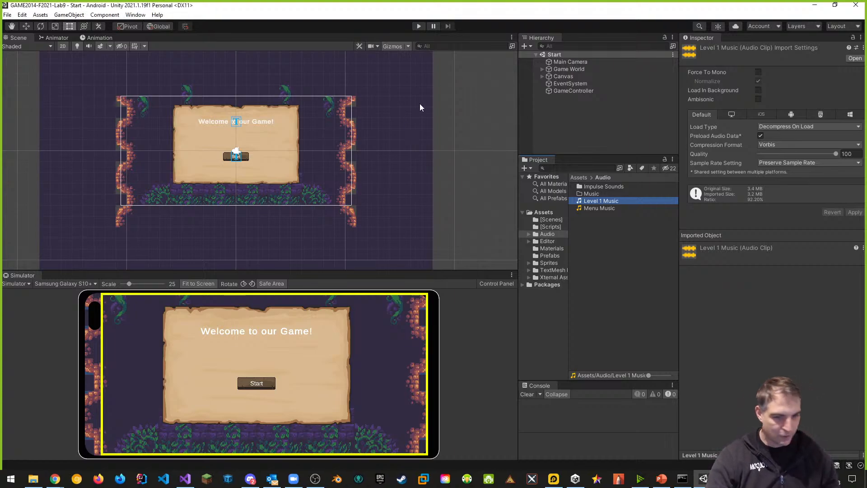
- Move the Level 1 Music and Menu Music clips together into the Music folder
click(599, 209)
shift+click(595, 202)
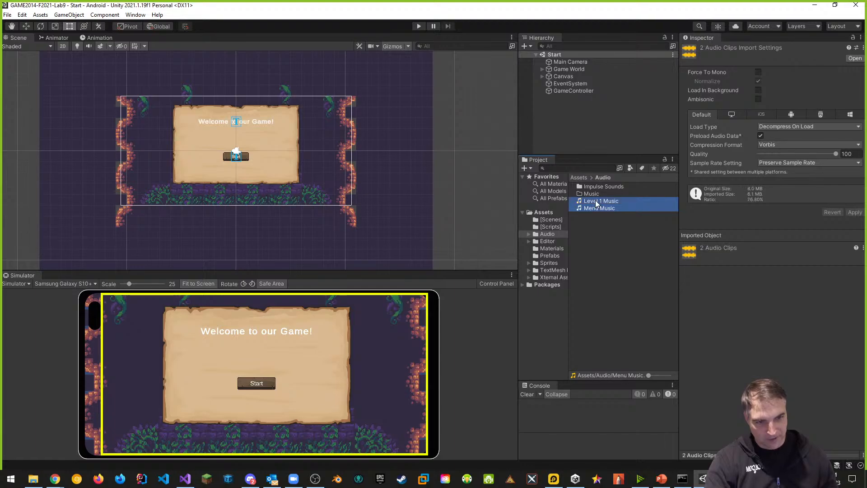
drag(595, 201, 593, 194)
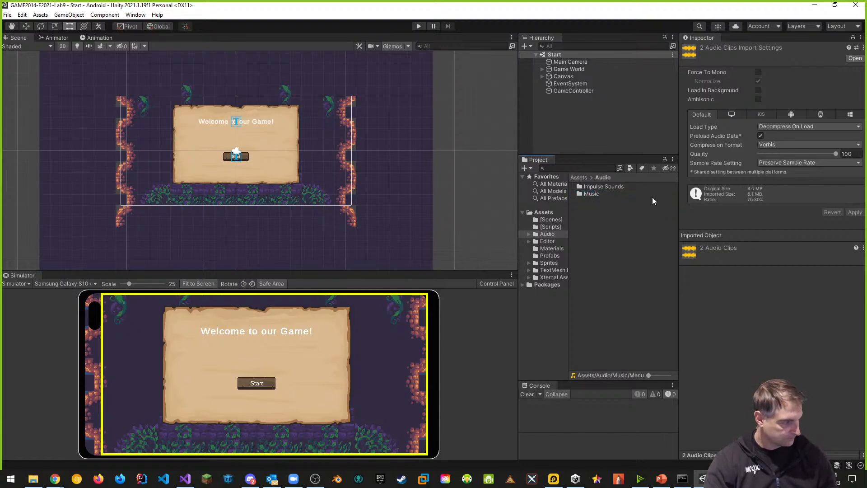
- Open the Impulse Sounds folder and inspect the jump clip's import settings
click(603, 188)
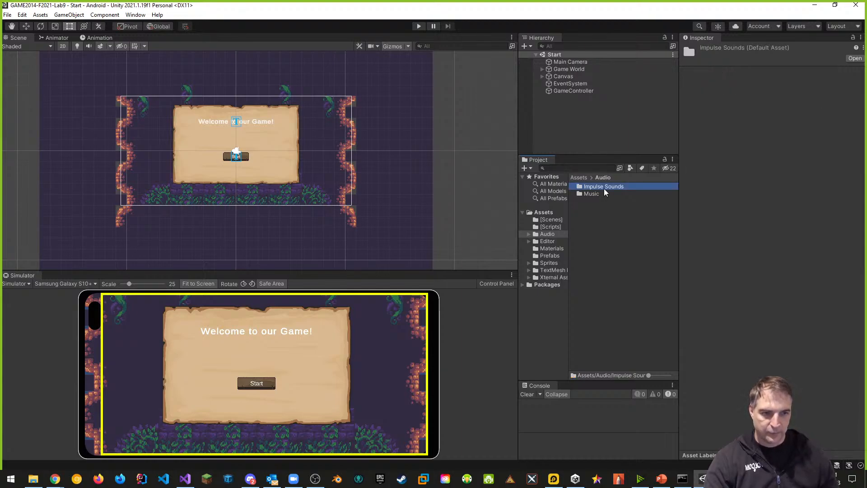
double_click(601, 188)
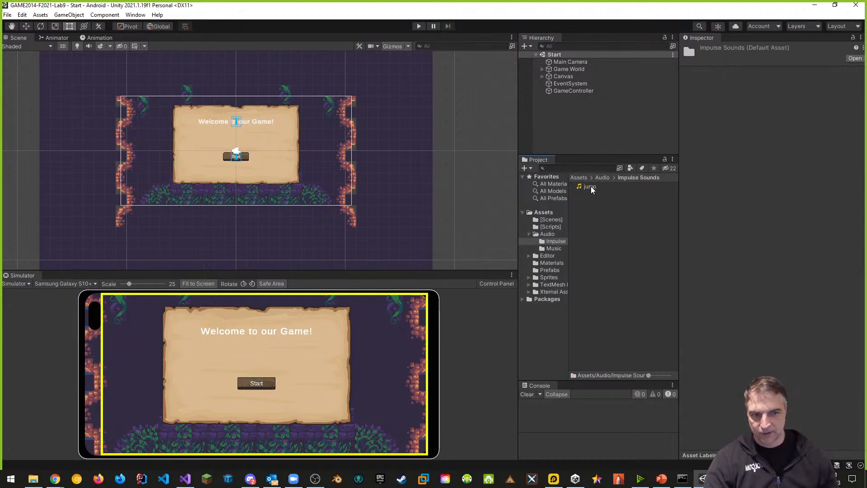
click(589, 186)
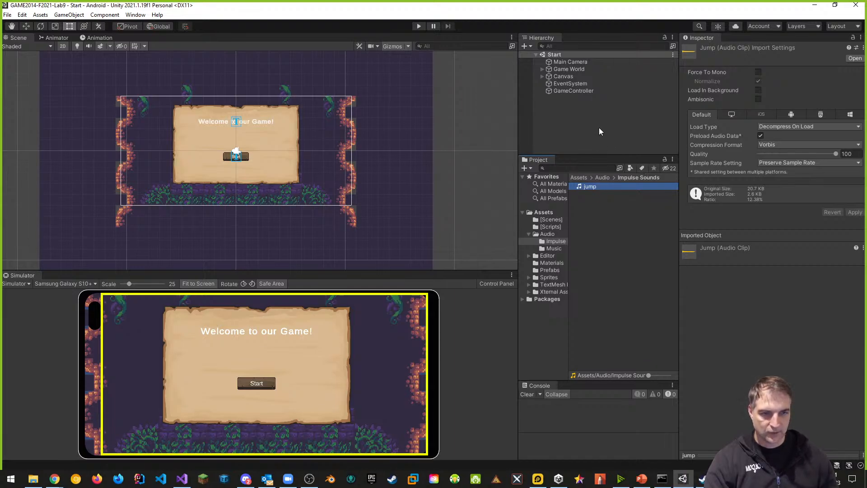
- Open the Main scene from the Scenes folder and select the Player object inside the [PLAYER] group
click(551, 220)
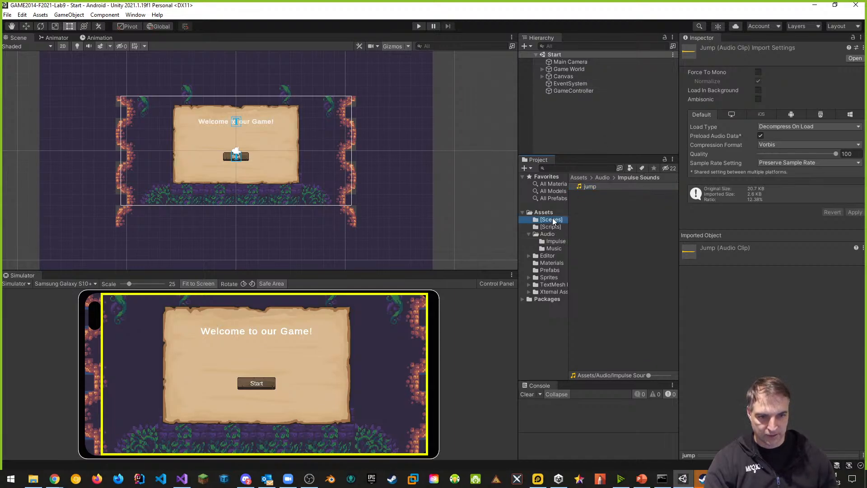
double_click(589, 186)
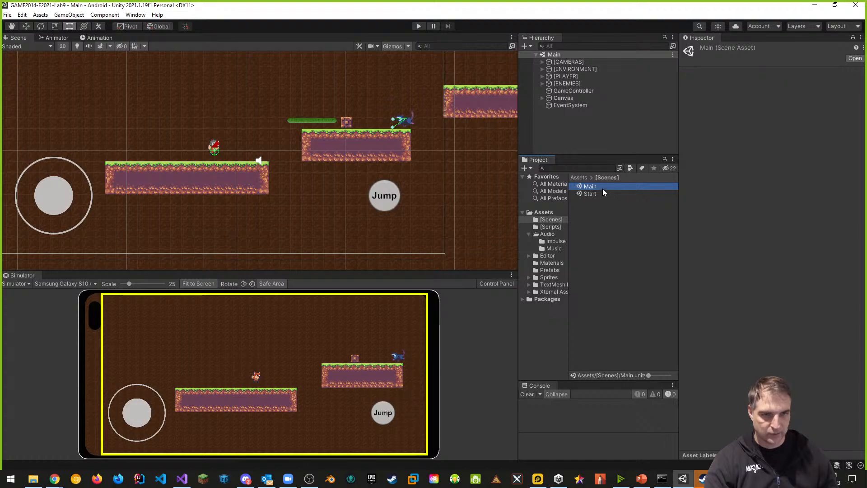
click(542, 76)
click(567, 83)
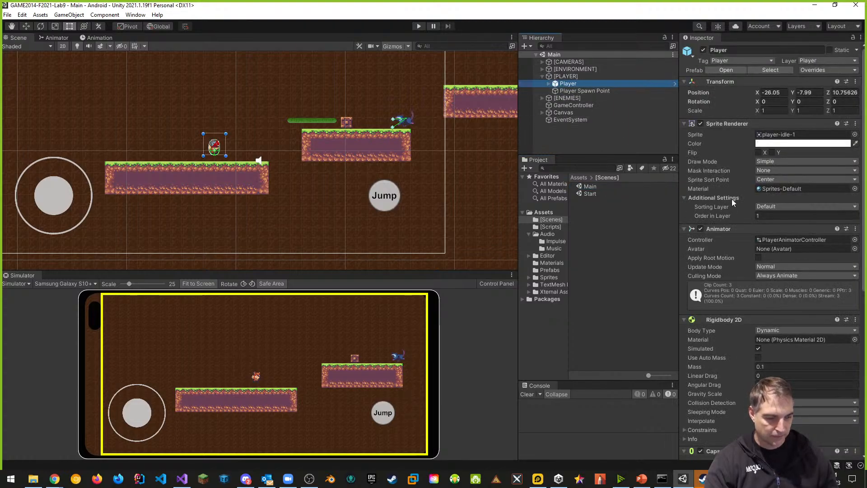
- Collapse the Player's Sprite Renderer, Animator, Rigidbody 2D, Capsule Collider 2D and Player Behaviour components
click(683, 124)
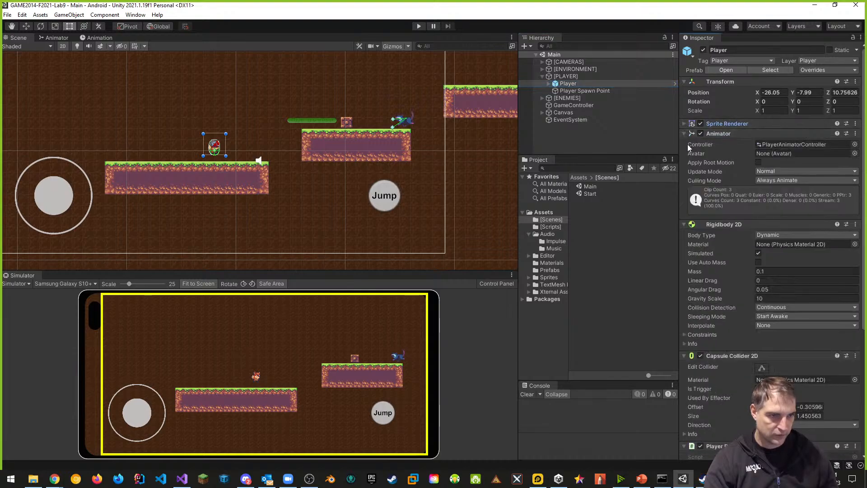
click(684, 133)
click(684, 143)
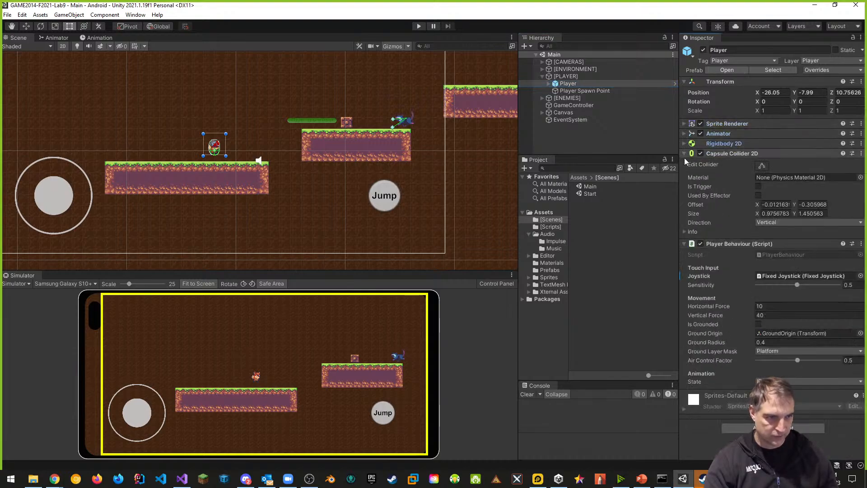
click(684, 153)
click(683, 163)
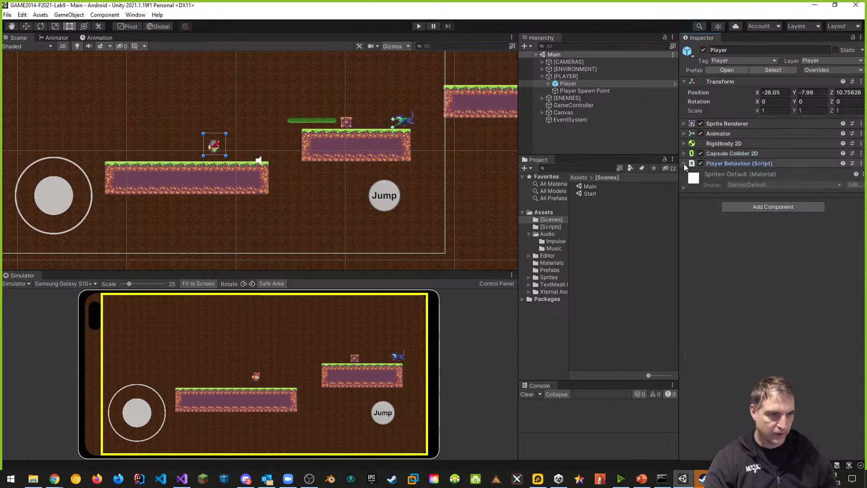
- Add an Audio Source component to the Player with the jump clip and Play On Awake turned off, and save the scene
click(765, 206)
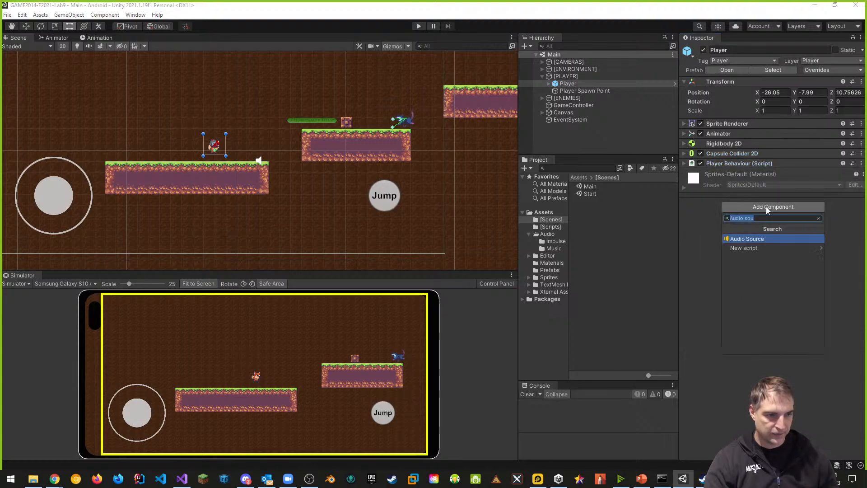
click(760, 239)
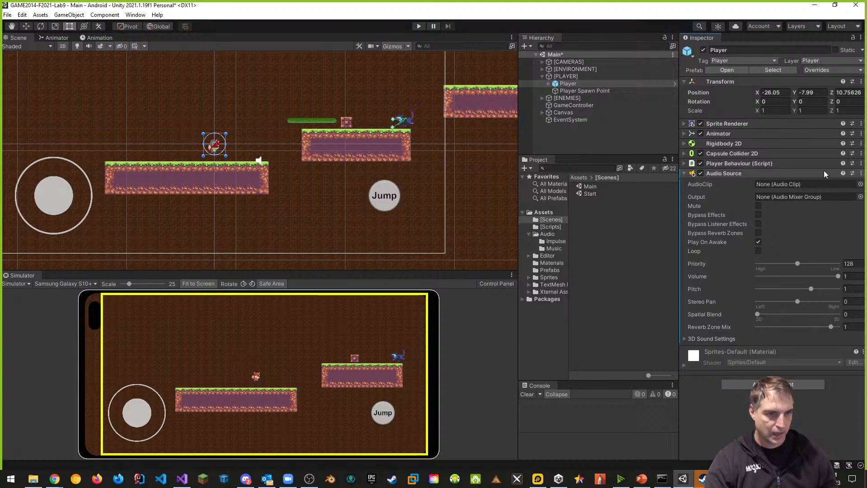
click(555, 242)
drag(587, 186, 776, 184)
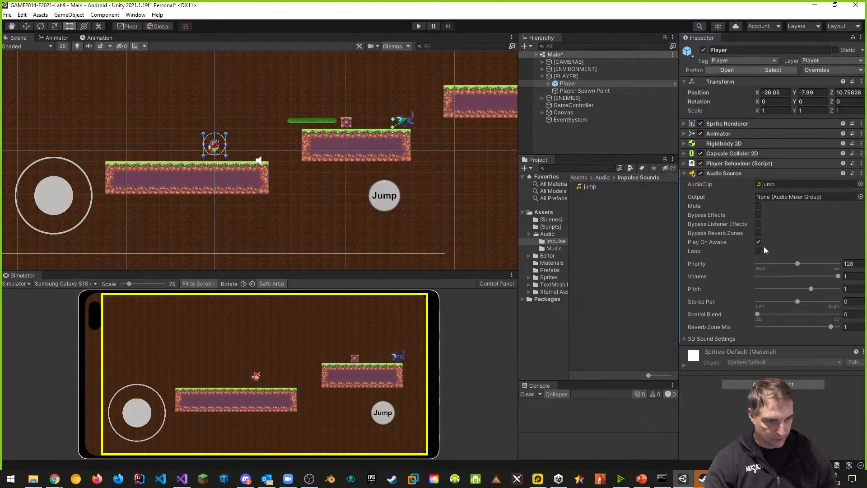
click(603, 207)
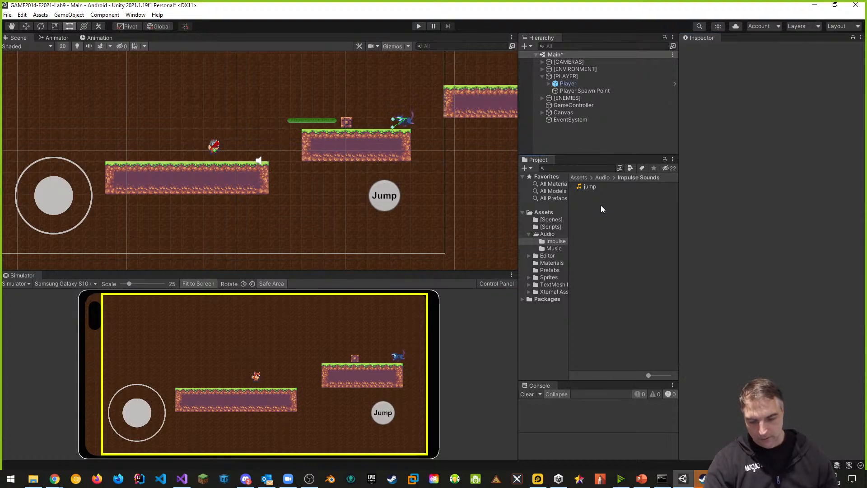
key(ctrl+s)
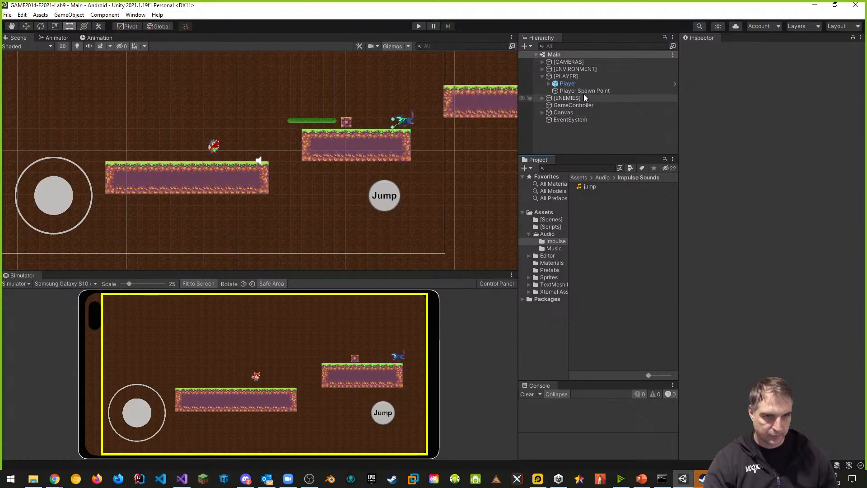
- Apply all of the scene Player's overrides to its prefab
click(572, 85)
click(833, 70)
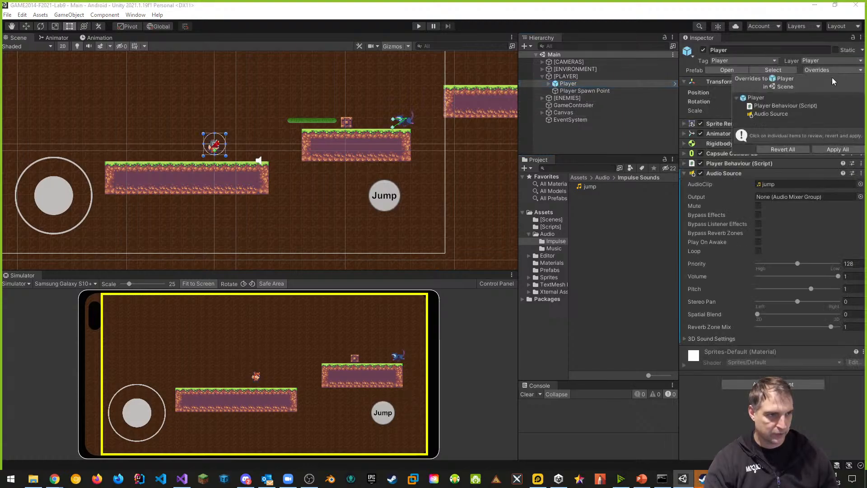
click(847, 150)
click(627, 215)
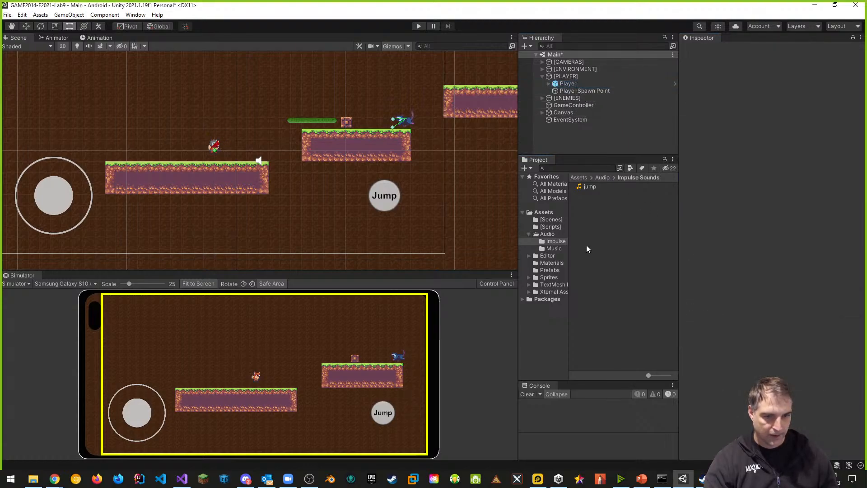
- Move the Audio Source above the Player Behaviour script in the Player prefab, leaving the Audio Source collapsed and the script expanded
click(549, 270)
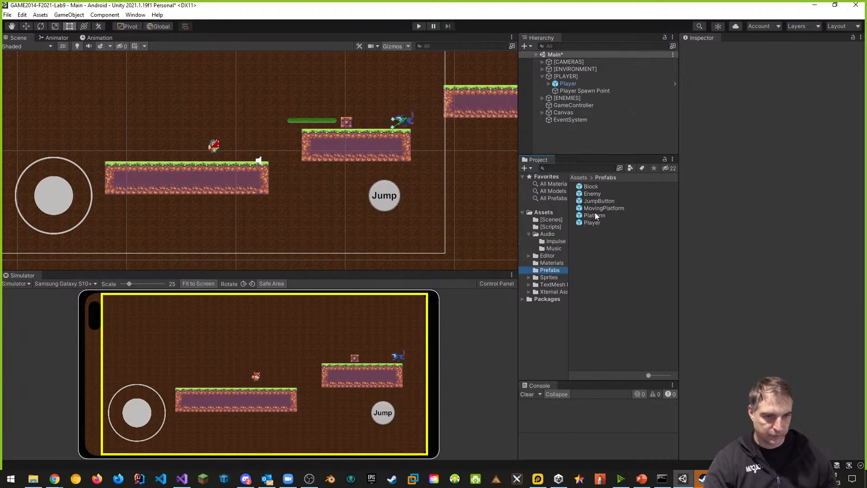
click(588, 222)
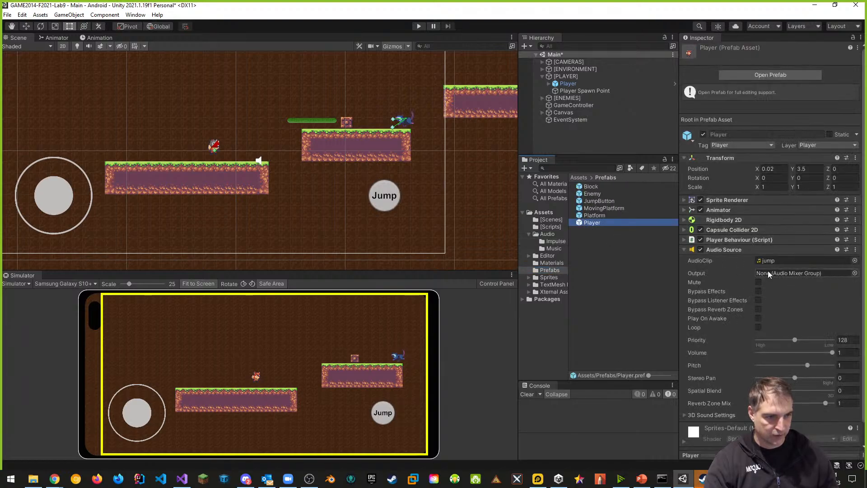
click(855, 249)
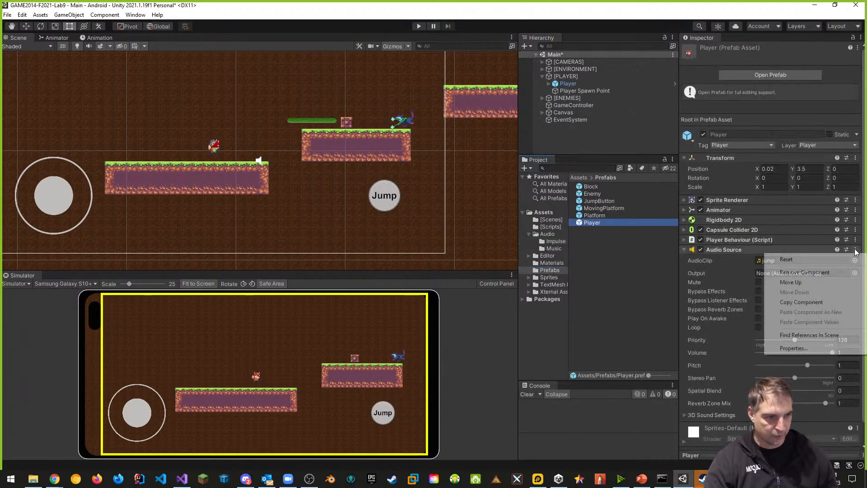
click(798, 282)
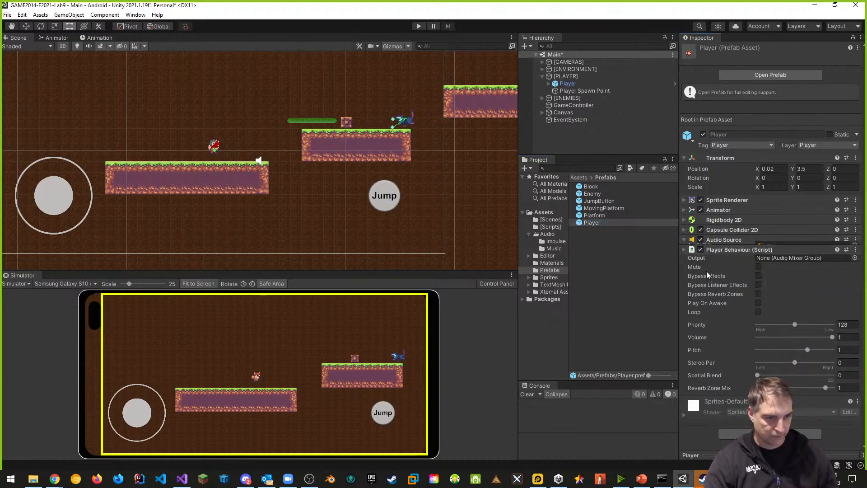
click(683, 249)
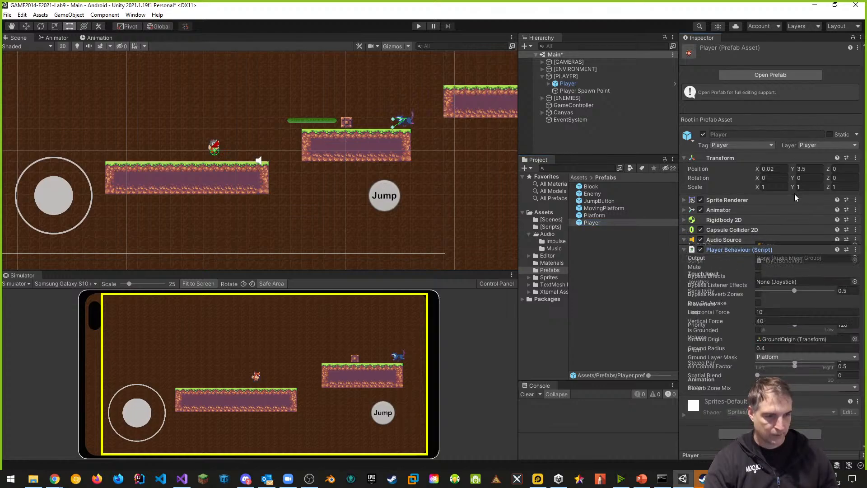
click(594, 215)
click(591, 223)
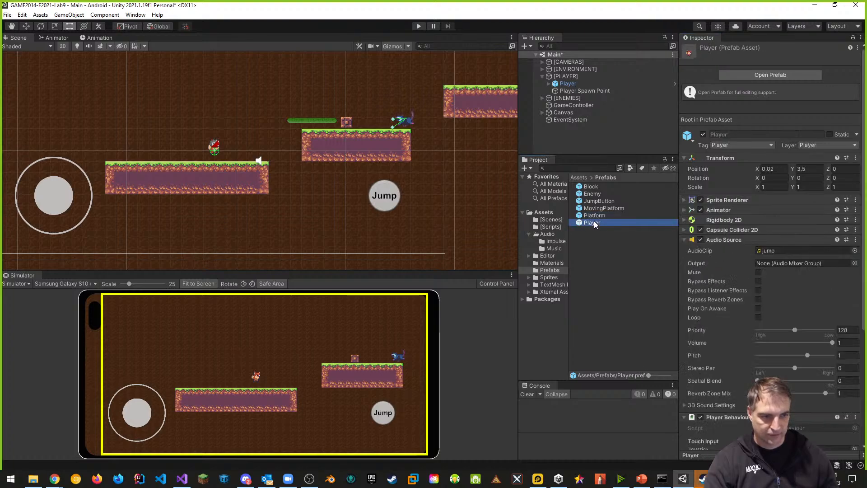
click(683, 239)
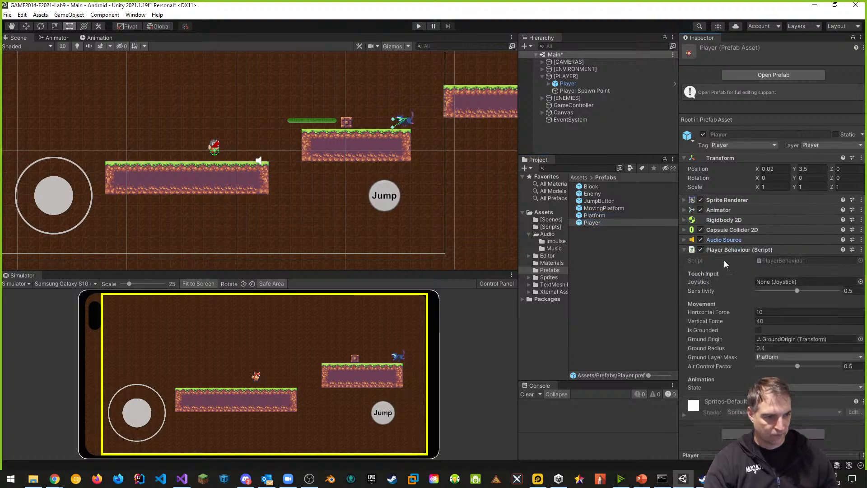
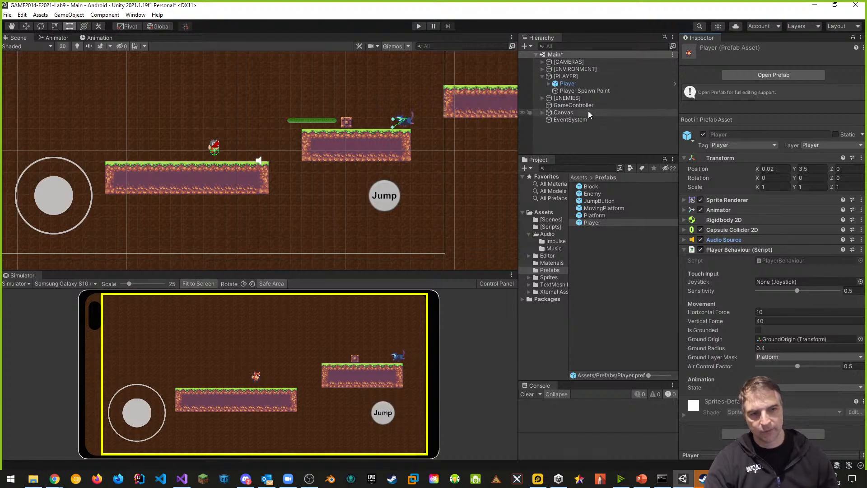
- Open the PlayerBehaviour script from the [Scripts] folder in Visual Studio
click(623, 264)
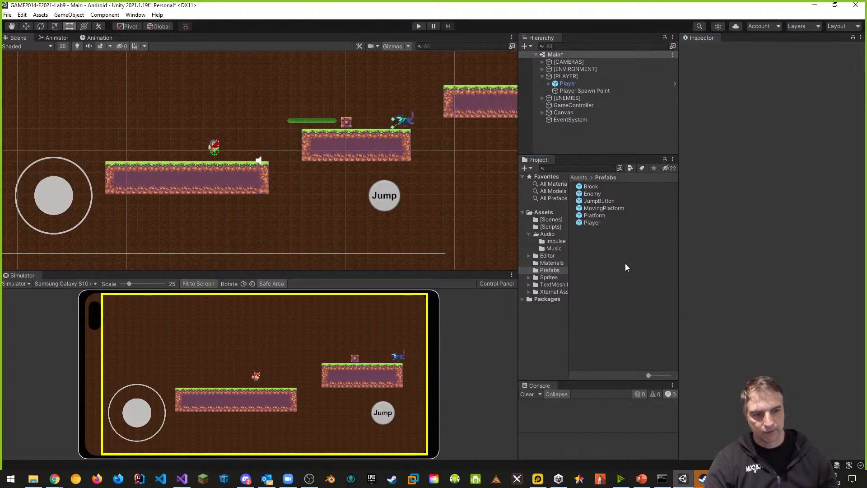
click(549, 227)
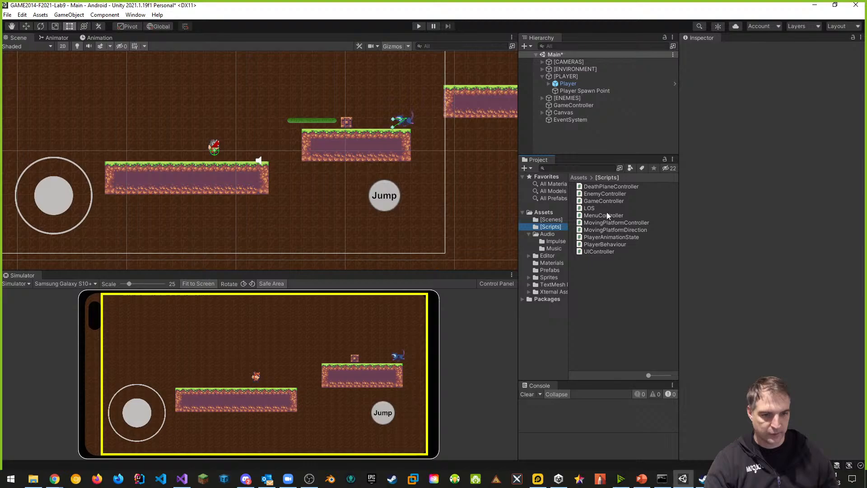
click(626, 270)
double_click(608, 245)
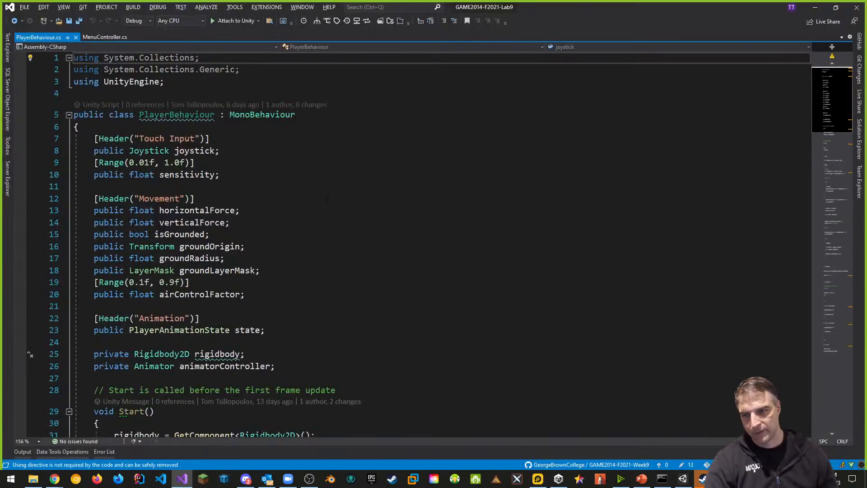
- Add a [Header("Sound FX")] attribute below the PlayerAnimationState state field, separated by a blank line
scroll(379, 170, down, 2)
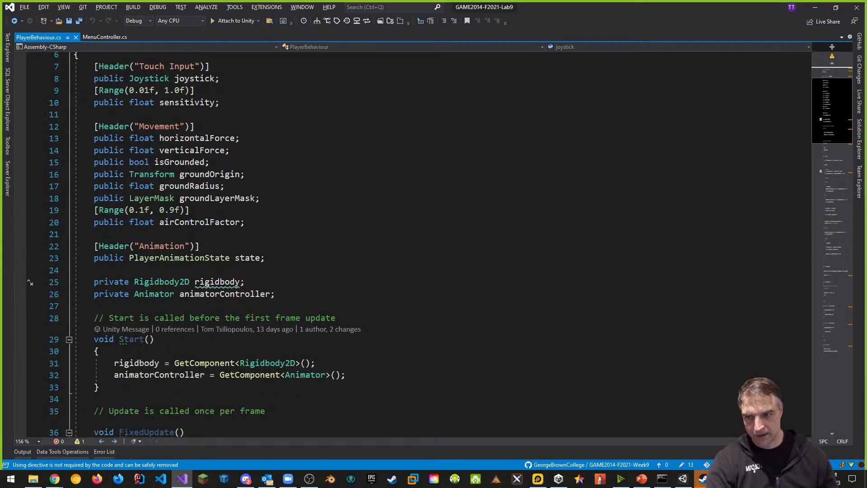
click(280, 258)
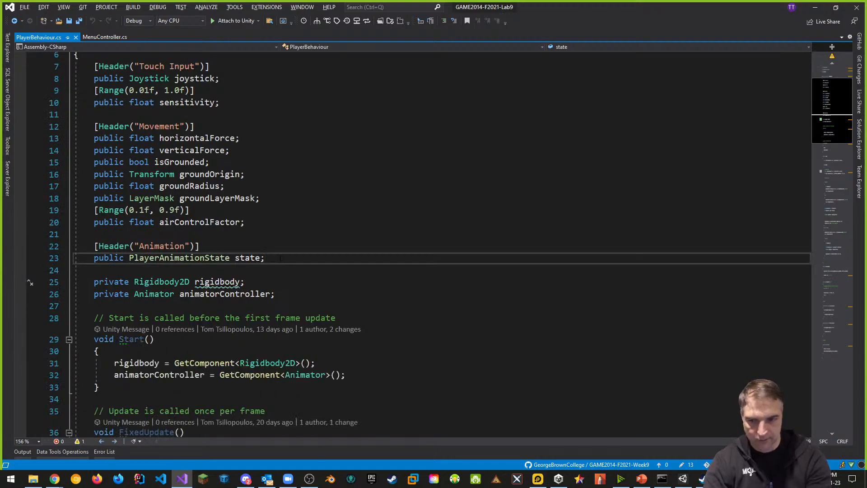
key(Return)
key(Return)
text([Hea)
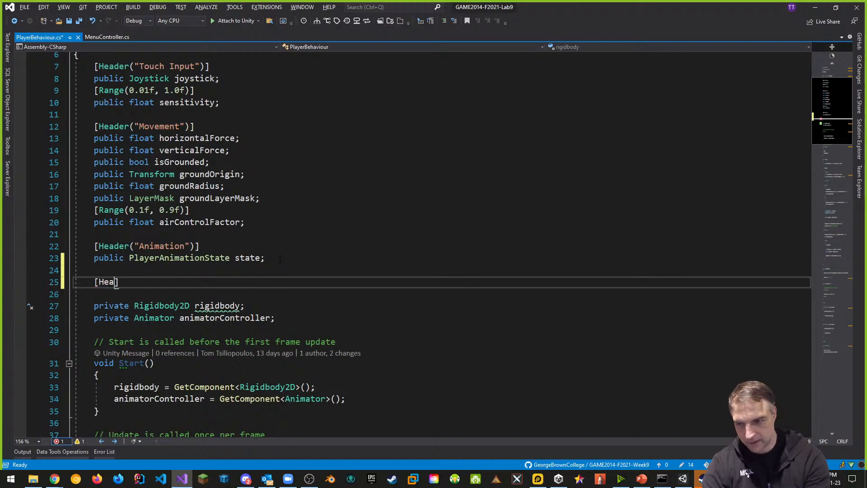
text(der("A)
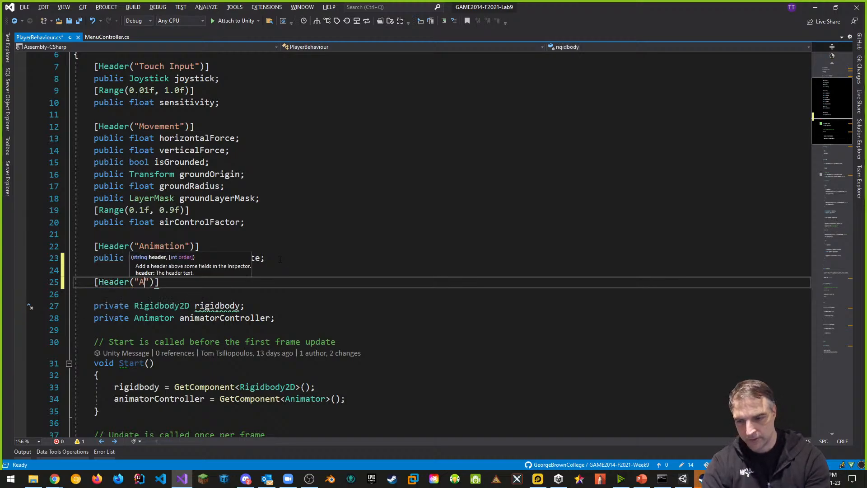
text(udio)
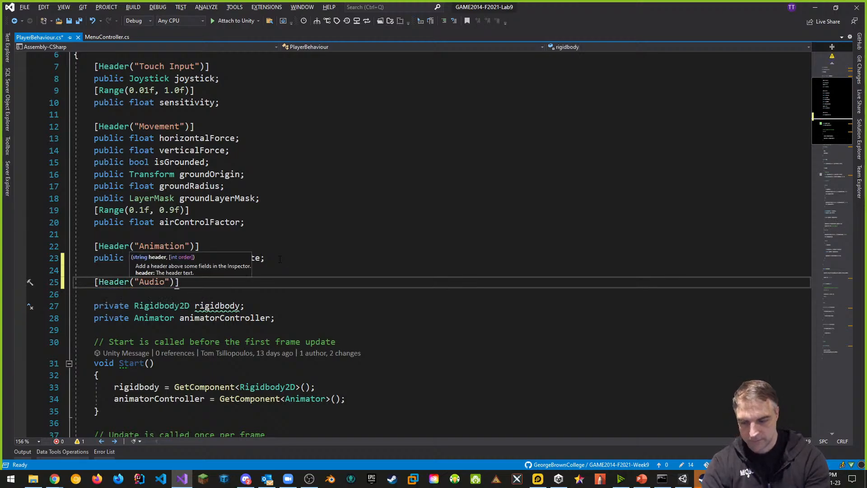
key(BackSpace)
key(BackSpace)
key(BackSpace)
key(BackSpace)
key(BackSpace)
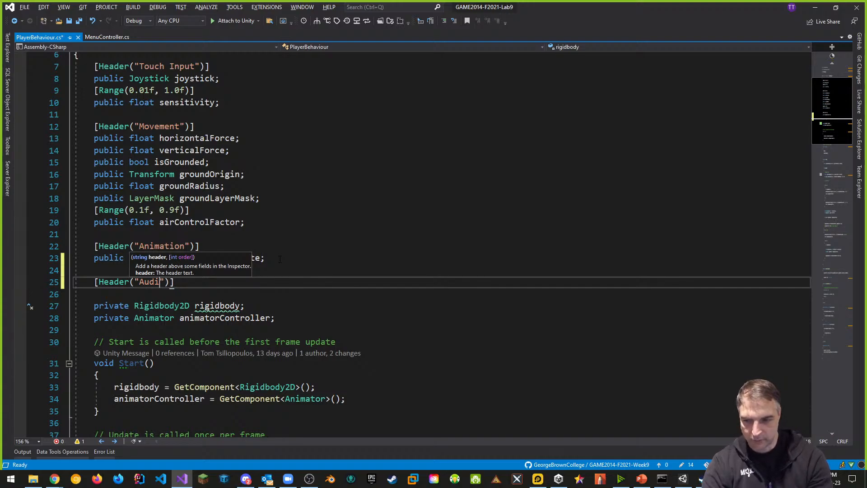
text(Soun)
text(d FX)
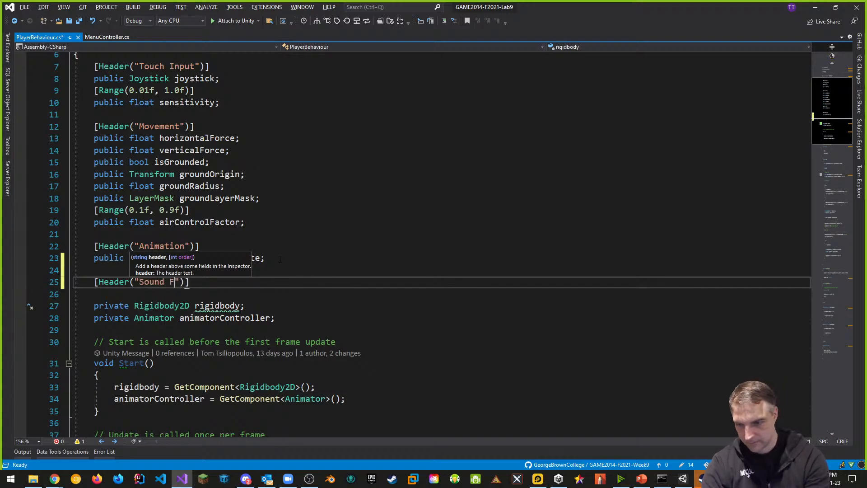
key(End)
key(Return)
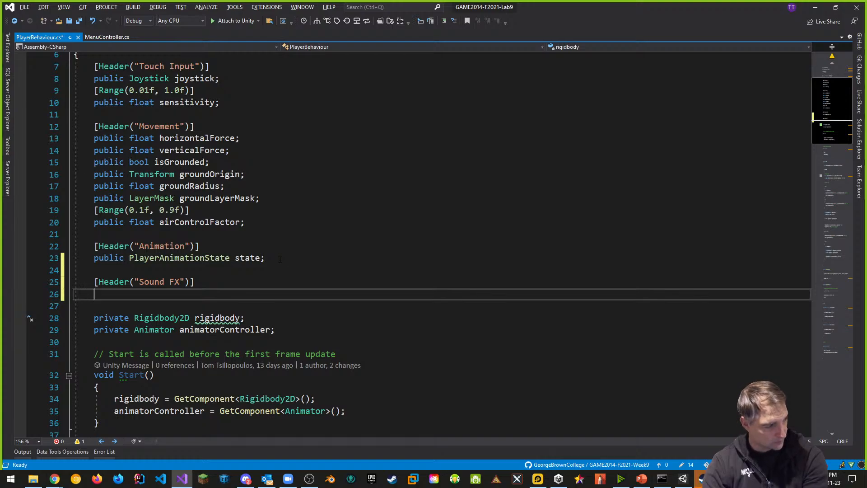
- Declare public AudioSource jumpSound; on its own line under the Sound FX header and save the script
text(public Audio)
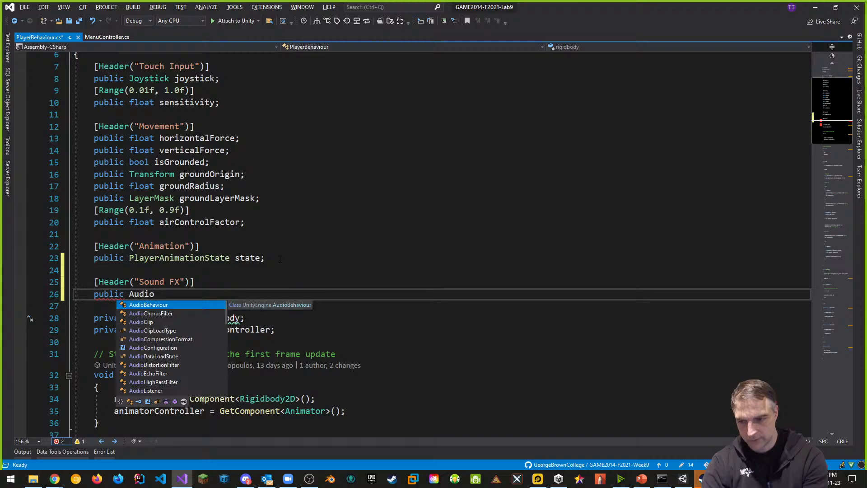
text(source )
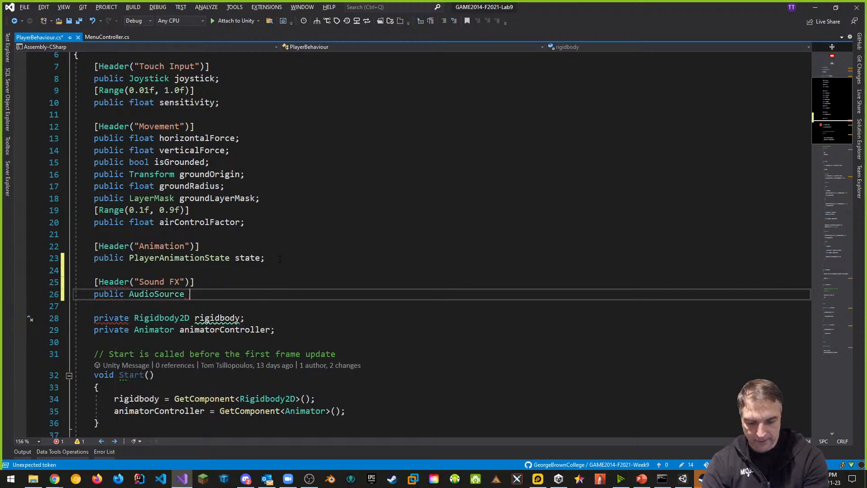
text(jumpSound;)
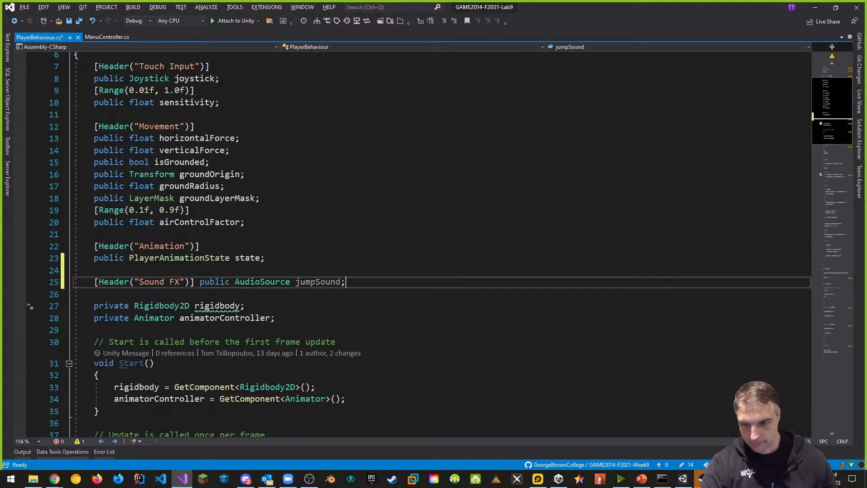
key(Return)
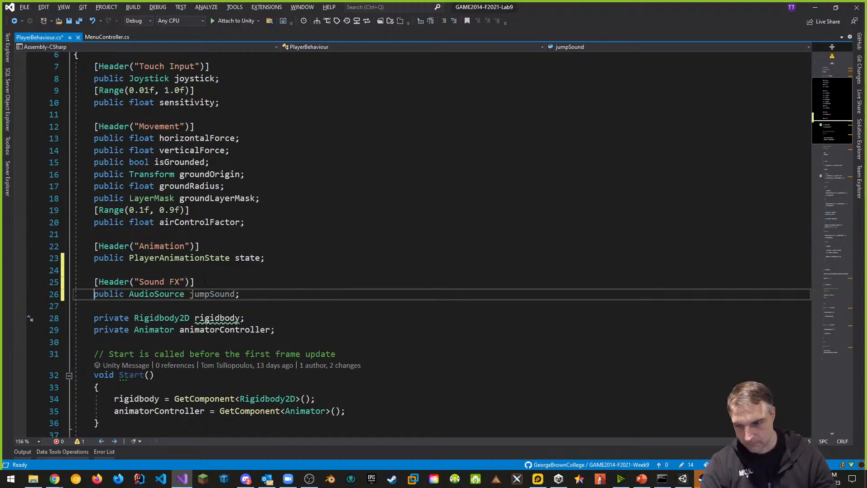
key(ctrl+s)
- Assign jumpSound = GetComponent<AudioSource>(); at the end of the Start() method and save the script
scroll(381, 336, down, 2)
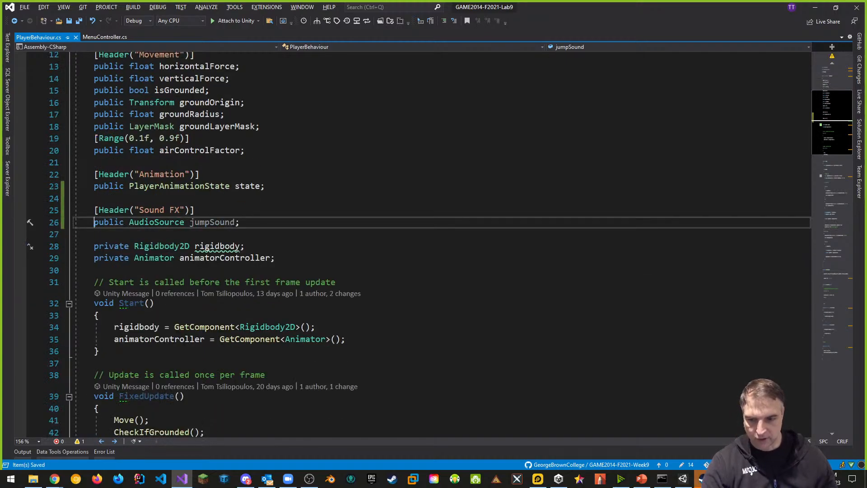
click(382, 335)
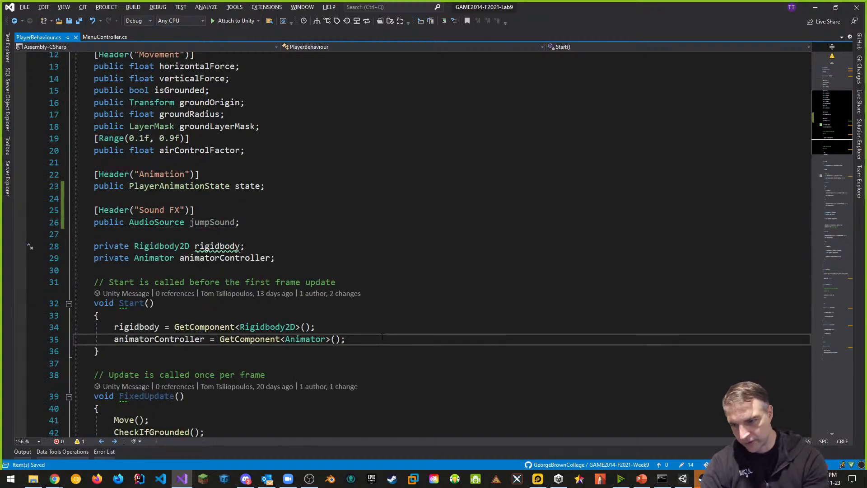
key(Return)
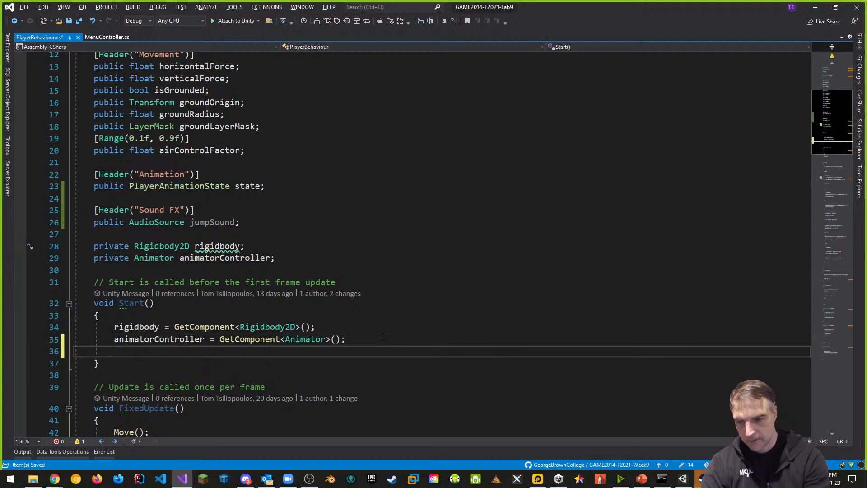
text(jump)
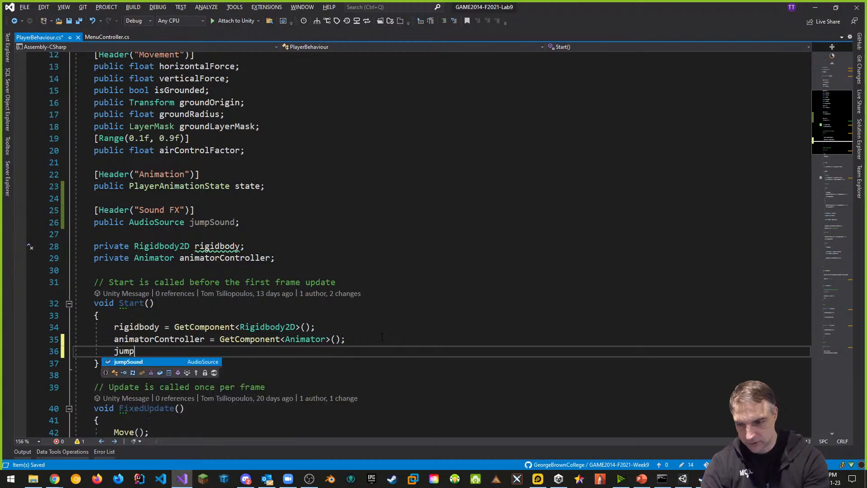
text(Sound = getC()
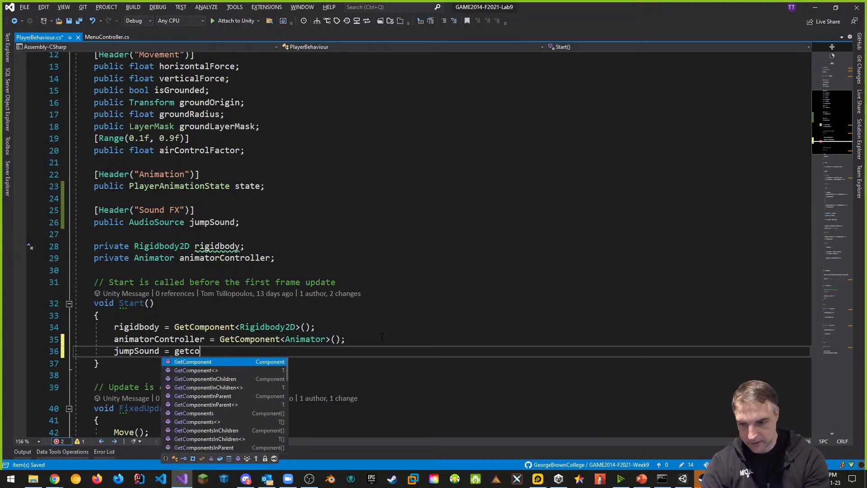
key(BackSpace)
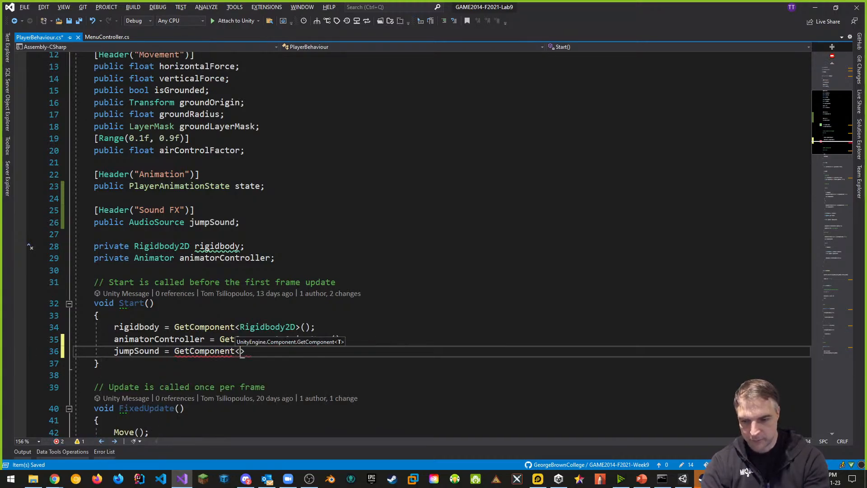
text(<AudioSource>)
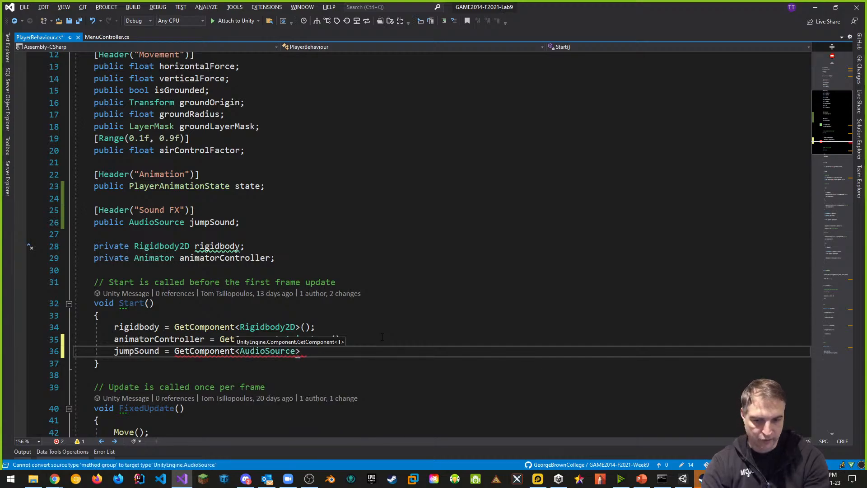
text(();)
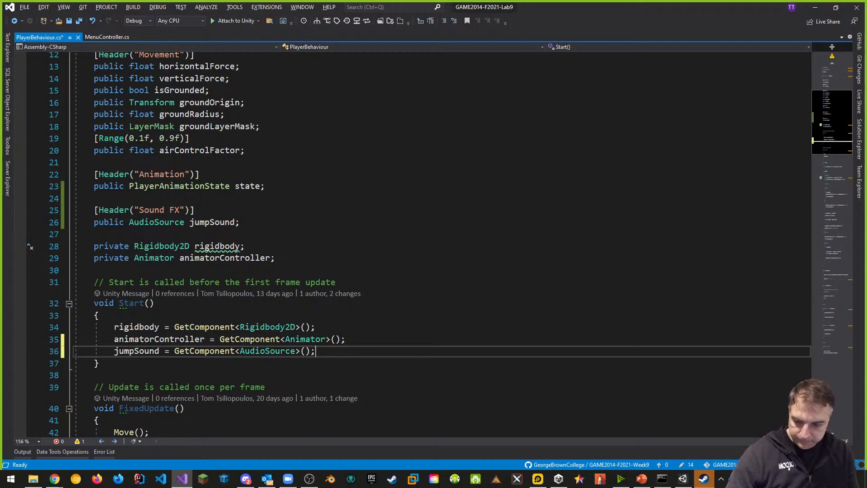
key(ctrl+s)
- Examine the Move() method's grounded and Air Control branches for the place where the jump is triggered
scroll(410, 271, down, 6)
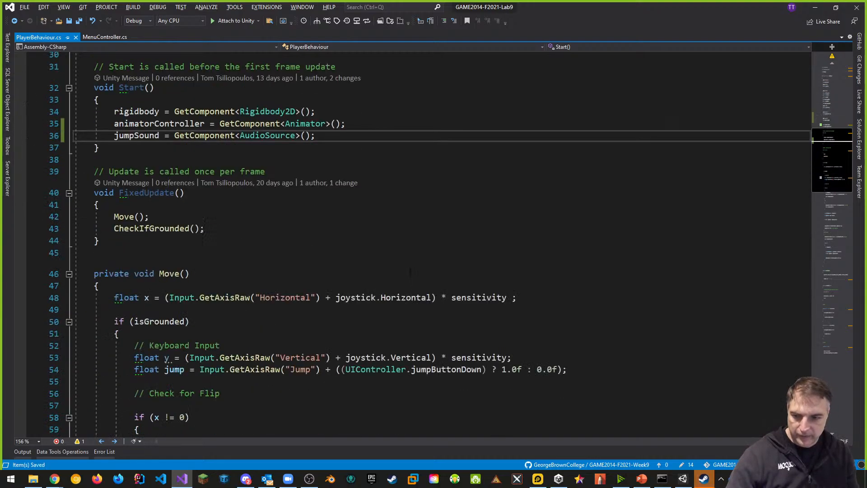
scroll(410, 271, down, 2)
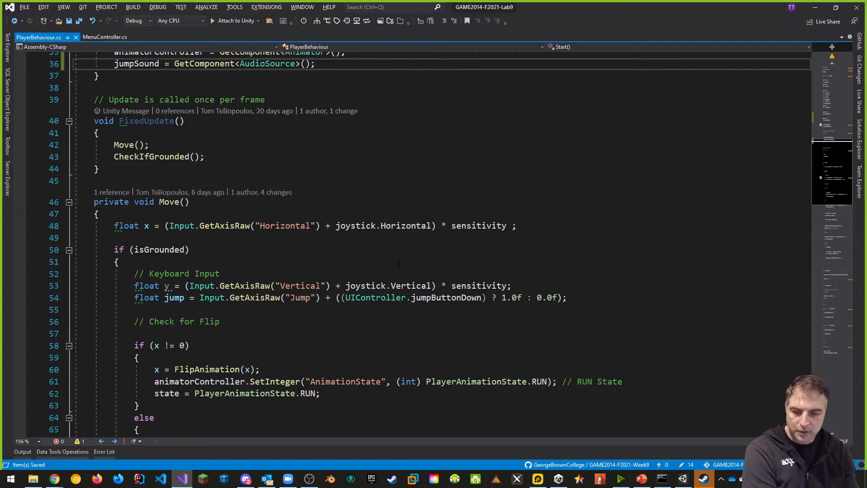
scroll(410, 271, down, 2)
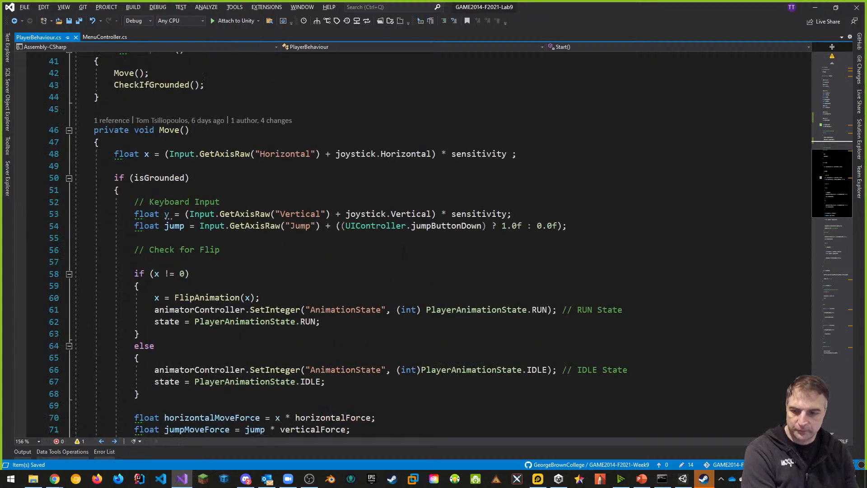
scroll(403, 247, down, 4)
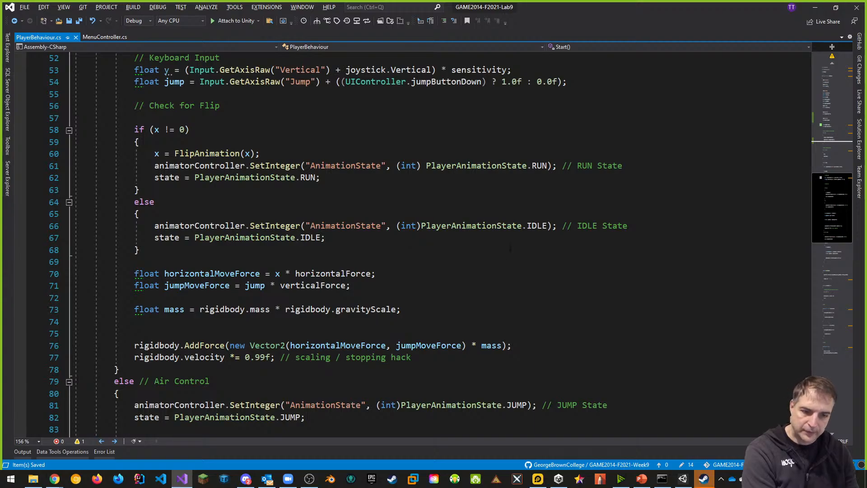
scroll(410, 241, down, 2)
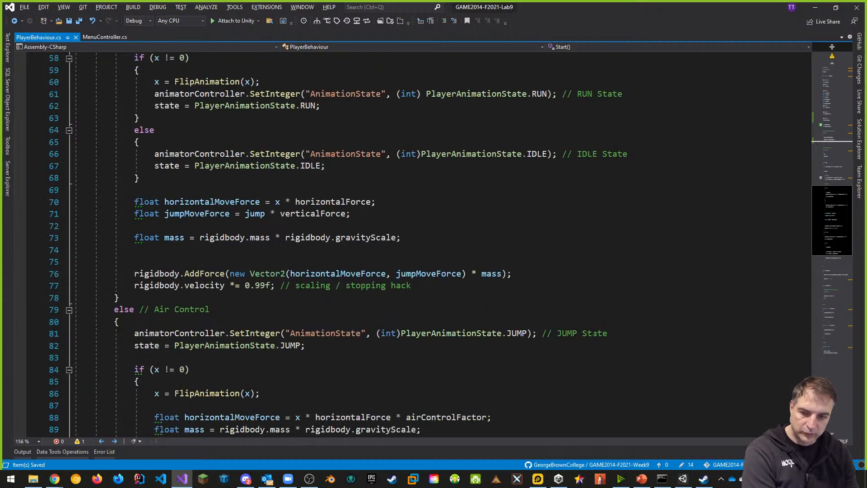
scroll(151, 313, down, 2)
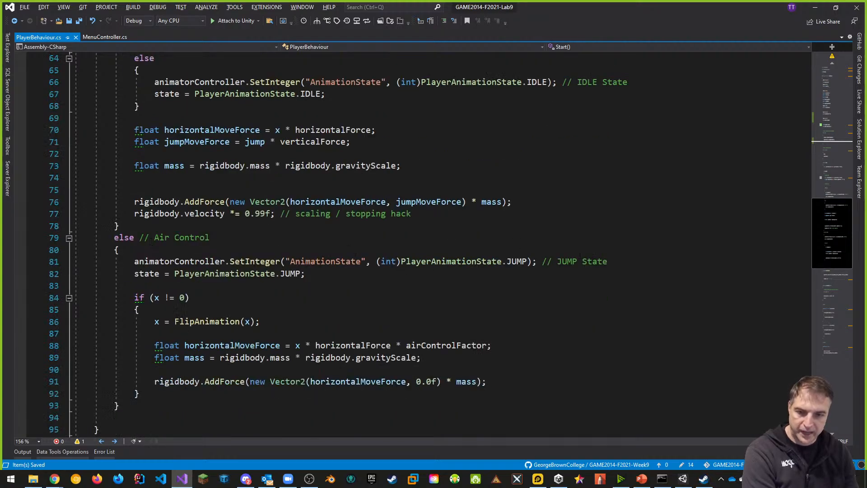
click(120, 249)
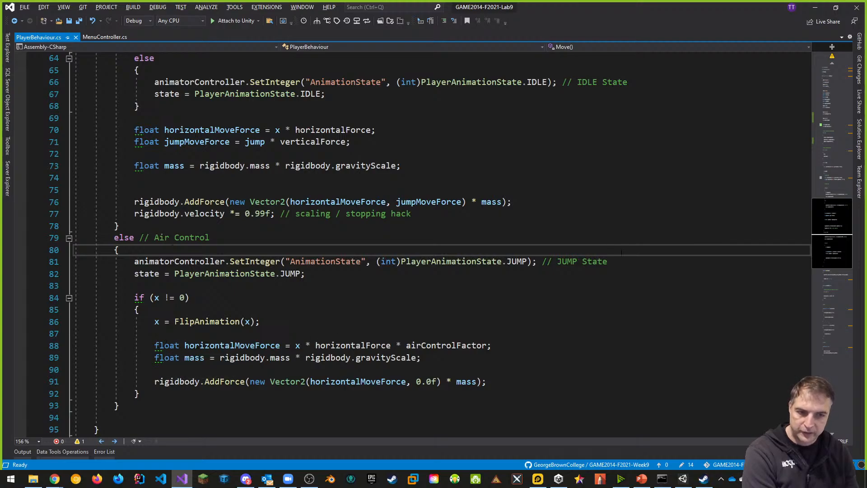
scroll(454, 272, down, 2)
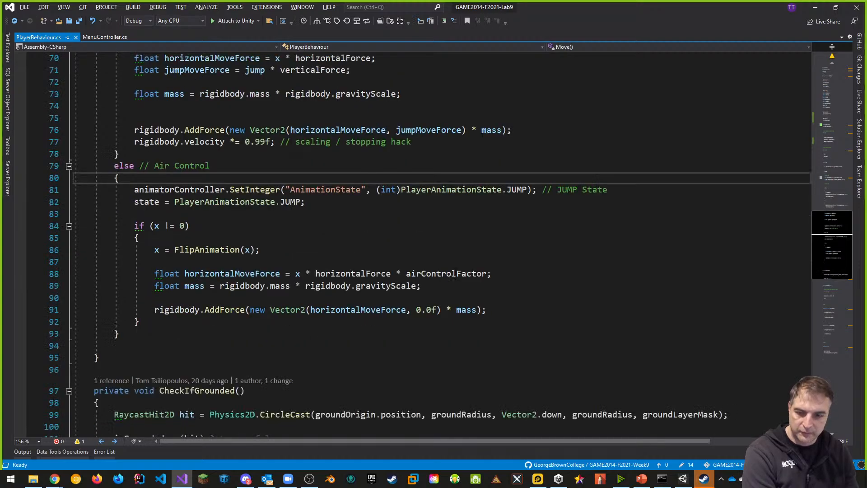
scroll(464, 270, up, 1)
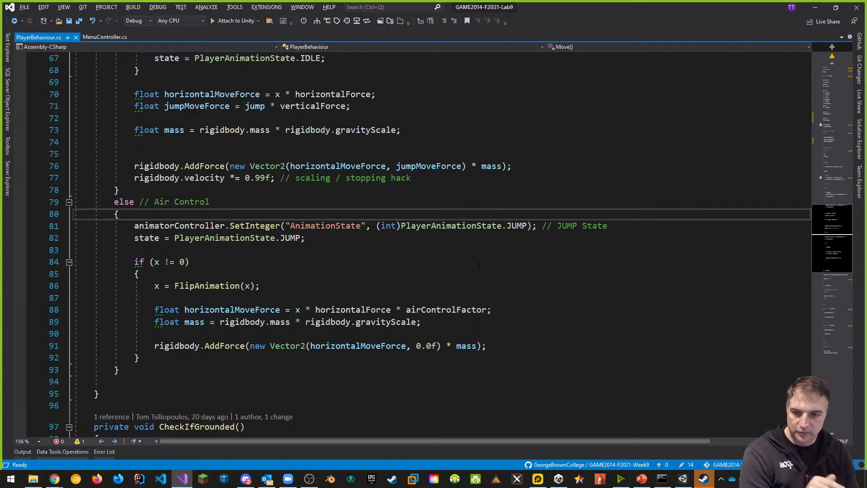
scroll(455, 228, up, 6)
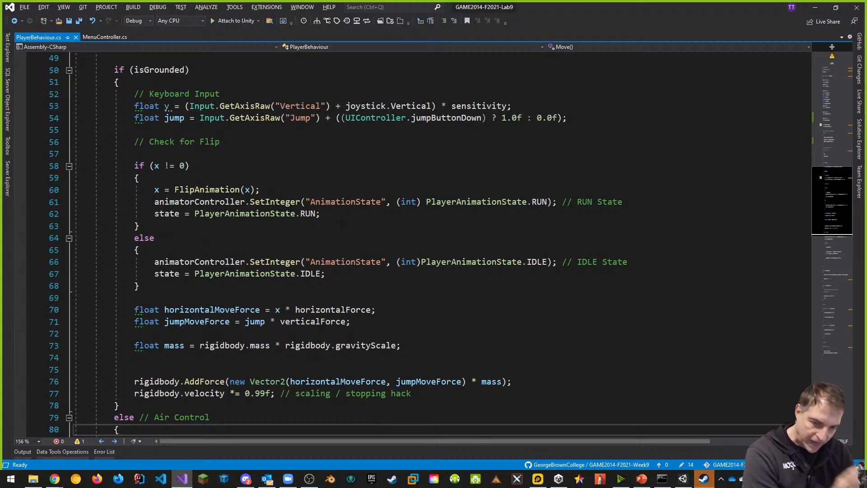
text(animatorController.SetInteger("AnimationState", (int)PlayerAnimationState.JUMP); // JUMP State state = PlayerAnimationState.JUMP;)
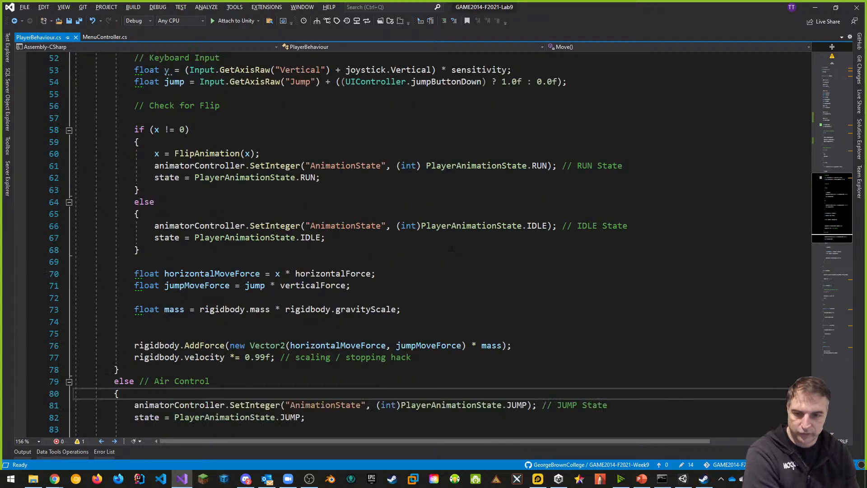
scroll(452, 247, down, 2)
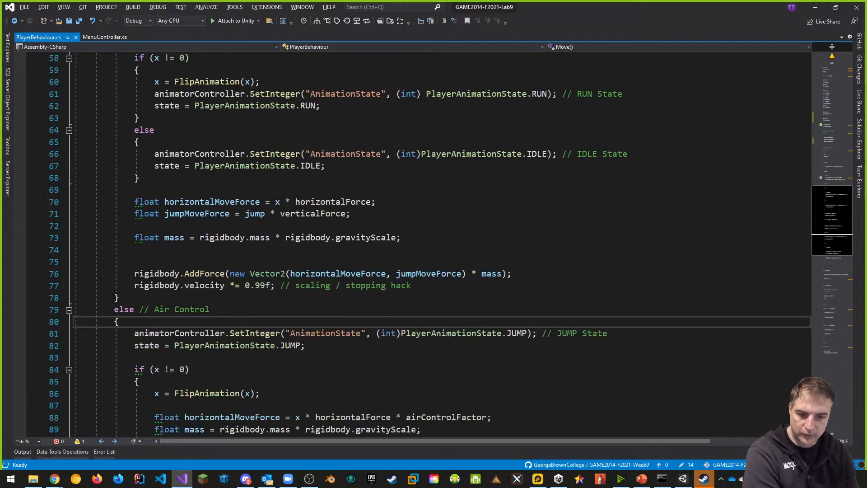
scroll(573, 325, down, 1)
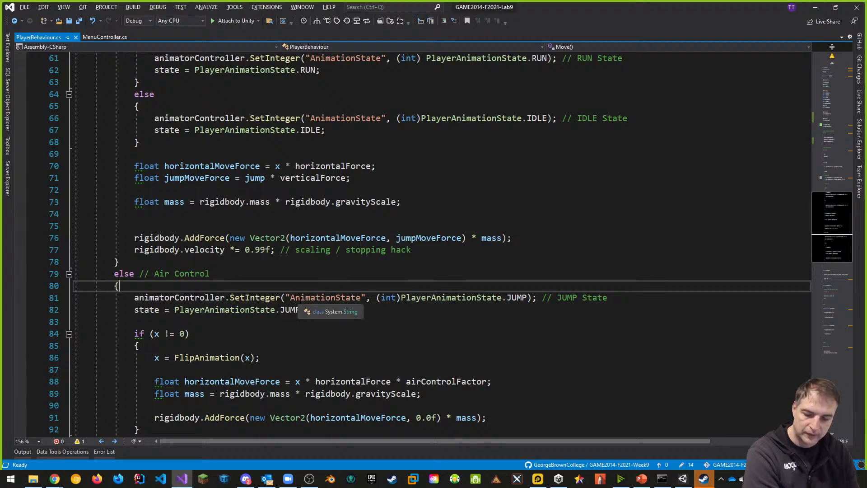
scroll(298, 307, down, 2)
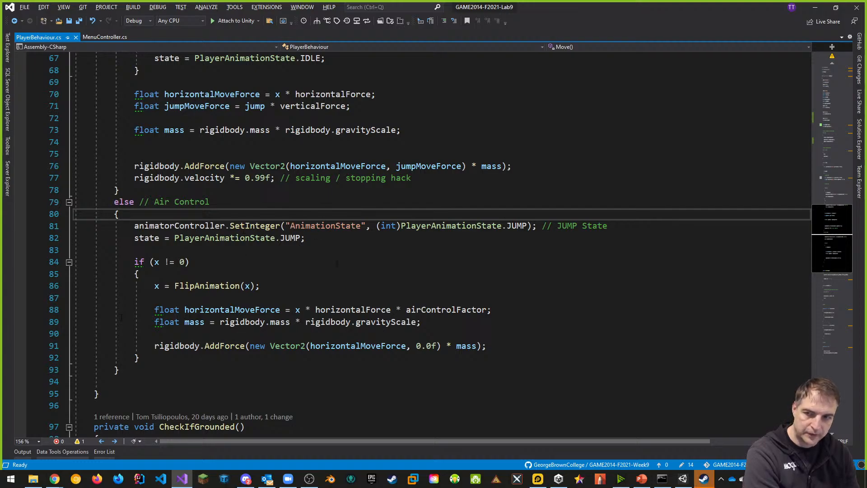
scroll(337, 263, up, 3)
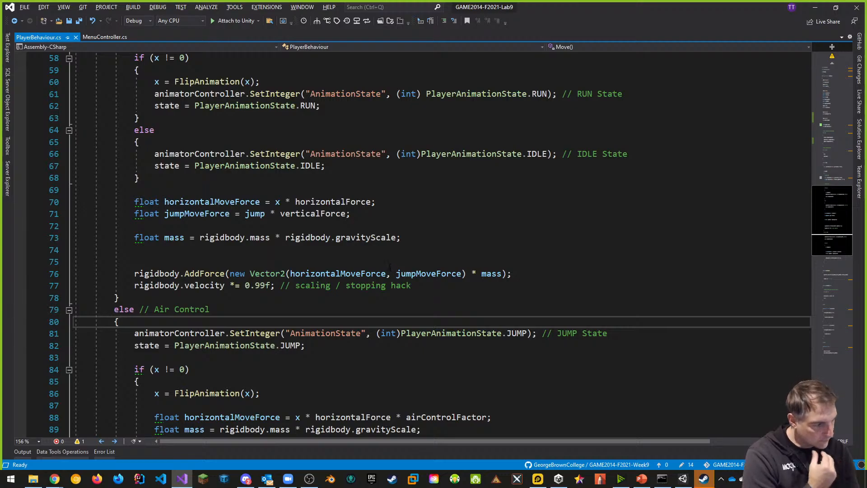
scroll(393, 266, up, 6)
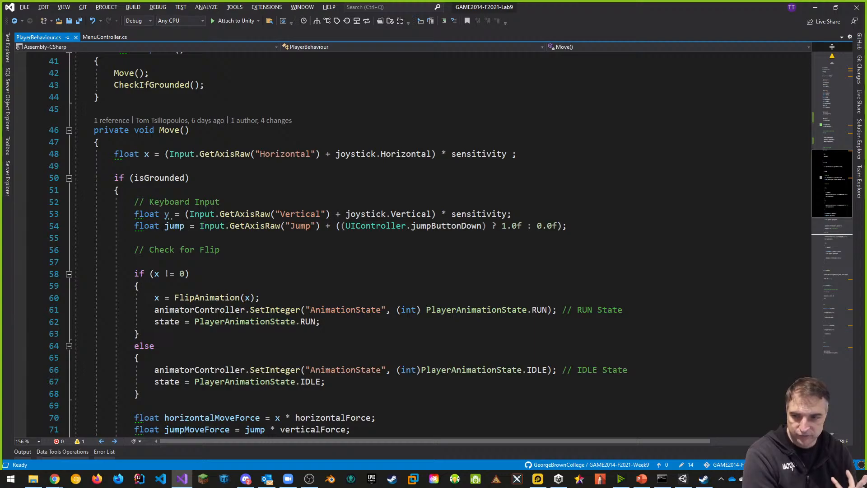
- Add an empty if (jump > 0) block below the float jump line in Move(), separated by a blank line
click(586, 225)
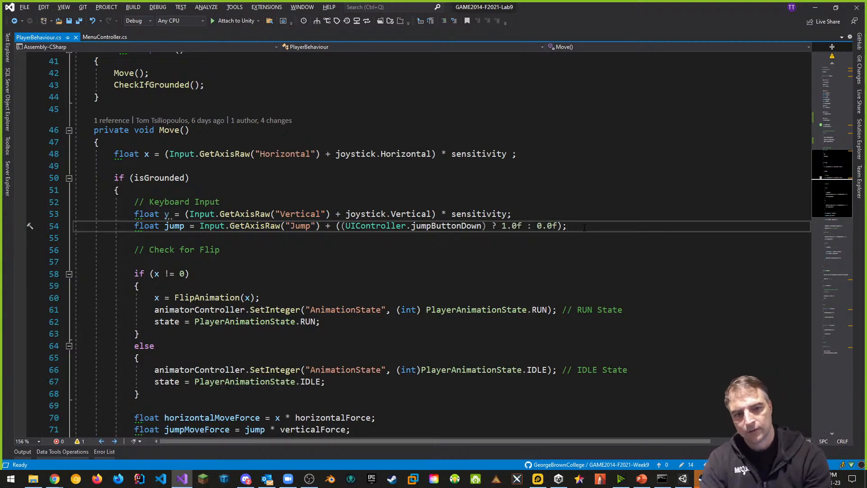
key(Return)
key(Return)
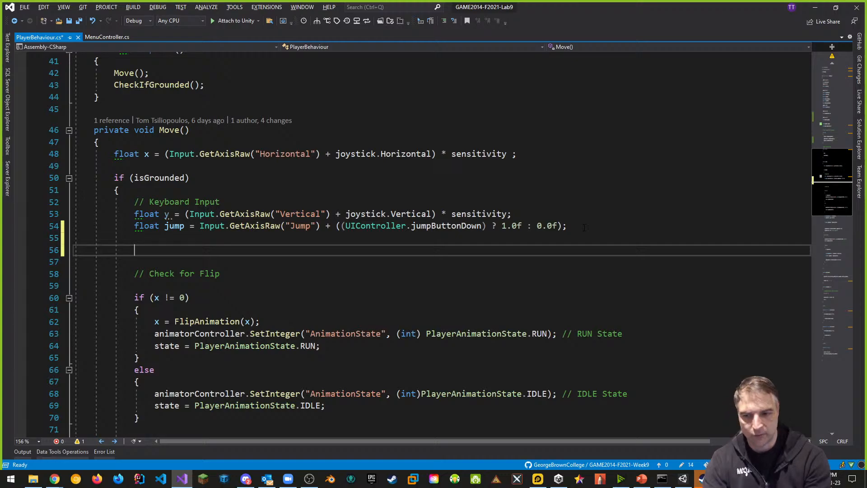
text(if(jump >)
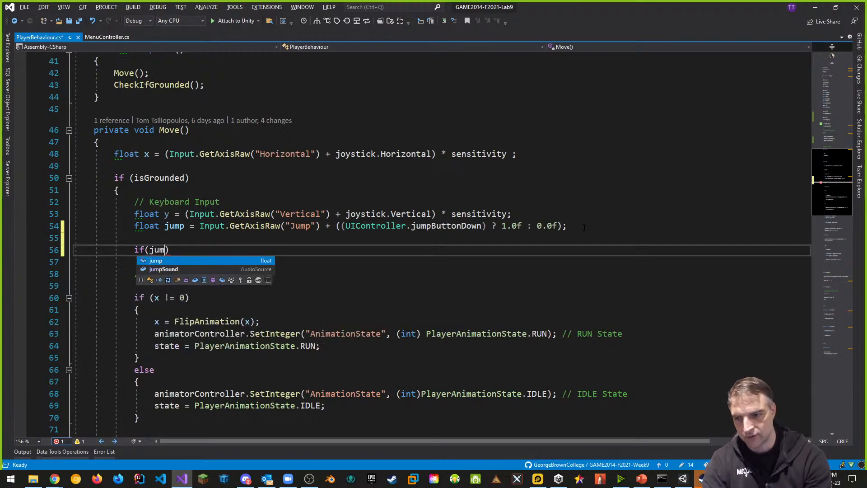
text( 0)
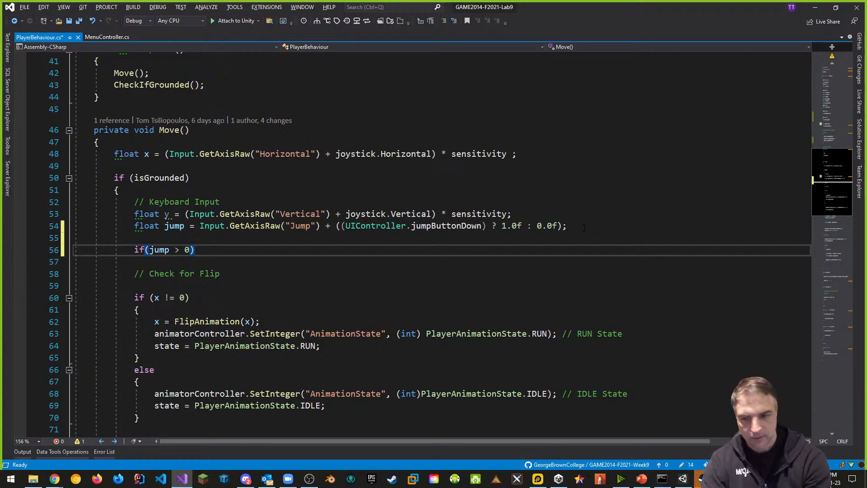
key(Return)
text({)
key(Return)
key(Up)
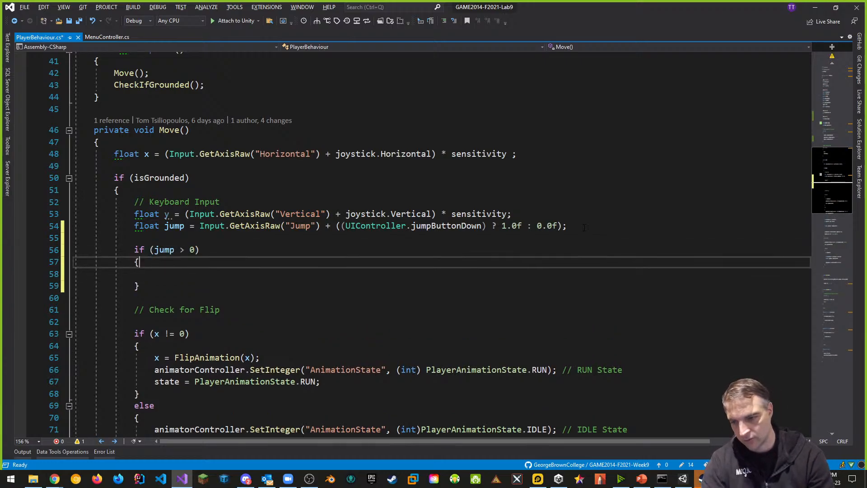
- Insert the comment // jump activated directly above the if (jump > 0) statement
key(Up)
key(Up)
key(Return)
text(// jump)
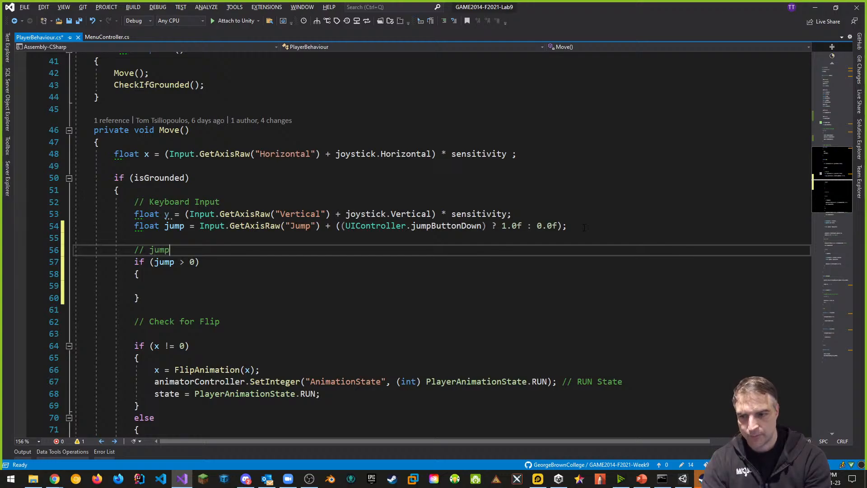
text( activated)
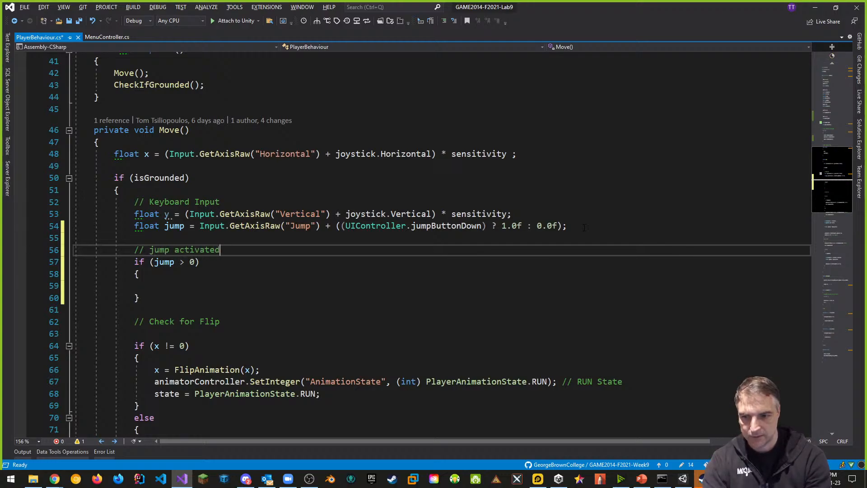
- Call jumpSound.Play(); inside the if (jump > 0) block
key(Down)
key(Down)
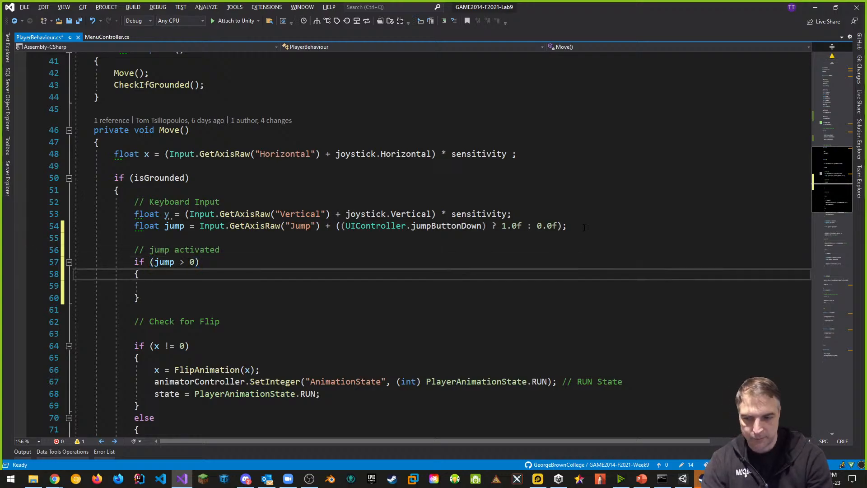
key(Down)
text(jump)
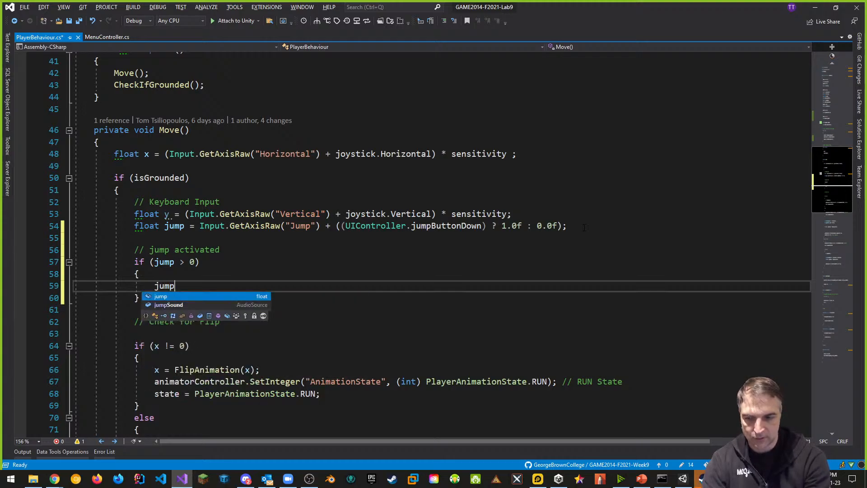
text(Sound.p)
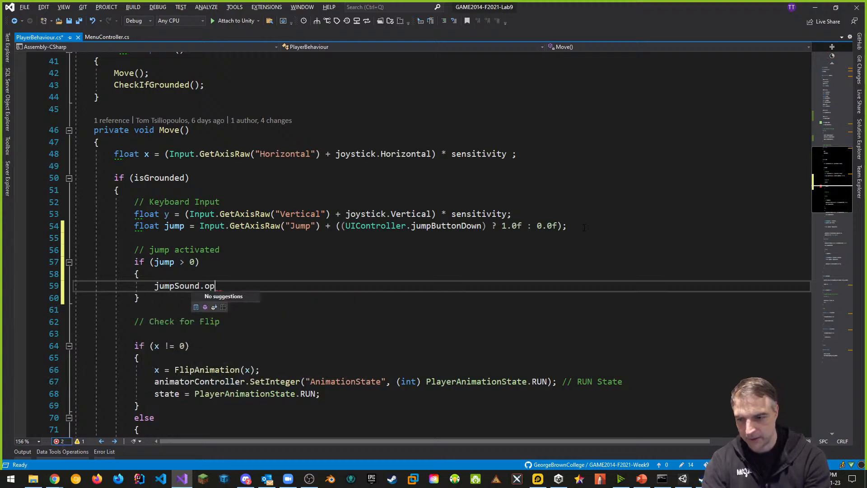
text(lay();)
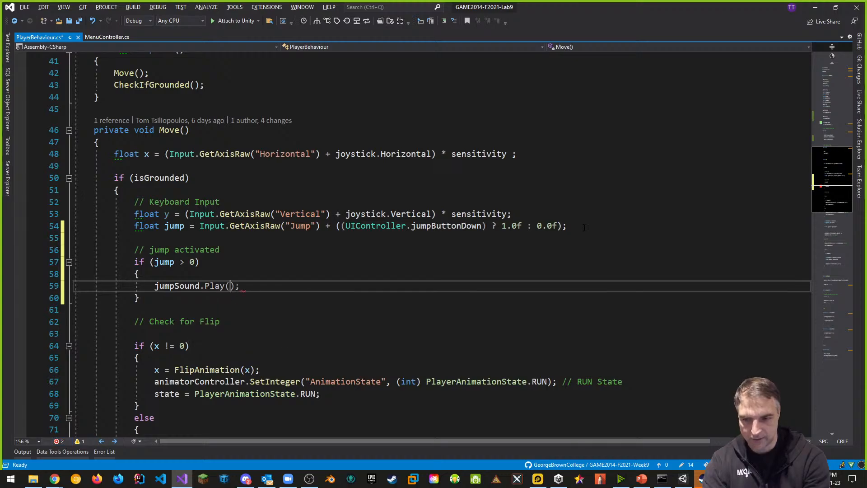
- Save the PlayerBehaviour script and review the remaining grounded and Air Control code in Move()
key(ctrl+s)
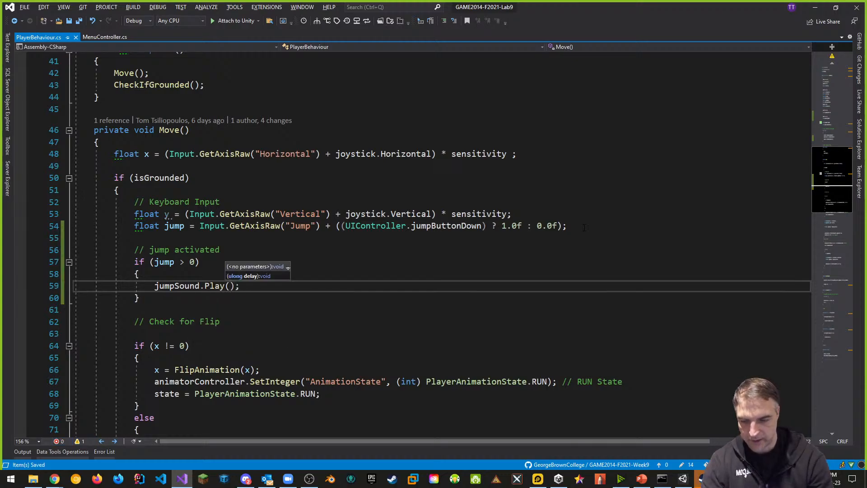
key(Up)
key(Up)
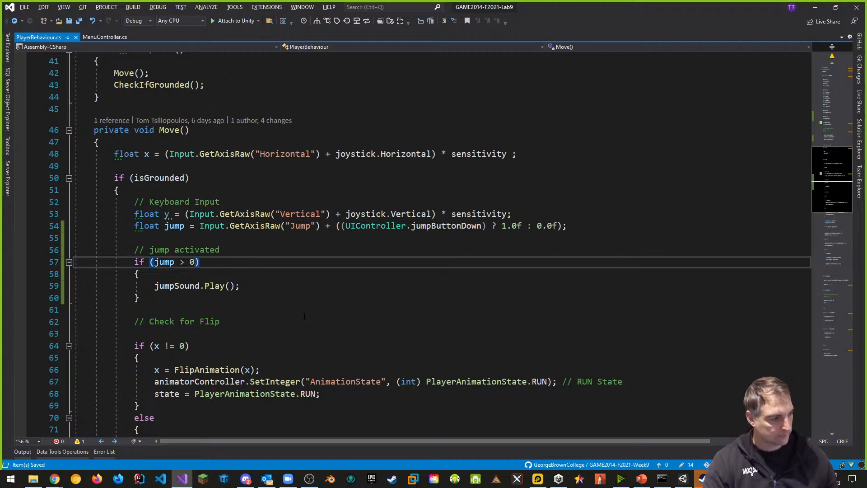
key(Down)
key(Down)
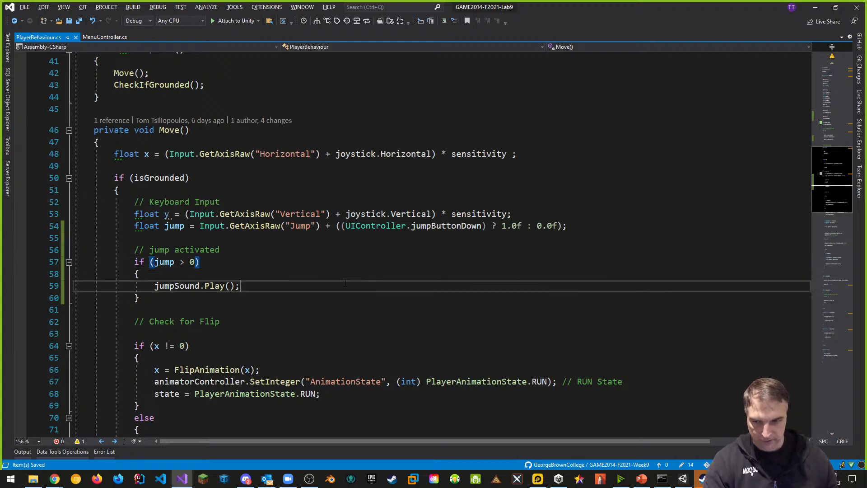
scroll(346, 280, down, 5)
scroll(362, 268, down, 4)
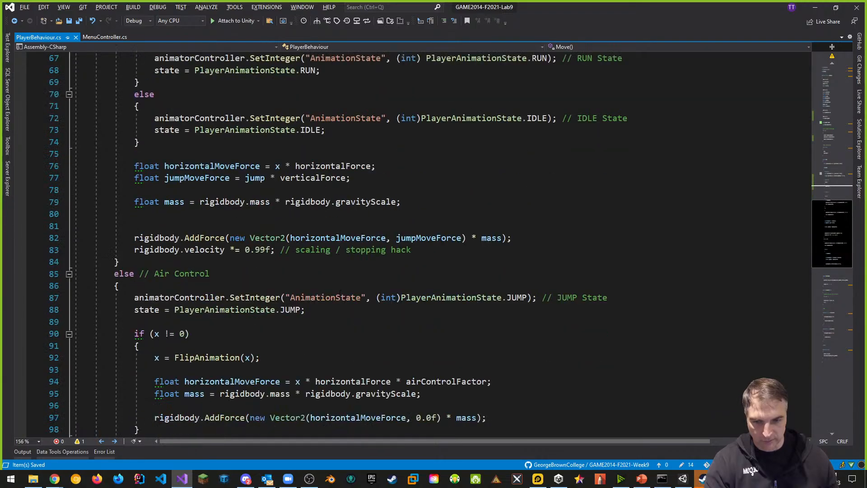
scroll(334, 306, down, 2)
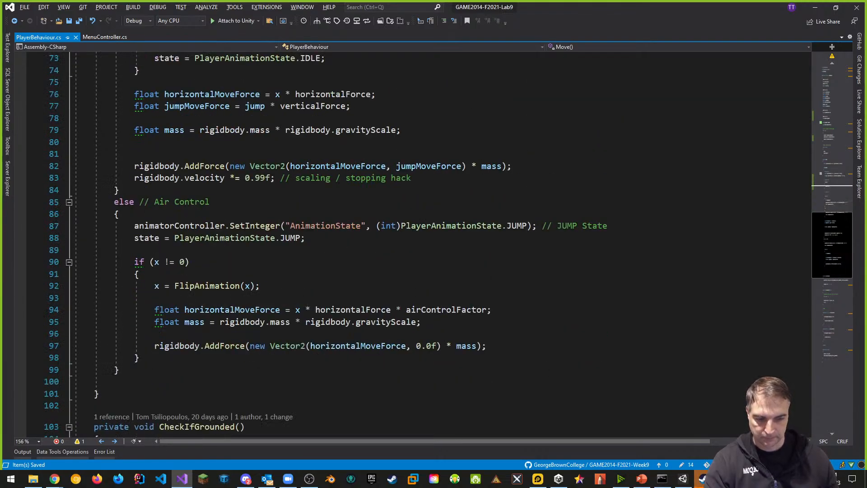
- Switch to Unity and play-test the Main scene, making the player jump to hear the jump sound, and stop the game
click(682, 478)
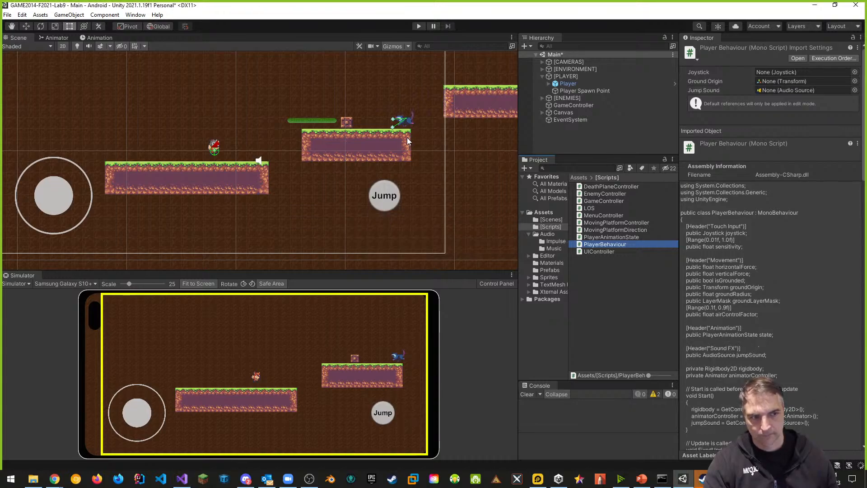
click(418, 26)
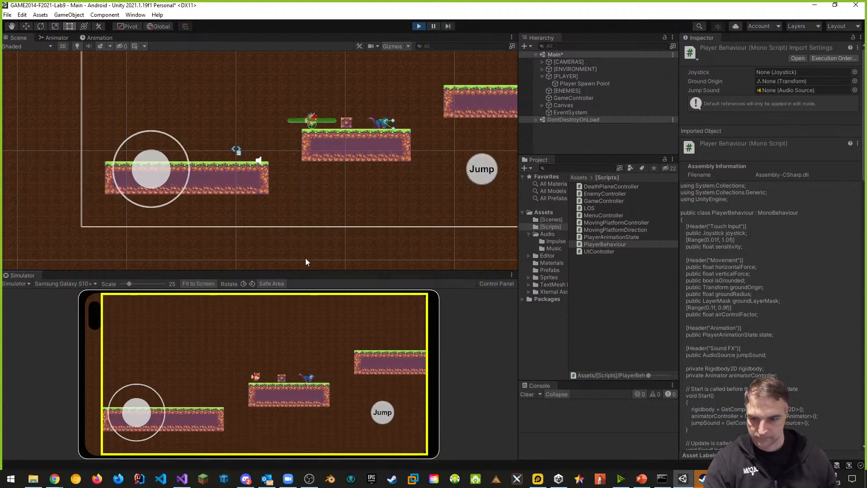
click(384, 413)
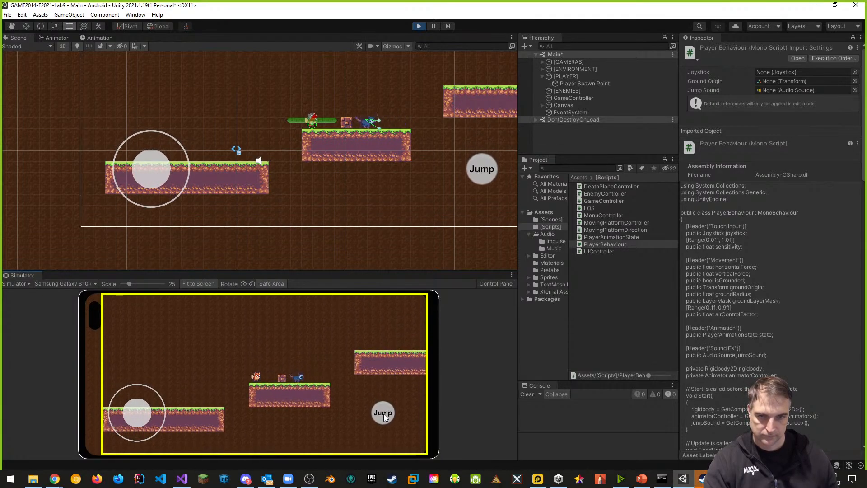
click(384, 413)
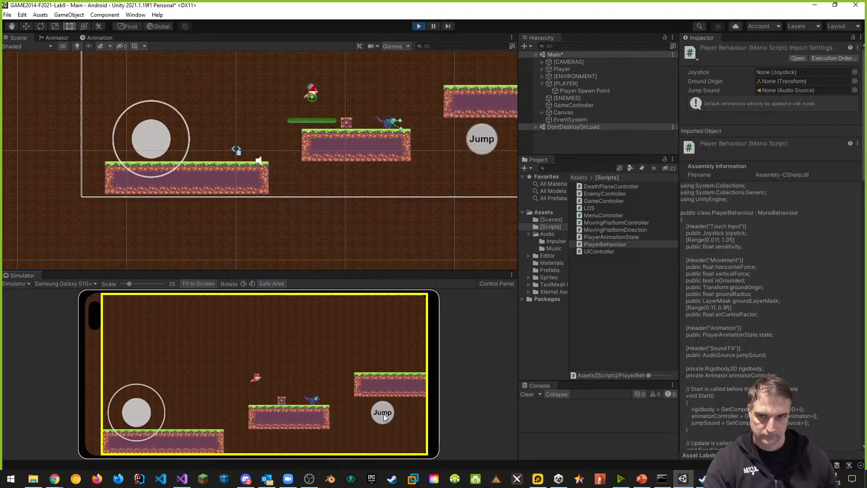
click(419, 26)
key(alt+Tab)
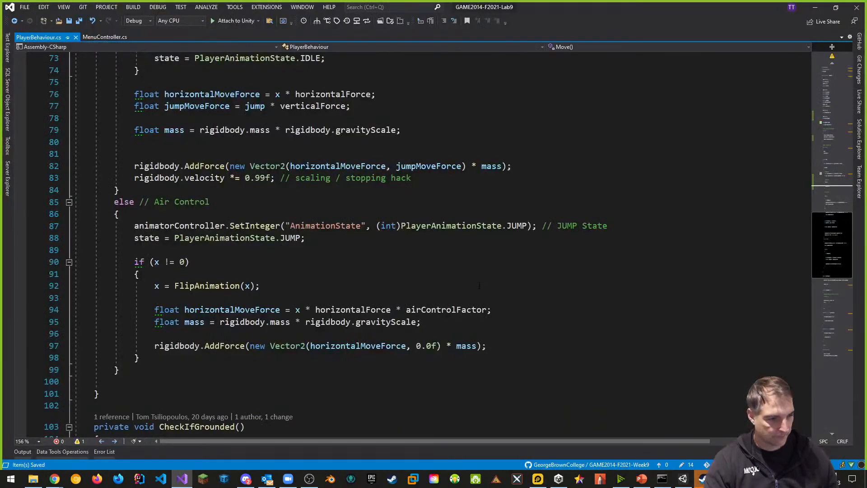
key(alt+Tab)
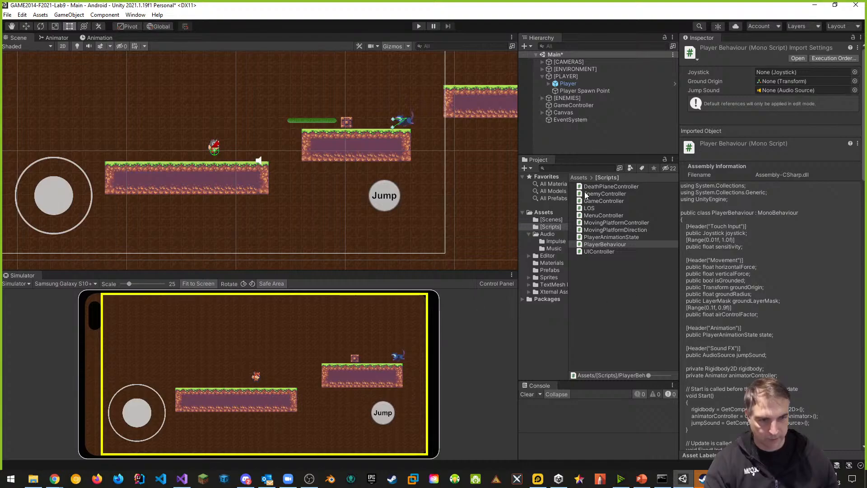
- Set the volume of the GameController's Level 1 Music Audio Source to 0.5
click(565, 107)
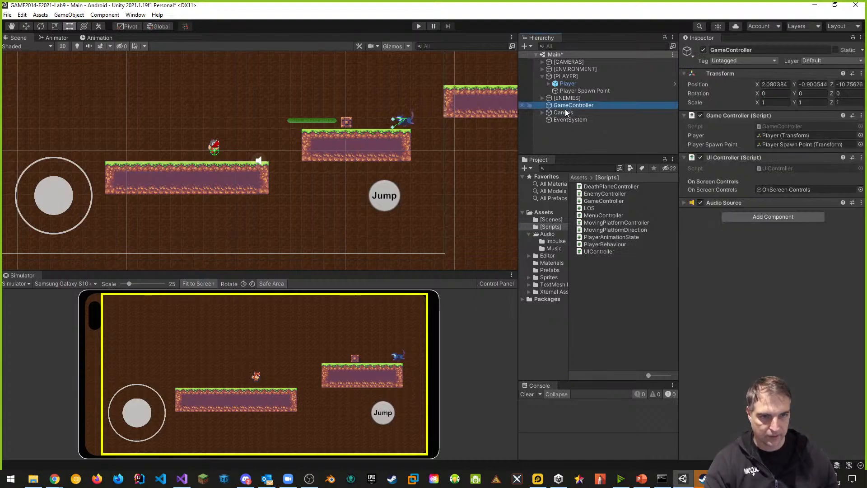
click(684, 202)
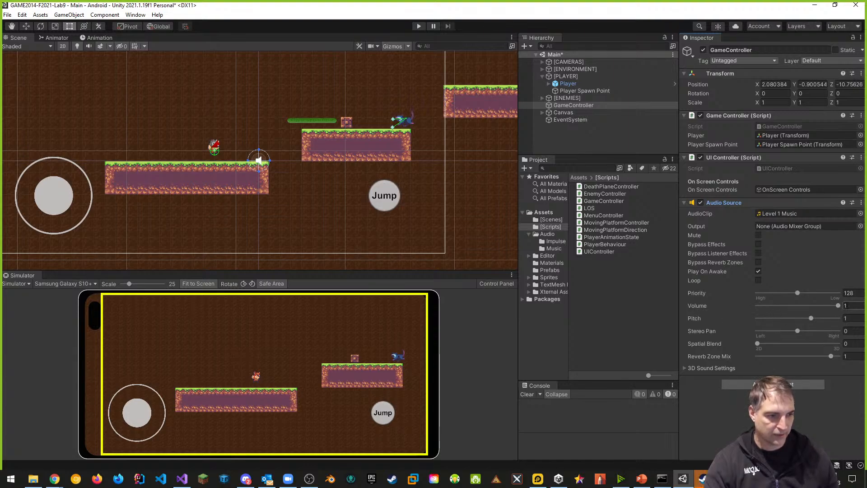
drag(838, 305, 797, 305)
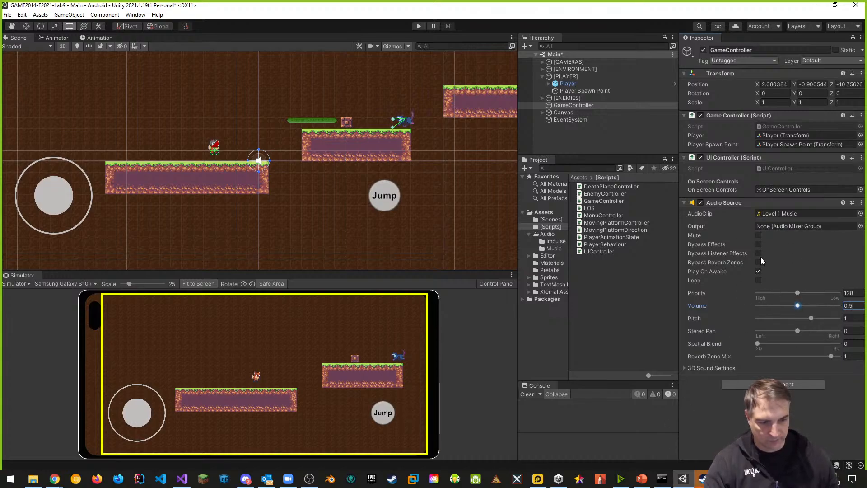
- Run the Main scene again, trigger a jump to check the sound against the quieter music, and stop the game
click(418, 26)
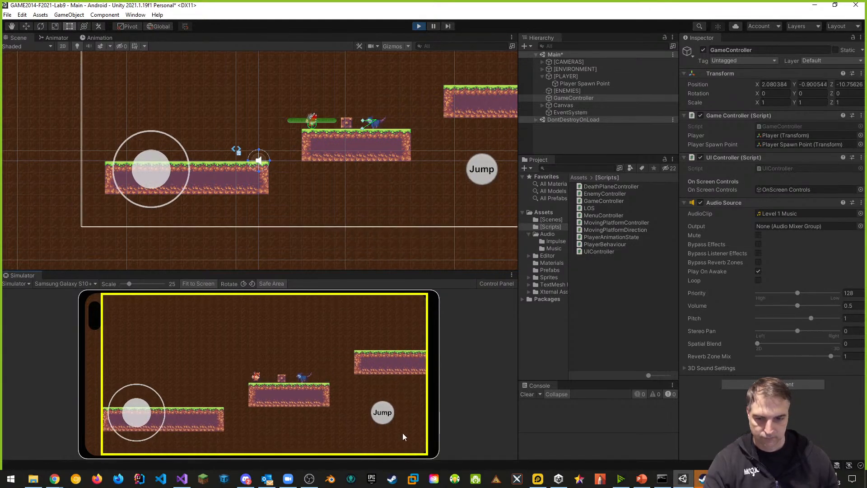
click(383, 411)
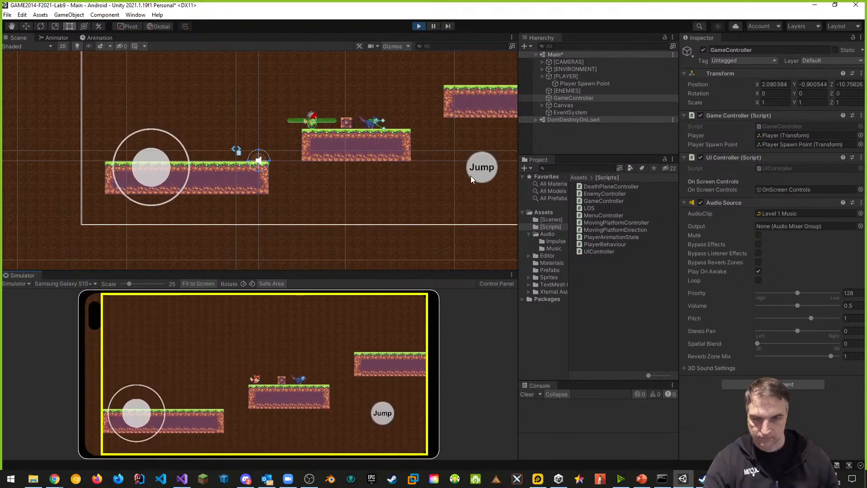
click(419, 27)
key(alt+Tab)
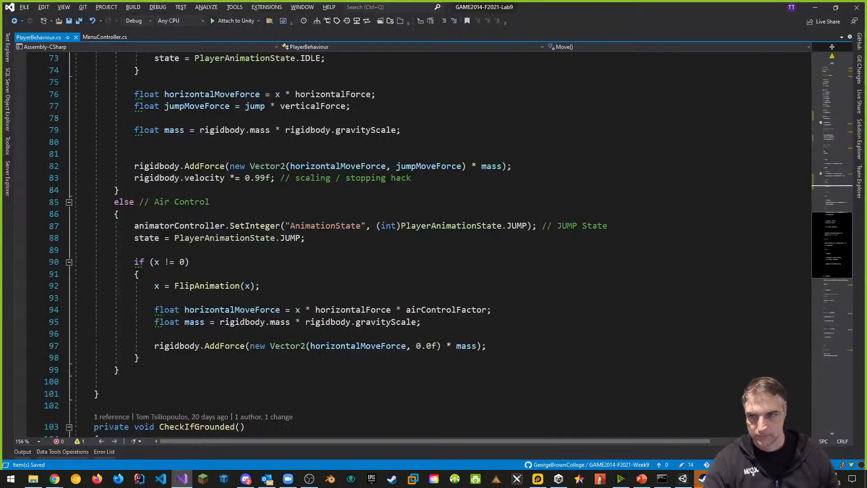
key(alt+Tab)
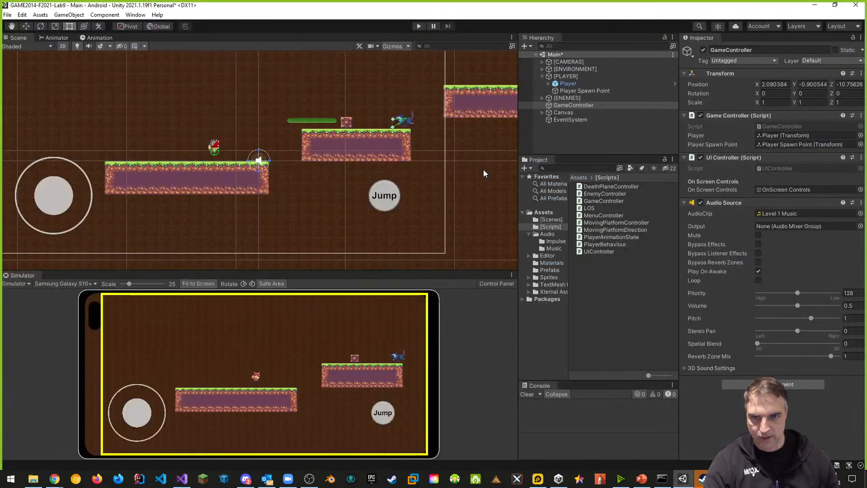
- Save the Main scene and the project, and exit Unity
key(ctrl+s)
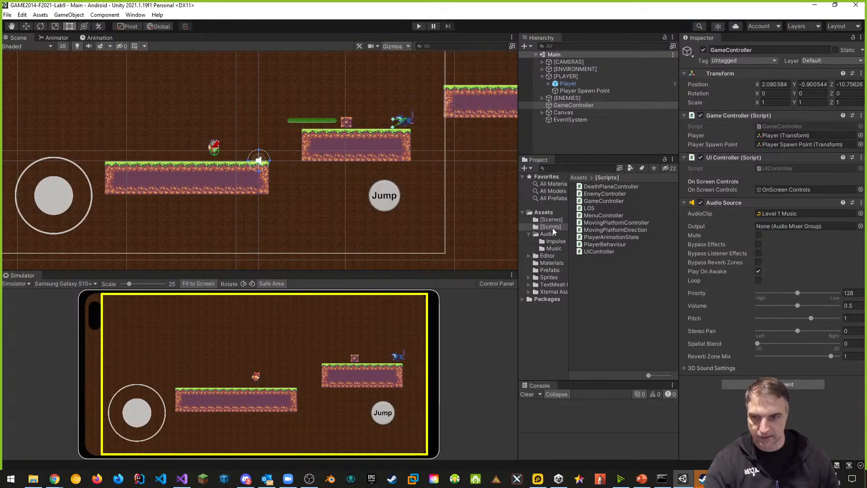
click(7, 15)
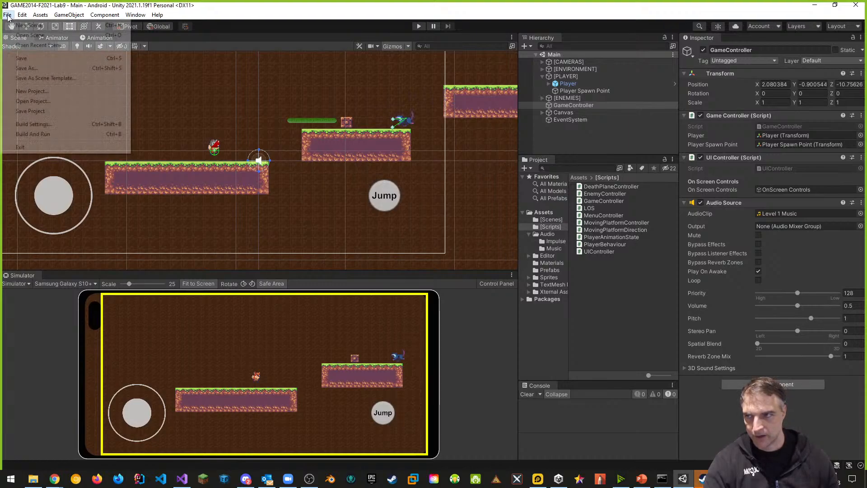
click(26, 59)
click(7, 15)
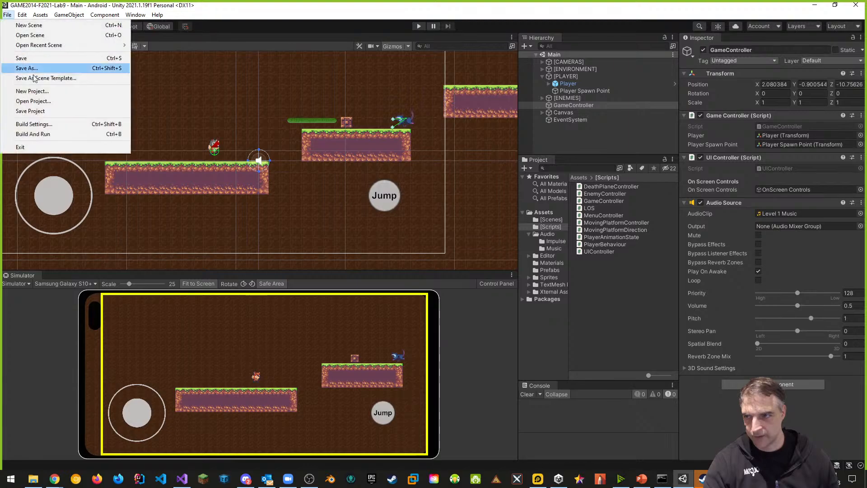
click(40, 113)
click(7, 15)
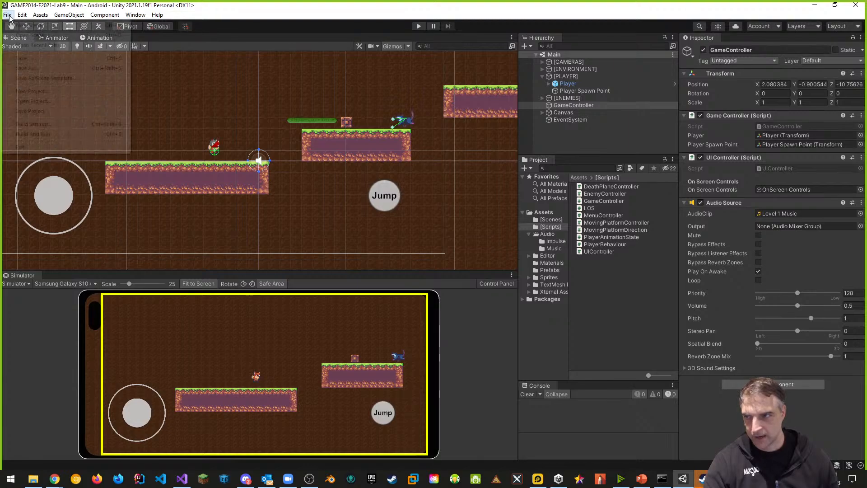
click(20, 147)
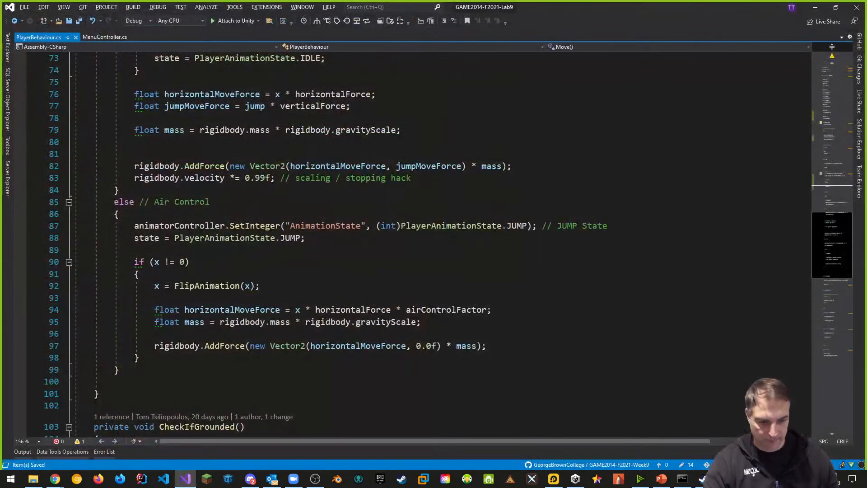
- Switch to the Command Prompt, clear its output, and stage all project changes with git add
click(682, 478)
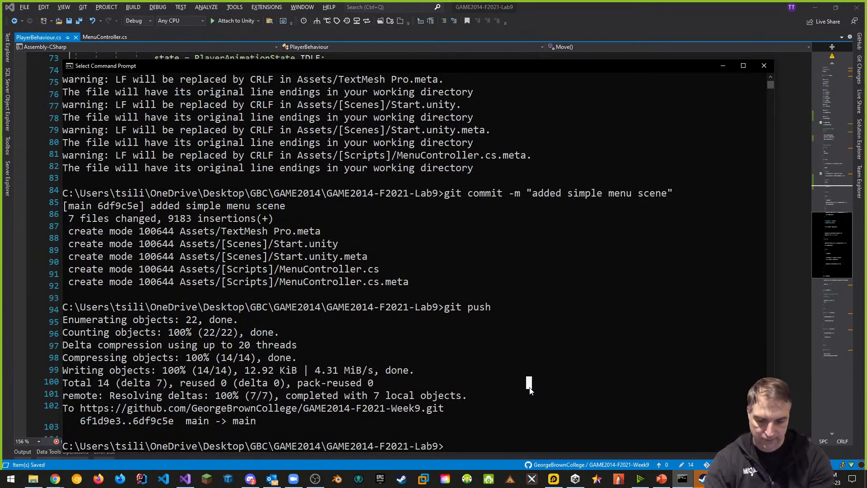
text(gi)
key(BackSpace)
key(BackSpace)
text(cls)
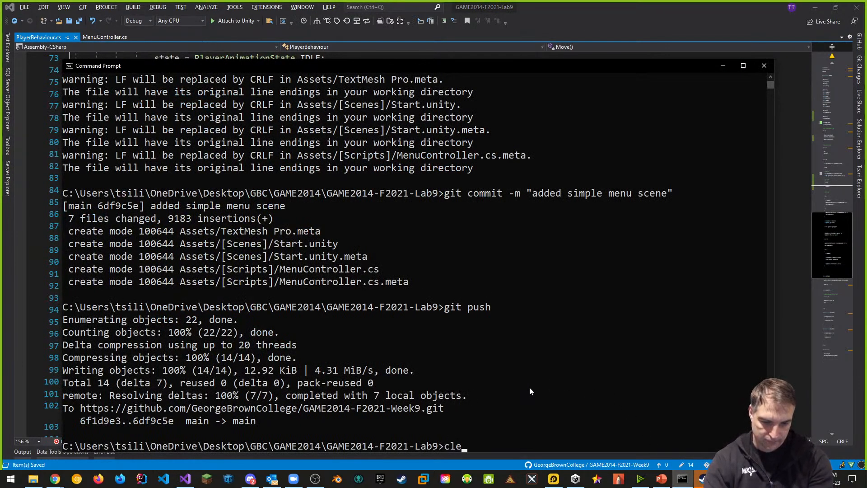
key(Return)
text(git add .)
key(Return)
- Commit the staged changes with the message "added sound and music" and push them to the remote repository
text(git )
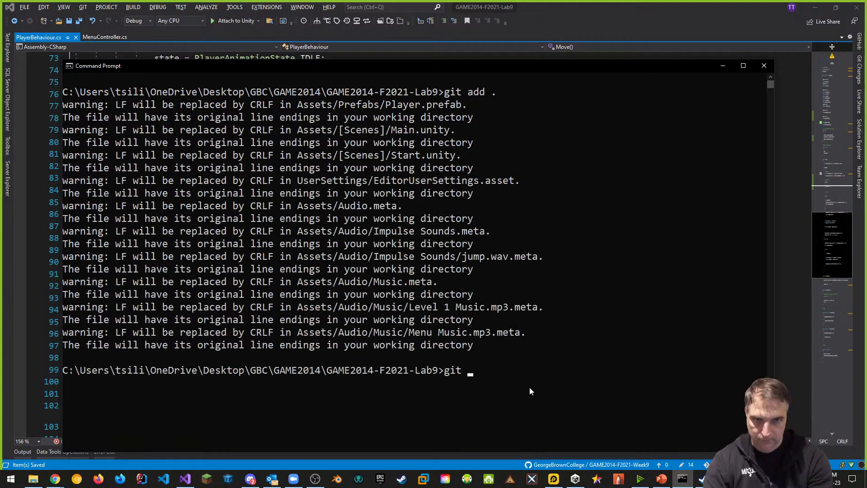
text(commit -m ")
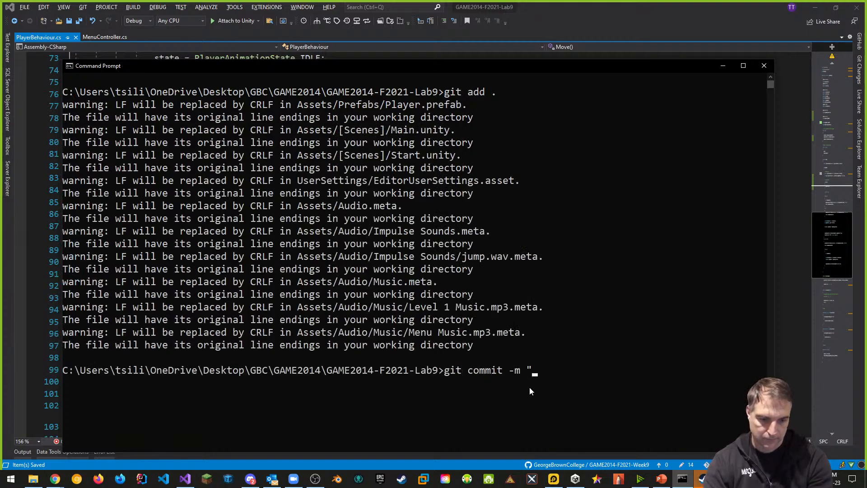
text(added sound and)
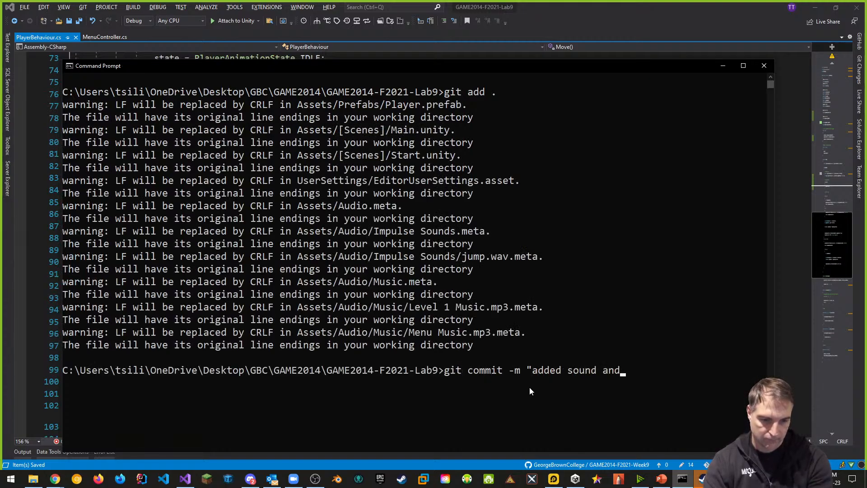
text( music")
key(Return)
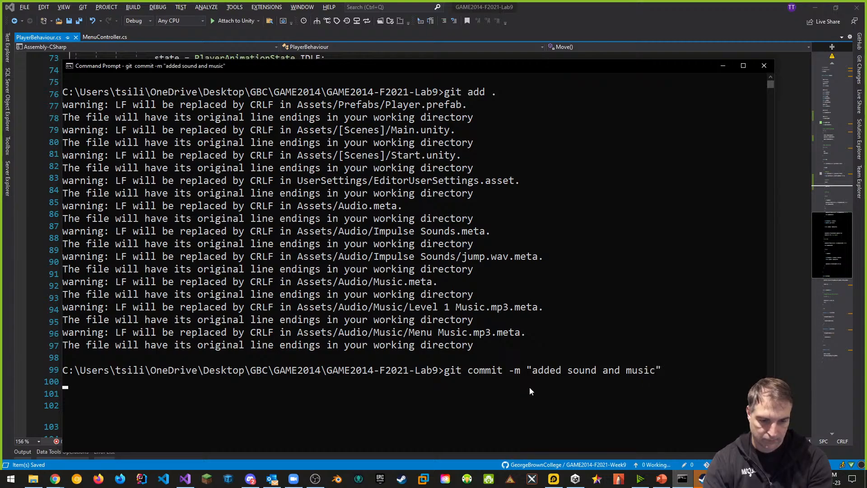
text(git push)
key(Return)
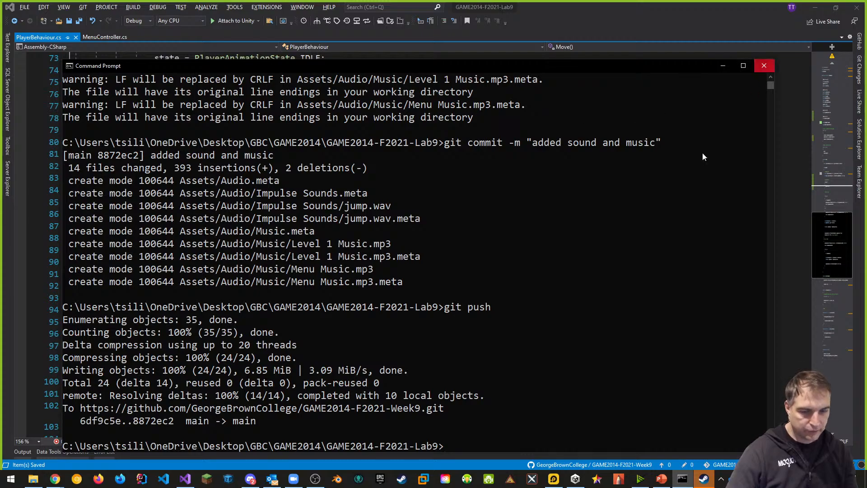
- Reopen the GAME2014-F2021-Lab9 project in Unity and load the Start scene from the [Scenes] folder
click(584, 482)
click(335, 179)
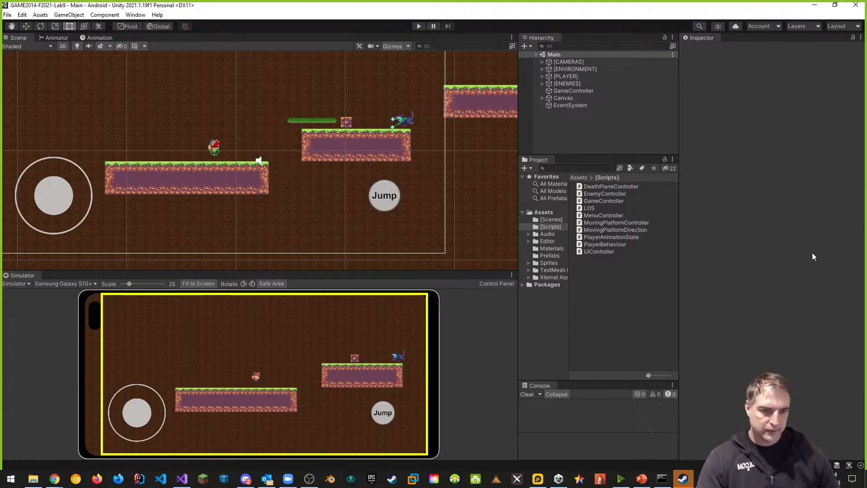
click(550, 220)
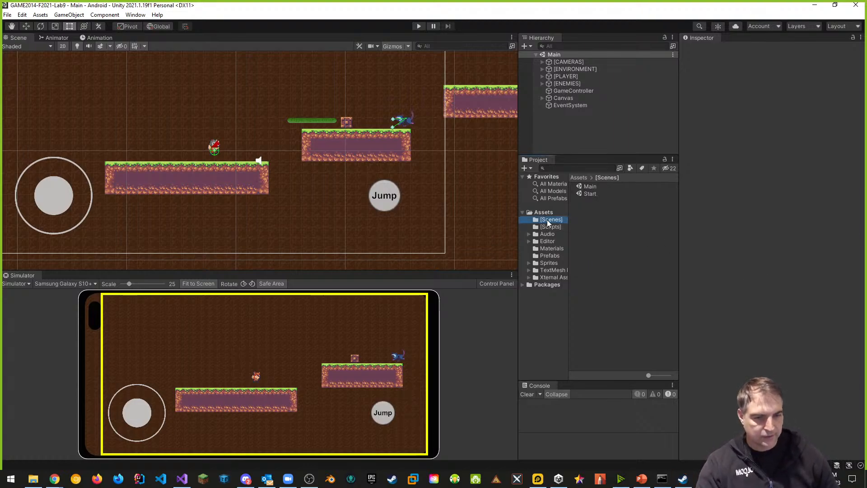
double_click(589, 194)
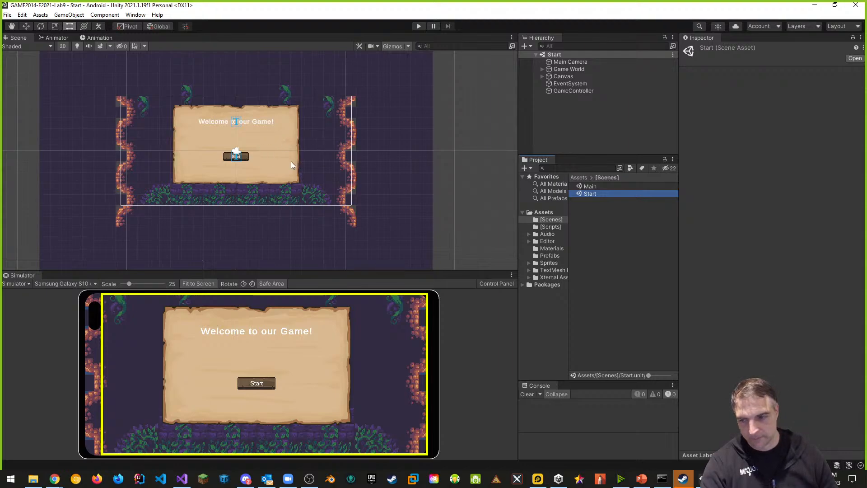
- Dock the Simulator alongside the Scene view, switch it to Game mode, and set its resolution to Landscape (3040x1440)
drag(26, 275, 145, 40)
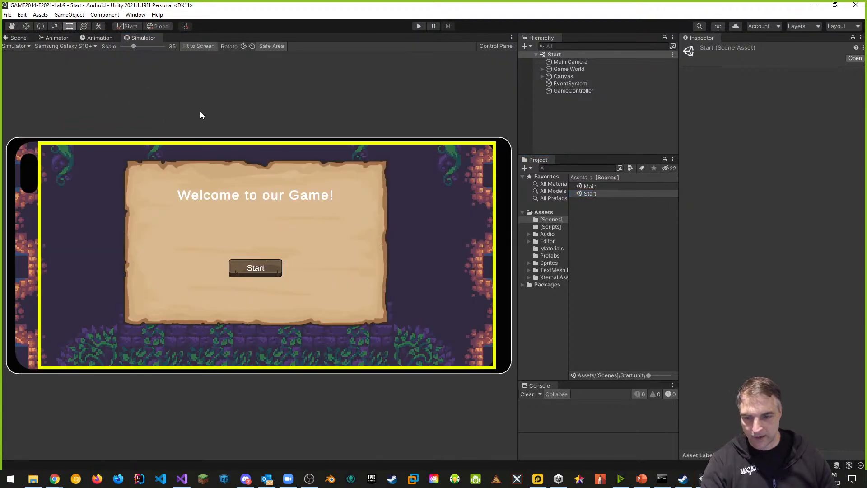
click(22, 47)
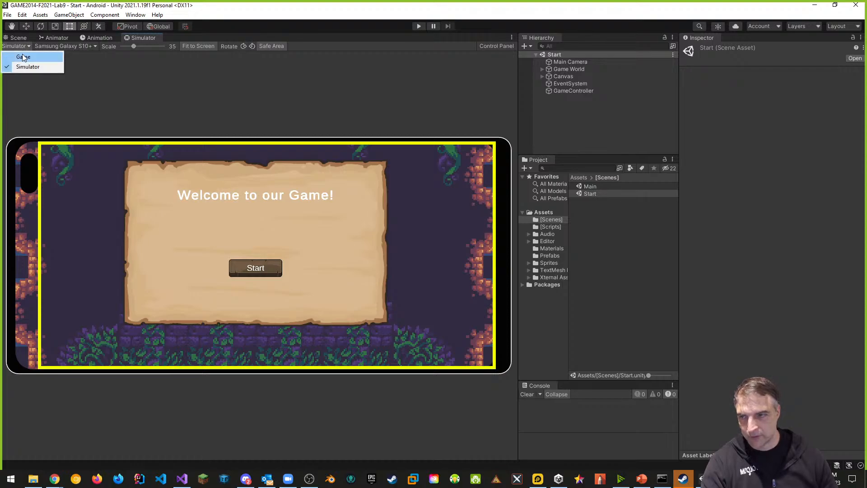
click(21, 56)
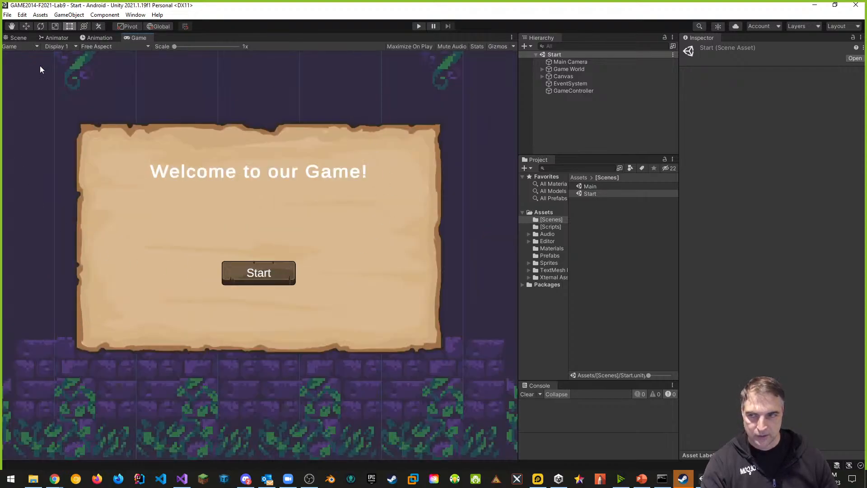
click(126, 47)
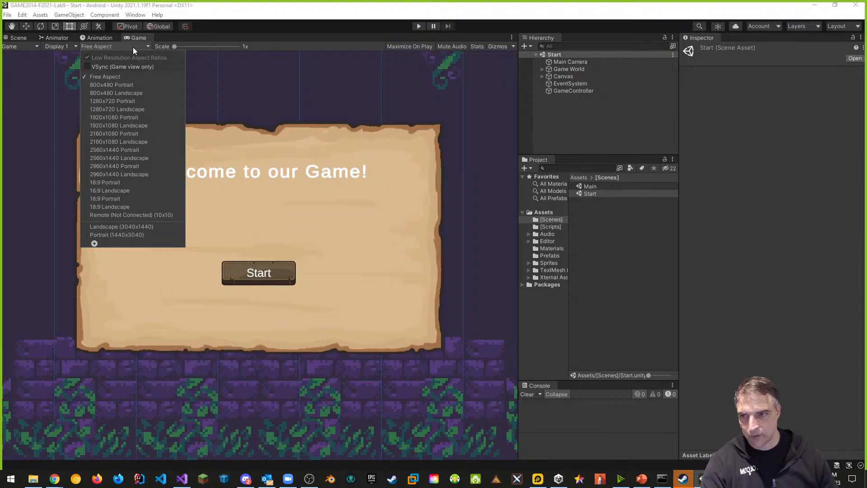
click(143, 227)
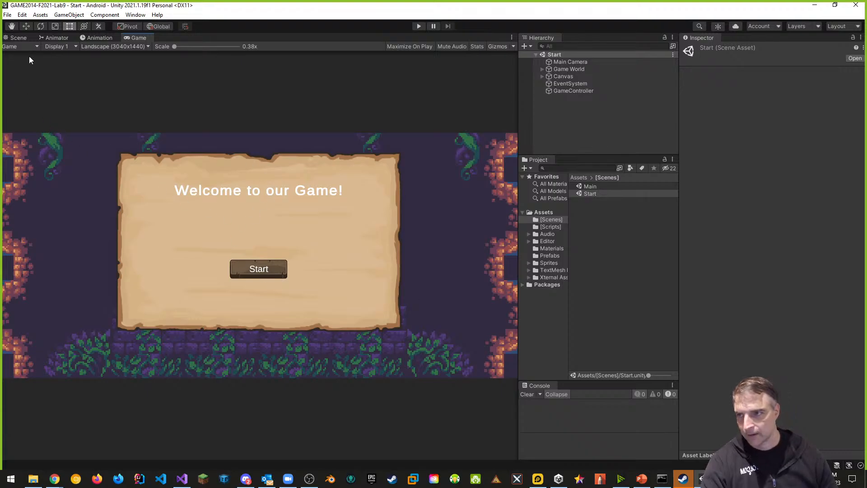
- In the Scene view, move the Canvas's Panel object straight up above the canvas frame, to a Pos Y of about 1695
click(18, 38)
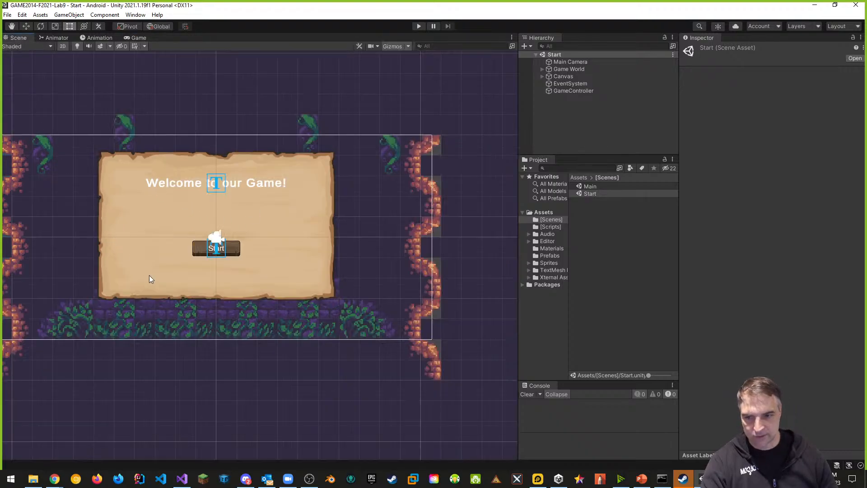
middle_drag(149, 278, 197, 281)
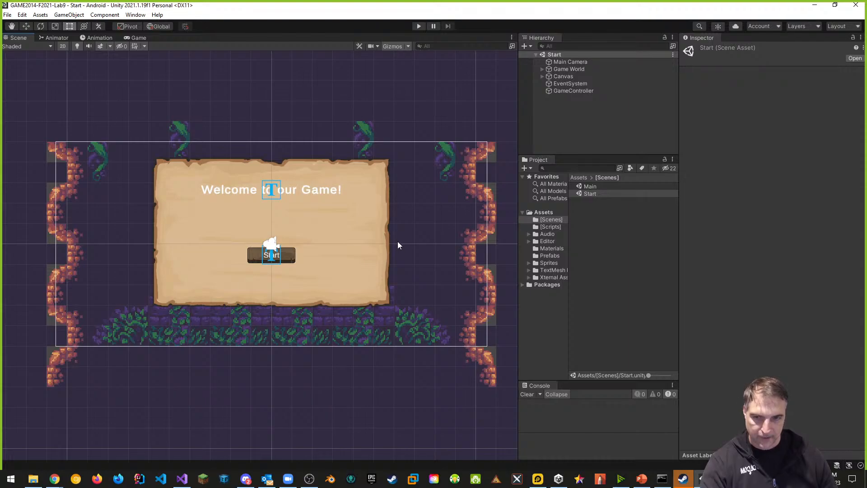
scroll(307, 206, down, 4)
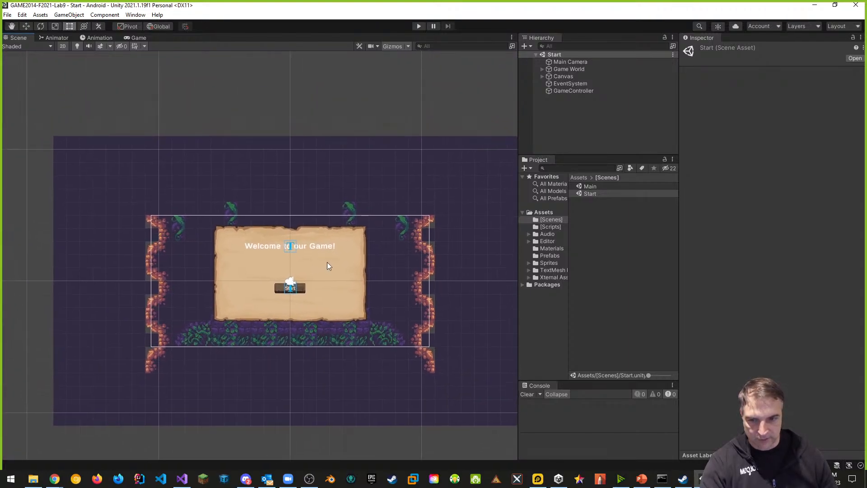
click(328, 263)
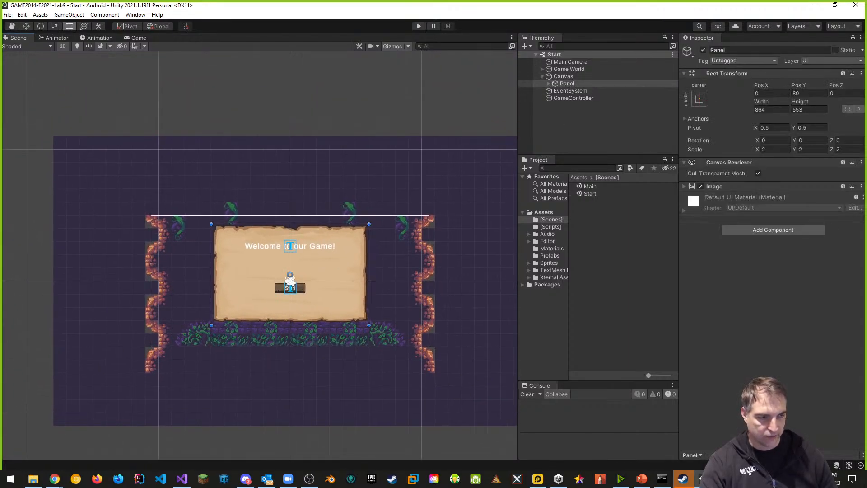
click(305, 246)
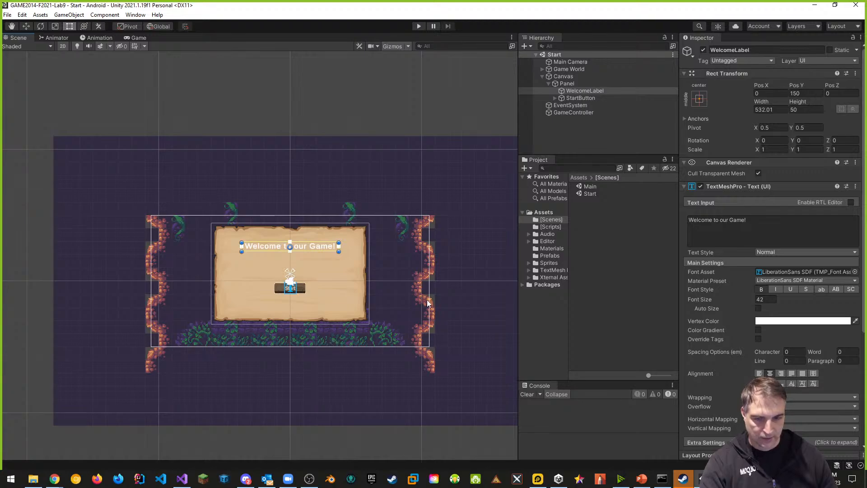
click(582, 98)
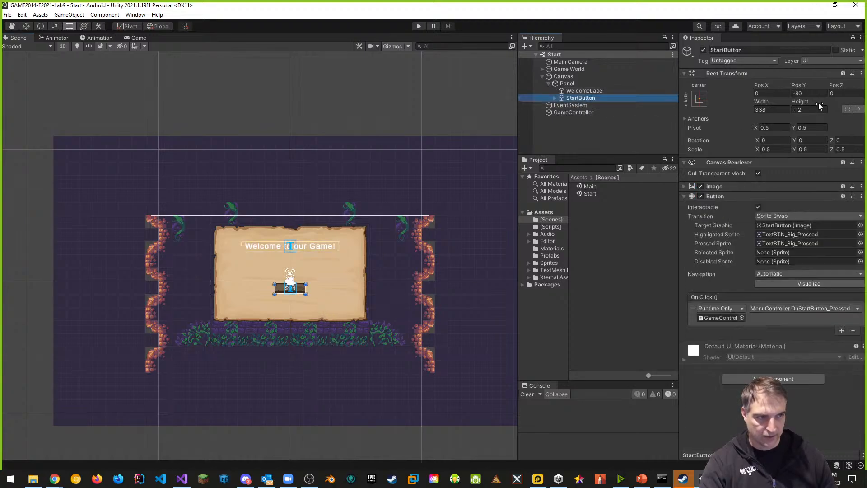
click(790, 93)
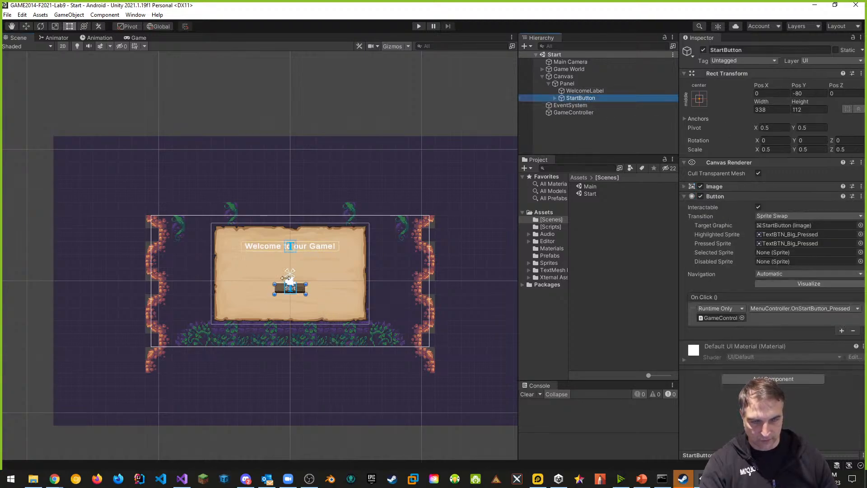
click(567, 84)
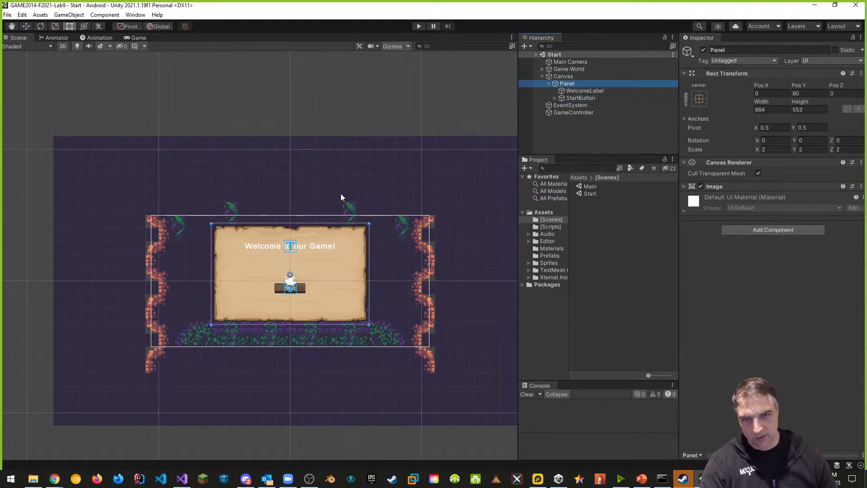
click(26, 26)
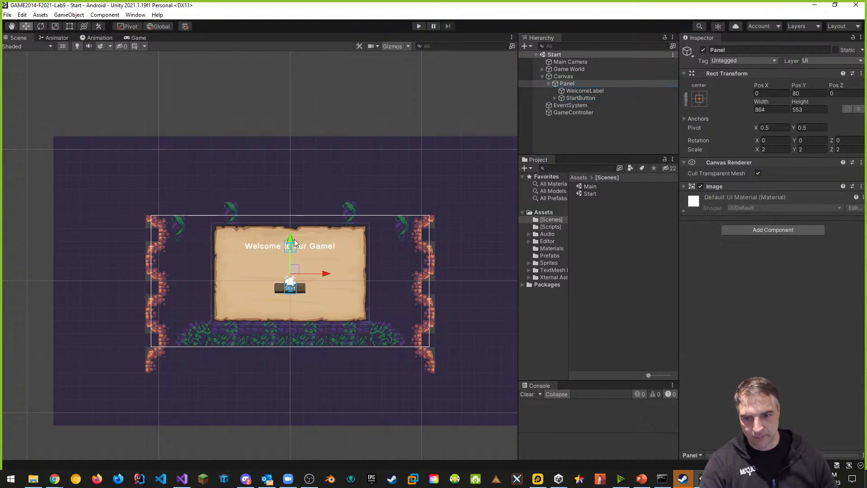
drag(292, 240, 301, 141)
drag(298, 73, 294, 91)
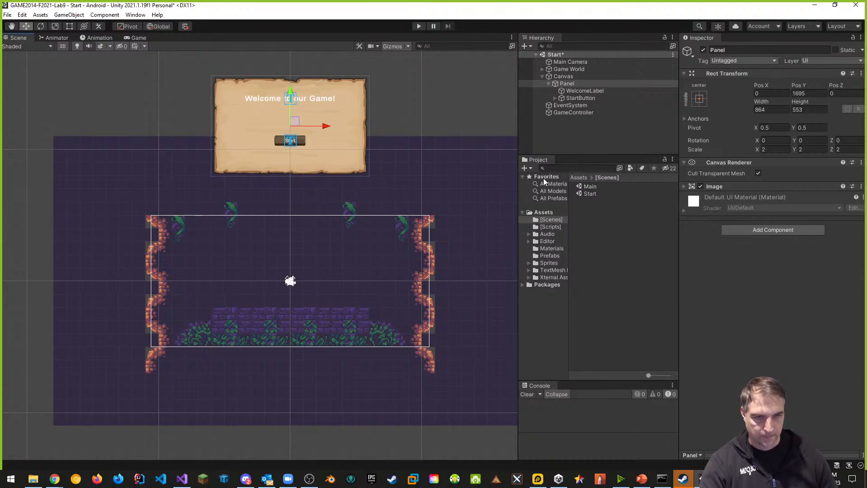
- Create a folder named Animations in the project's root Assets folder
click(542, 213)
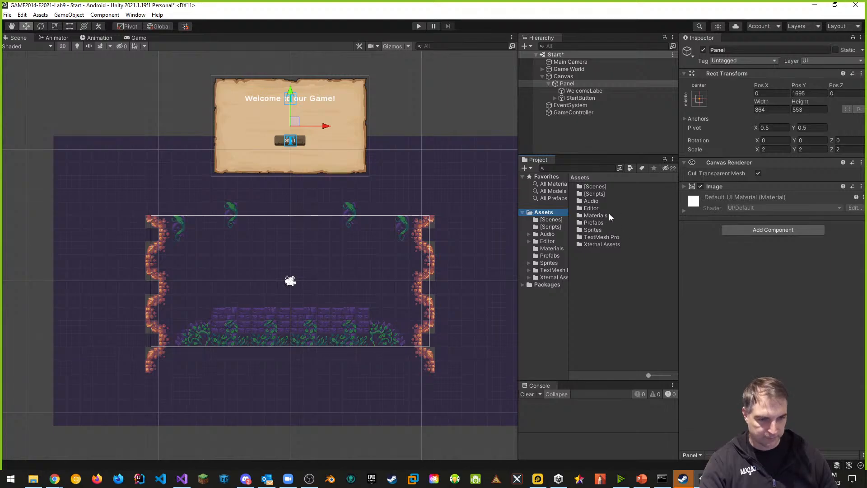
double_click(592, 230)
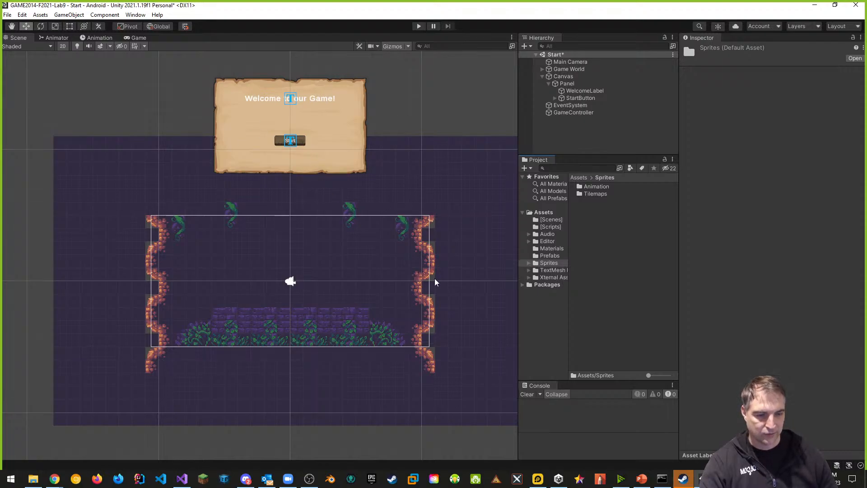
click(548, 214)
right_click(590, 266)
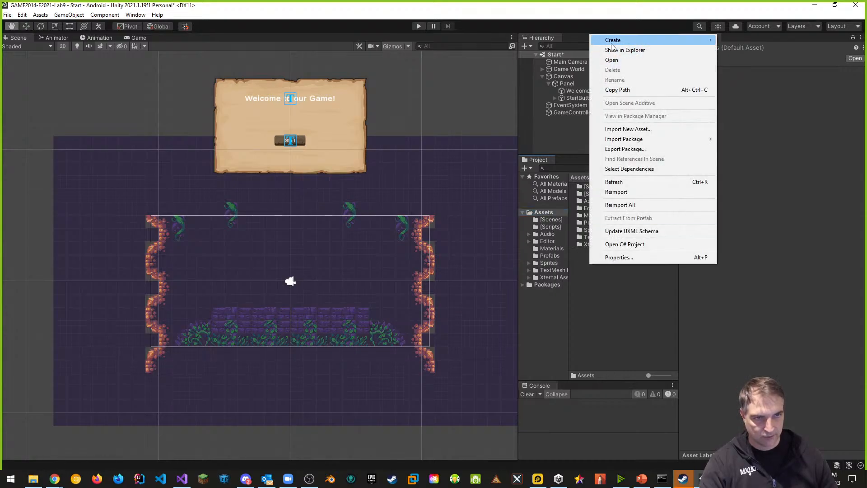
mouse_move(613, 45)
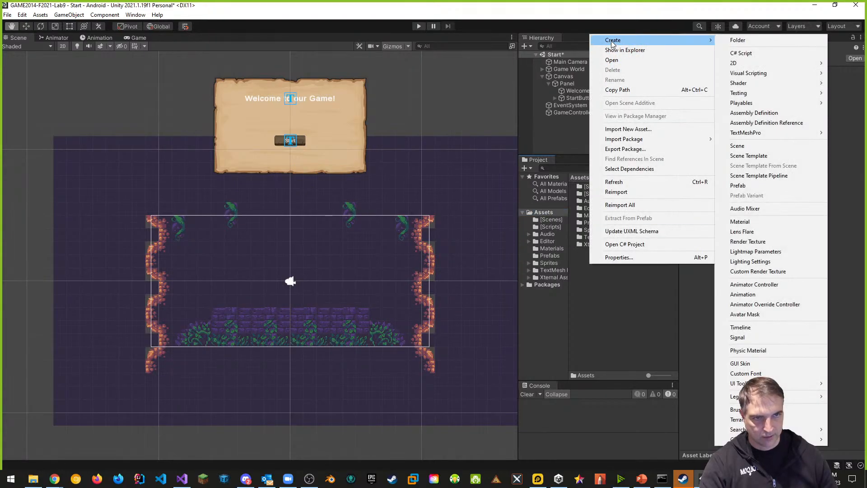
click(737, 40)
text(Anim)
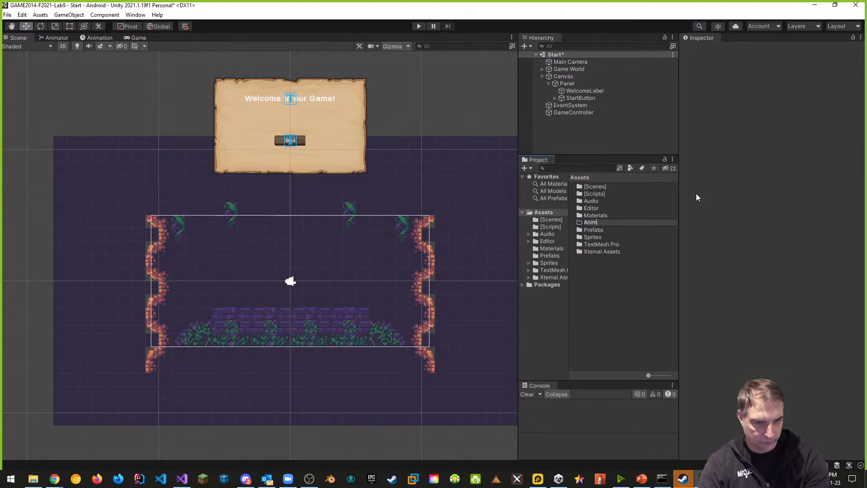
text(ations)
key(Return)
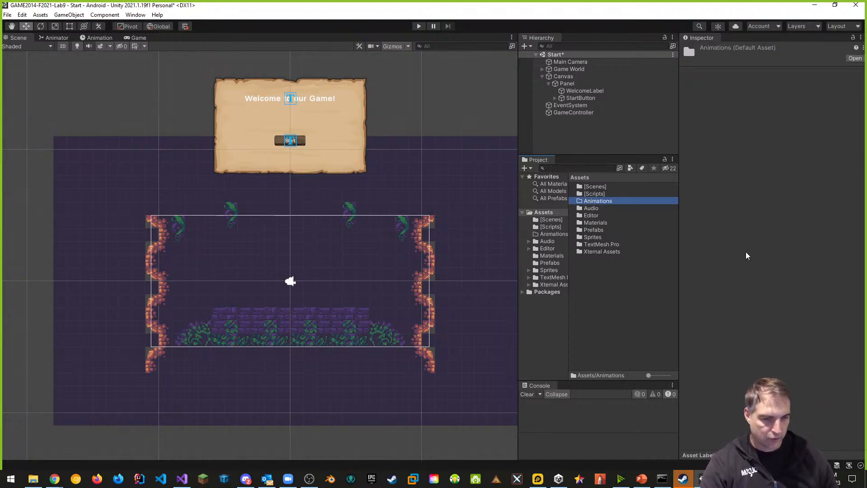
- Create a subfolder named UI inside the Animations folder and open it
double_click(605, 203)
right_click(601, 222)
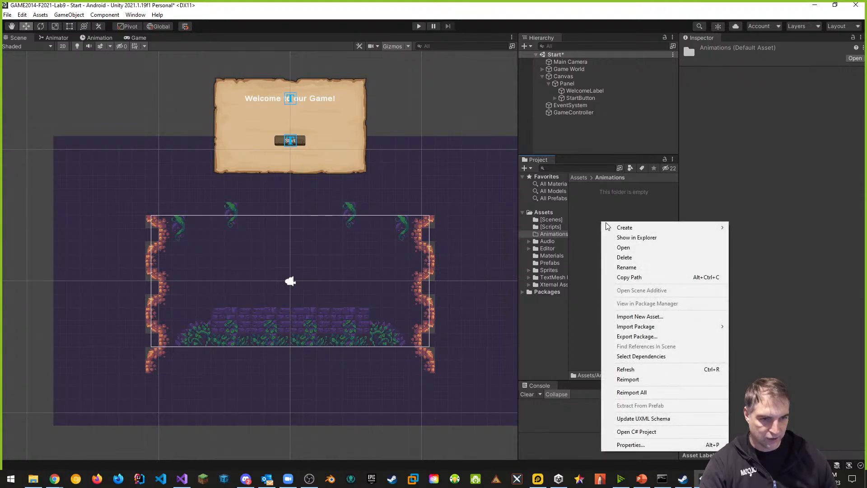
mouse_move(632, 227)
click(749, 81)
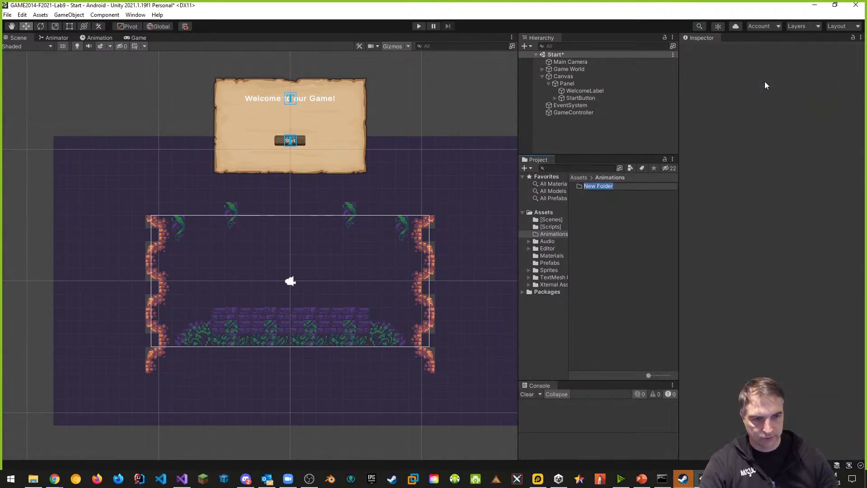
text(UI)
key(Return)
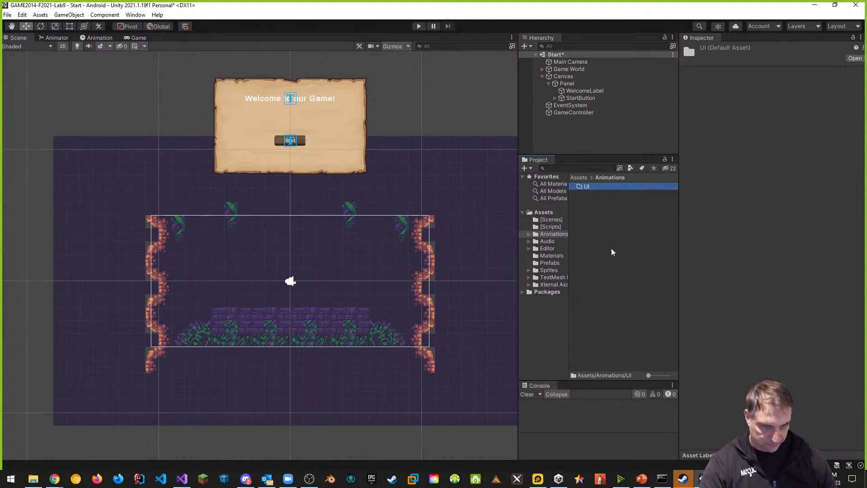
double_click(587, 187)
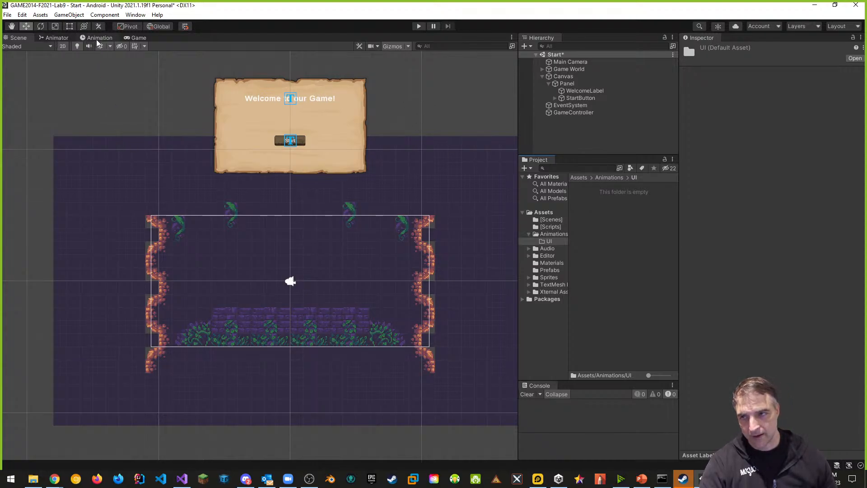
- Show the Animation window, dock it beneath the Scene view, and enlarge its height
click(136, 15)
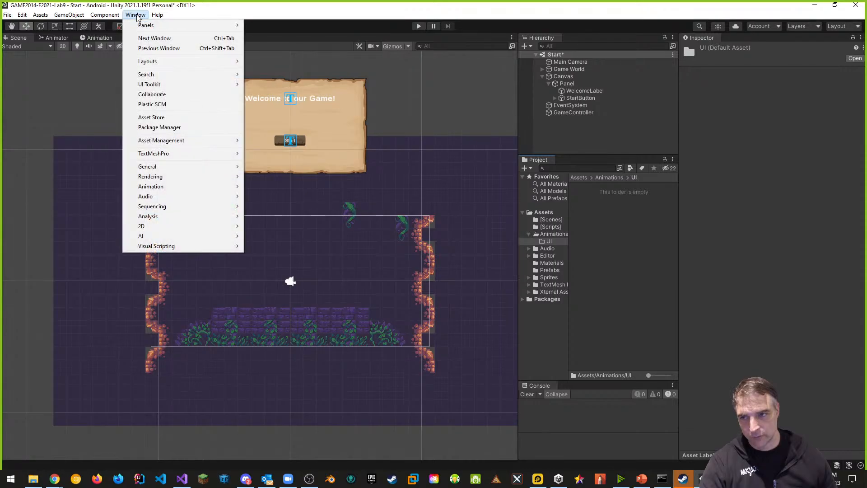
mouse_move(155, 188)
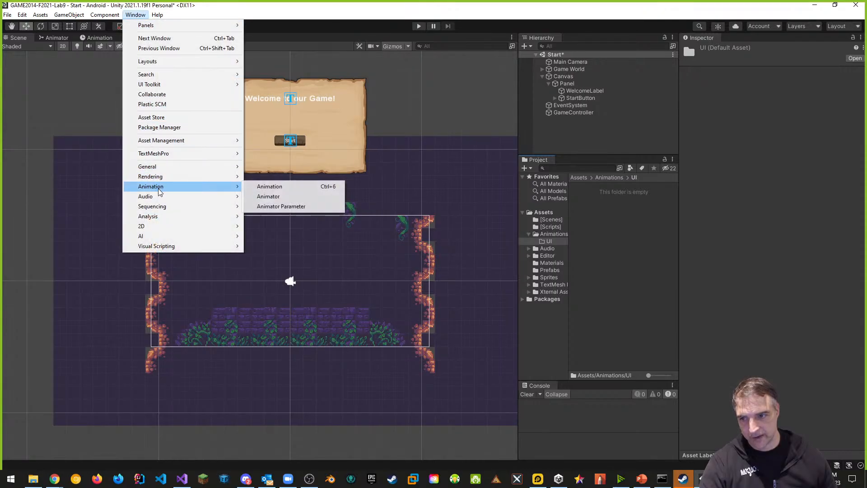
click(269, 187)
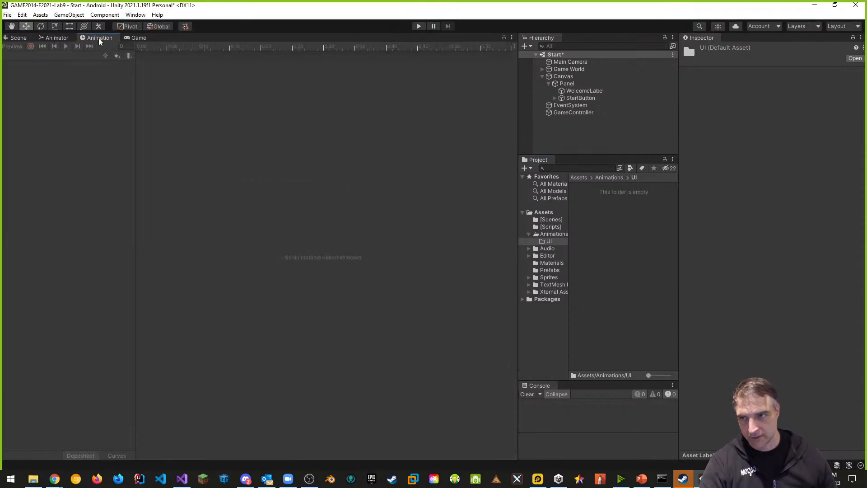
drag(100, 42, 217, 402)
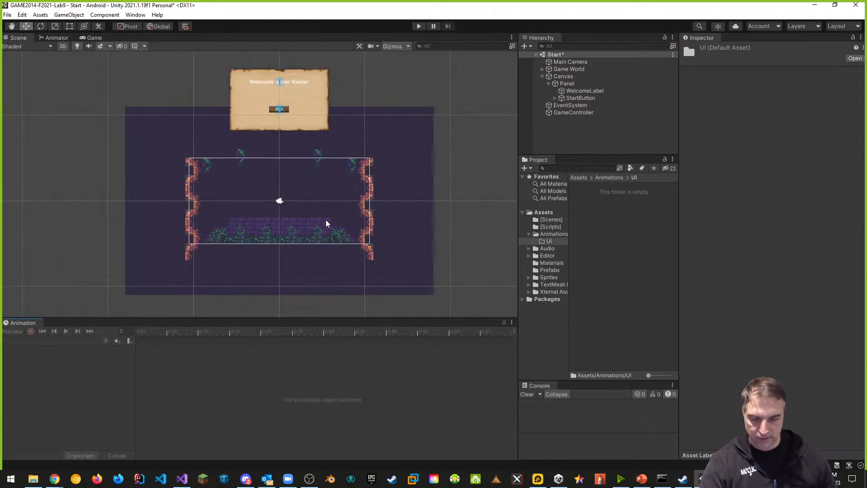
drag(285, 319, 288, 280)
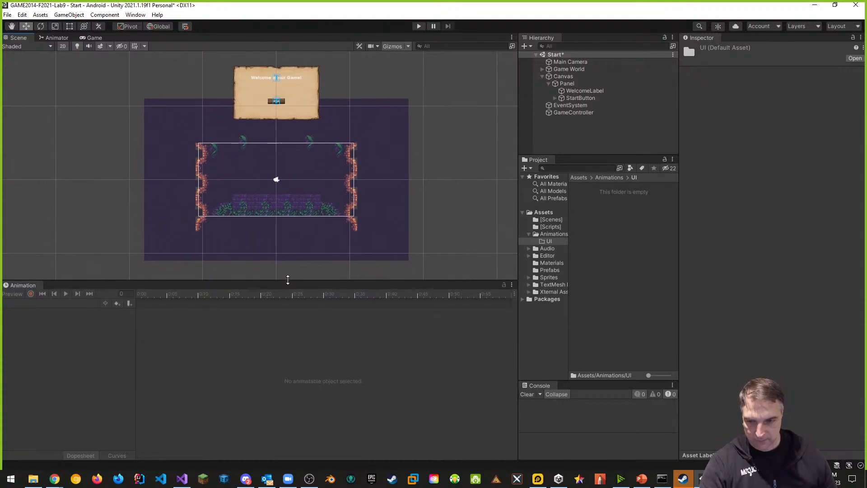
middle_drag(329, 195, 372, 174)
scroll(329, 211, up, 6)
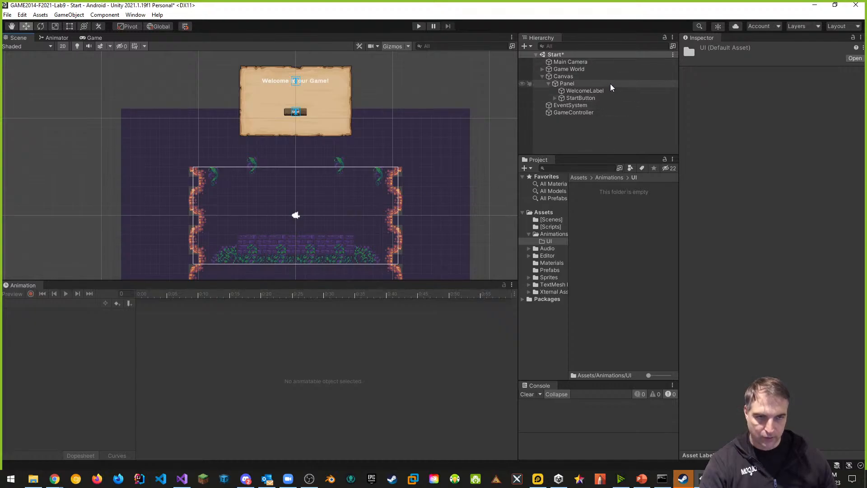
- Create an animation clip for the Canvas's Panel object and save it as Panel-Entry.anim in the Animations/UI folder
click(561, 84)
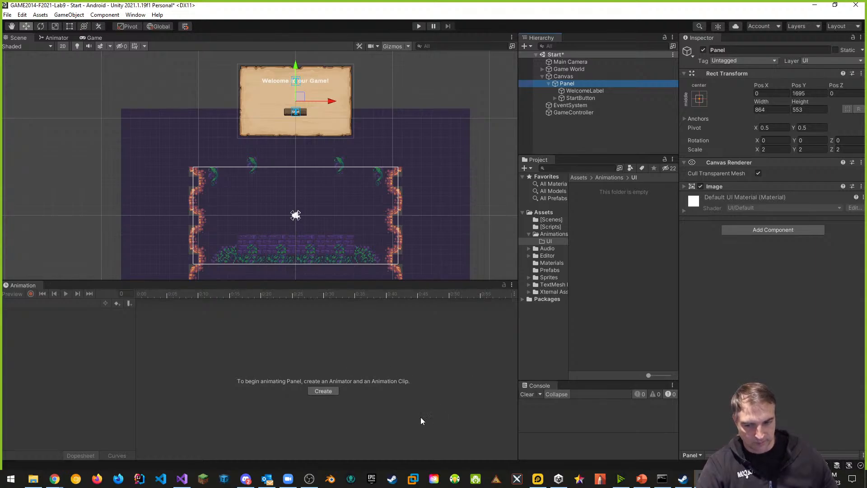
click(323, 391)
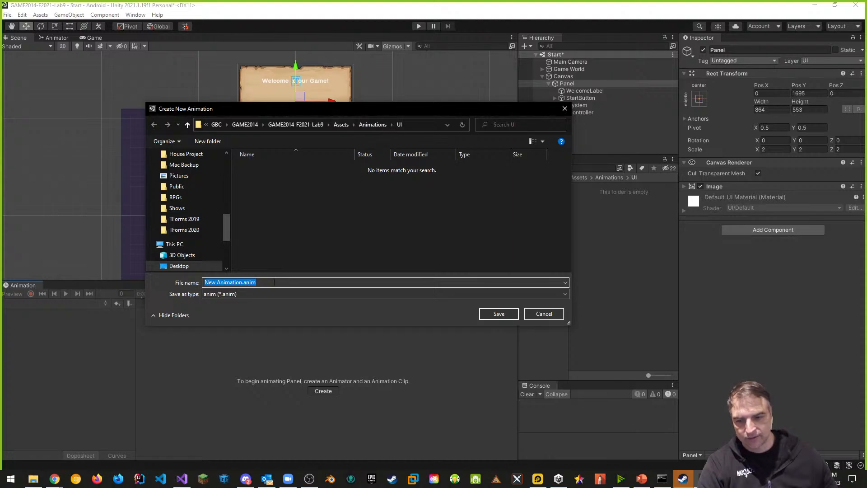
click(247, 282)
double_click(242, 283)
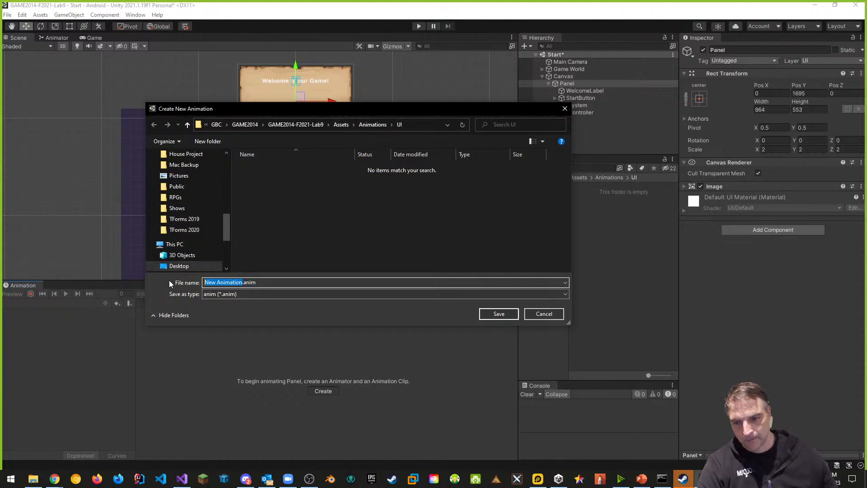
text(P)
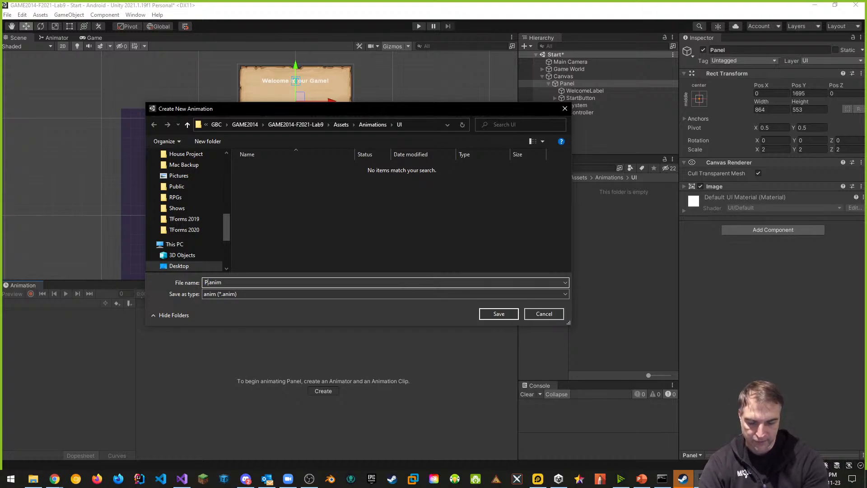
text(anel-Entry)
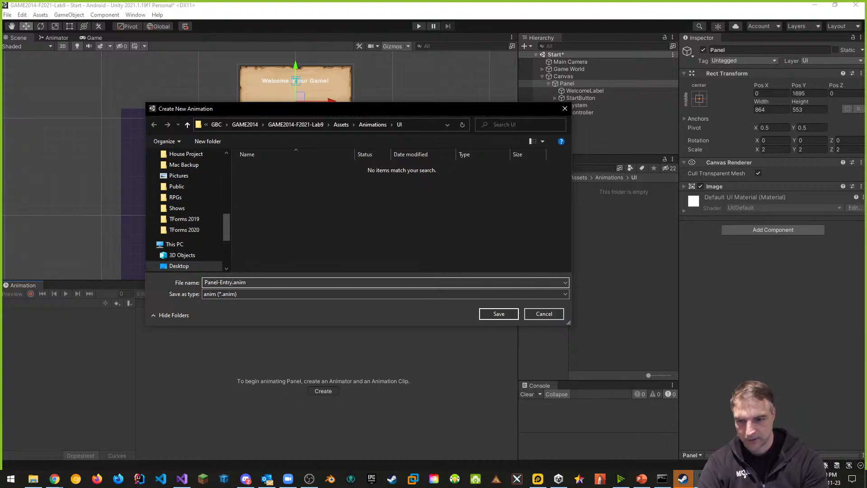
key(Return)
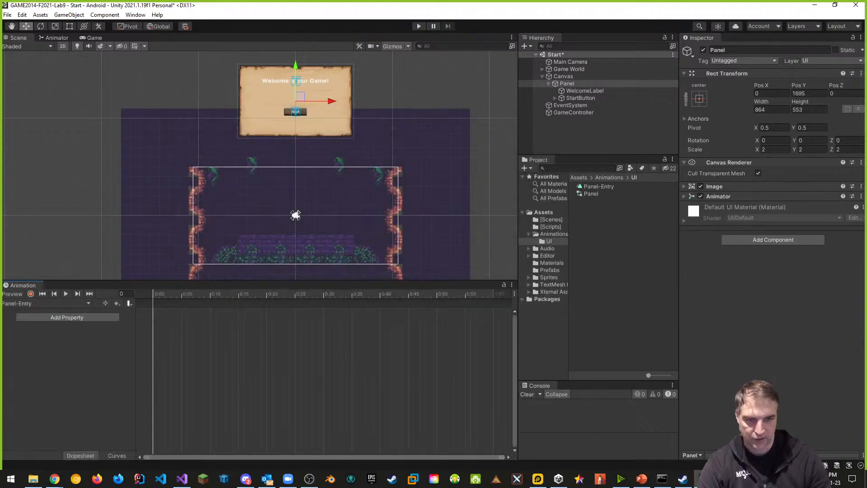
- Rename the Panel animator controller in the UI folder as Panel Animation Controller
click(591, 194)
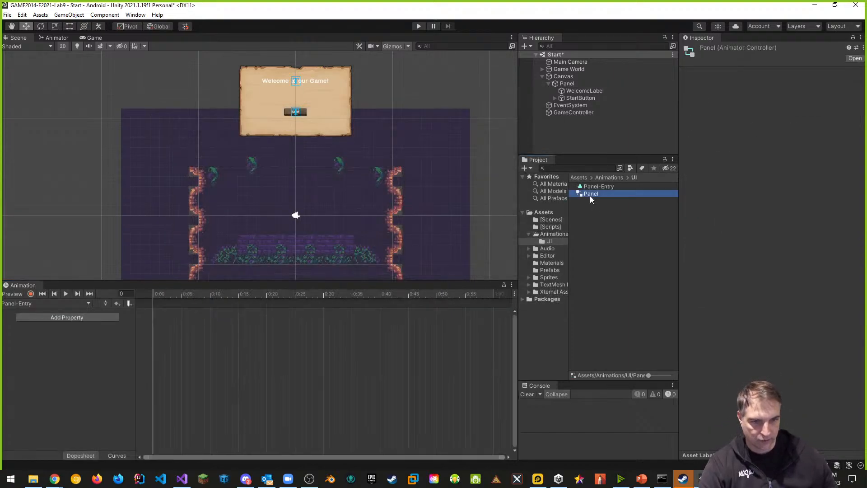
click(598, 192)
click(665, 195)
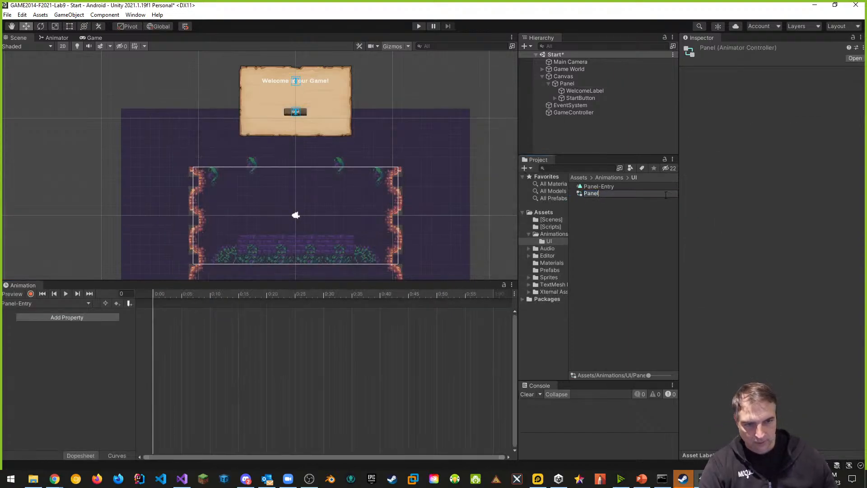
text(Ani ma)
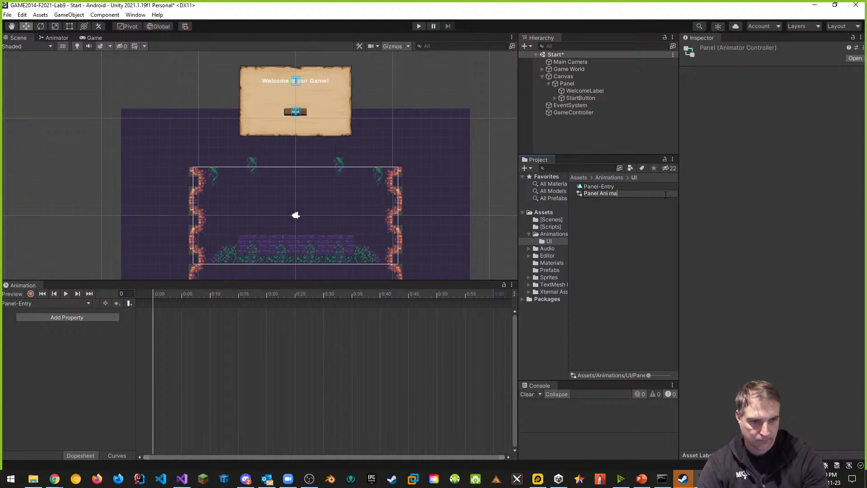
text(tion Con)
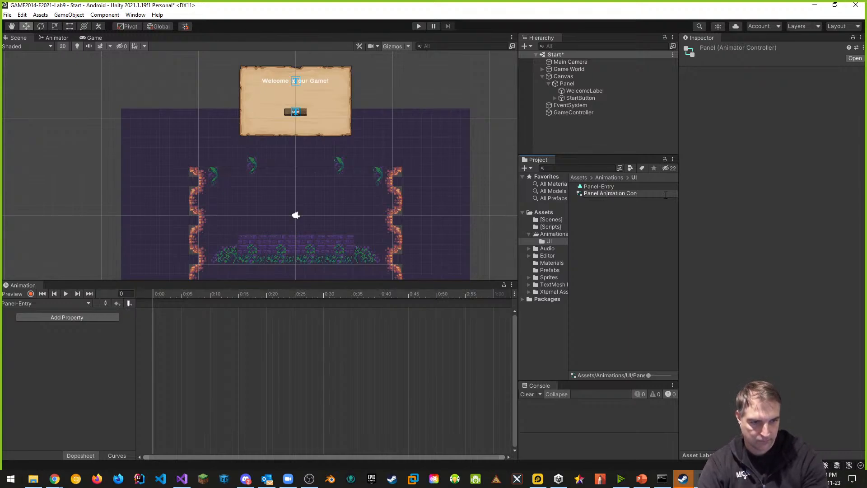
text(troller)
key(Return)
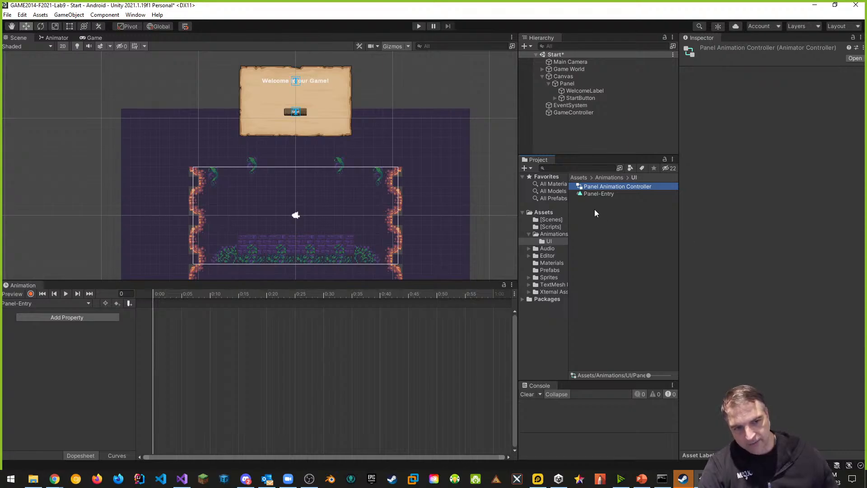
- Rename the Panel-Entry animation clip as Panel-Entry-Clip
click(609, 195)
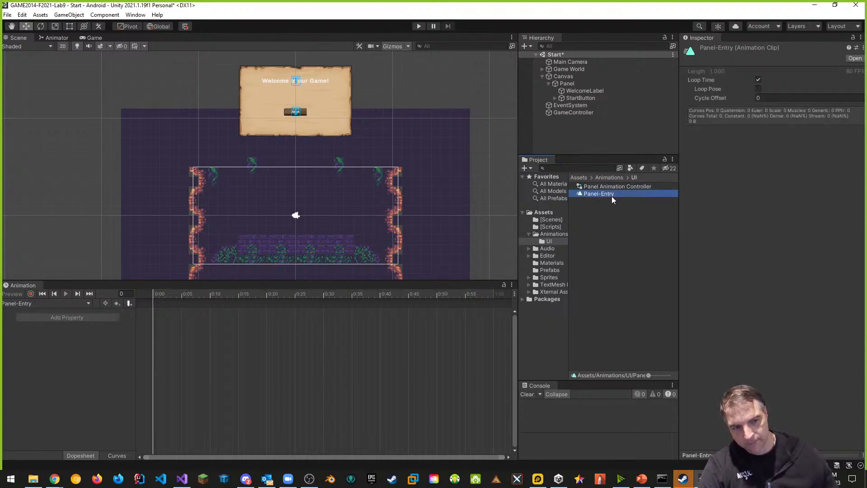
click(613, 195)
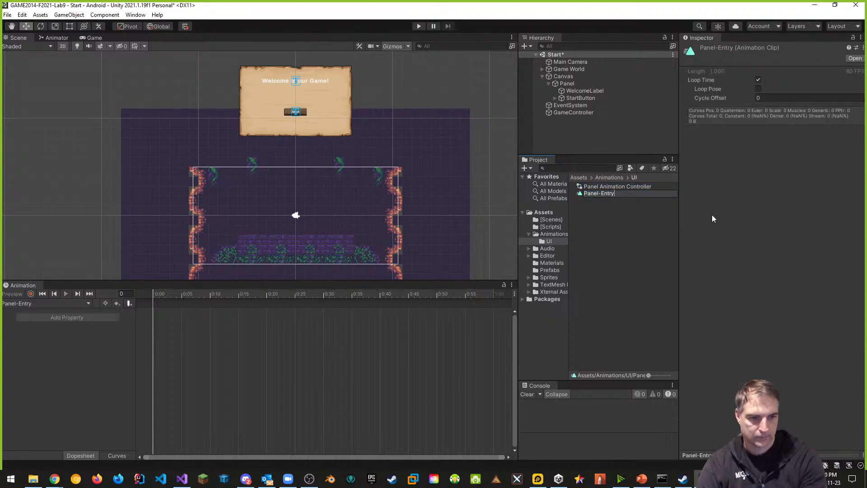
text(-Clip)
key(Return)
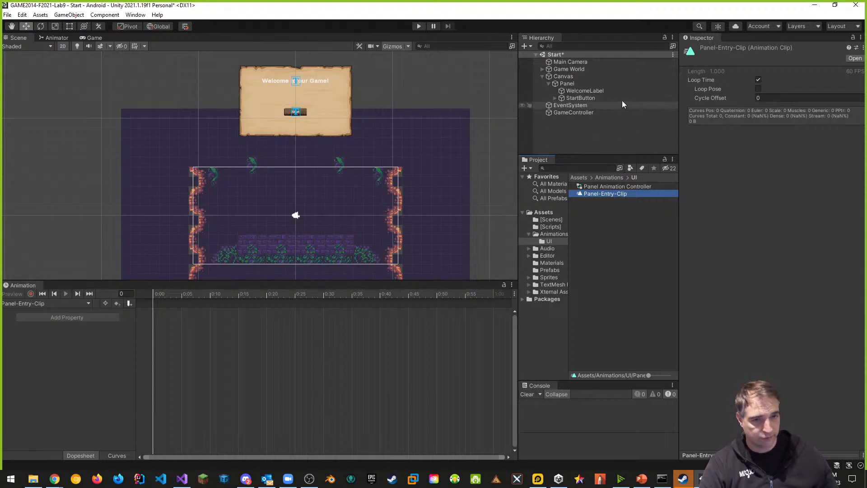
- Inspect the Panel and its WelcomeLabel and StartButton children for their components and animation setup
click(589, 90)
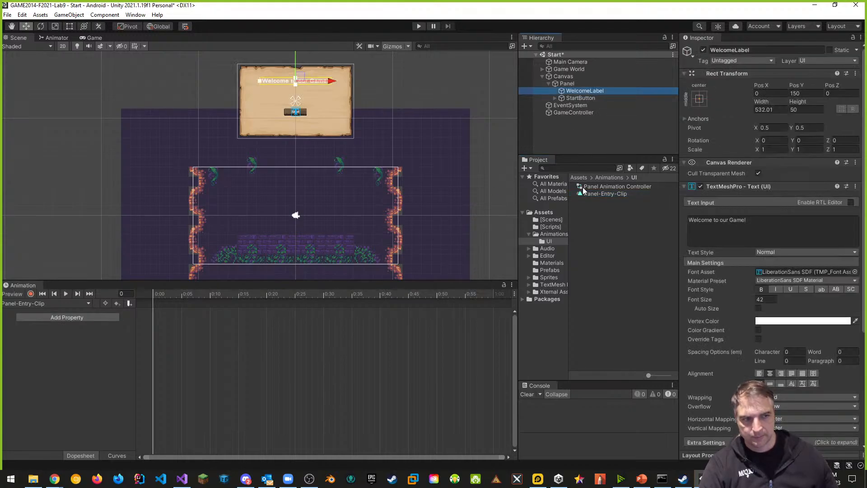
click(616, 243)
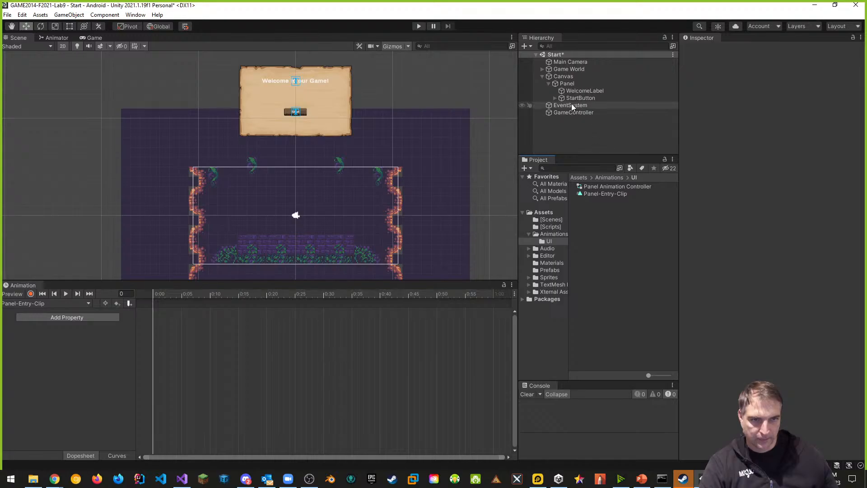
click(562, 79)
click(562, 85)
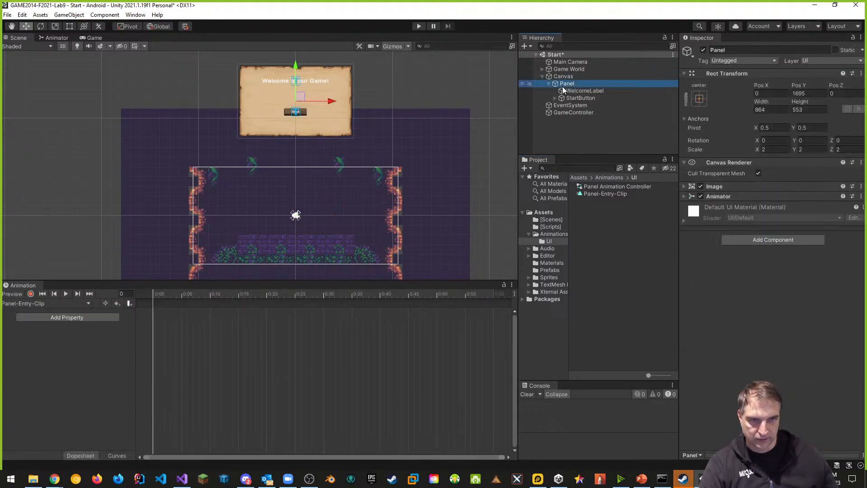
click(578, 97)
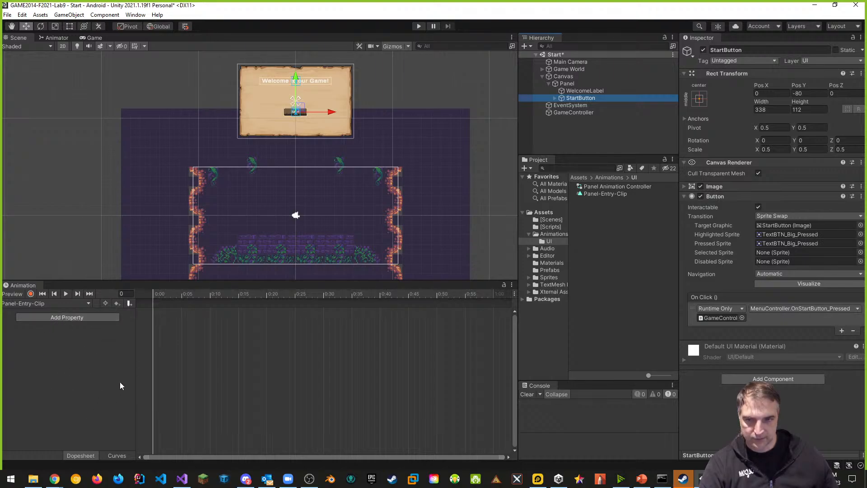
click(592, 91)
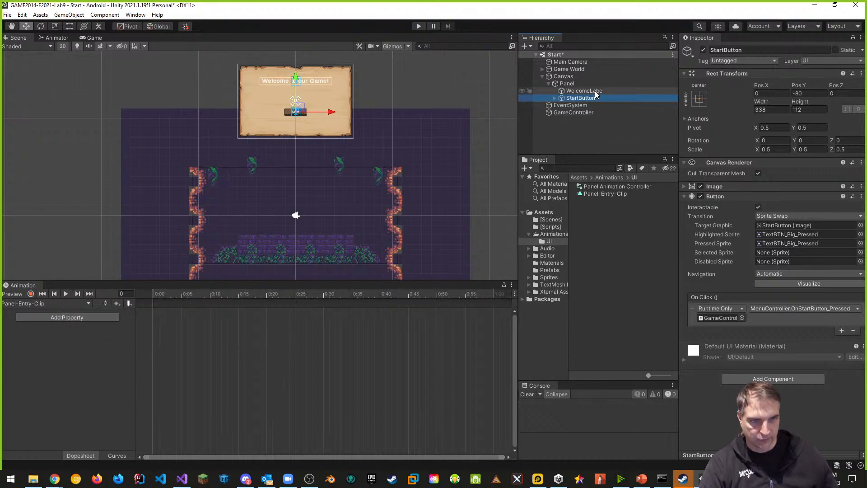
click(579, 97)
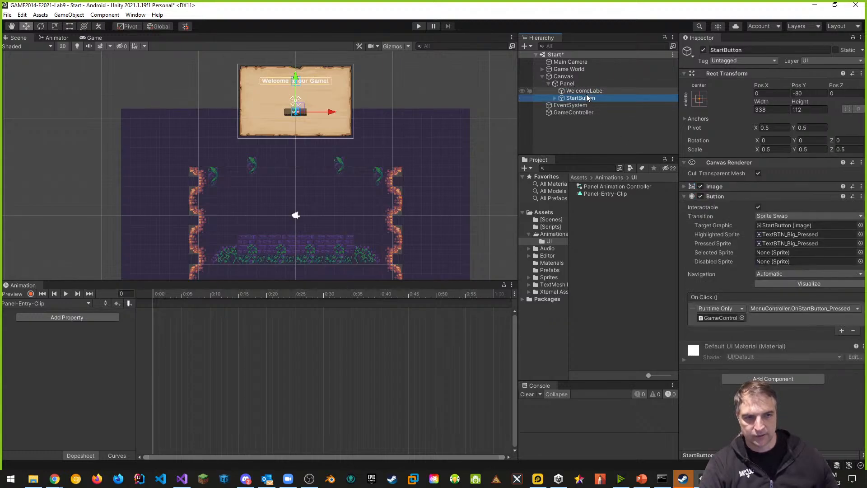
- Create an animator controller named WelcomeLabel Animation Controller in the Animations/UI folder
right_click(597, 210)
mouse_move(620, 218)
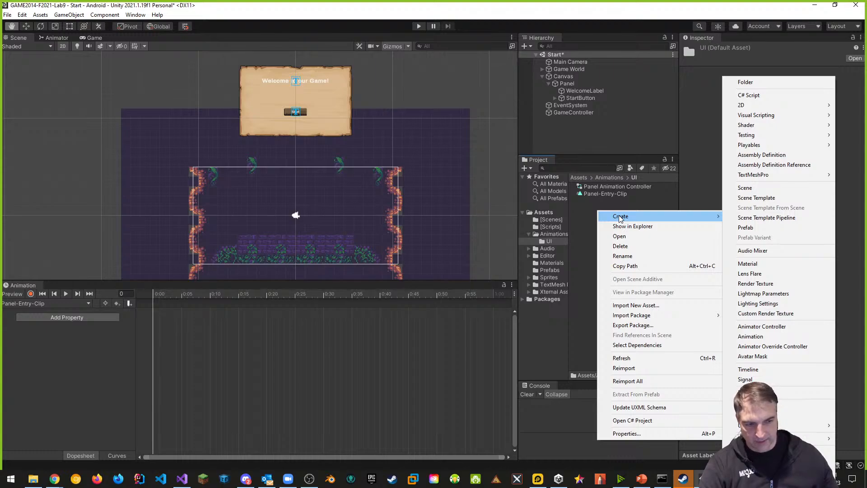
click(762, 327)
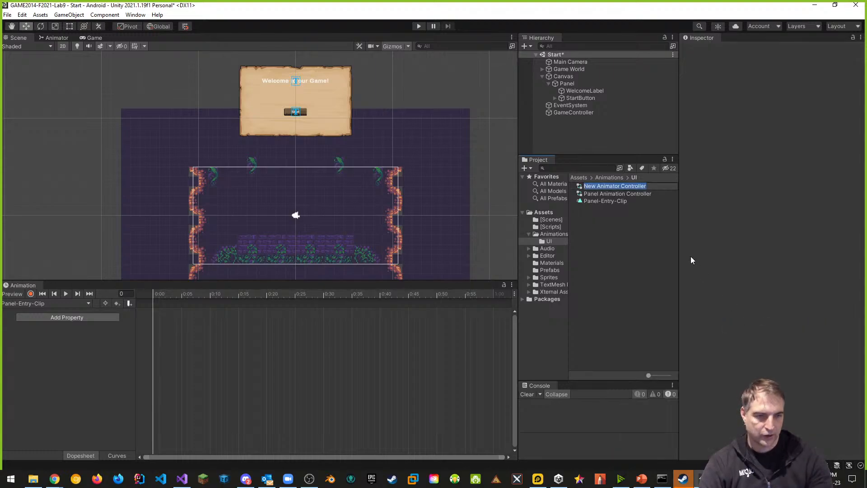
text(Welcome)
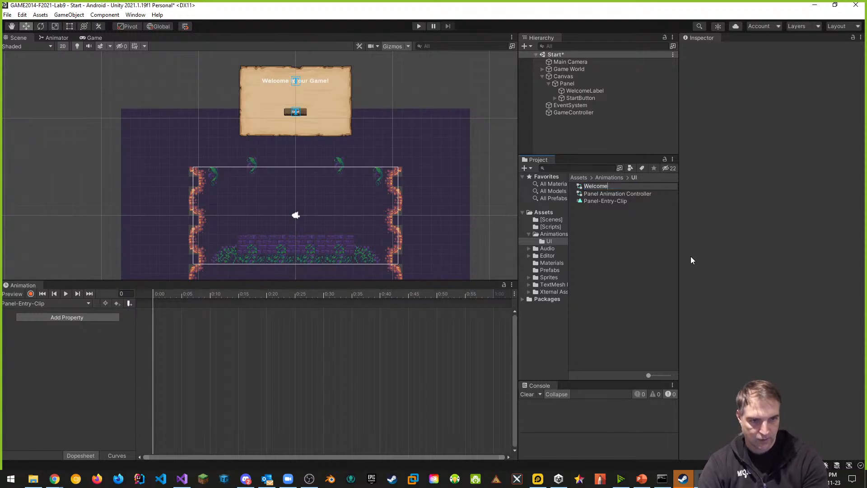
text(Label Ani)
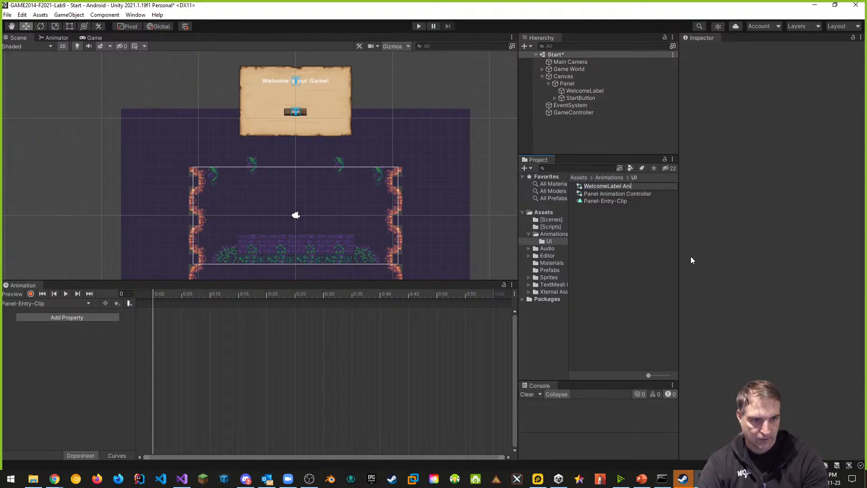
text(mation Controller)
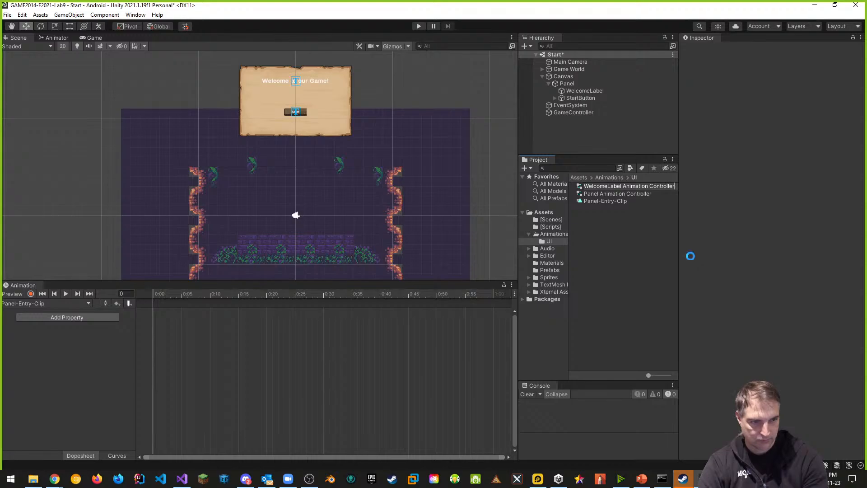
key(Return)
- Create another animator controller in the same folder, named StartButton Animation Controller
right_click(588, 234)
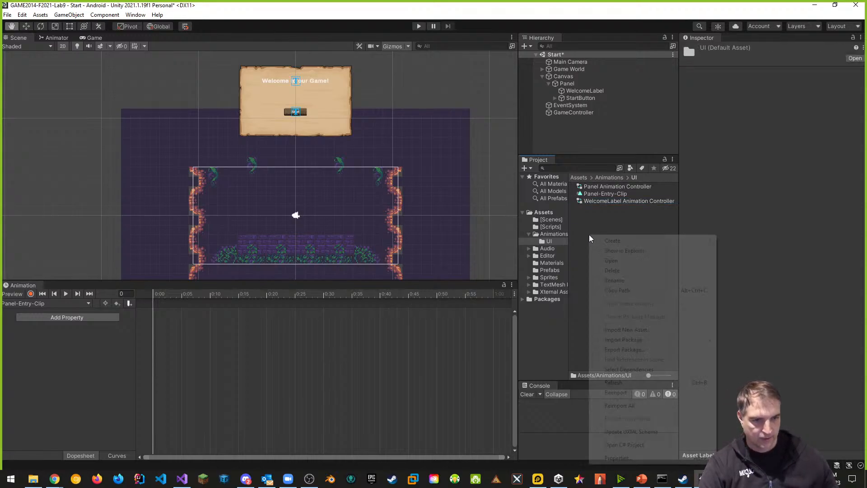
mouse_move(614, 244)
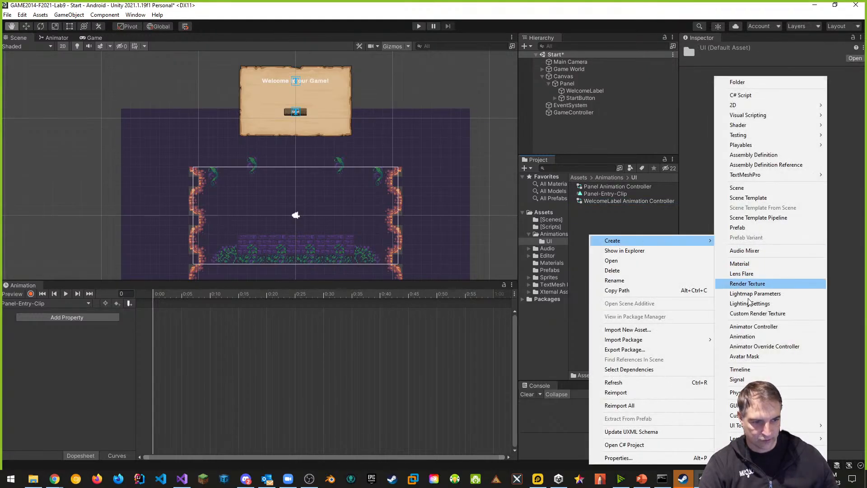
click(753, 326)
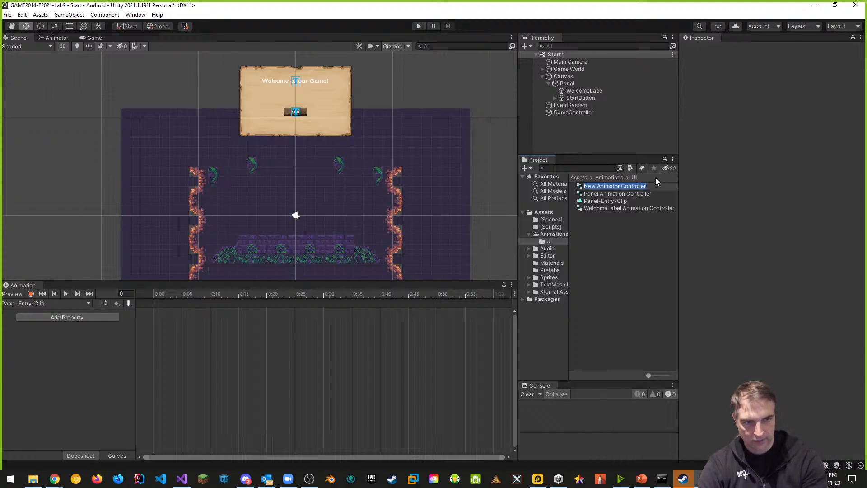
text(StartButton )
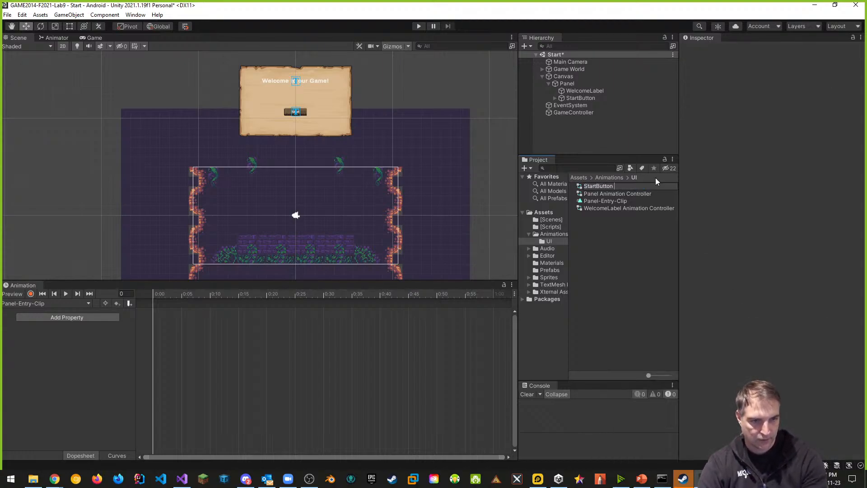
text(Animation Control)
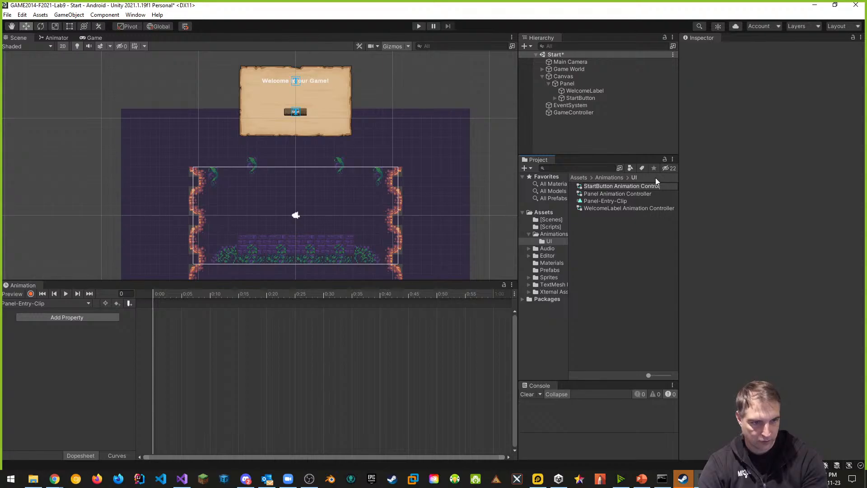
text(ler)
key(Return)
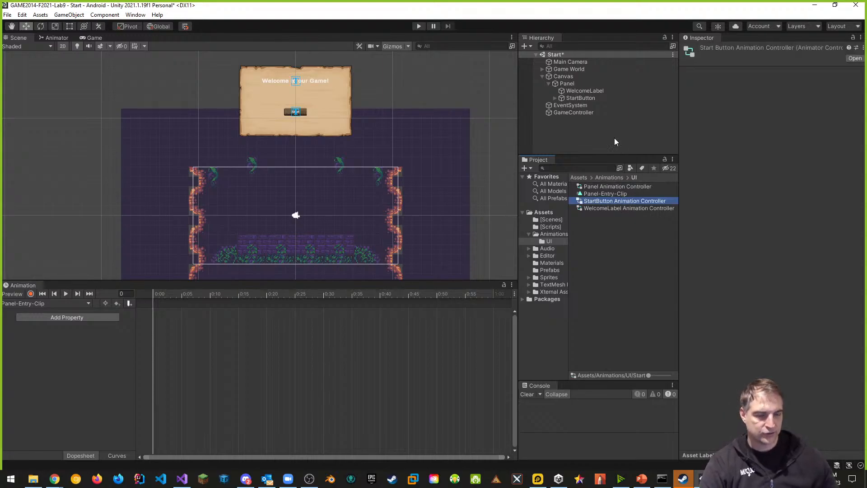
- Collapse the WelcomeLabel object's TextMeshPro text settings and add an Animator component to the object
click(585, 91)
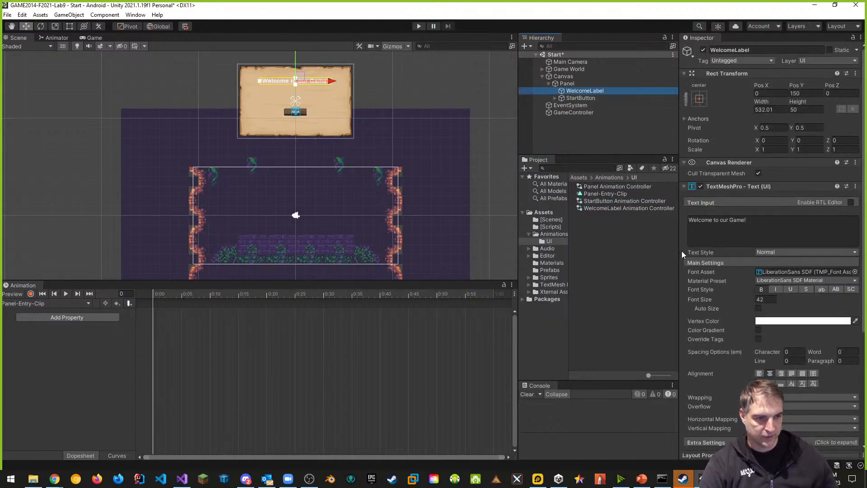
click(684, 186)
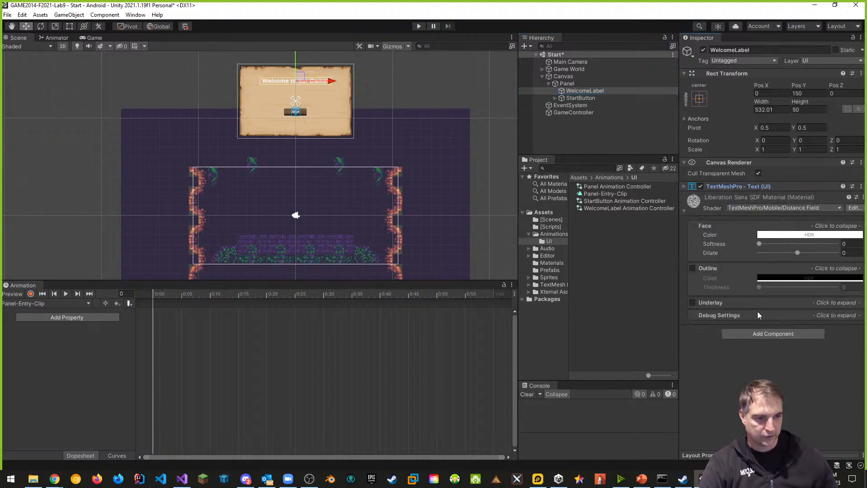
click(770, 333)
text(anima)
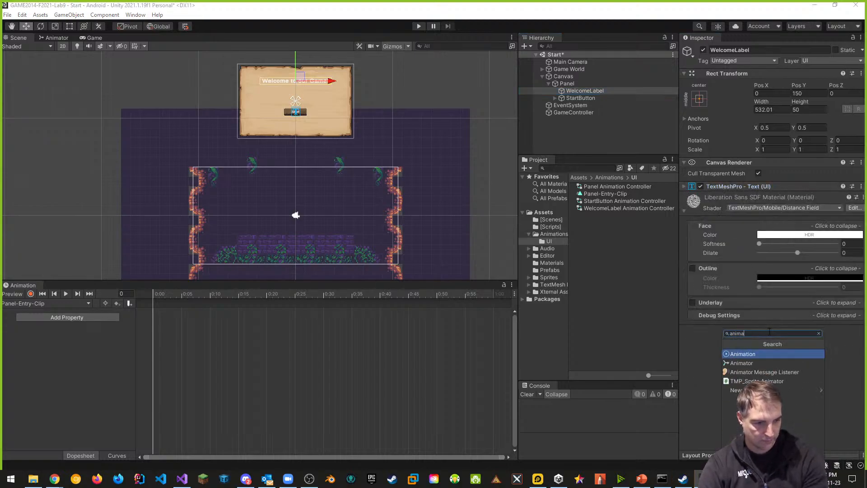
key(Down)
key(Return)
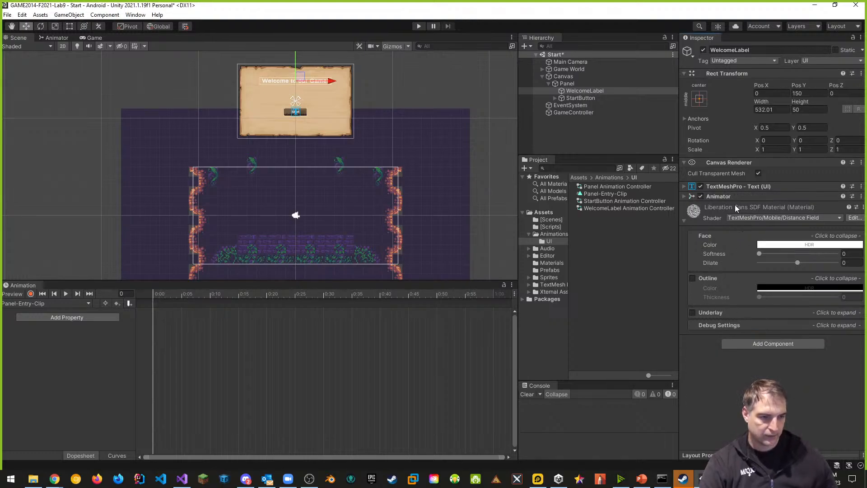
- Assign the WelcomeLabel Animation Controller to the WelcomeLabel object's Animator component
click(683, 196)
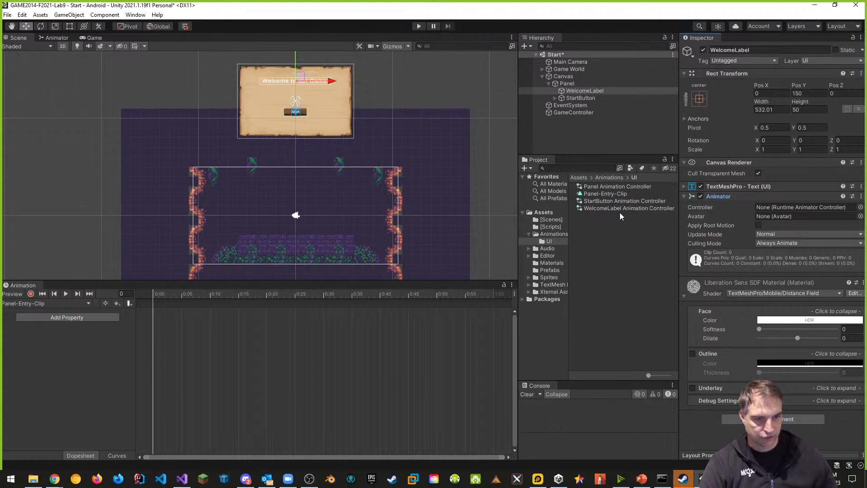
drag(621, 208, 779, 209)
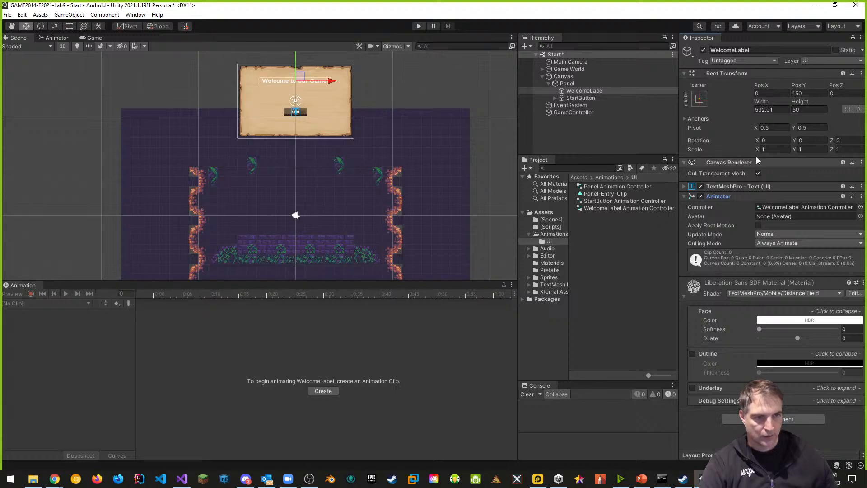
- Add an Animator component to StartButton and assign the StartButton Animation Controller to it
click(579, 98)
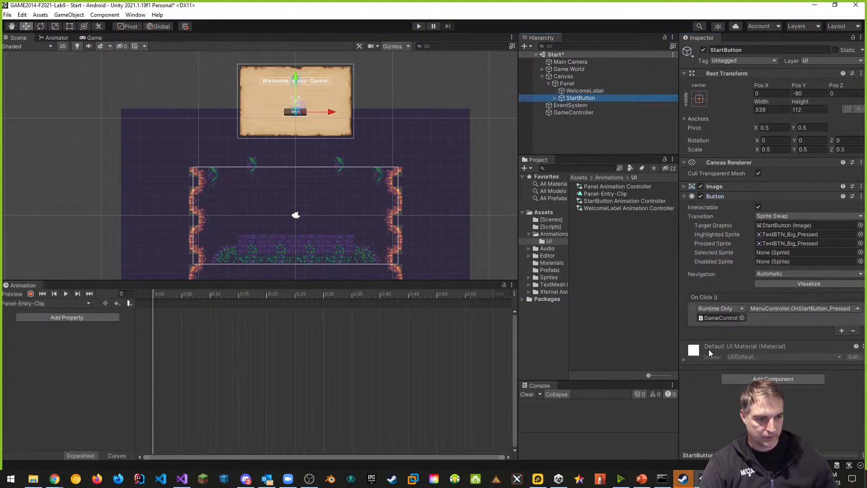
click(784, 382)
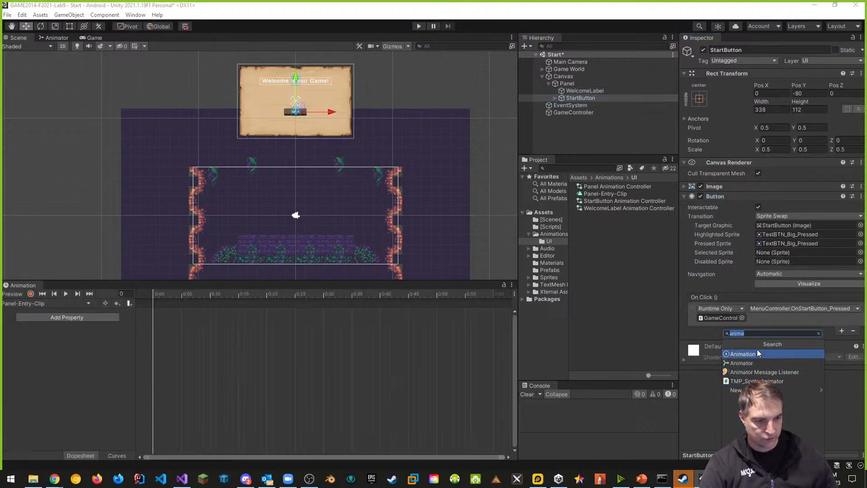
click(751, 362)
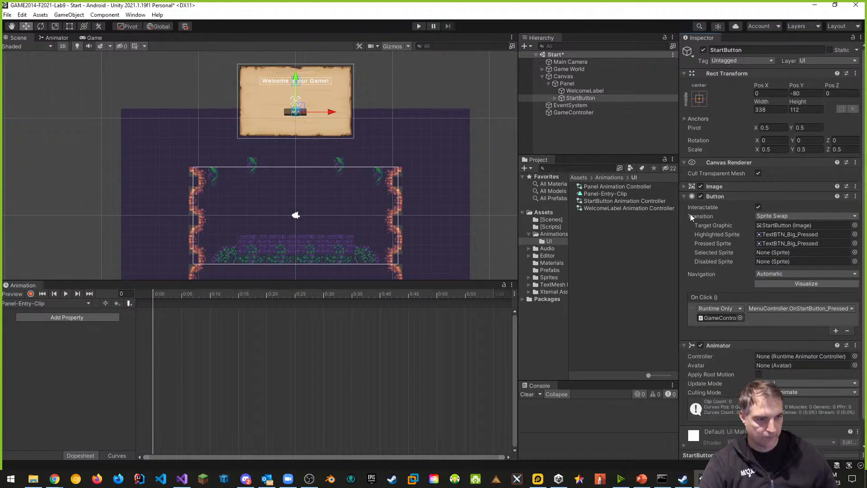
click(684, 196)
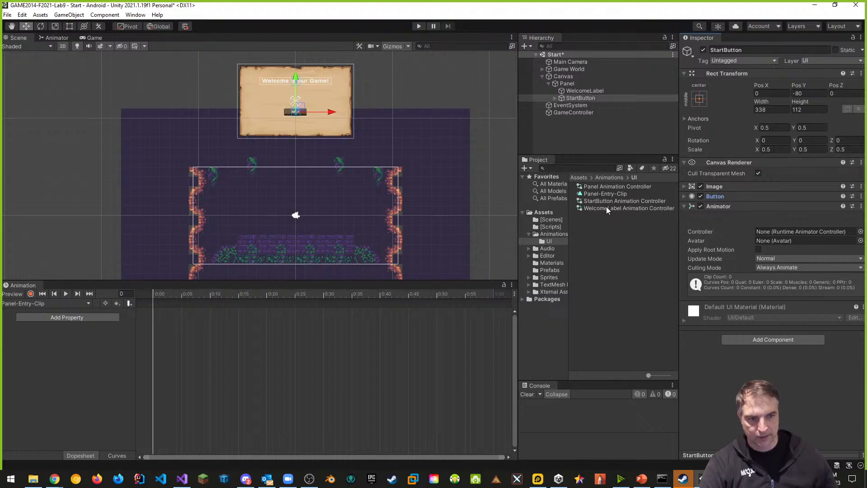
drag(596, 202, 769, 235)
click(683, 206)
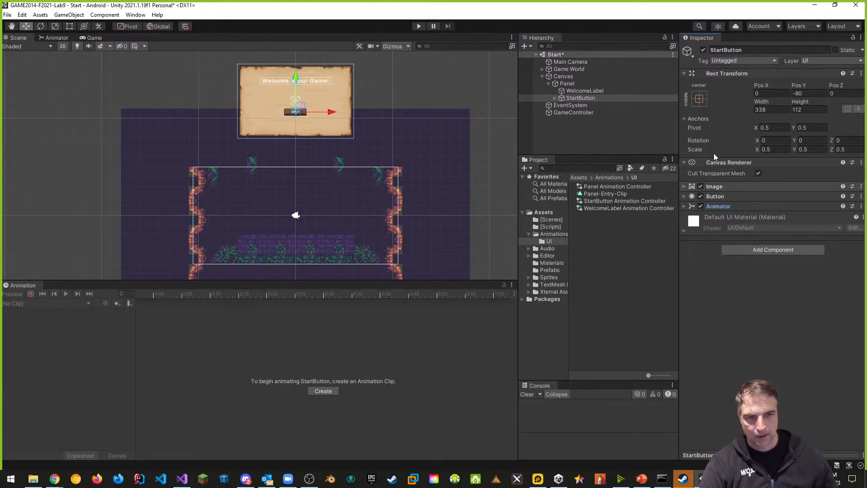
- Create an animation clip for the WelcomeLabel object, saved as WelcomeLabel-Entry-Clip.anim in the Animations/UI folder
click(587, 91)
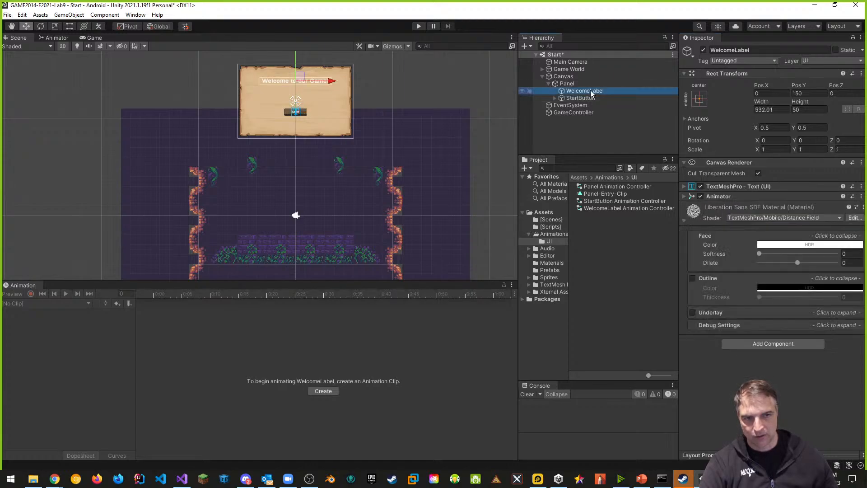
click(587, 98)
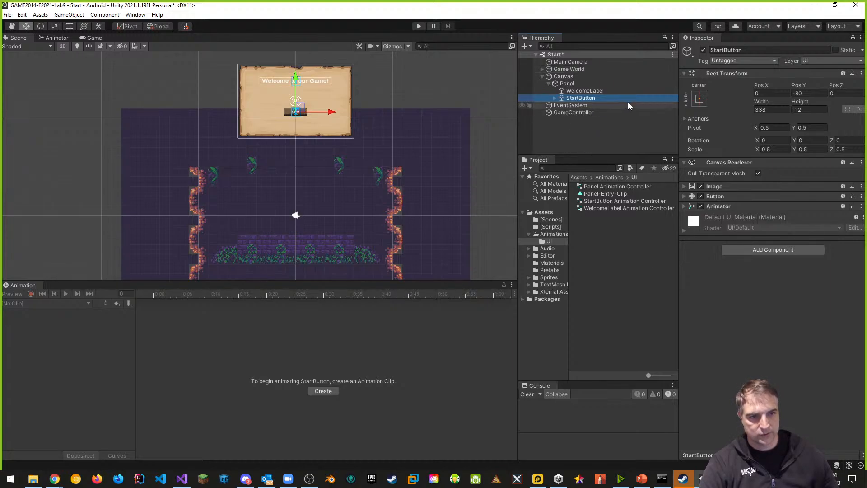
click(586, 91)
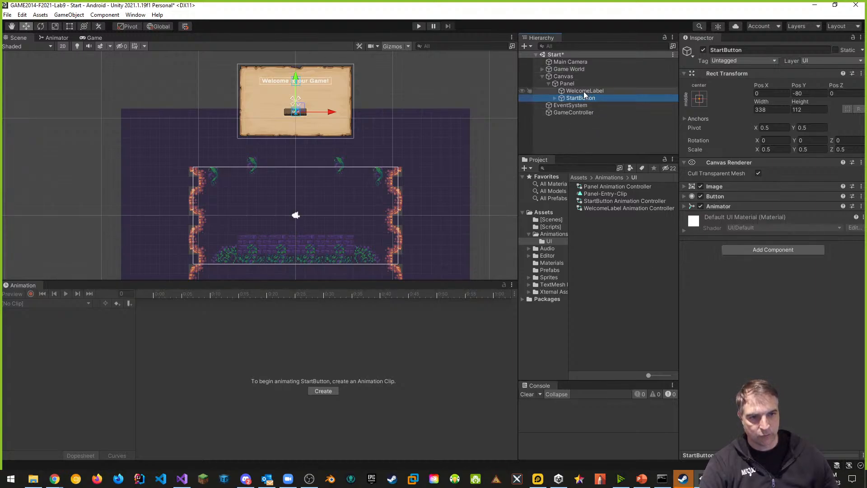
click(323, 391)
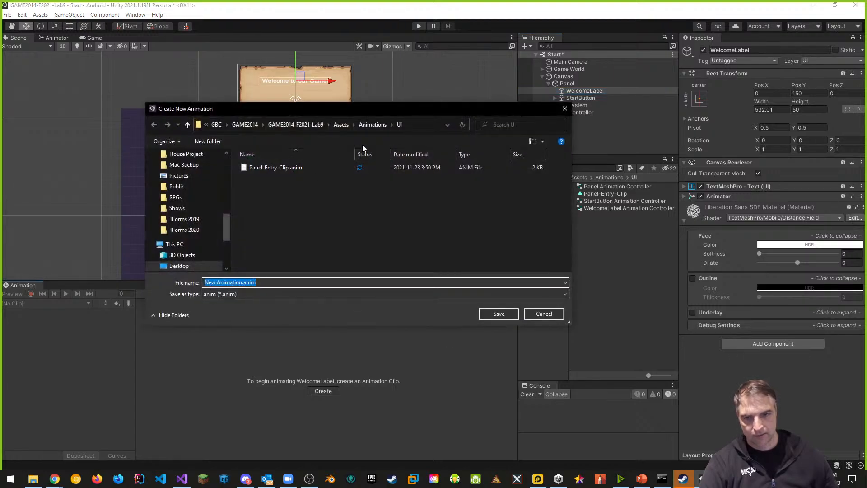
click(249, 282)
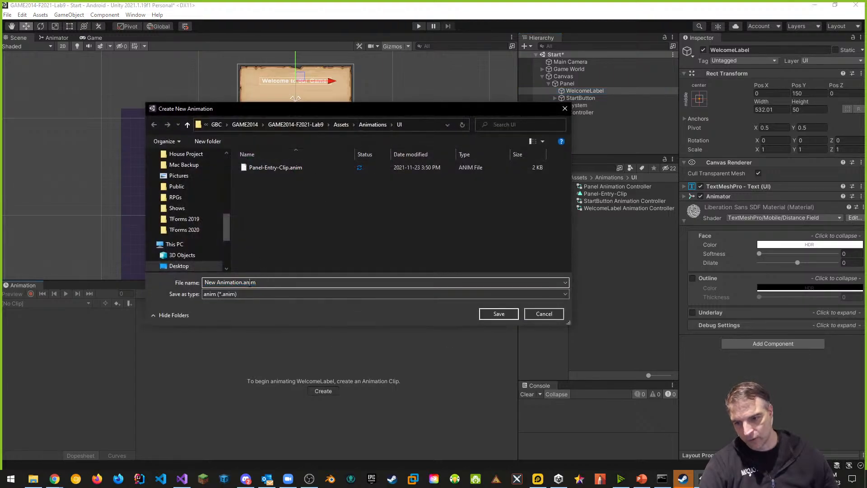
drag(242, 282, 135, 278)
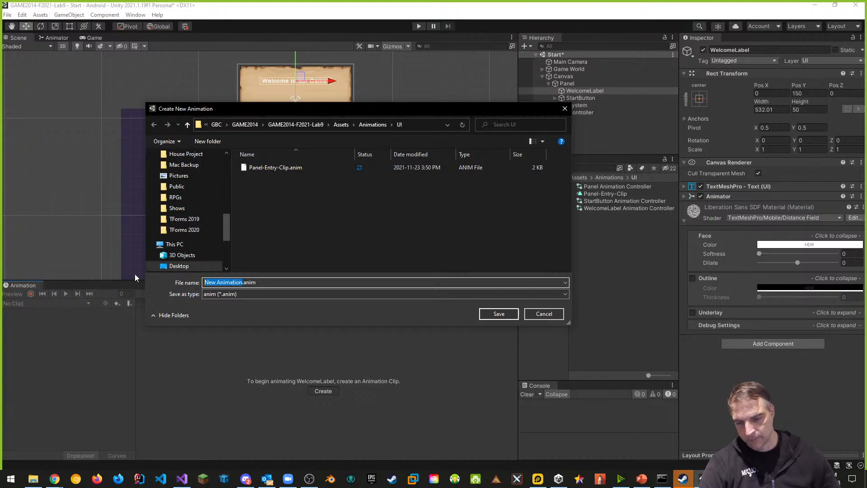
text(WQelco)
key(BackSpace)
key(BackSpace)
key(BackSpace)
key(BackSpace)
key(BackSpace)
text(elco)
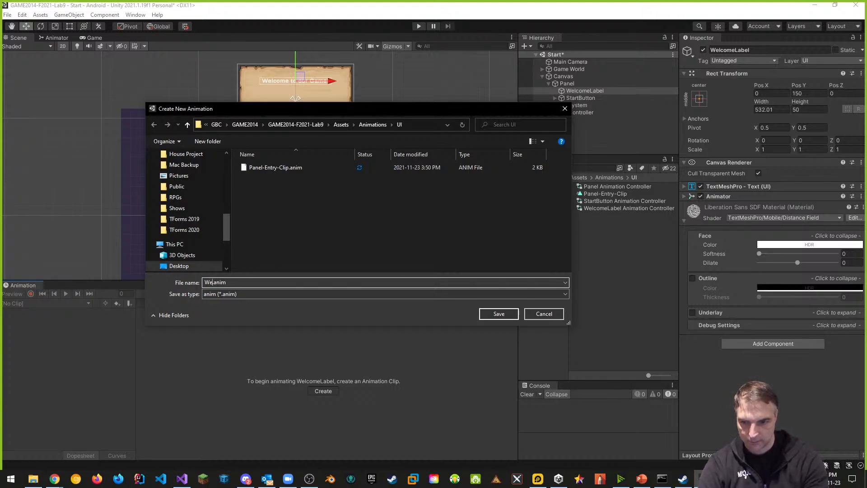
text(meLabel-)
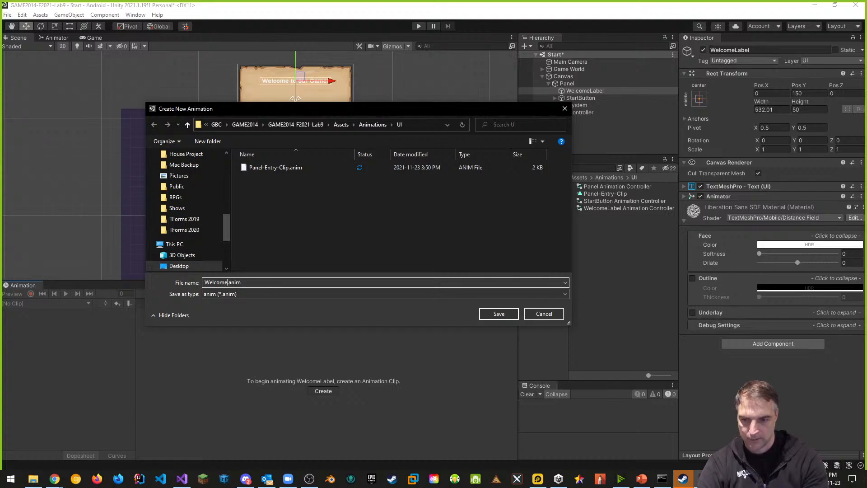
text(Entry-Clip)
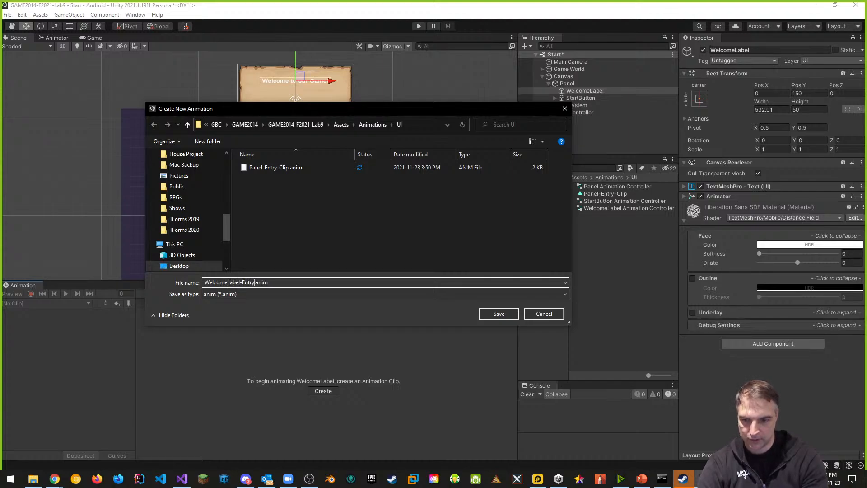
key(Return)
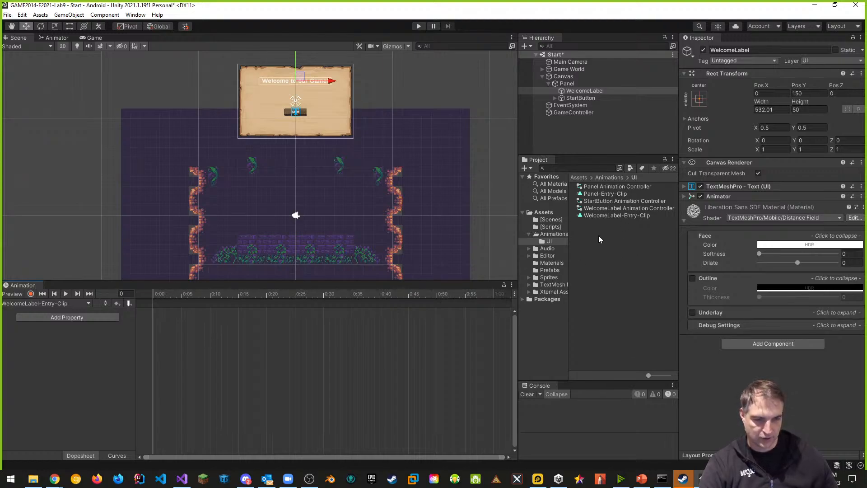
- Open the WelcomeLabel Animation Controller's state graph and move the WelcomeLabel-Entry-Clip state below and beside the Entry node
double_click(624, 208)
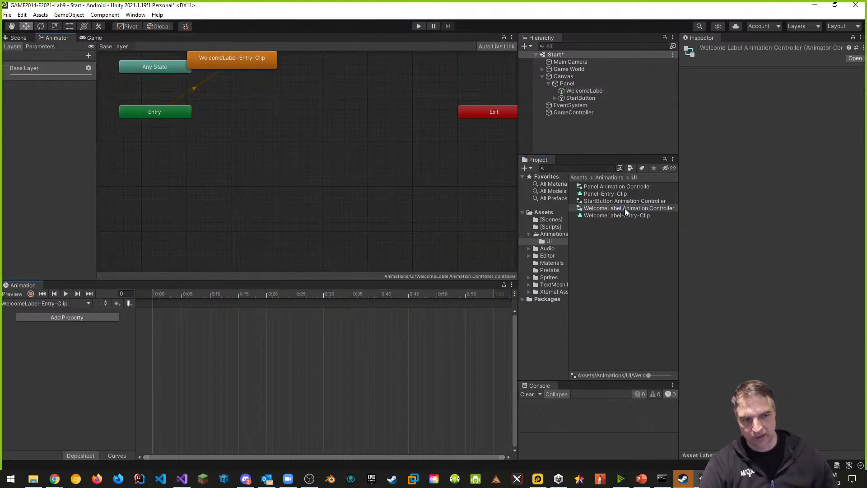
drag(237, 67, 263, 173)
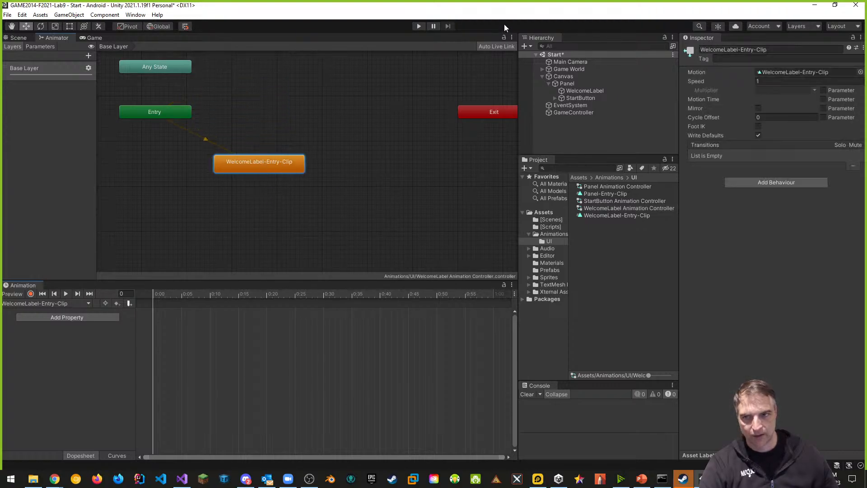
- Create an animation clip named StartButton-Entry-Clip in the UI folder and add it as a state in the StartButton Animation Controller
right_click(591, 241)
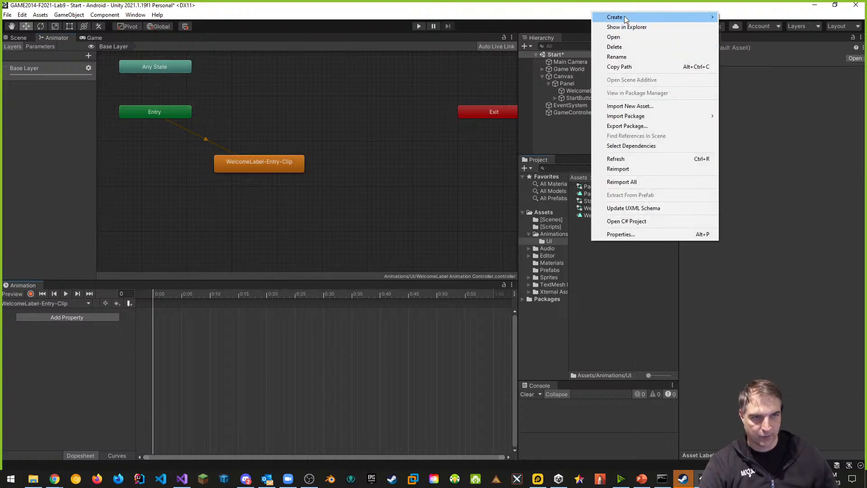
mouse_move(625, 18)
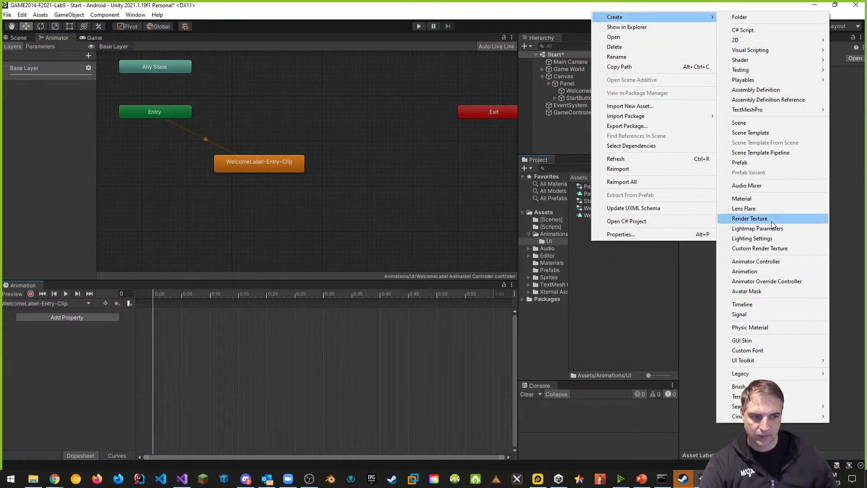
click(745, 271)
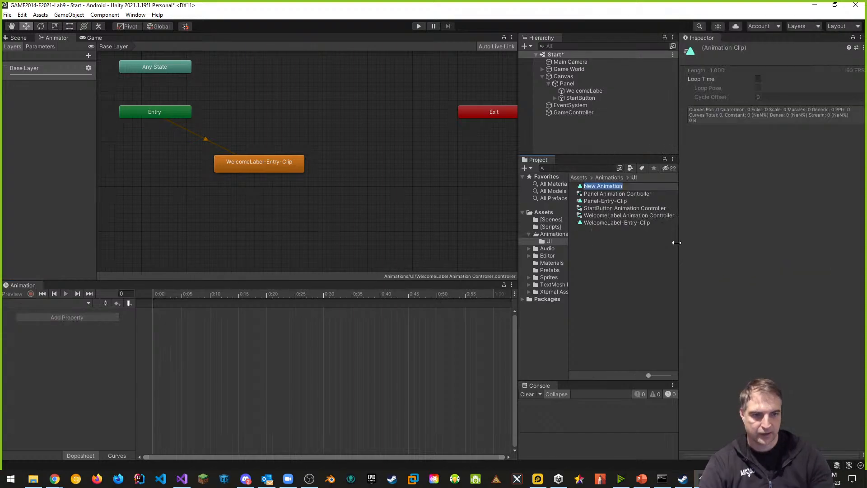
text(Start)
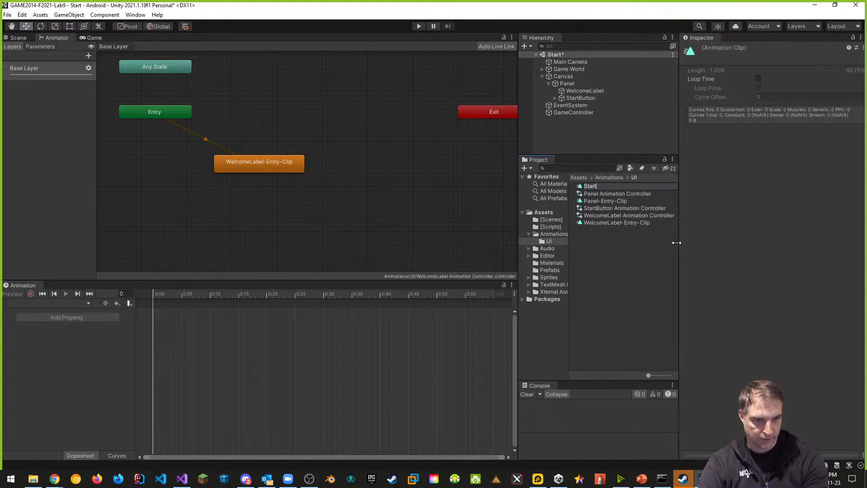
text(Button)
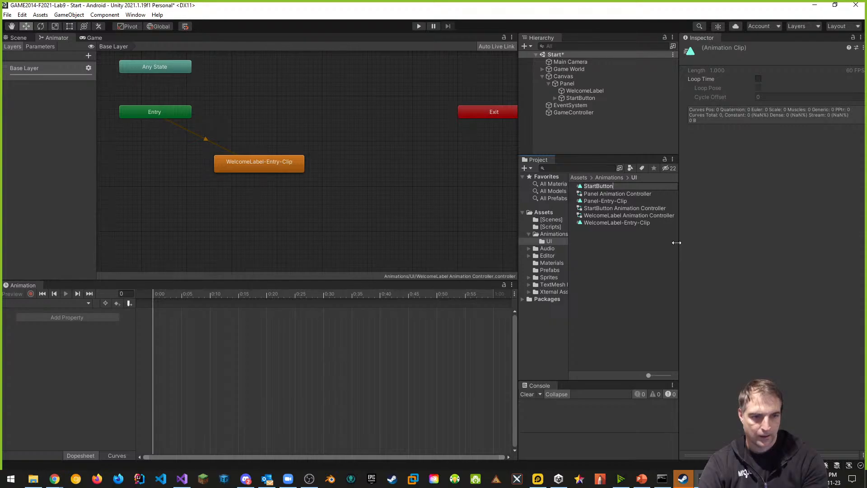
text(-Entry-Clip)
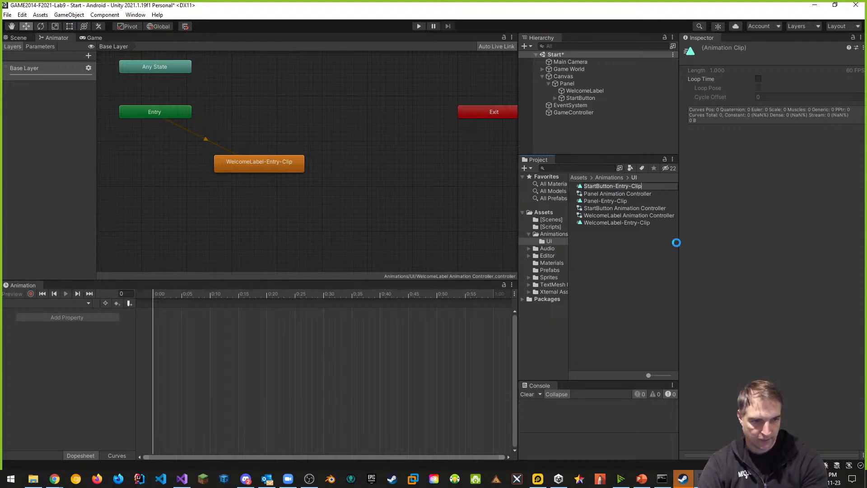
key(Return)
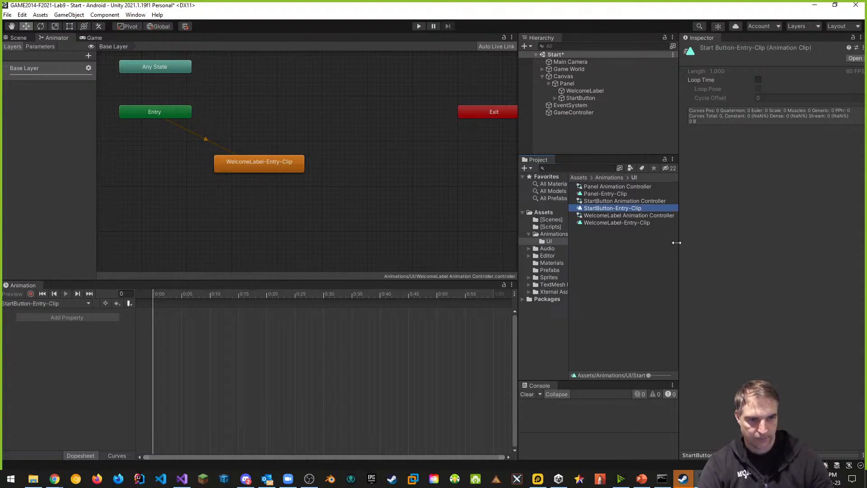
double_click(639, 201)
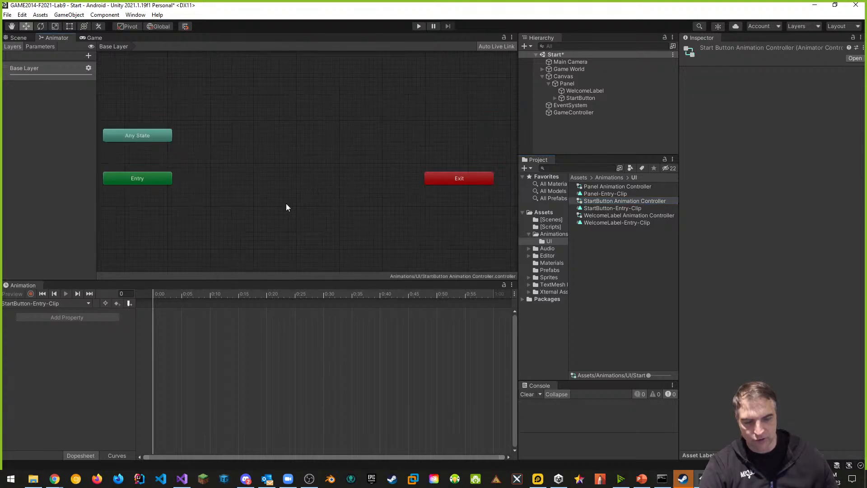
drag(608, 207, 243, 204)
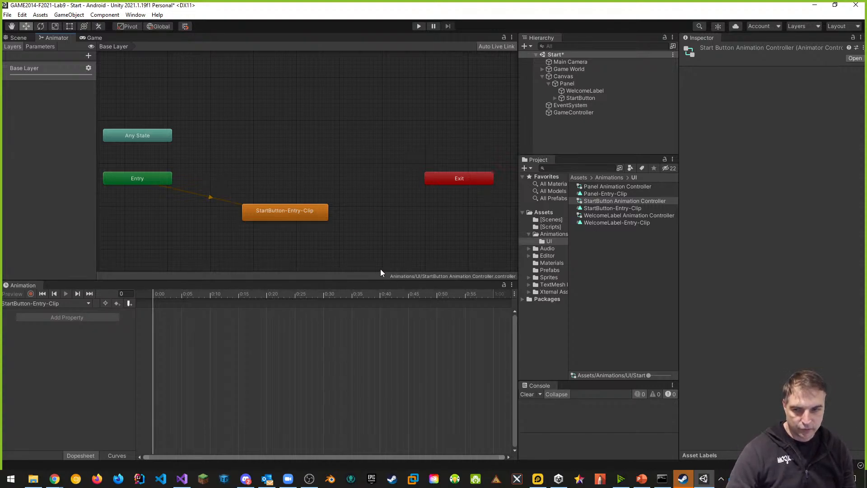
- Record a starting keyframe at frame 0 of Panel-Entry-Clip with the Panel's anchored Y position set to 1700
click(18, 38)
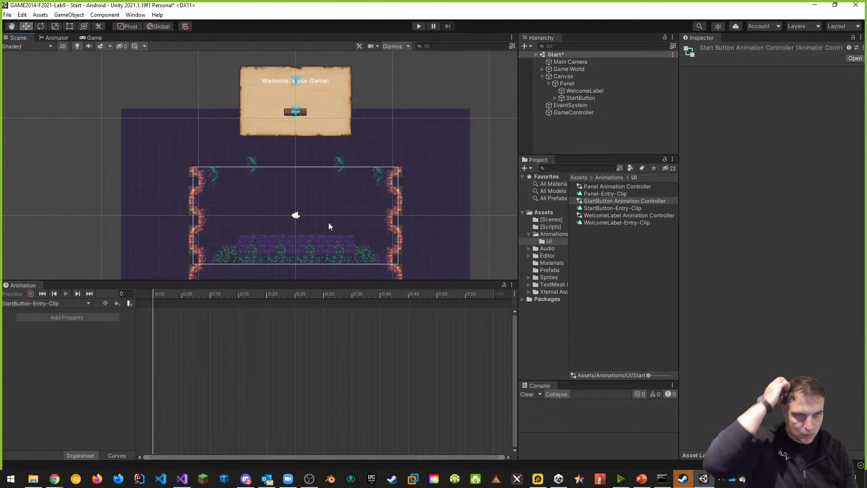
click(566, 83)
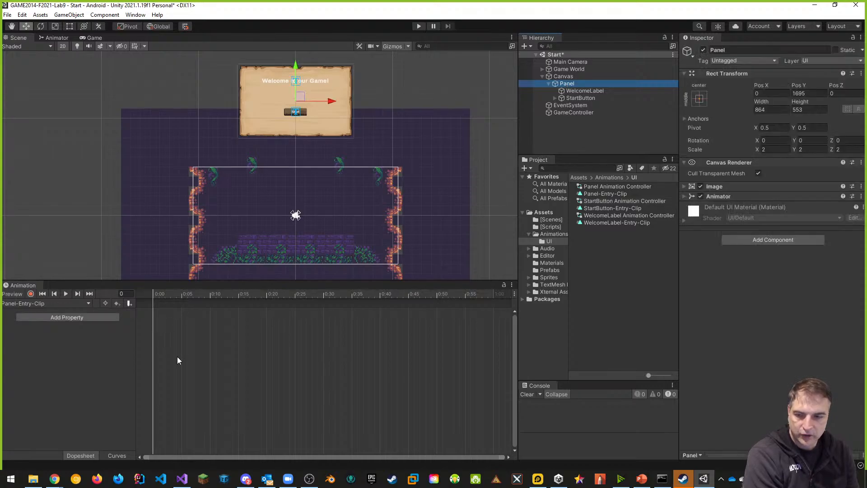
click(31, 294)
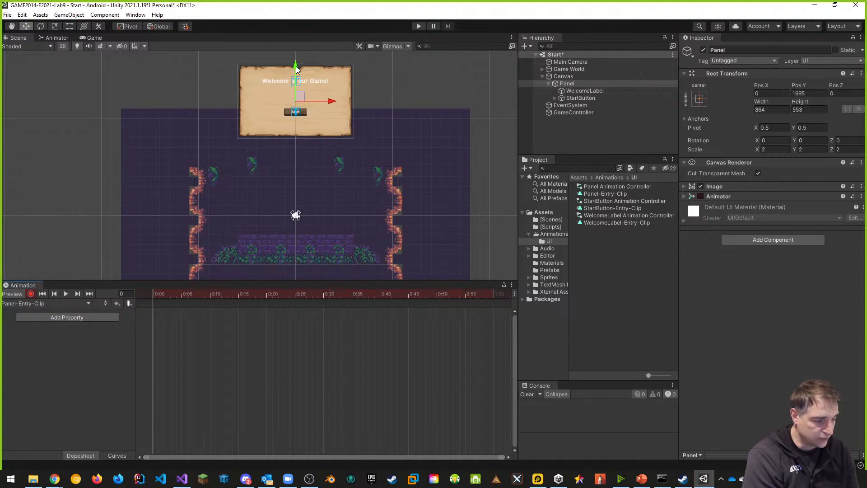
drag(298, 67, 297, 66)
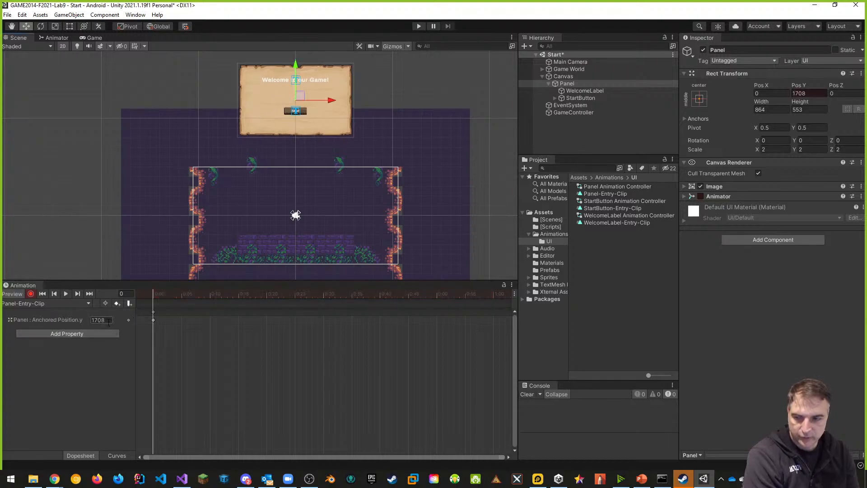
click(110, 320)
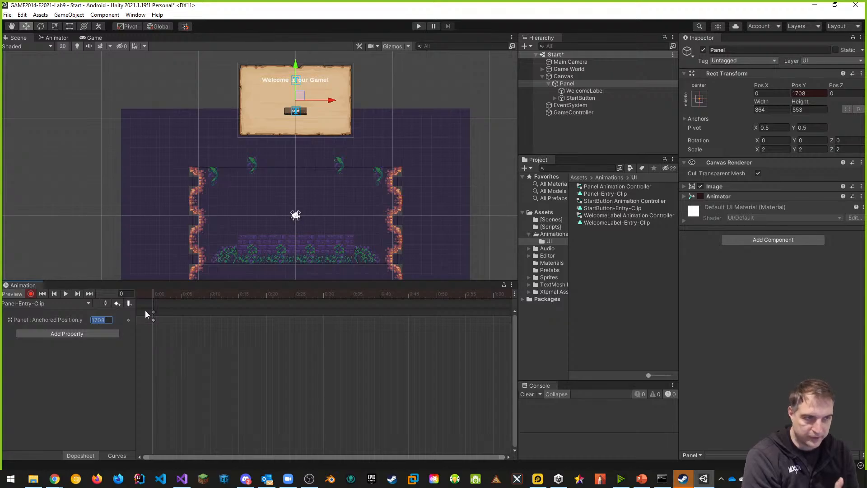
text(1700)
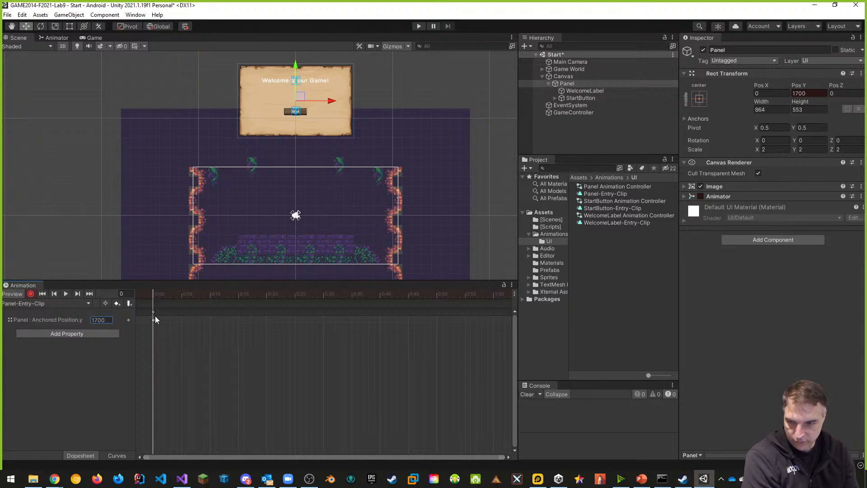
scroll(153, 321, up, 2)
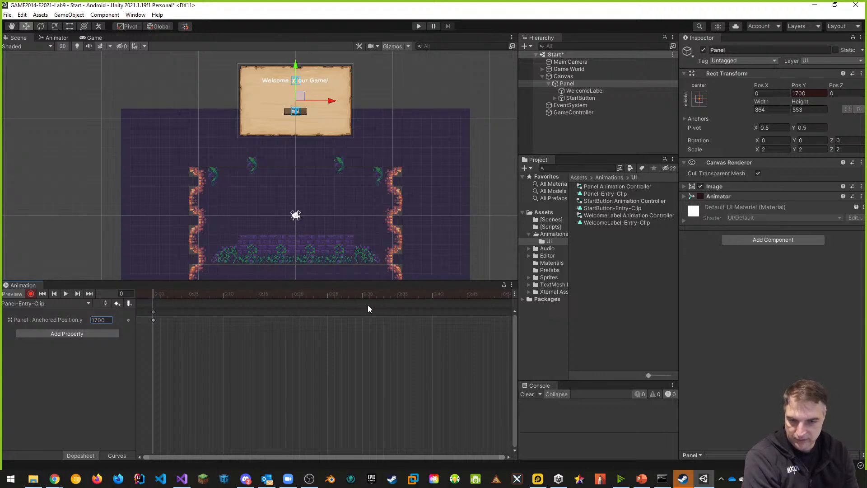
- Record a keyframe at frame 30 of Panel-Entry-Clip with the Panel's Pos Y set to 80, and stop recording
scroll(205, 324, down, 1)
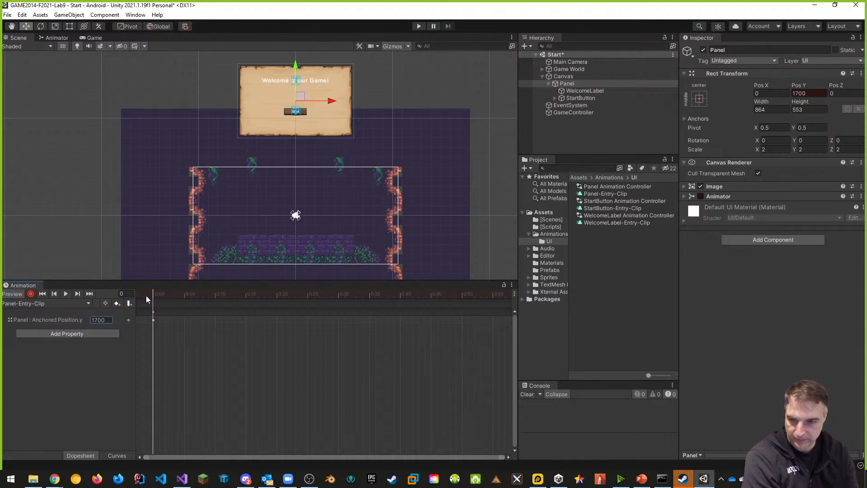
drag(153, 293, 339, 286)
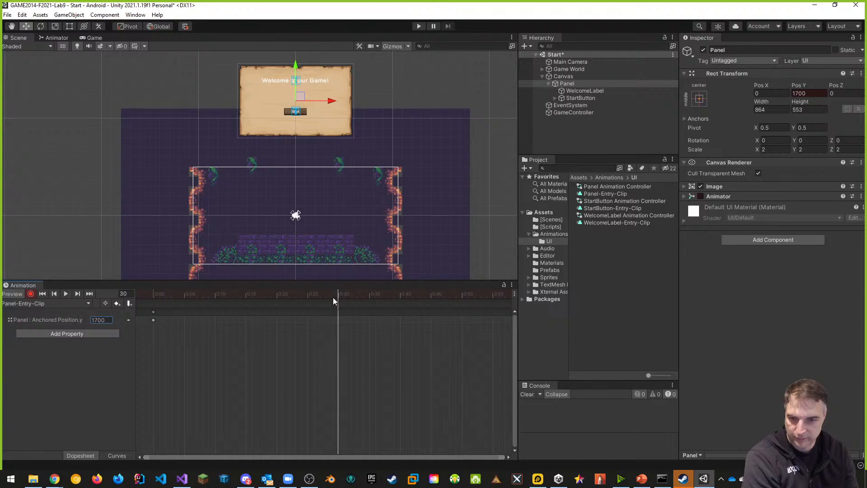
drag(295, 65, 295, 174)
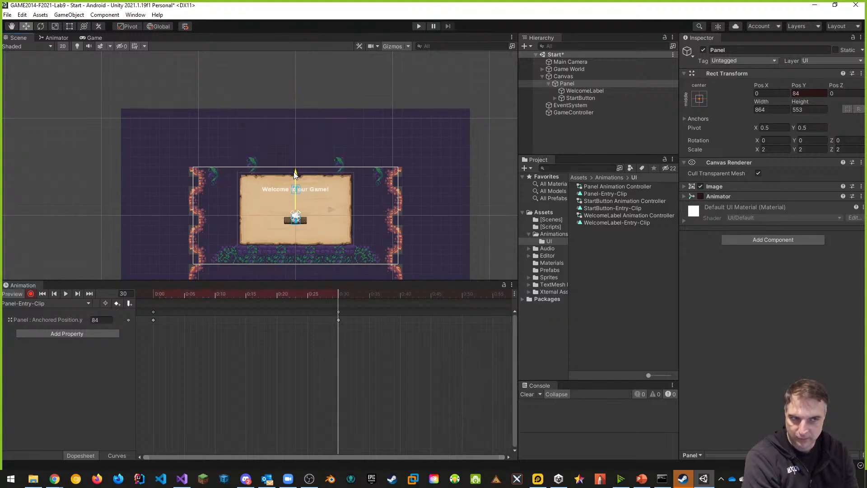
click(807, 95)
text(80)
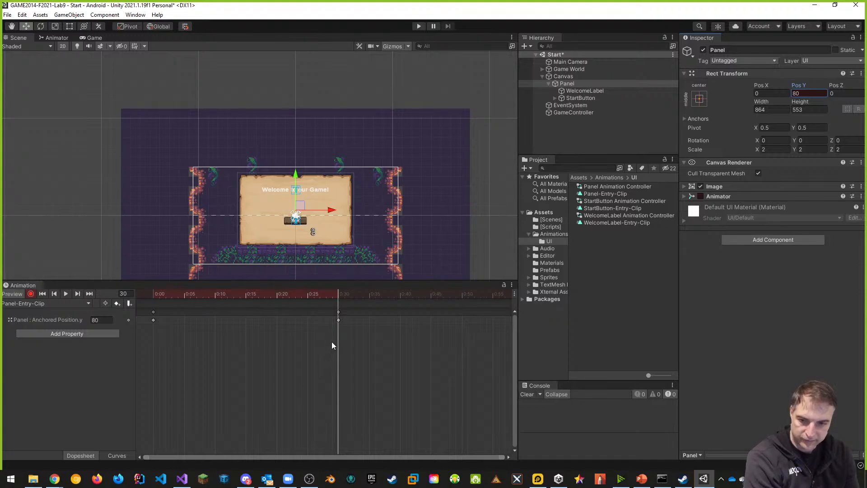
click(30, 293)
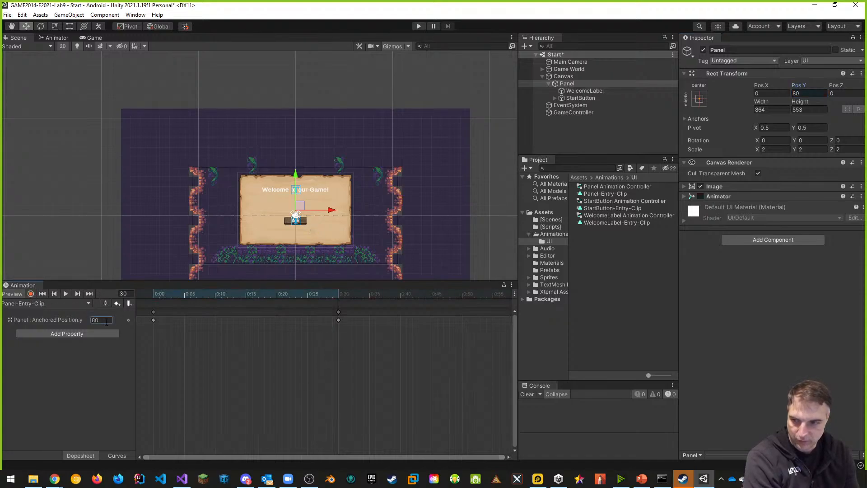
- Return Panel-Entry-Clip to frame 0 and play-test the Start scene to check the Panel's entry animation
drag(339, 293, 153, 291)
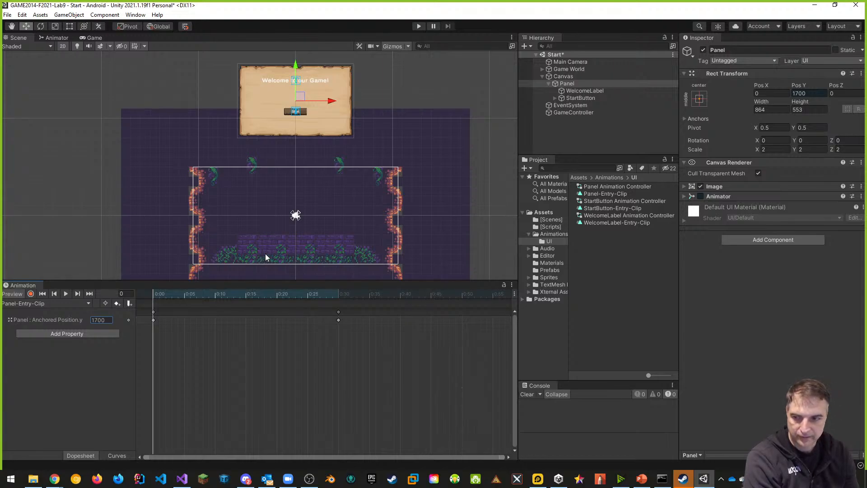
click(419, 26)
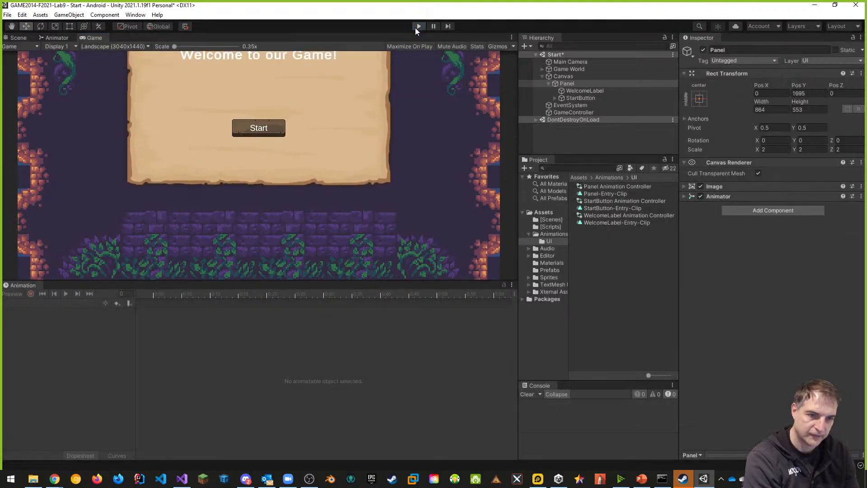
click(419, 27)
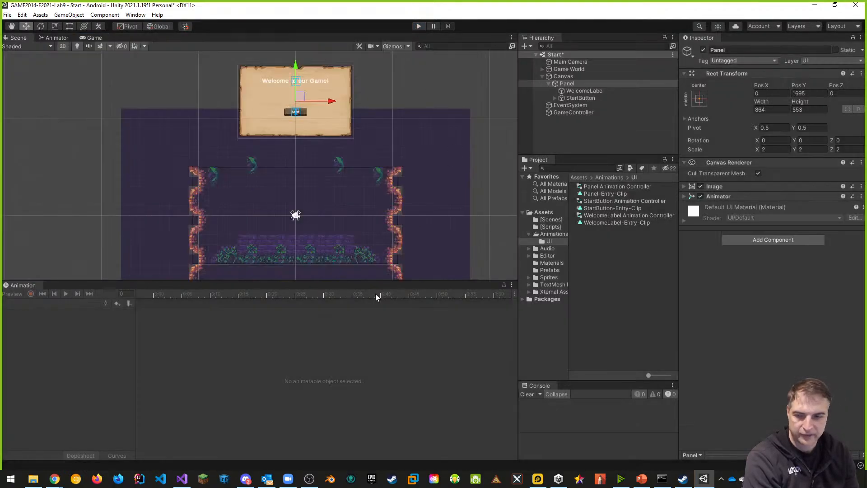
- Turn off Loop Time for Panel-Entry-Clip, StartButton-Entry-Clip and WelcomeLabel-Entry-Clip, and play-test the scene
double_click(616, 185)
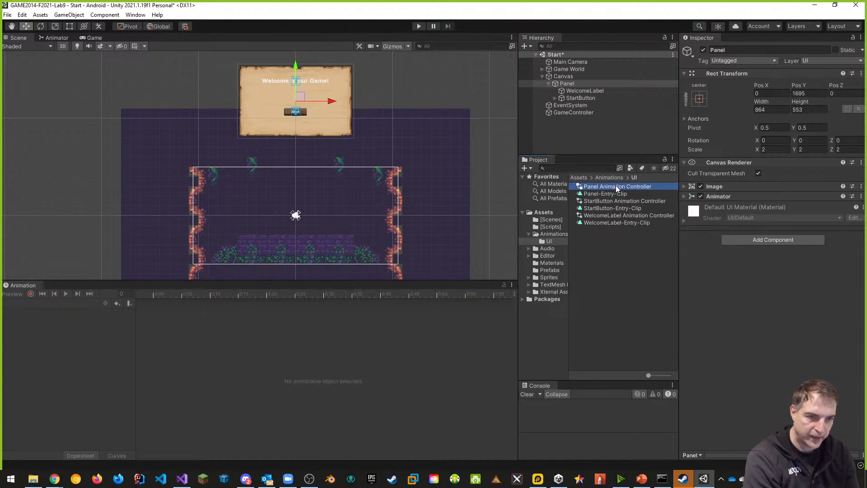
drag(230, 136, 271, 224)
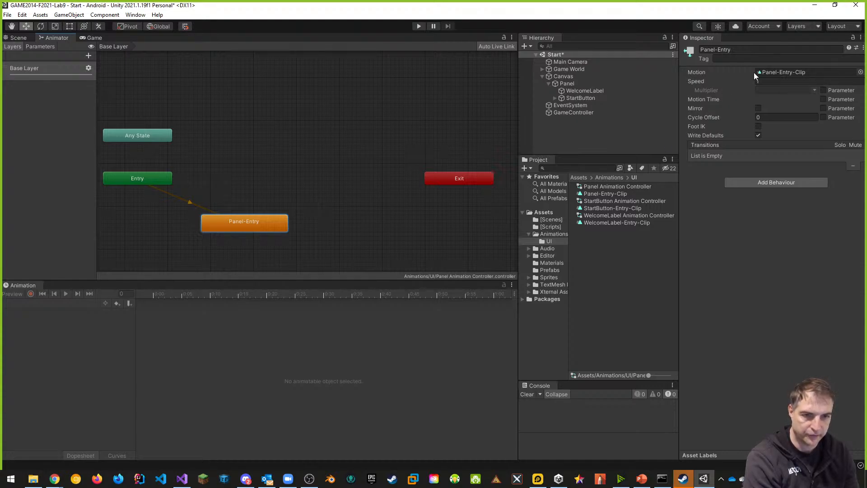
click(604, 194)
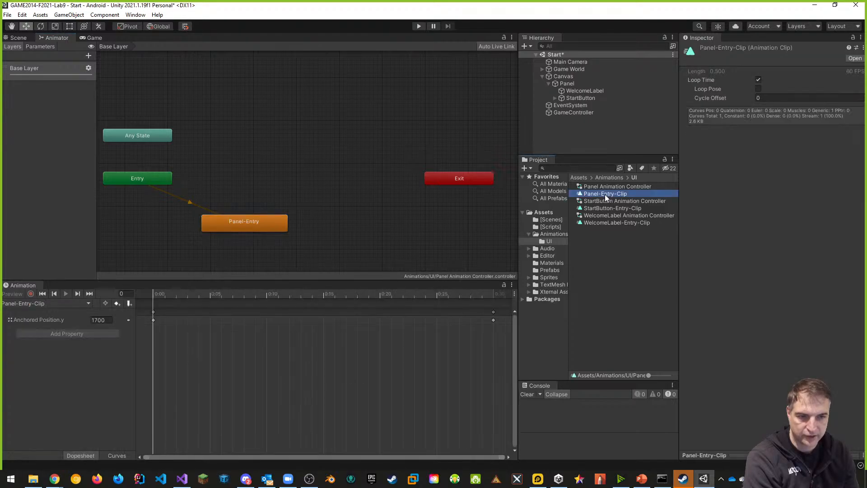
click(758, 79)
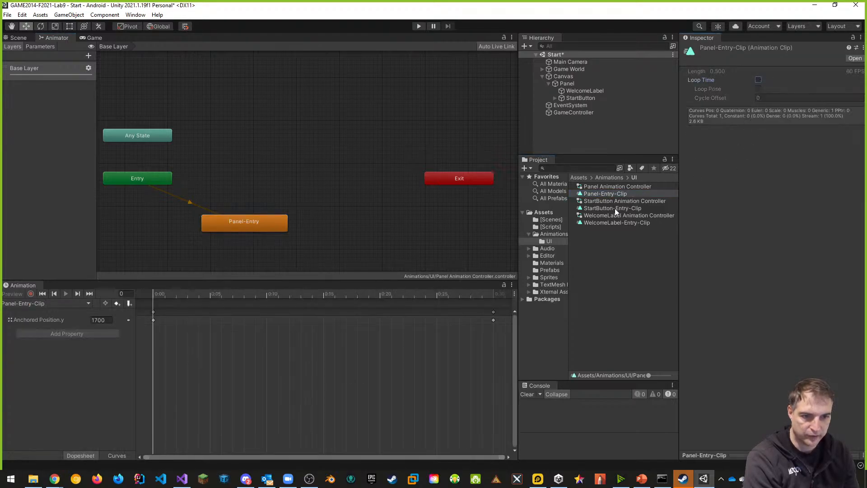
click(614, 208)
click(758, 79)
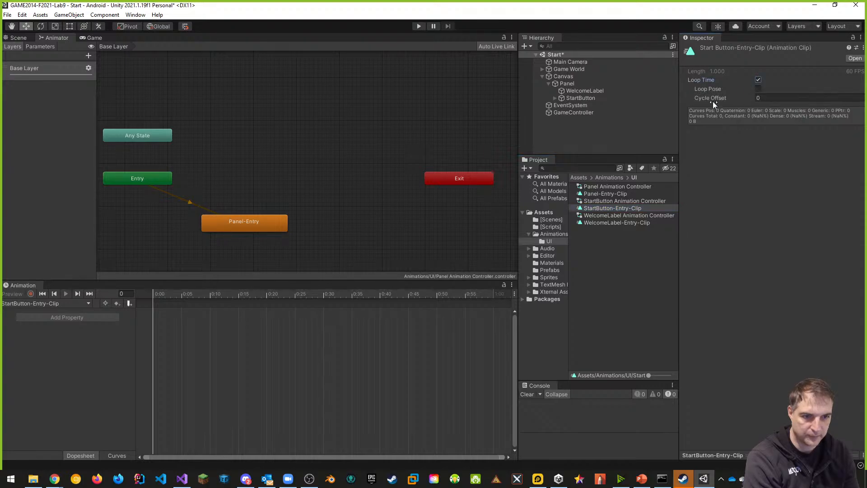
click(610, 222)
click(758, 80)
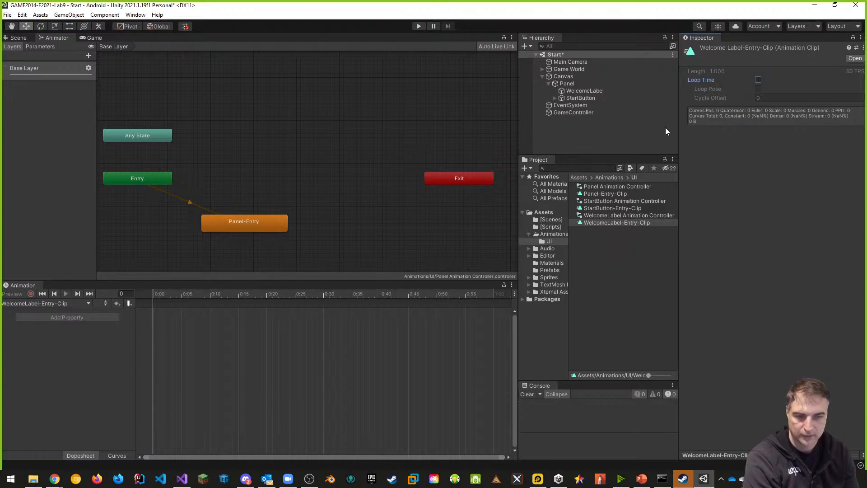
click(418, 26)
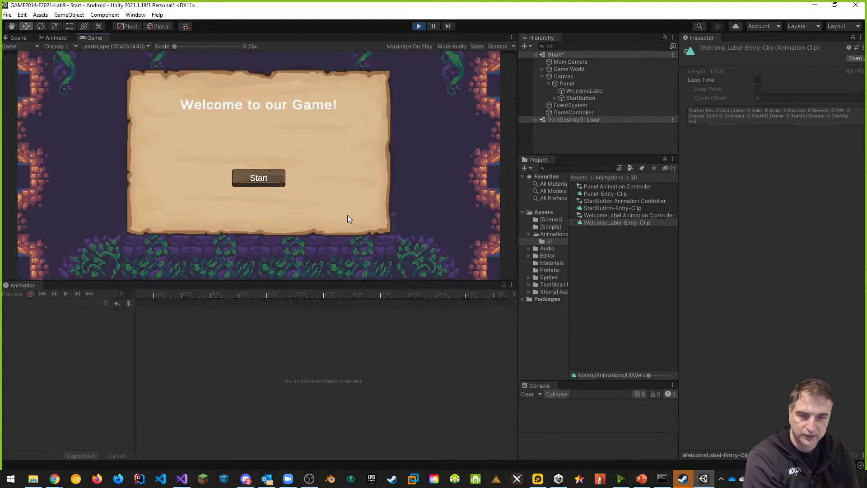
click(416, 26)
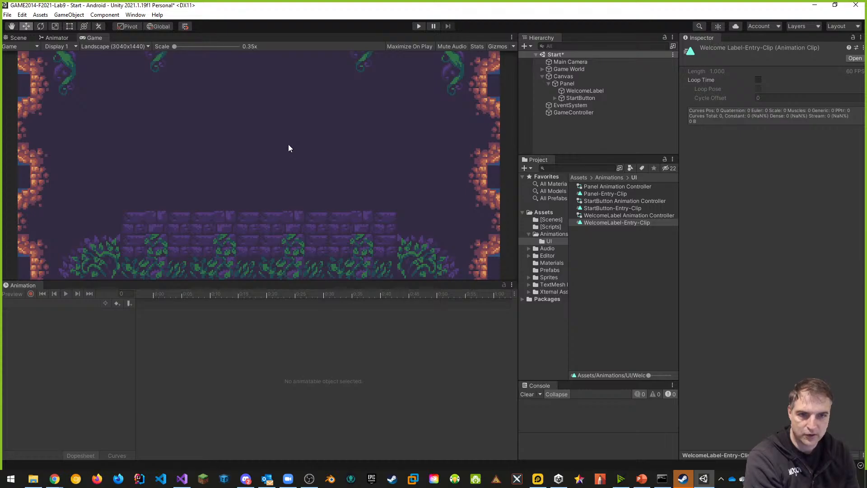
- Set the speed of the Panel-Entry state in the Panel Animation Controller to 0.5 and play-test the slower entry
click(569, 84)
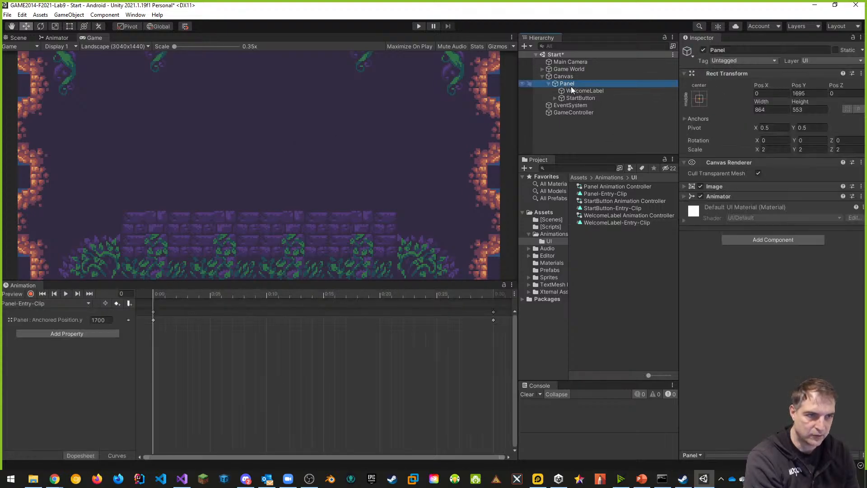
double_click(619, 185)
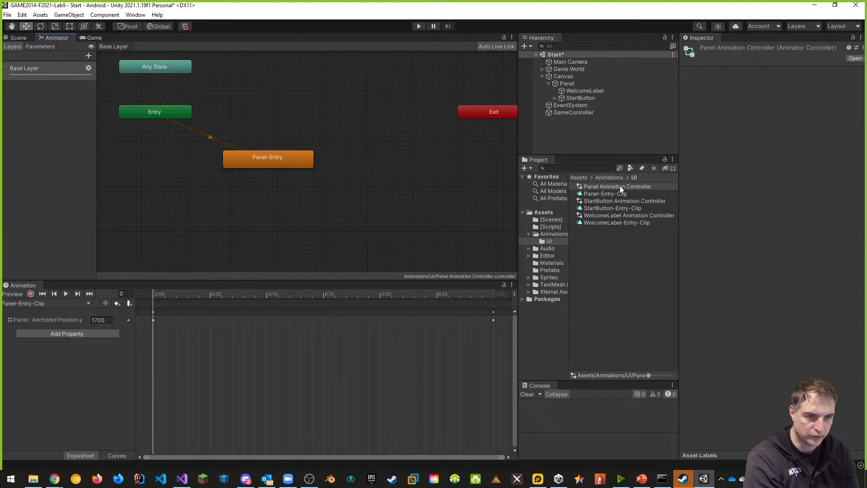
click(273, 160)
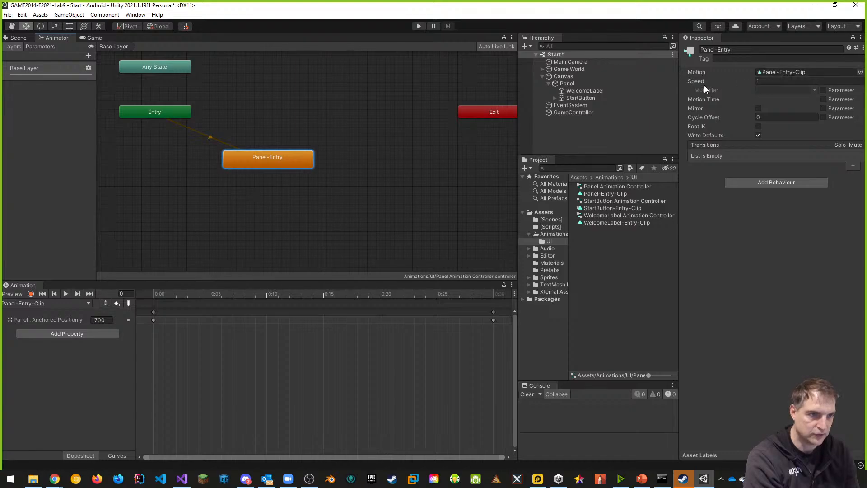
click(773, 82)
text(0.5)
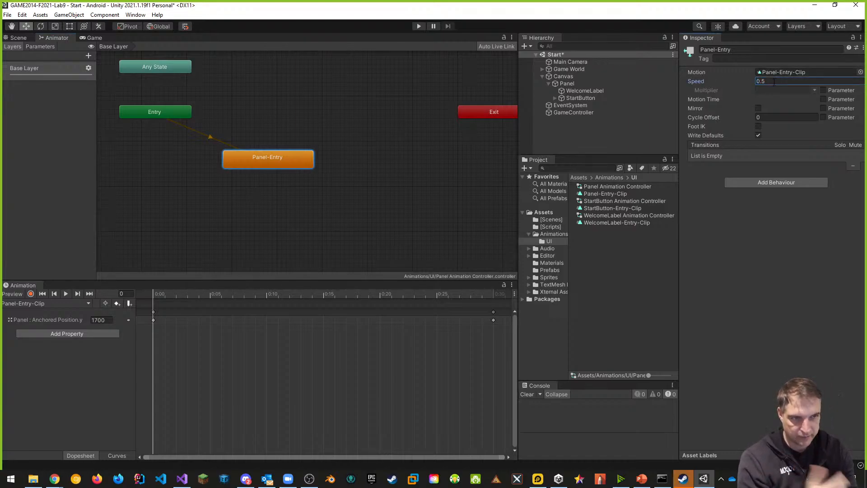
click(419, 26)
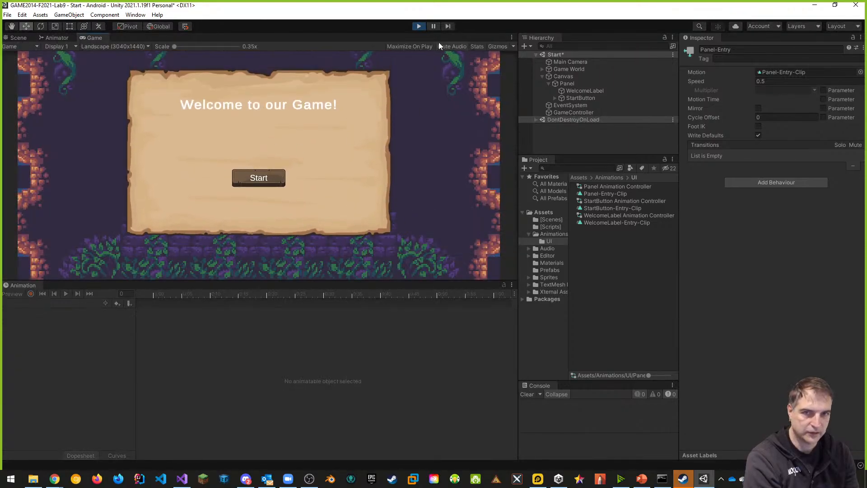
click(419, 27)
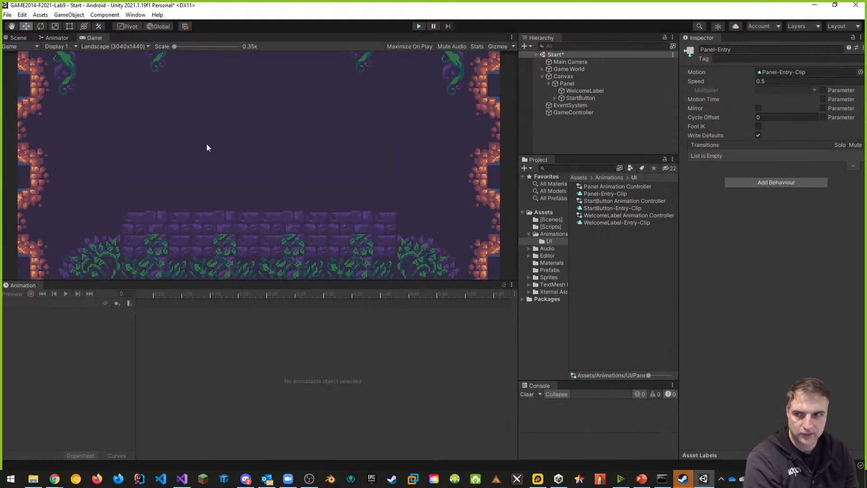
- Move the WelcomeLabel horizontally out past the Panel's right side in the scene and set its Pos X to 1100
click(17, 38)
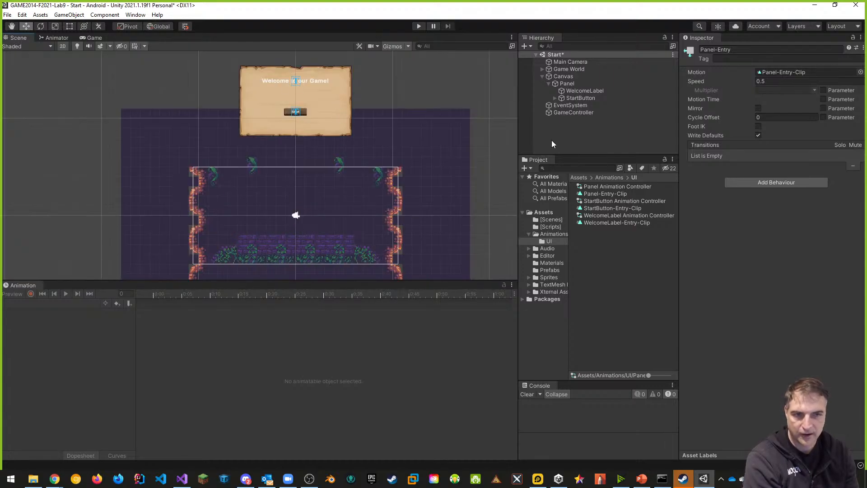
click(584, 90)
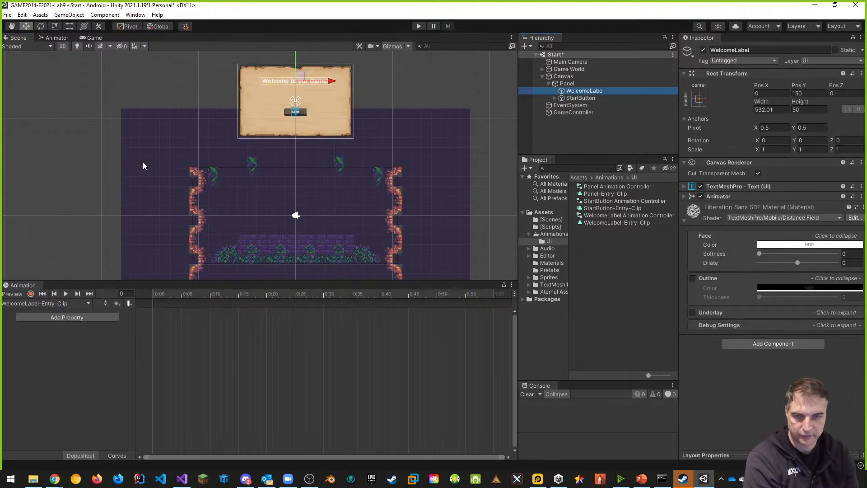
scroll(367, 124, up, 3)
scroll(336, 109, down, 5)
mouse_move(335, 105)
middle_down()
mouse_move(347, 121)
mouse_move(340, 131)
mouse_move(339, 119)
middle_up()
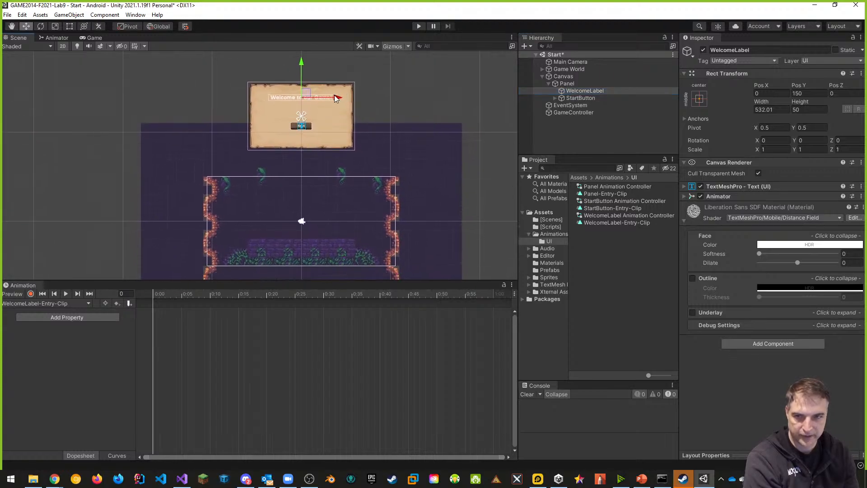
drag(337, 98, 473, 100)
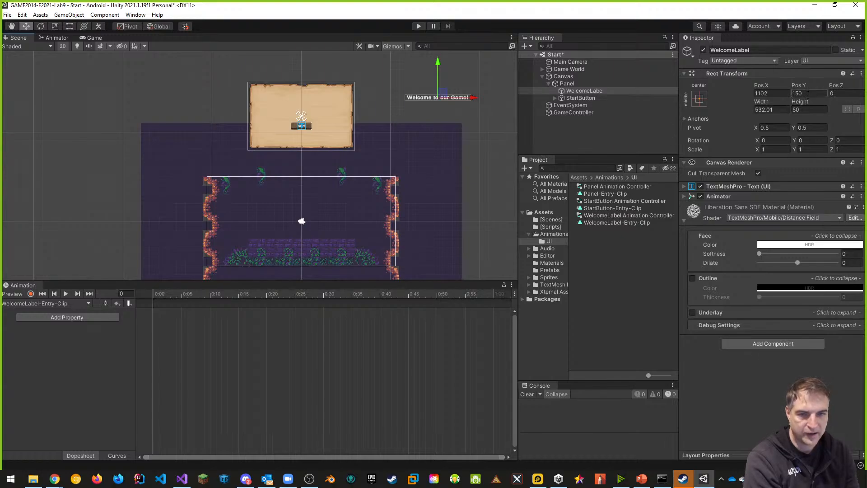
click(775, 92)
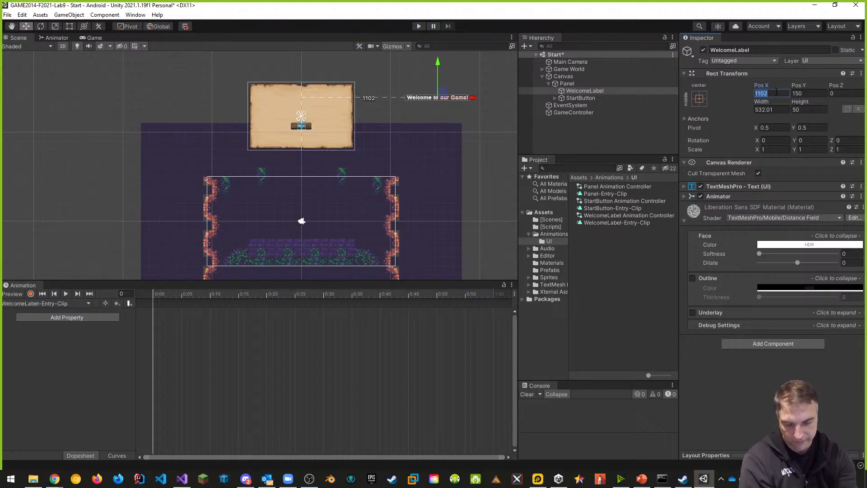
text(1100)
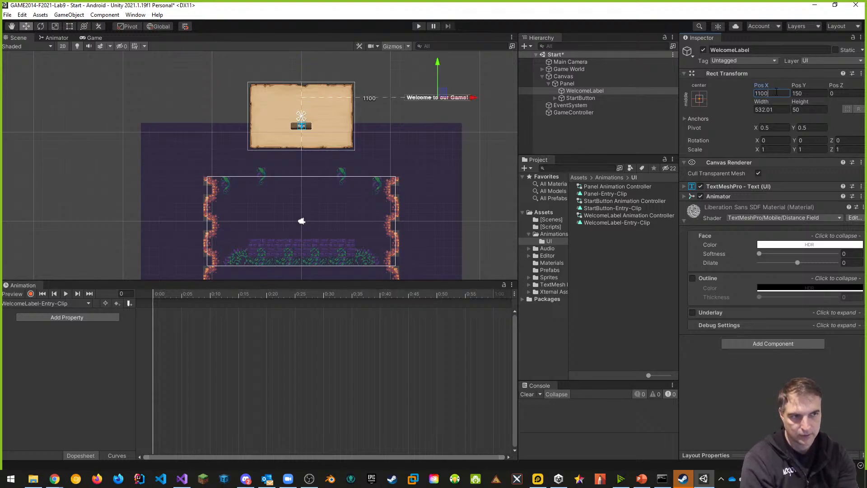
- Move the StartButton horizontally out past the Panel's left side, to a Pos X of about -977
click(305, 133)
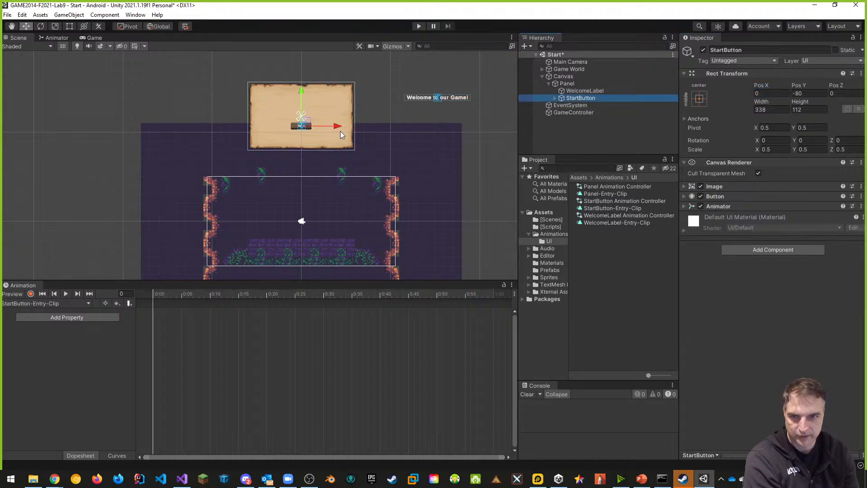
drag(337, 129, 216, 129)
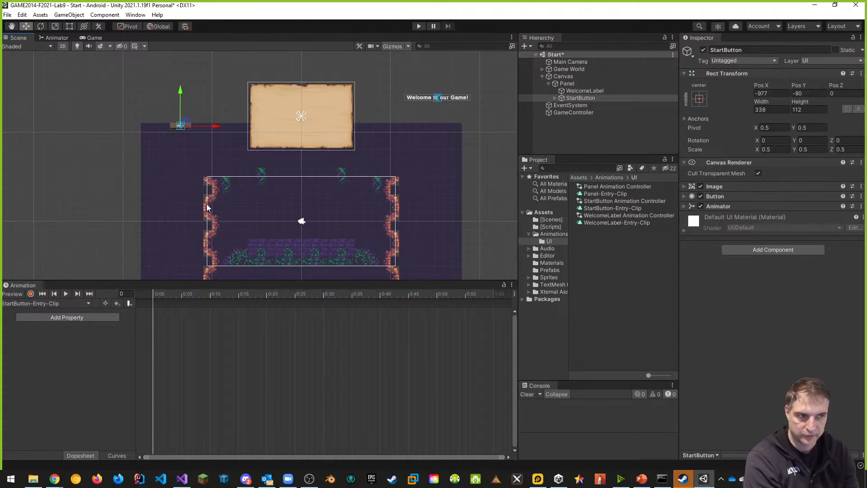
- Set the StartButton's Pos X to -1100 so it sits off the panel
click(776, 93)
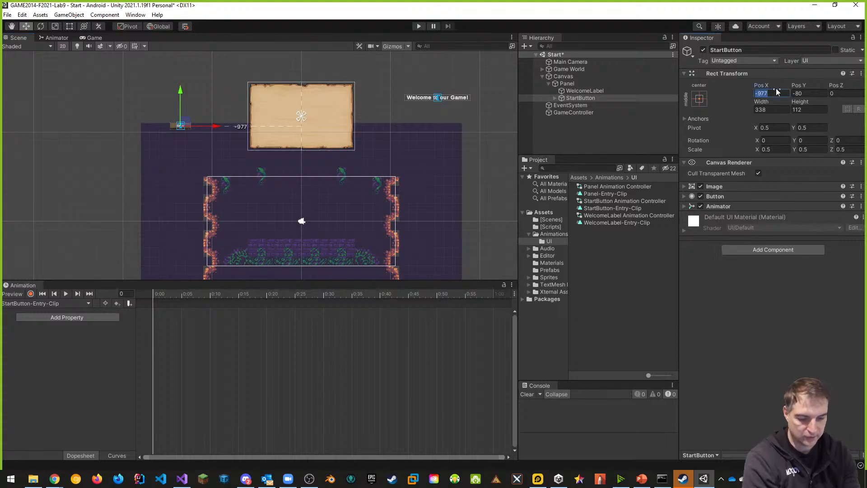
text(-11)
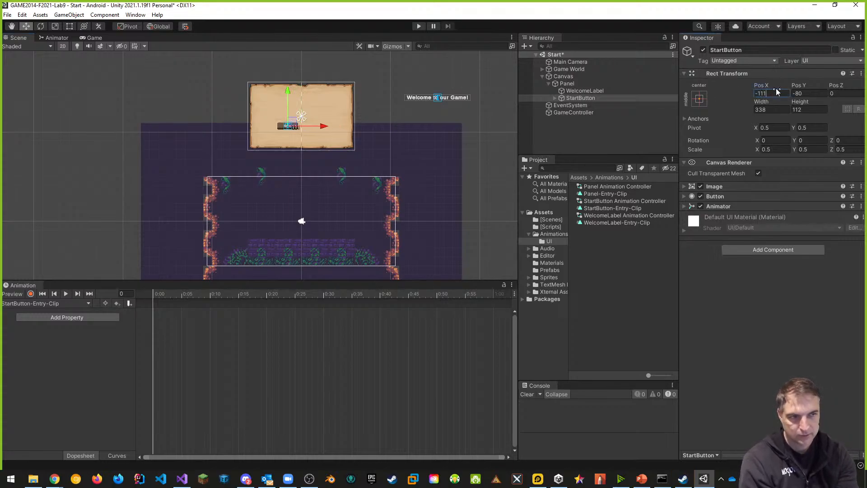
text(00)
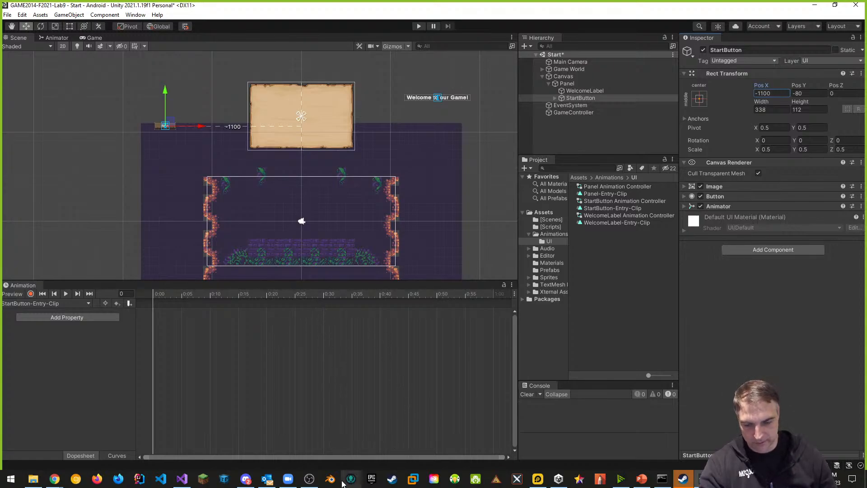
- Start recording StartButton-Entry-Clip and key the button's Pos X at -1100 on frame 0
click(347, 457)
scroll(286, 355, down, 3)
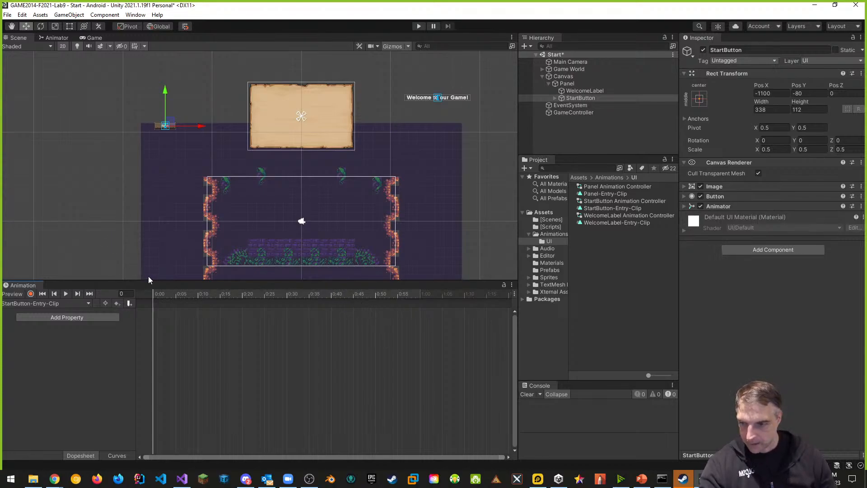
click(30, 293)
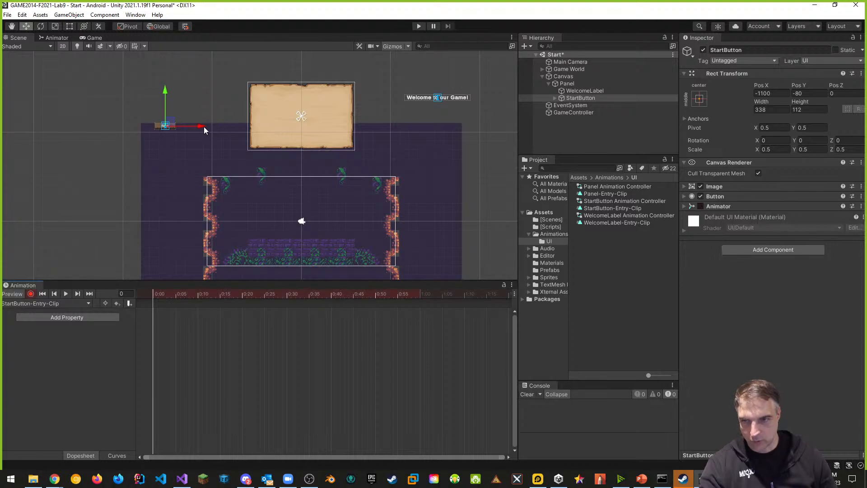
drag(204, 130, 205, 130)
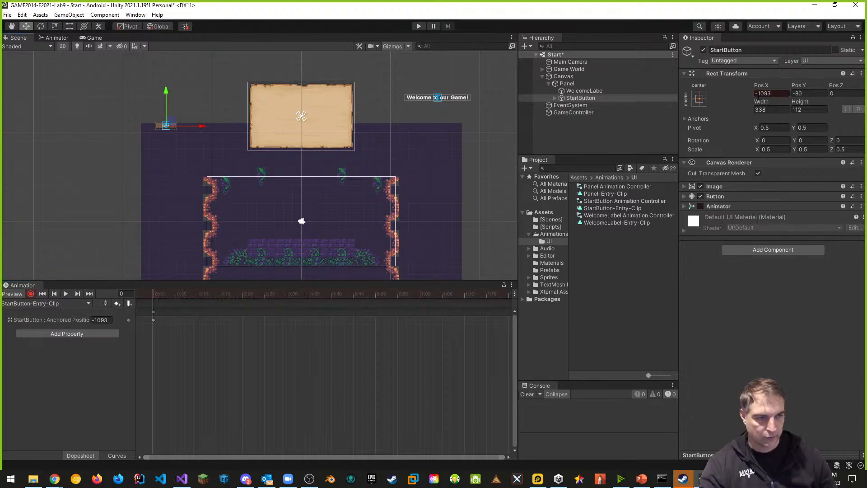
click(769, 93)
text(-)
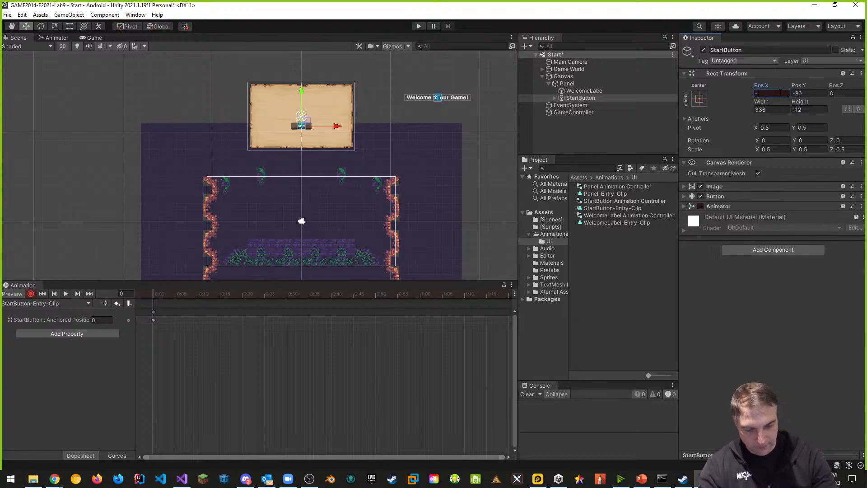
text(100)
key(BackSpace)
key(BackSpace)
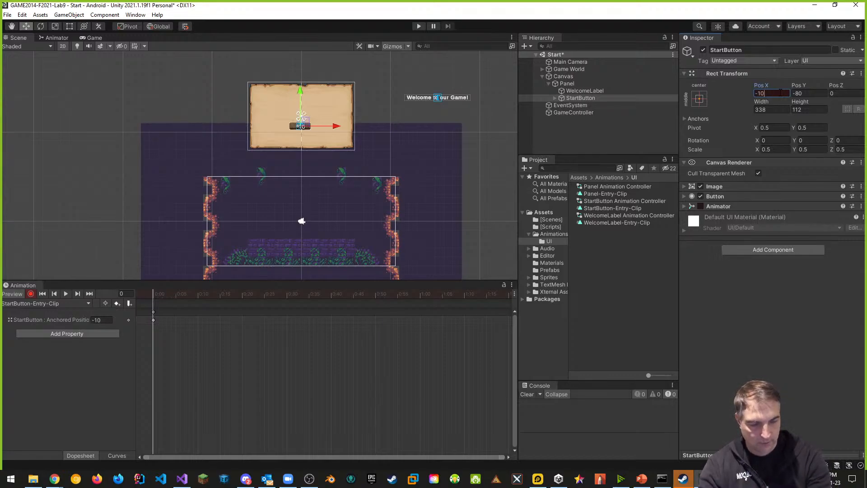
text(100)
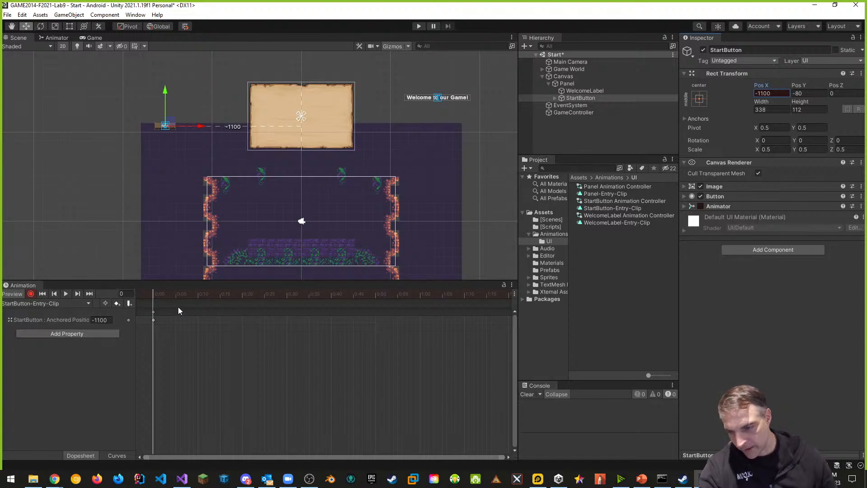
- Key the StartButton's Pos X at 0 on frame 40 and stop recording the clip
drag(153, 292, 329, 288)
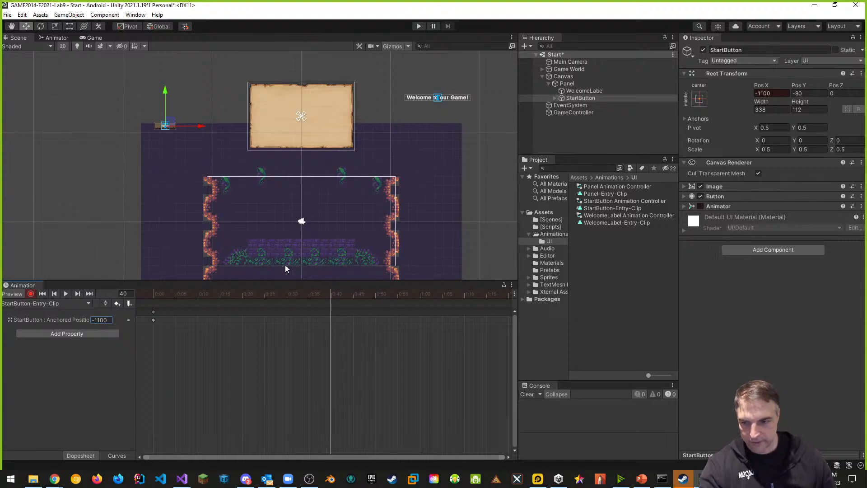
drag(201, 129, 336, 129)
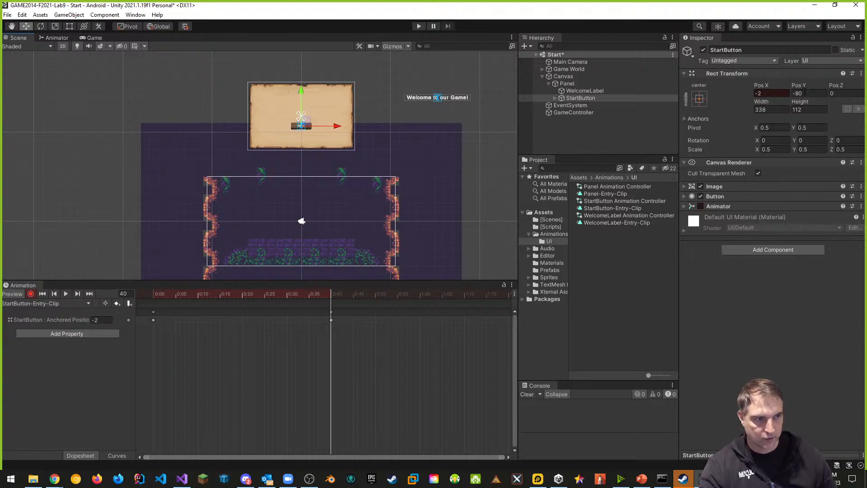
click(771, 94)
text(0)
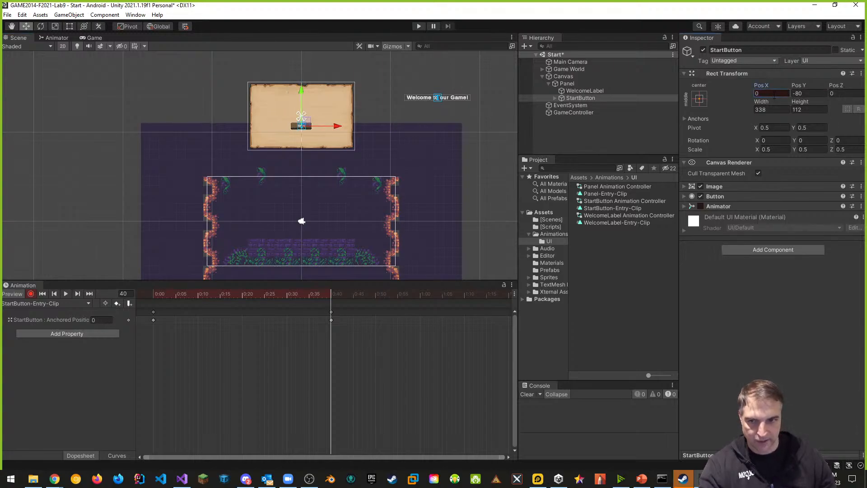
click(30, 294)
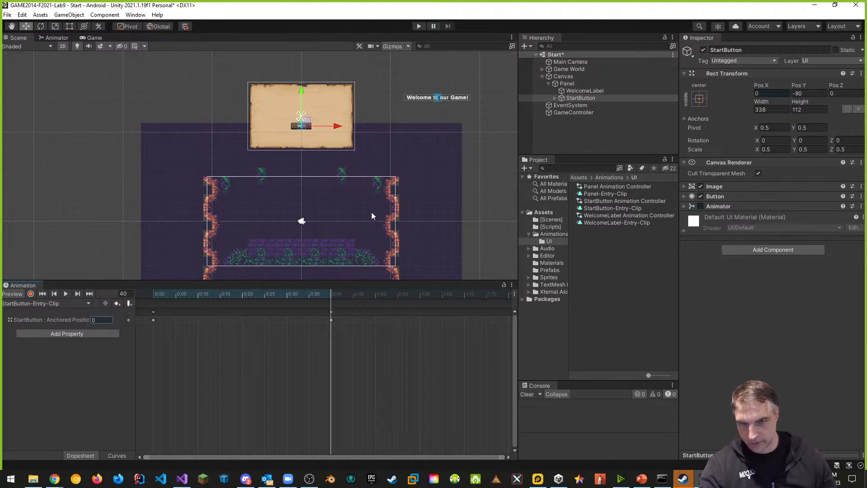
- Play-test the scene and turn off Loop Time on StartButton-Entry-Clip and WelcomeLabel-Entry-Clip
click(418, 26)
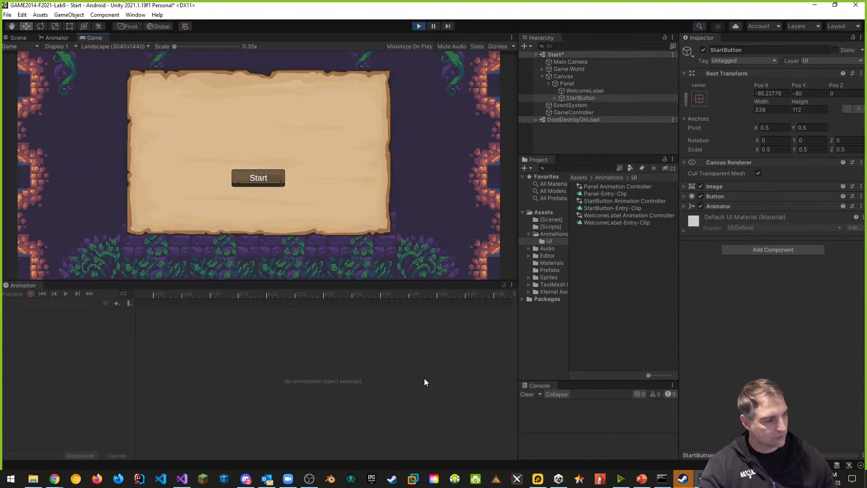
click(420, 27)
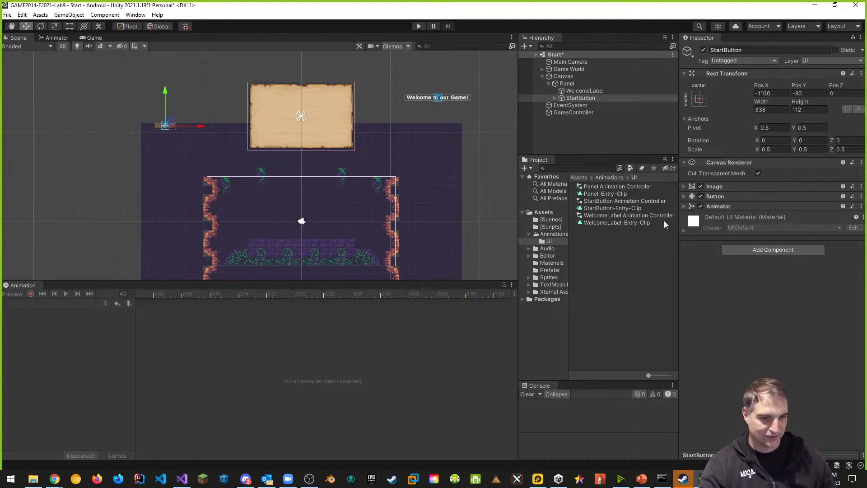
click(616, 208)
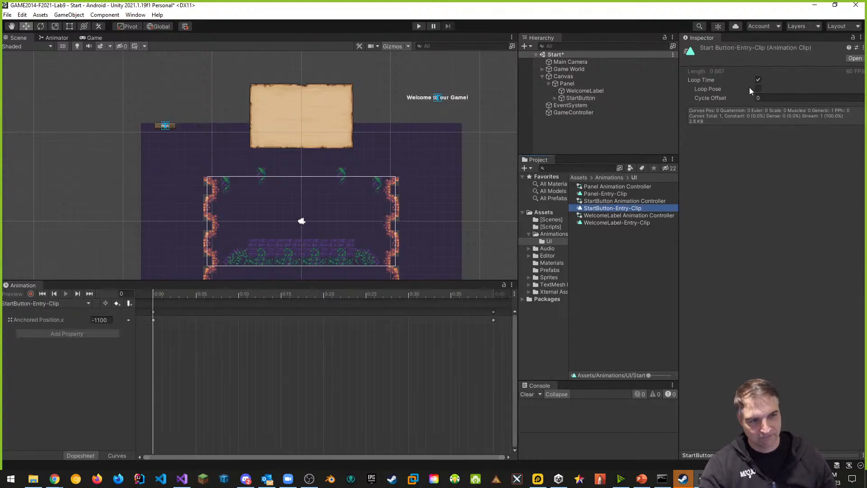
click(758, 80)
click(618, 222)
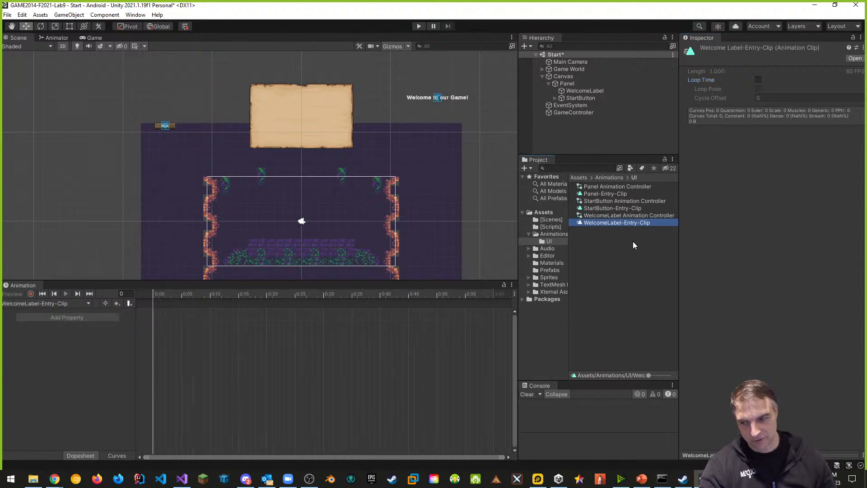
- Start recording WelcomeLabel-Entry-Clip and key the WelcomeLabel's Pos X at 1100 on frame 0
click(463, 99)
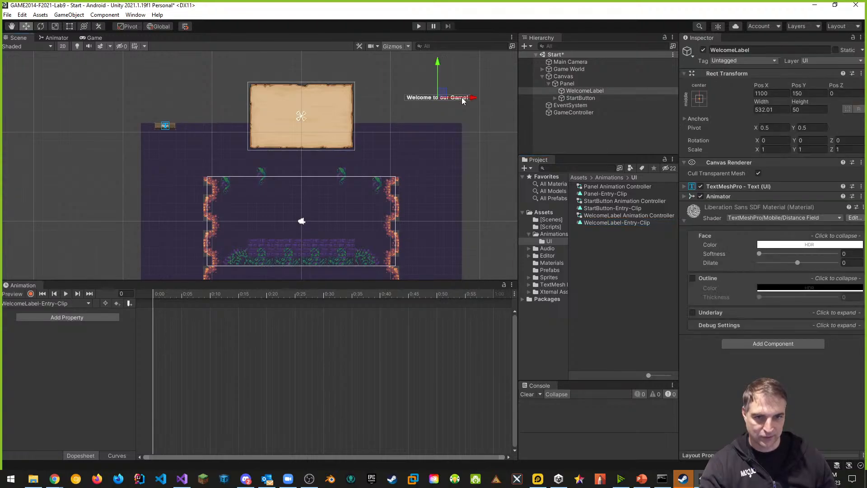
click(30, 294)
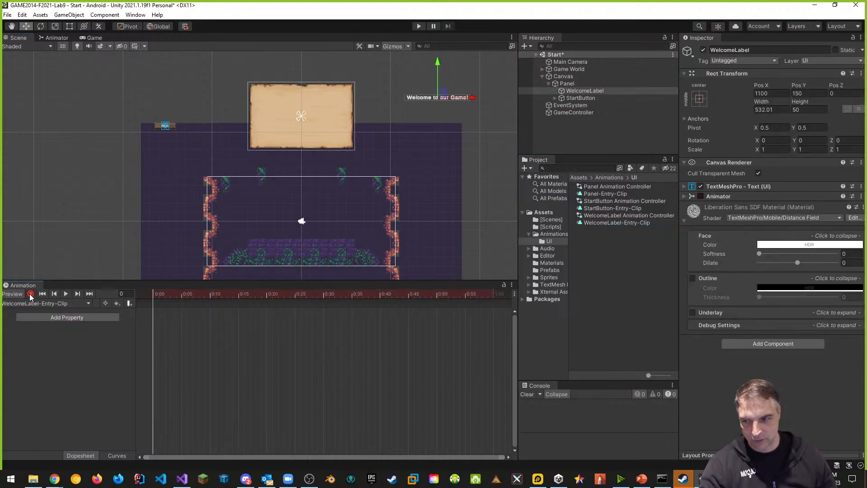
drag(479, 99, 482, 99)
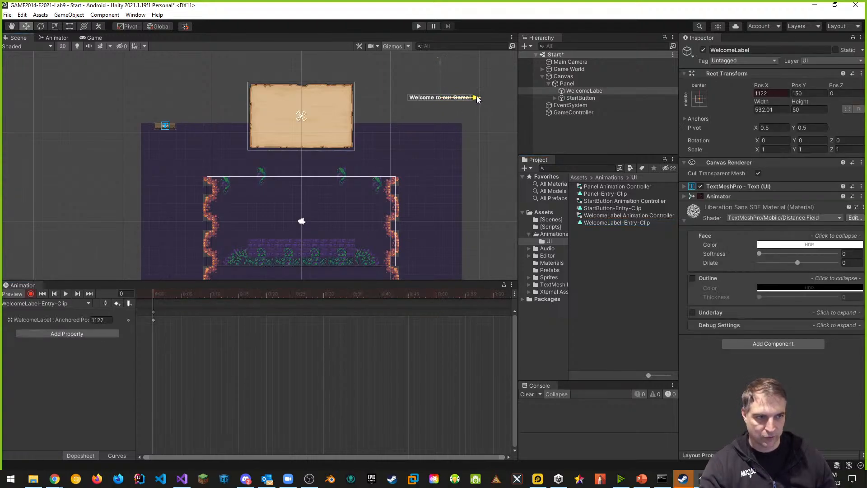
text(10)
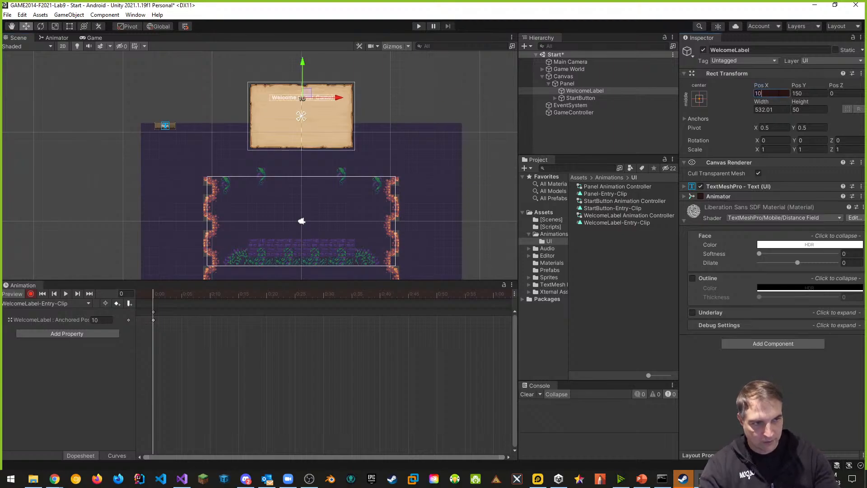
text(100)
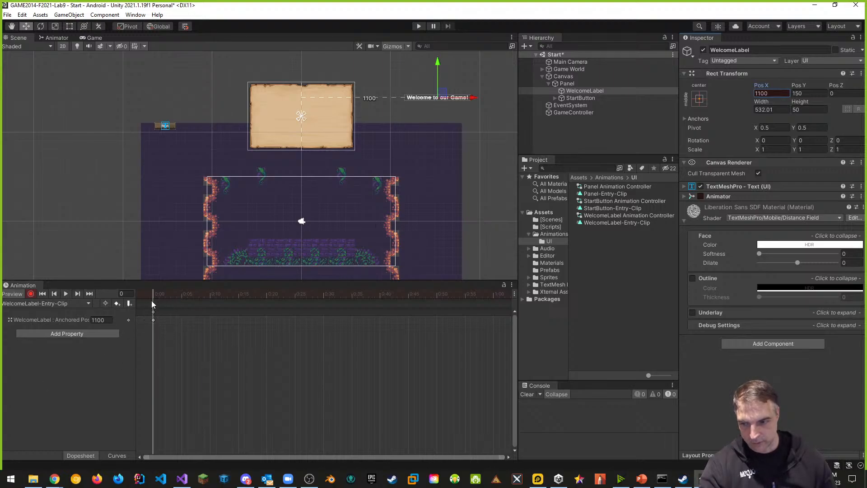
- Key the WelcomeLabel's Pos X at 0 on frame 50 and stop recording the clip
drag(153, 291, 436, 292)
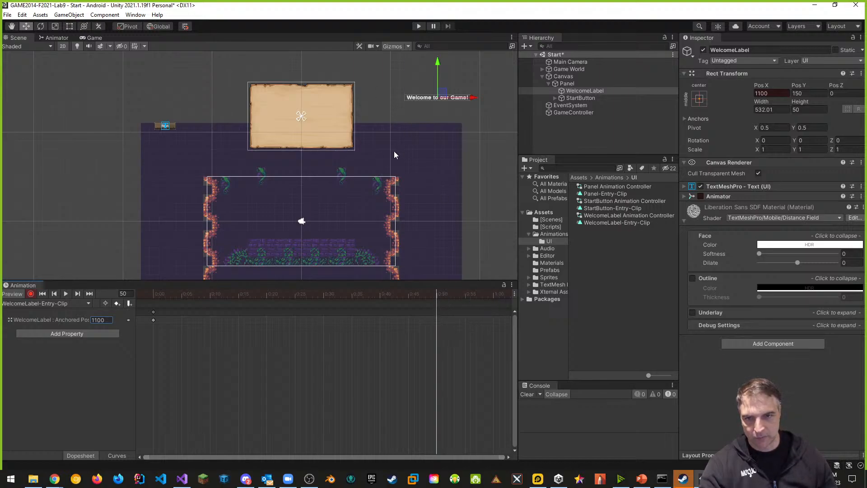
drag(473, 100, 341, 98)
click(758, 93)
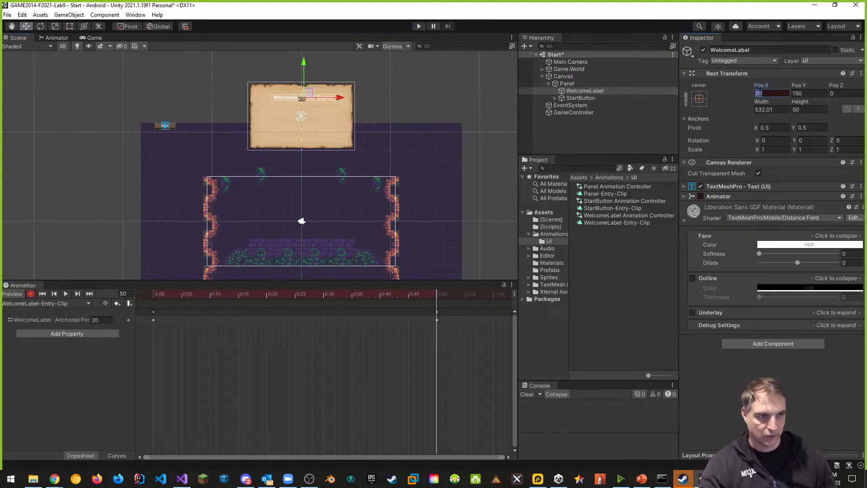
text(0)
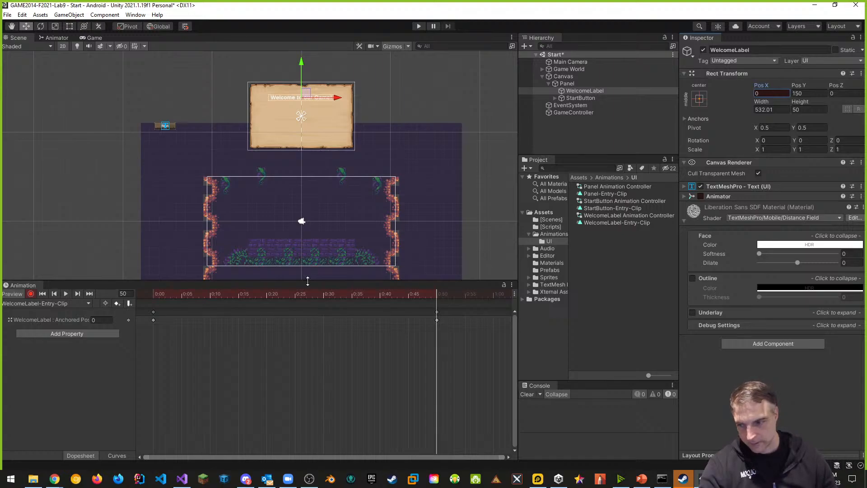
click(31, 294)
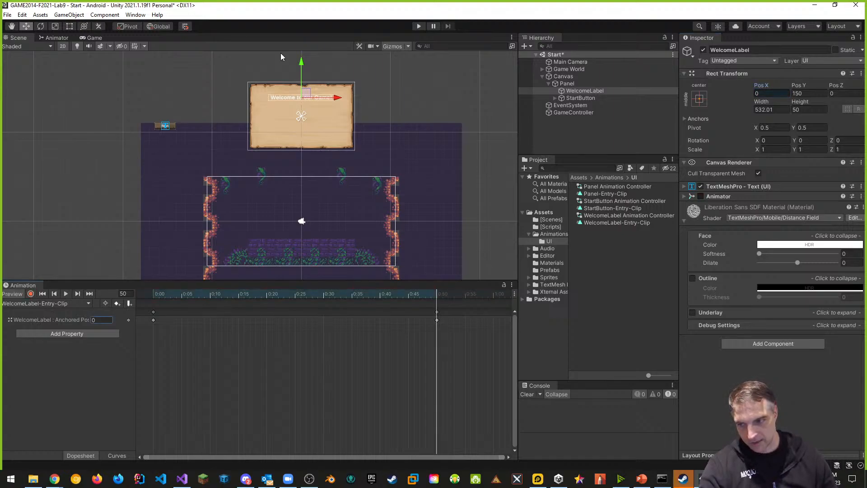
- Check the loop setting of WelcomeLabel-Entry-Clip and play-test the entry animations in an enlarged game view
click(617, 222)
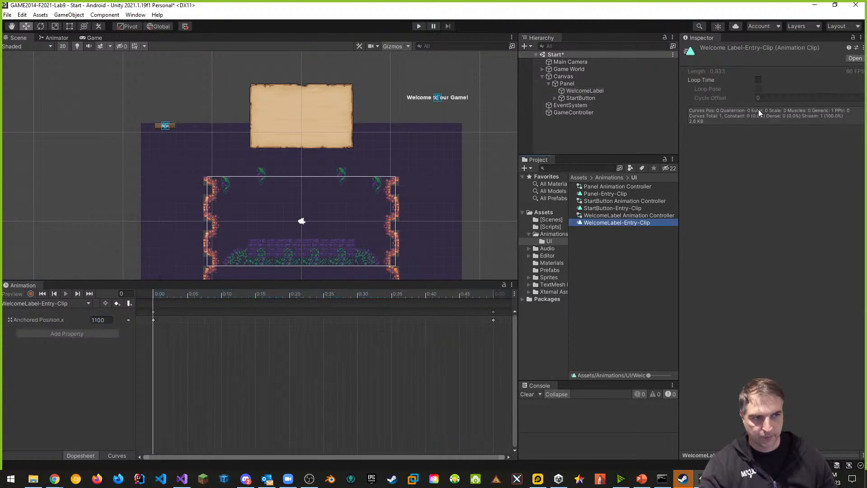
click(419, 26)
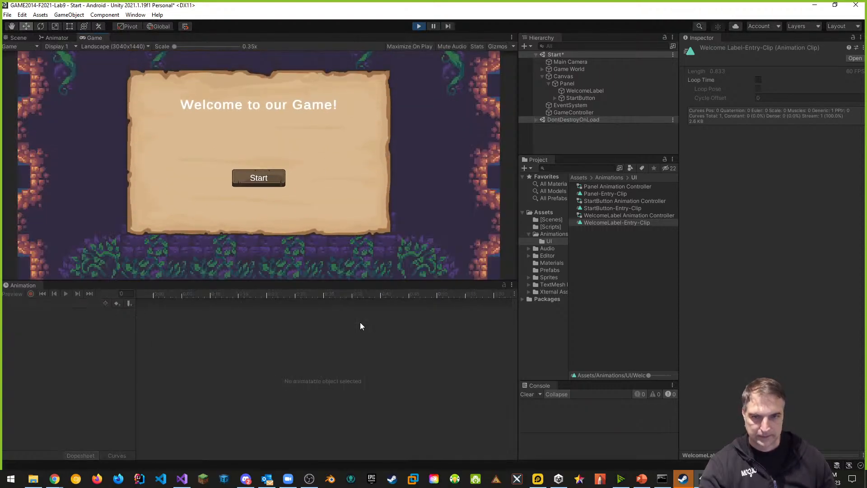
drag(357, 280, 358, 322)
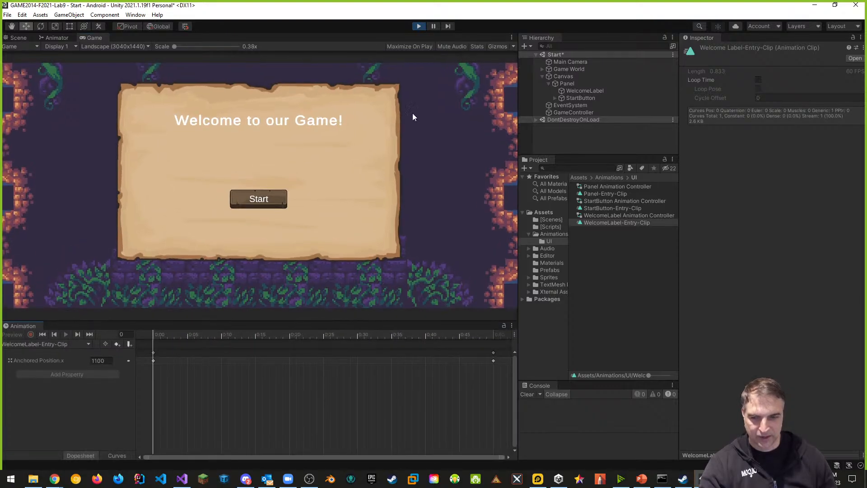
click(420, 26)
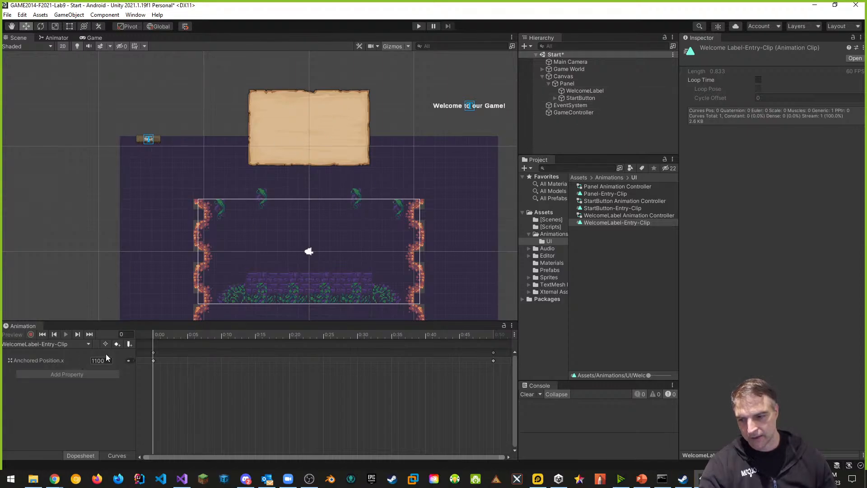
- Inspect the first frames of StartButton-Entry-Clip and WelcomeLabel-Entry-Clip, and briefly run and stop the scene
scroll(159, 244, down, 1)
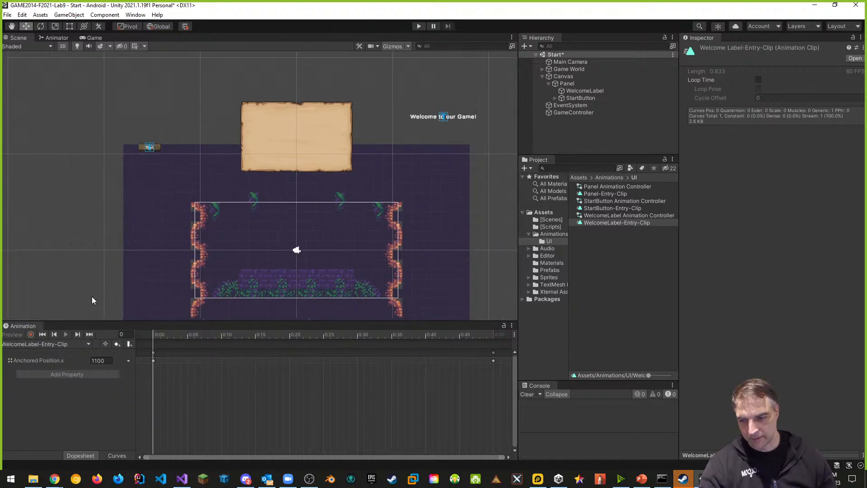
mouse_move(153, 335)
mouse_down()
mouse_move(247, 336)
mouse_move(153, 335)
mouse_up()
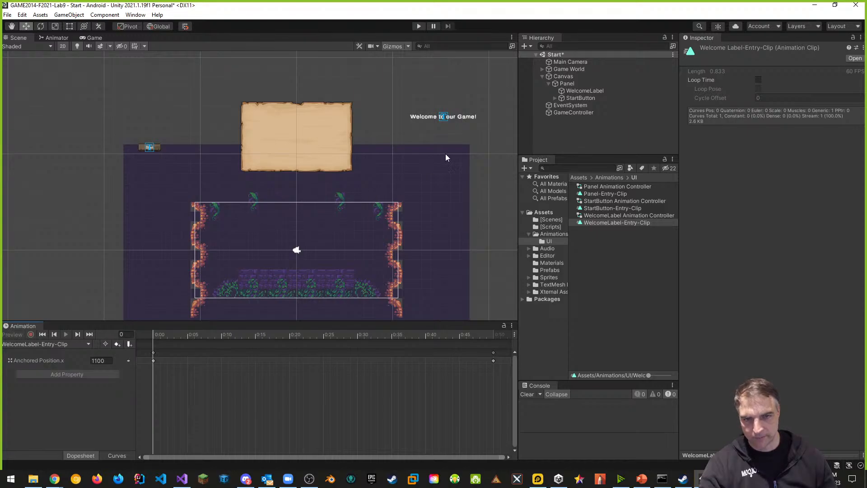
click(573, 97)
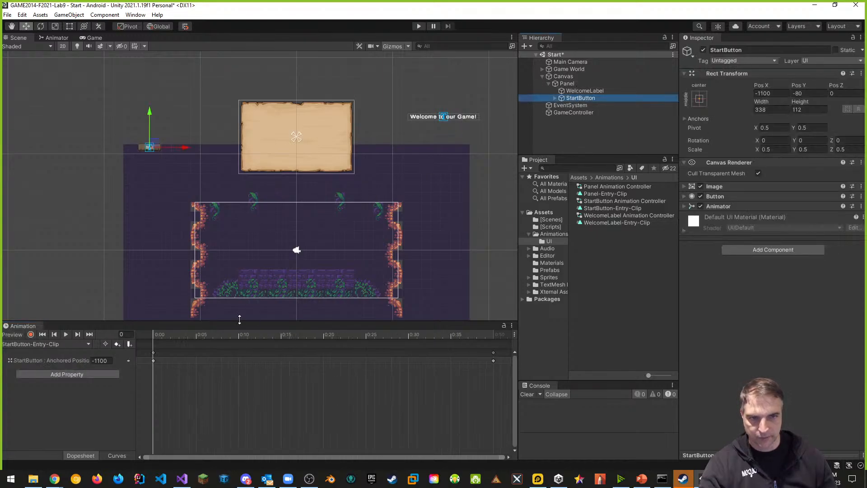
mouse_move(156, 336)
mouse_down()
mouse_move(304, 328)
mouse_move(486, 332)
mouse_move(156, 335)
mouse_move(499, 334)
mouse_move(147, 333)
mouse_up()
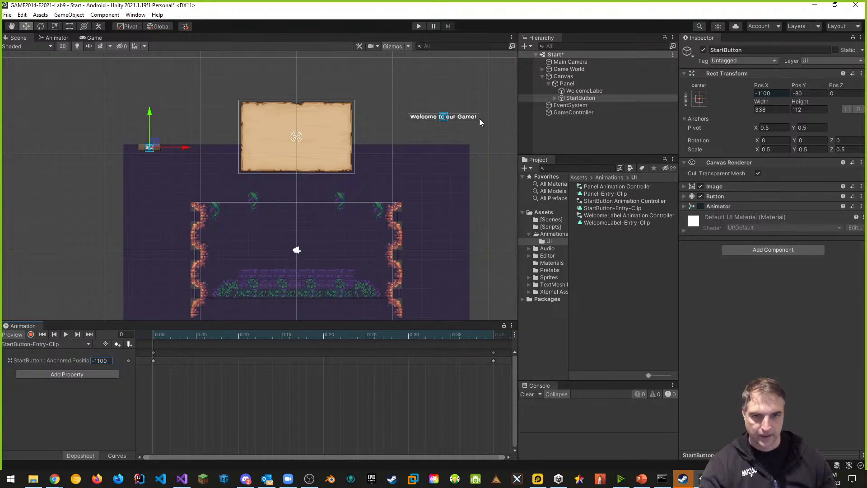
click(580, 91)
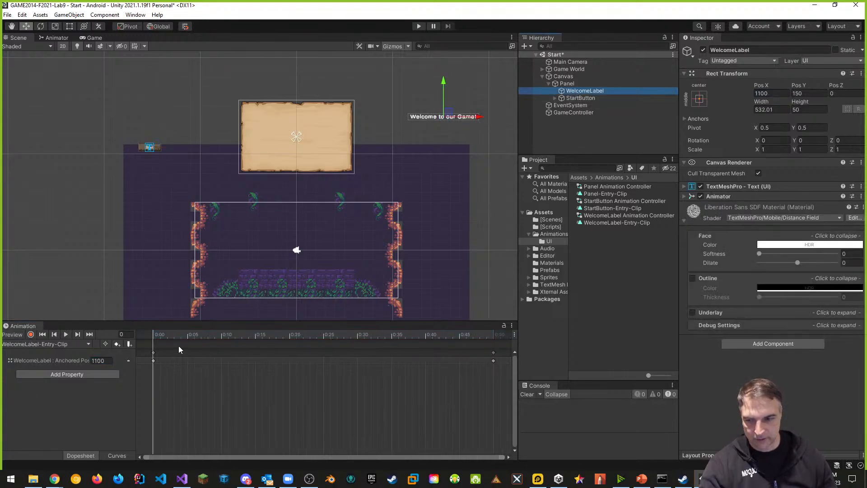
drag(156, 334, 111, 321)
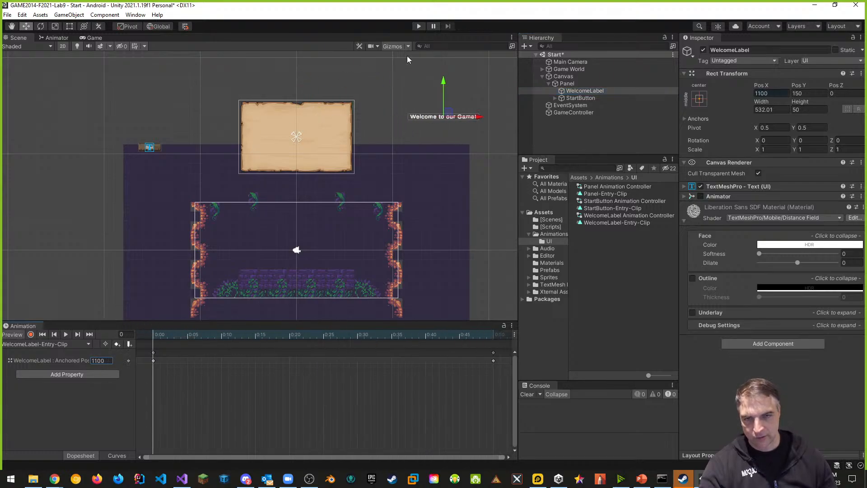
click(418, 26)
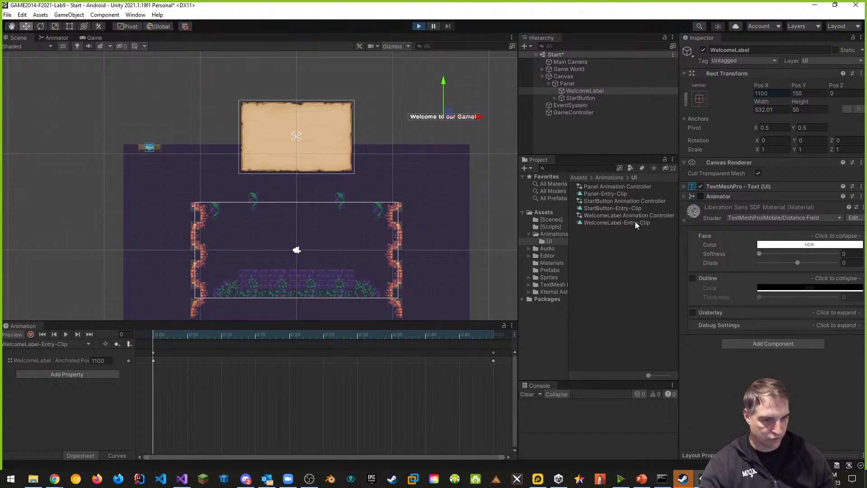
click(419, 26)
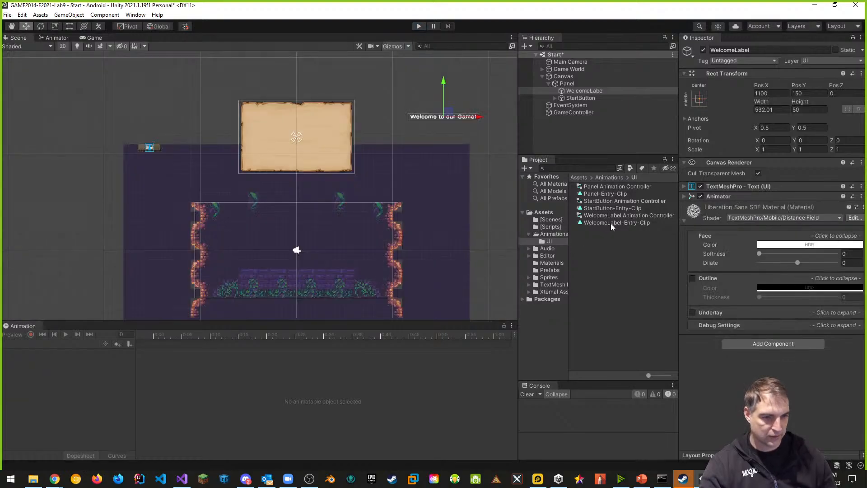
- Set the speed of the WelcomeLabel-Entry-Clip state to 0.5 in the WelcomeLabel Animation Controller
double_click(635, 214)
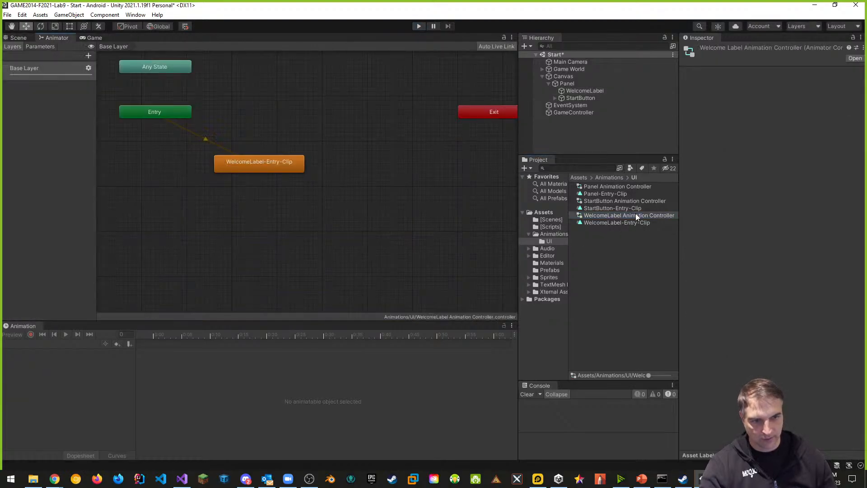
click(251, 169)
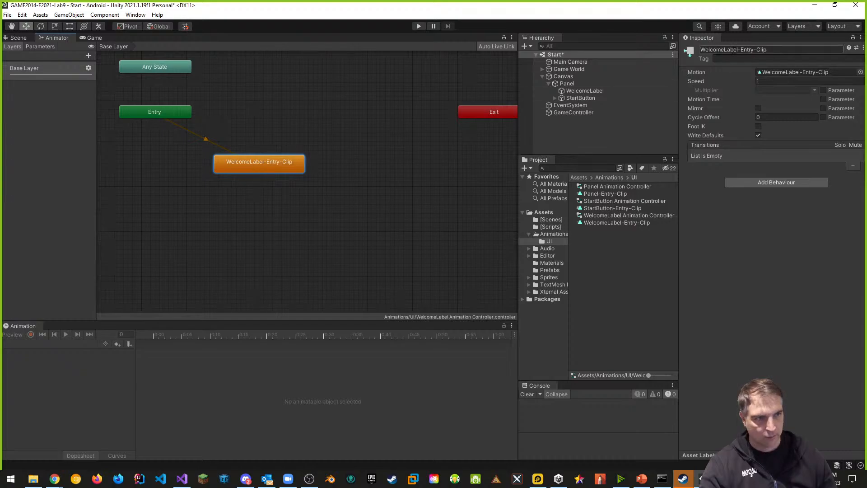
click(767, 80)
text(0.5)
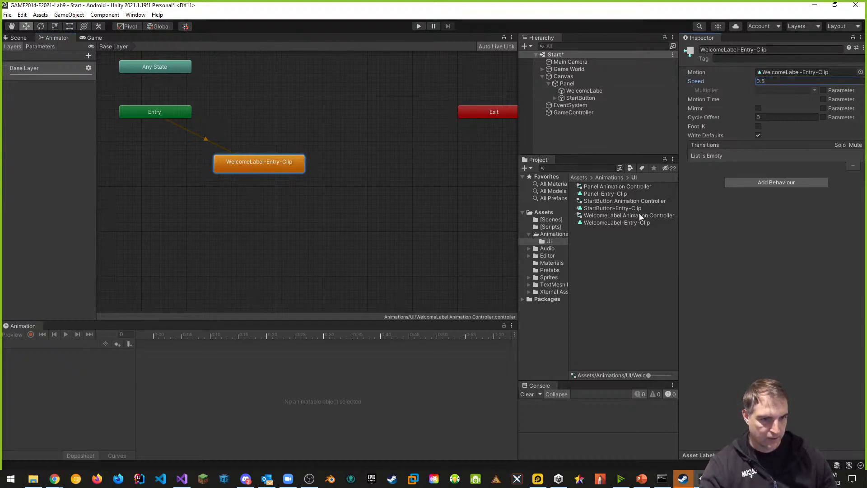
- Set the speed of the StartButton-Entry-Clip state to 0.5 and play-test the slowed entry animations
click(603, 203)
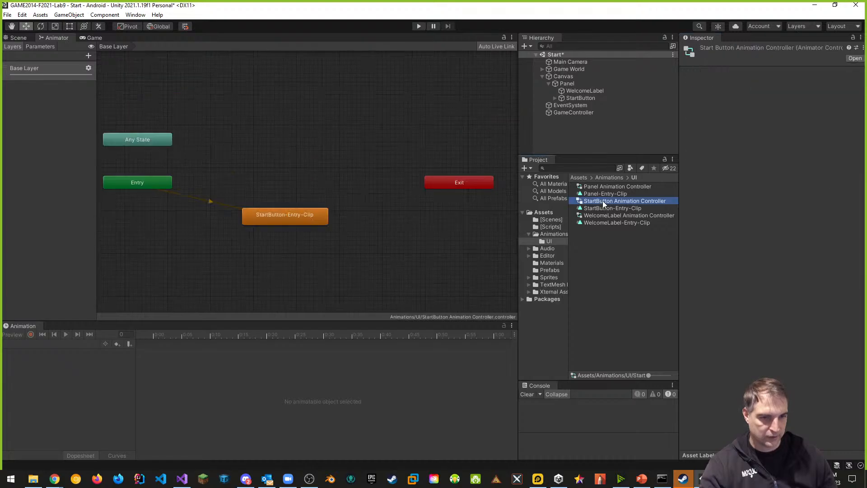
click(304, 218)
click(759, 81)
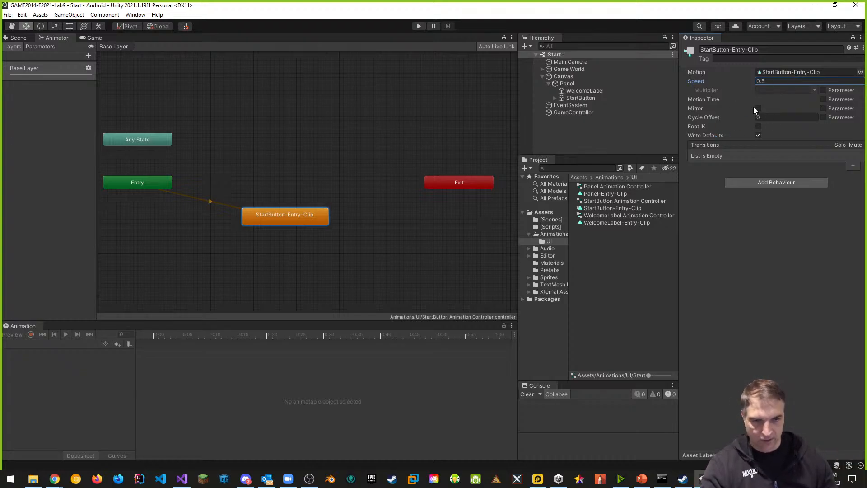
click(419, 26)
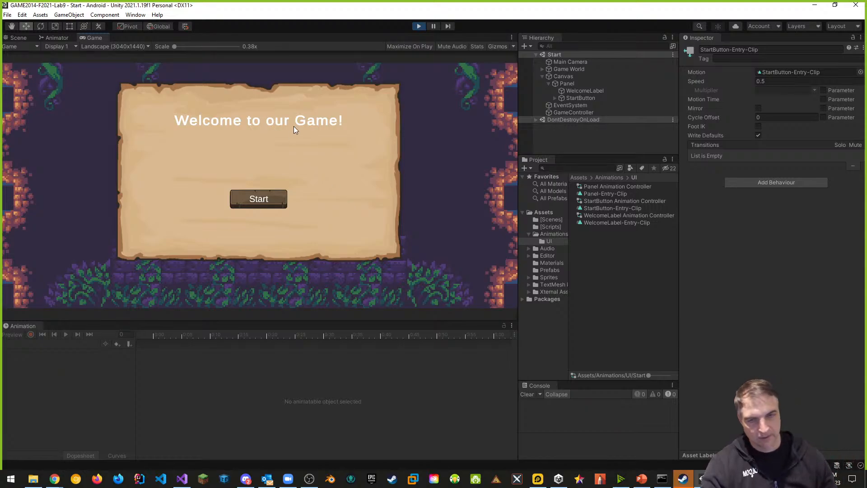
click(420, 27)
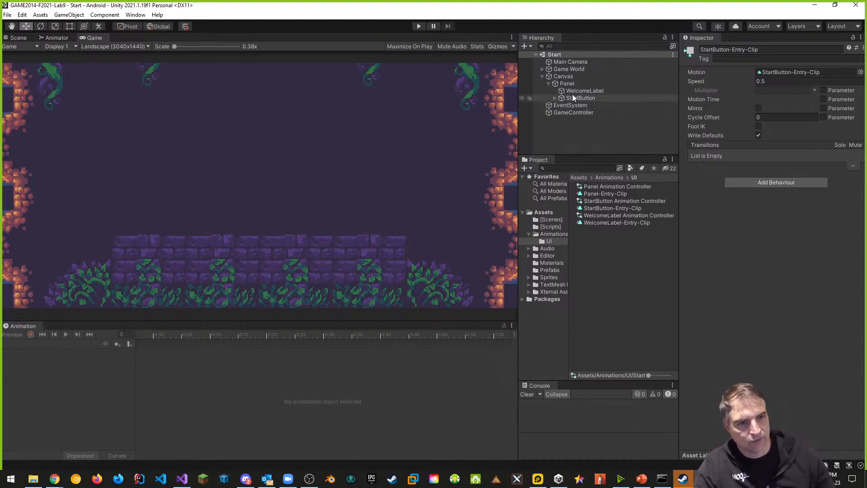
- Start recording Panel-Entry-Clip and try to key the Panel Image's color as FFFFFF on frame 0
click(564, 84)
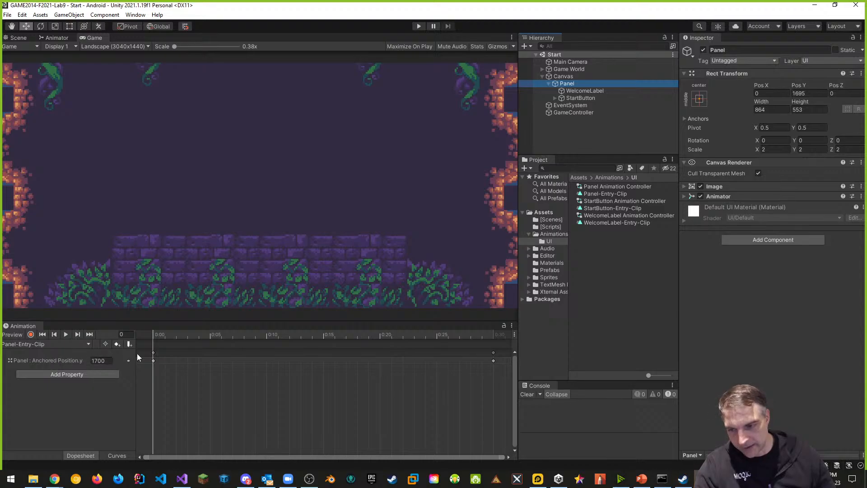
click(18, 38)
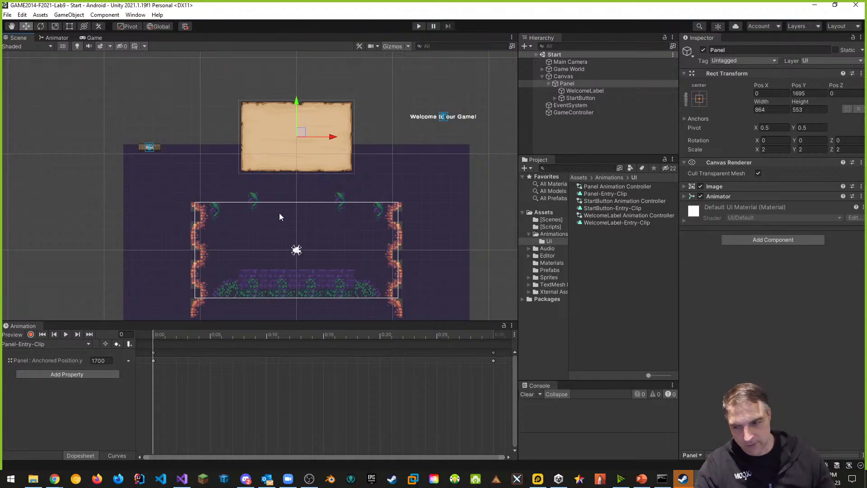
click(30, 334)
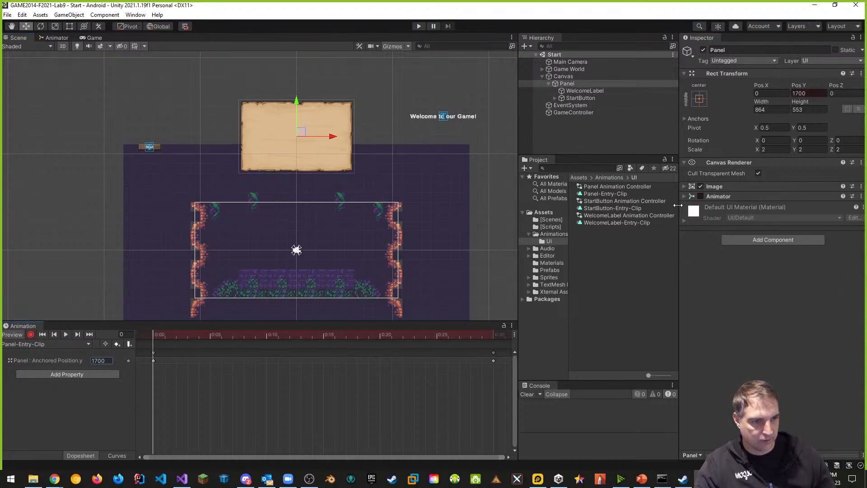
click(682, 186)
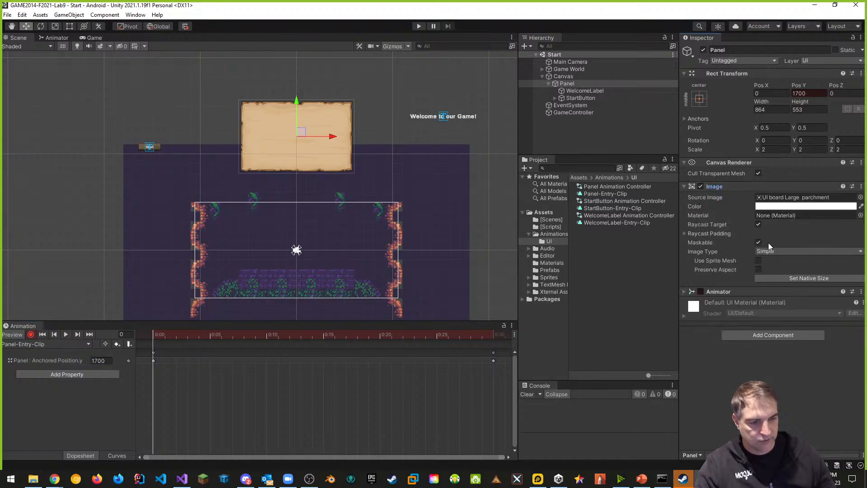
click(805, 206)
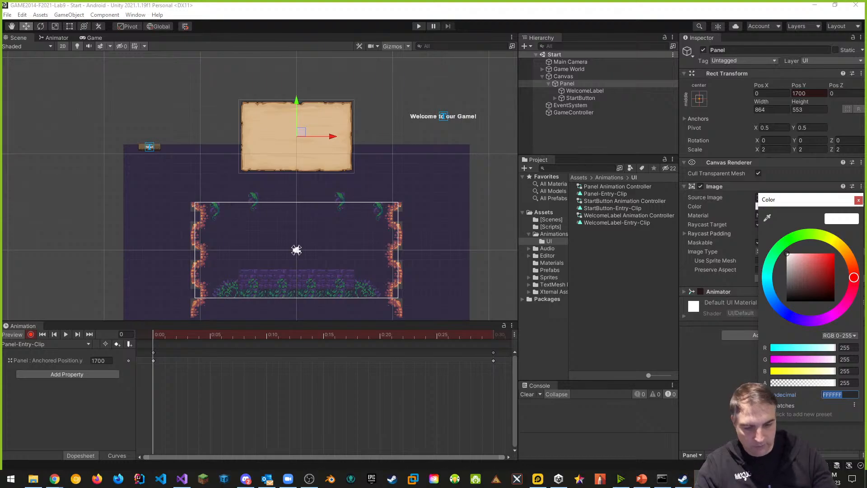
key(Return)
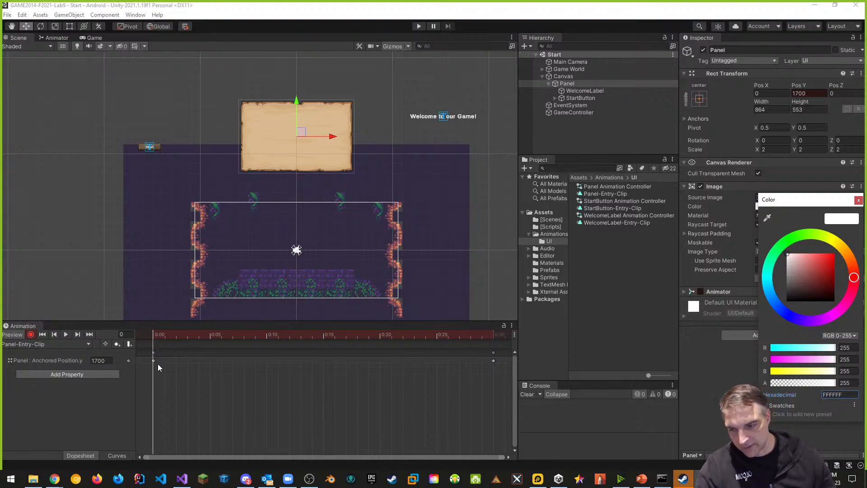
click(857, 200)
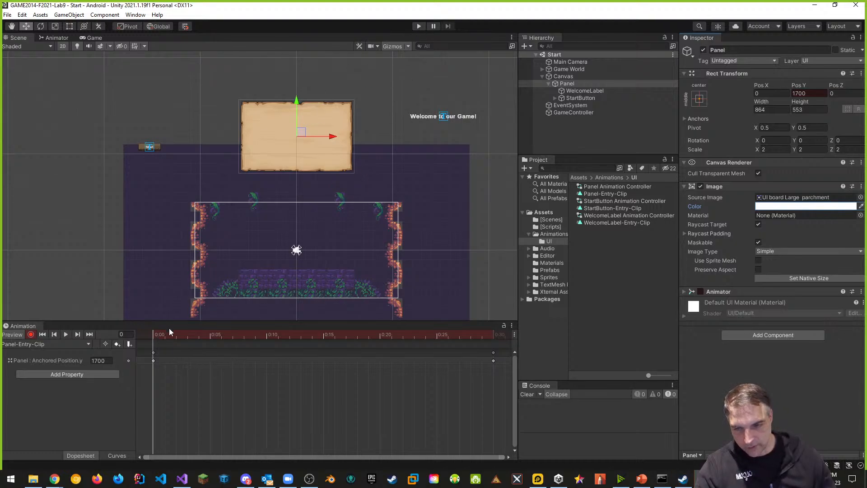
- Key the Panel Image's color alpha at 255 on frame 30 and stop recording the clip
drag(153, 334, 492, 339)
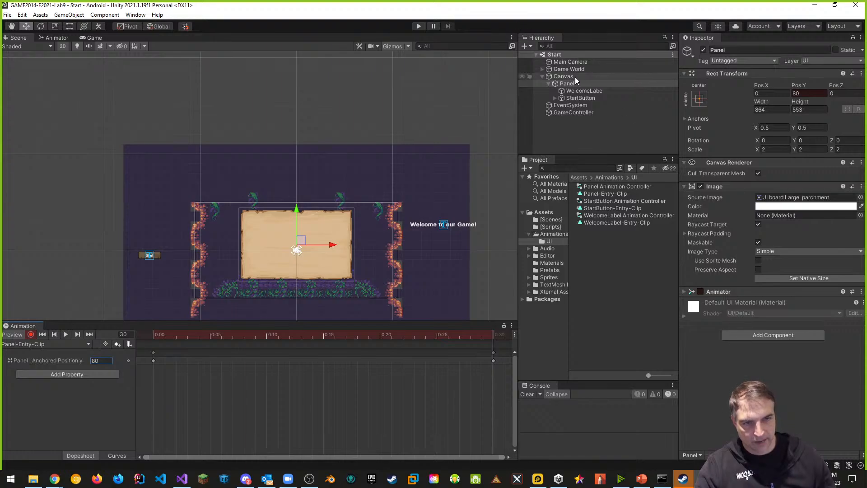
click(805, 206)
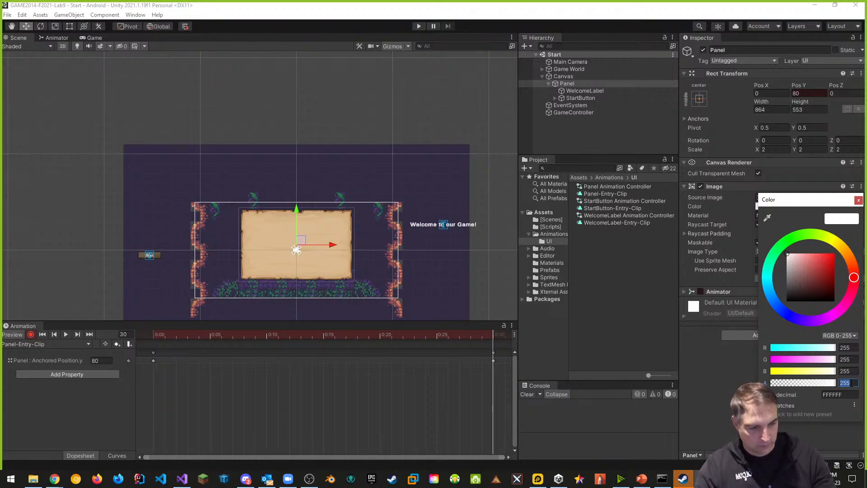
key(Return)
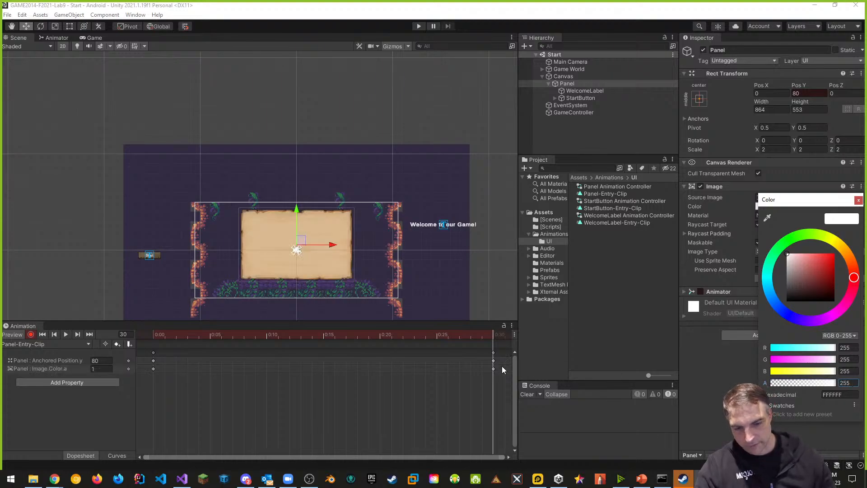
click(492, 334)
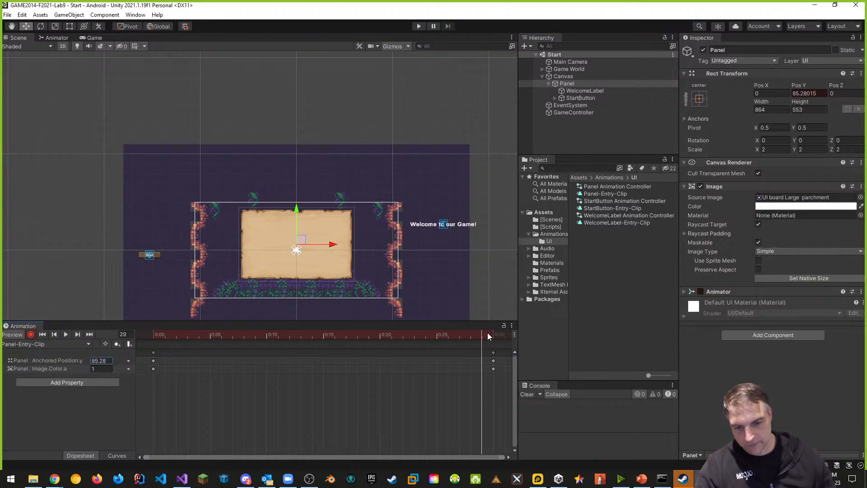
click(31, 334)
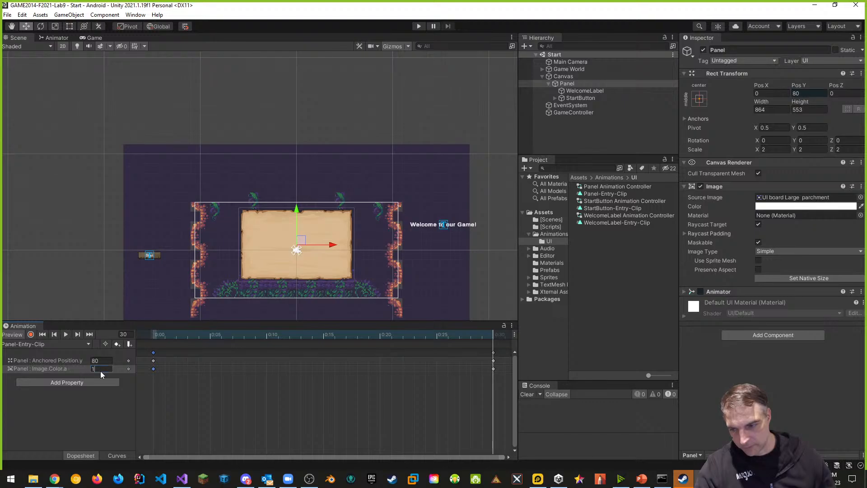
- Set the Panel's Image.Color.a keys in Panel-Entry-Clip to 255 on frame 30 and 0 on frame 0
text(0)
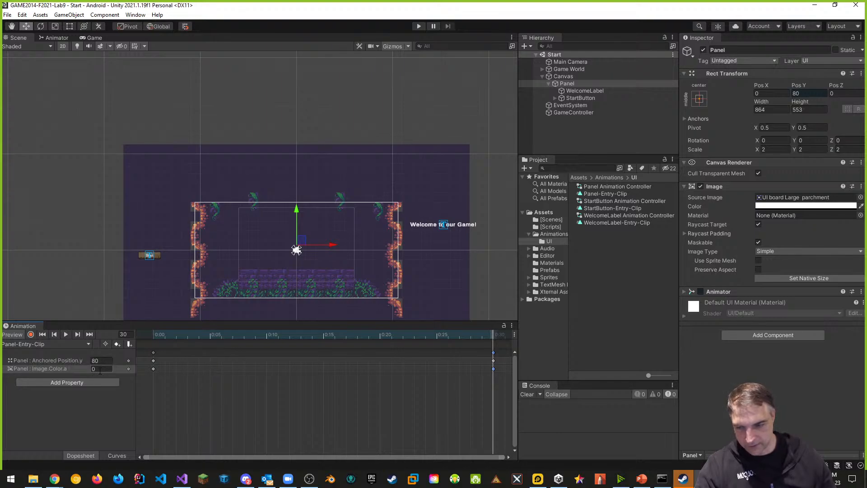
text(255)
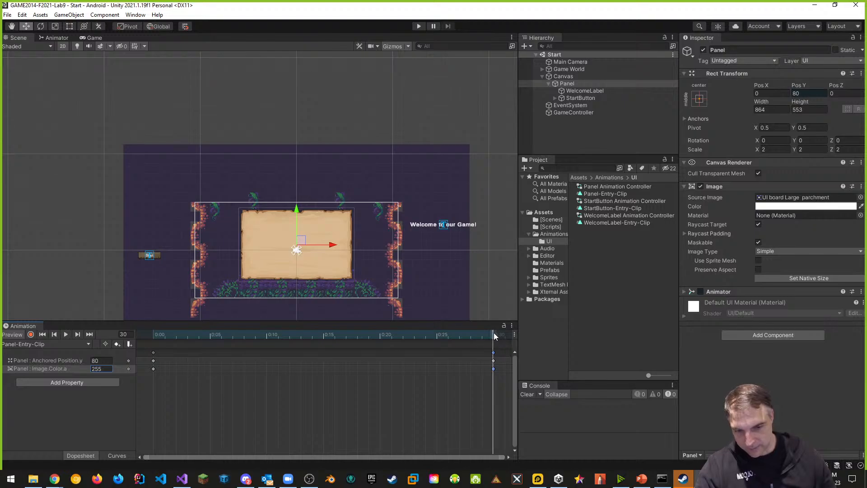
drag(494, 336, 150, 337)
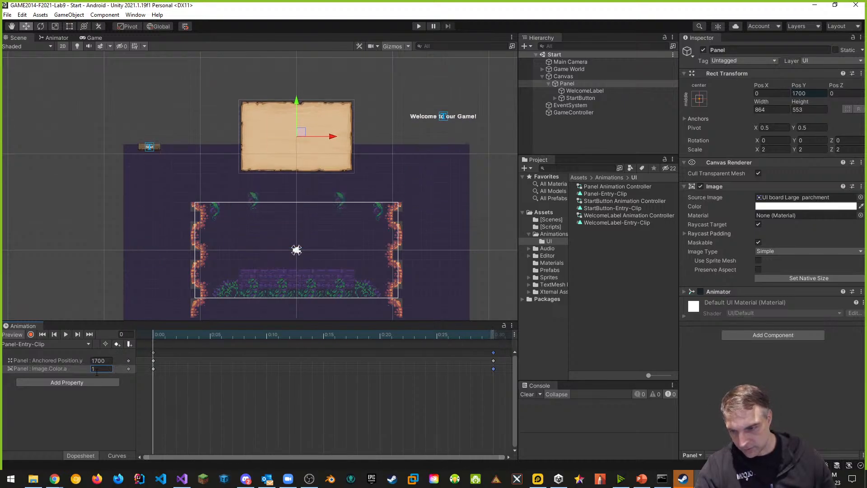
text(0)
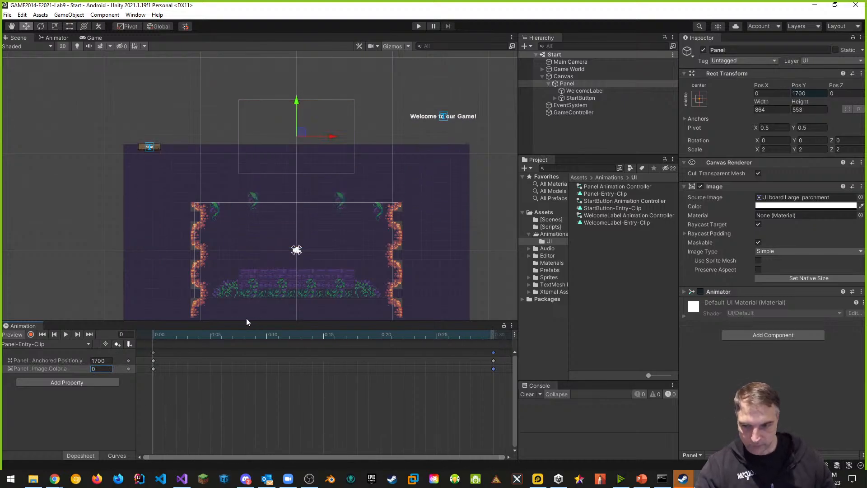
- Scrub through the start of Panel-Entry-Clip to check the panel's fade-in and play-test the scene
drag(163, 336, 120, 353)
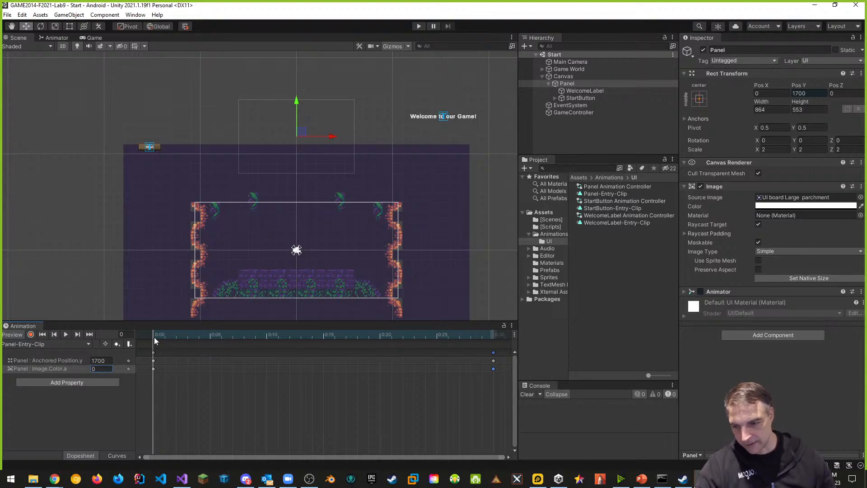
drag(153, 337, 240, 342)
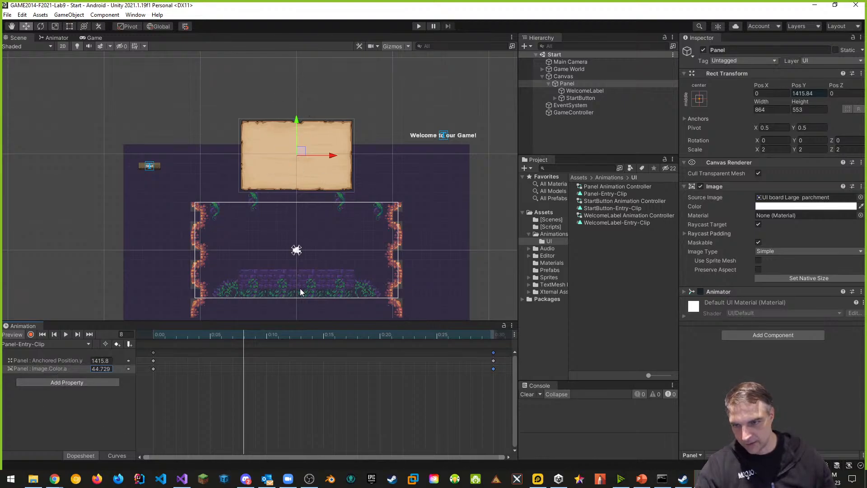
drag(245, 334, 150, 332)
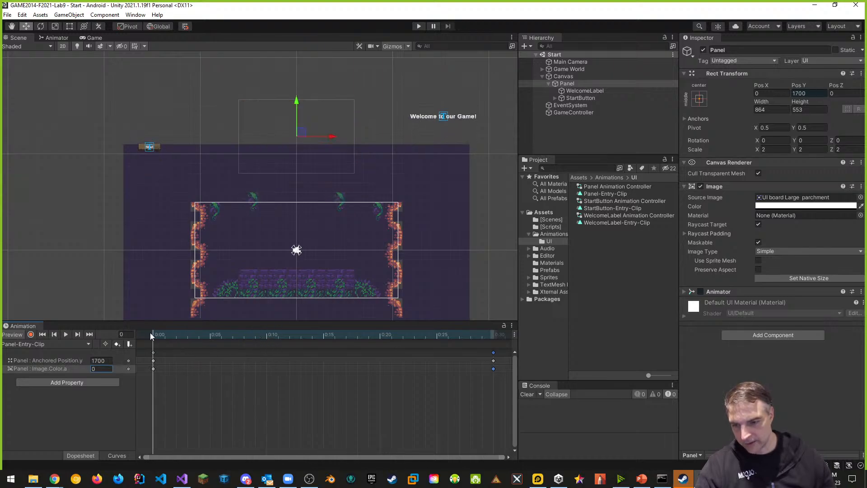
click(418, 26)
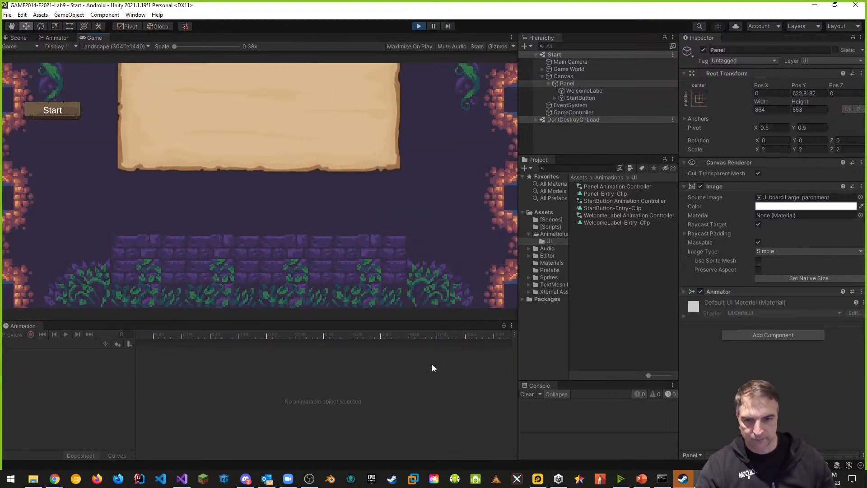
- End the play test, reselect the Panel and scrub through Panel-Entry-Clip to examine how its alpha changes during the slide-in
click(418, 26)
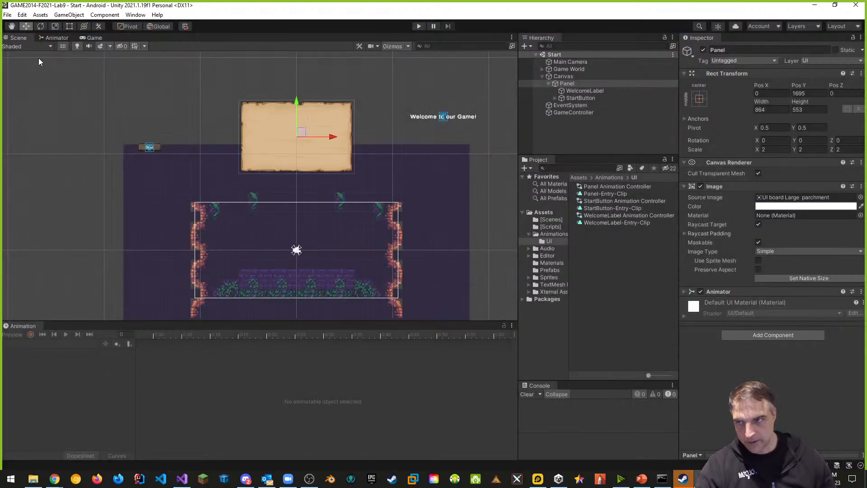
click(571, 83)
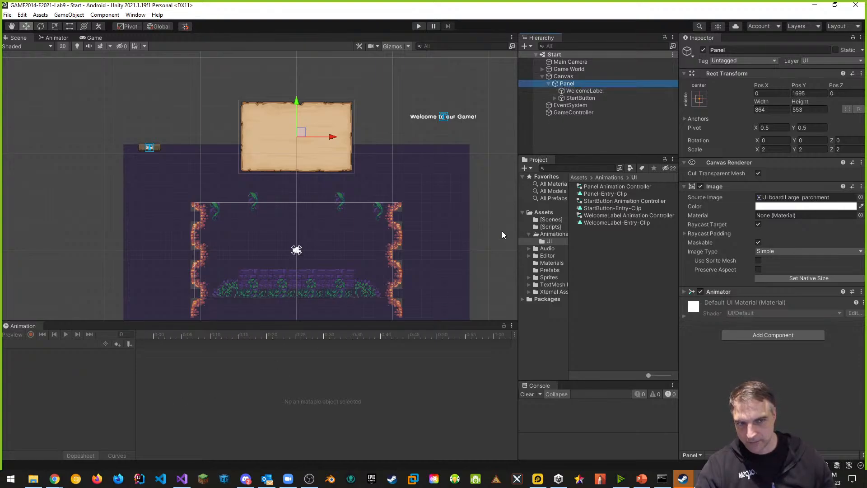
click(580, 98)
click(569, 85)
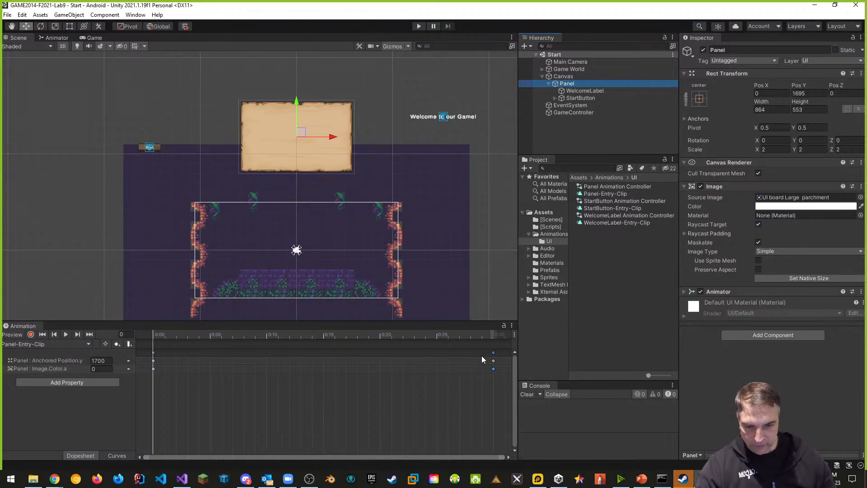
scroll(453, 390, down, 1)
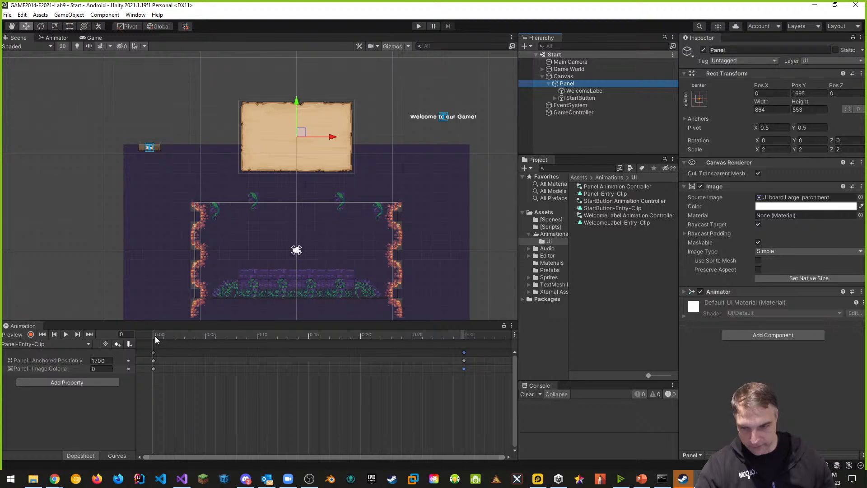
drag(161, 334, 348, 335)
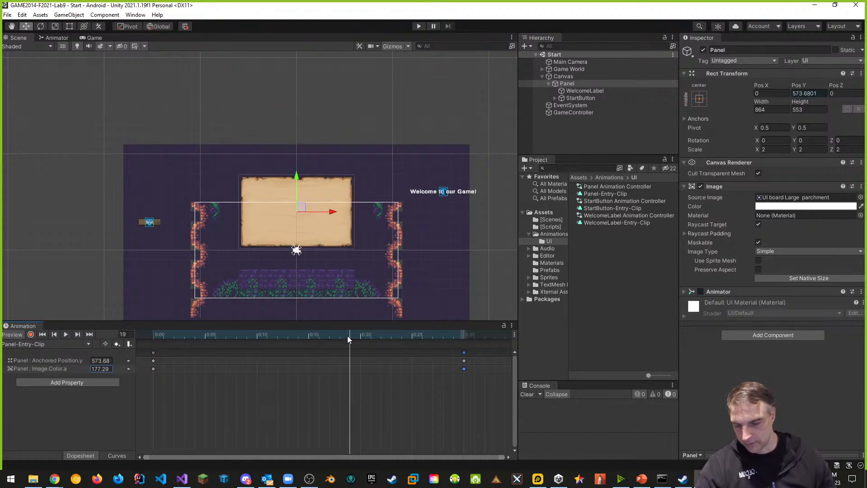
- Add an Image.Color.a key on frame 20 of the Panel's Panel-Entry-Clip and set its value to 25
drag(347, 335, 366, 339)
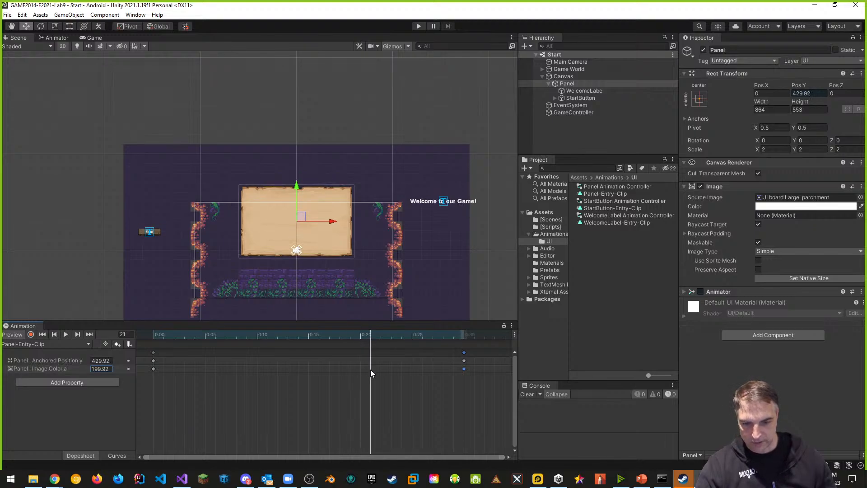
drag(369, 335, 357, 335)
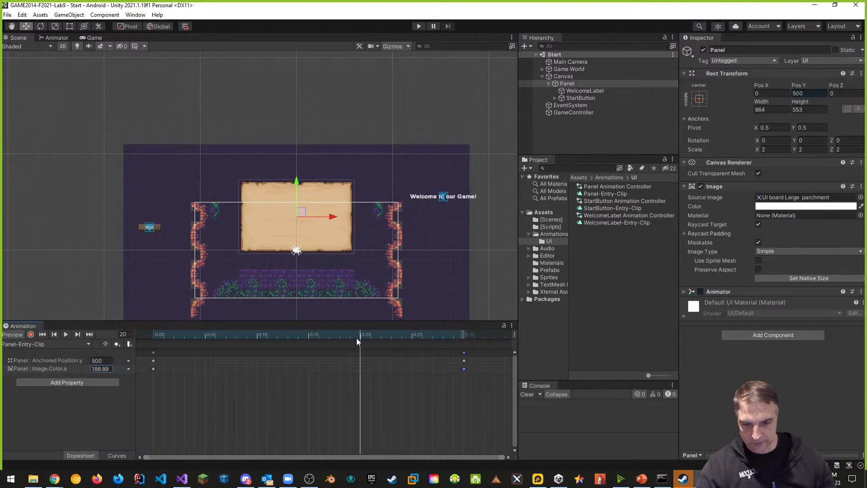
right_click(360, 370)
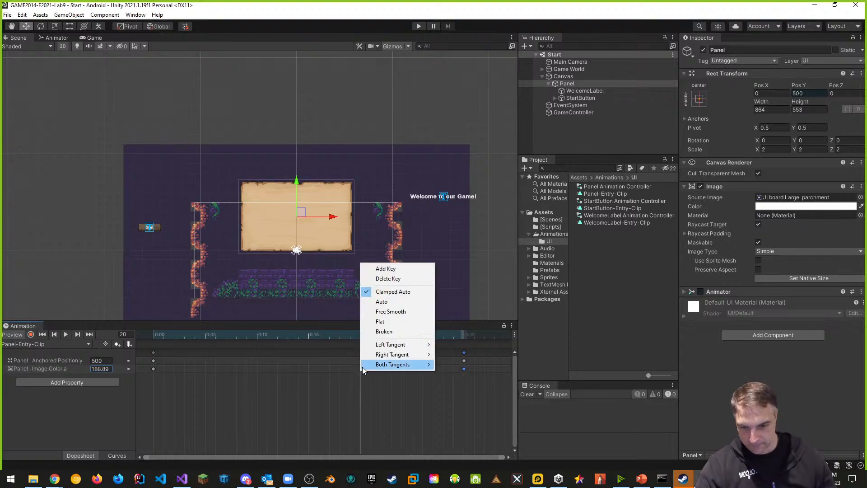
click(394, 268)
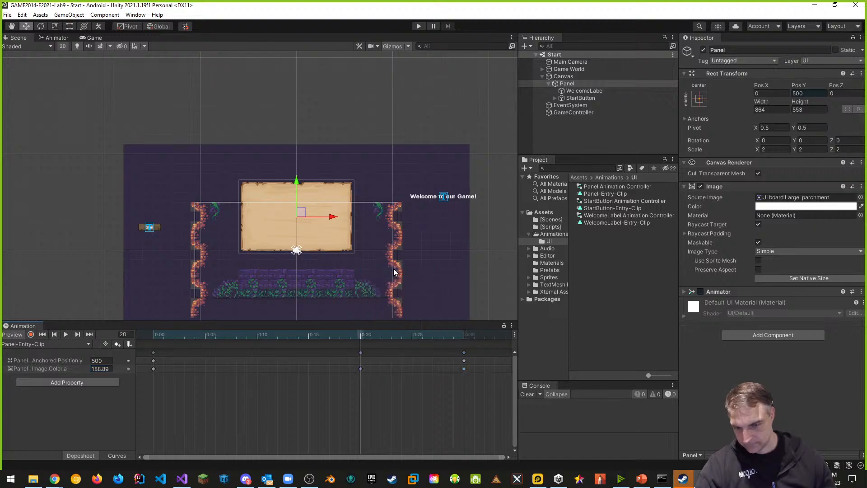
click(107, 368)
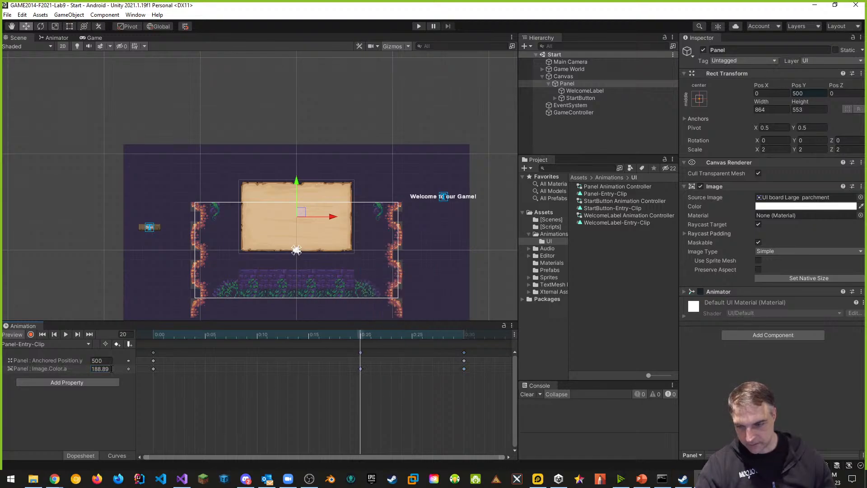
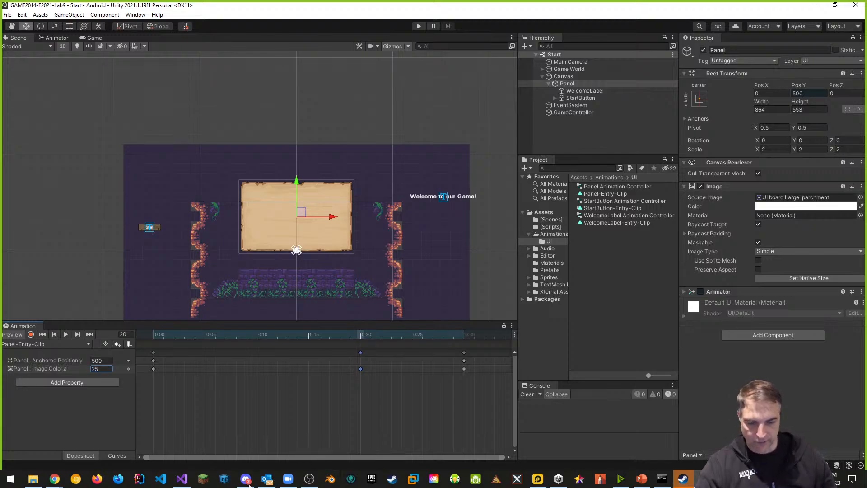
- Scrub Panel-Entry-Clip back to frame 0 and play-test the Start scene to check the panel's fade-in
drag(362, 335, 153, 330)
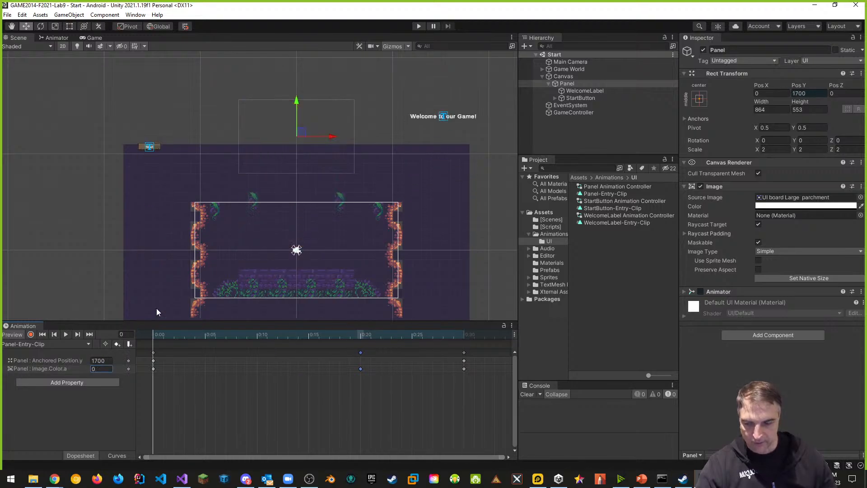
click(418, 27)
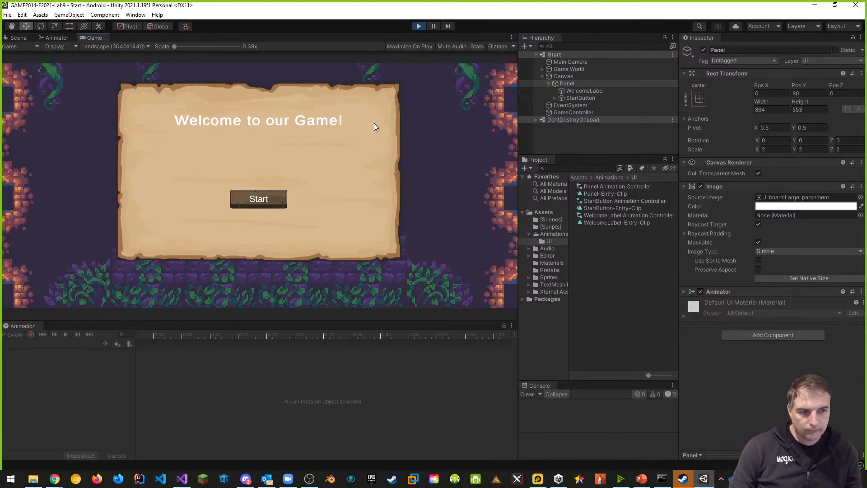
click(418, 26)
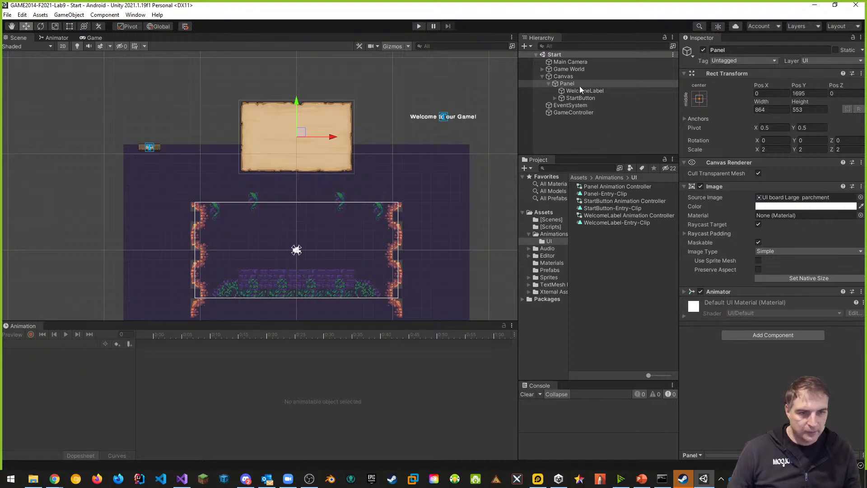
- Set the GameController's Audio Source volume to 0.5 and play-test the scene with the quieter menu music
click(567, 113)
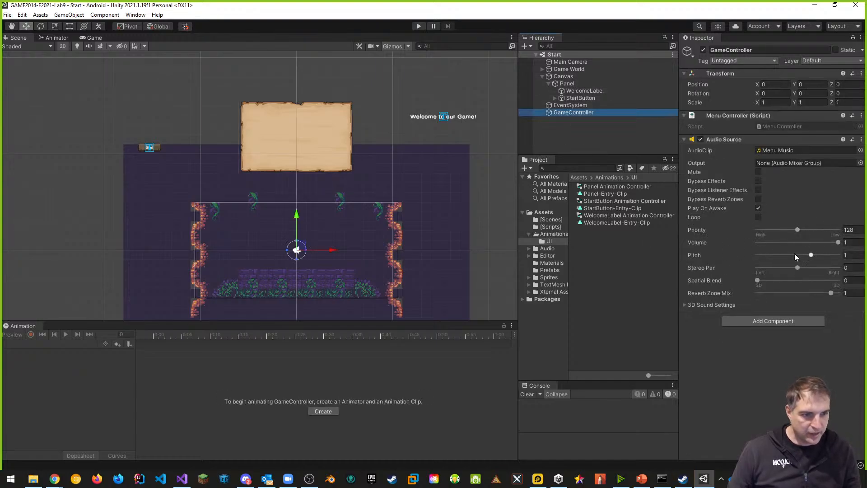
click(852, 242)
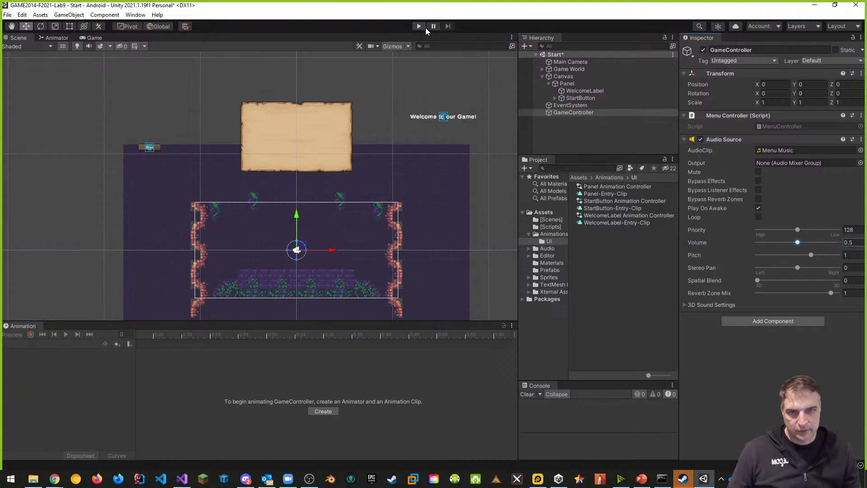
click(419, 27)
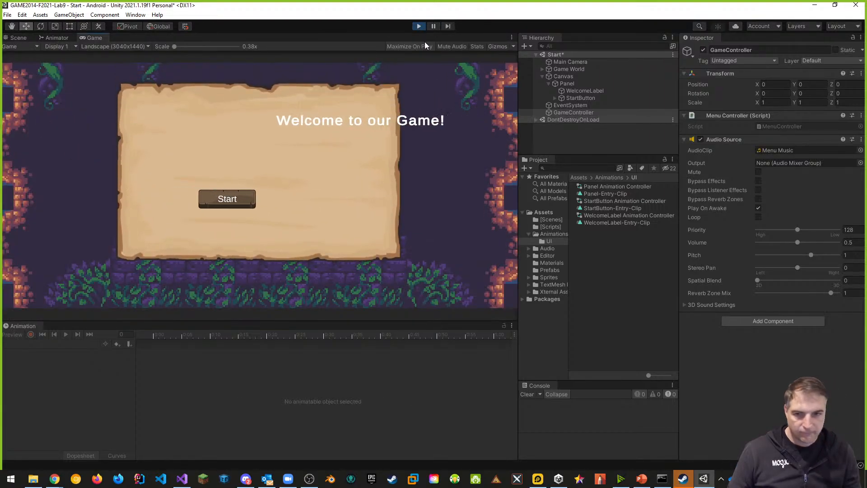
click(419, 26)
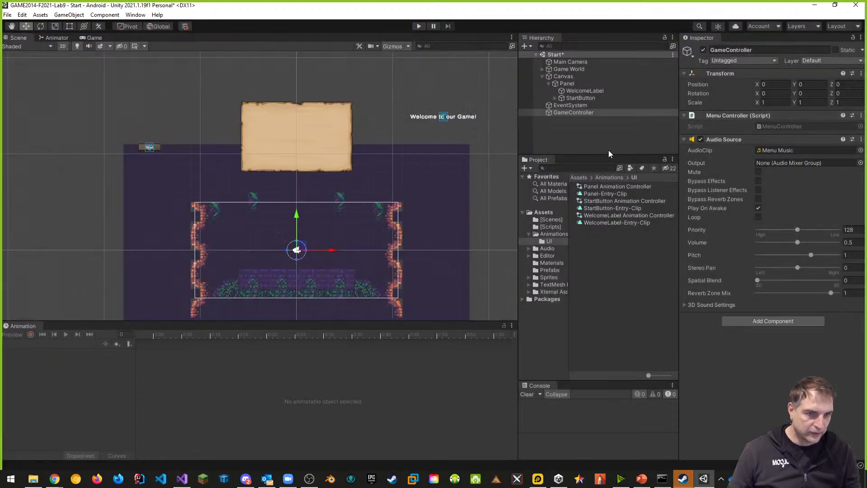
- Display the Panel Image's color channels in RGB 0-1.0 mode to check the alpha value range
click(569, 85)
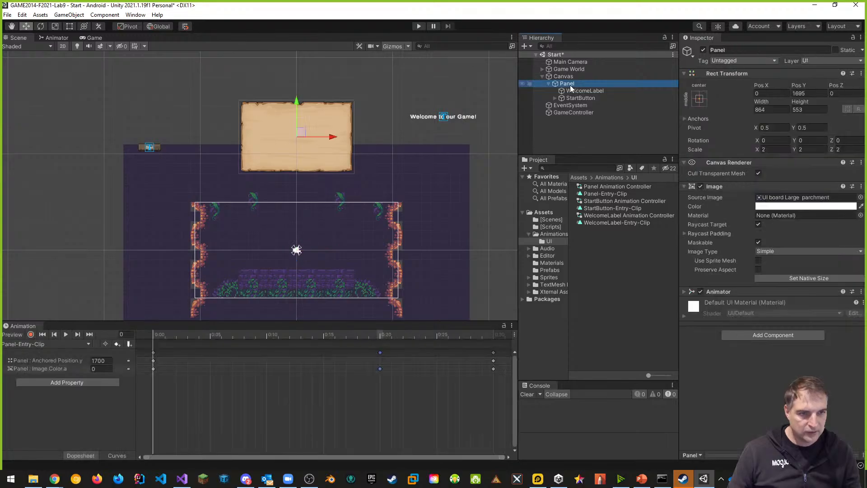
click(777, 206)
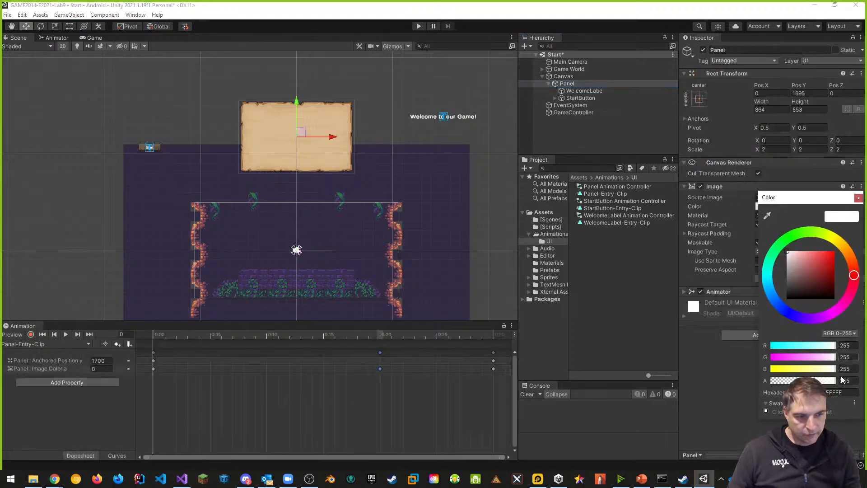
click(849, 334)
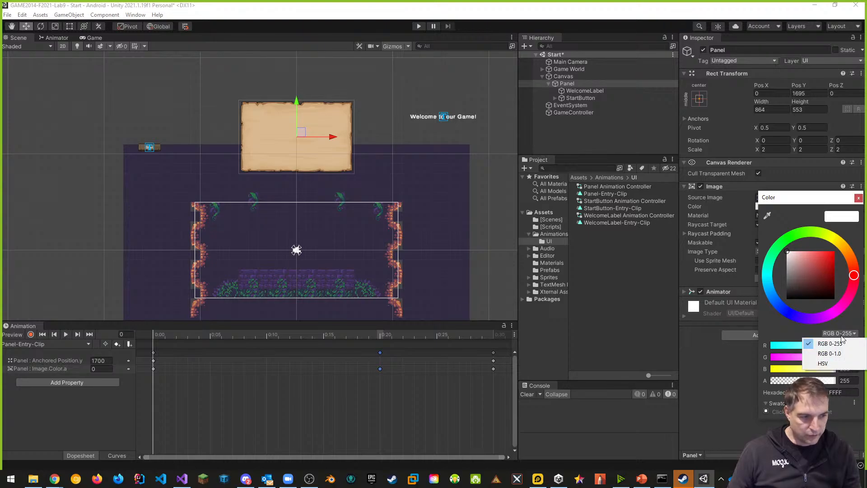
click(830, 355)
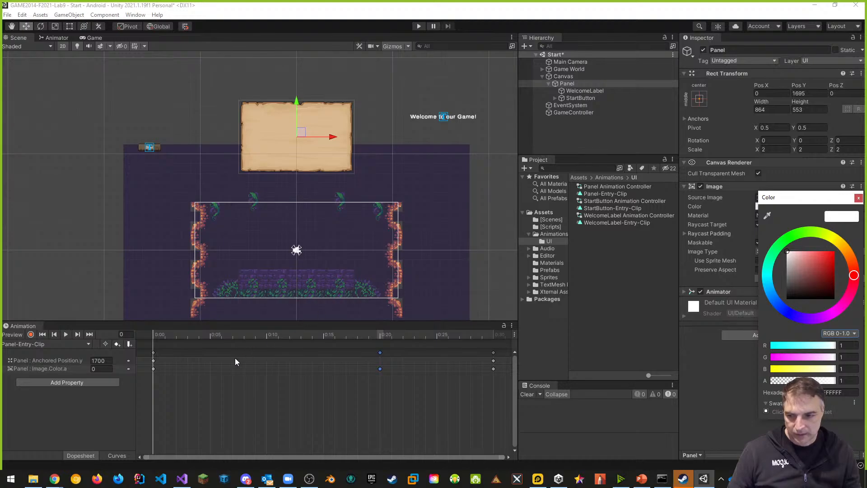
- Set the Panel's Image.Color.a keys in Panel-Entry-Clip to 1 on frame 30 and 0.1 on frame 20
click(153, 369)
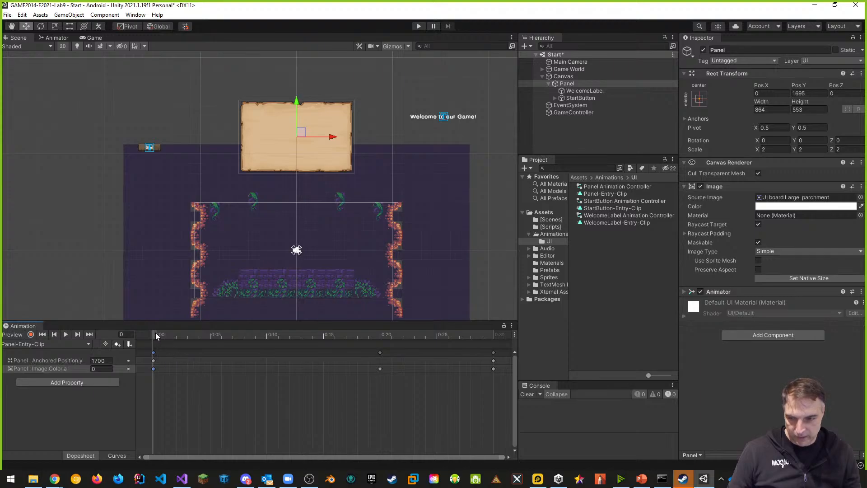
drag(155, 336, 488, 334)
click(101, 368)
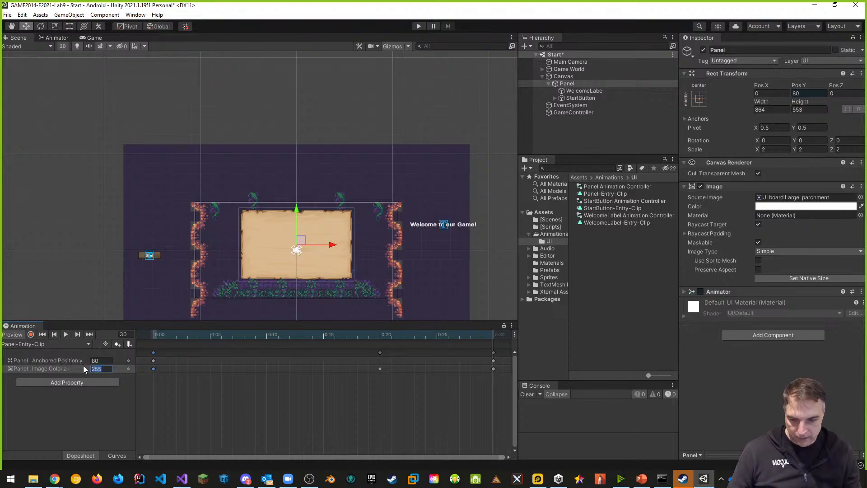
text(1)
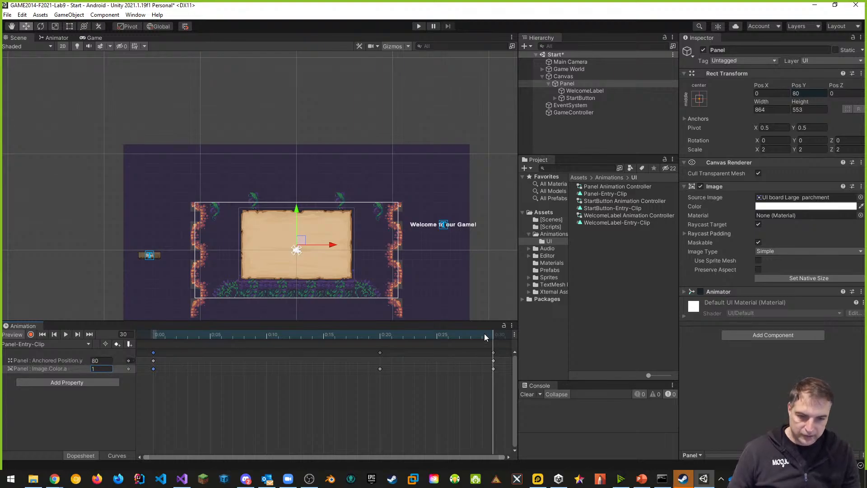
drag(491, 332, 383, 335)
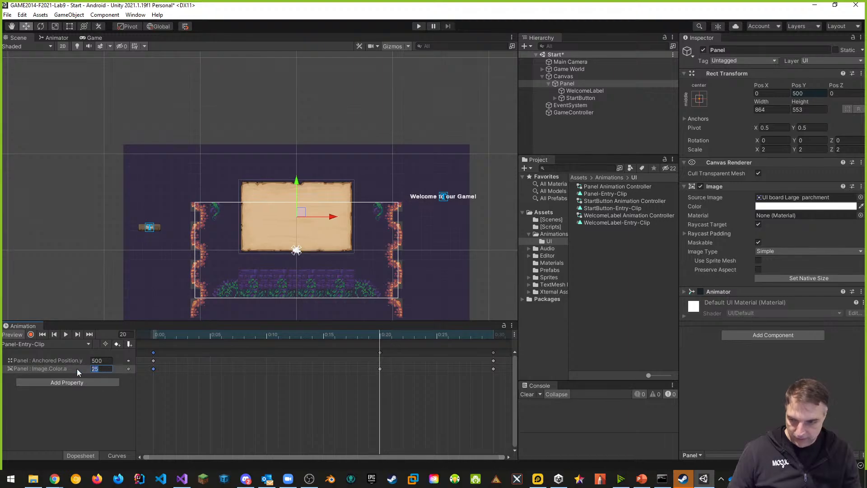
text(0.1)
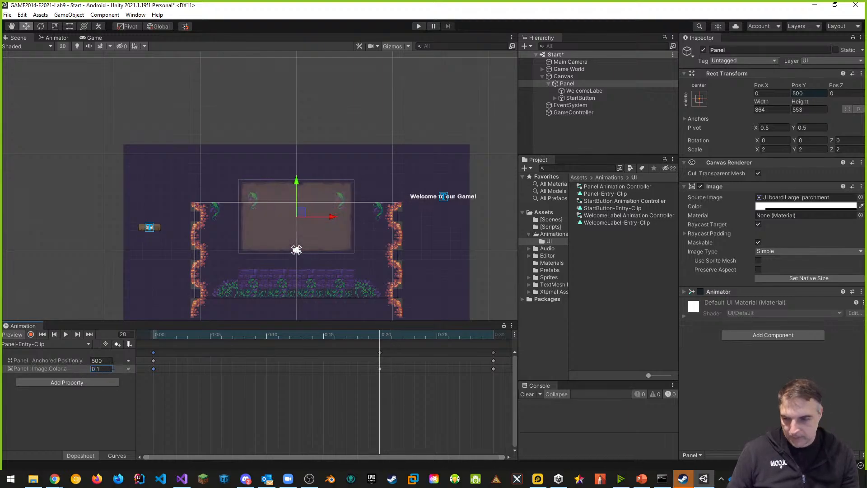
- Scrub the corrected Panel-Entry-Clip back to its start and play-test the panel's fade-in
drag(375, 334, 135, 319)
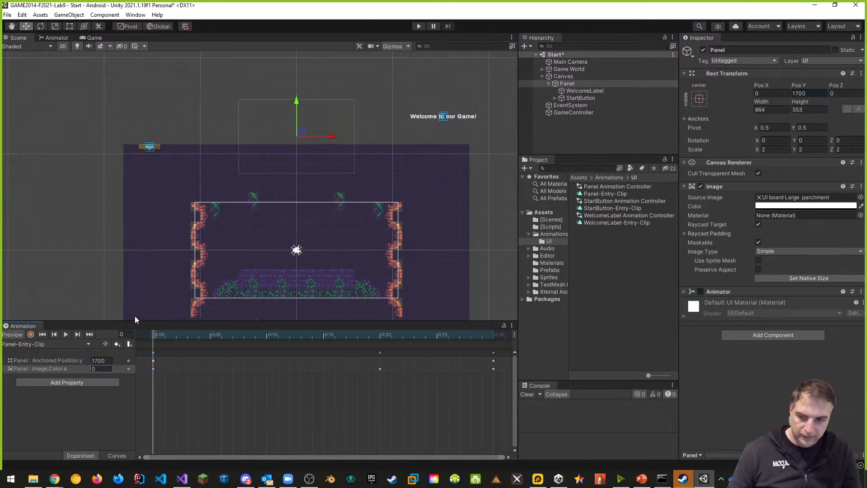
click(419, 26)
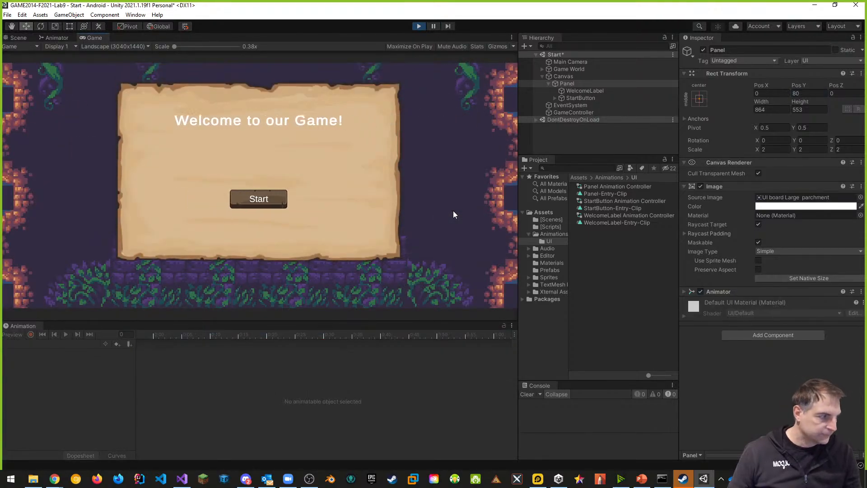
click(420, 26)
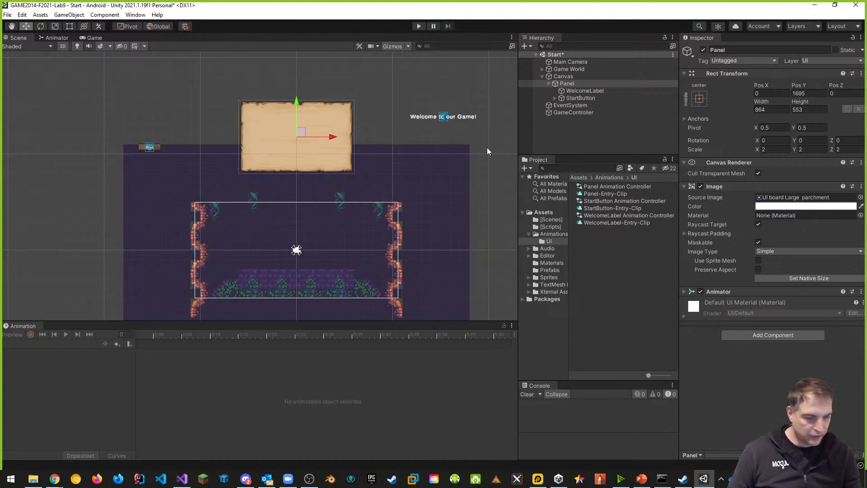
- Save the Start scene and the project, and close the Unity editor
click(12, 15)
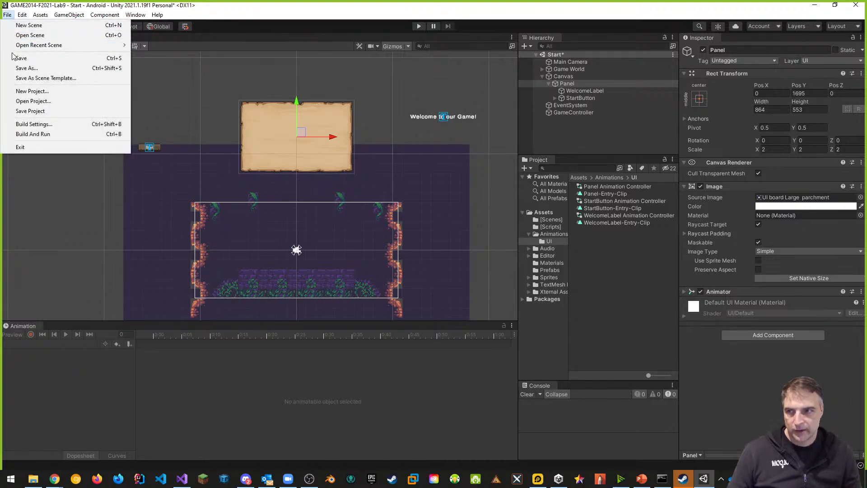
click(21, 58)
click(8, 15)
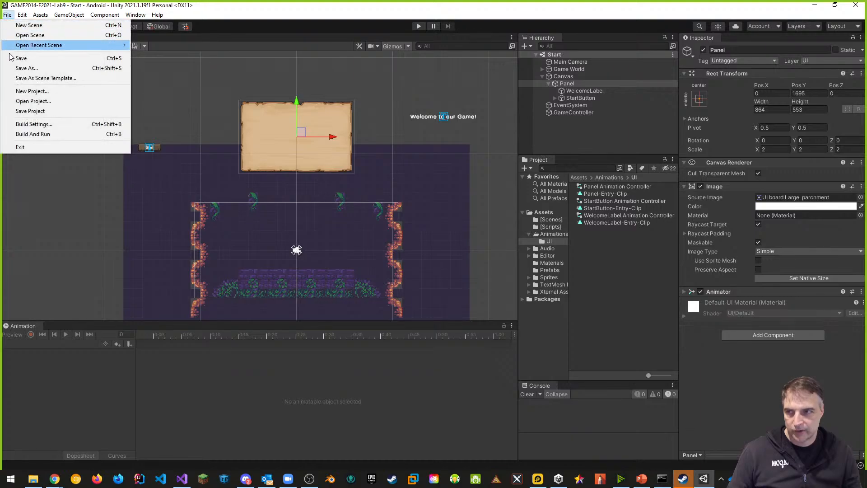
click(30, 110)
click(856, 5)
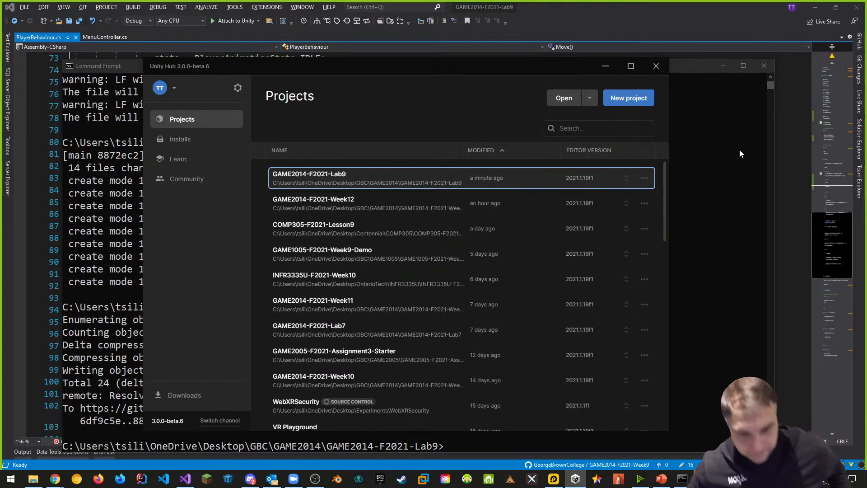
- Switch to the Command Prompt, clear its output and stage all project changes with git add
click(751, 321)
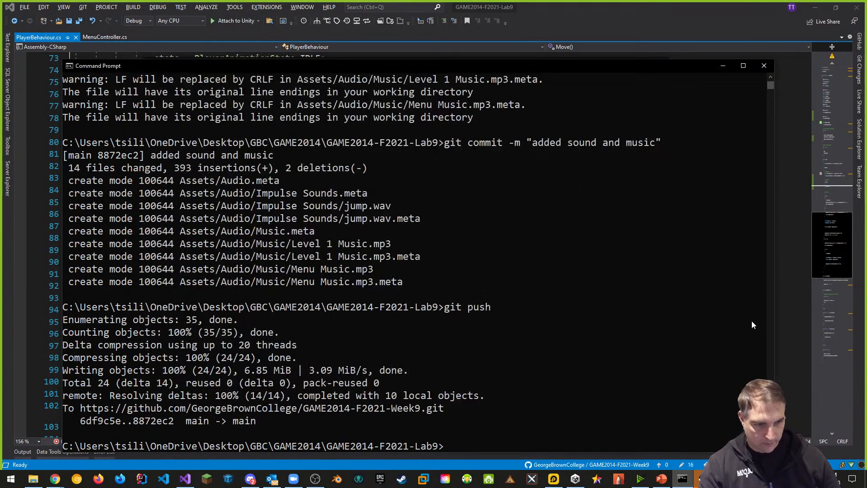
text(cls)
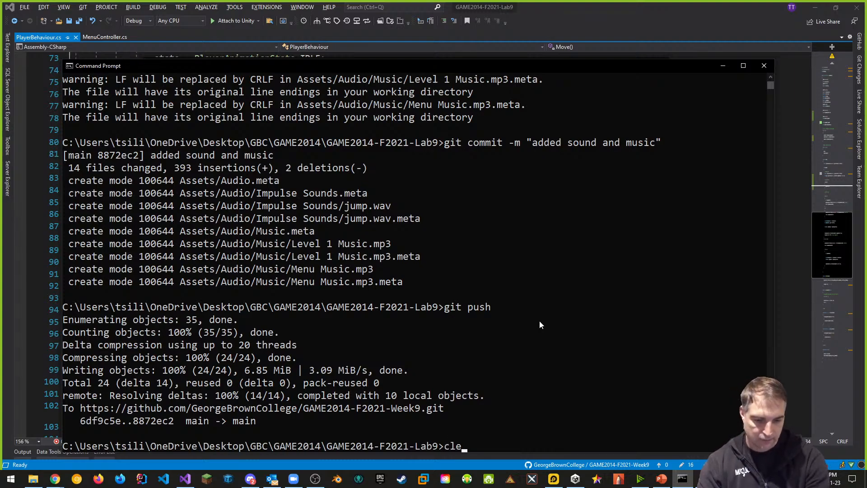
key(Return)
text(git add .)
key(Return)
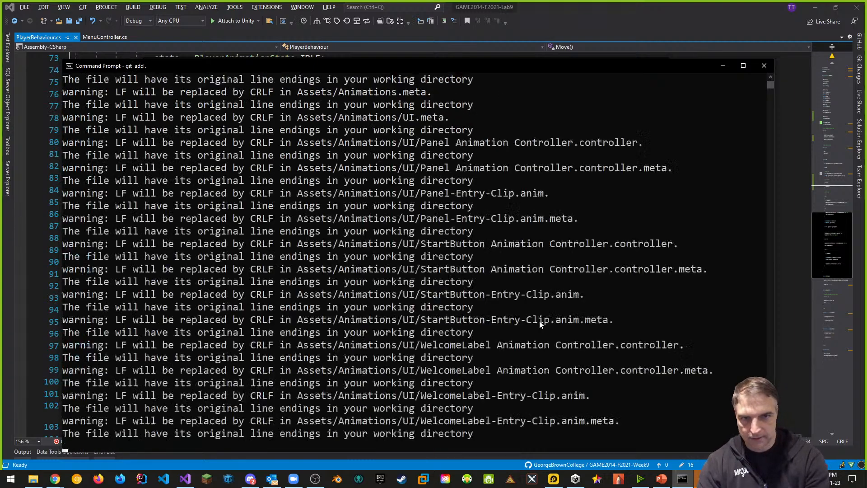
- Commit the staged changes with the message "added simple animations to Menu UI" and push the commit to the remote
text(git commit -m )
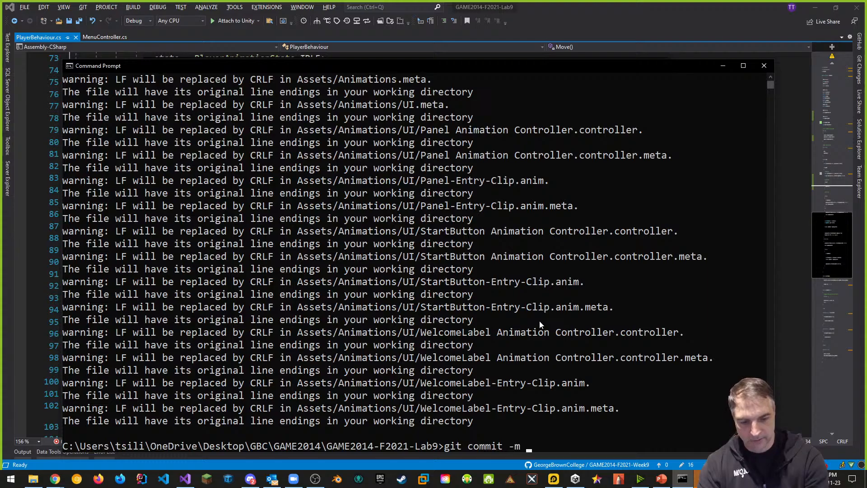
text("added)
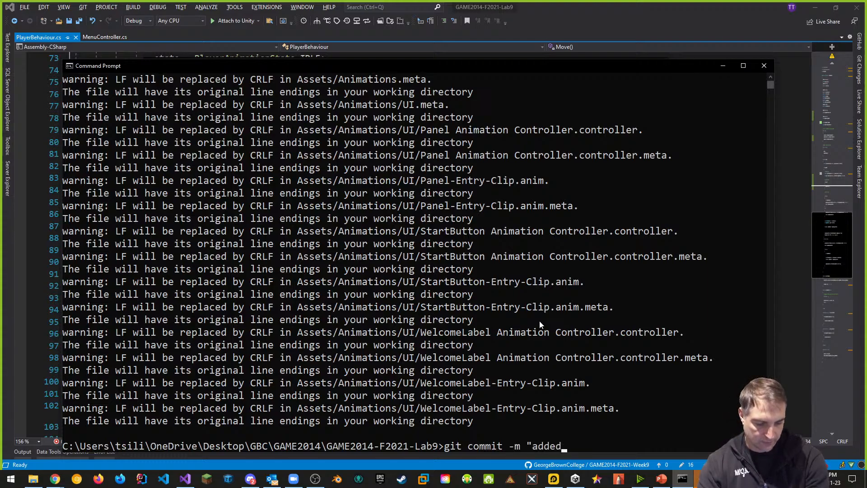
text( simple animations to UI for)
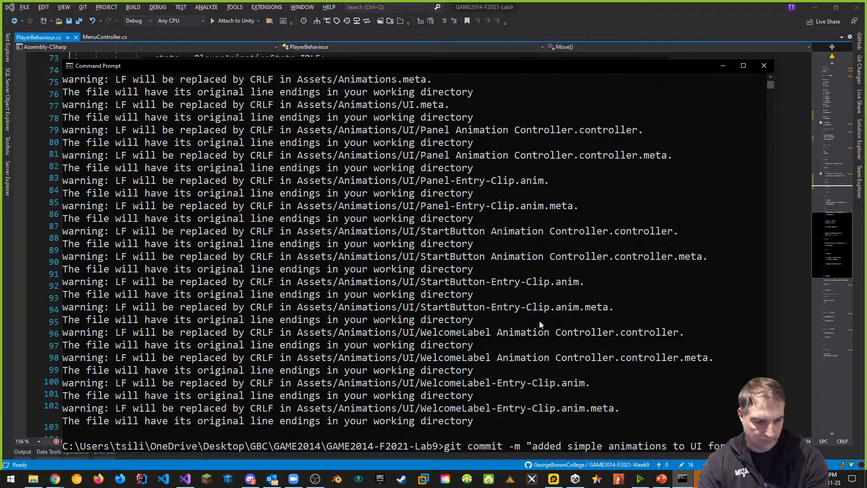
key(BackSpace)
key(BackSpace)
key(BackSpace)
key(BackSpace)
key(BackSpace)
key(BackSpace)
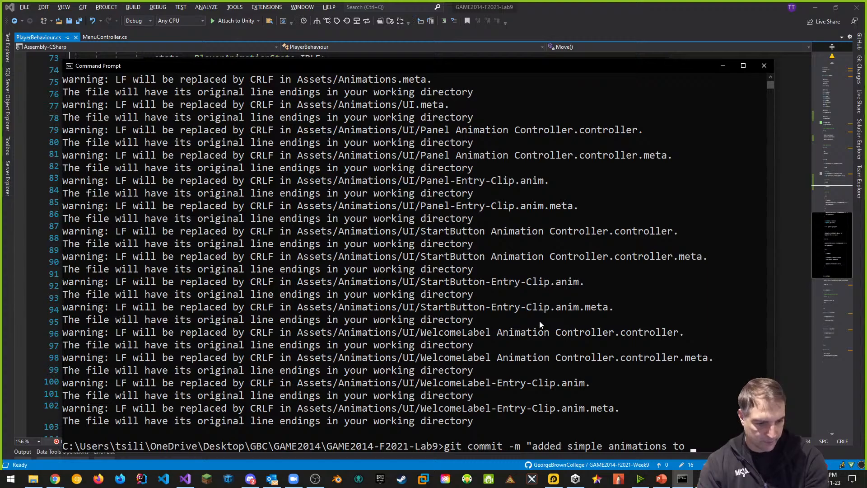
text(Menu UI")
key(Return)
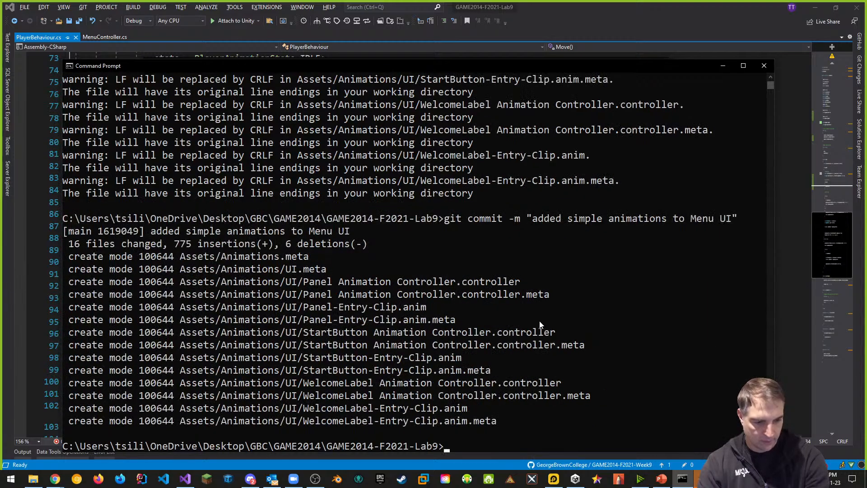
text(git push)
key(Return)
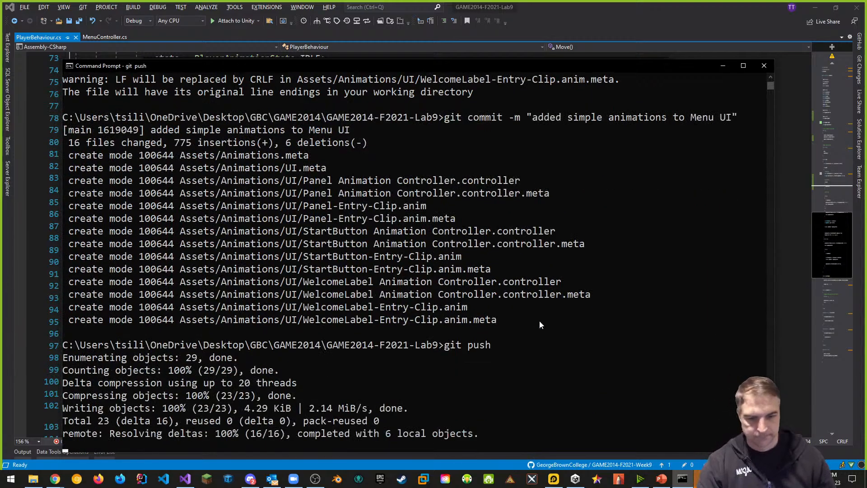
- Reopen GAME2014-F2021-Lab9 from Unity Hub, dock the Animation window beside the Game view and show the Animator view
key(alt+Tab)
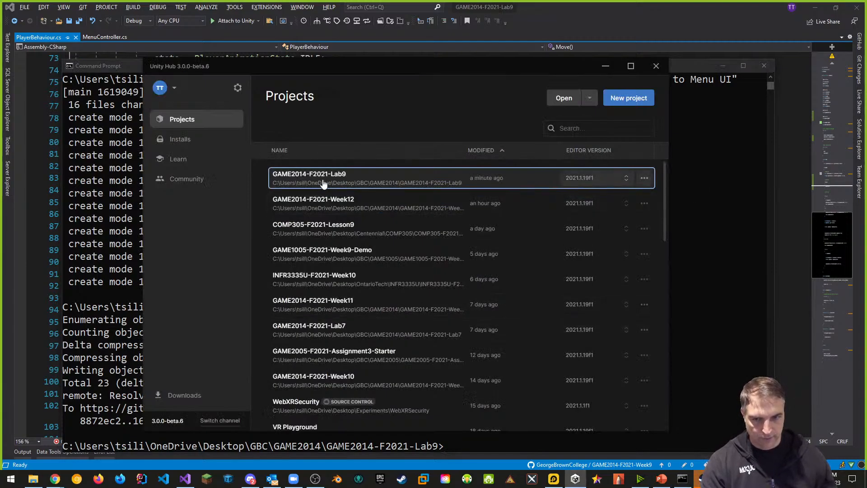
click(368, 184)
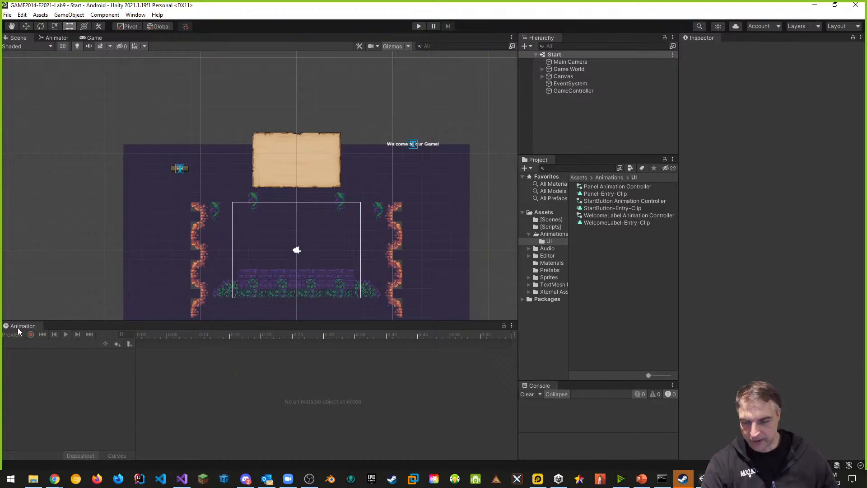
drag(21, 326, 135, 54)
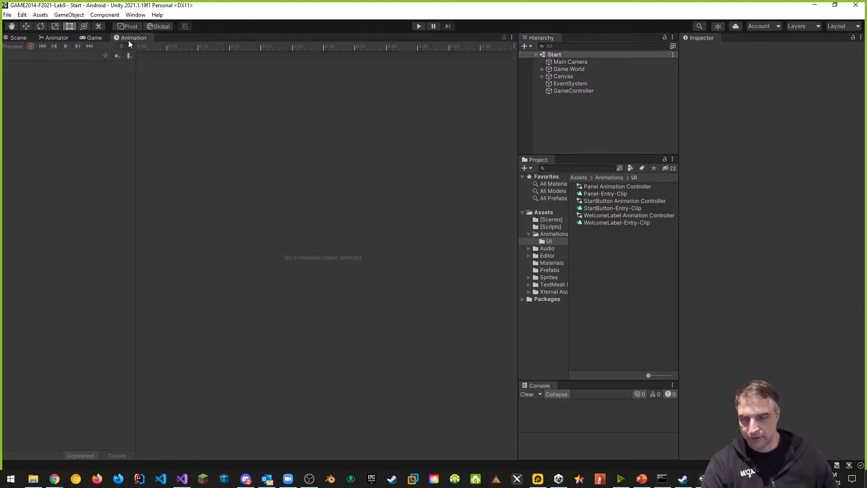
click(55, 37)
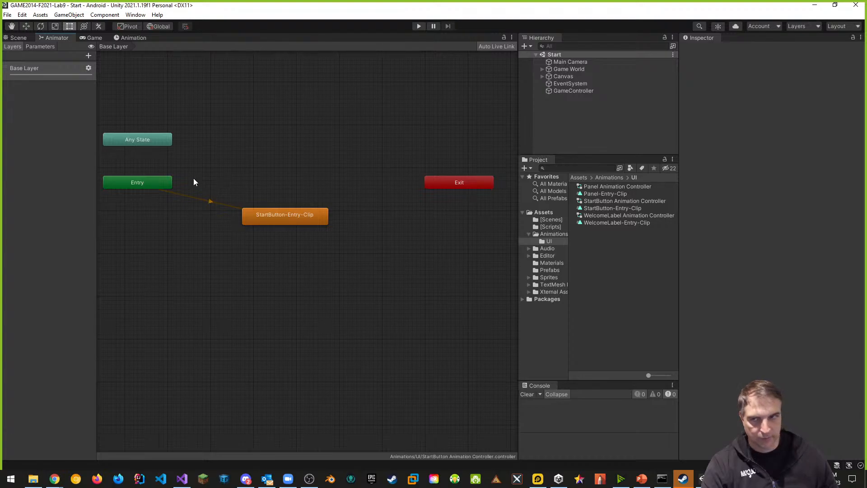
- Update the project's Timeline package to version 1.5.7 in the Package Manager, and close the manager
click(135, 15)
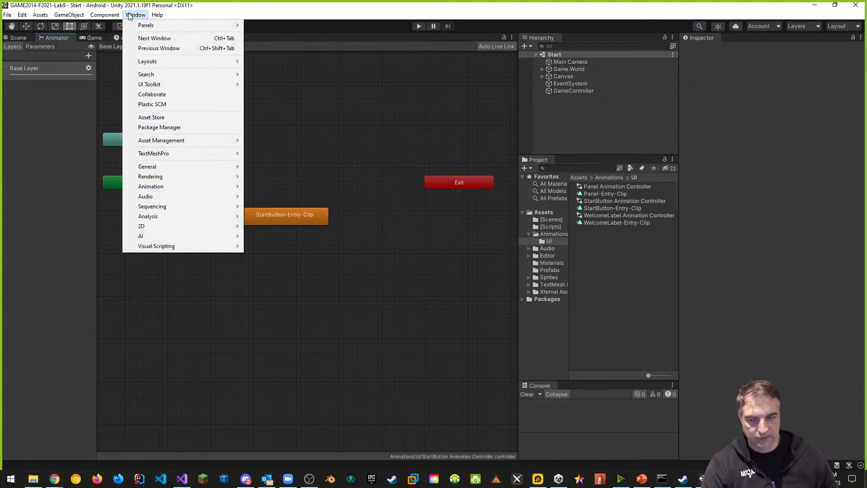
click(158, 128)
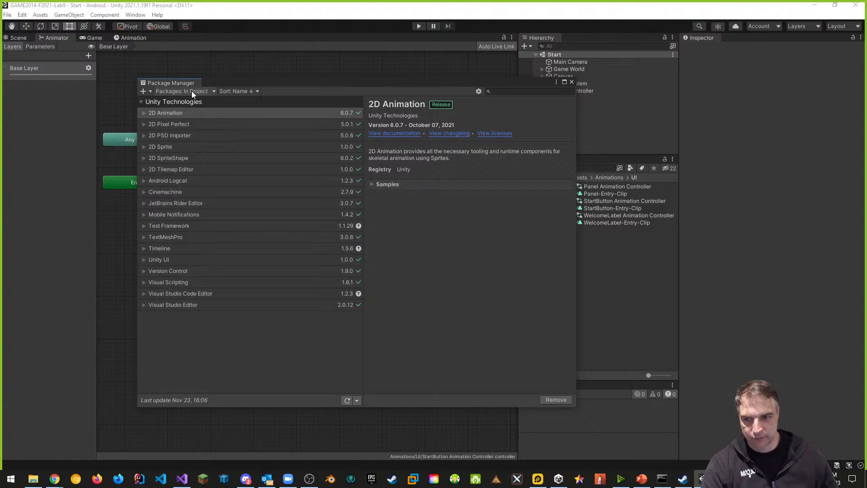
click(163, 248)
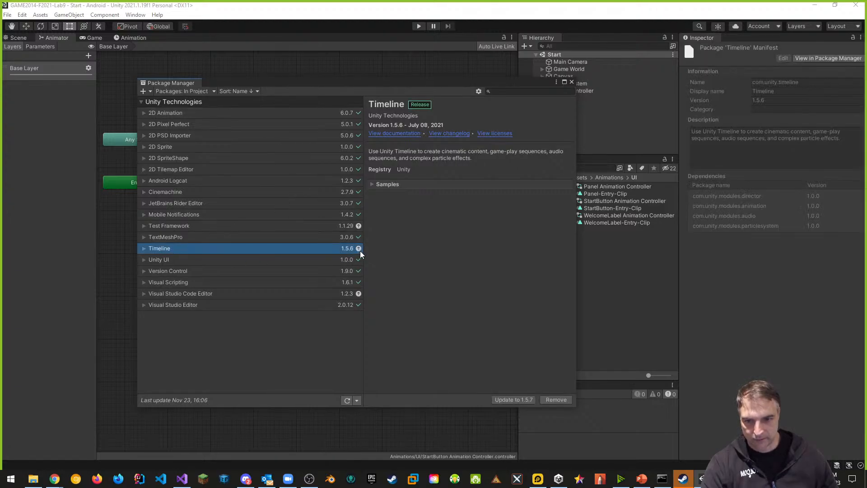
click(512, 400)
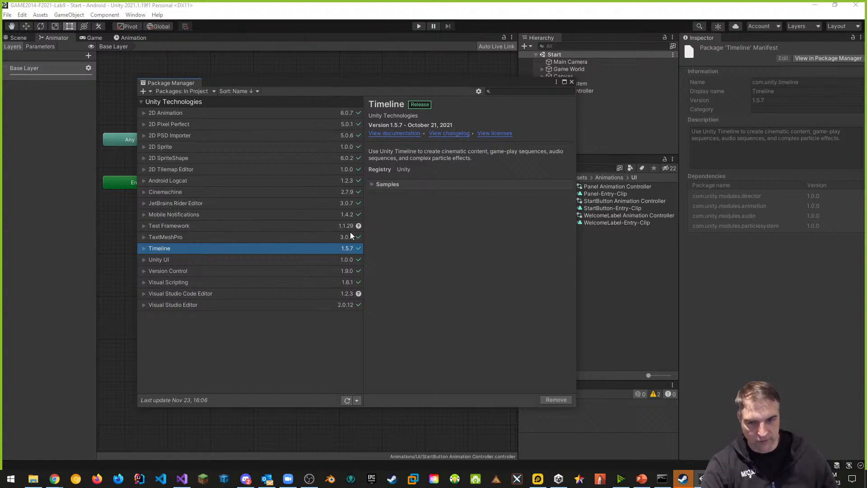
click(571, 82)
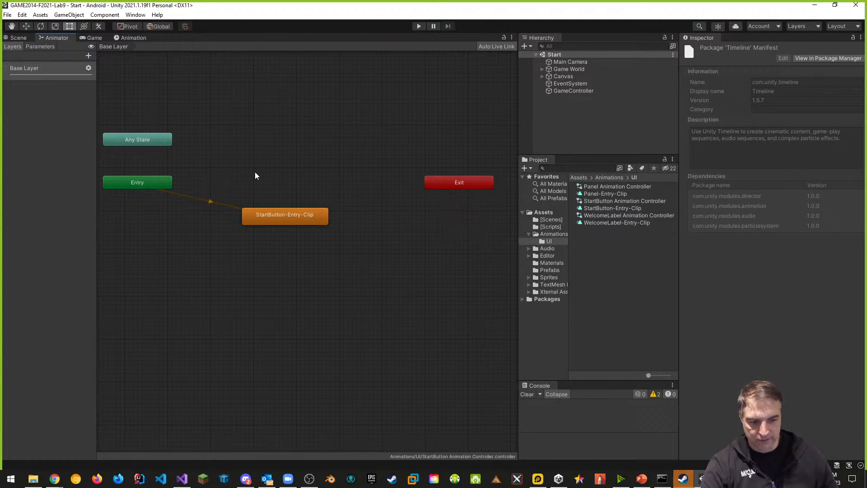
- Open the Timeline window, dock it below the Scene view and enlarge its area
click(17, 39)
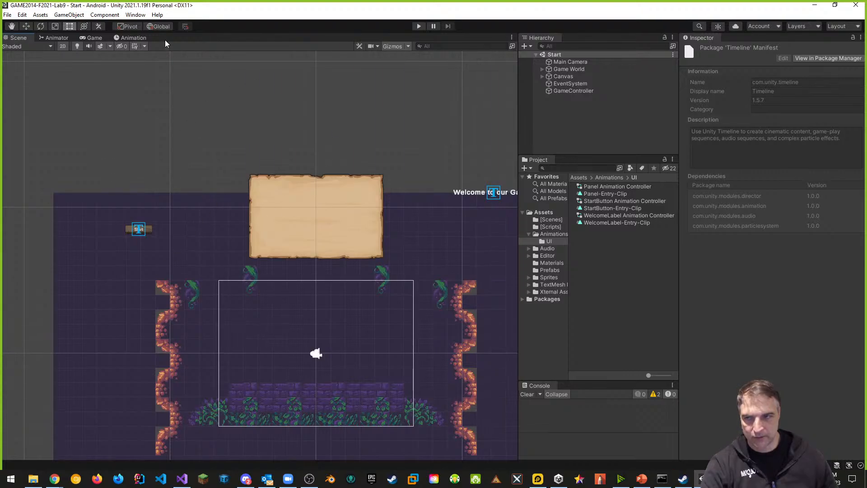
click(139, 16)
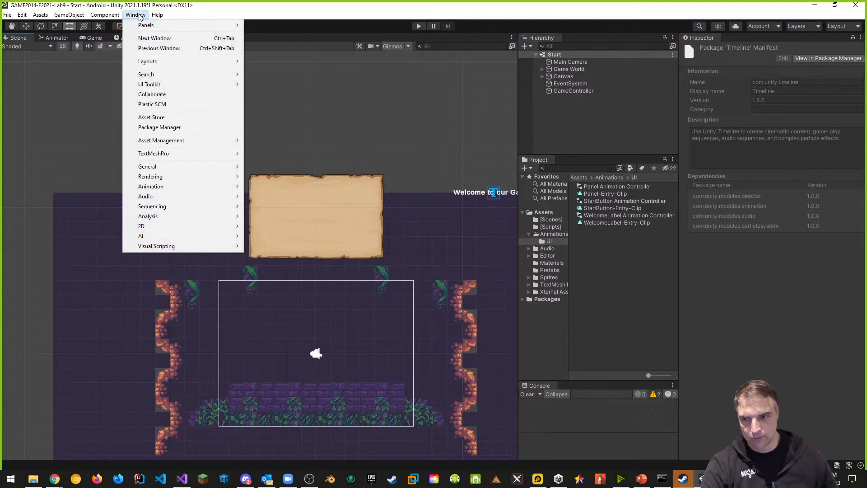
mouse_move(209, 207)
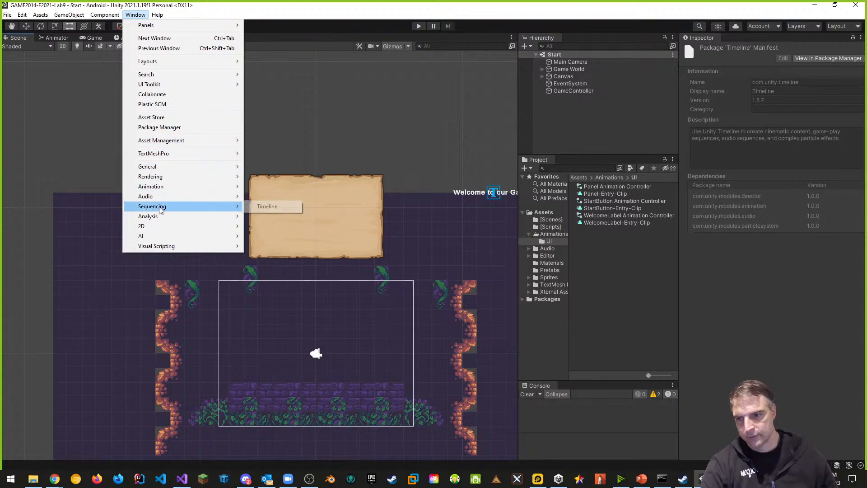
click(273, 206)
drag(174, 37, 205, 386)
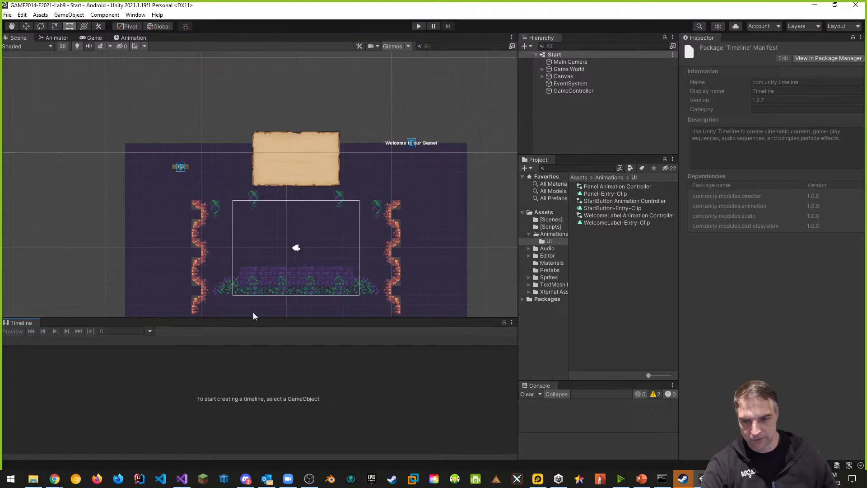
drag(267, 318, 271, 260)
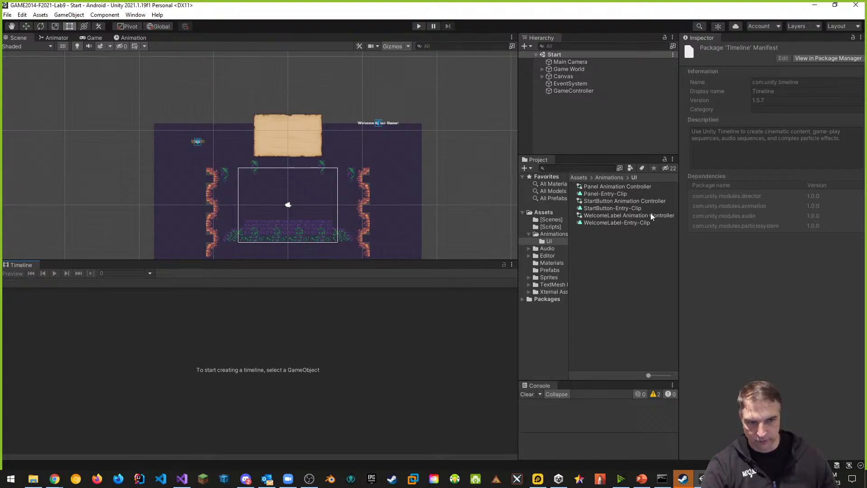
- Delete the entry animation states from the Panel, StartButton and WelcomeLabel animation controllers
double_click(633, 186)
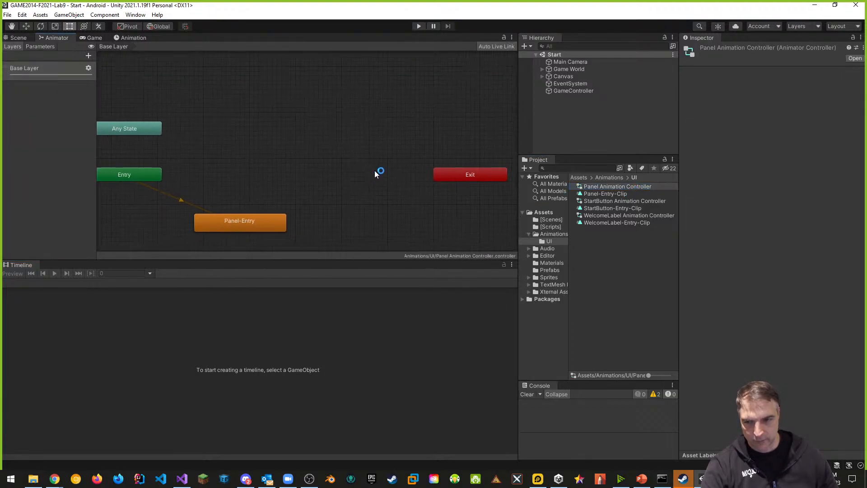
click(293, 202)
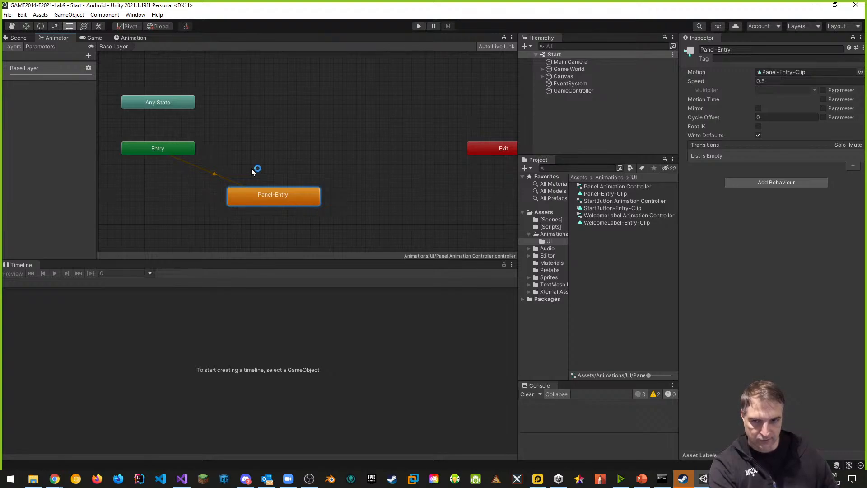
key(Delete)
click(611, 200)
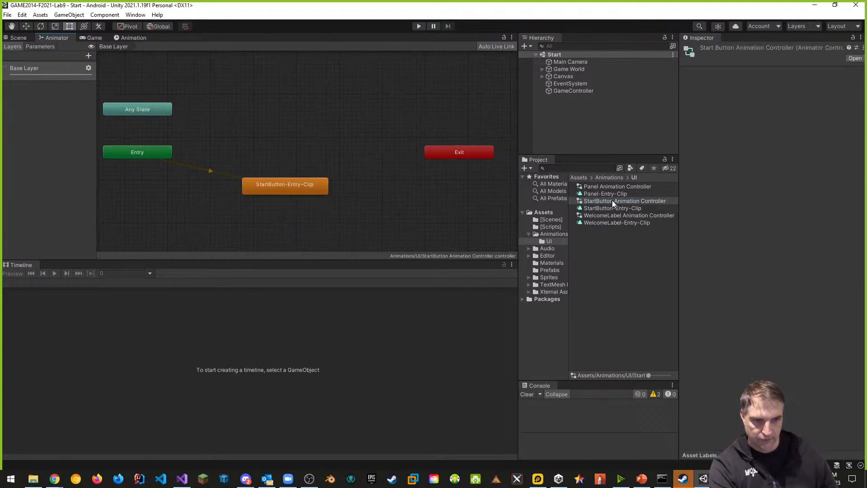
click(320, 189)
click(639, 214)
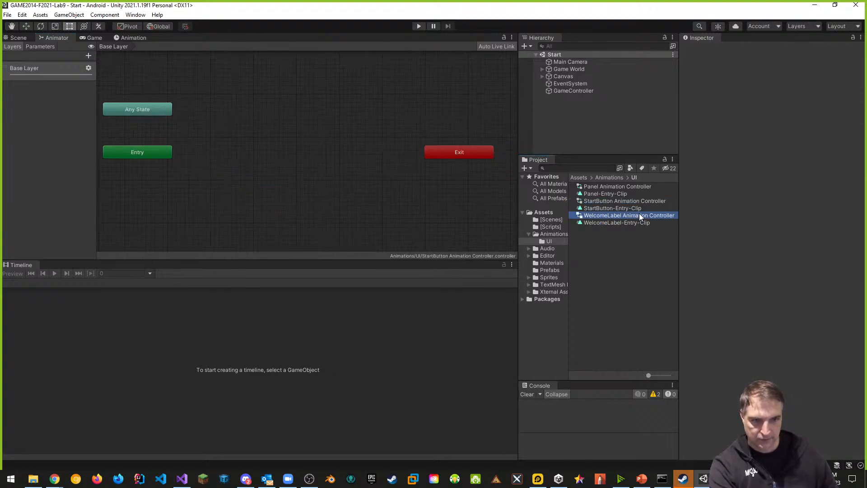
click(247, 192)
key(Delete)
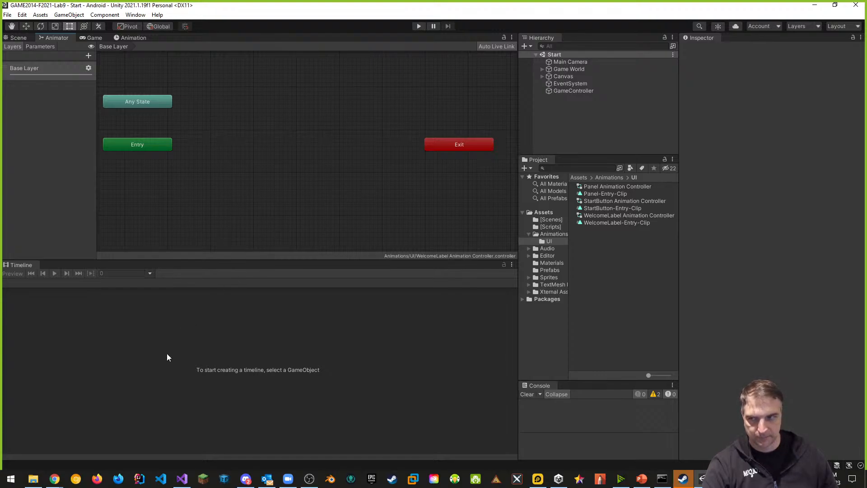
- Enlarge the Scene view slightly and add an empty GameObject named Timeline to the Start scene
click(18, 37)
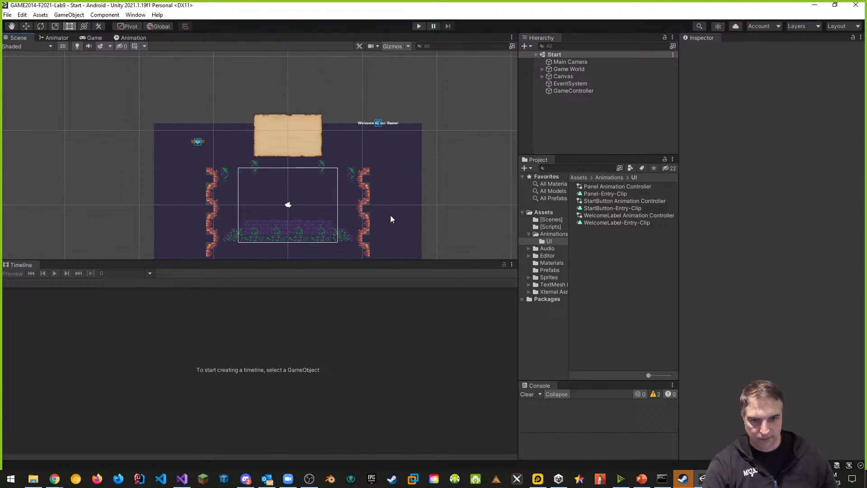
drag(397, 261, 400, 286)
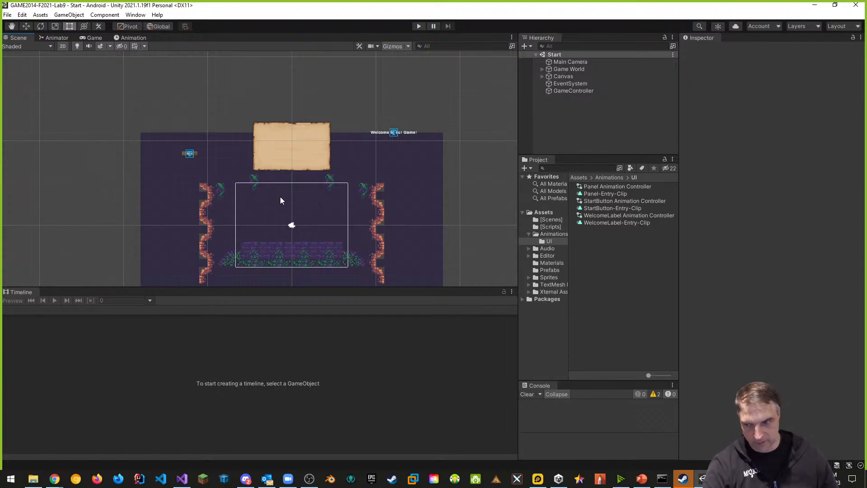
right_click(569, 115)
click(601, 219)
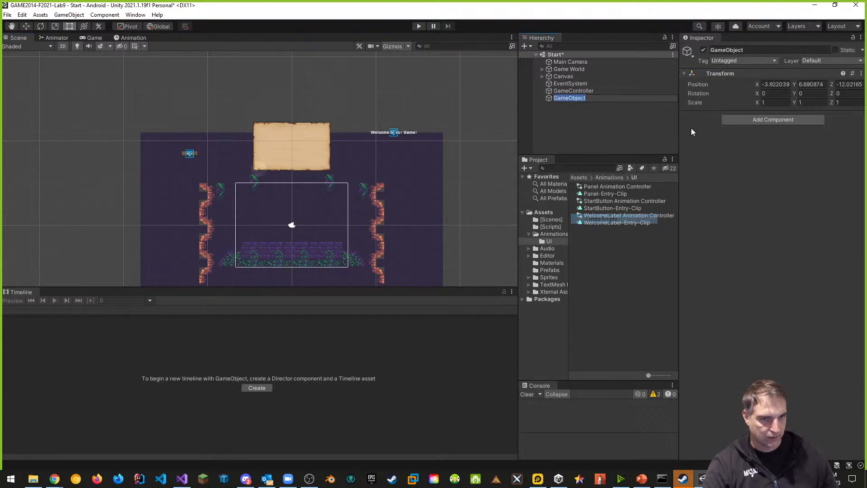
click(745, 49)
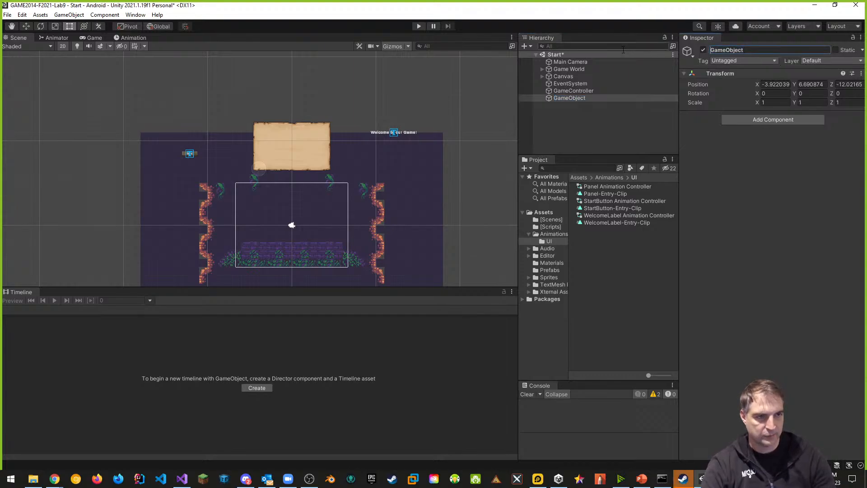
key(BackSpace)
key(BackSpace)
key(BackSpace)
key(BackSpace)
key(BackSpace)
key(BackSpace)
key(BackSpace)
key(BackSpace)
key(BackSpace)
key(BackSpace)
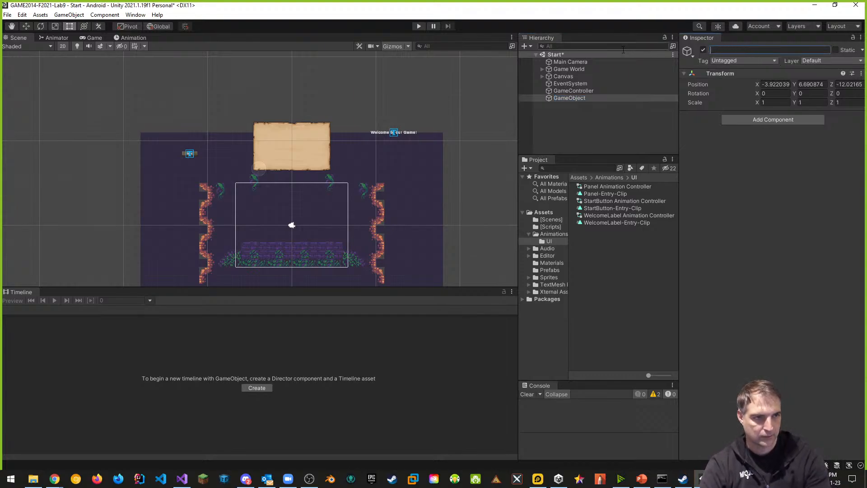
text(Timeline)
key(Return)
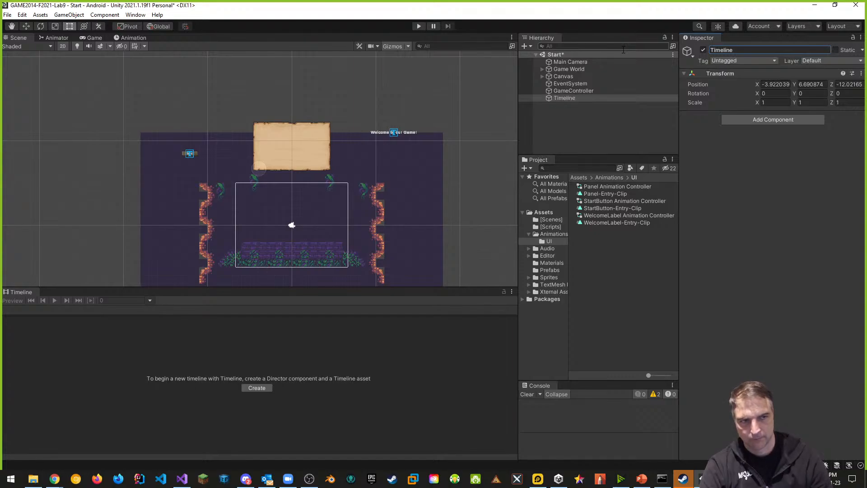
- Reset the Transform of the Timeline object and keep that object selected
click(861, 74)
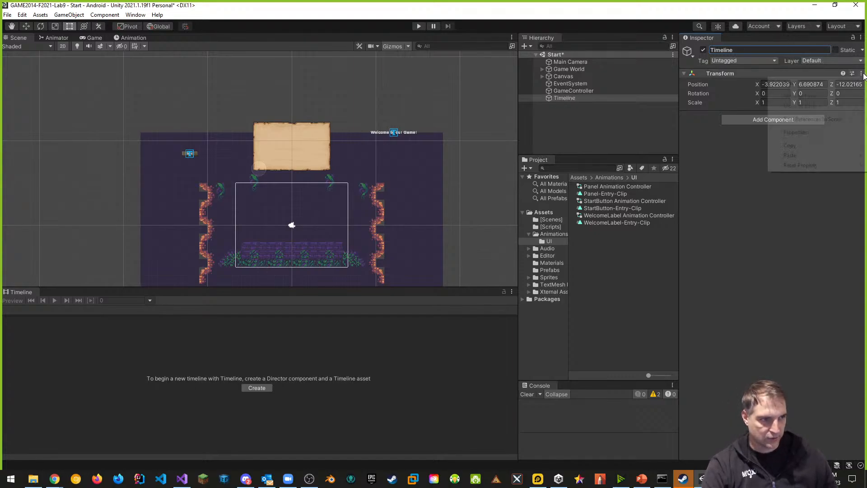
click(826, 84)
click(586, 91)
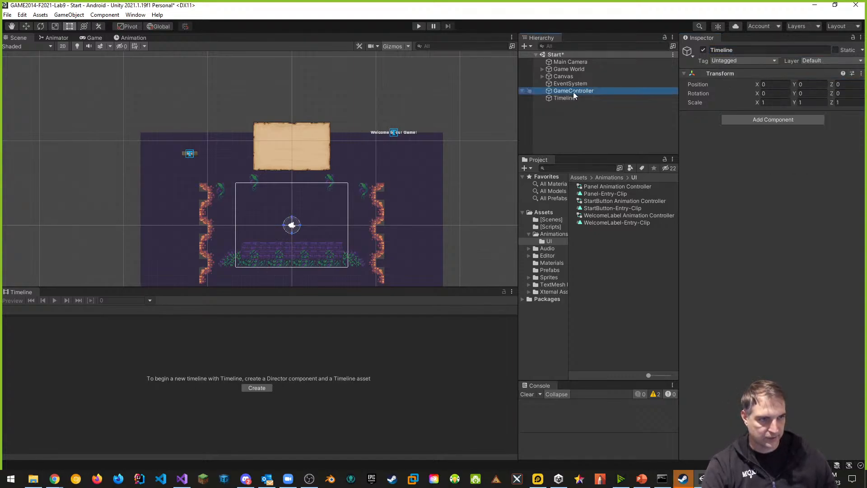
click(563, 97)
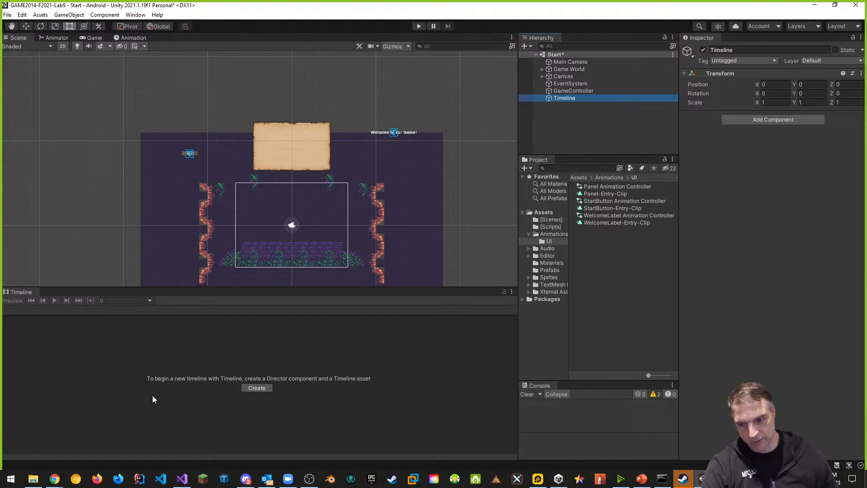
- Start creating a timeline asset for the Timeline object, adding a Sequences folder inside Assets as its save location
click(258, 388)
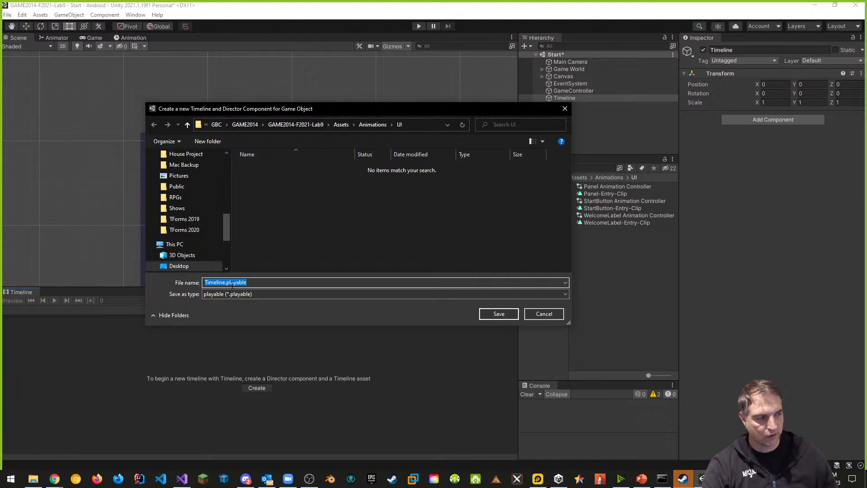
click(345, 125)
click(215, 142)
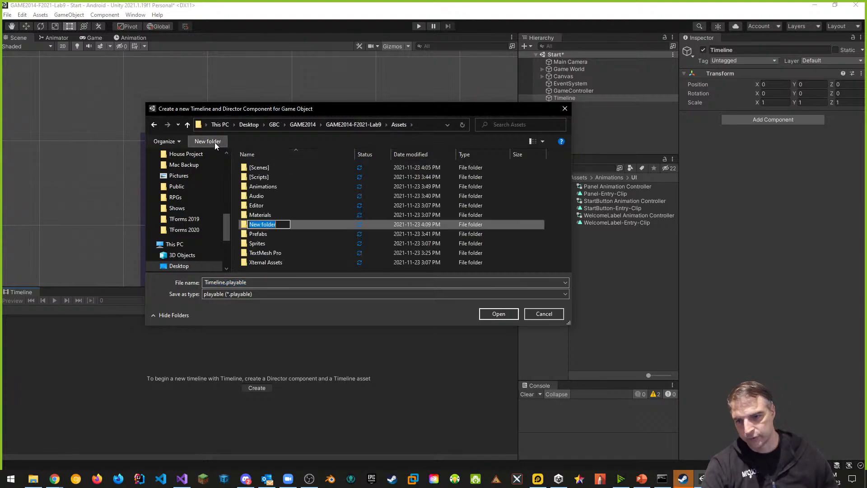
text(Seque)
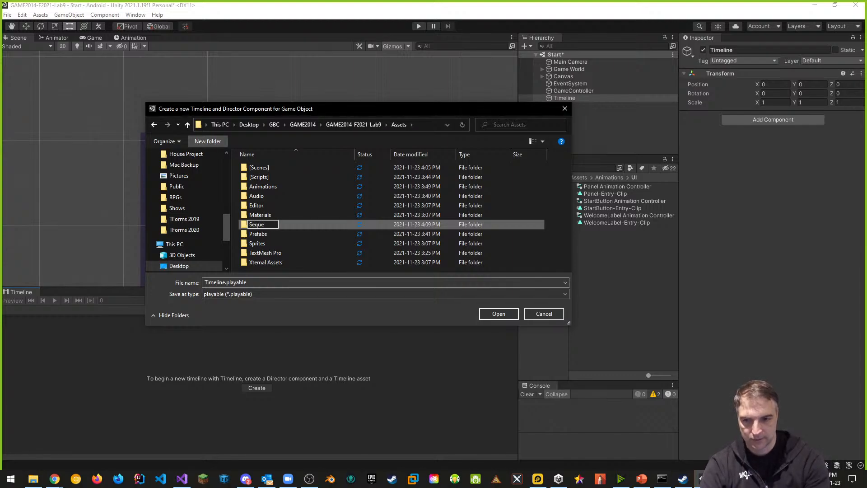
text(nces)
key(Return)
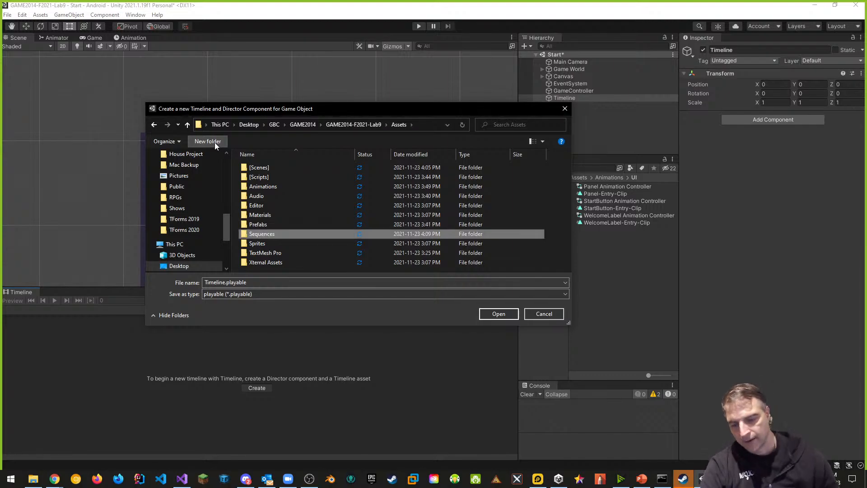
double_click(260, 234)
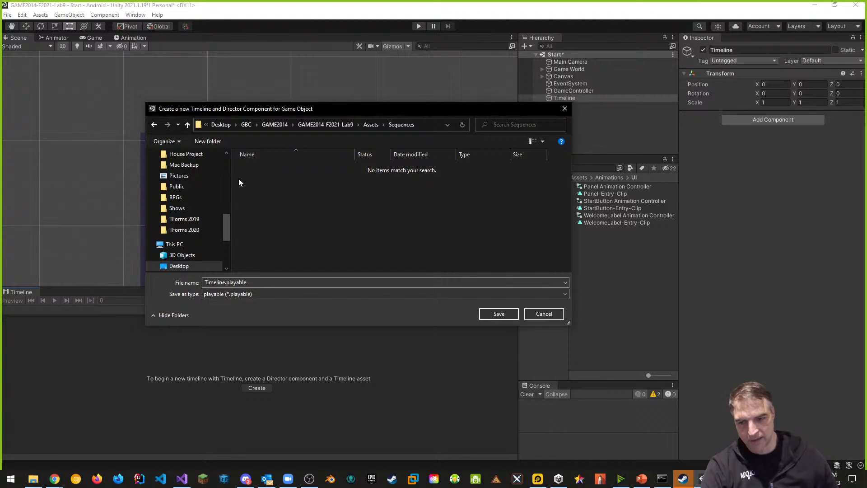
- Save the timeline asset in the Sequences folder as Start Menu Timeline.playable
click(224, 282)
click(225, 282)
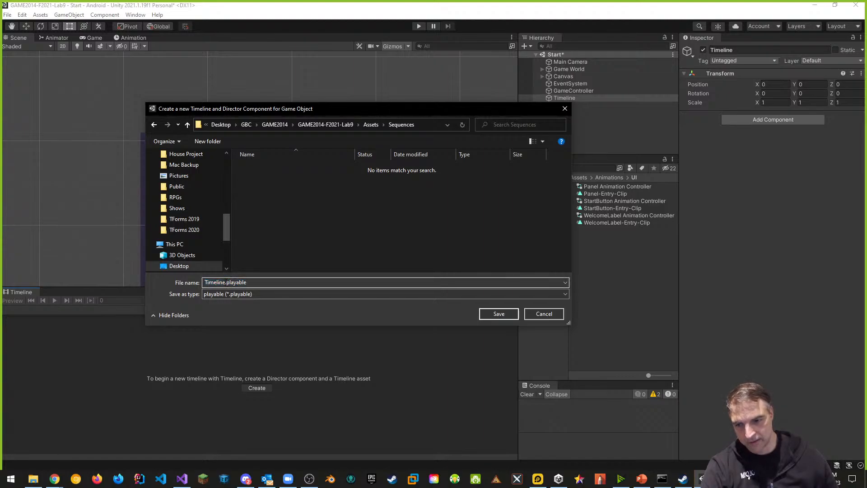
text(Start M)
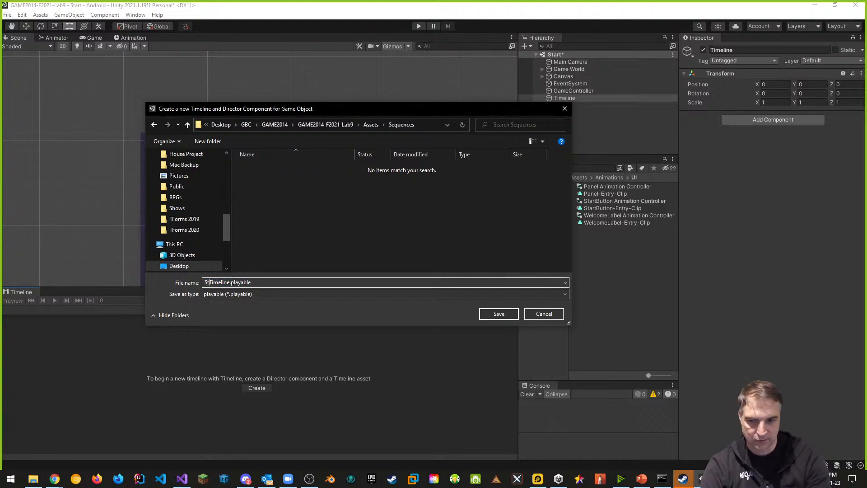
text(enu)
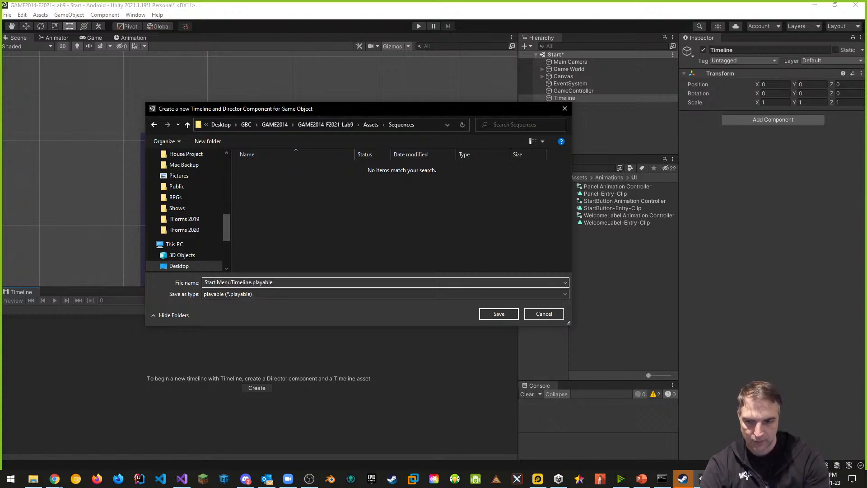
key(Return)
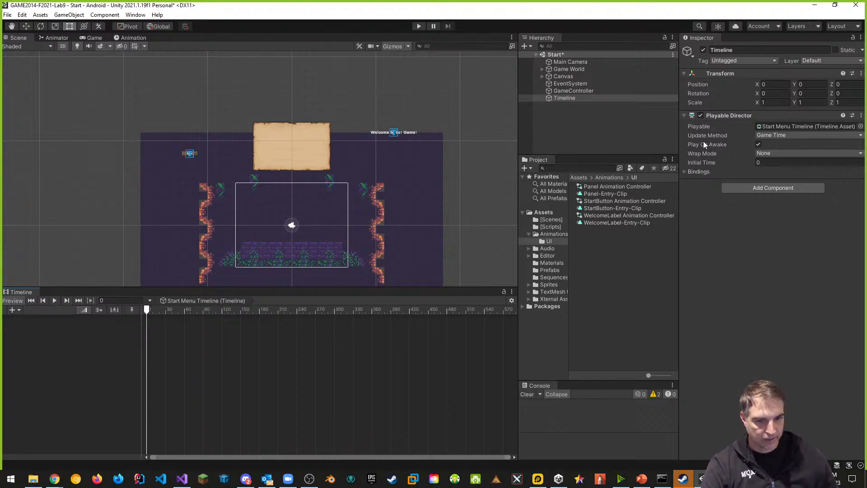
- Inspect the Start Menu Timeline asset in the Sequences folder, and reselect the Timeline object in the scene
click(548, 277)
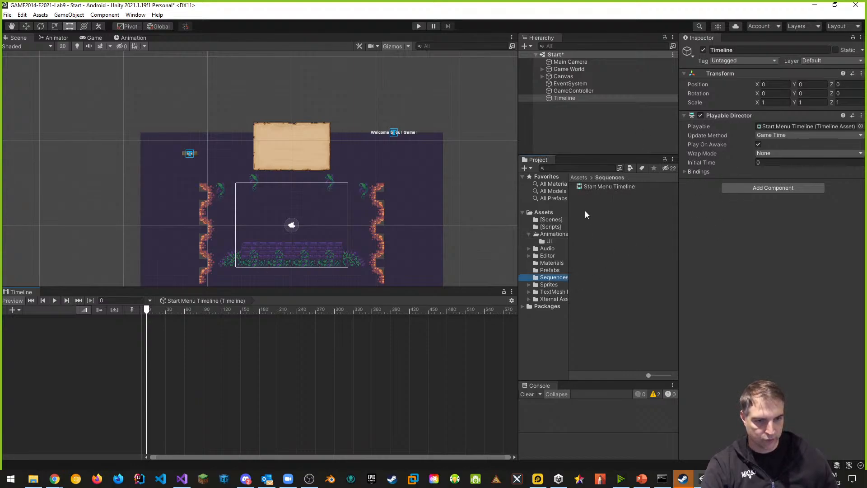
click(590, 187)
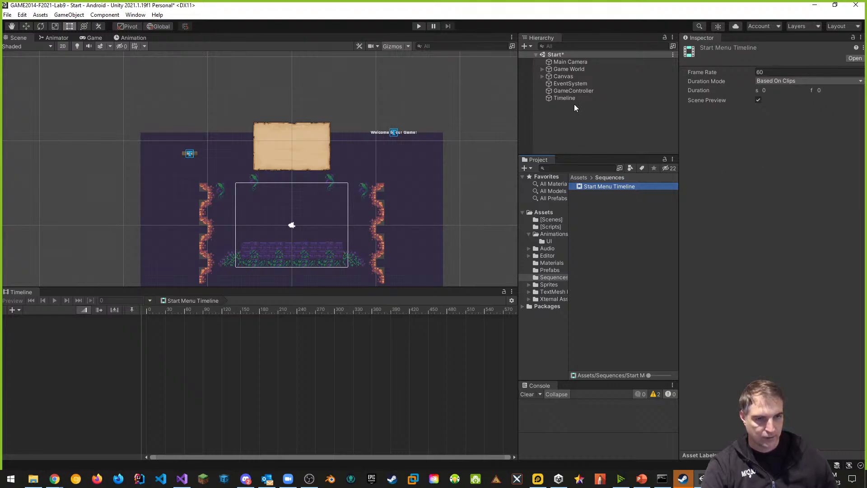
click(564, 97)
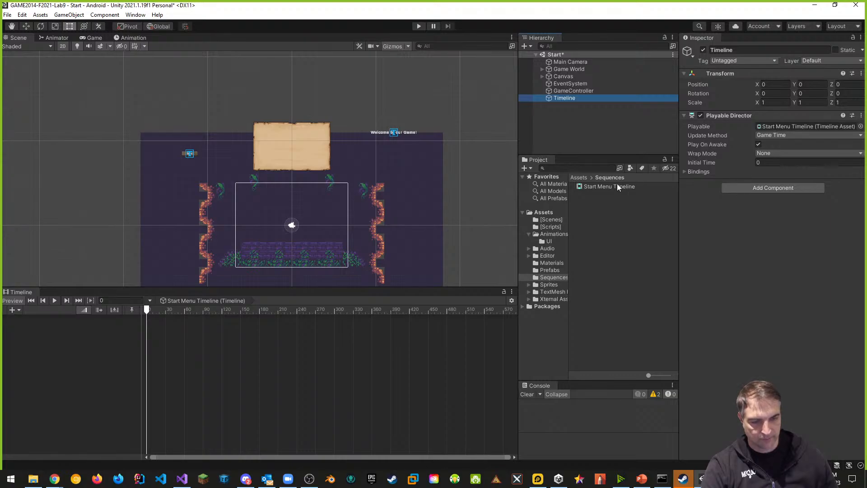
- Switch to Chrome to review the About Timeline and Timeline overview pages of the Unity Timeline 1.5.7 manual, and return to Unity
mouse_move(54, 478)
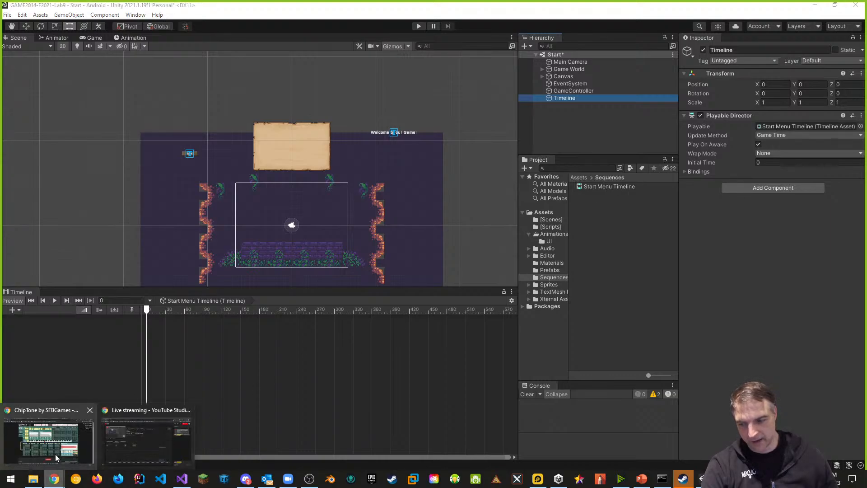
click(77, 424)
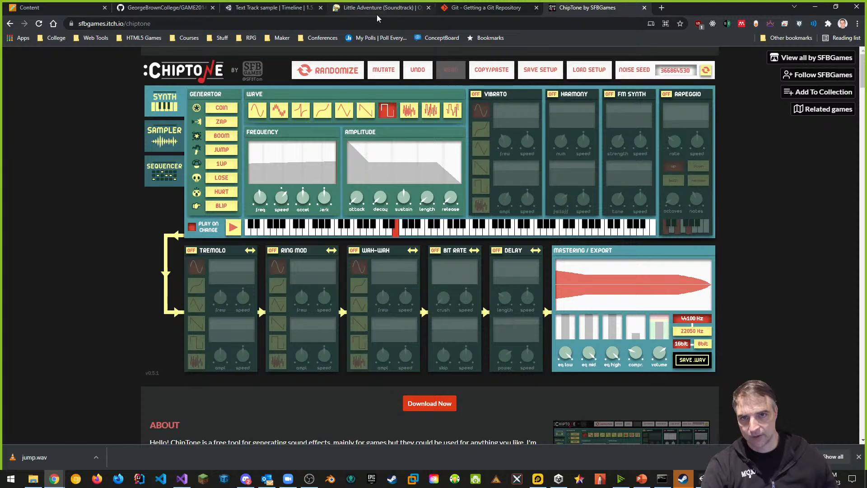
click(253, 10)
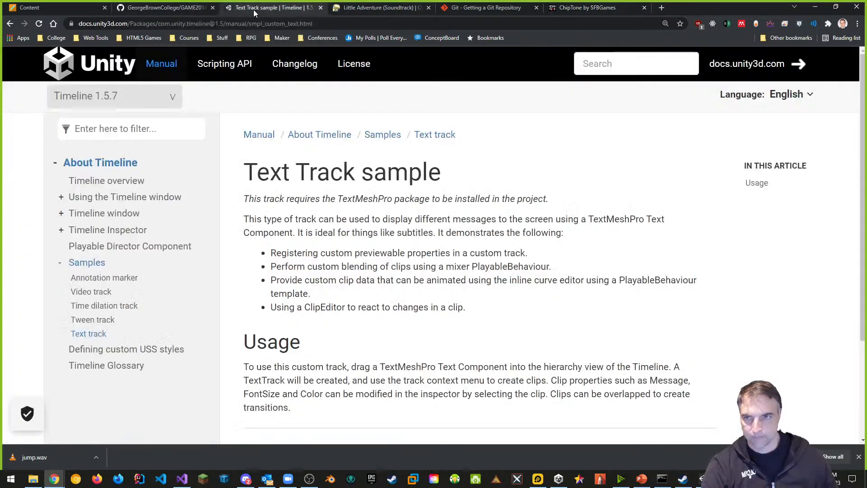
click(112, 165)
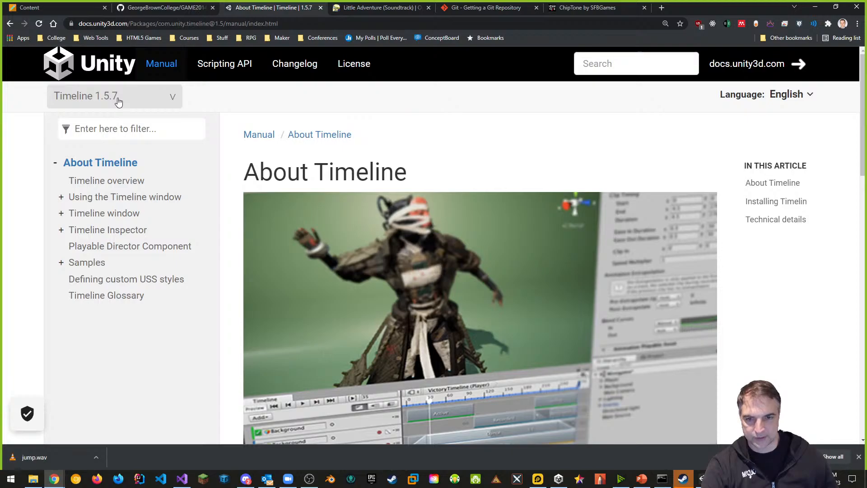
scroll(420, 163, down, 8)
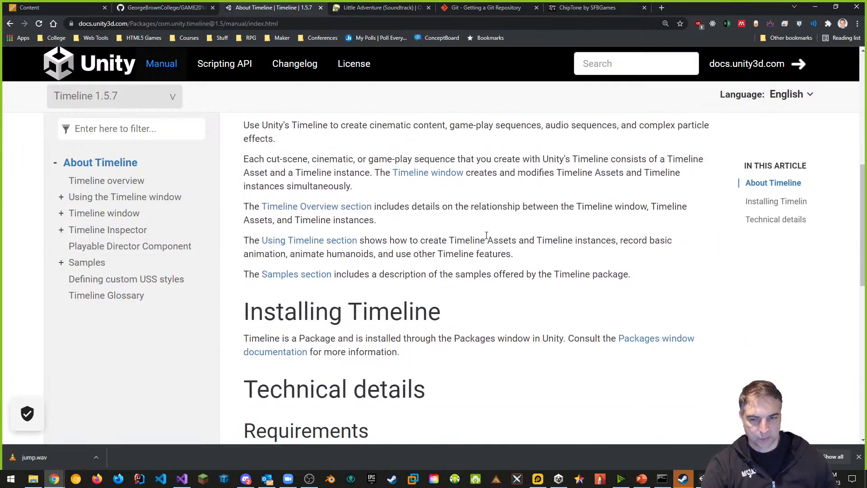
scroll(487, 234, down, 6)
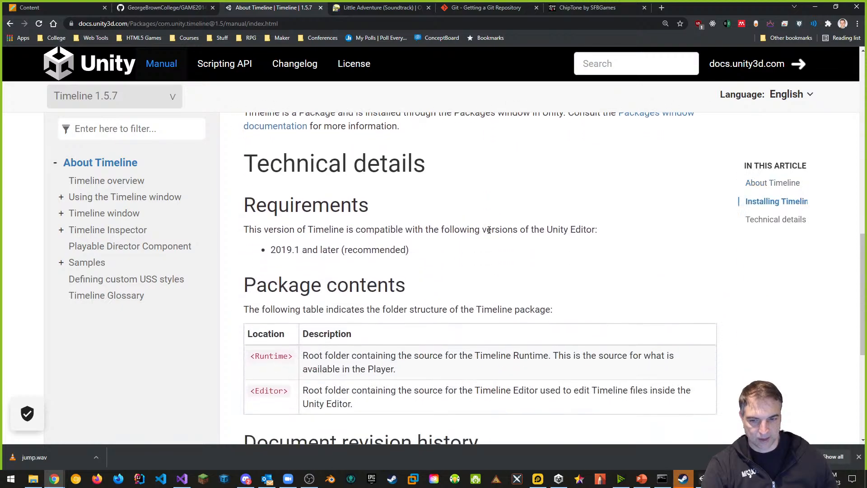
scroll(491, 230, down, 2)
scroll(491, 230, down, 3)
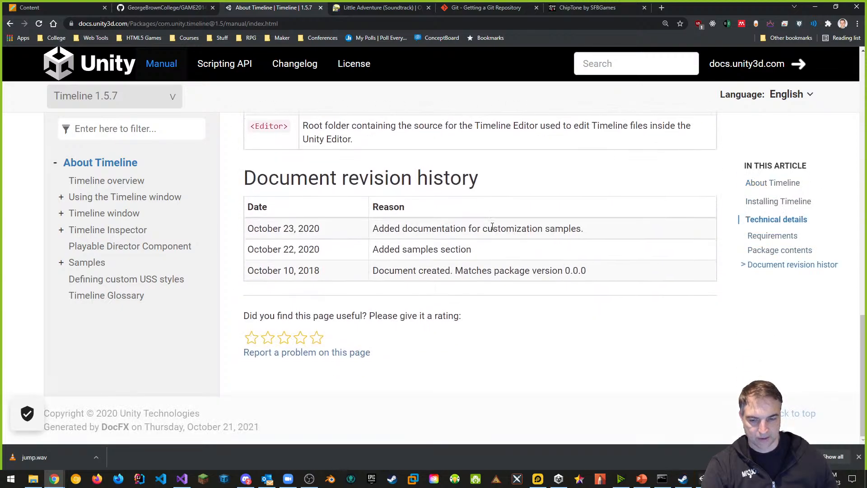
scroll(495, 227, up, 2)
click(123, 183)
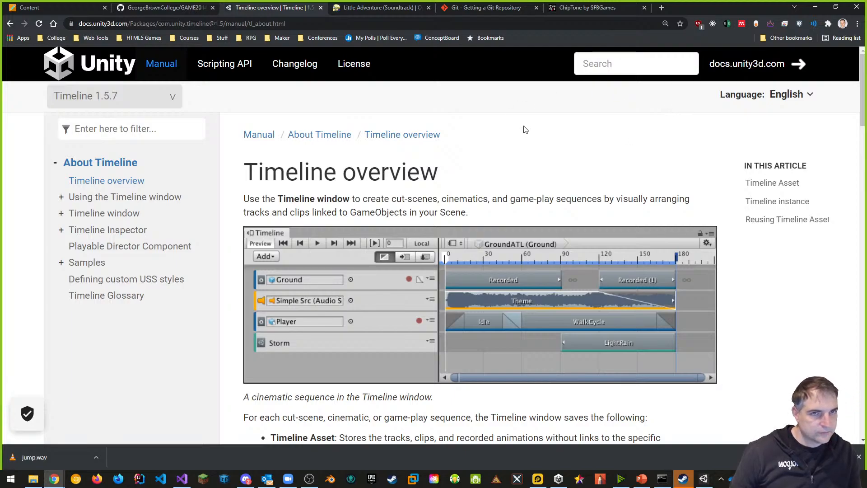
click(814, 8)
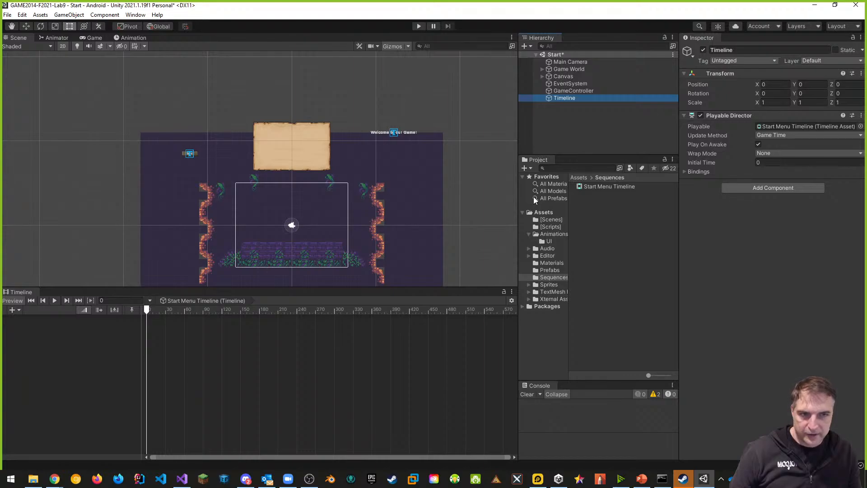
- Add an Animation Track for the Canvas's Panel object to the Start Menu Timeline
click(541, 75)
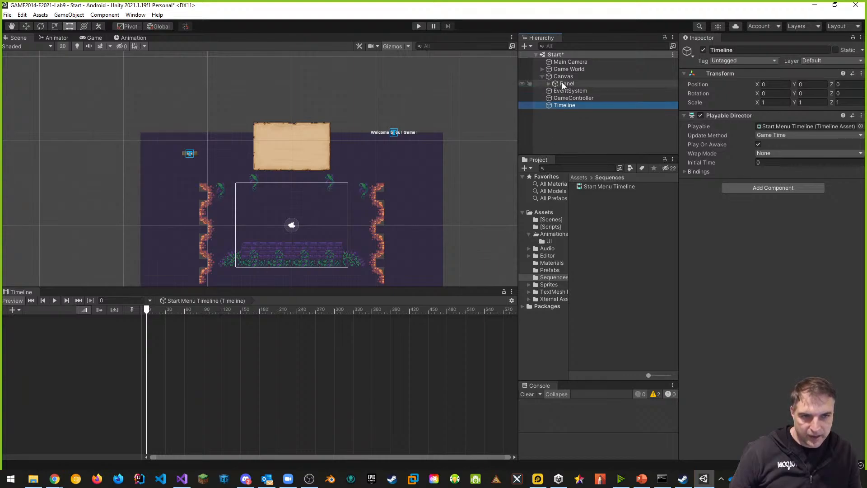
click(563, 83)
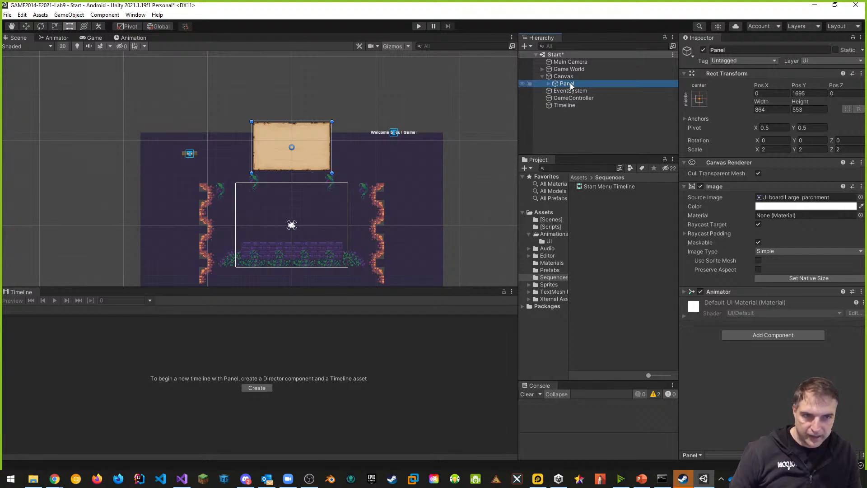
click(563, 104)
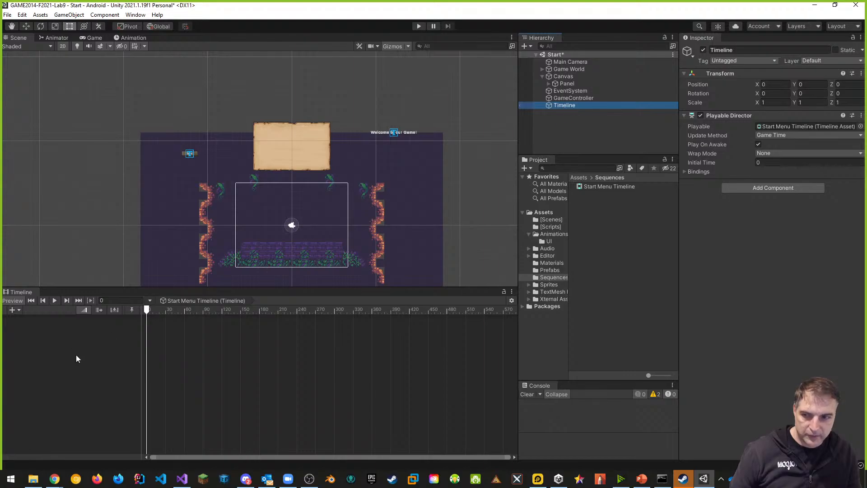
drag(567, 83, 34, 343)
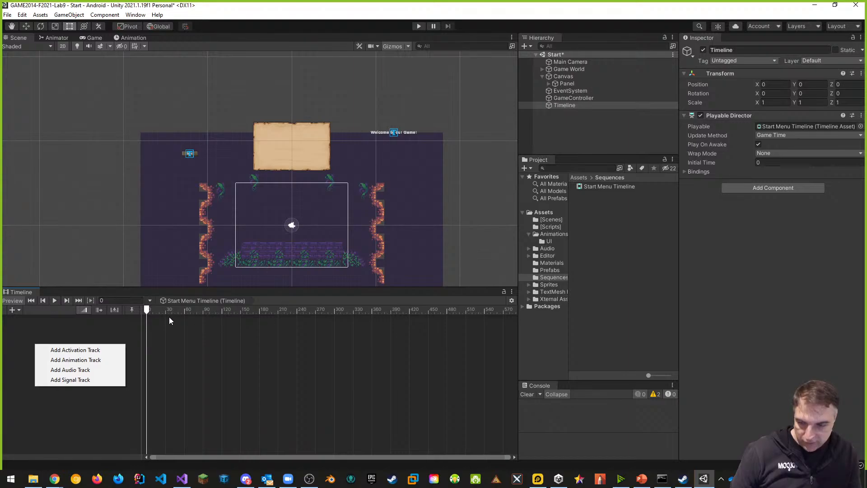
click(76, 359)
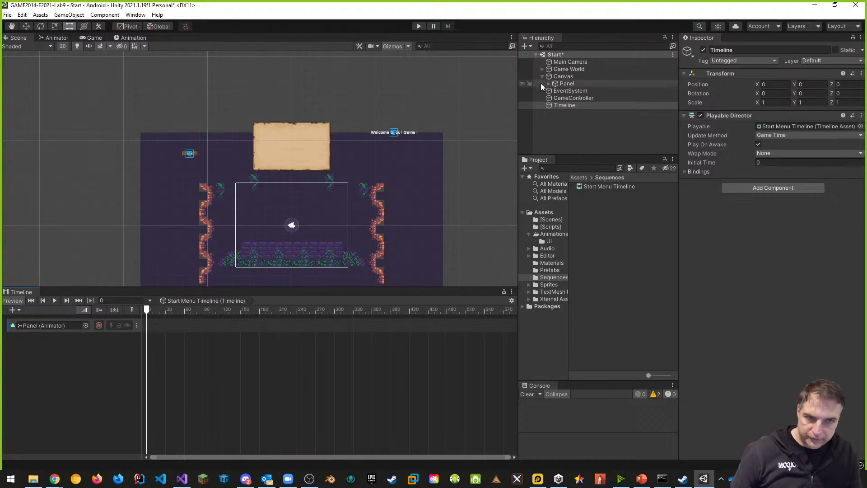
- Start recording on the Panel track and key the Panel's Pos Y at 1700 on frame 0, using the Move tool
click(99, 325)
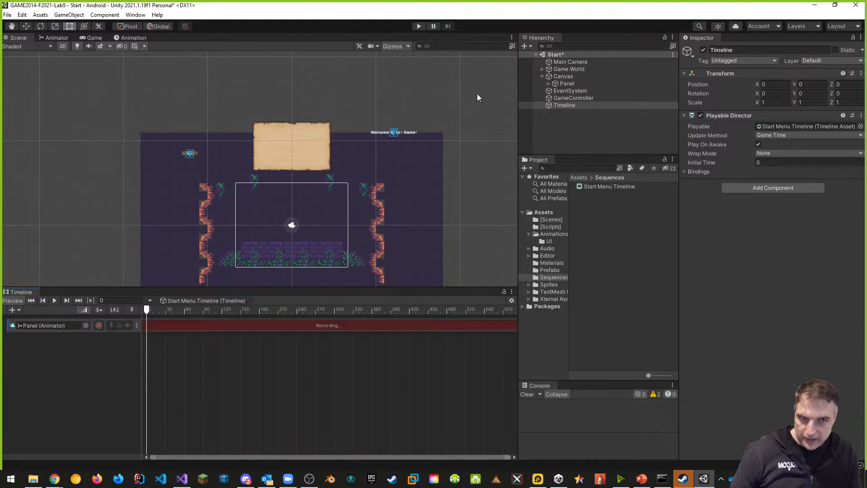
click(322, 131)
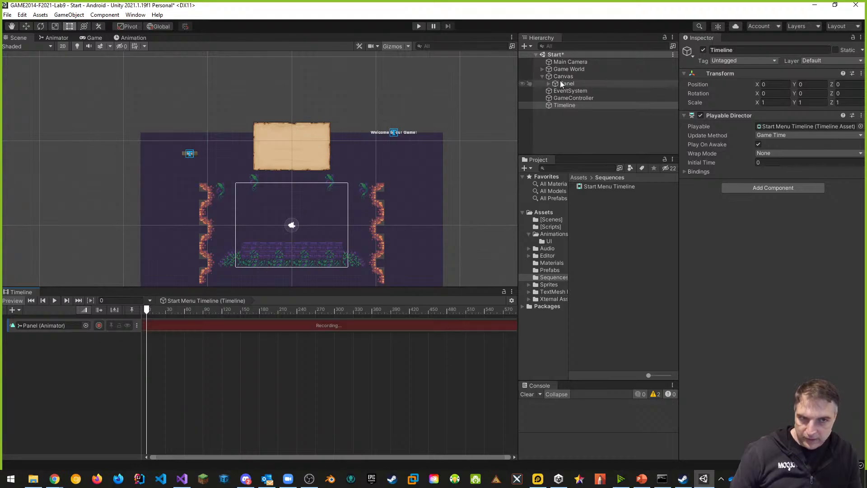
click(25, 26)
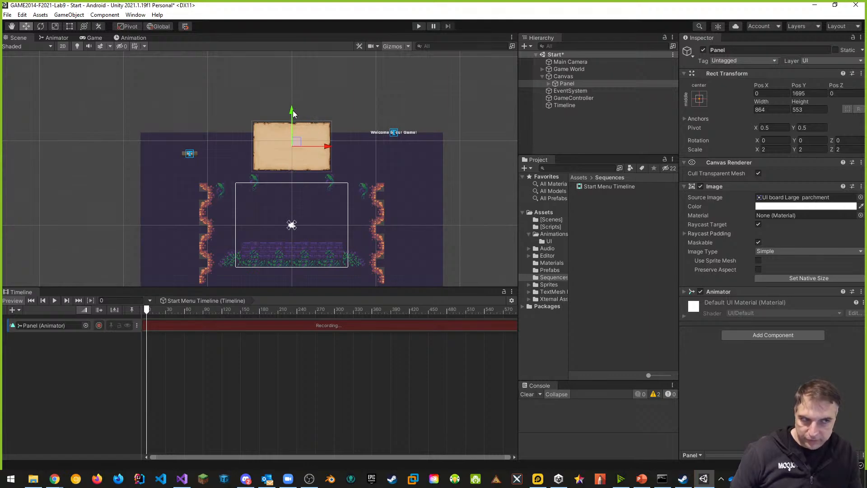
drag(293, 110, 292, 110)
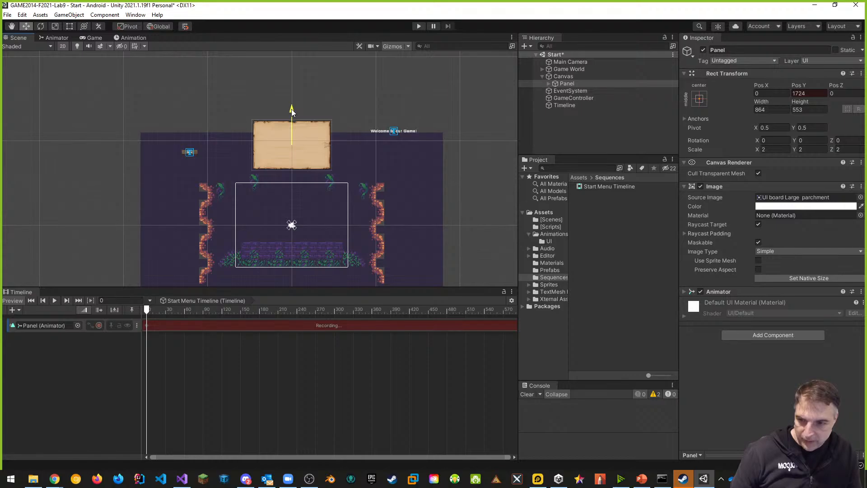
click(798, 93)
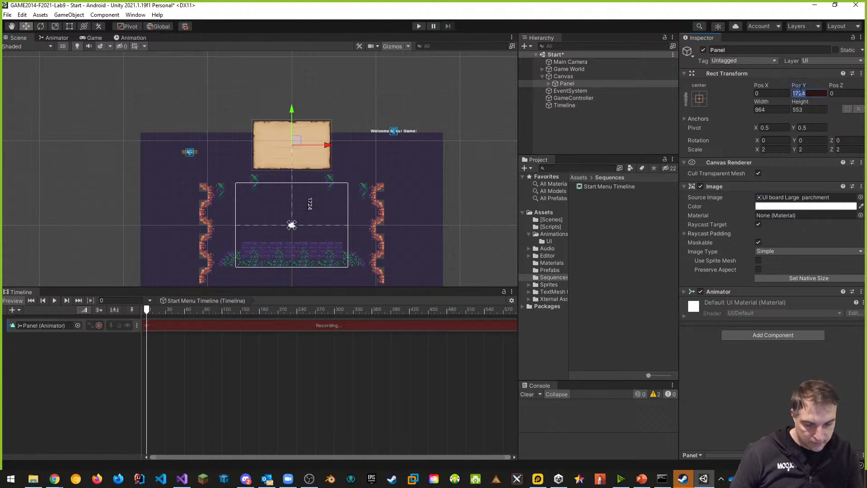
text(1700)
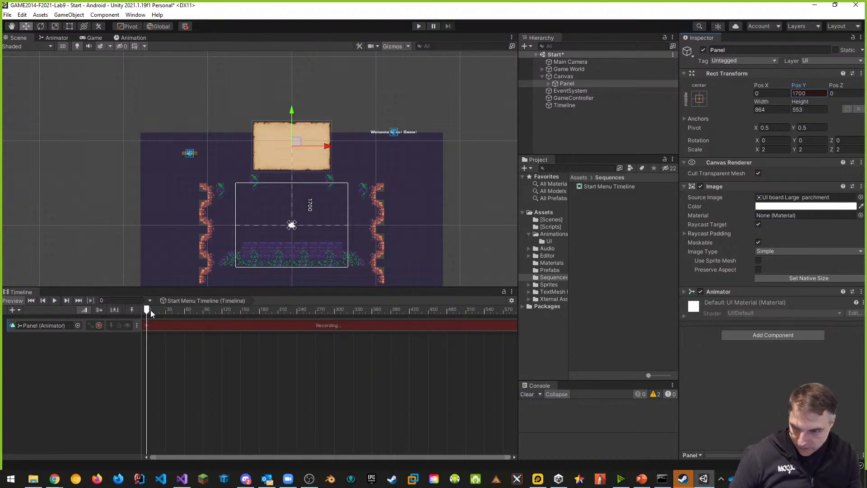
- Key the Panel's Pos Y at 80 on frame 60 of its track, and stop recording
scroll(229, 348, up, 2)
middle_drag(209, 330, 316, 345)
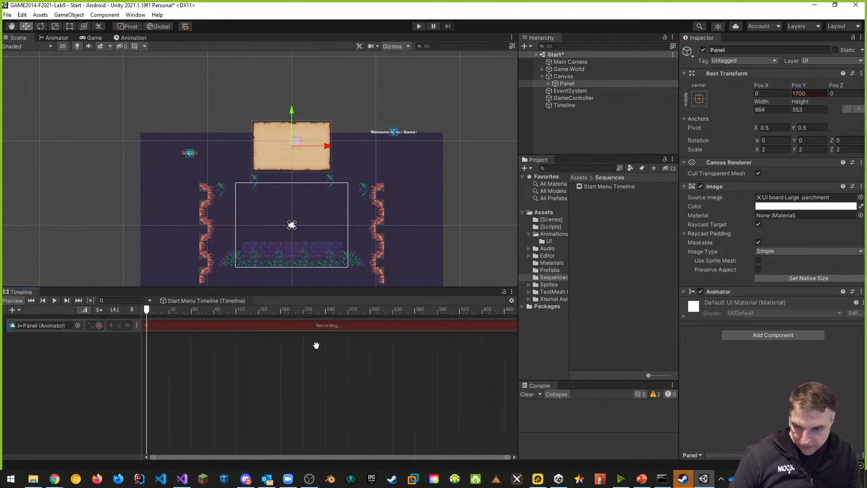
scroll(189, 328, up, 2)
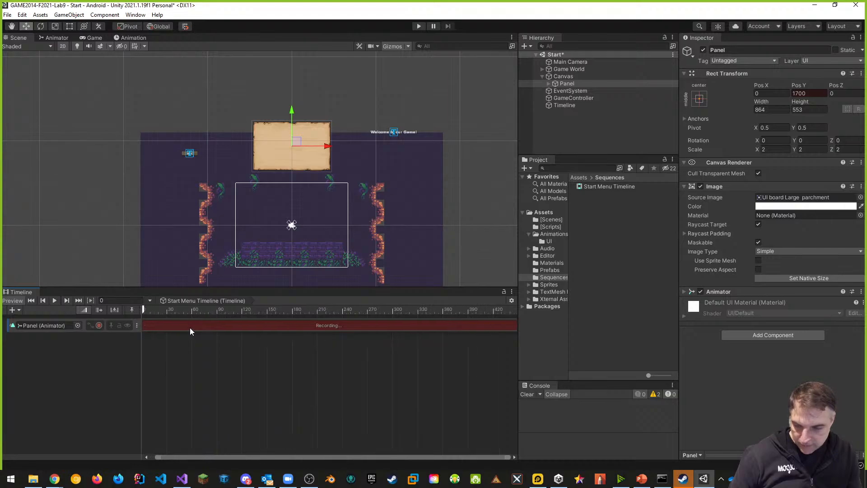
drag(232, 455, 214, 454)
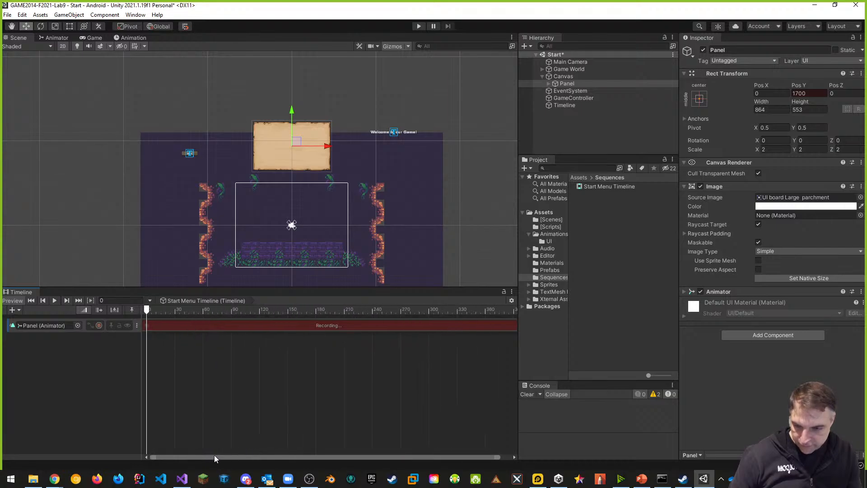
drag(147, 309, 204, 310)
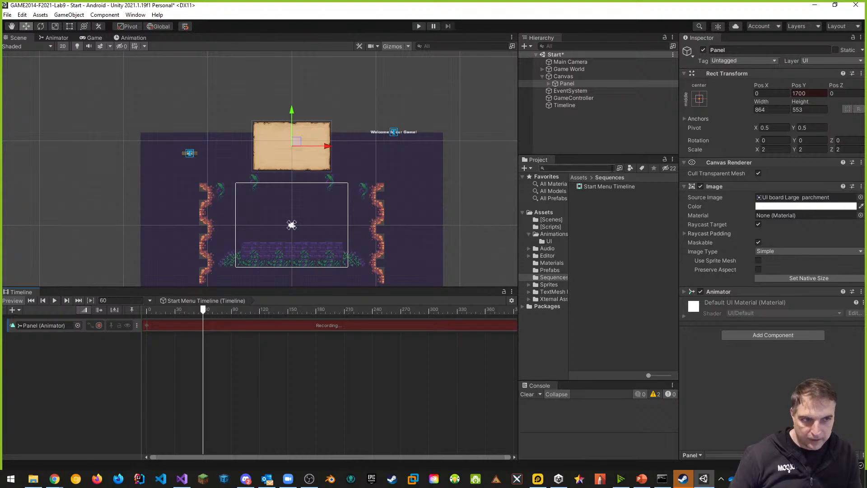
drag(291, 111, 291, 176)
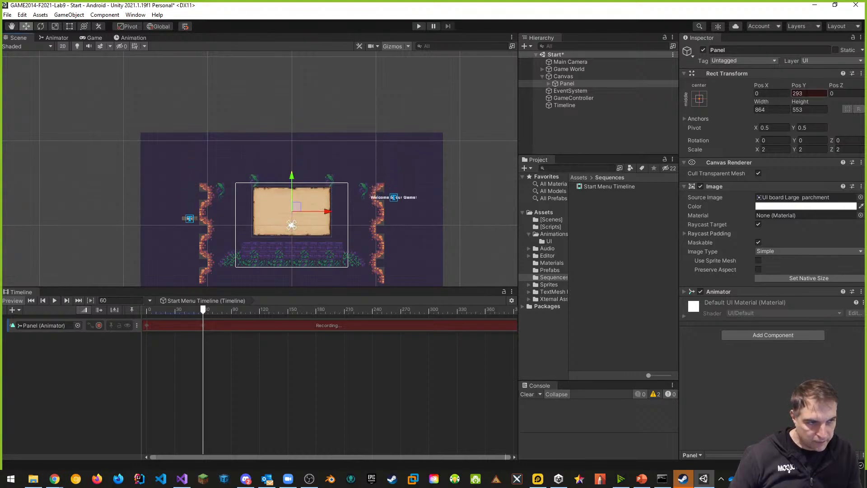
click(812, 94)
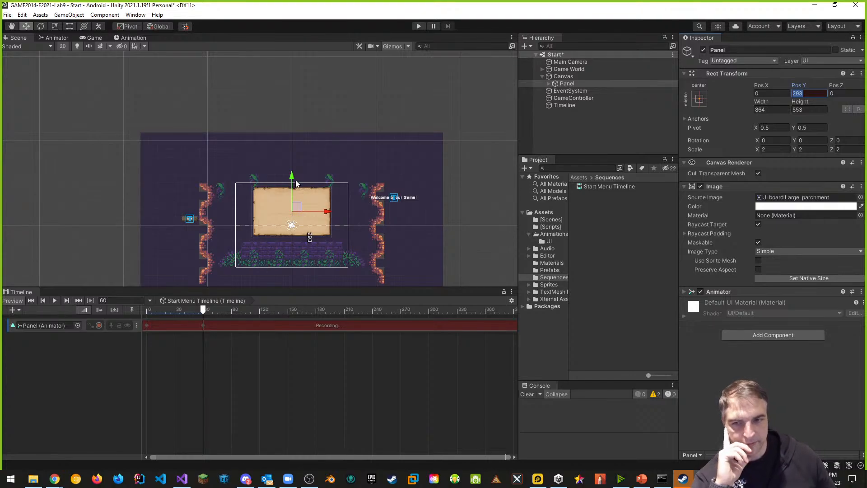
drag(295, 179, 294, 189)
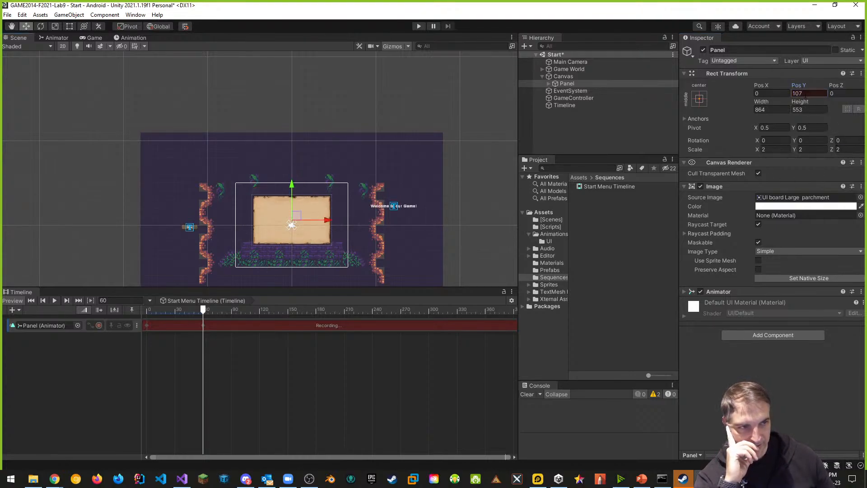
click(803, 93)
text(80)
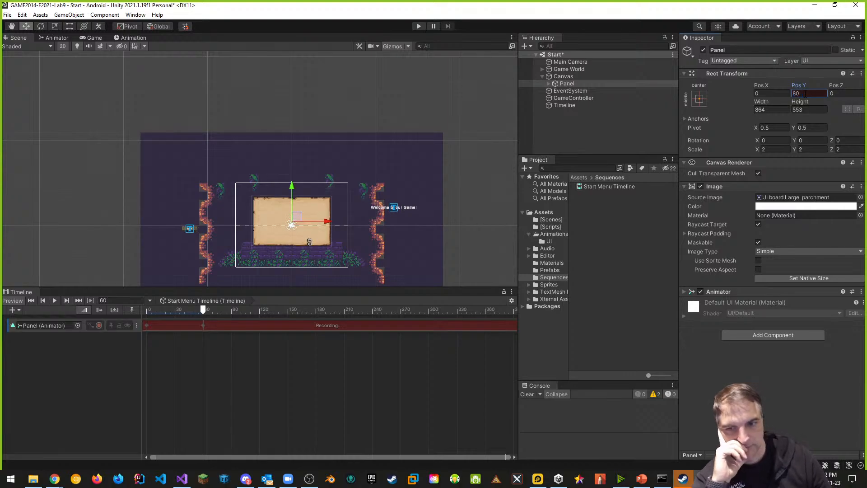
click(98, 325)
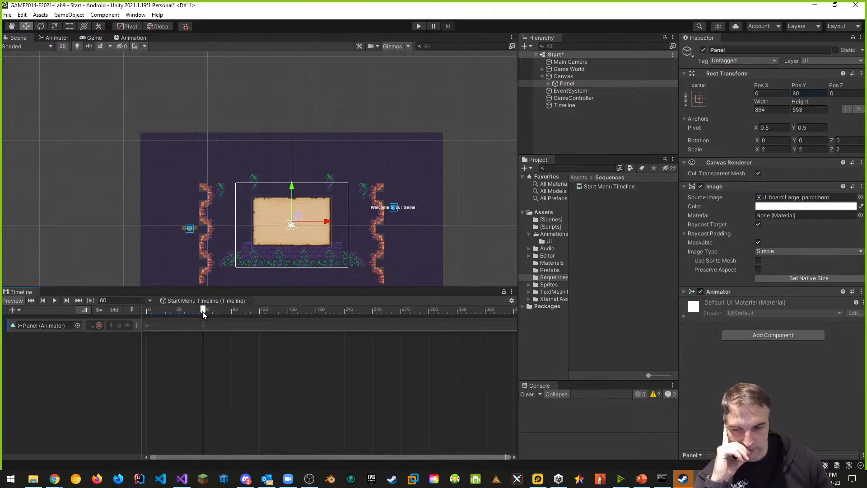
- With the playhead at frame 59, add an Animation Track for the Panel's StartButton and start recording on it
mouse_move(203, 311)
mouse_down()
mouse_move(153, 315)
mouse_move(203, 319)
mouse_up()
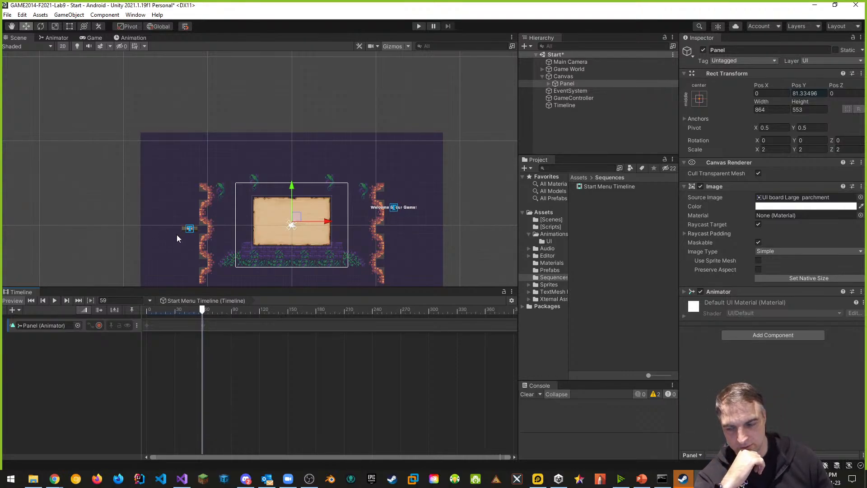
click(547, 83)
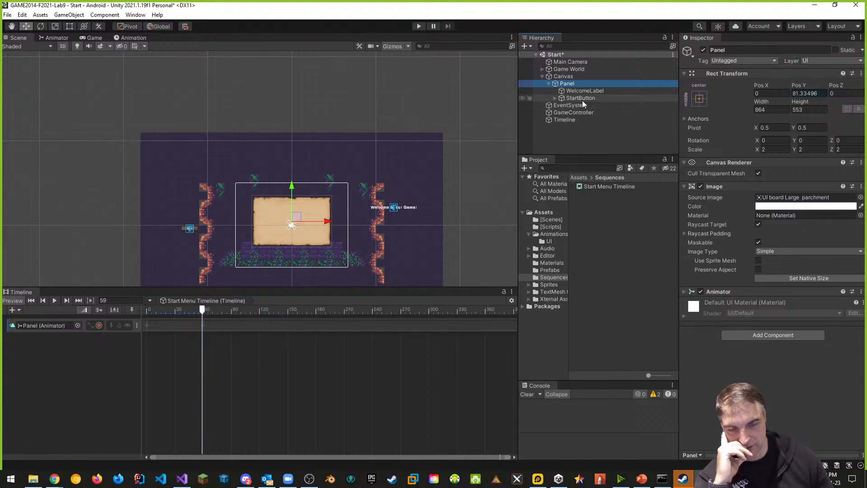
drag(580, 98, 70, 338)
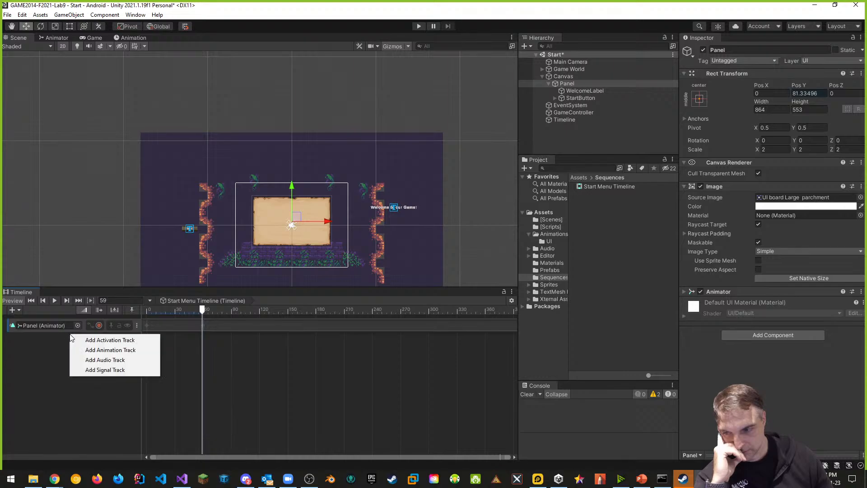
click(118, 350)
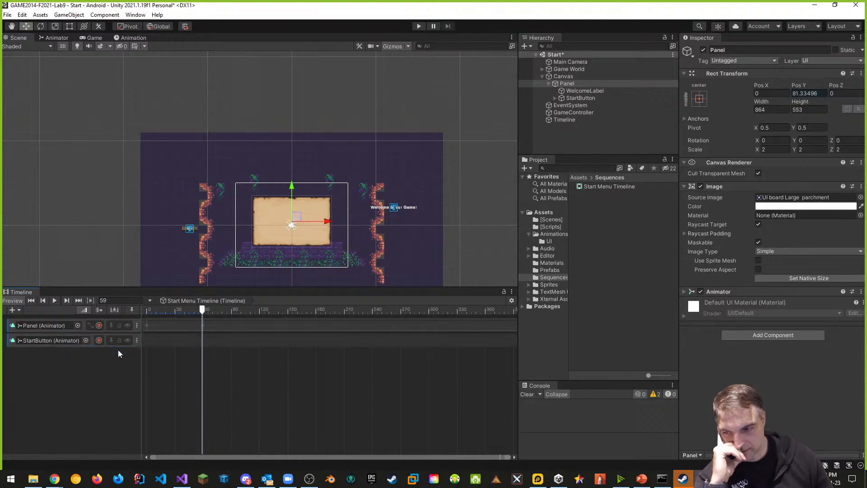
click(99, 339)
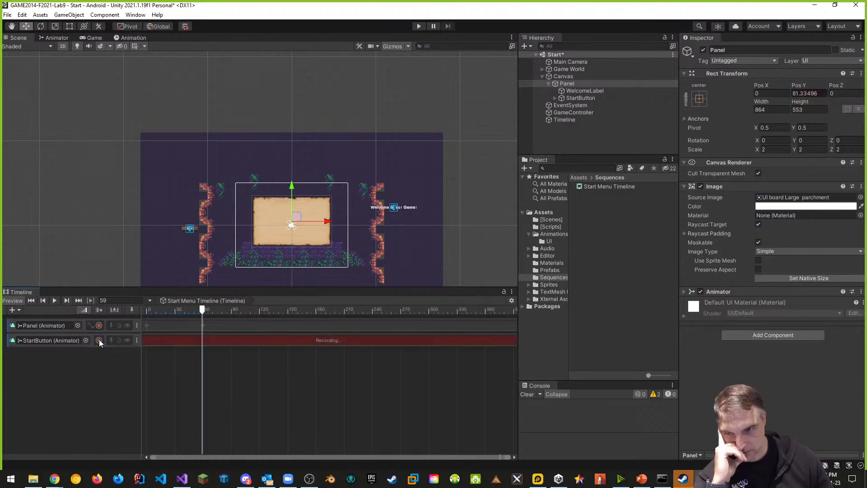
- Key the StartButton's Pos X at -1100 on frame 59 of its track
click(579, 99)
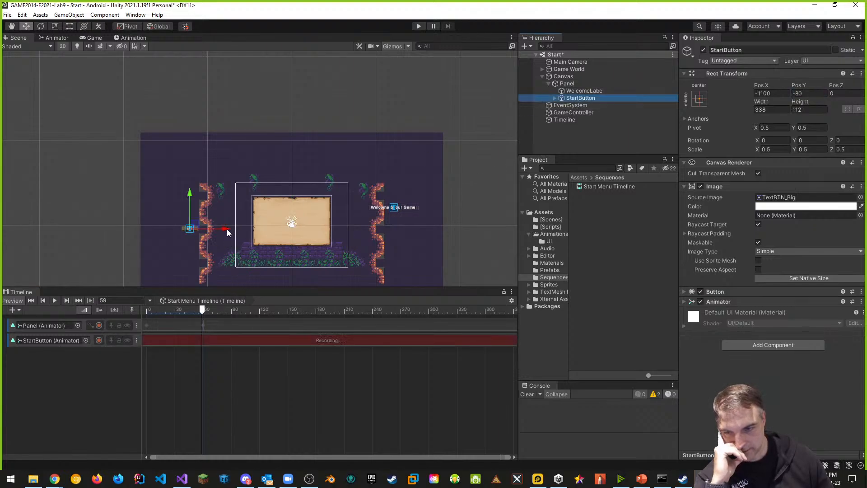
drag(227, 233, 226, 229)
click(775, 93)
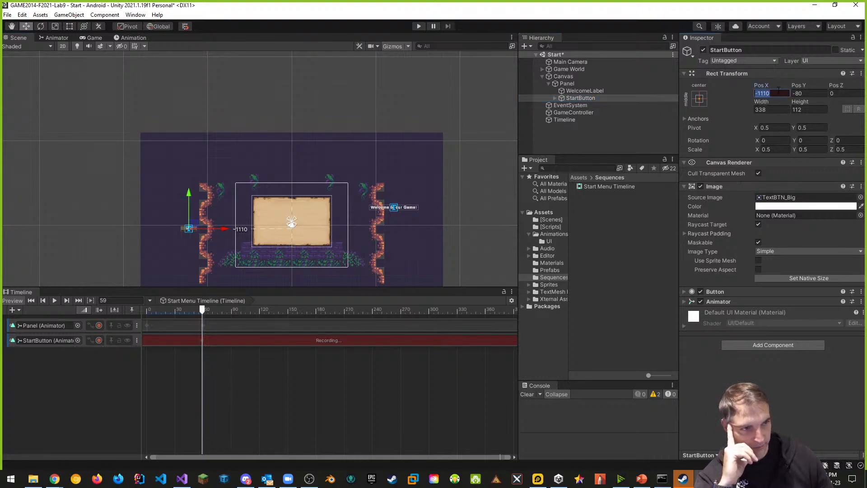
text(-100)
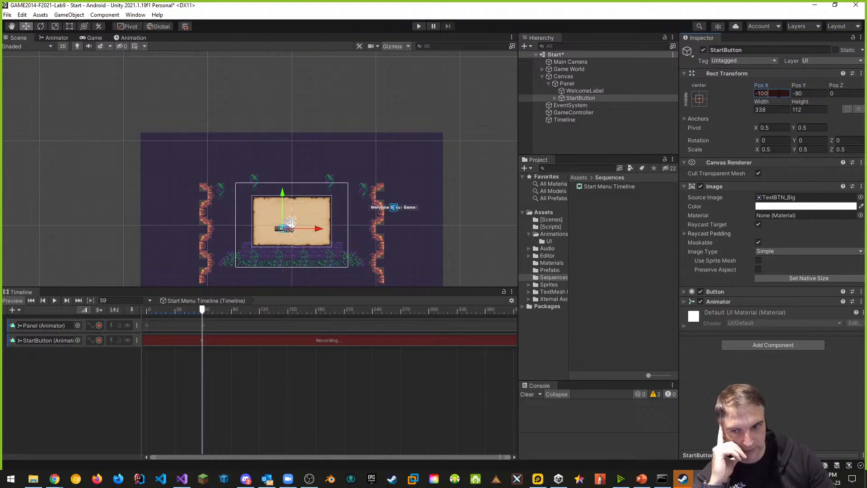
key(BackSpace)
key(BackSpace)
key(BackSpace)
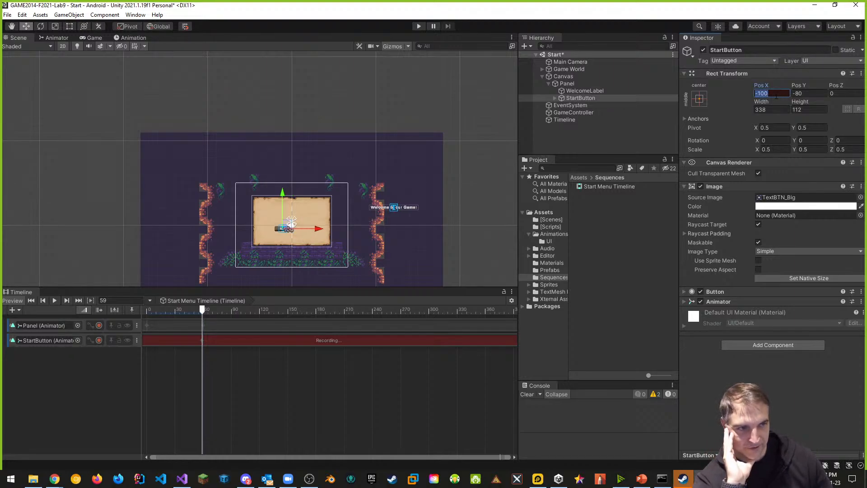
text(1100)
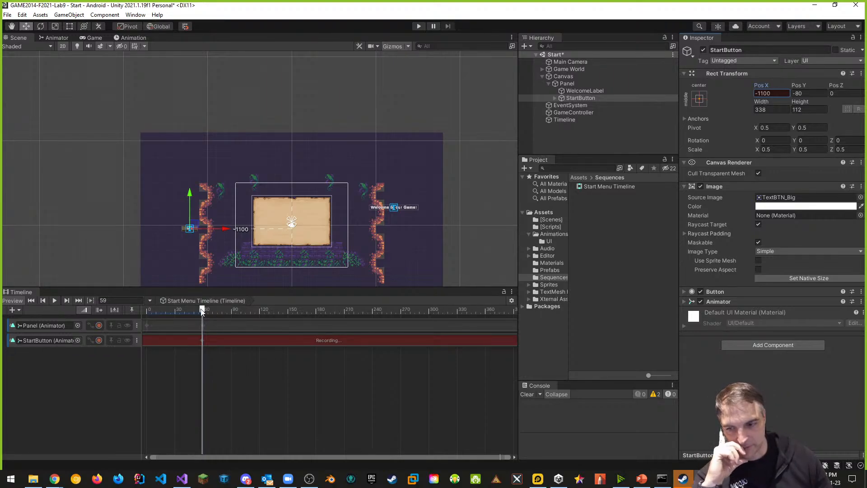
- Key the StartButton's Pos X at 0 on frame 90, and stop recording on its track
drag(201, 311, 232, 312)
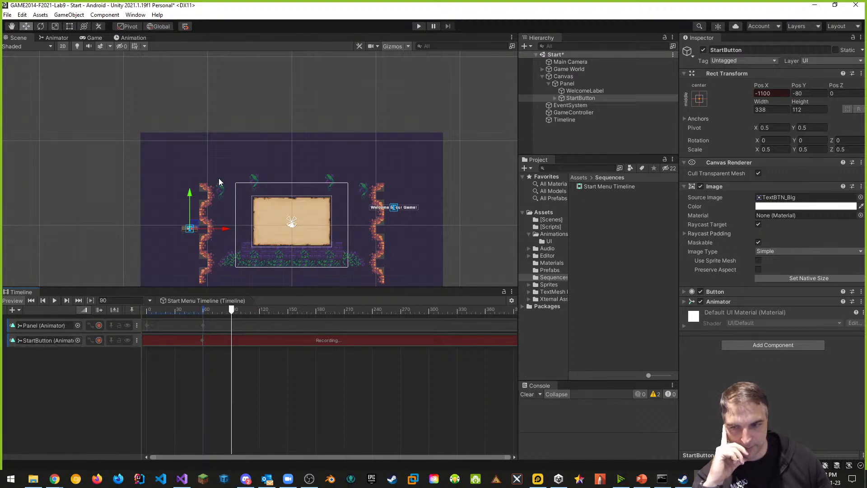
drag(224, 230, 341, 230)
click(770, 93)
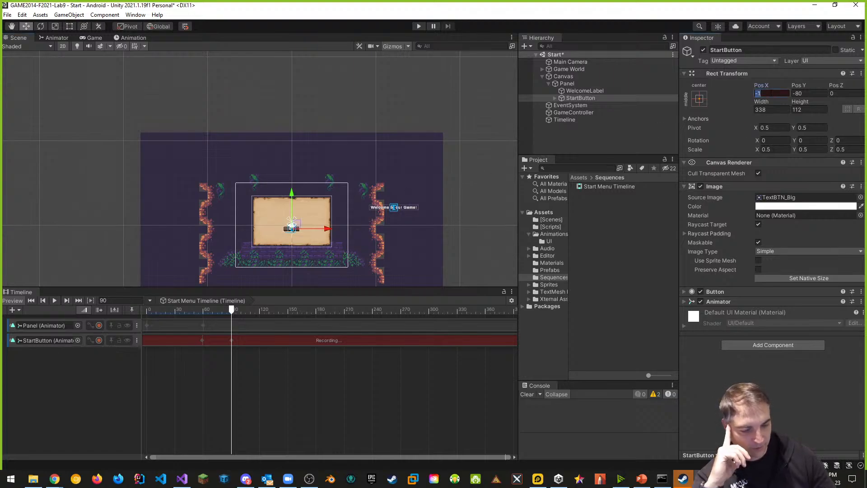
text(0)
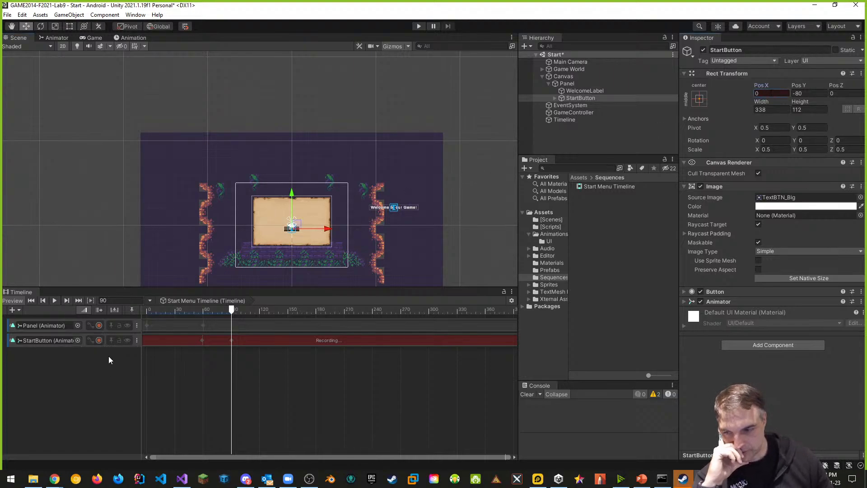
click(99, 340)
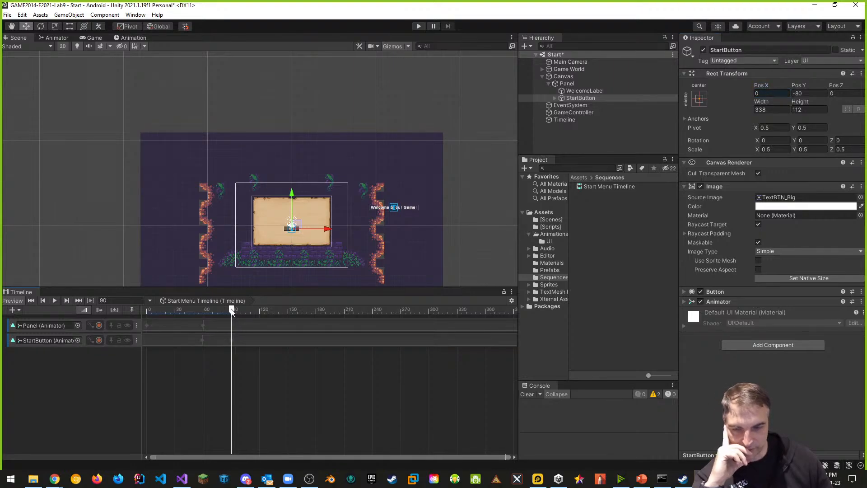
- With the playhead at frame 70, add an Animation Track for the WelcomeLabel and start recording on it
drag(231, 309, 212, 310)
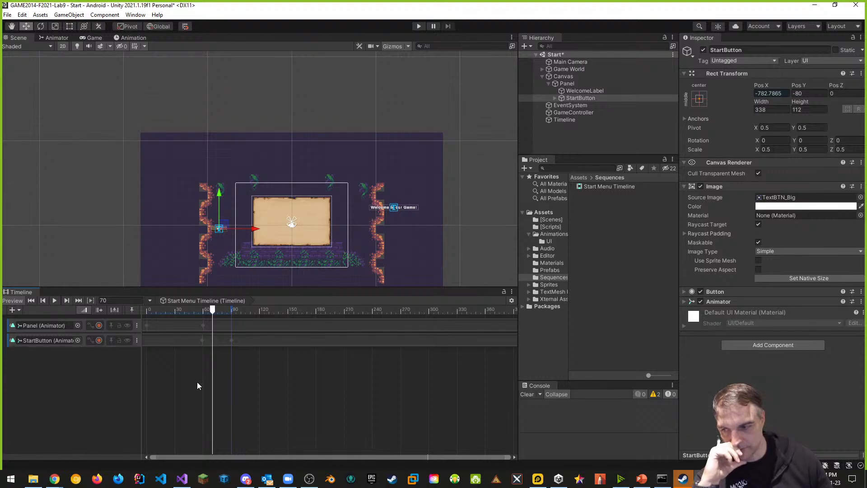
drag(578, 91, 54, 367)
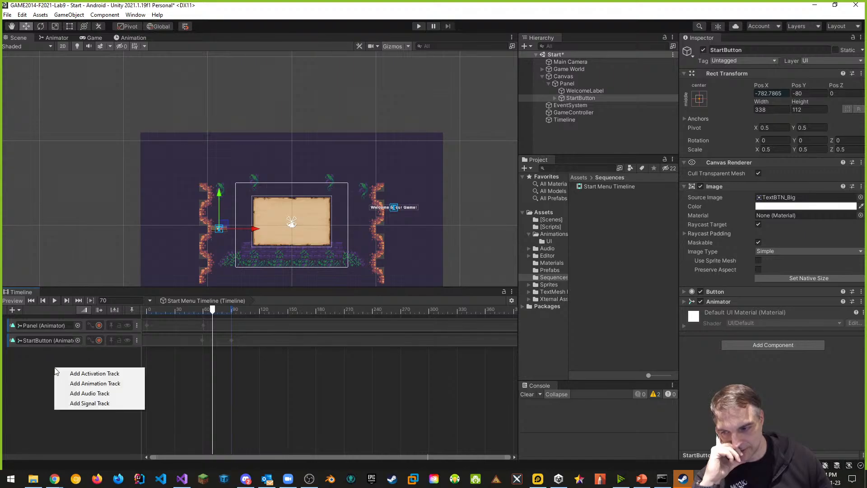
click(101, 384)
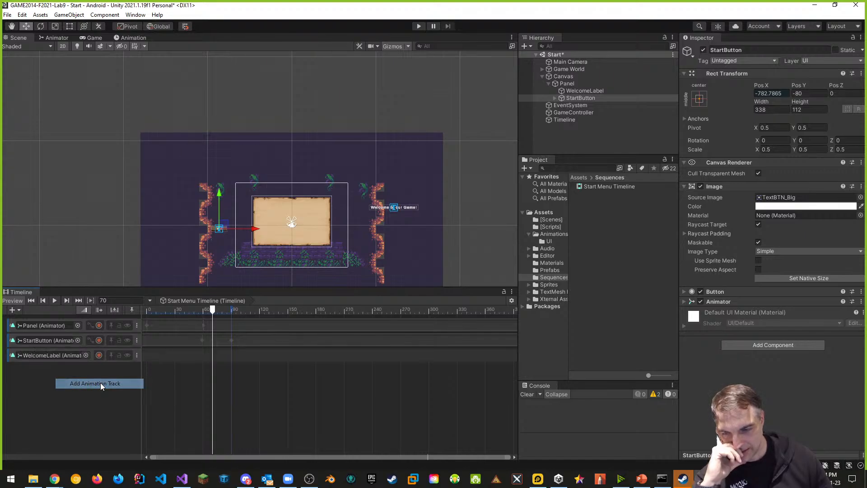
click(98, 355)
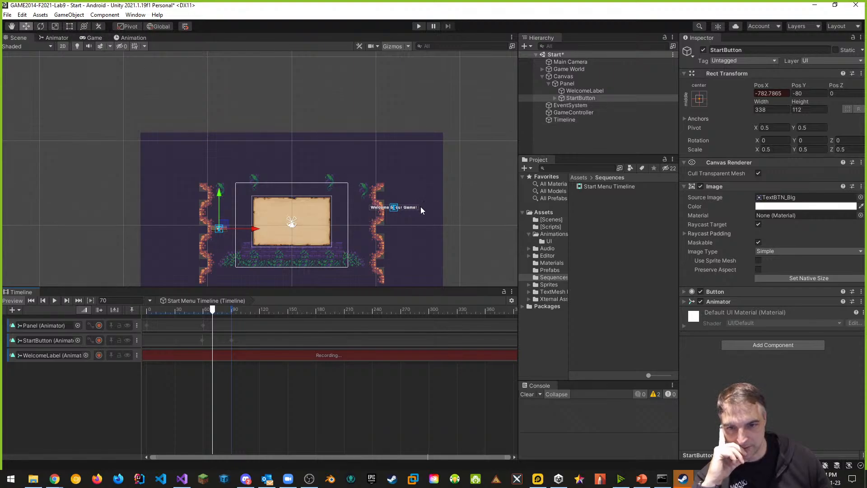
- Key the WelcomeLabel's Pos X at 1100 on frame 70 of its track
click(583, 91)
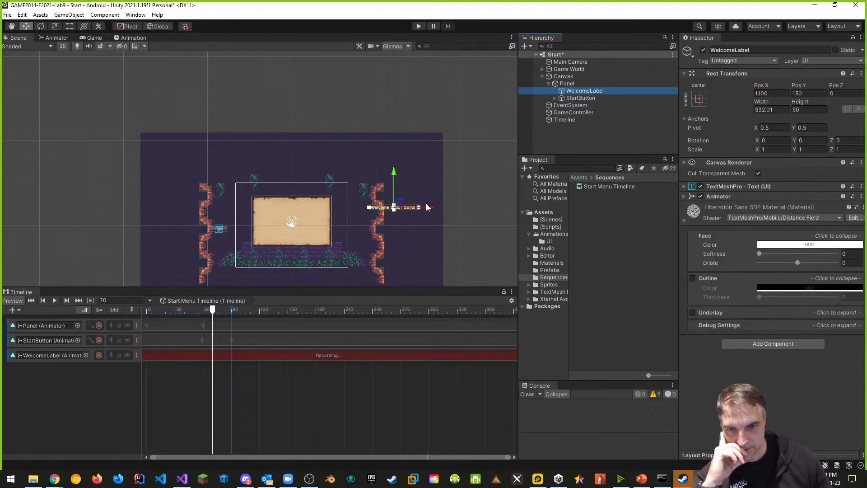
drag(428, 207, 428, 207)
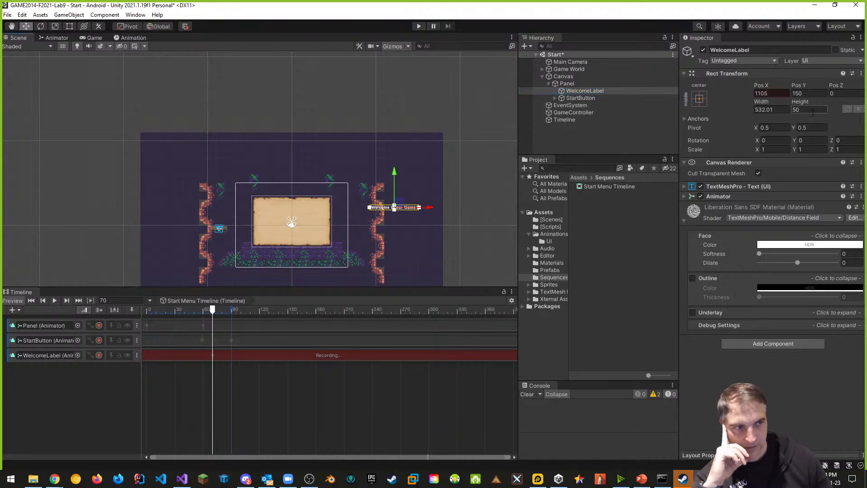
double_click(777, 94)
text(100)
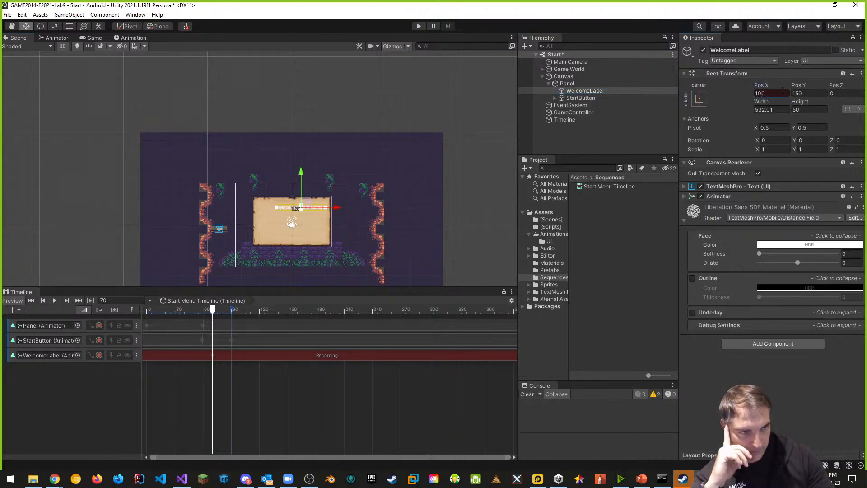
key(BackSpace)
key(BackSpace)
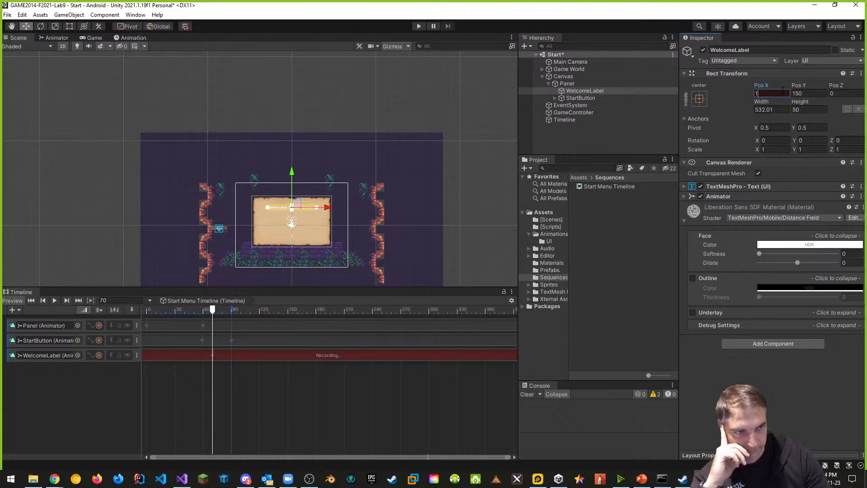
text(100)
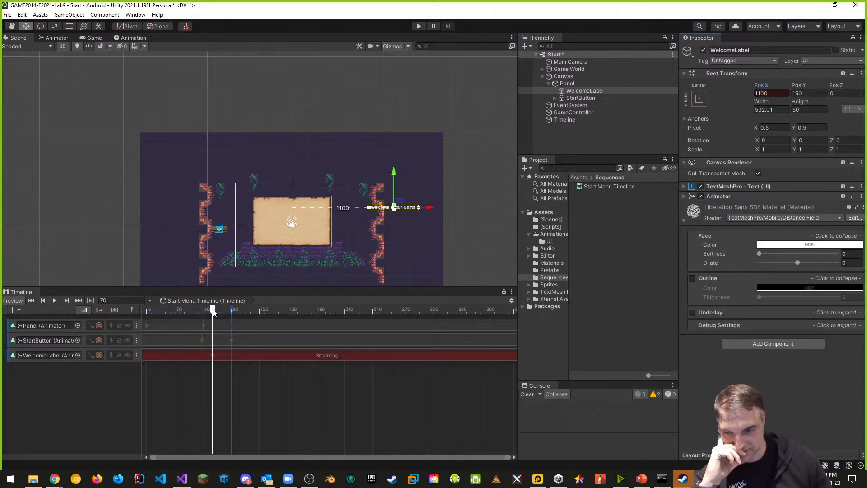
- Key the WelcomeLabel's Pos X at 0 on frame 100, and stop recording on its track
drag(215, 310, 241, 312)
drag(430, 212, 330, 210)
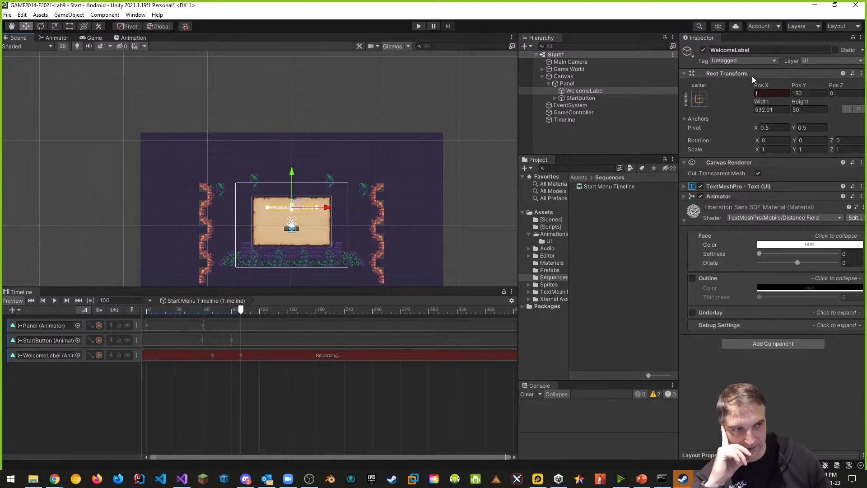
click(759, 93)
text(0)
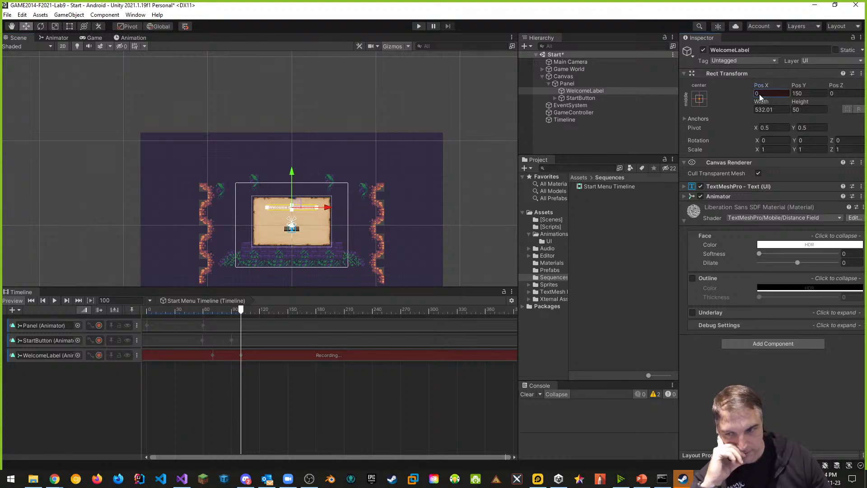
click(99, 355)
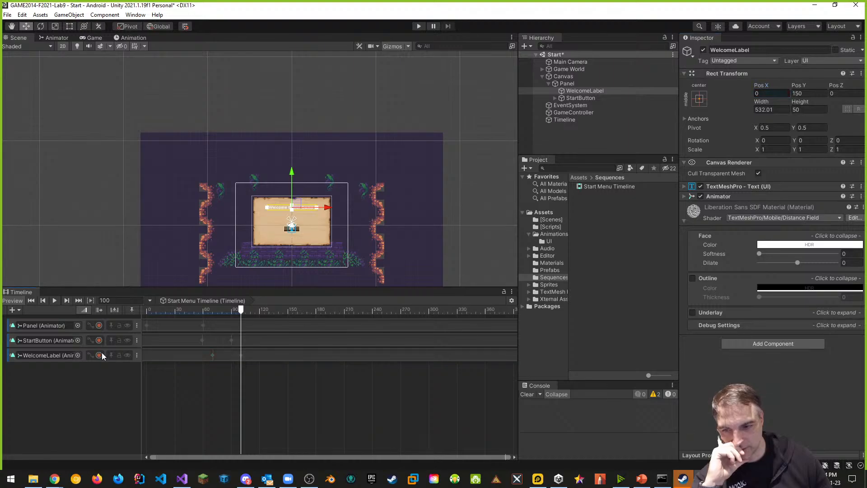
- Return the playhead to frame 0 and add a track group named Menu Animations to the Start Menu Timeline
drag(240, 310, 133, 320)
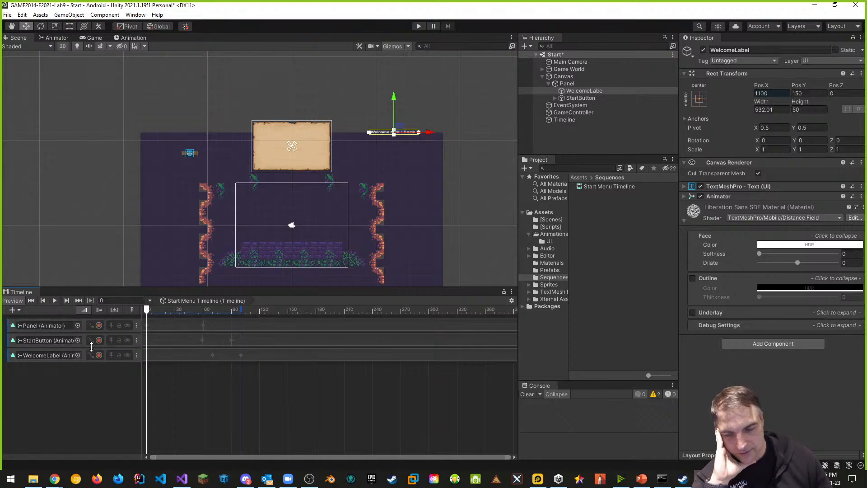
click(19, 310)
click(37, 321)
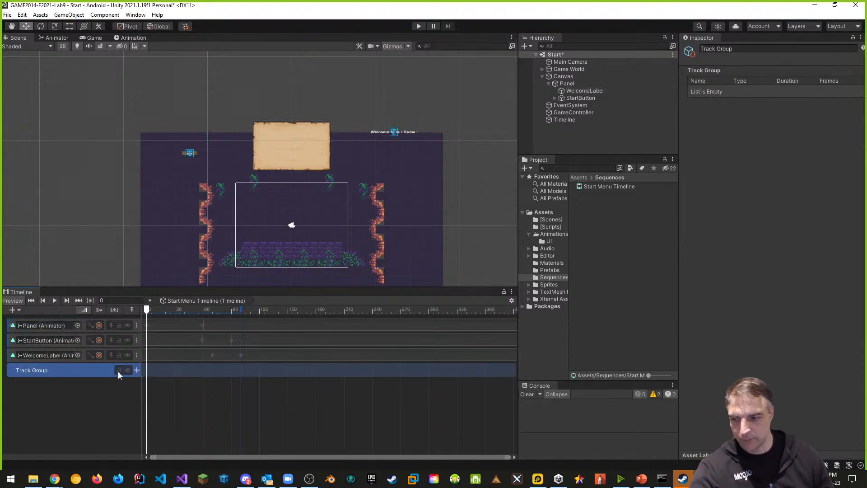
double_click(51, 369)
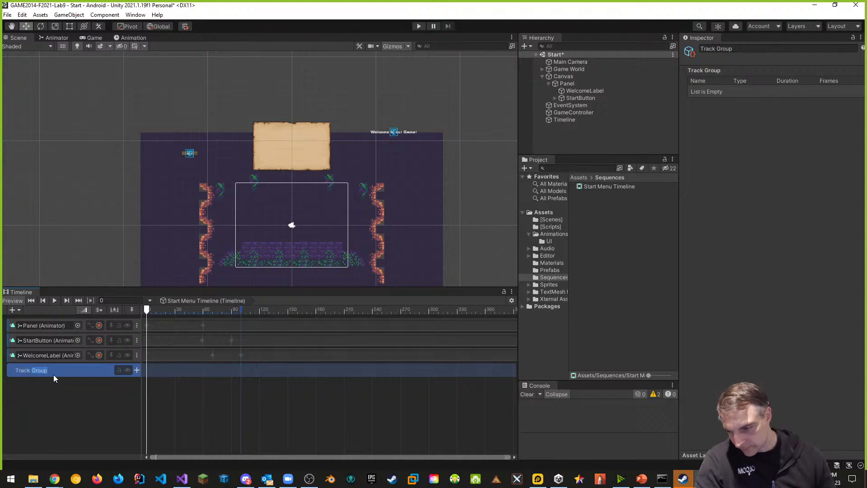
double_click(47, 370)
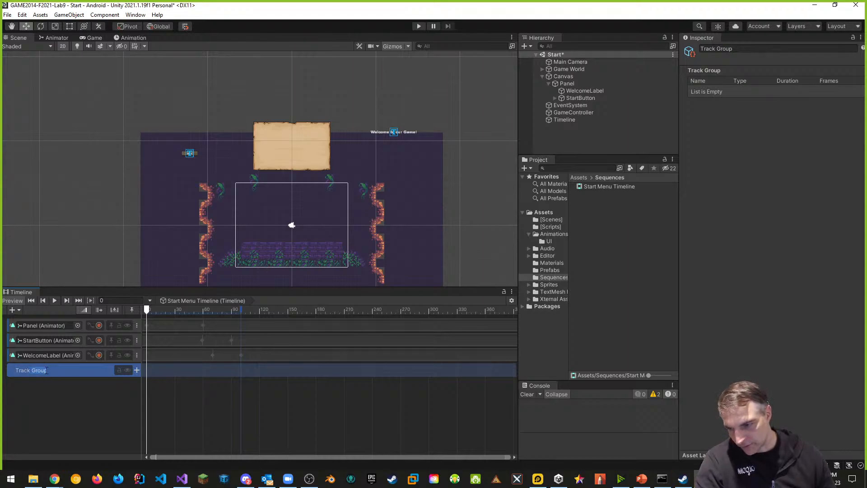
key(BackSpace)
key(BackSpace)
key(BackSpace)
key(BackSpace)
key(BackSpace)
key(BackSpace)
key(BackSpace)
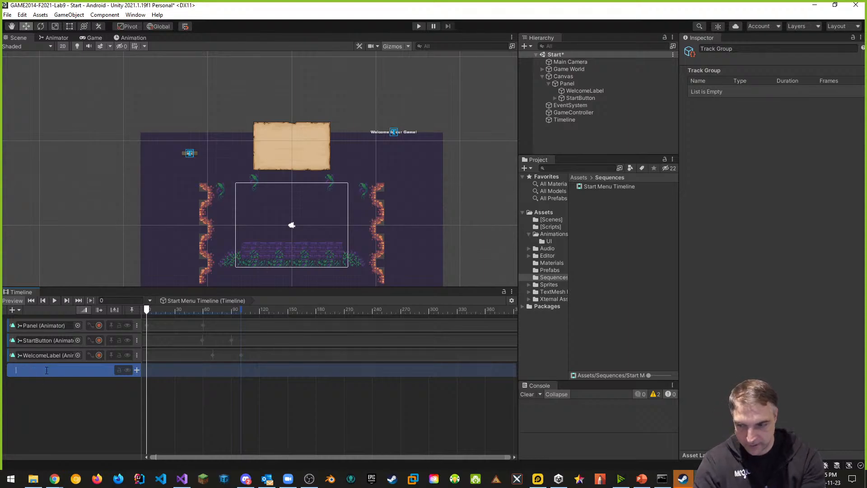
text(Men)
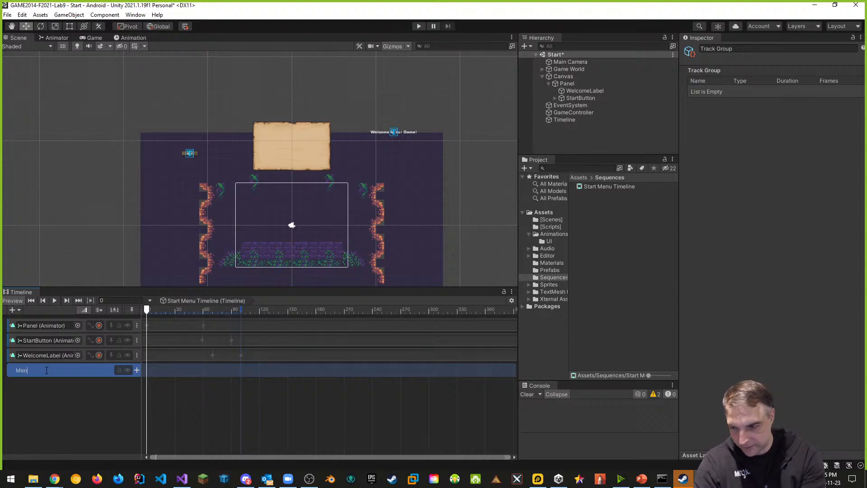
text(u Animations)
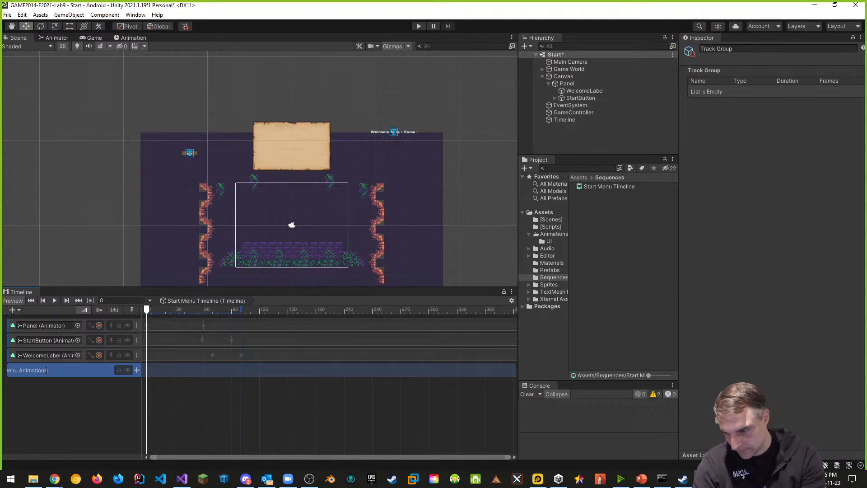
key(Return)
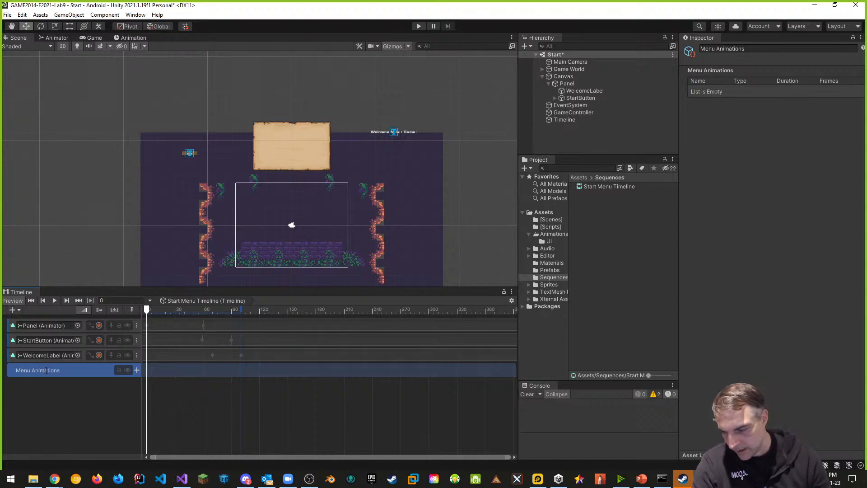
- Move the Panel, StartButton and WelcomeLabel animation tracks into the Menu Animations group
click(11, 319)
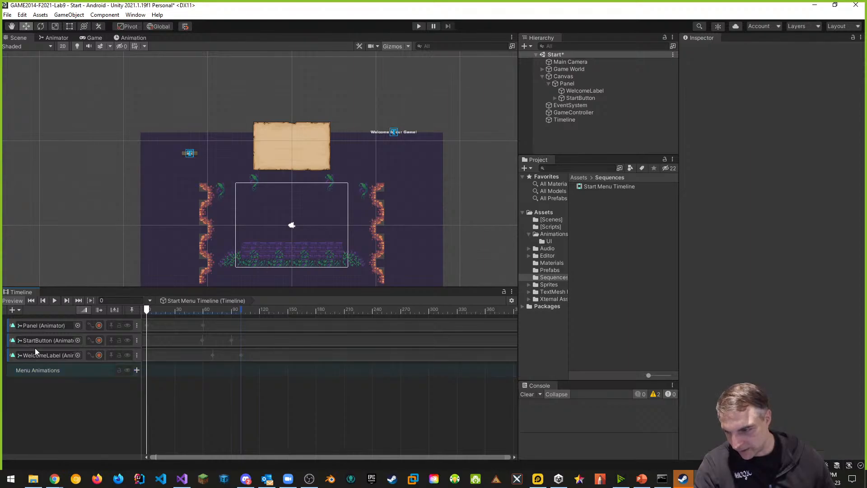
drag(12, 326, 35, 369)
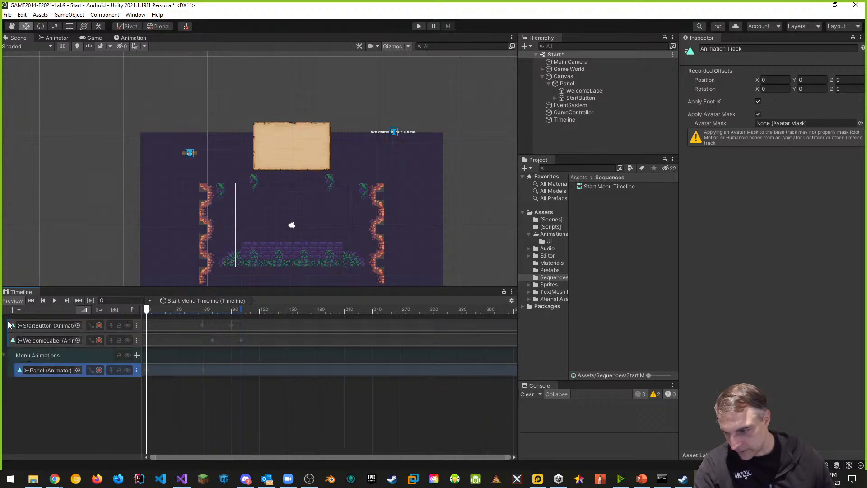
drag(12, 326, 23, 377)
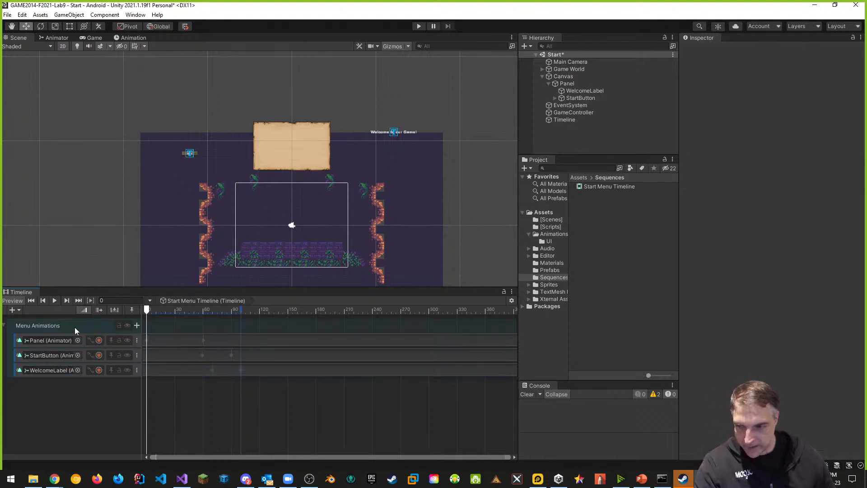
- Collapse and re-expand the Menu Animations group, and play-test the Start scene to check the menu entrance
click(4, 327)
click(4, 327)
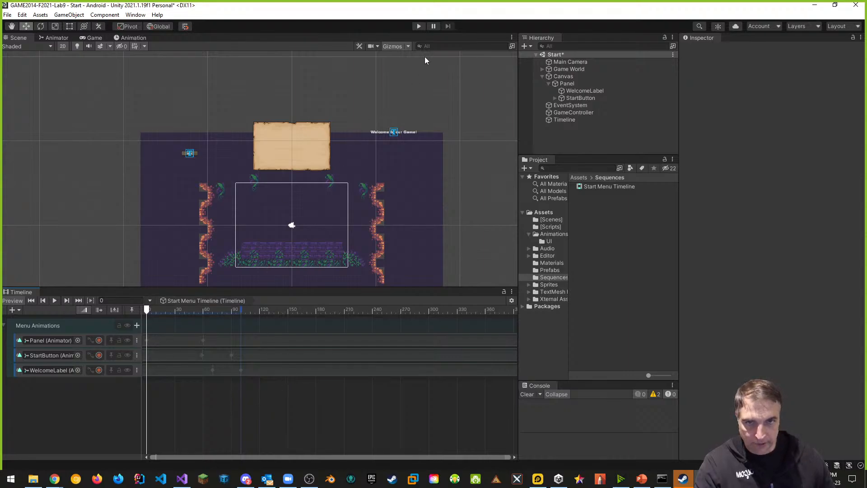
click(418, 27)
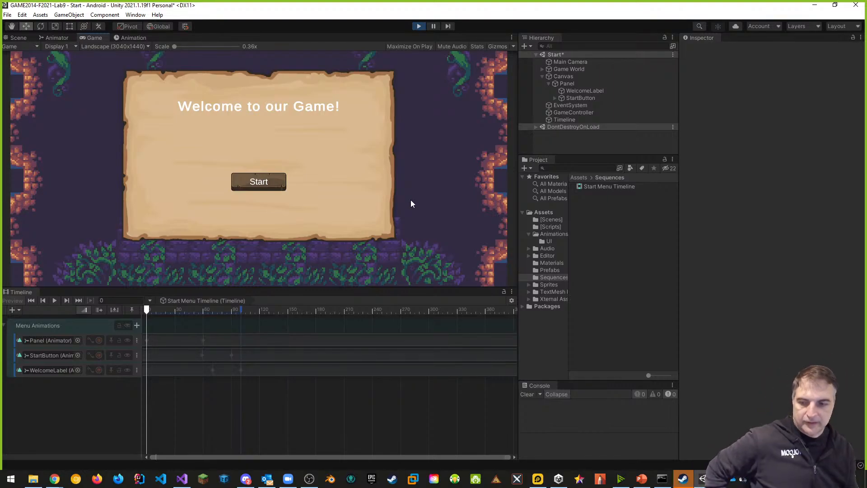
click(419, 26)
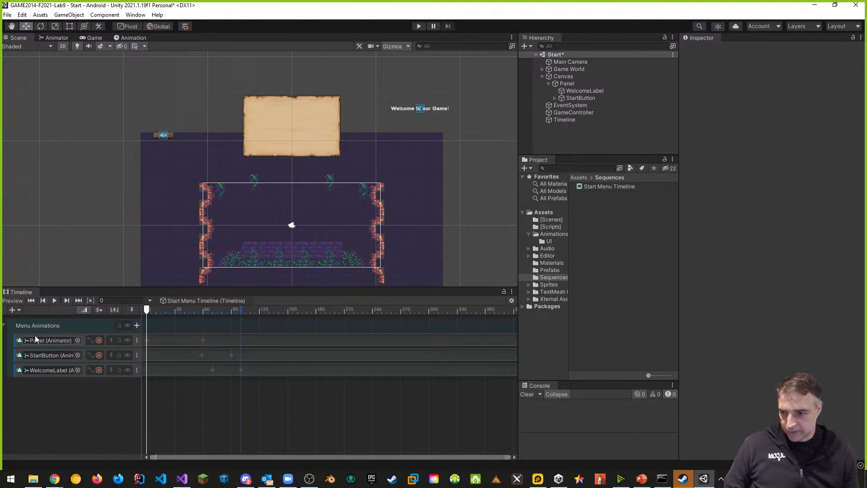
- Add a second track group named Audio Tracks and create an Audio Track inside it
click(12, 310)
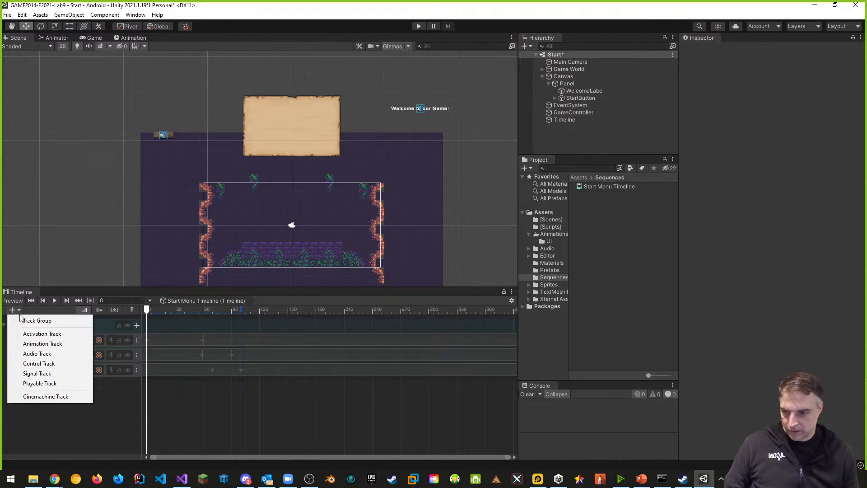
click(37, 321)
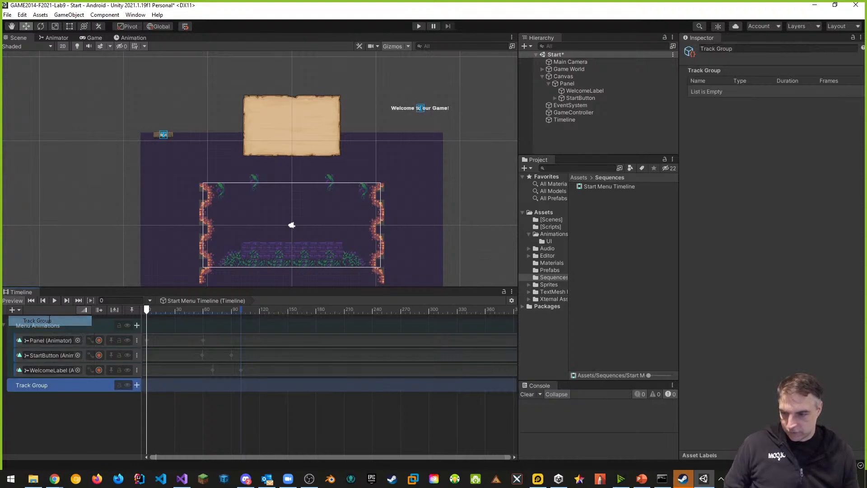
double_click(51, 385)
text(A)
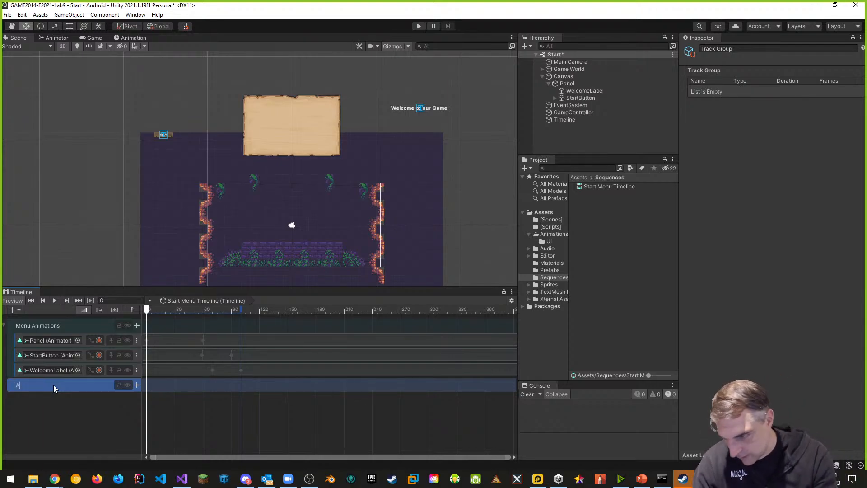
text(udio Tracks)
key(Return)
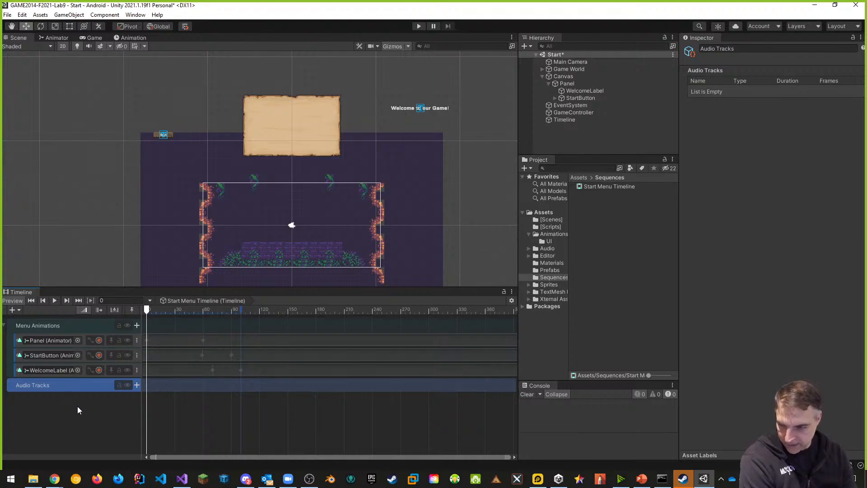
click(137, 384)
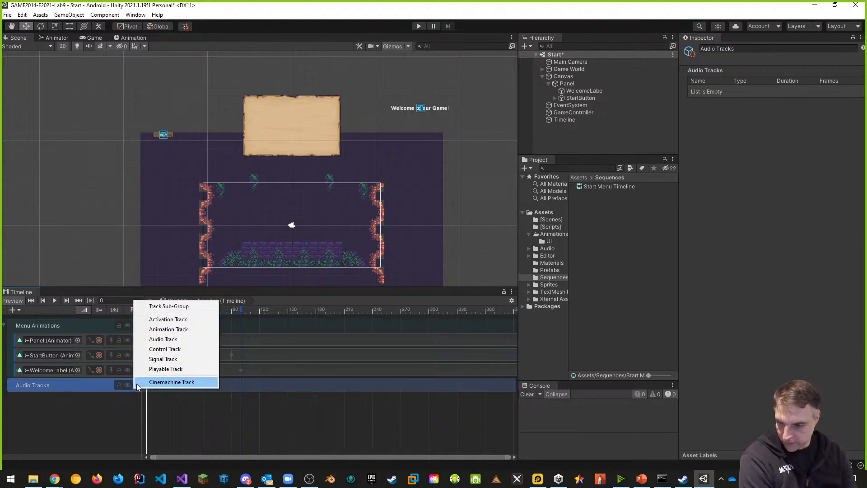
click(164, 339)
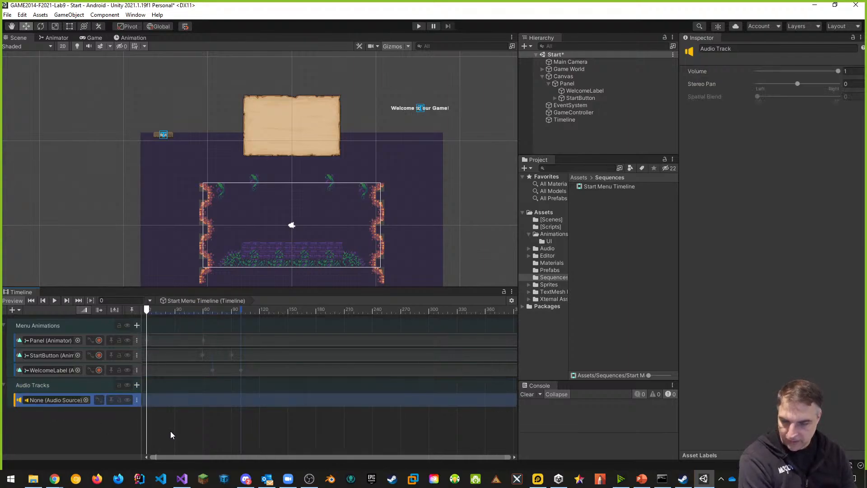
- Turn off Play On Awake on the GameController's Audio Source, and inspect the Menu Music and Level 1 Music clips
click(572, 112)
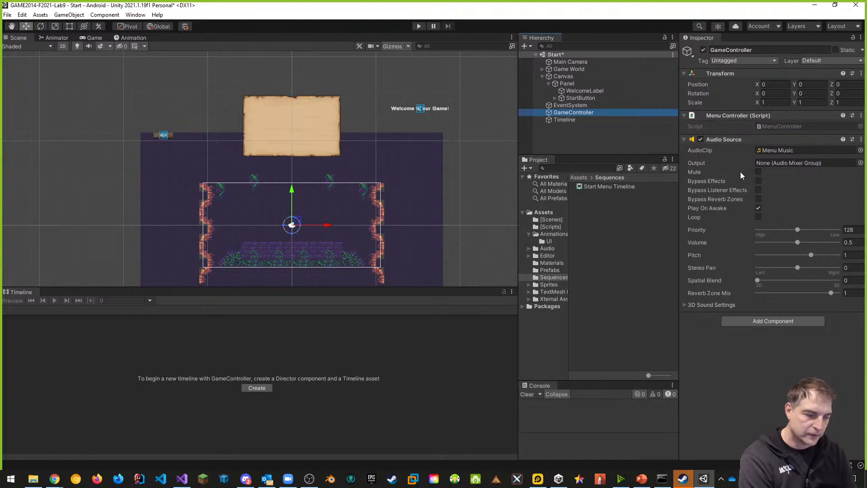
click(758, 209)
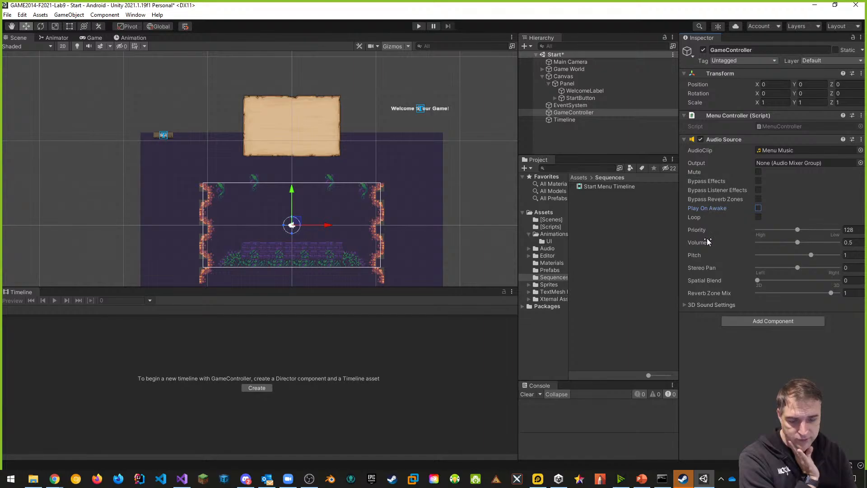
click(547, 248)
double_click(597, 194)
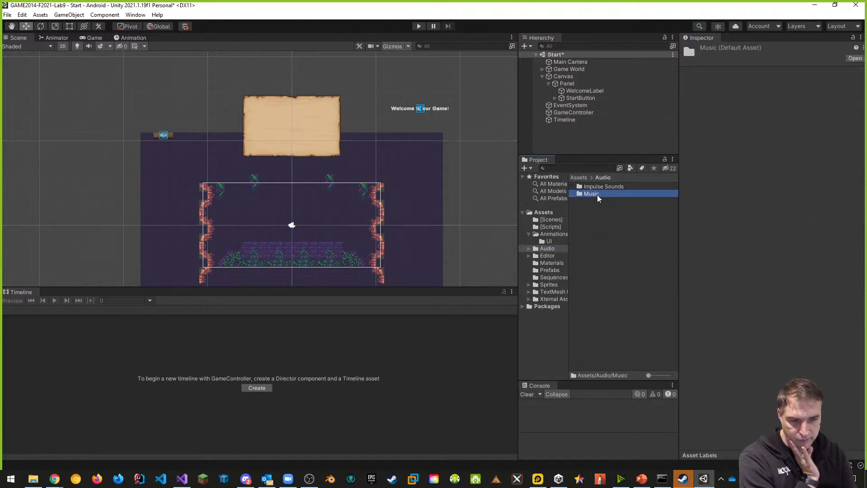
click(603, 193)
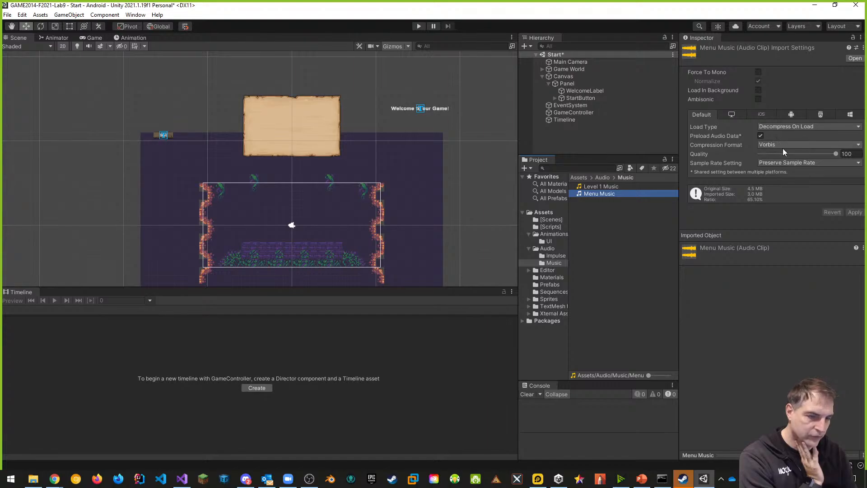
click(605, 186)
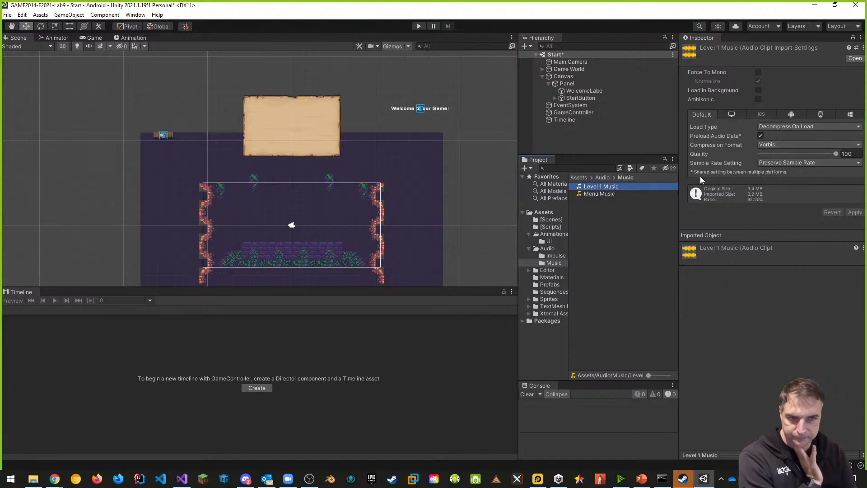
- Assign the GameController as the audio source of the Start Menu Timeline's Audio Track
click(569, 120)
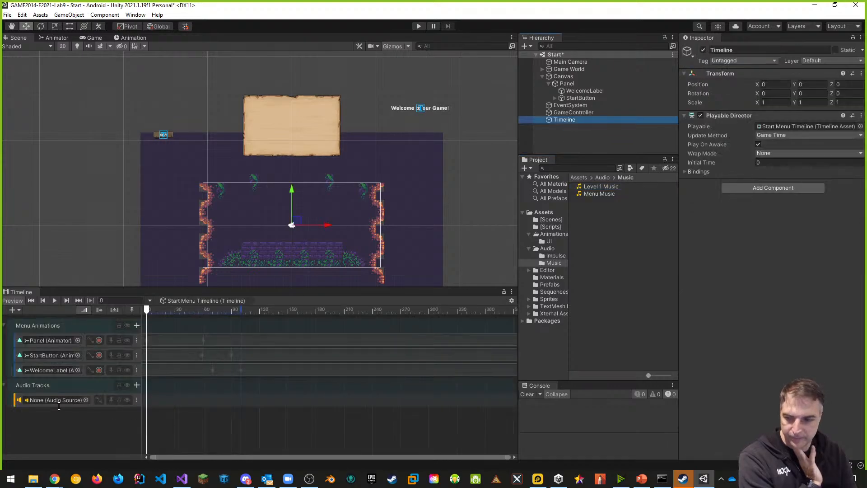
click(580, 112)
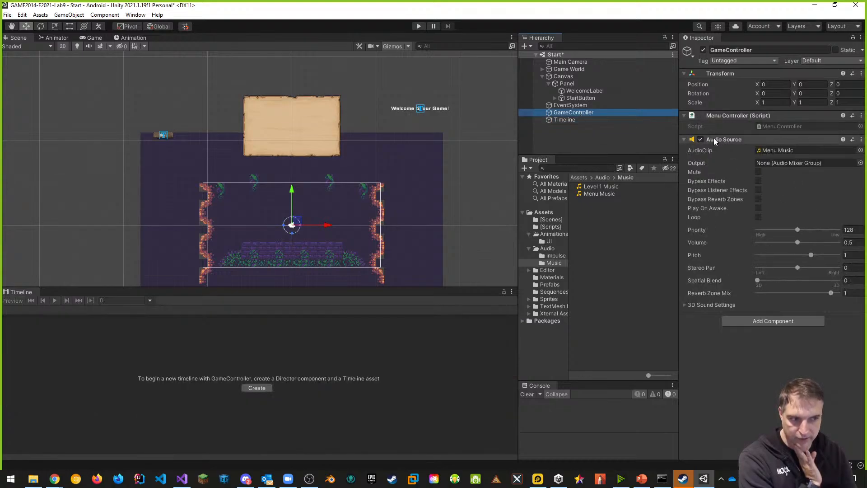
click(565, 120)
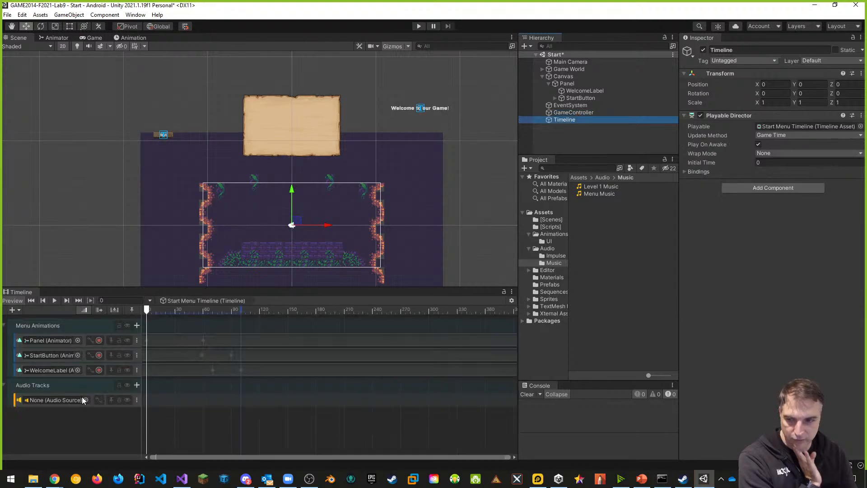
drag(579, 112, 52, 398)
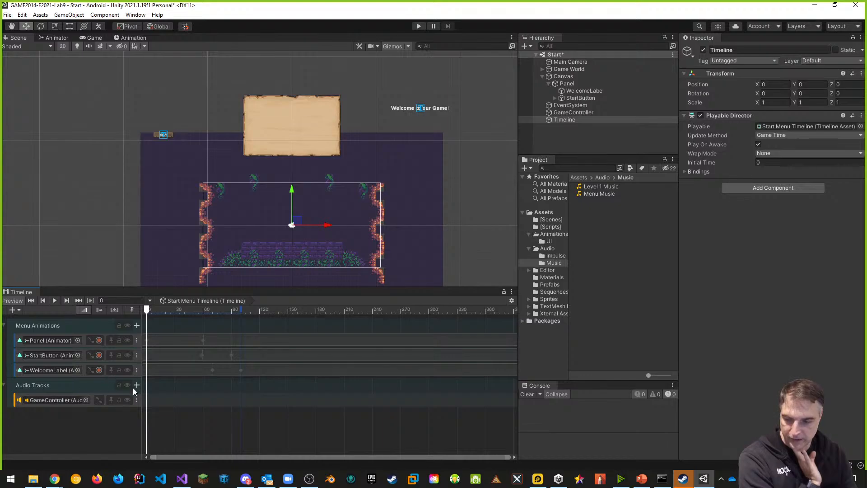
- Add the Menu Music audio clip near the start of the GameController audio track
right_click(154, 398)
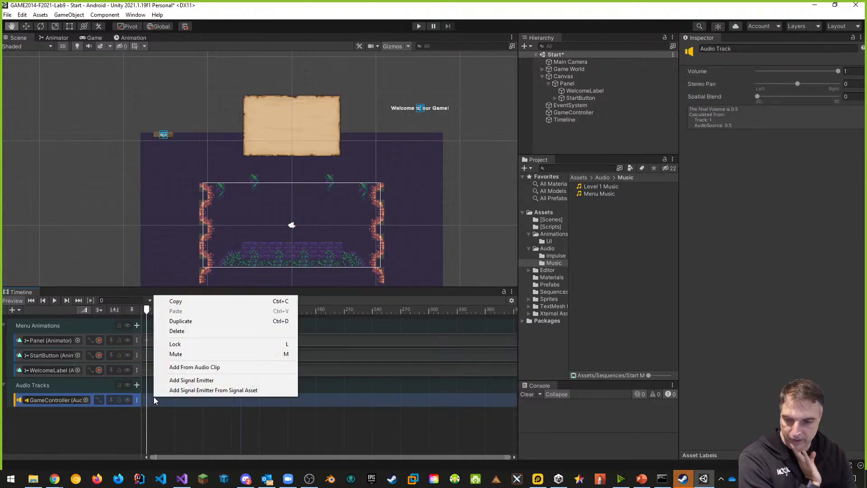
click(195, 367)
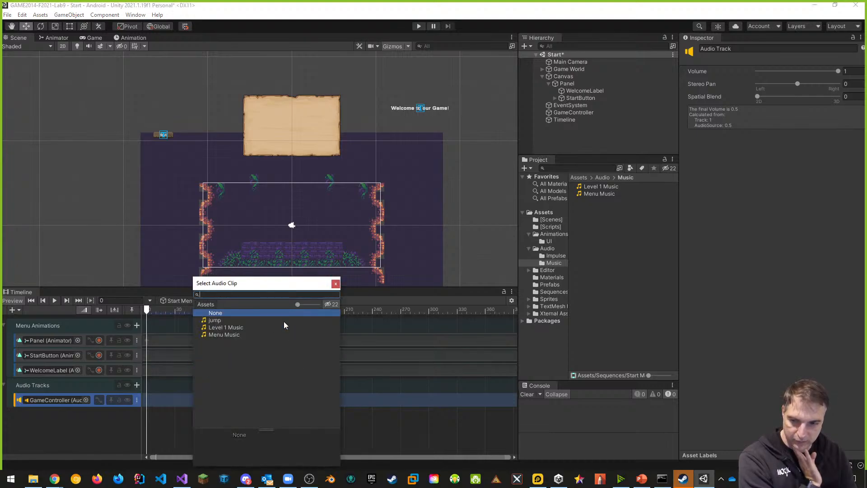
click(228, 334)
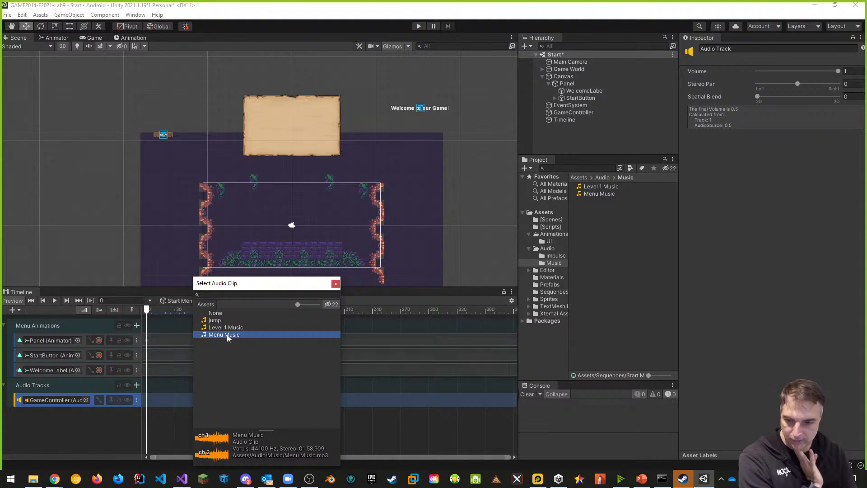
double_click(228, 335)
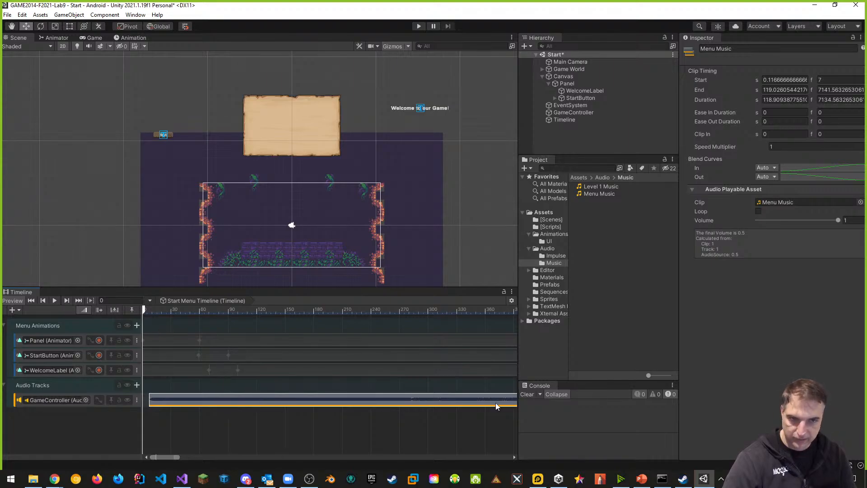
- Review the GameController's Audio Source, reselect the Timeline object and play-test the scene with the music track
click(567, 113)
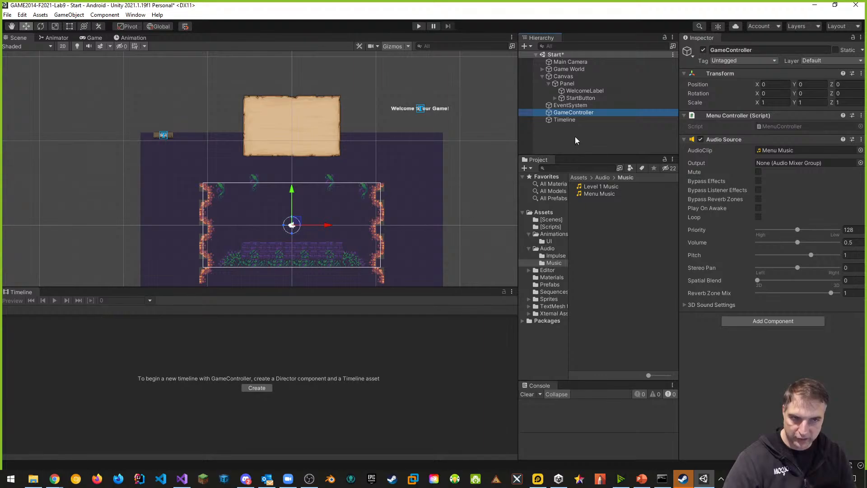
click(566, 120)
click(419, 26)
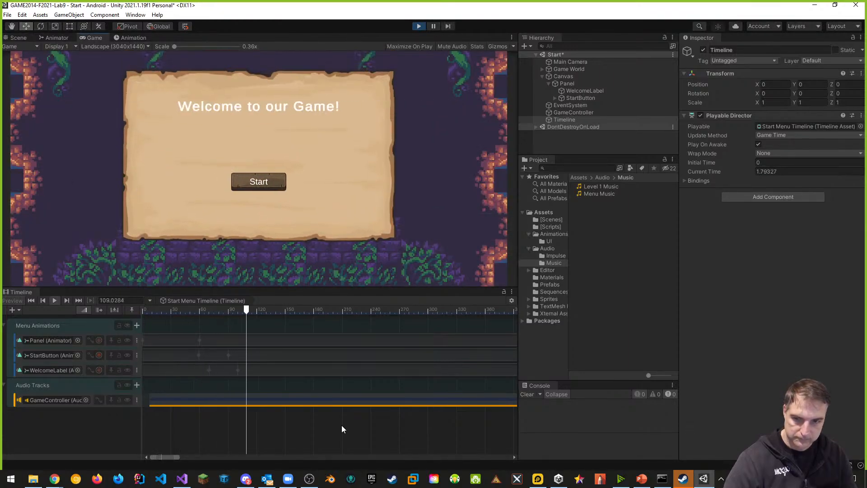
- Move the Menu Music clip so it starts at frame 60 on the GameController track, and play-test the scene
click(419, 26)
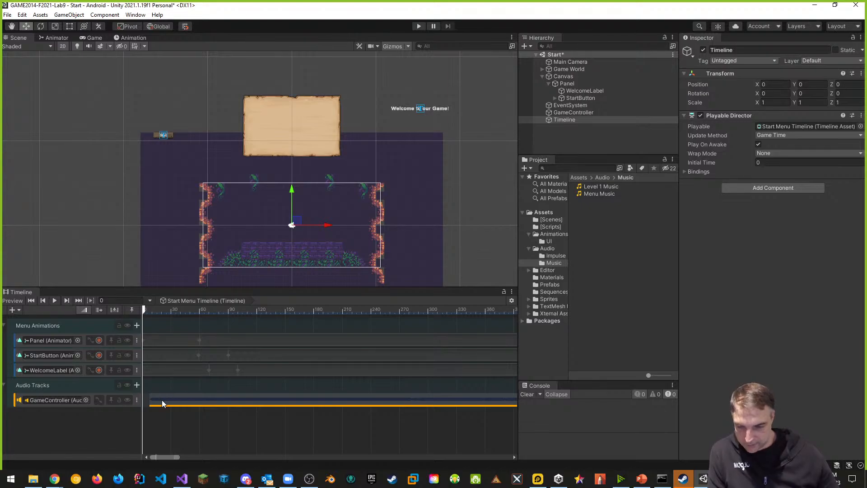
drag(155, 405, 210, 404)
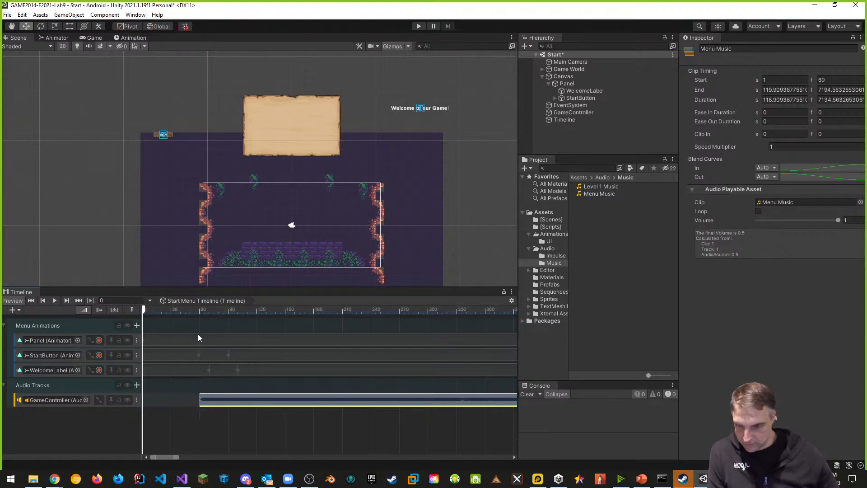
click(419, 26)
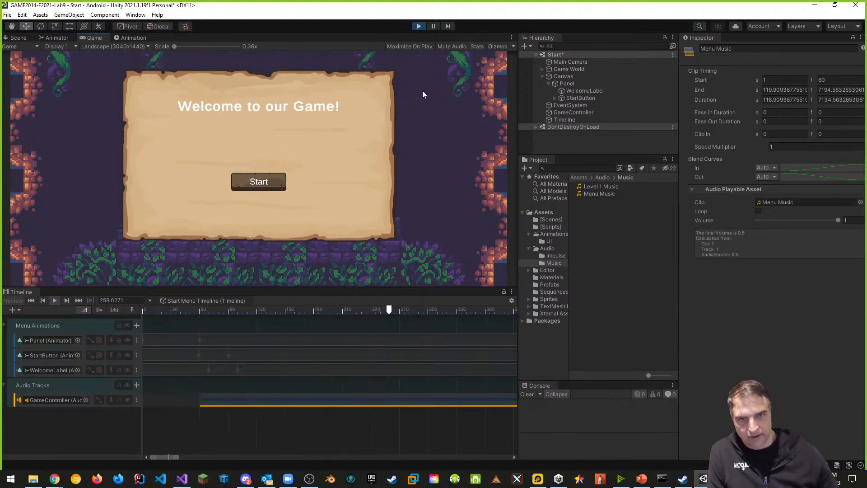
click(418, 26)
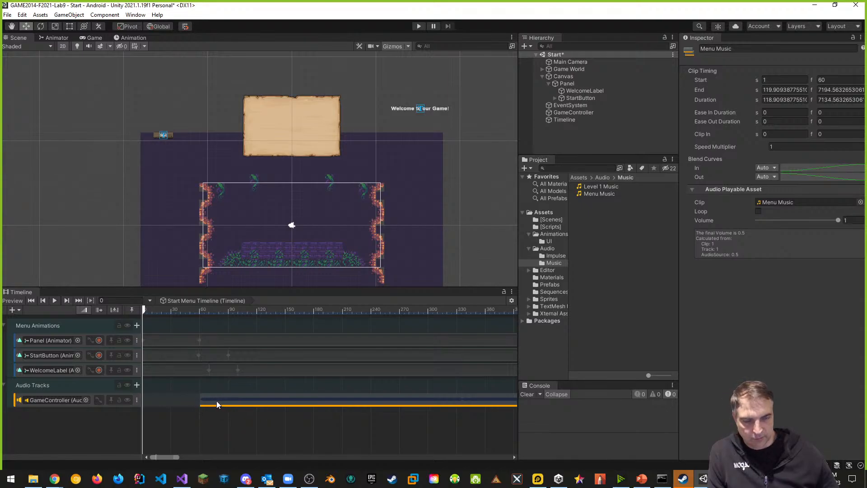
- Set the Menu Music clip's Ease In Duration to 10 frames and play-test the scene
click(212, 396)
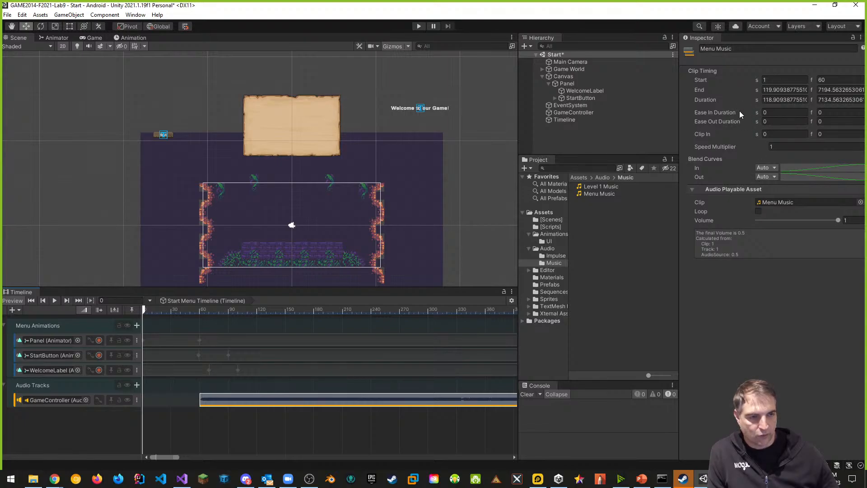
click(836, 112)
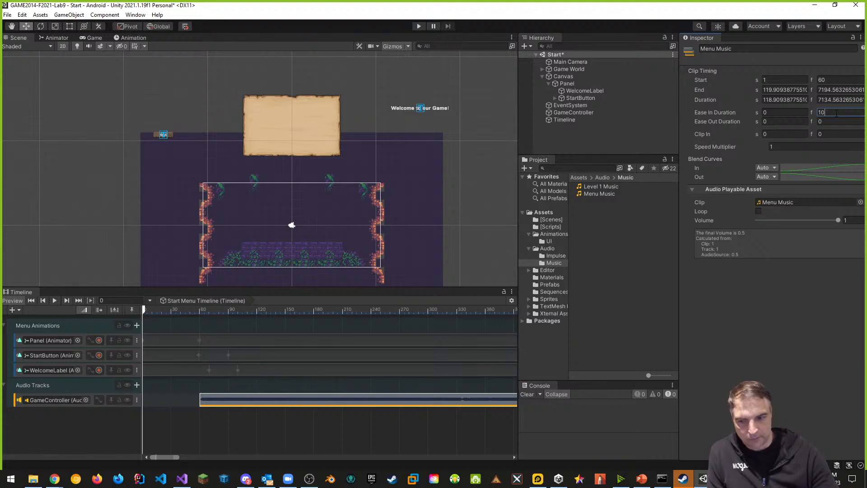
key(Return)
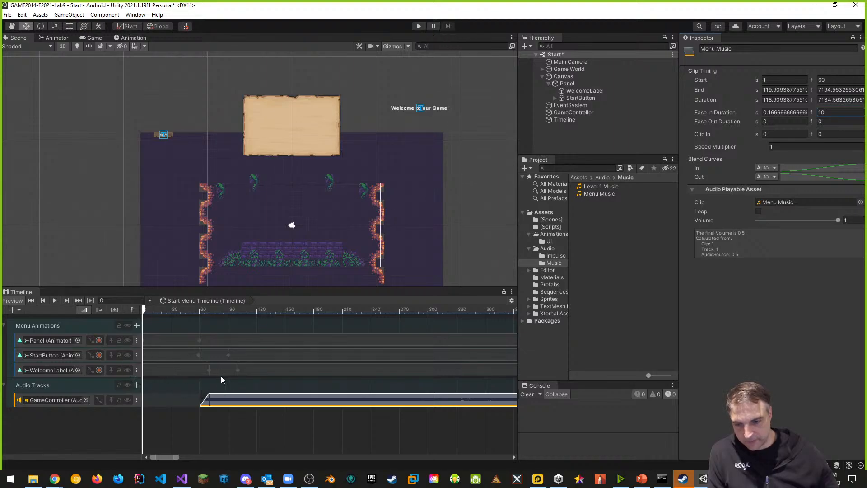
click(418, 25)
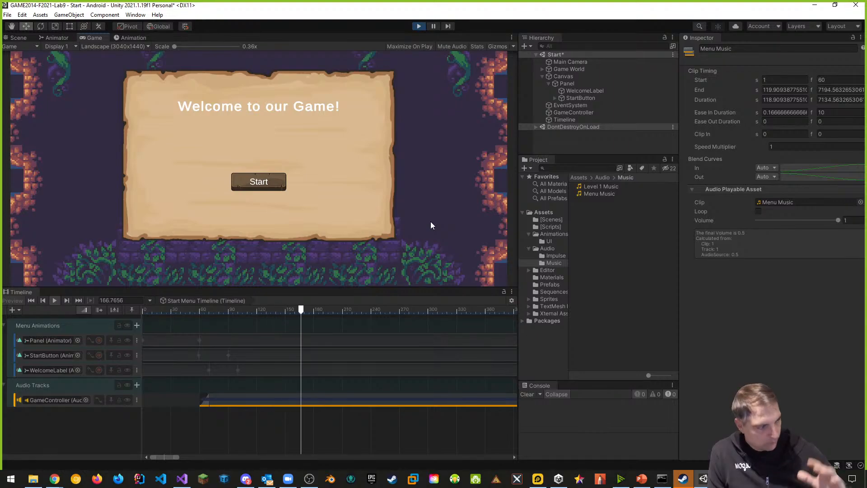
click(419, 26)
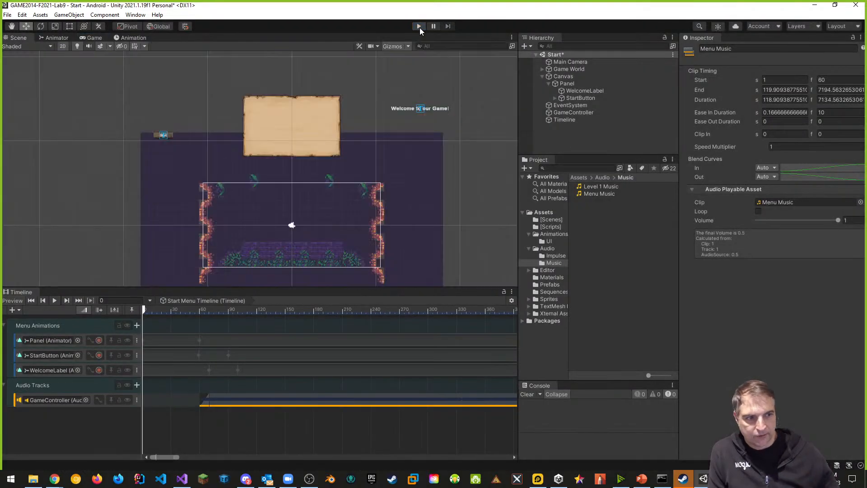
- Try to lengthen the Menu Music clip's Ease In Duration to 60 frames
click(835, 112)
text(60)
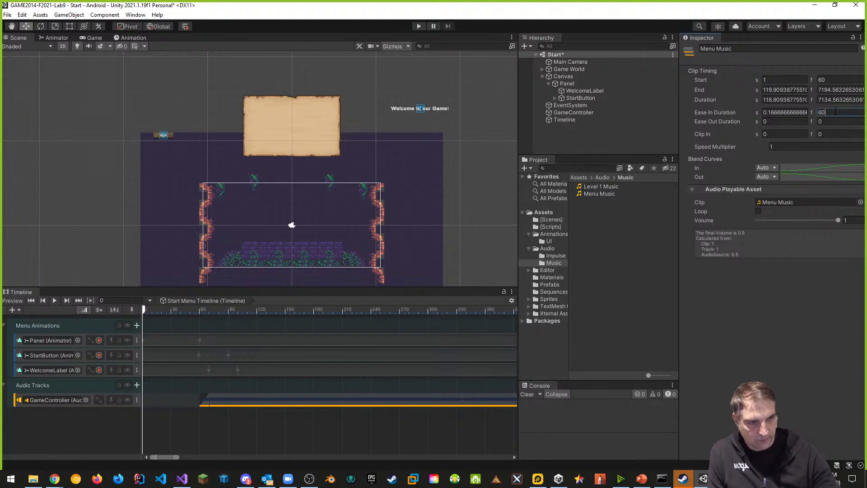
key(Return)
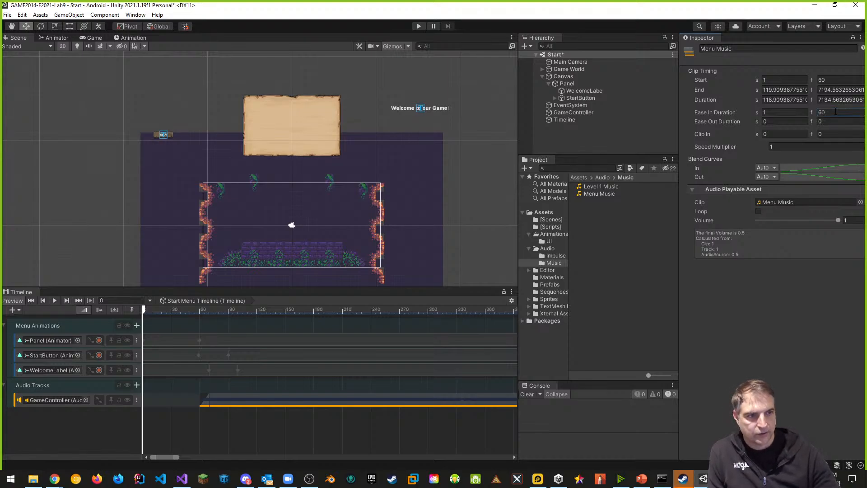
click(273, 429)
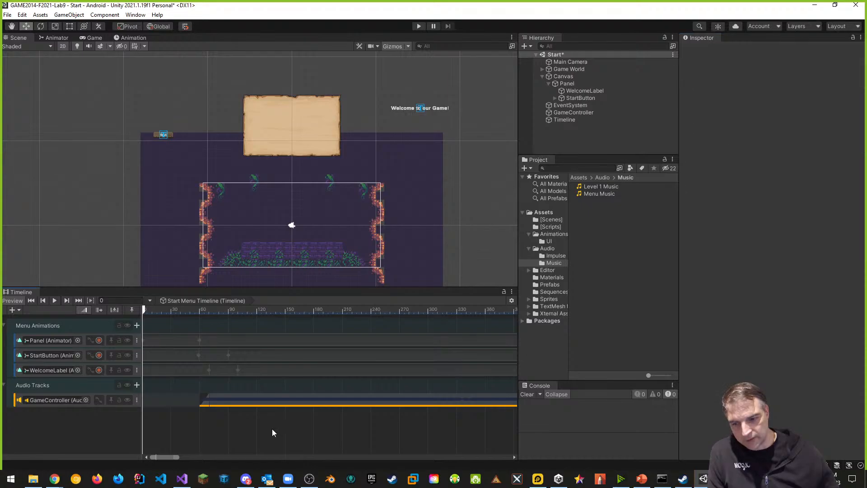
- Reselect the Menu Music clip, set its Ease In Duration to 60 frames and play-test the fade-in
click(313, 399)
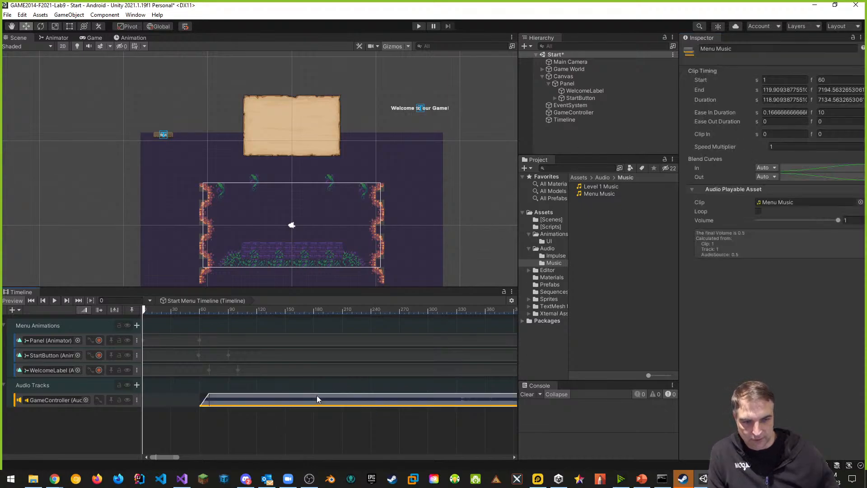
click(839, 111)
text(60)
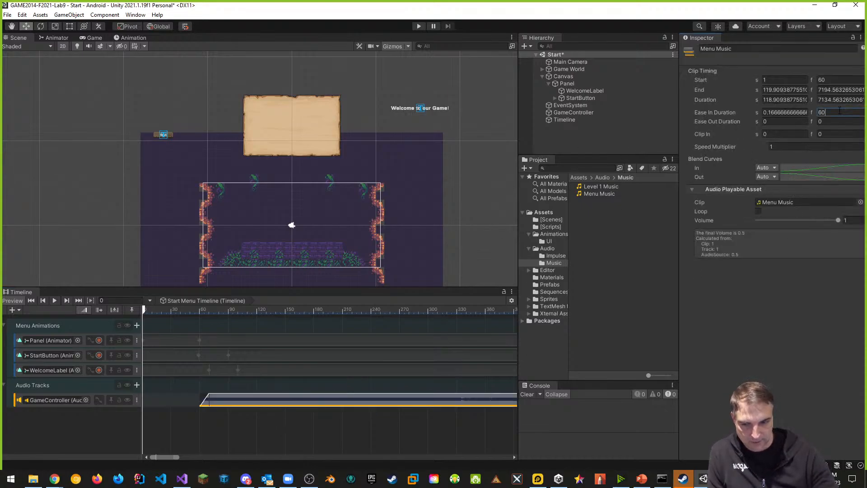
key(Return)
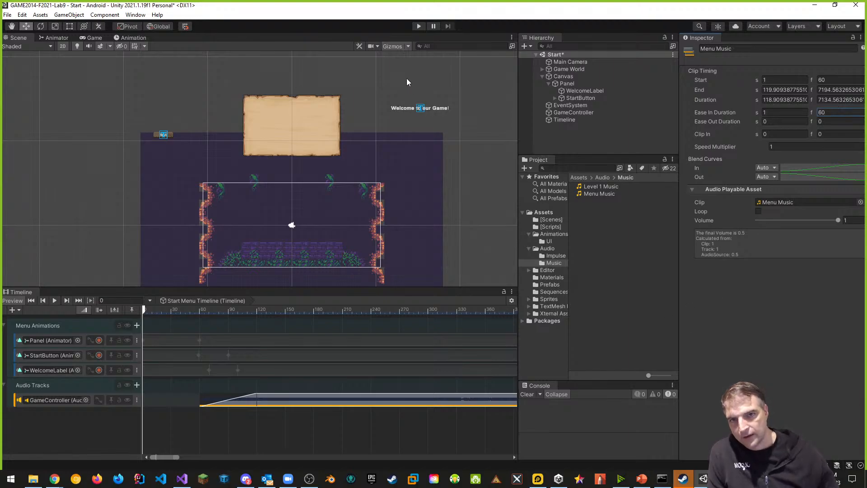
click(419, 25)
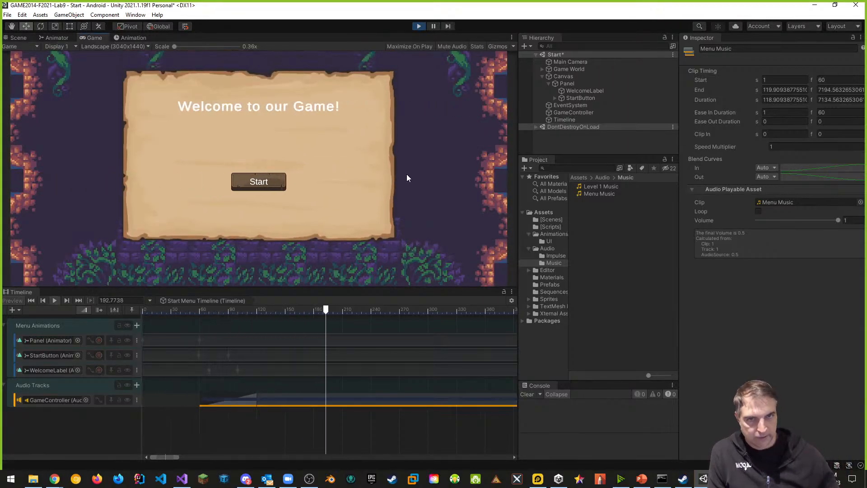
click(419, 26)
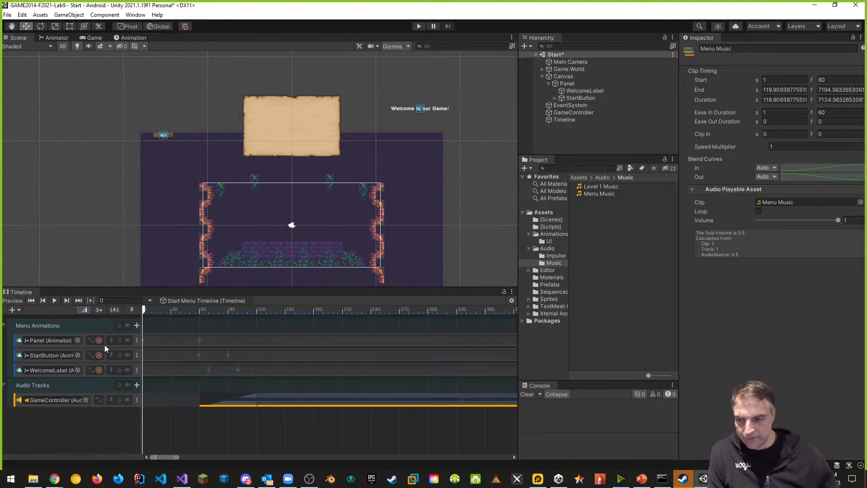
- Show the Panel track's Anchored Position.y curve and enlarge the Timeline and its curve area
click(88, 340)
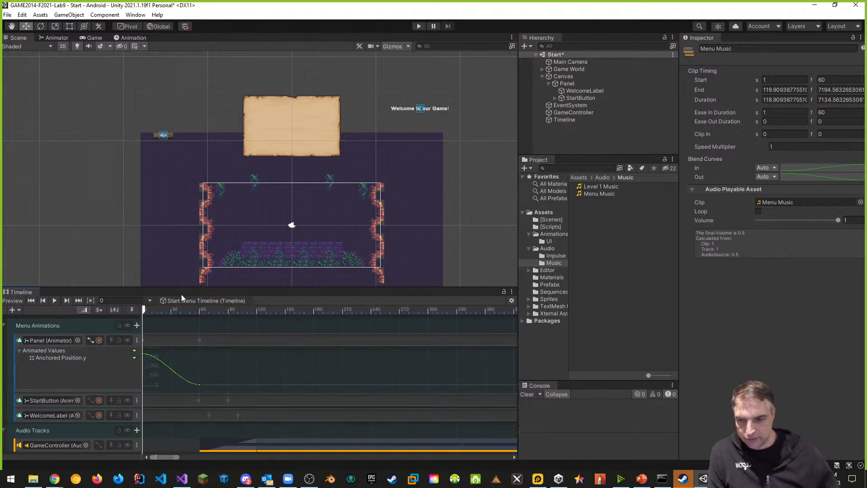
drag(182, 289, 204, 233)
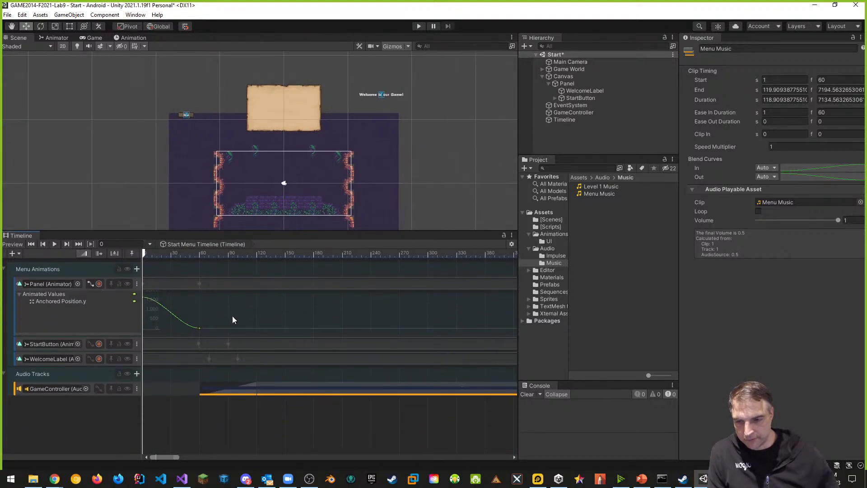
scroll(232, 315, up, 2)
scroll(232, 313, down, 3)
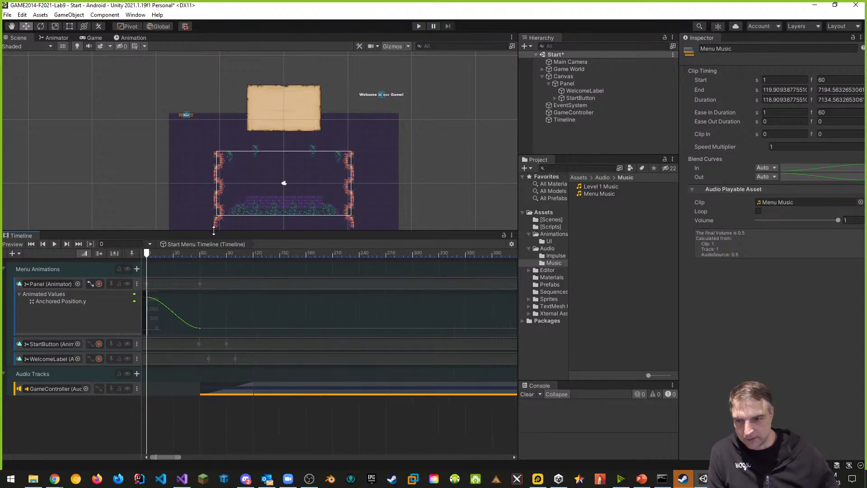
drag(214, 231, 216, 201)
drag(98, 305, 97, 334)
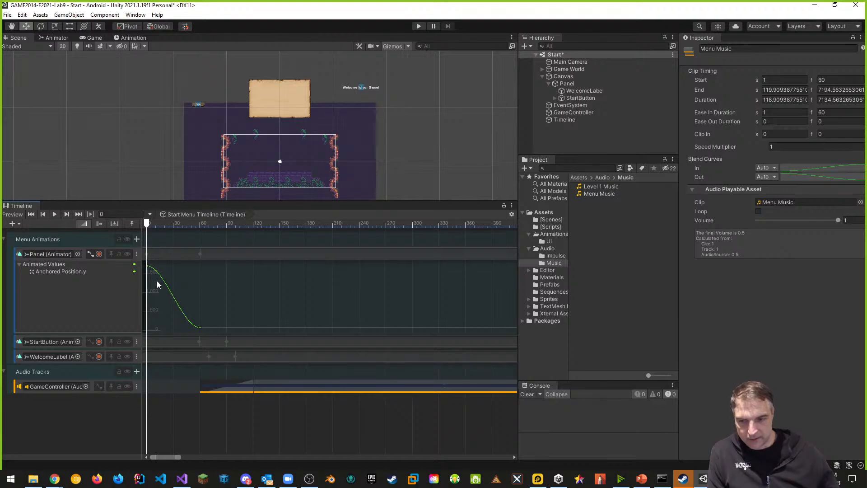
- Add a key at about frame 42 on the Panel's Anchored Position.y curve, lower it slightly past the end value, and play-test the overshoot
click(184, 318)
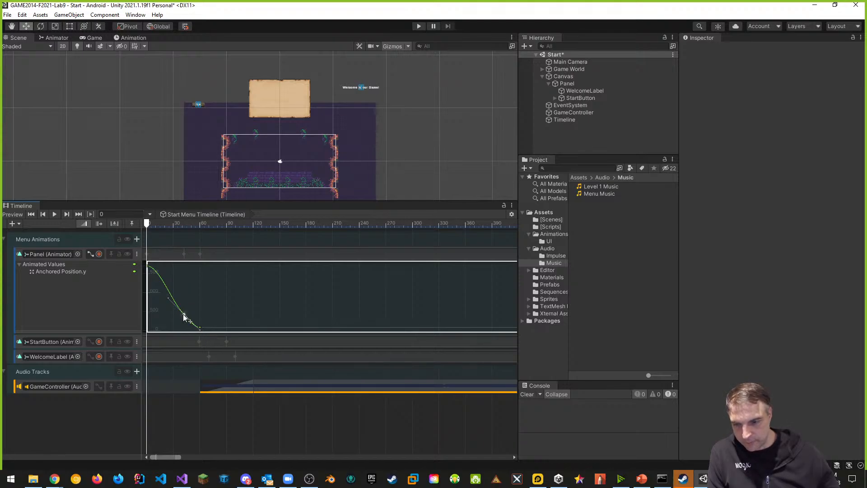
drag(184, 317, 184, 331)
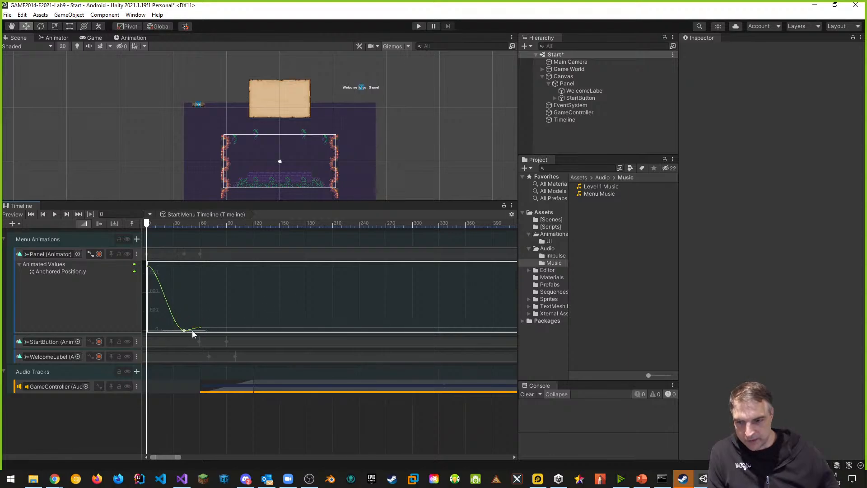
click(419, 26)
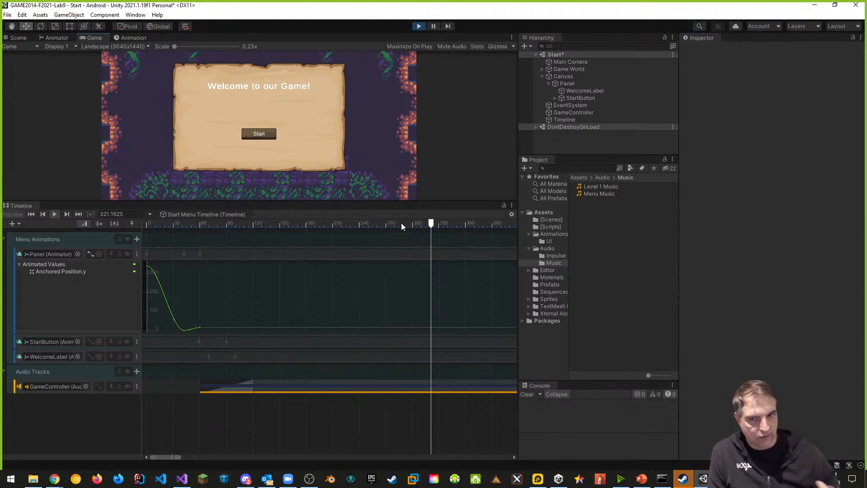
click(419, 26)
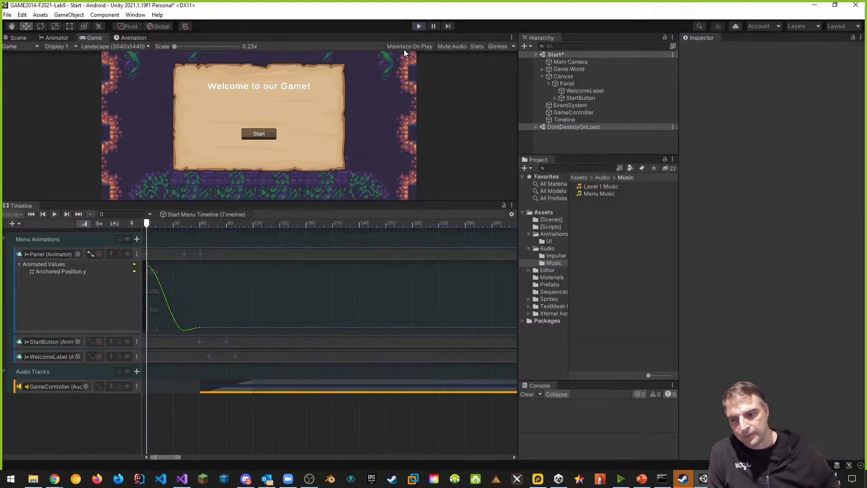
- Add a key at about frame 81 on the StartButton's Anchored Position.x curve, raise it slightly past the end value, and play-test the overshoot
click(90, 254)
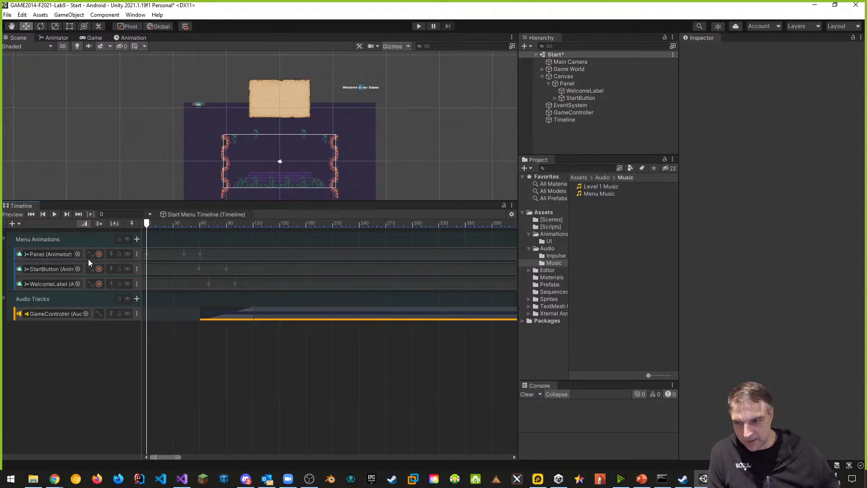
click(90, 269)
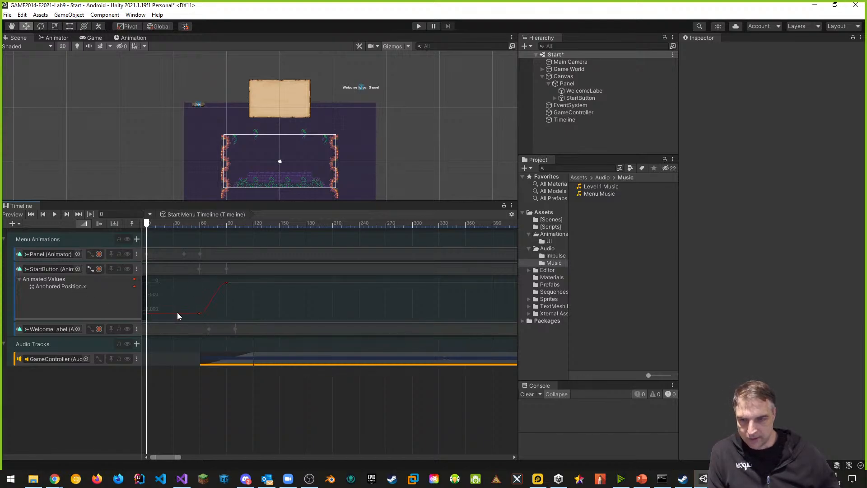
click(226, 283)
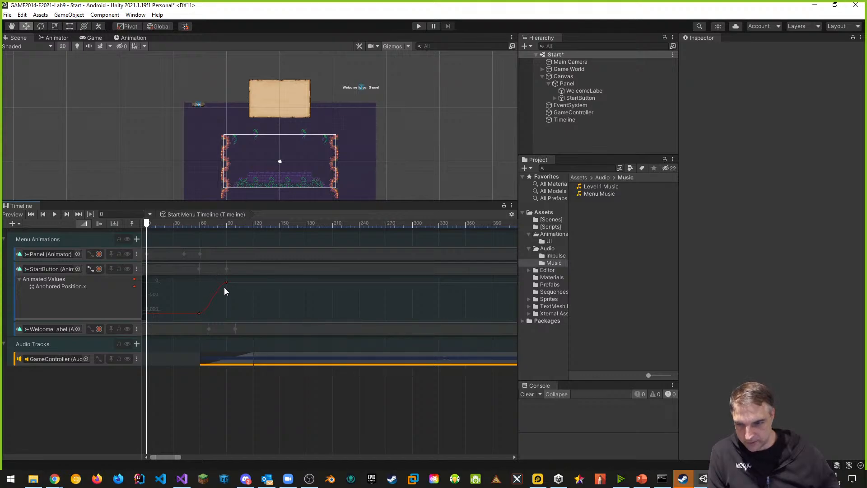
double_click(217, 291)
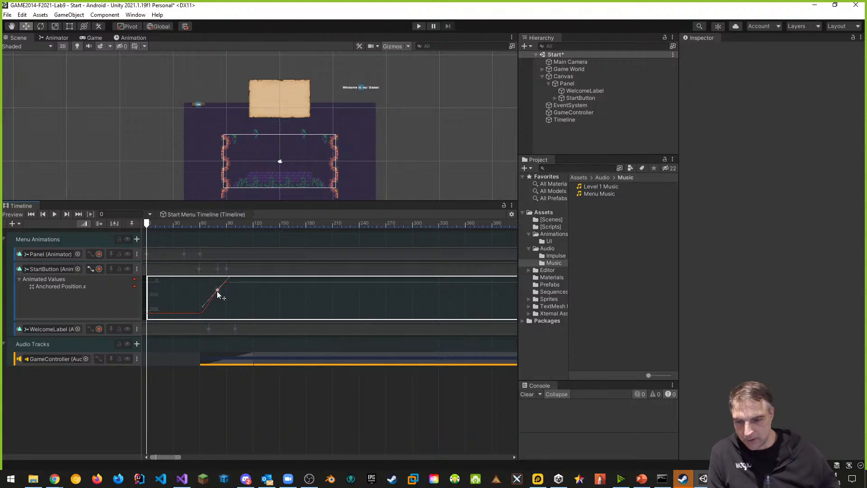
drag(217, 281, 219, 280)
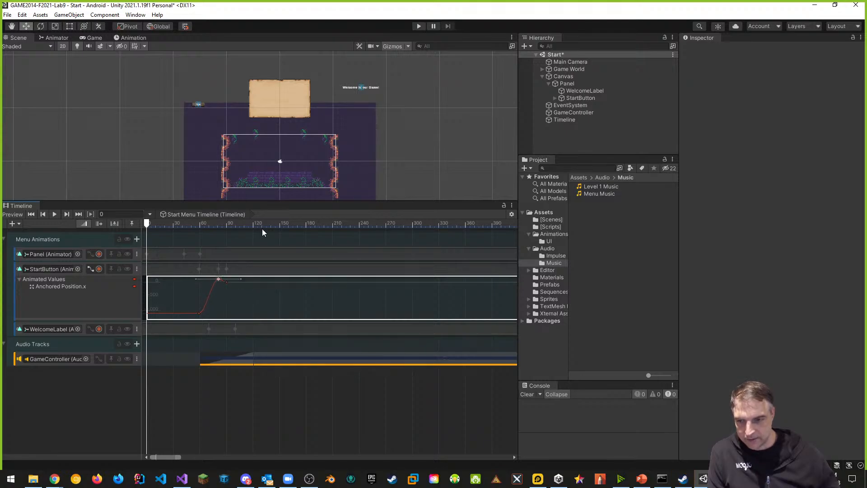
click(414, 27)
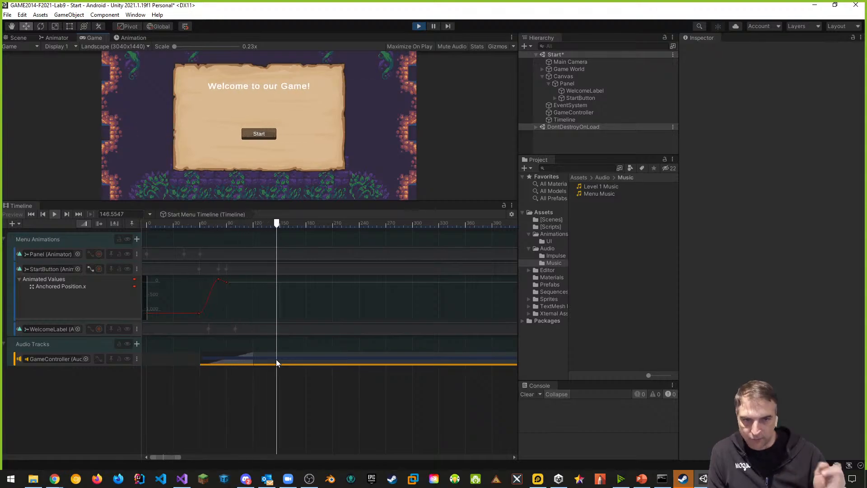
click(415, 27)
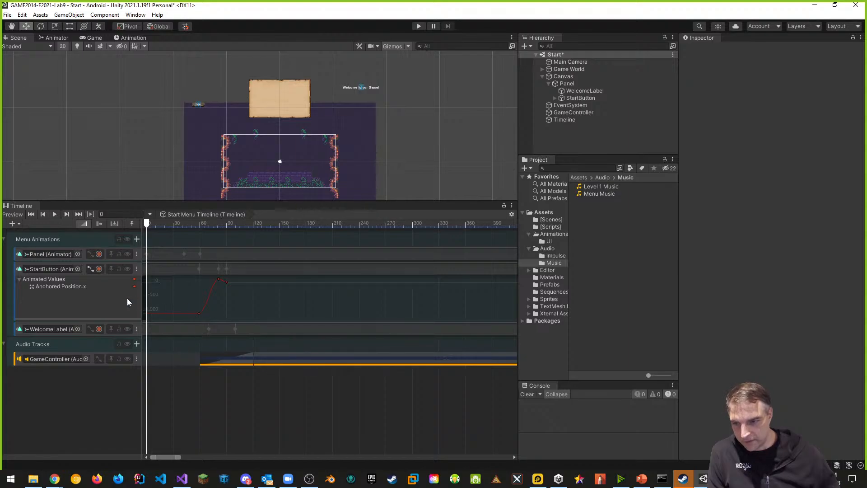
- Hide the StartButton track's curve and show the WelcomeLabel track's Anchored Position.x curve
click(18, 279)
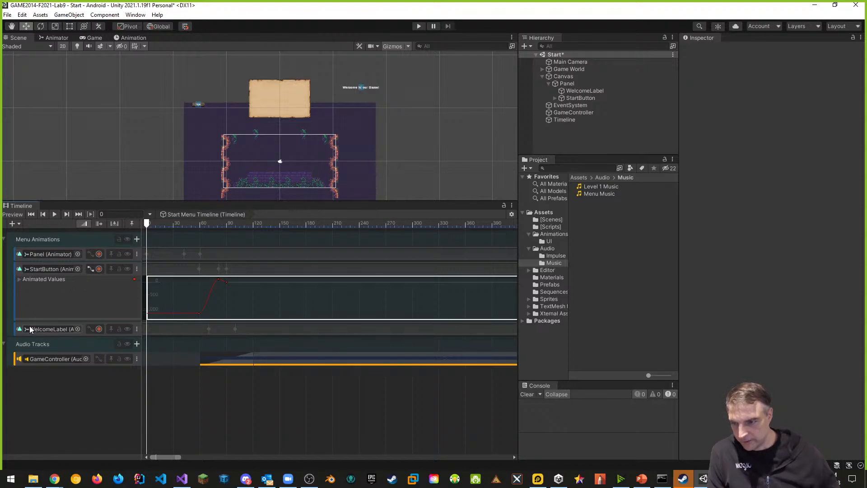
click(90, 329)
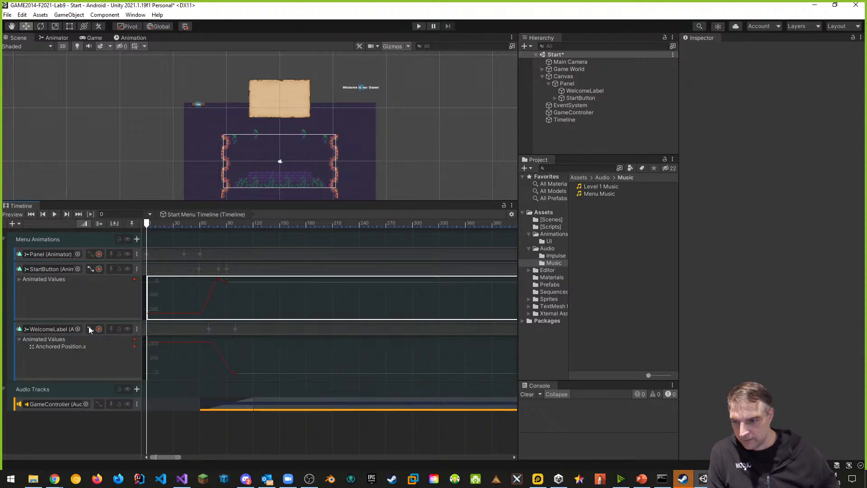
click(90, 268)
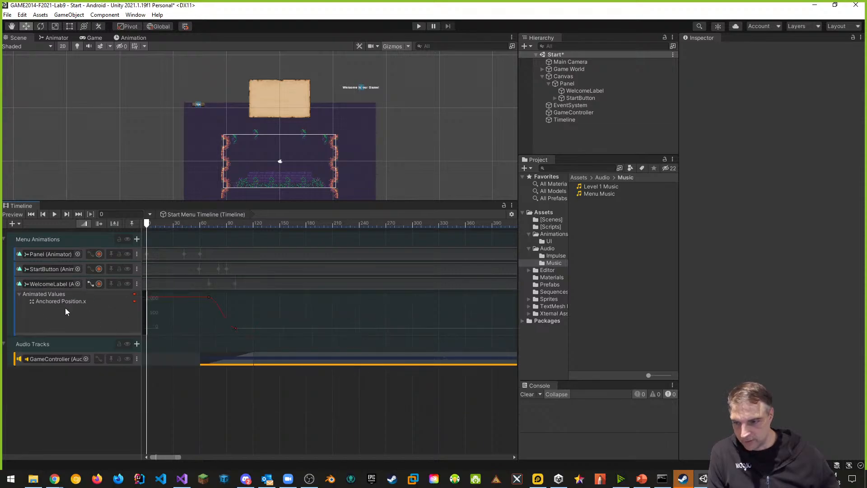
- Add a key at about frame 89 on the WelcomeLabel's Anchored Position.x curve, lower it slightly past the end value, and play-test the overshoot
click(227, 324)
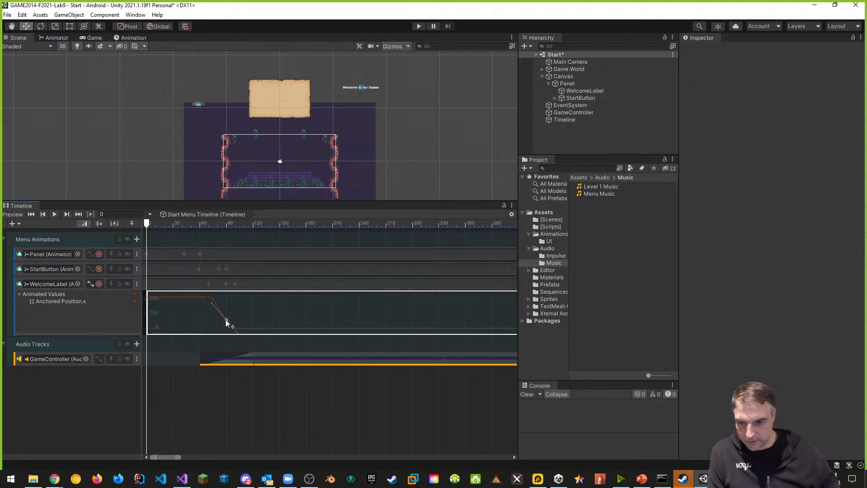
drag(227, 322, 226, 332)
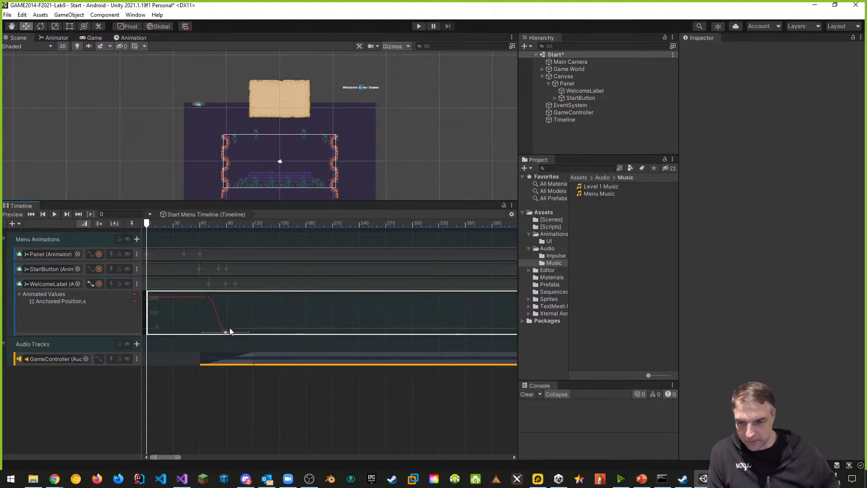
click(418, 26)
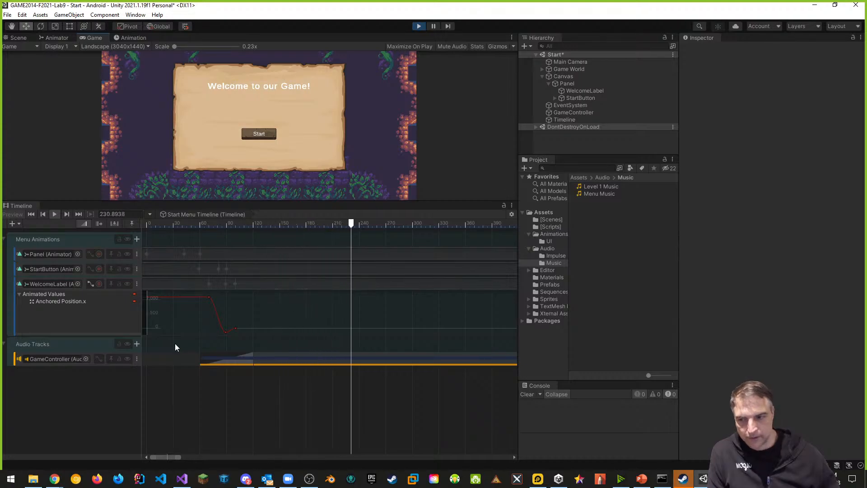
click(419, 26)
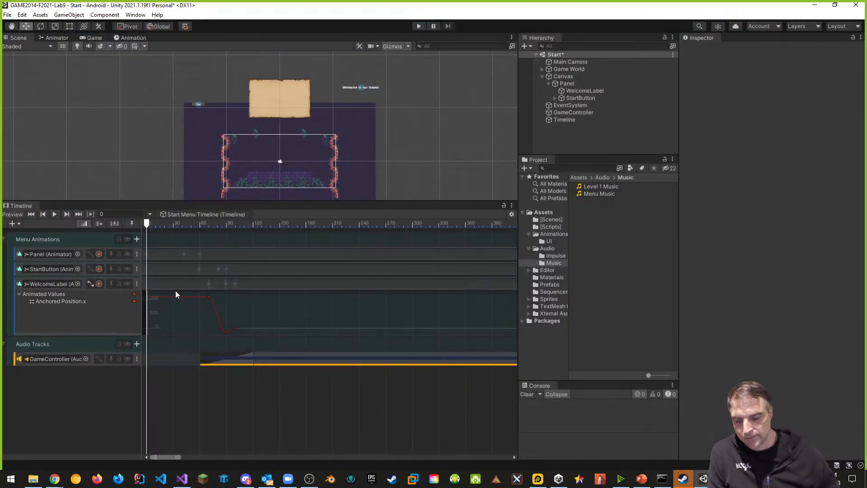
- Hide the WelcomeLabel track's curve and show the Panel track's Anchored Position.y curve
click(19, 293)
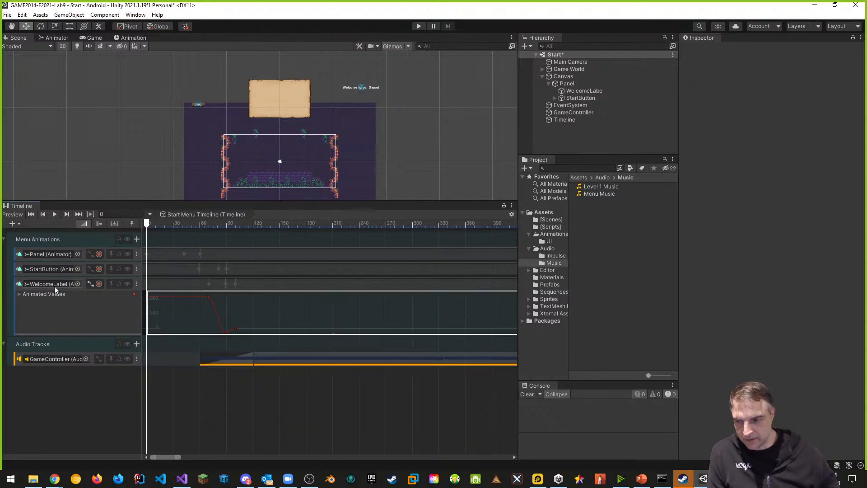
click(89, 283)
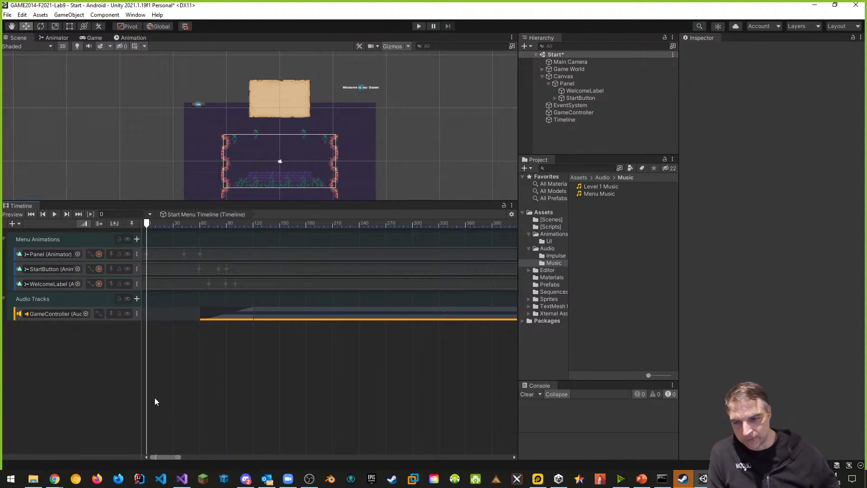
click(90, 253)
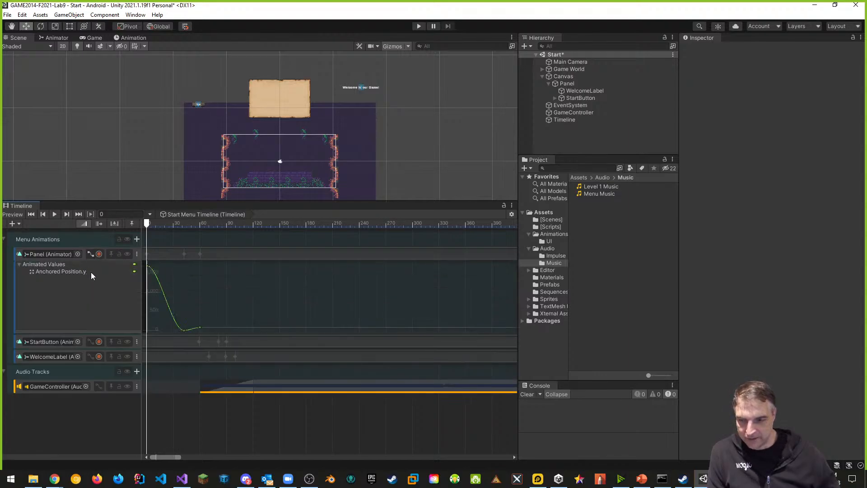
click(73, 272)
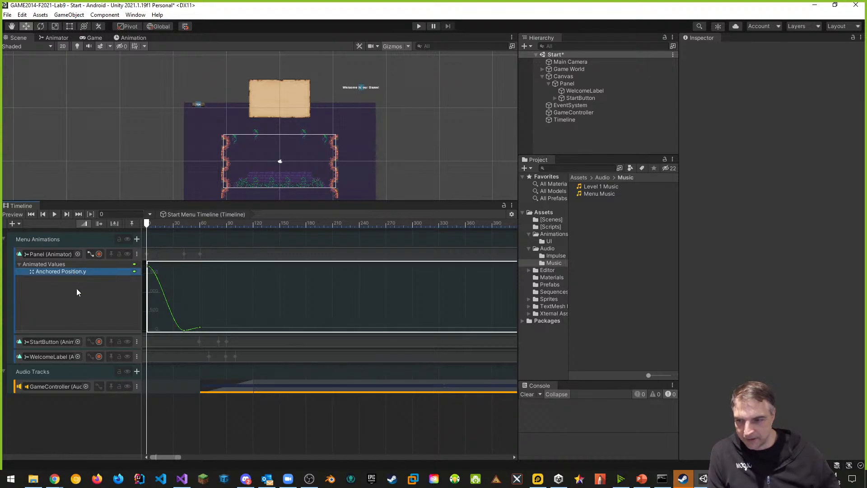
right_click(59, 265)
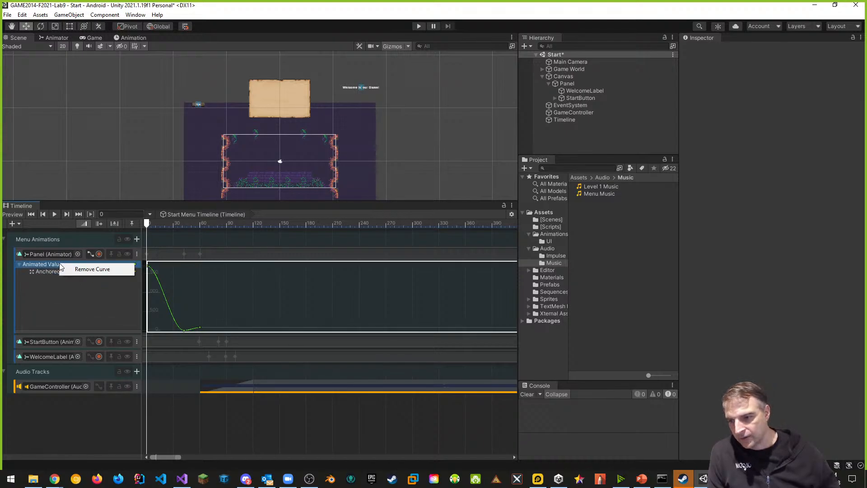
click(56, 283)
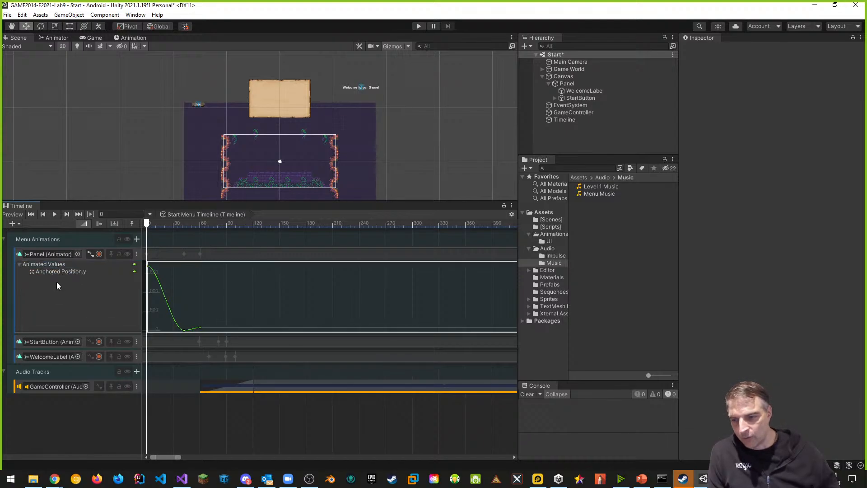
click(136, 254)
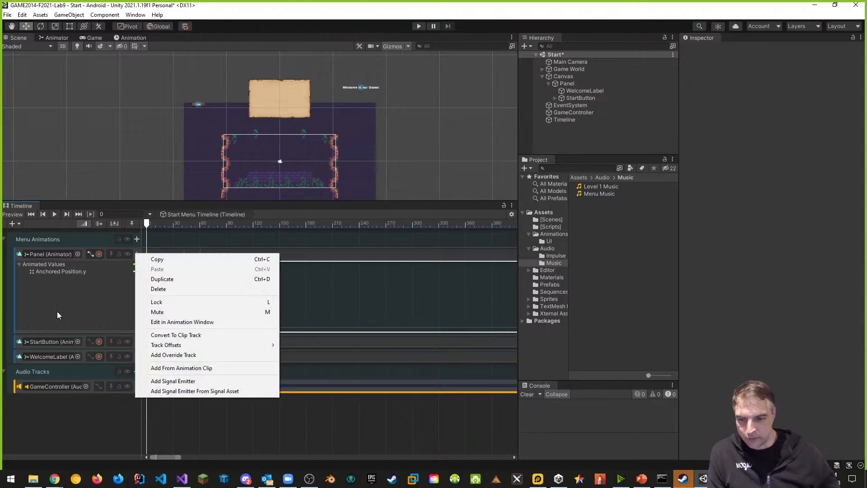
click(113, 282)
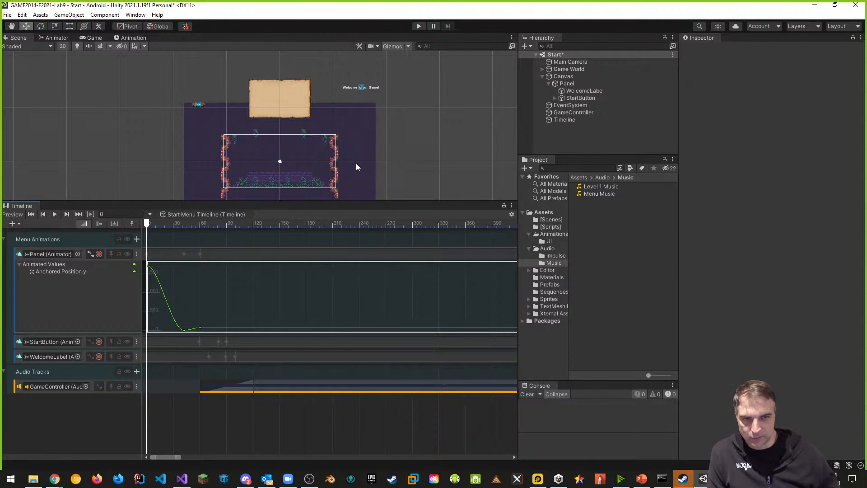
click(566, 83)
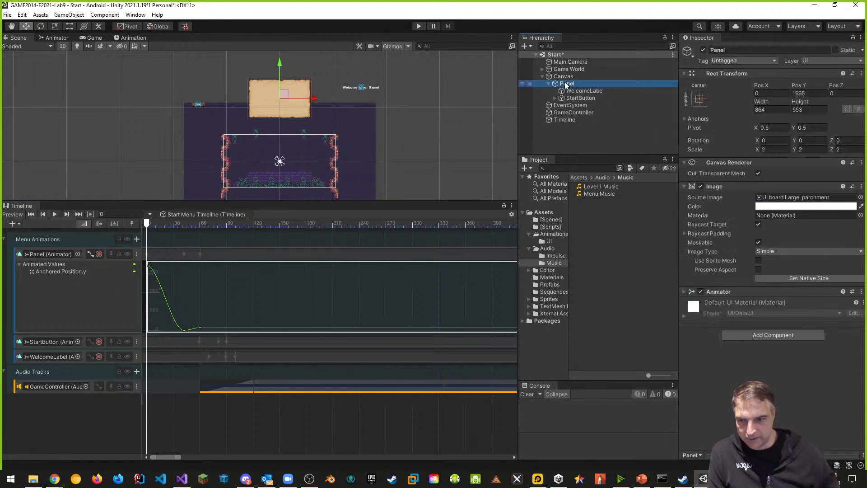
click(564, 120)
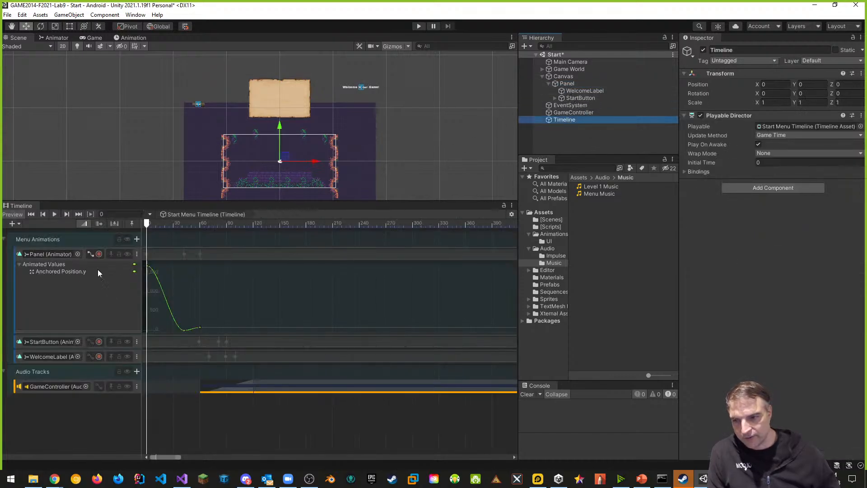
click(568, 84)
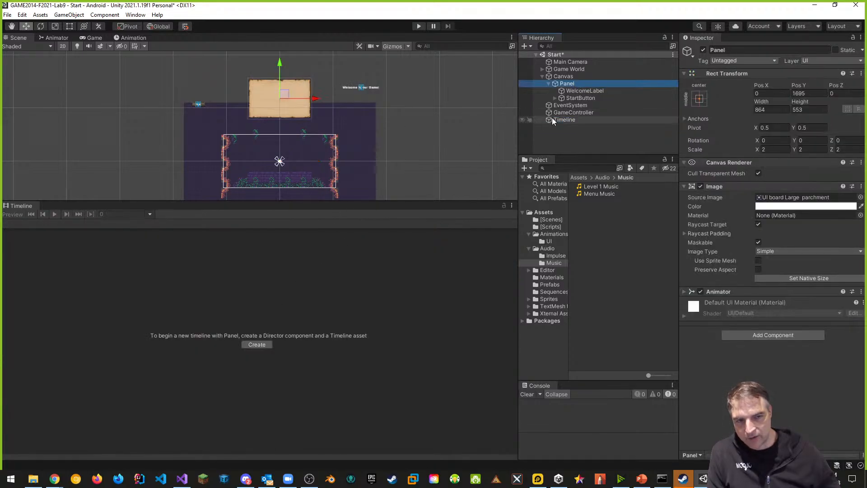
click(568, 120)
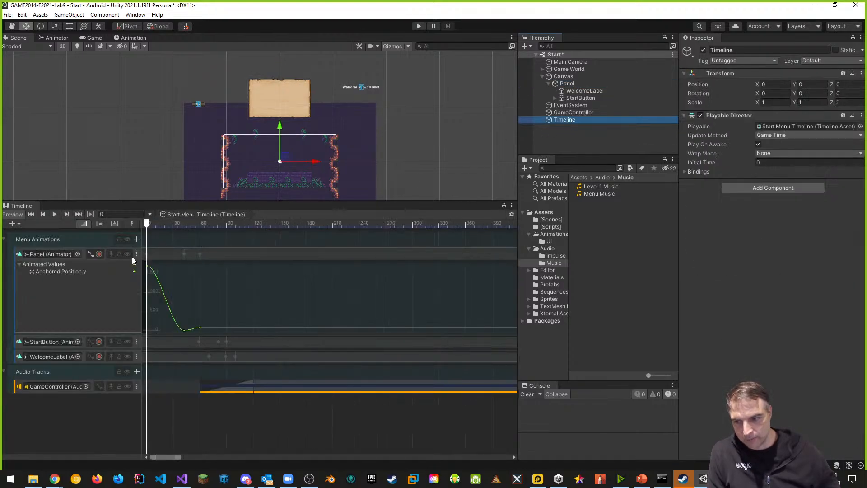
- Start recording on the Panel track and set the Panel image's Color alpha to 0 at frame 0
click(99, 254)
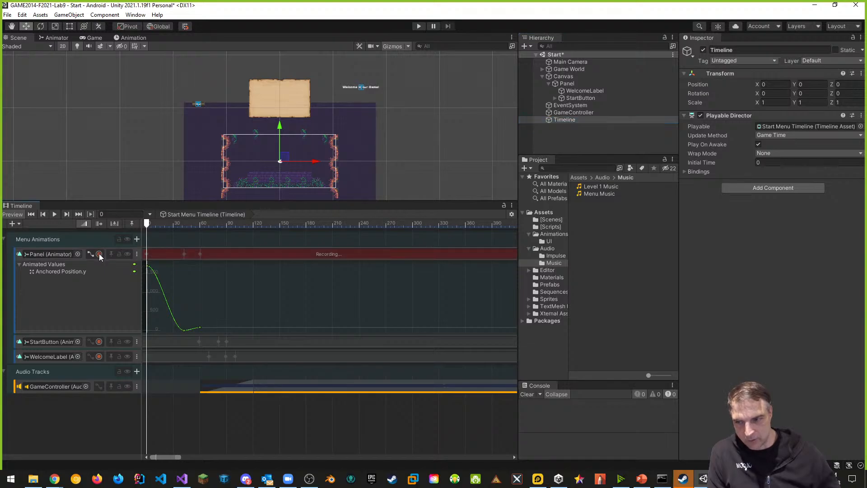
click(573, 84)
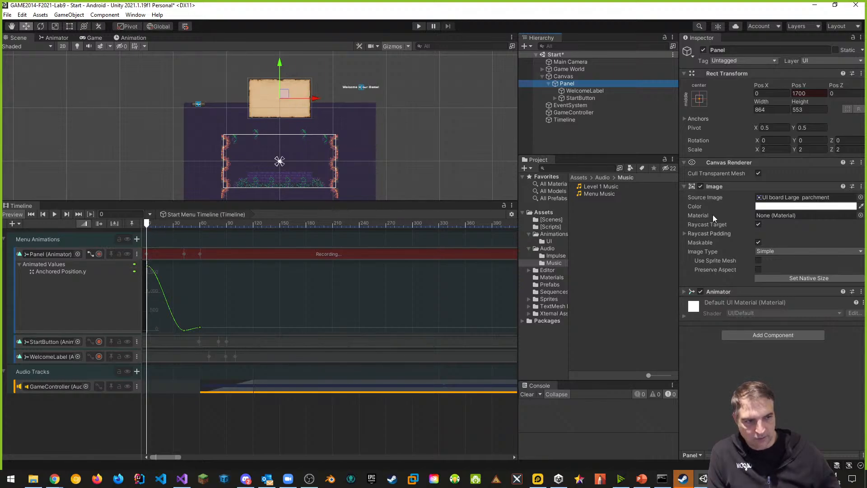
click(821, 206)
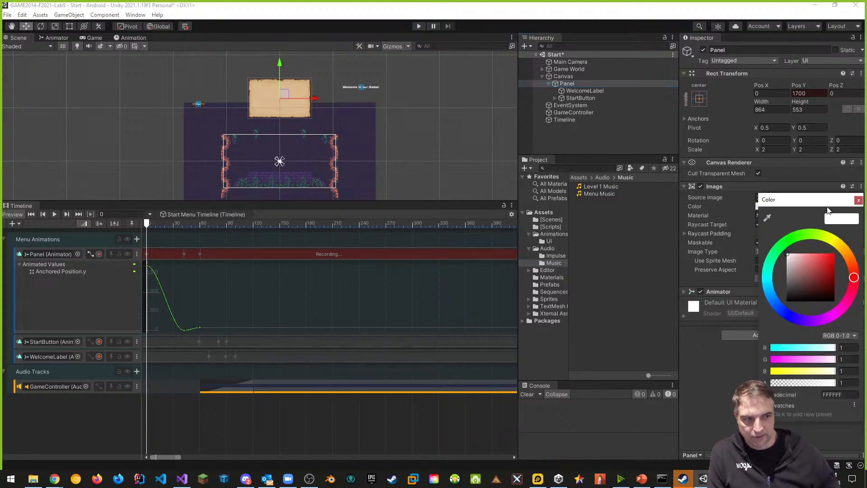
click(849, 383)
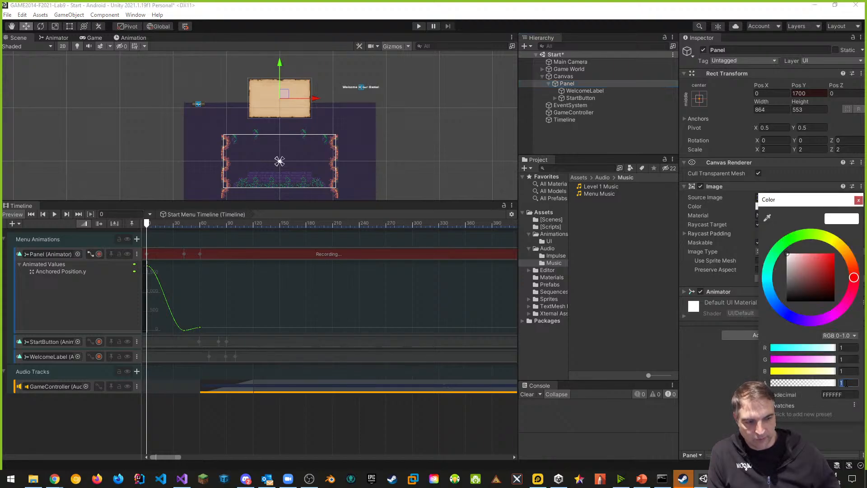
text(0)
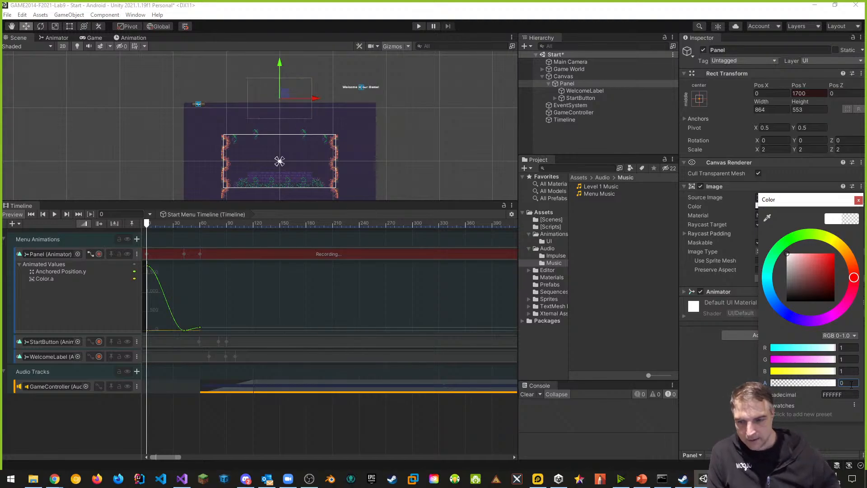
- Record the Panel image's Color alpha as 1 at frame 60
click(148, 224)
drag(148, 224, 201, 230)
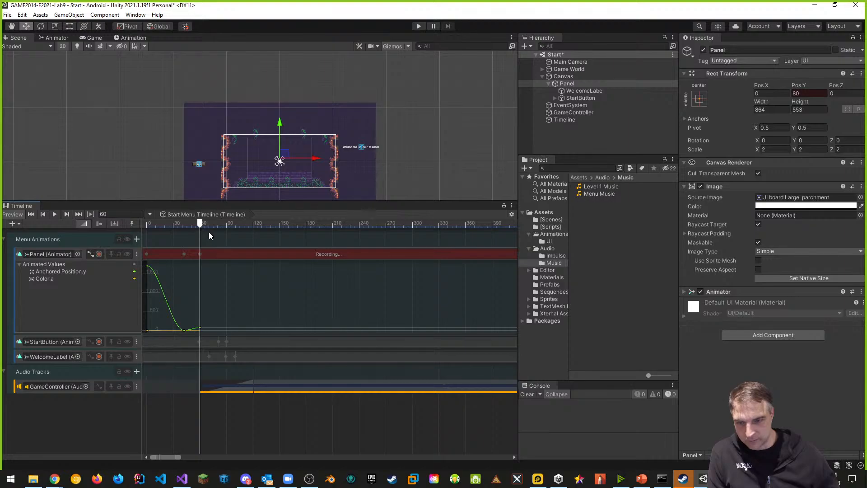
click(815, 205)
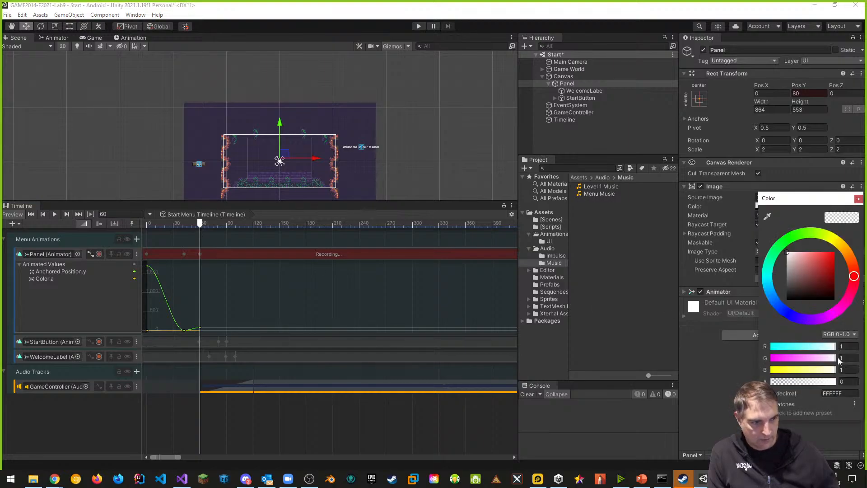
click(848, 382)
text(1)
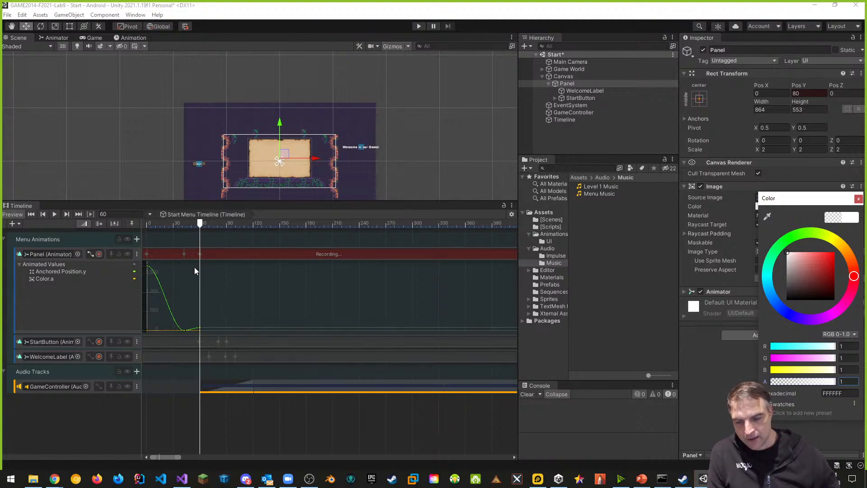
- Add a key at about frame 24 on the Panel track's Color.a curve and set the Panel image's alpha to 0.1 at frame 23
drag(200, 224, 169, 222)
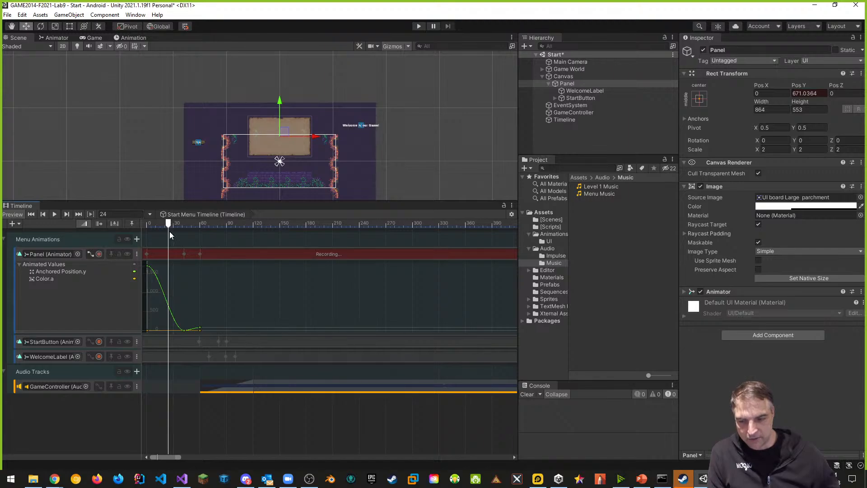
click(168, 332)
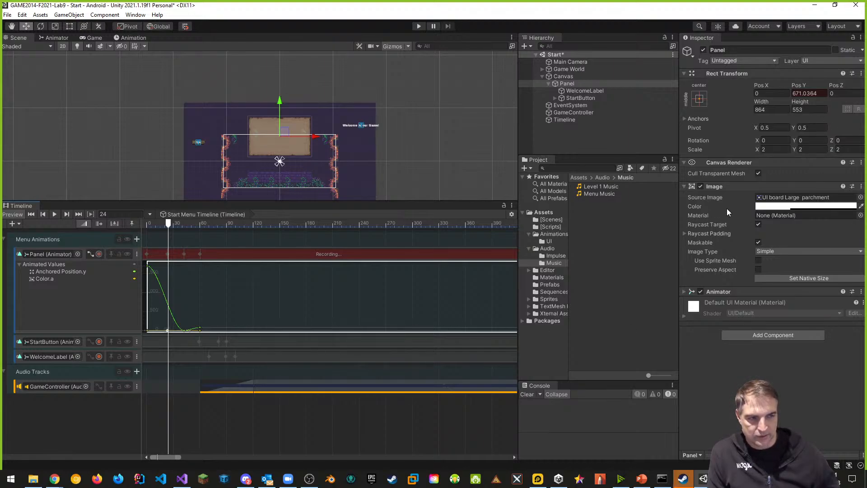
drag(168, 224, 168, 226)
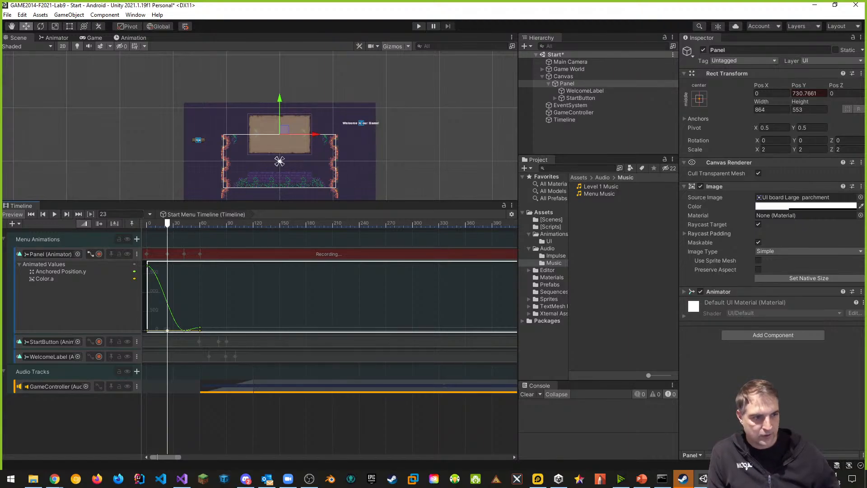
click(774, 207)
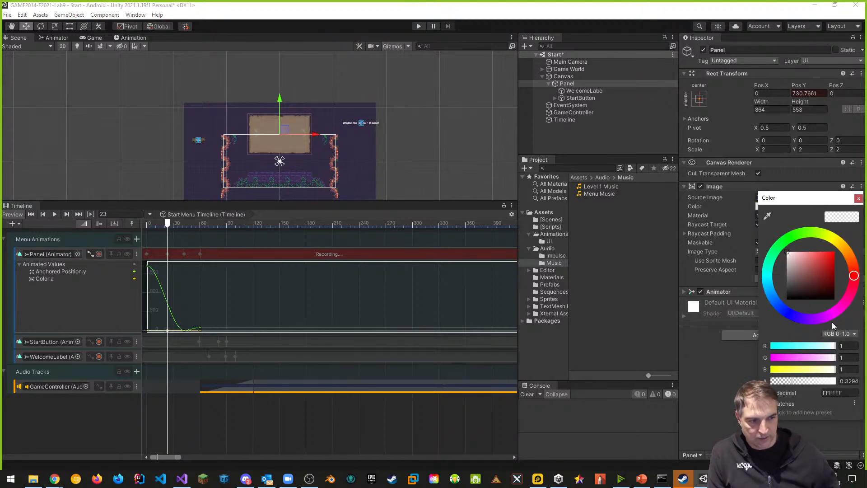
click(848, 381)
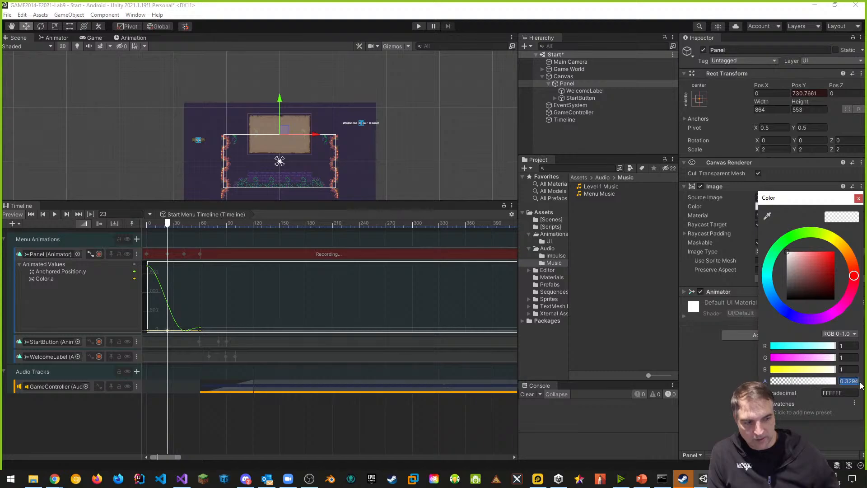
text(0.1)
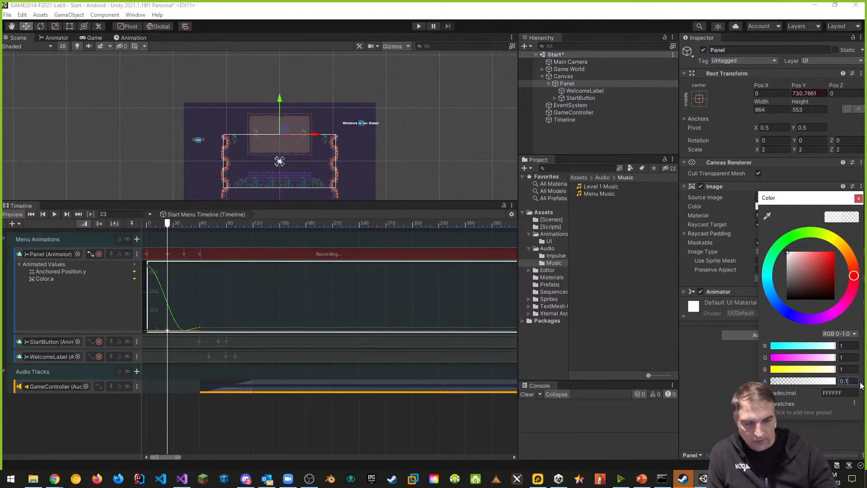
key(Return)
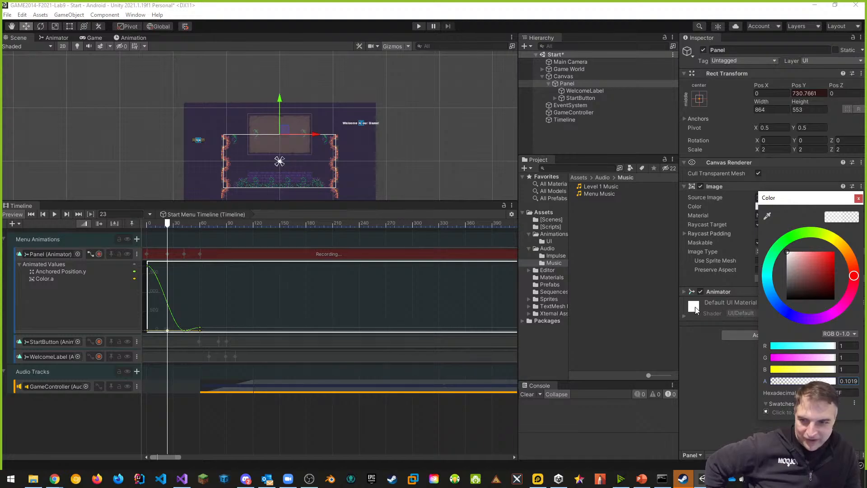
middle_drag(263, 291, 263, 290)
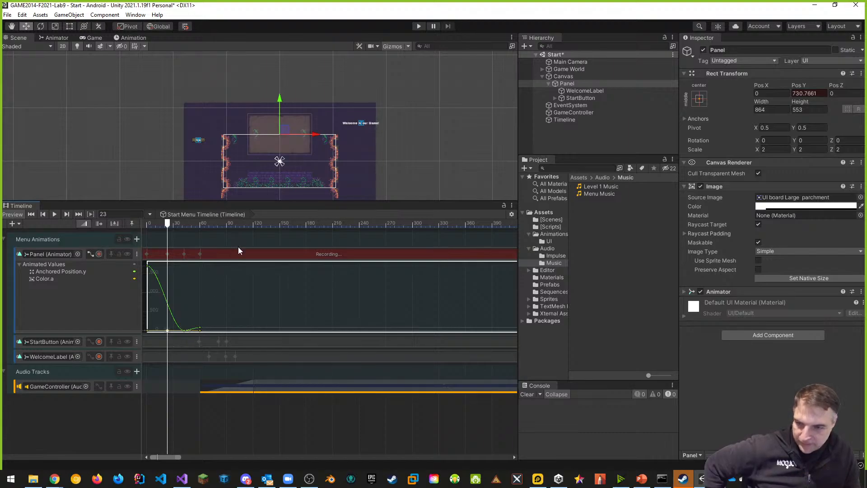
- Play-test the start menu animation, stop it and hide the Panel track's curves
click(419, 26)
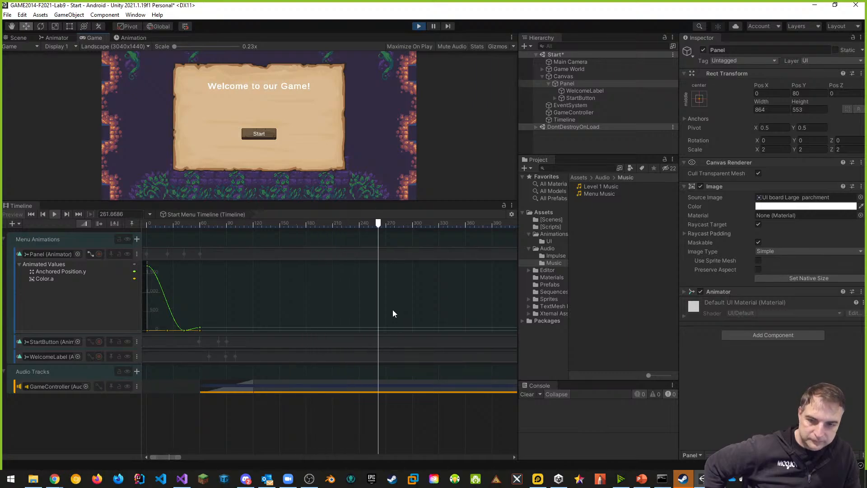
click(419, 26)
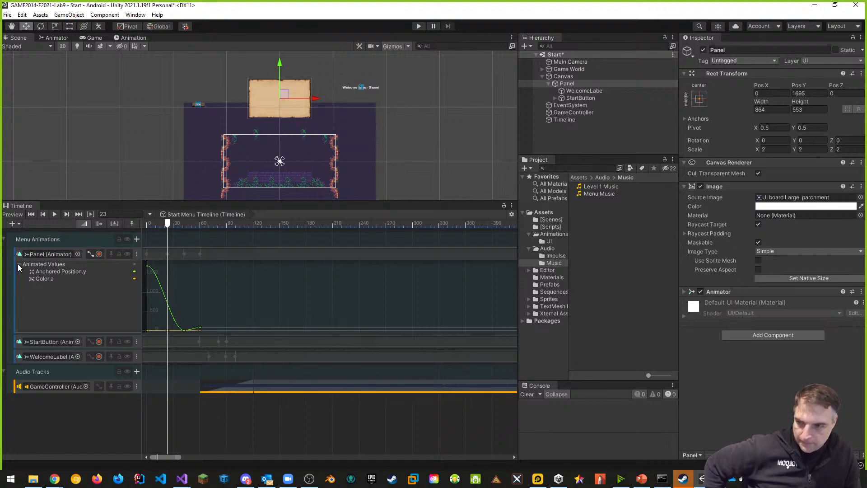
click(89, 254)
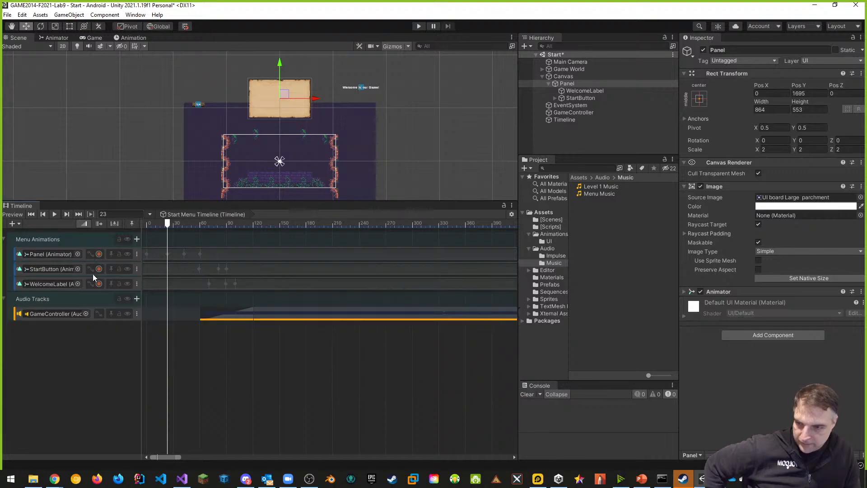
- Show the GameController audio track's Volume curve and lower its key at frame 0 to about 0
click(98, 313)
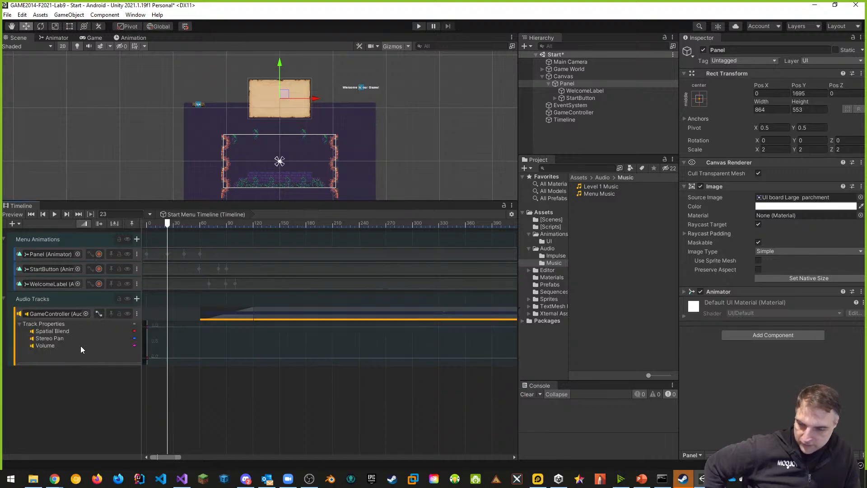
click(135, 345)
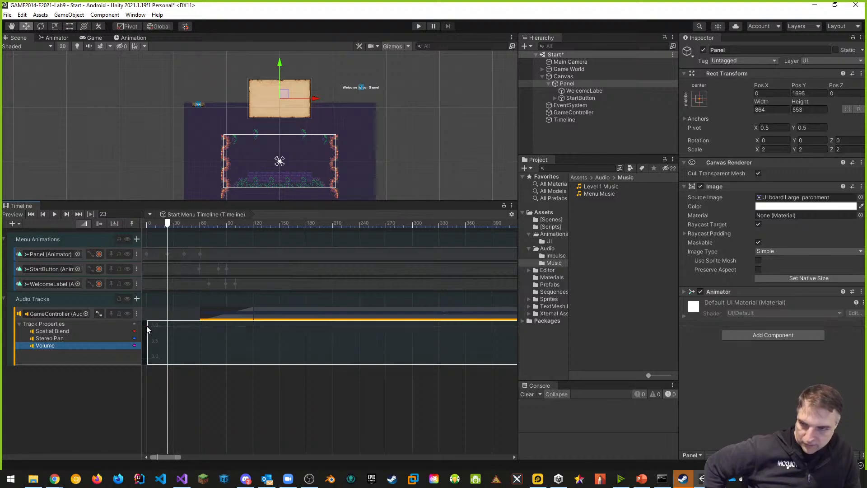
drag(167, 223, 147, 222)
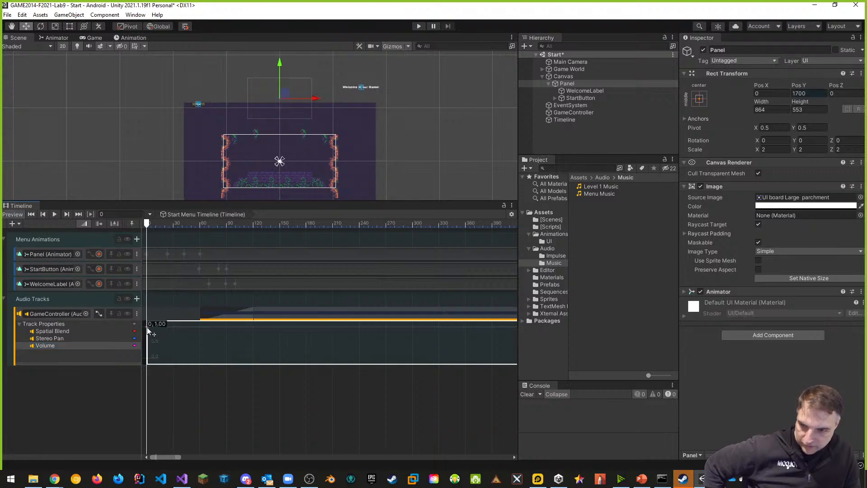
drag(147, 327, 145, 359)
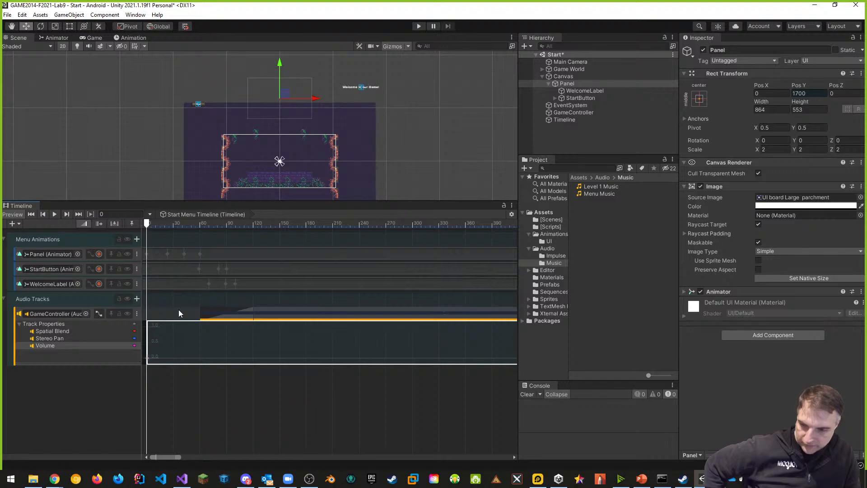
- Add a key at about frame 150 on the GameController track's Volume curve and raise it to about 1
drag(147, 225, 280, 245)
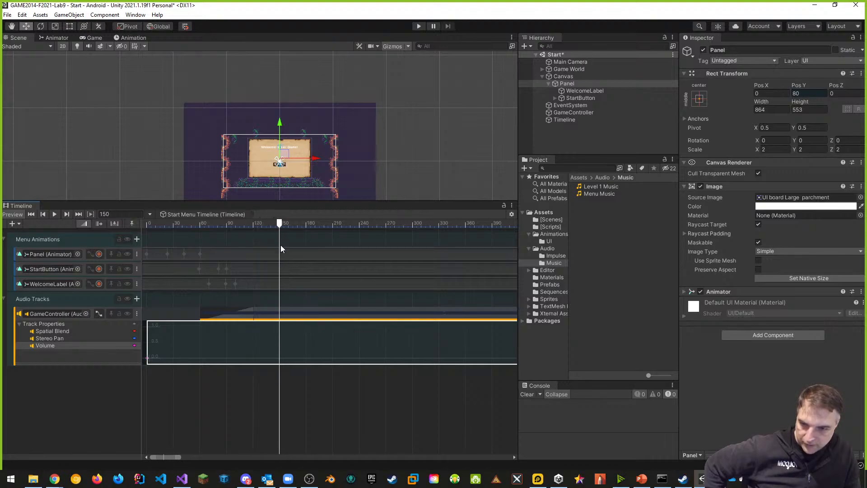
right_click(278, 357)
click(316, 363)
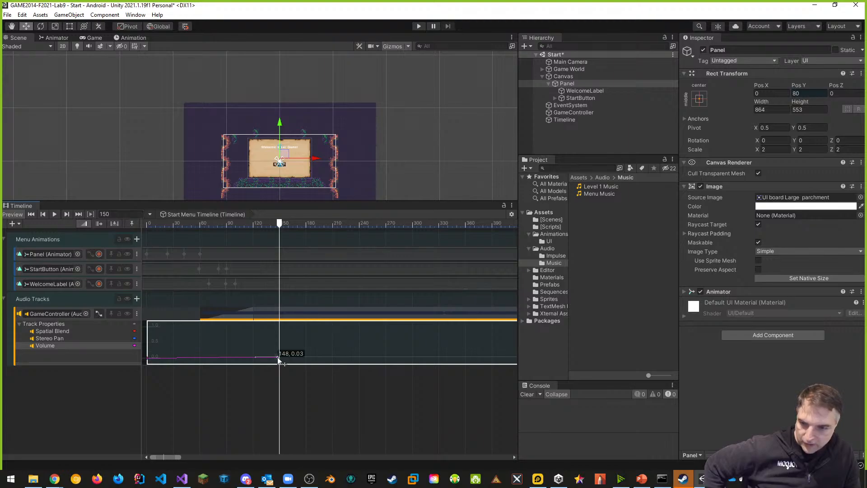
drag(277, 356, 281, 326)
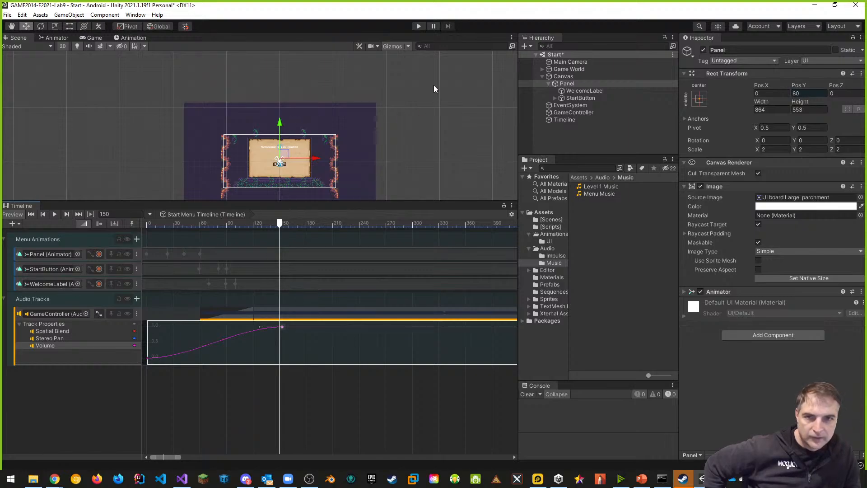
- Play-test the start menu, start the game to reach the level, and stop playing
click(416, 26)
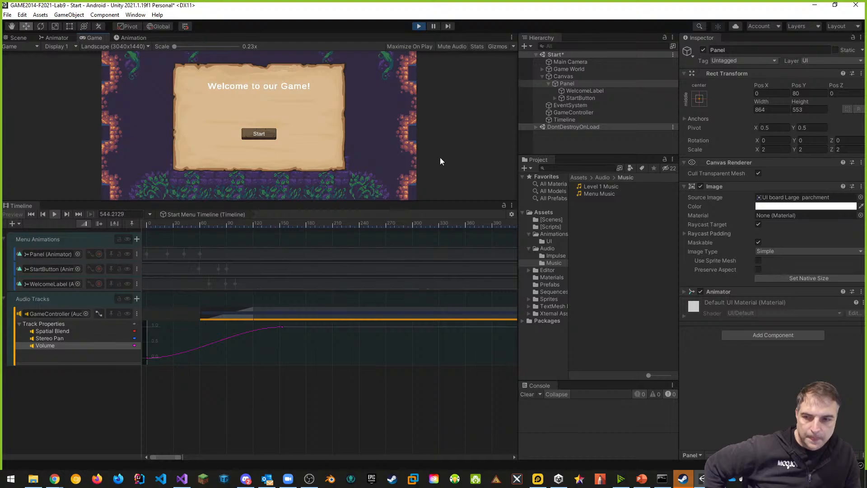
click(261, 134)
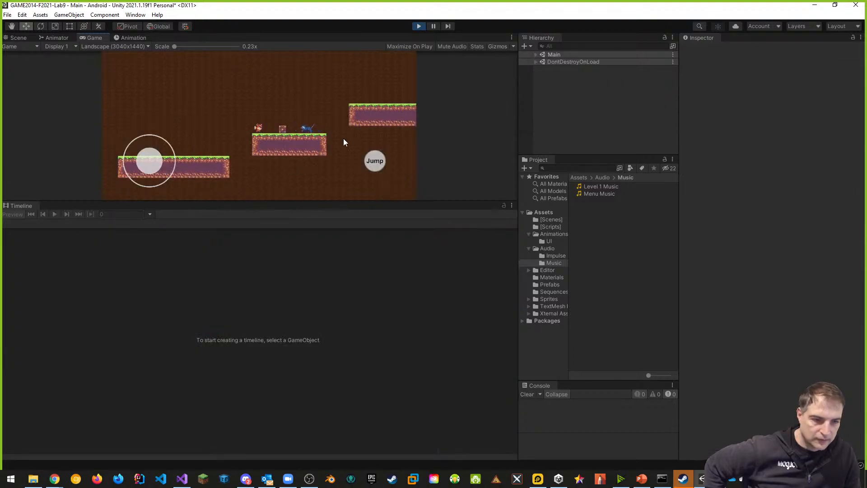
click(419, 26)
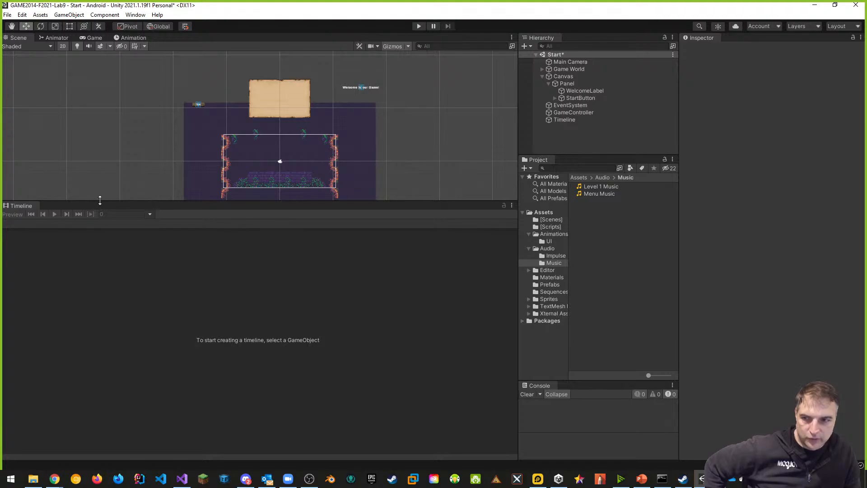
- Enlarge the Scene view and open the Main scene from the [Scenes] folder, saving the changes to Start
drag(100, 201, 109, 284)
middle_drag(169, 252, 172, 210)
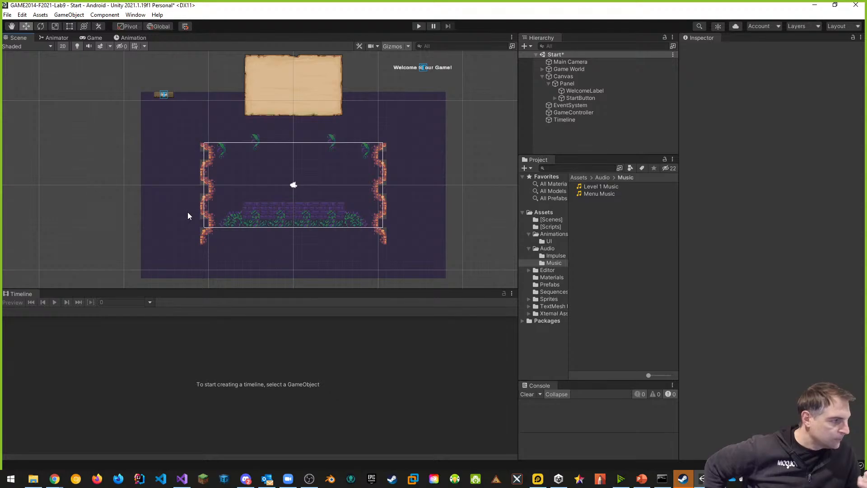
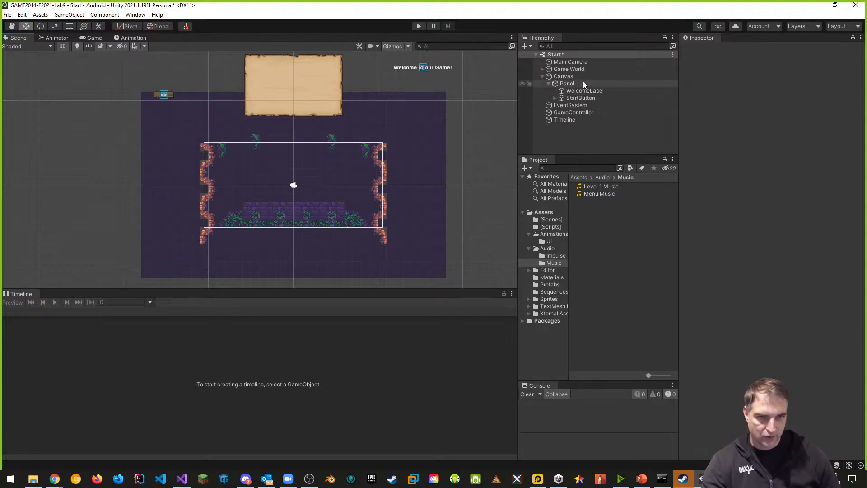
click(555, 219)
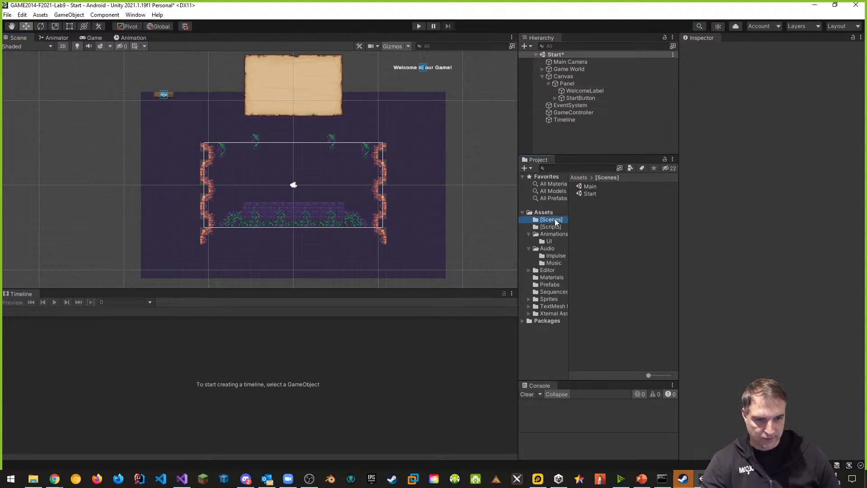
double_click(590, 187)
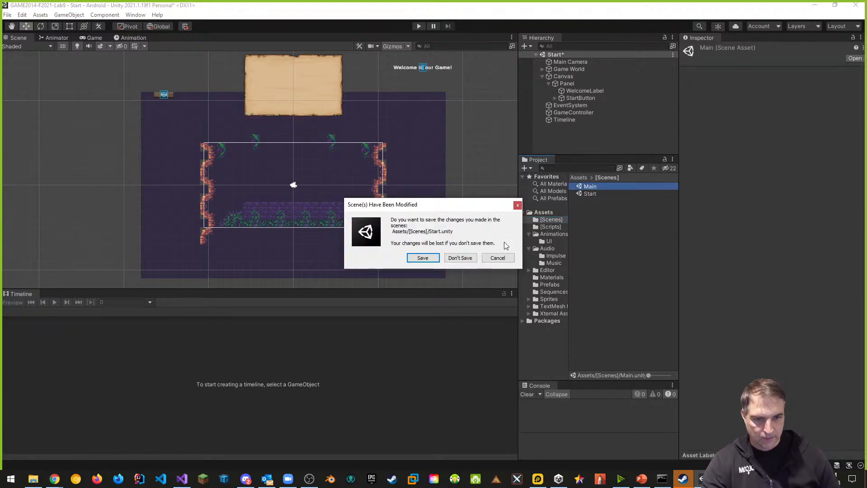
click(424, 257)
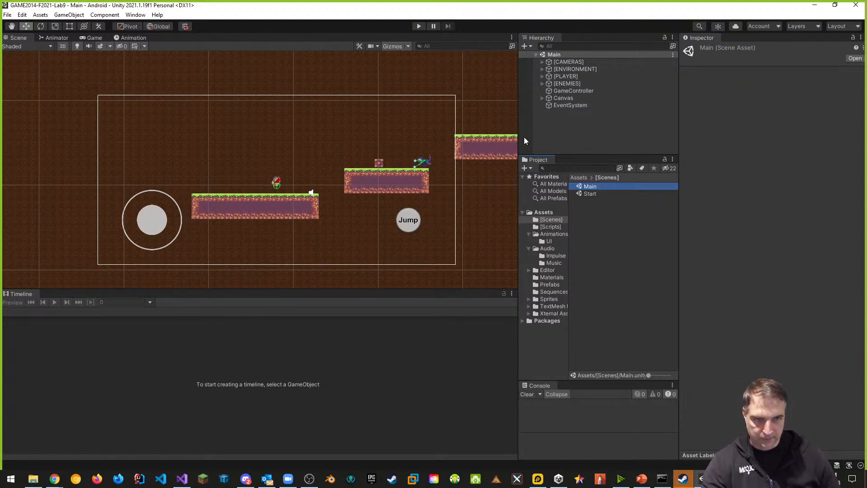
- Create an empty game object named Timeline at the root of the Main scene
right_click(569, 120)
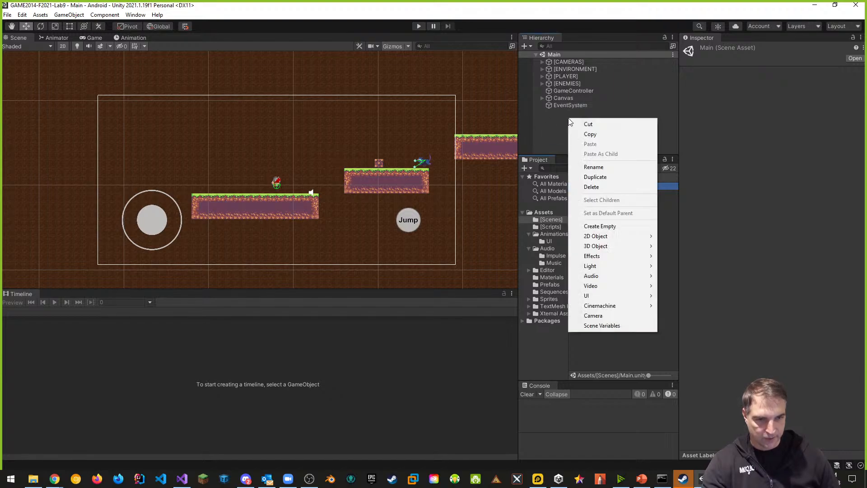
click(599, 226)
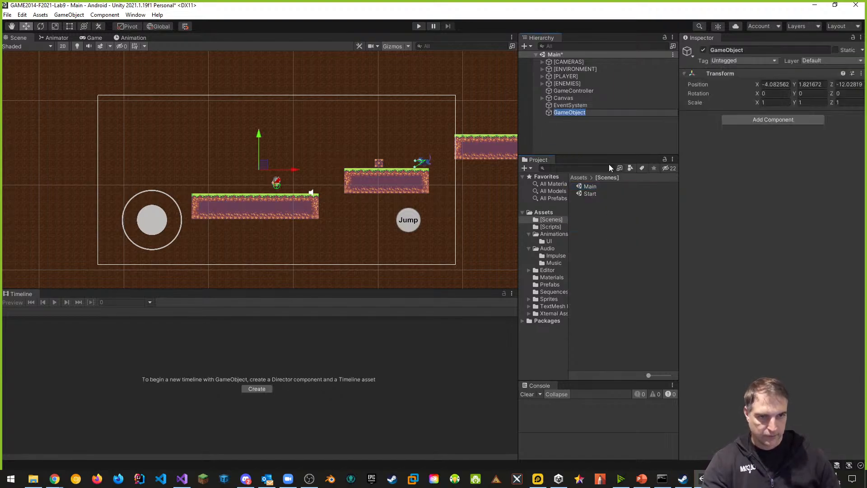
text(Timeline)
key(Return)
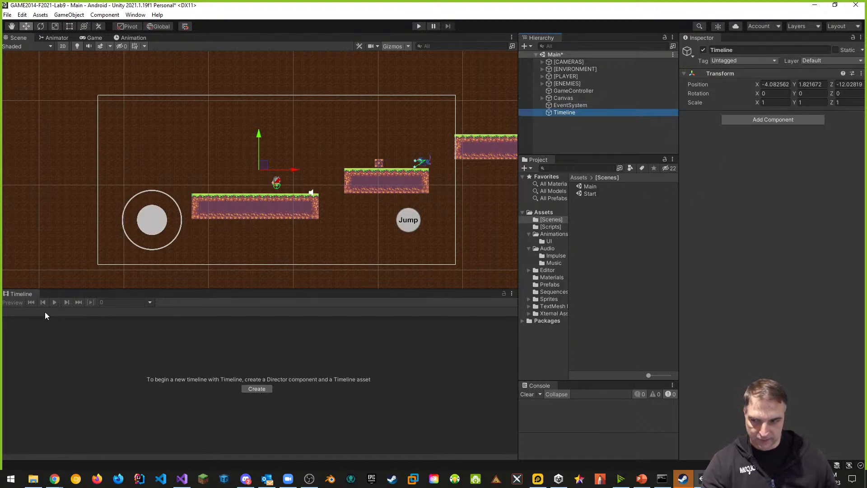
- Create a timeline asset for the Timeline object, saved as "Level 1 Timeline.playable" in Assets/Sequences
click(258, 389)
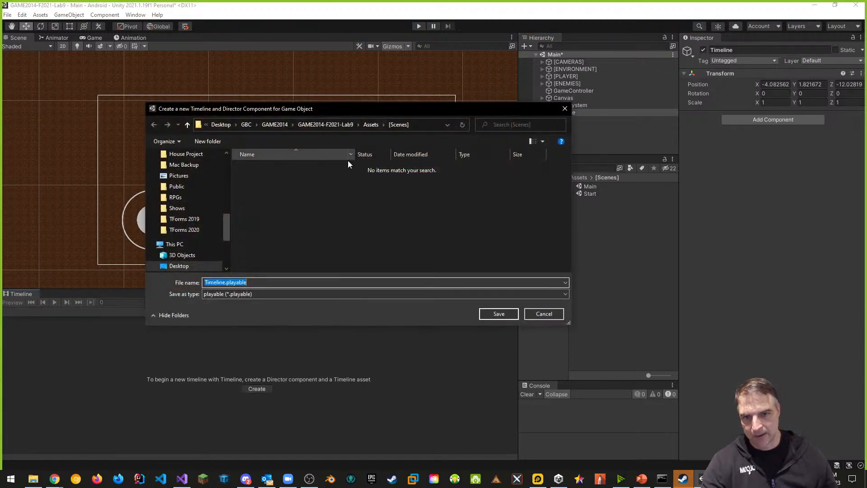
click(371, 125)
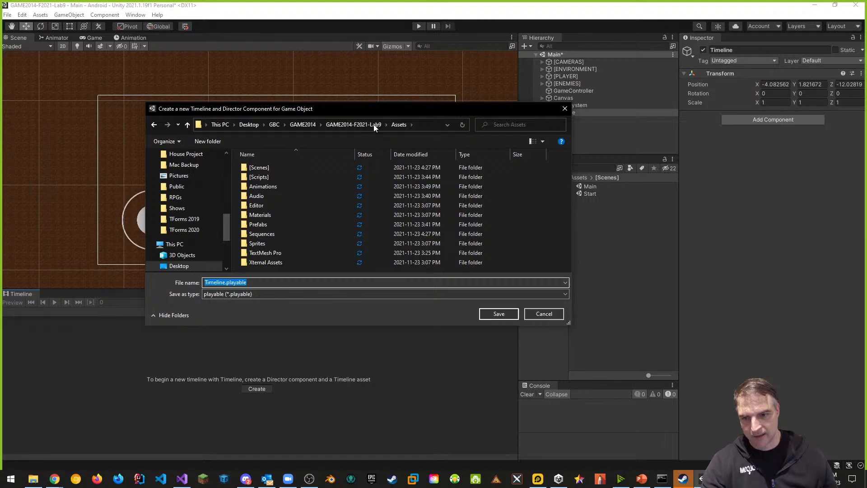
double_click(263, 235)
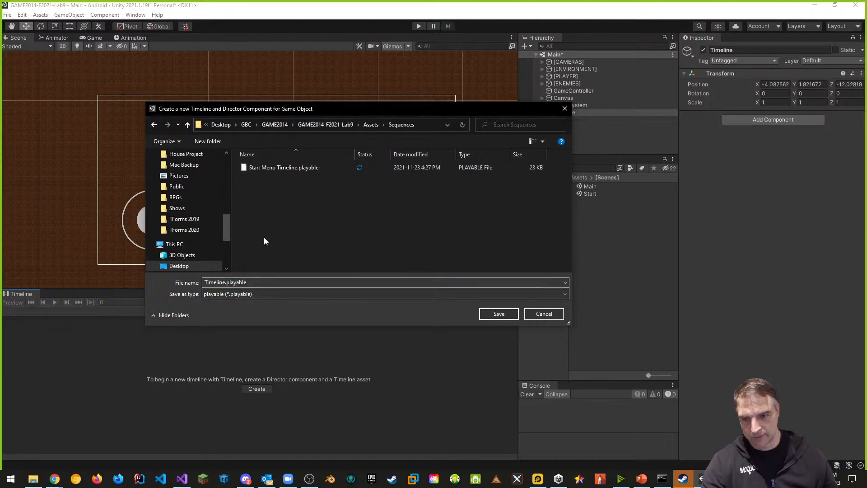
click(225, 283)
click(224, 282)
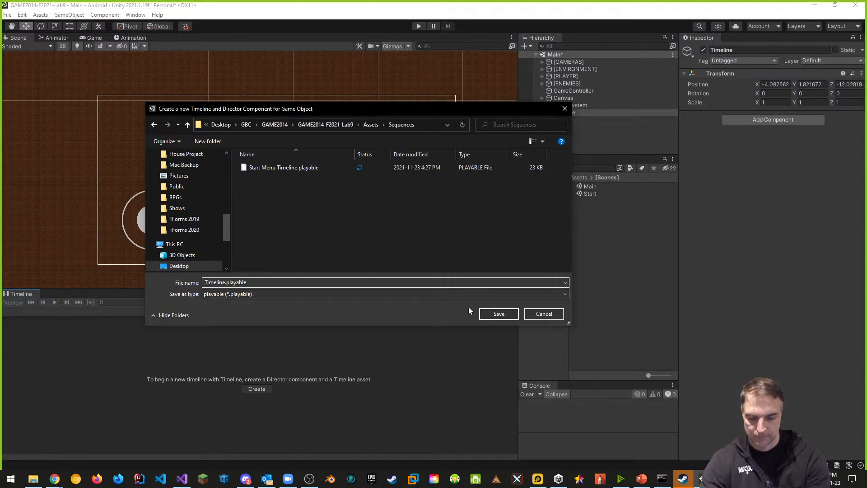
key(Home)
text(Level 1)
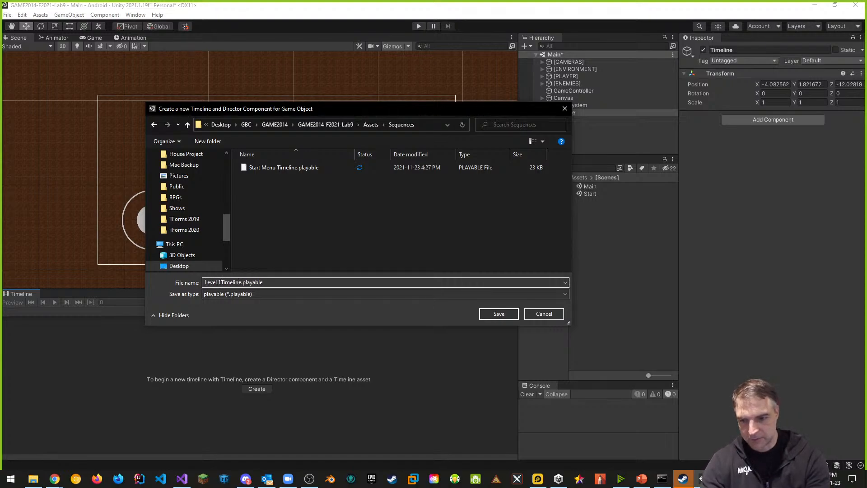
key(Return)
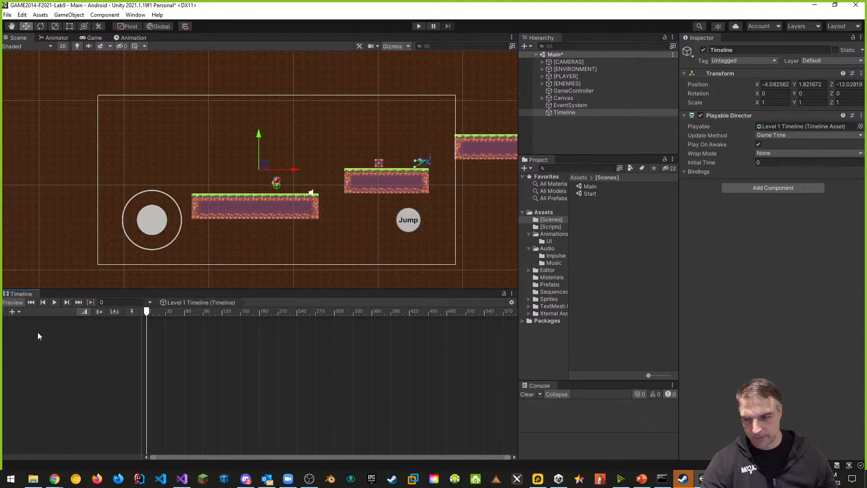
- Add a track group named "Audio Tracks" to the Level 1 Timeline
click(14, 311)
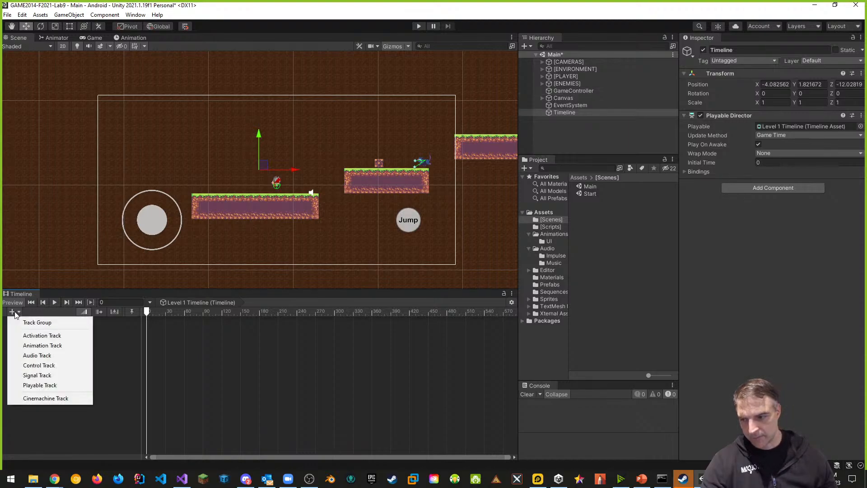
click(28, 322)
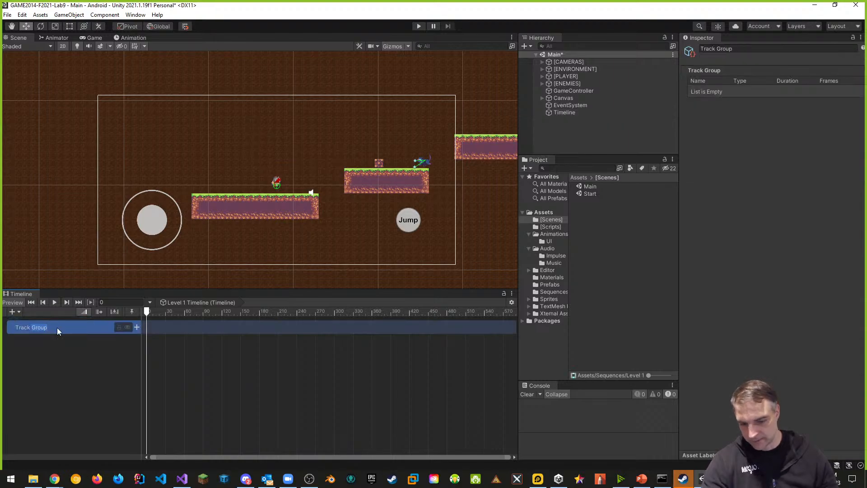
double_click(56, 327)
text(A)
text(udio Tra)
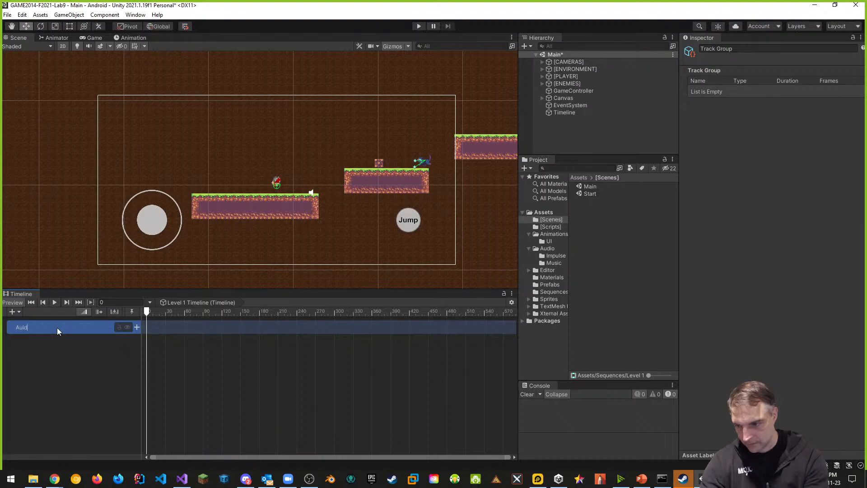
text(cks)
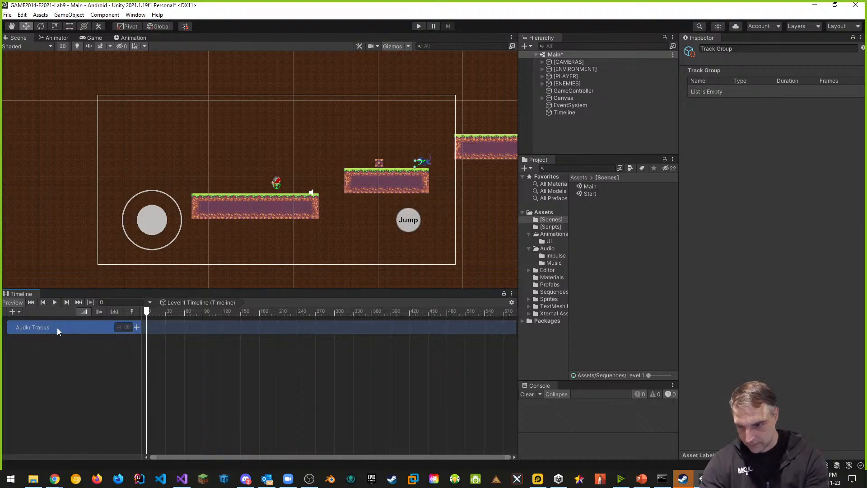
key(Return)
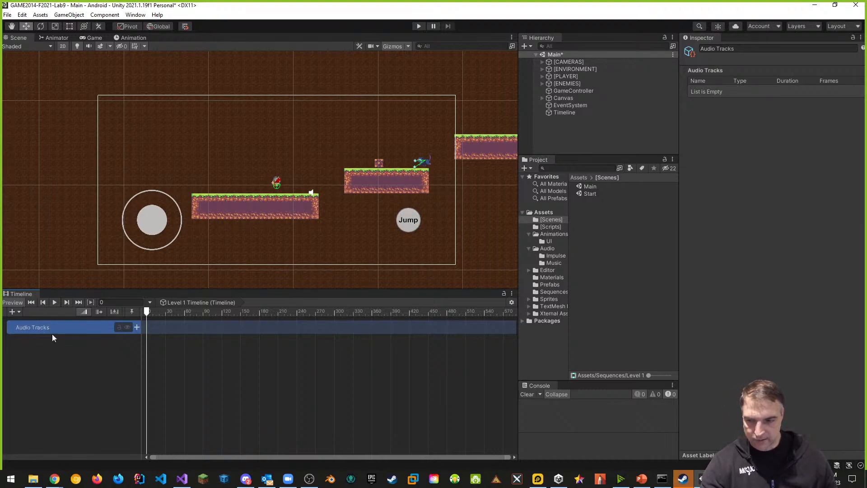
- Add an audio track to the Audio Tracks group and assign GameController as its audio source
click(137, 327)
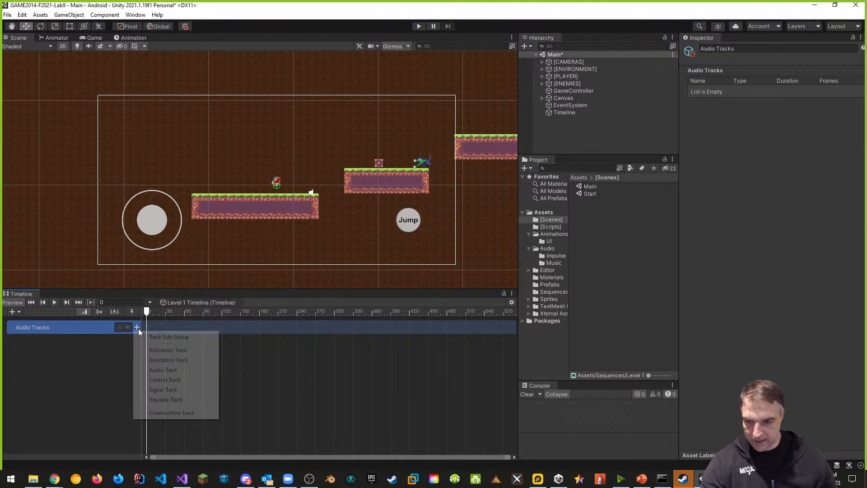
click(162, 369)
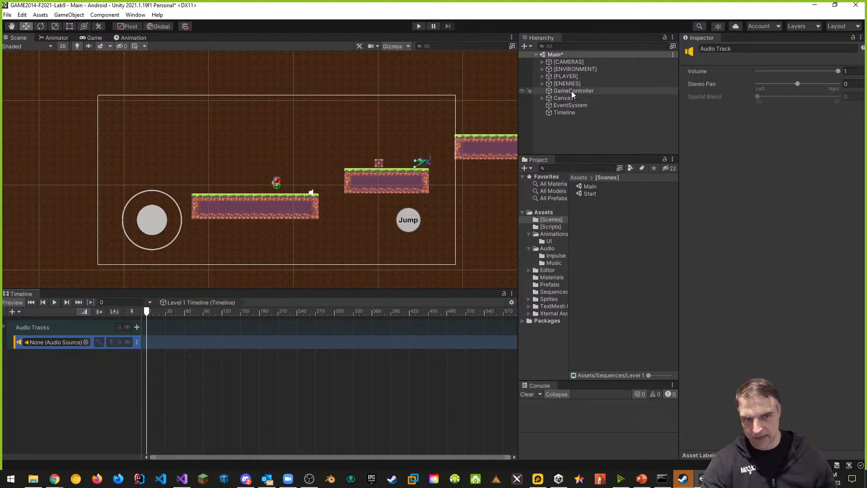
drag(571, 90, 59, 342)
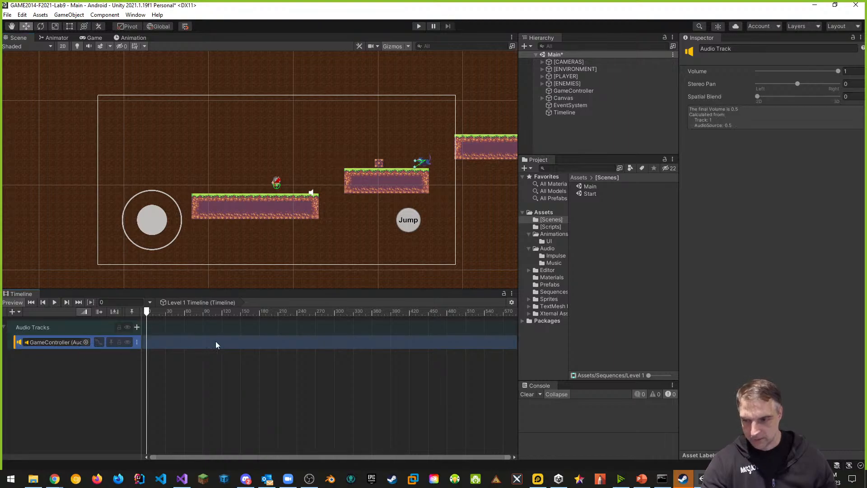
- Add the Level 1 Music audio clip to the GameController audio track of the Level 1 Timeline
right_click(160, 345)
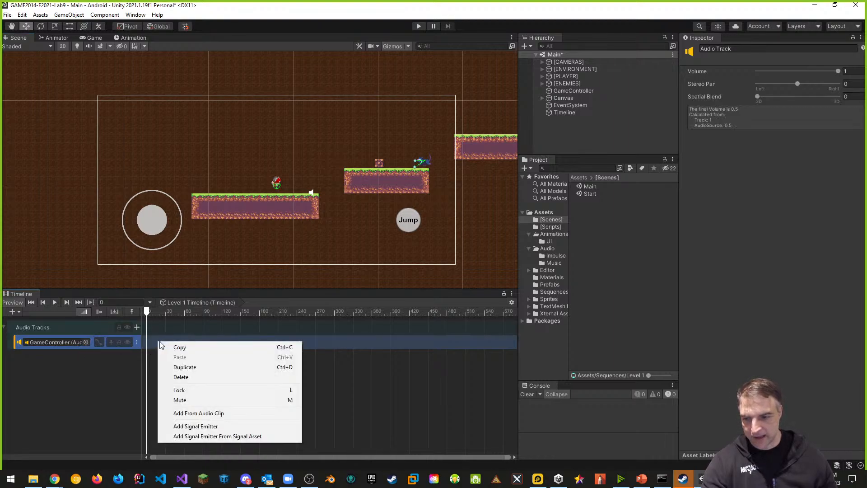
click(203, 413)
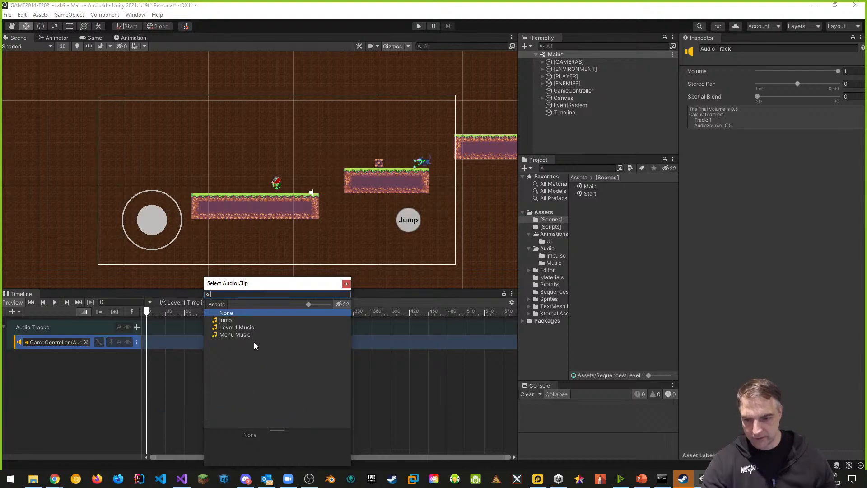
click(234, 330)
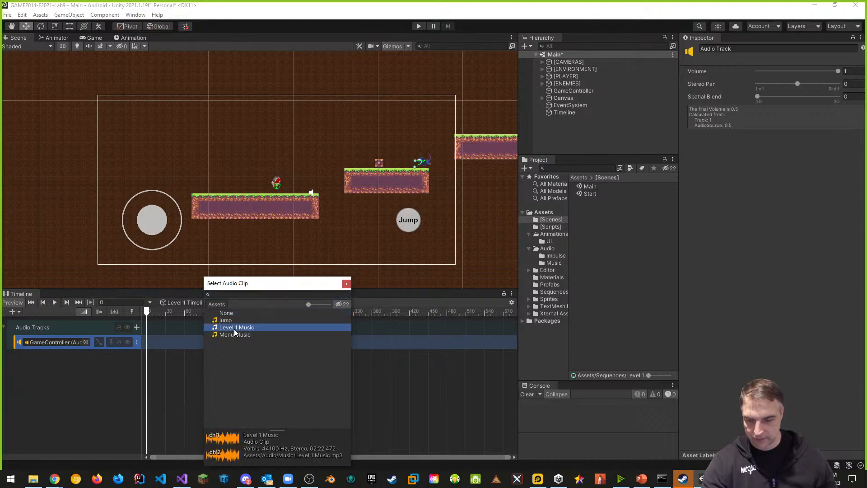
double_click(235, 328)
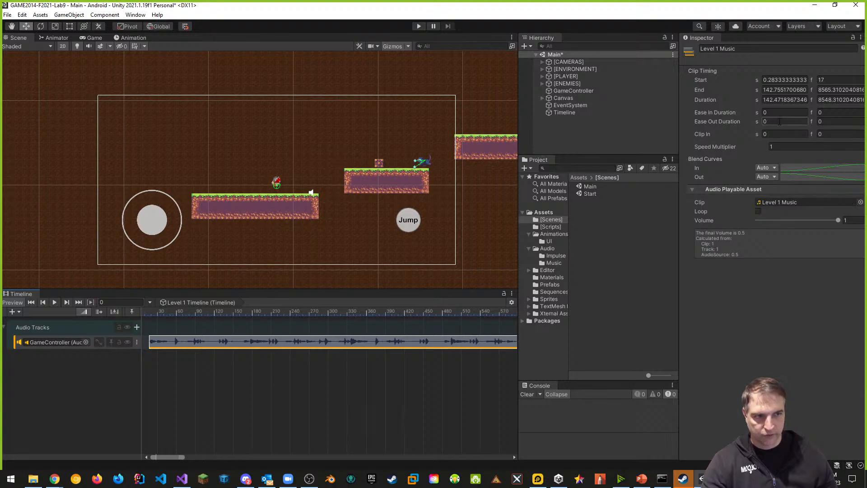
- Set the Level 1 Music clip's ease-in duration to 60 frames and show the audio track's curves
click(833, 113)
text(60)
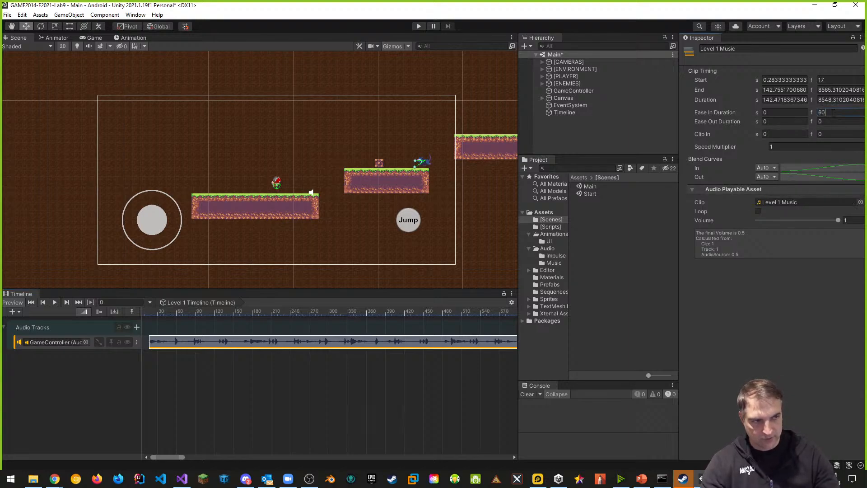
key(Return)
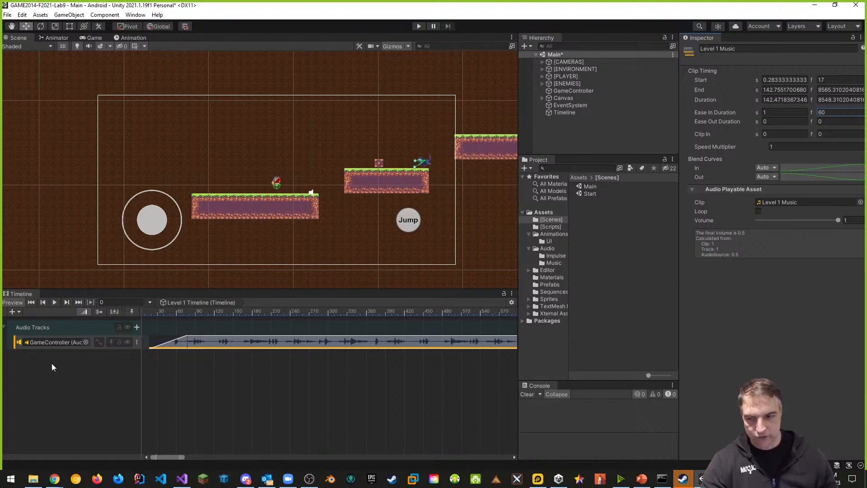
click(99, 343)
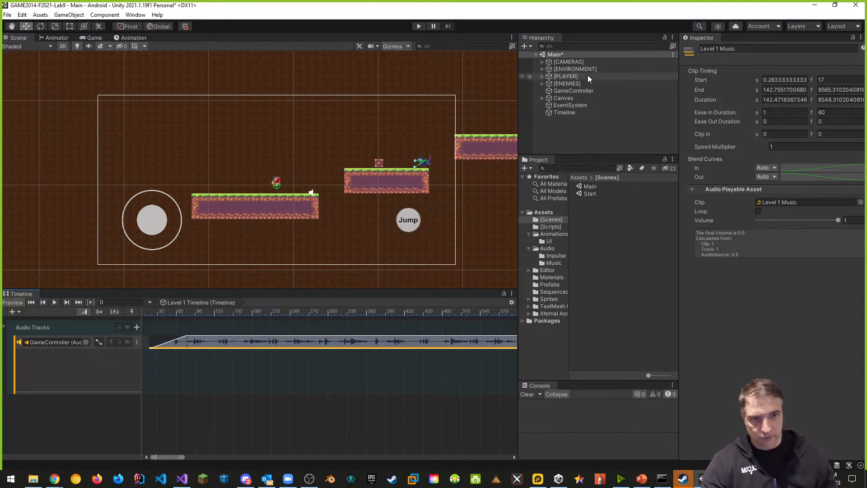
- Turn off Play On Awake on GameController's Audio Source, and play-test the scene with the Timeline object selected
click(567, 91)
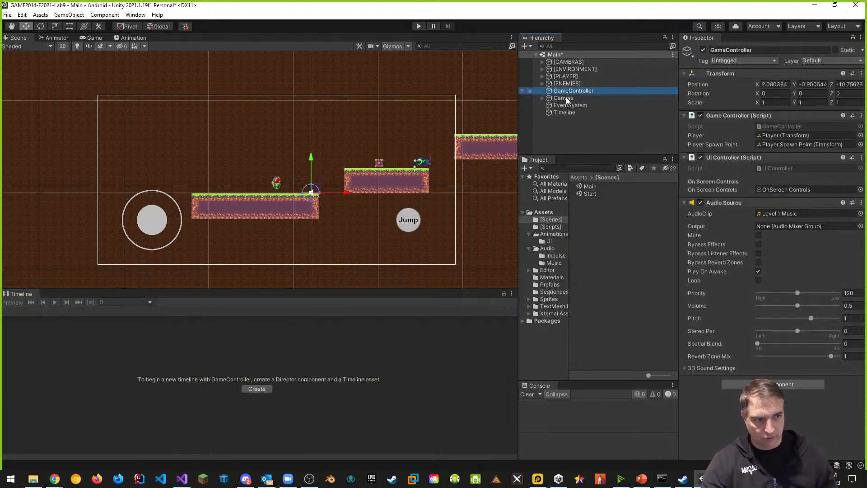
click(758, 272)
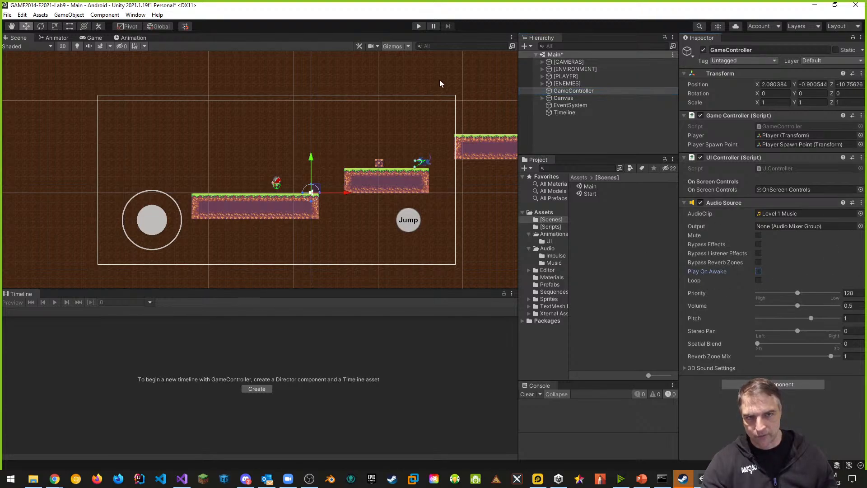
click(560, 113)
click(418, 27)
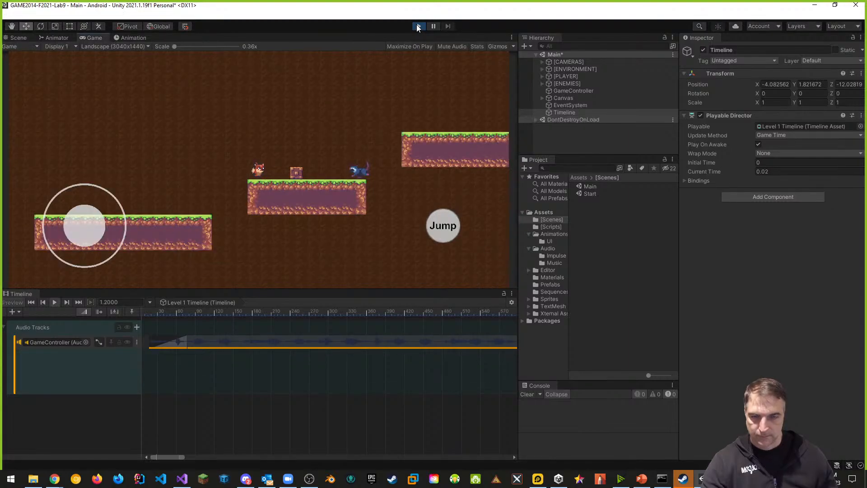
click(417, 26)
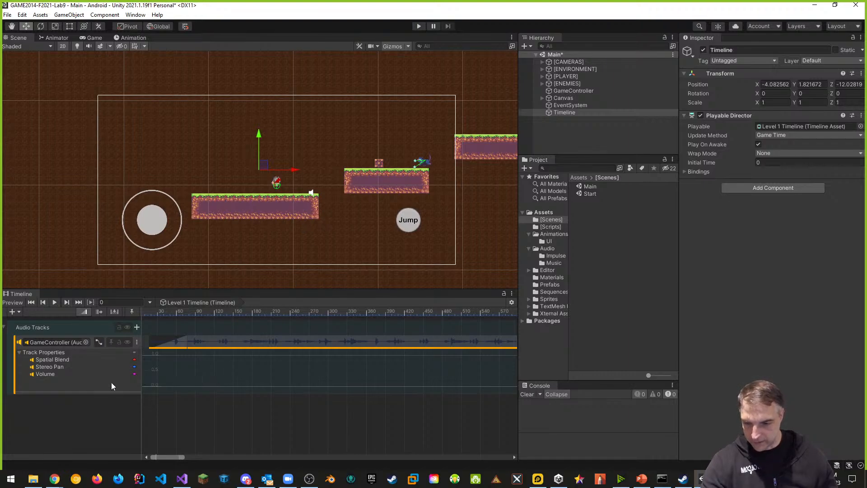
- Lower the audio track's Volume curve to 0 at frame 0 of the timeline
click(53, 375)
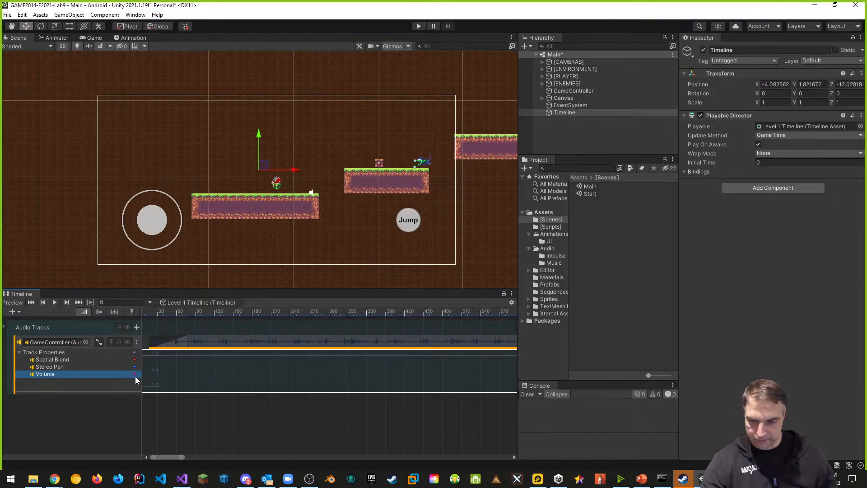
click(217, 311)
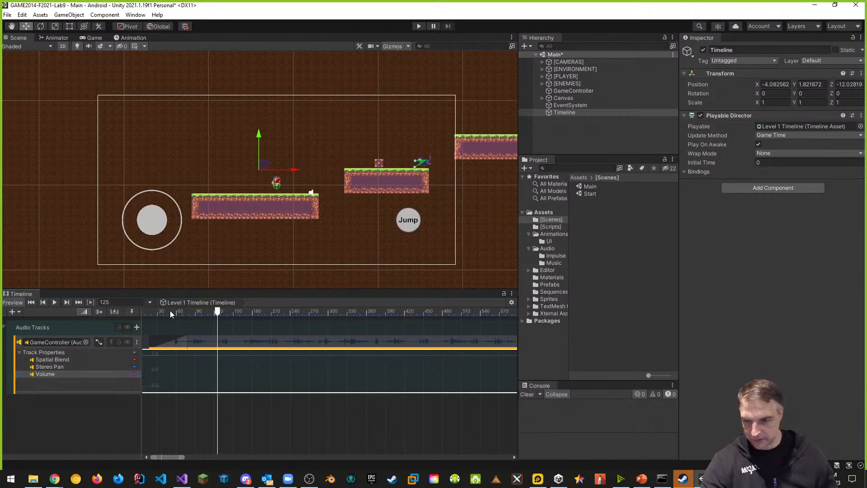
drag(221, 311, 140, 310)
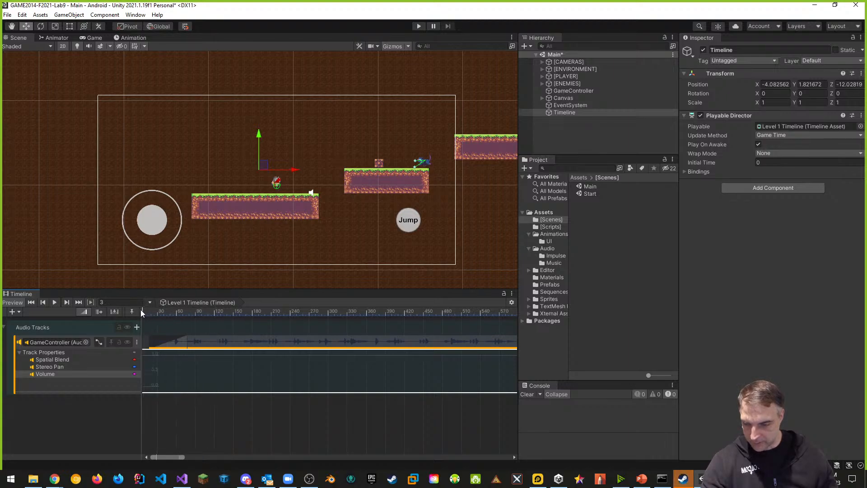
scroll(170, 348, up, 3)
middle_drag(170, 348, 312, 338)
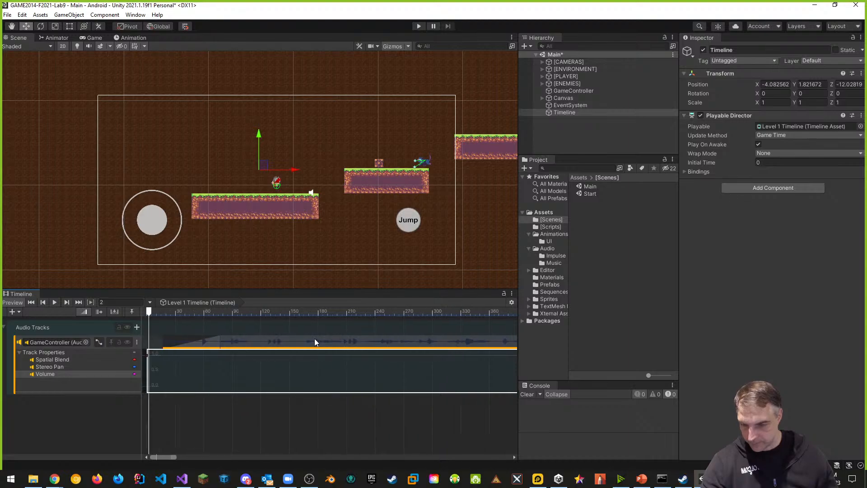
drag(149, 312, 147, 315)
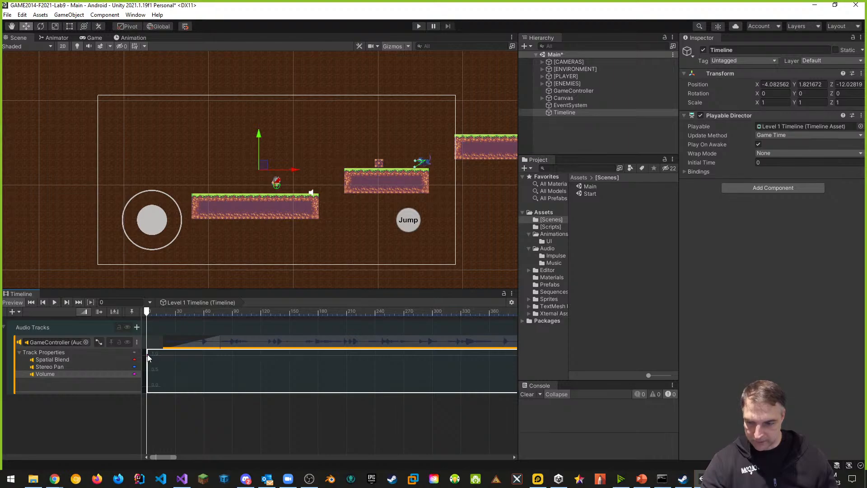
drag(148, 353, 145, 385)
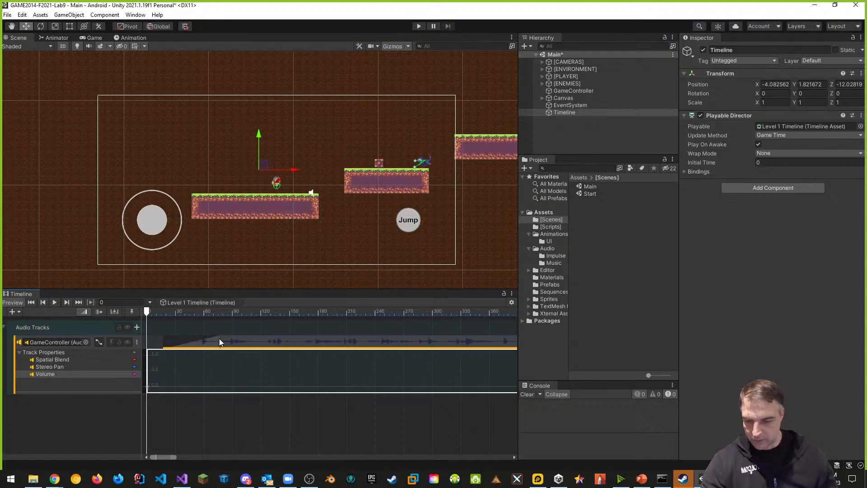
- Add a key to the Volume curve at frame 120 and raise it to about 1
drag(149, 315, 261, 313)
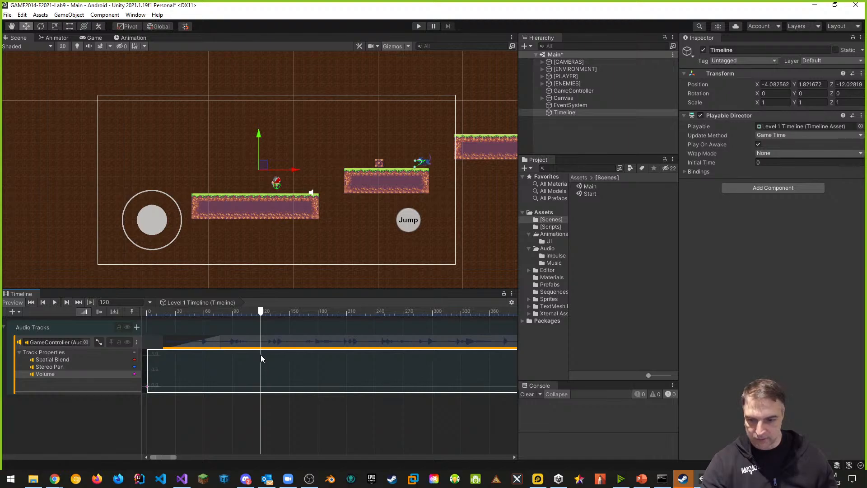
key(q)
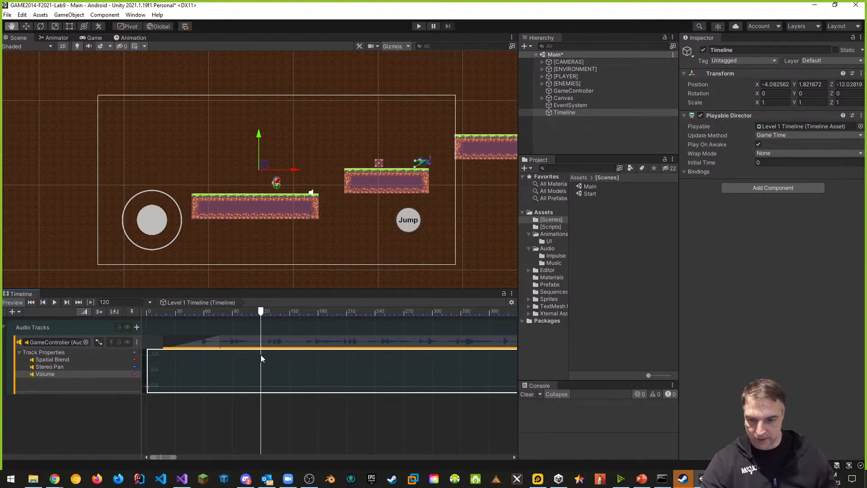
right_click(260, 389)
click(271, 392)
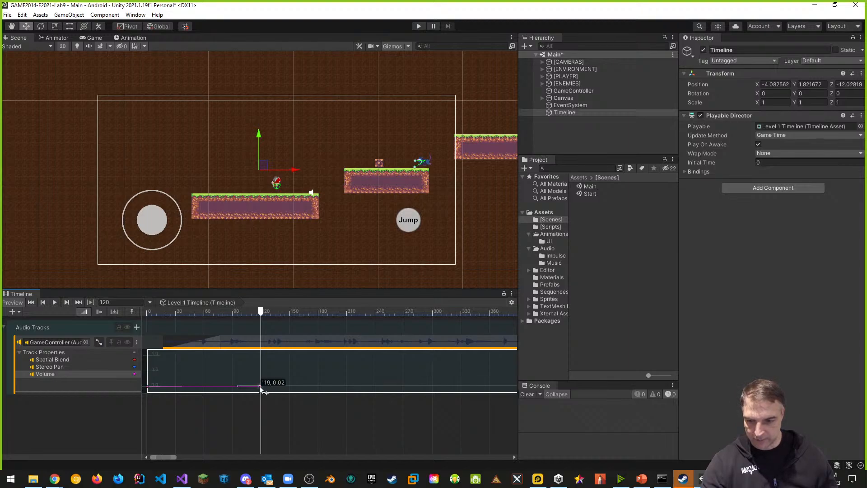
drag(260, 387, 262, 353)
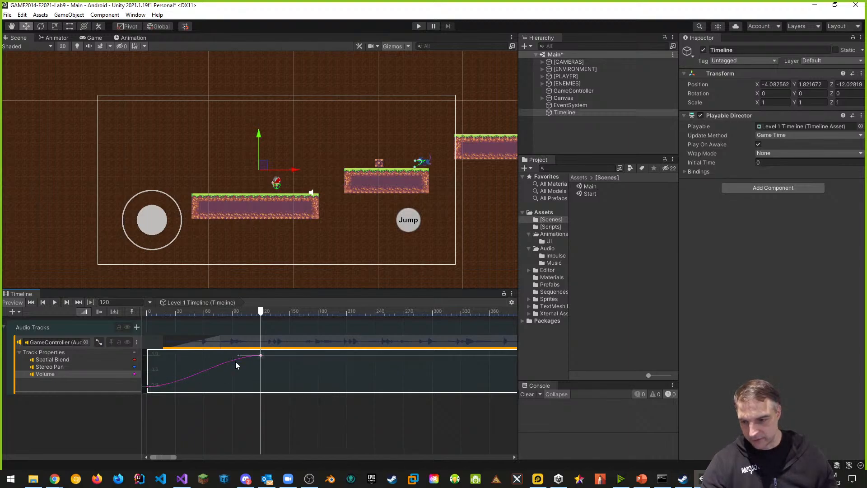
- Bend the Volume curve's incoming tangent at frame 120 into a slow-starting rise, and return the playhead to frame 0
drag(239, 355, 243, 373)
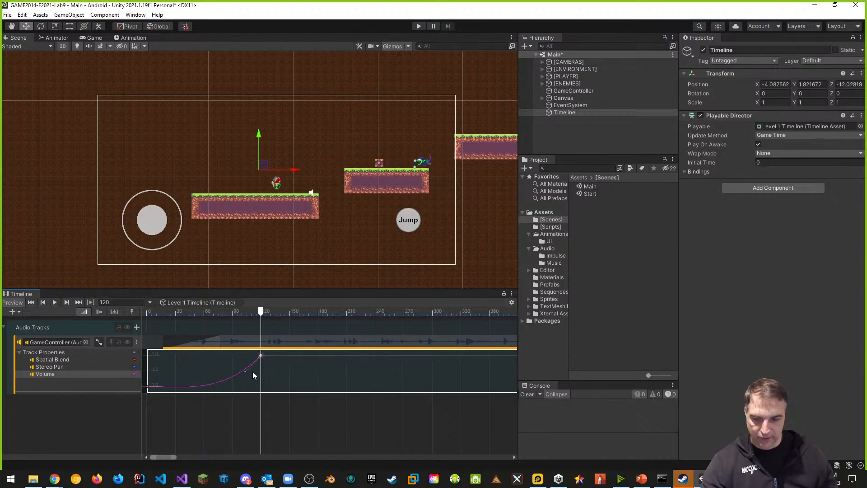
mouse_move(244, 371)
mouse_down()
mouse_move(230, 344)
mouse_move(233, 380)
mouse_up()
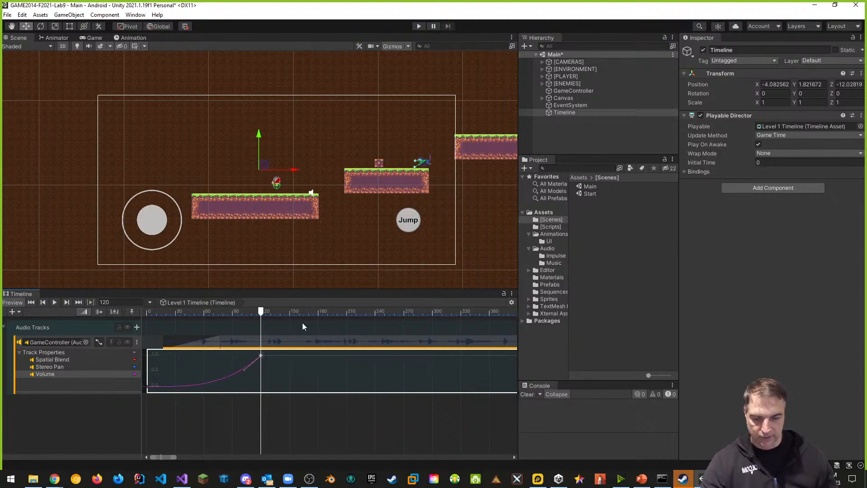
drag(261, 312, 147, 311)
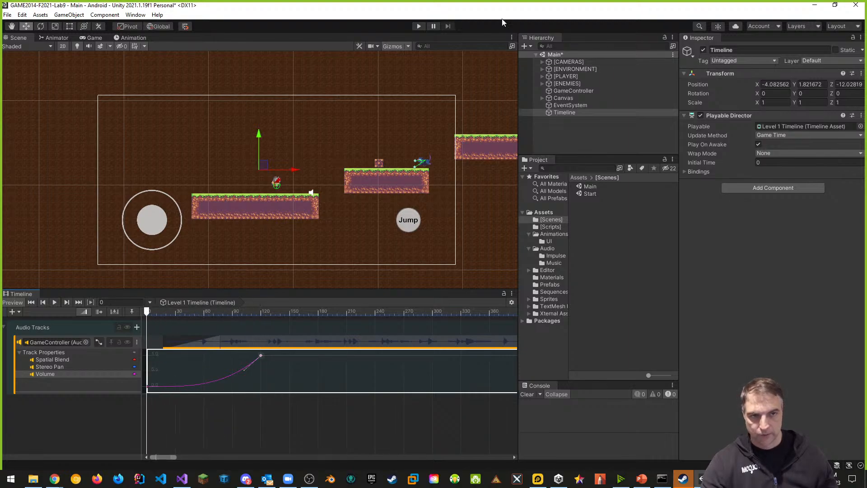
- Play-test the scene to check the music's volume fade-in, and stop playback
click(418, 26)
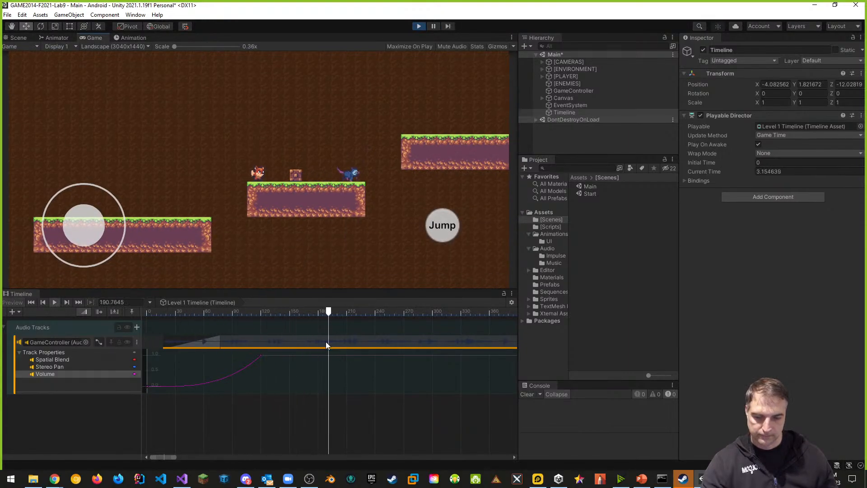
click(418, 26)
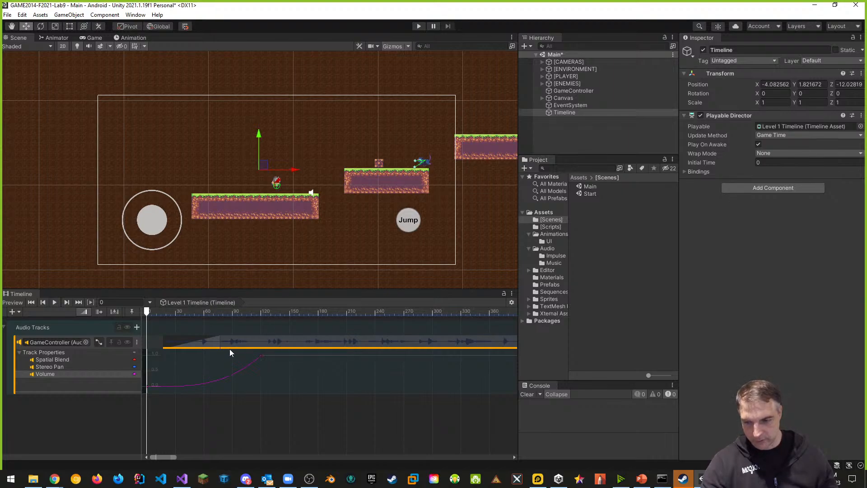
- Lower the Volume curve's keyframe at frame 120 to 0.5, smooth the curve leading into it, and play-test the fade
click(260, 354)
drag(260, 356, 261, 370)
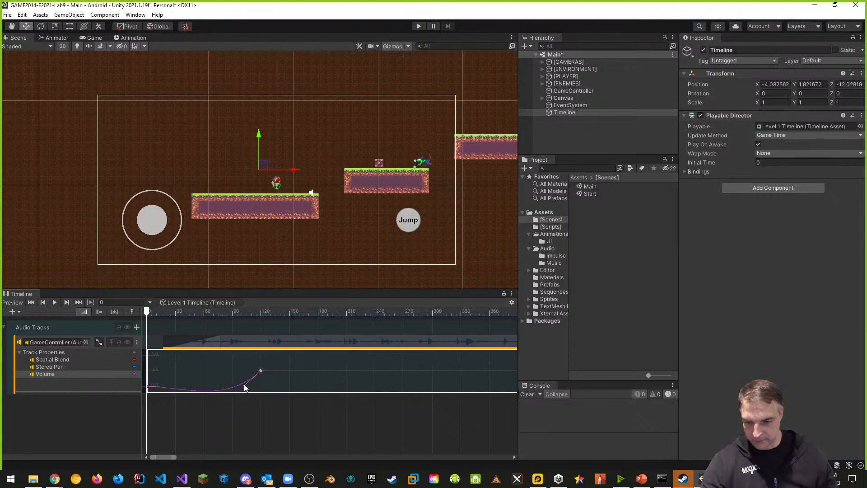
drag(244, 387, 242, 384)
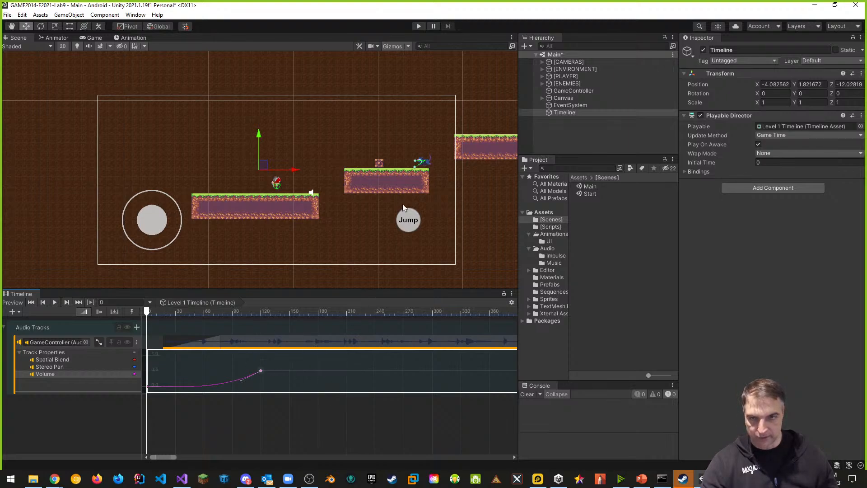
click(418, 26)
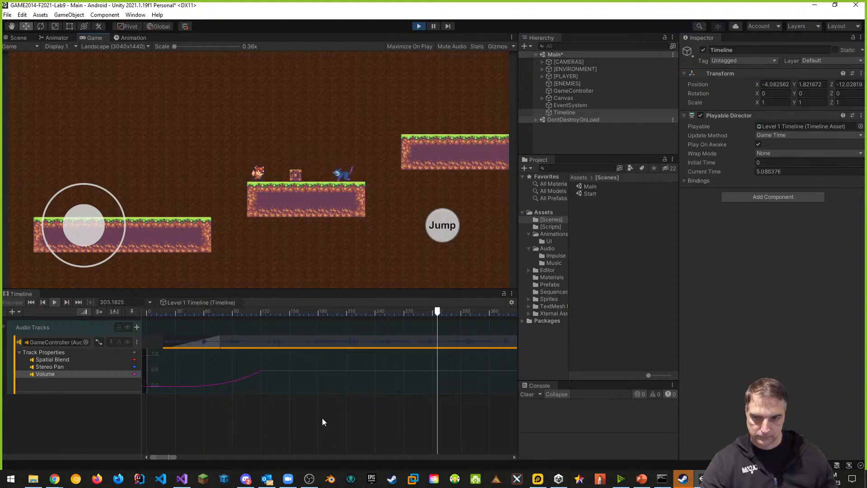
click(420, 27)
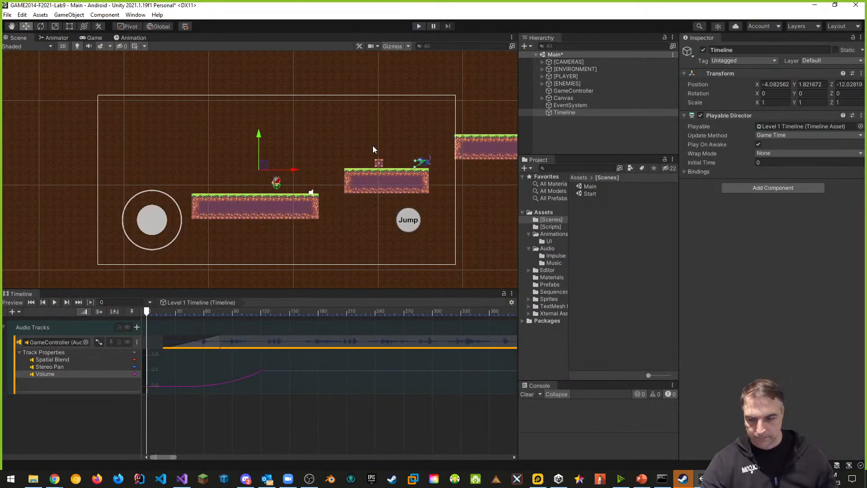
- Set the Level 1 Music clip's ease-in duration to 0 and move the clip to start at frame 30
click(176, 337)
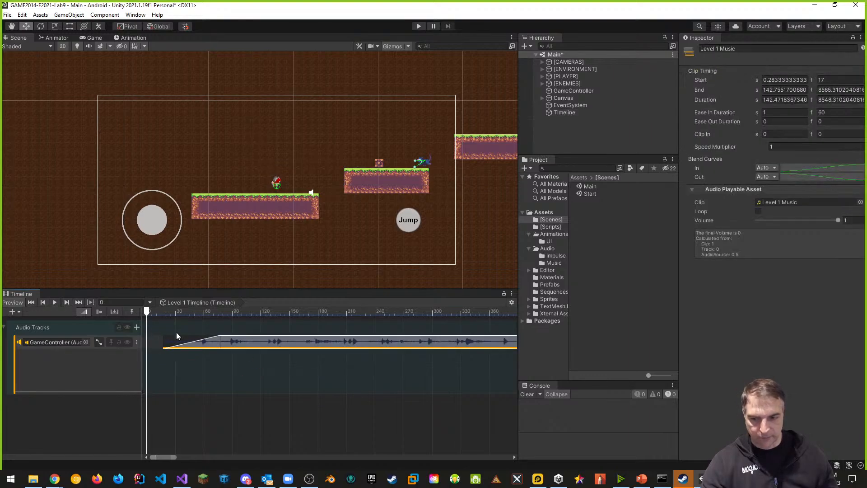
click(846, 112)
key(Return)
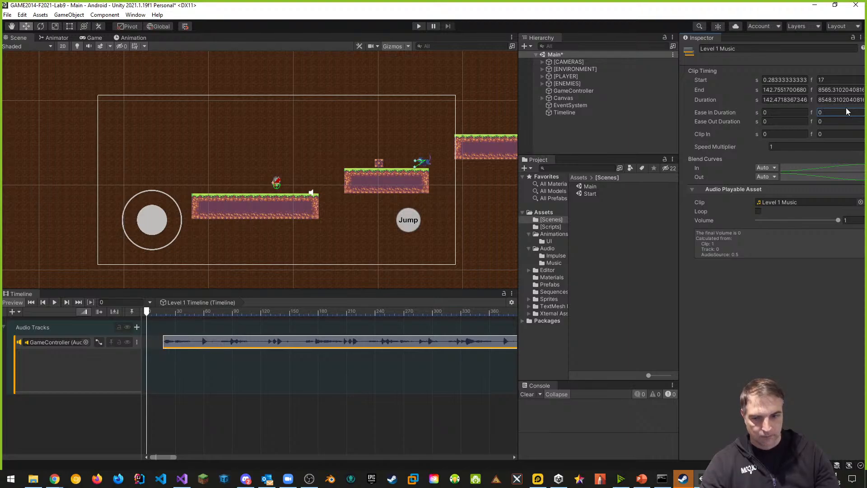
click(175, 343)
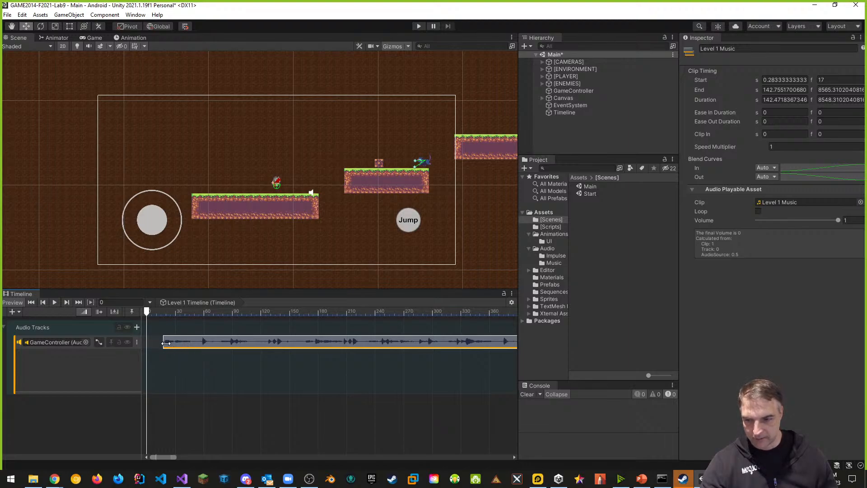
drag(165, 342, 180, 346)
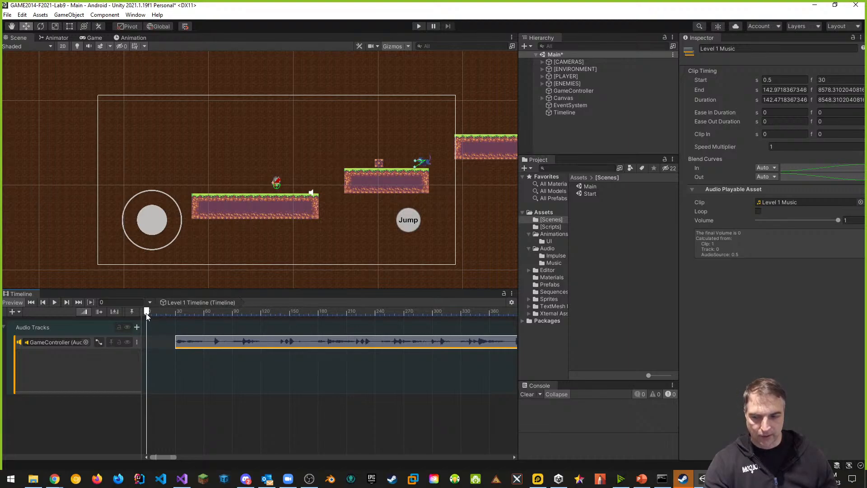
- Collapse the Audio Tracks group, add a Cinemachine track to the Level 1 Timeline, and bind Main Camera to it
click(7, 327)
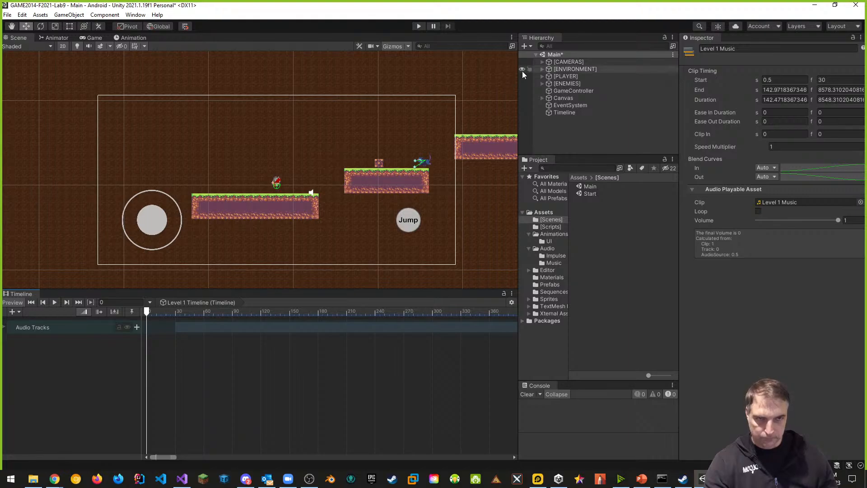
click(543, 62)
click(578, 68)
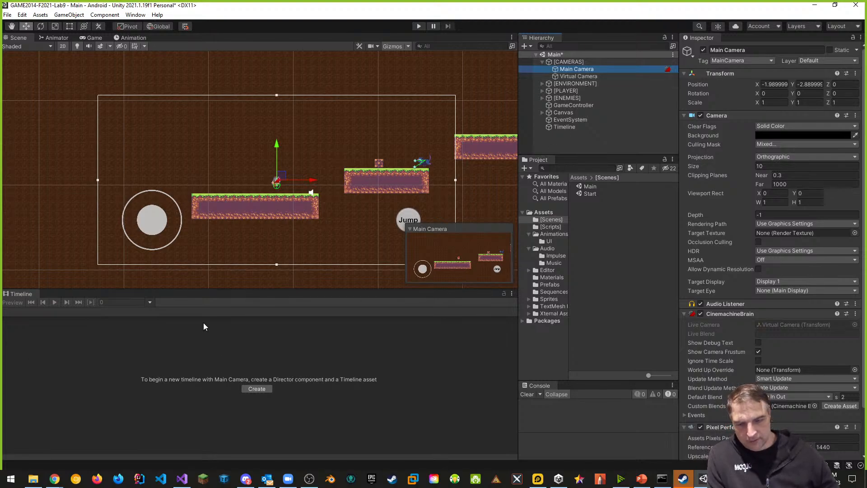
click(566, 126)
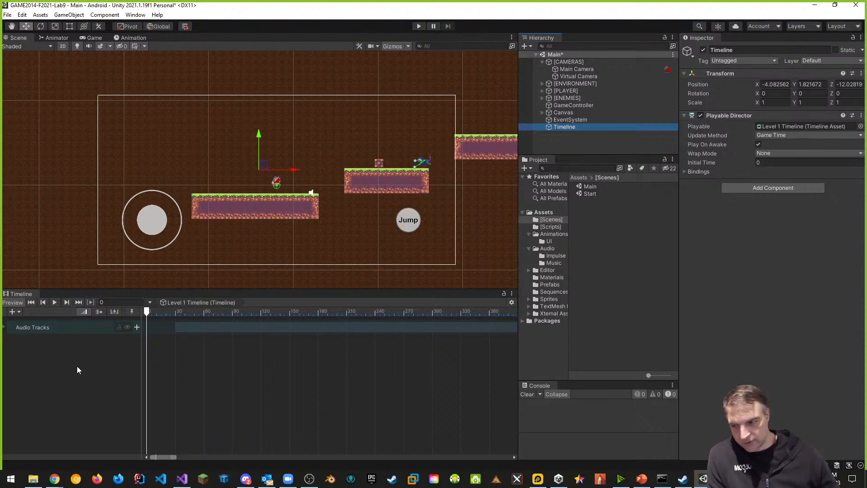
right_click(50, 367)
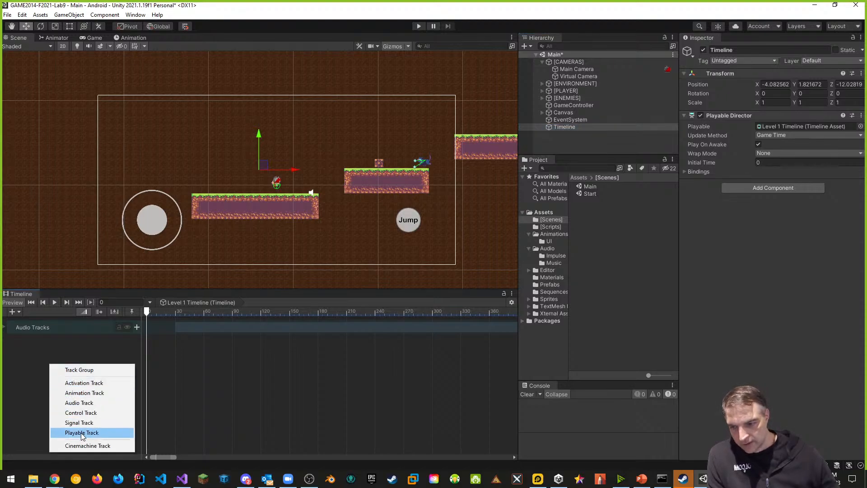
click(91, 449)
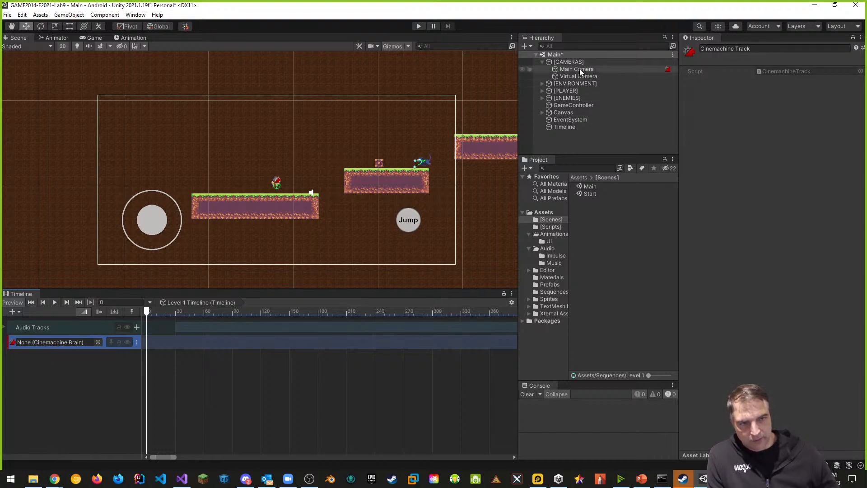
drag(578, 69, 66, 341)
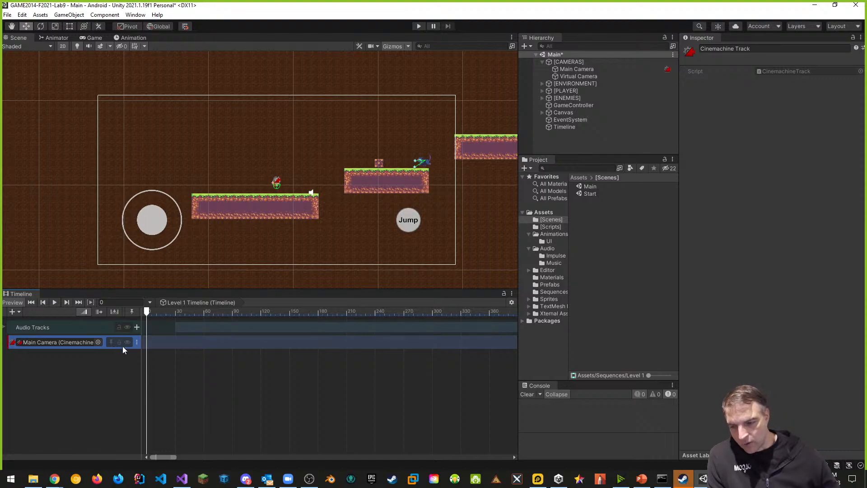
- Add a shot clip to the Main Camera track from the existing Cinemachine camera named Virtual Camera
right_click(152, 342)
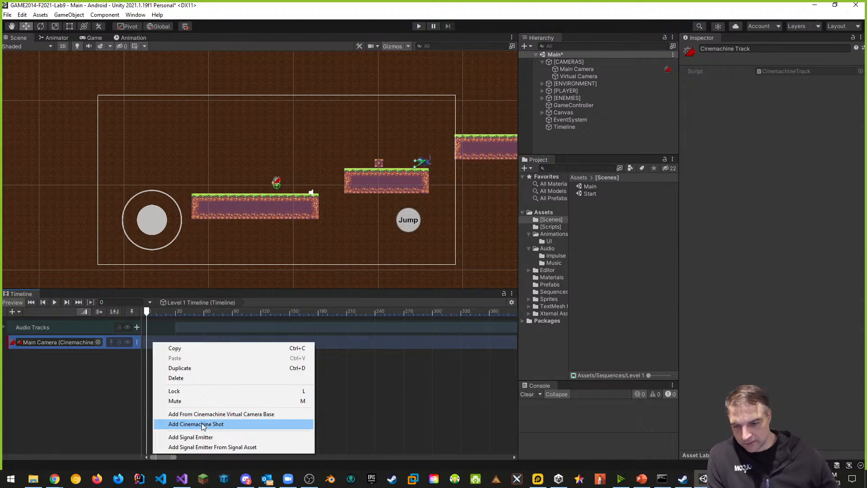
click(228, 414)
click(264, 321)
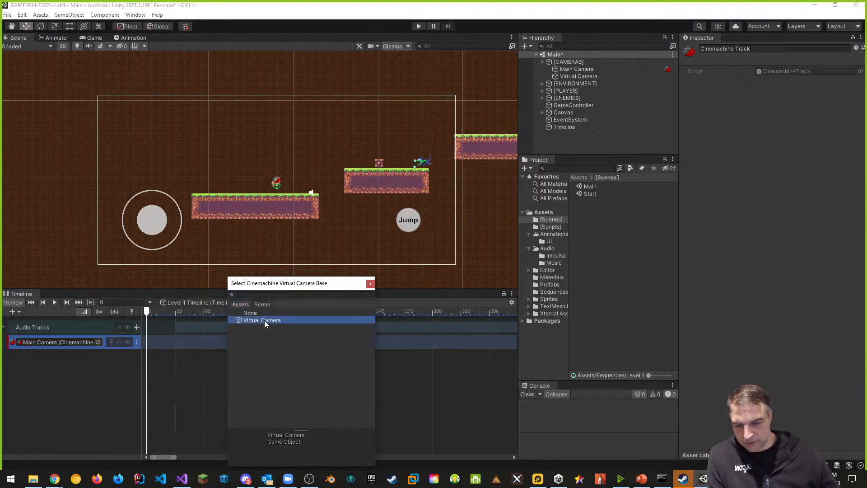
double_click(281, 321)
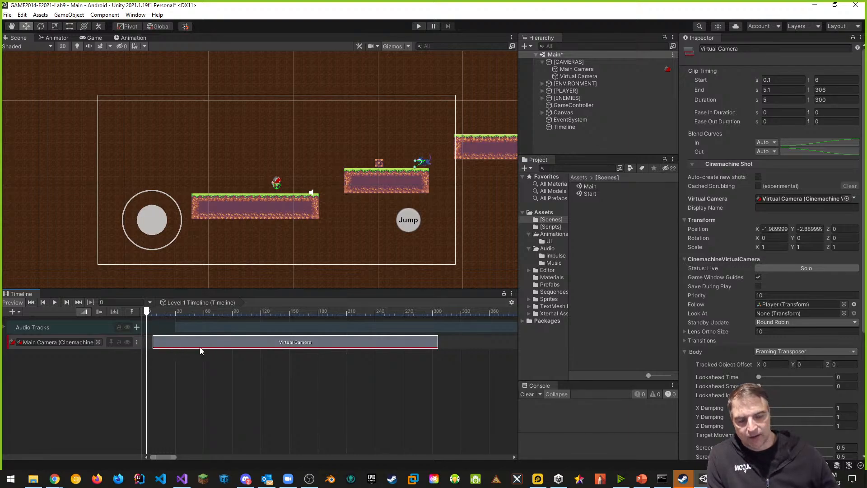
- Add a new Cinemachine shot at frame 0 of the Main Camera track, overlapping the Virtual Camera clip
mouse_move(147, 311)
mouse_down()
mouse_move(161, 312)
mouse_move(146, 313)
mouse_up()
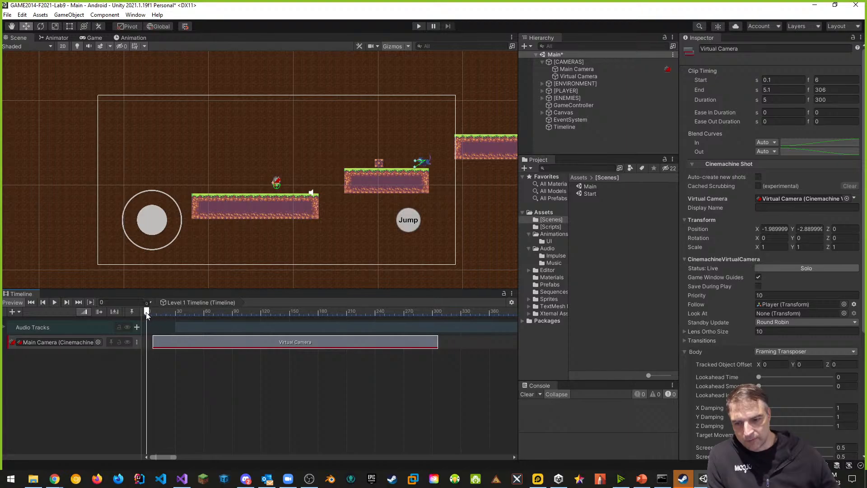
right_click(165, 345)
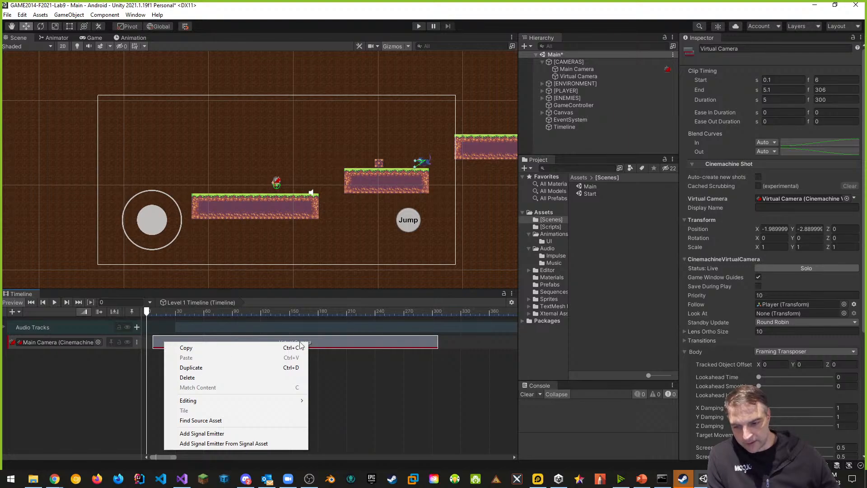
click(356, 340)
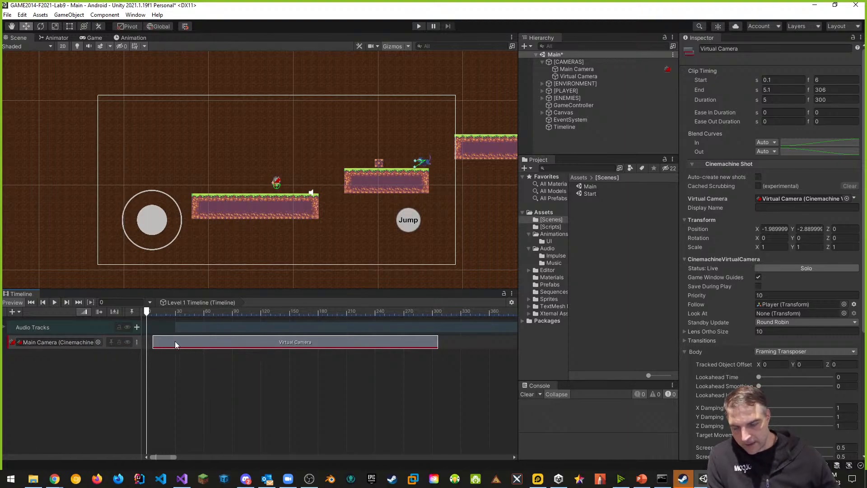
click(137, 343)
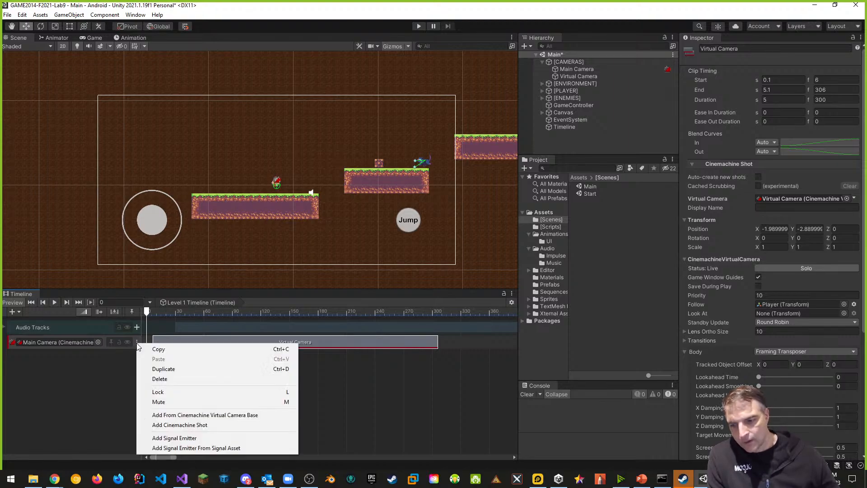
click(197, 425)
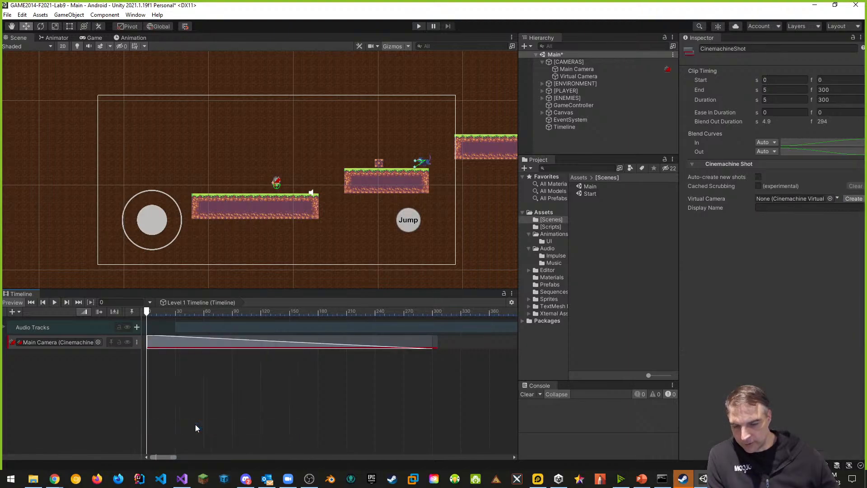
- Scrub the timeline to frame 92 and play-test the scene with the overlapping camera shots
drag(142, 315, 225, 313)
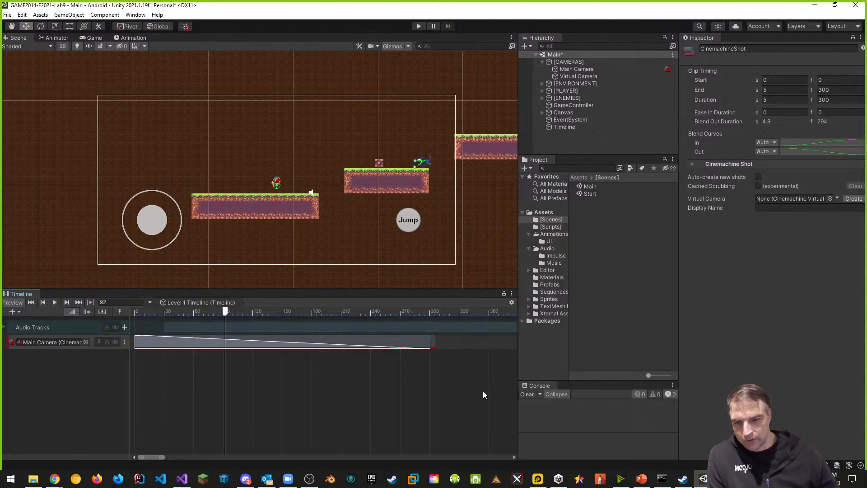
click(419, 27)
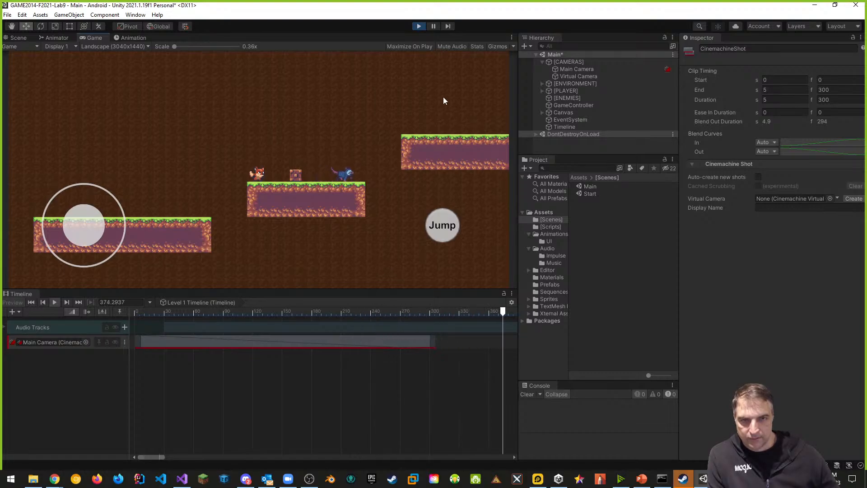
click(418, 26)
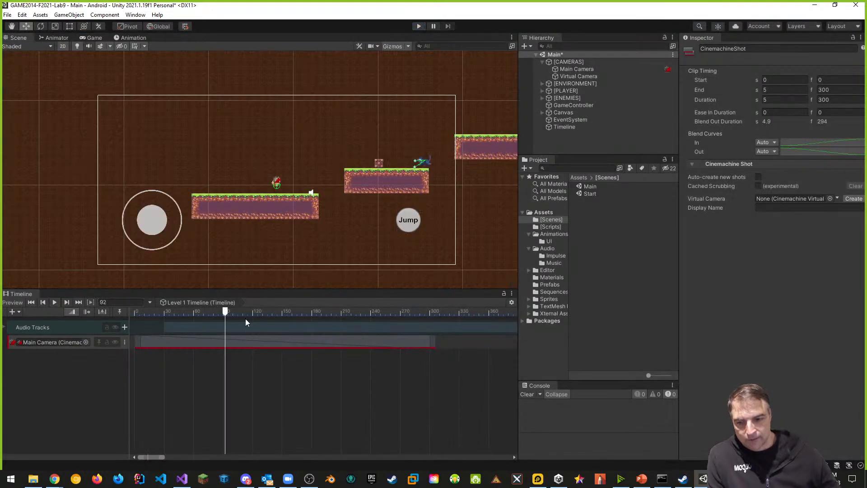
- Return the timeline to frame 0, assign Virtual Camera to the new Cinemachine shot, and review its camera settings
mouse_move(136, 311)
mouse_down()
mouse_move(149, 312)
mouse_move(132, 313)
mouse_up()
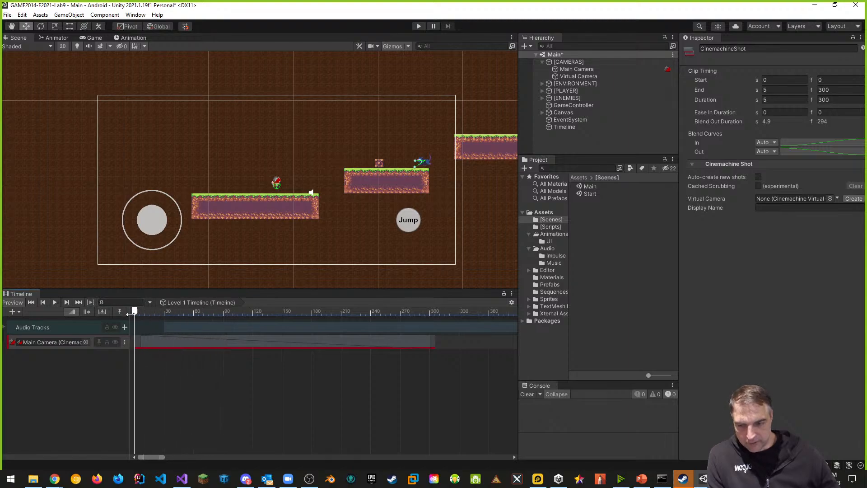
click(172, 342)
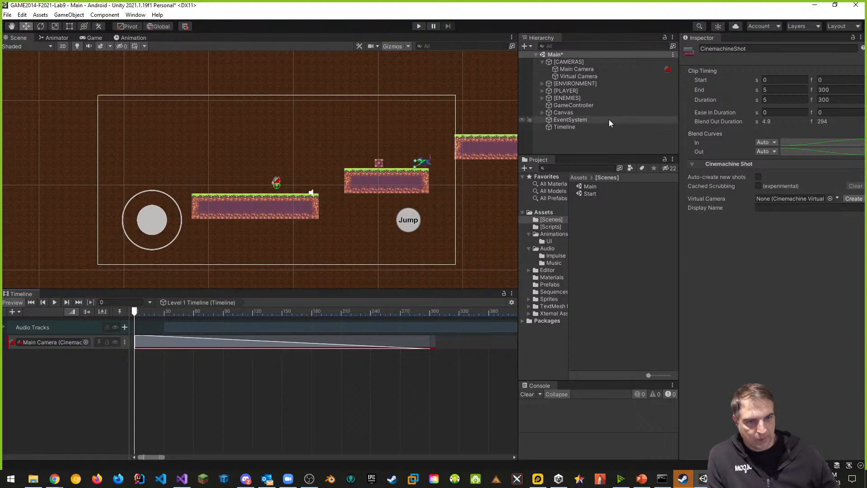
drag(574, 77, 766, 200)
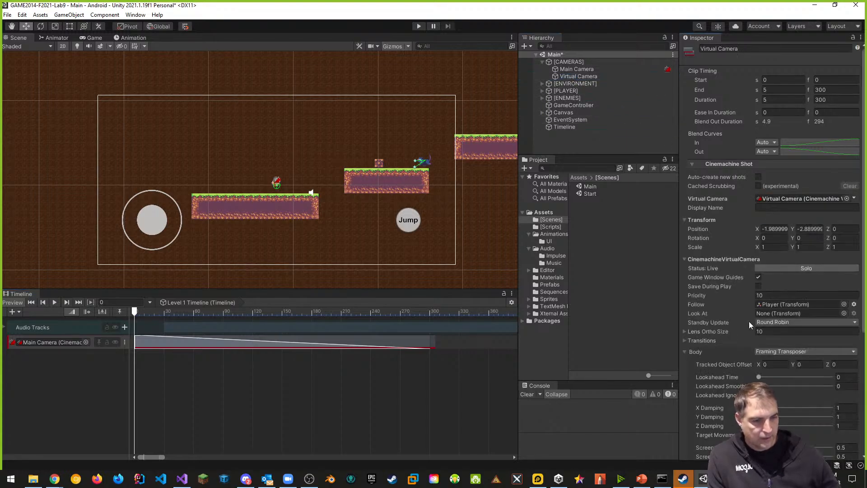
mouse_move(748, 321)
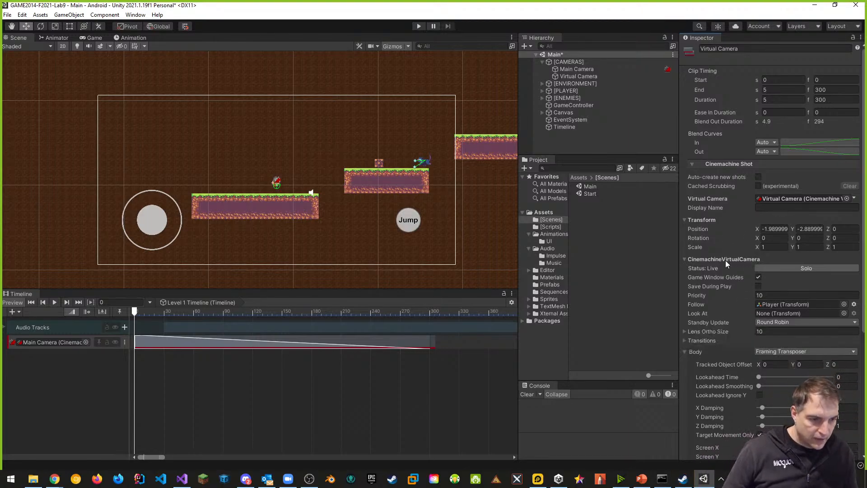
scroll(725, 260, down, 6)
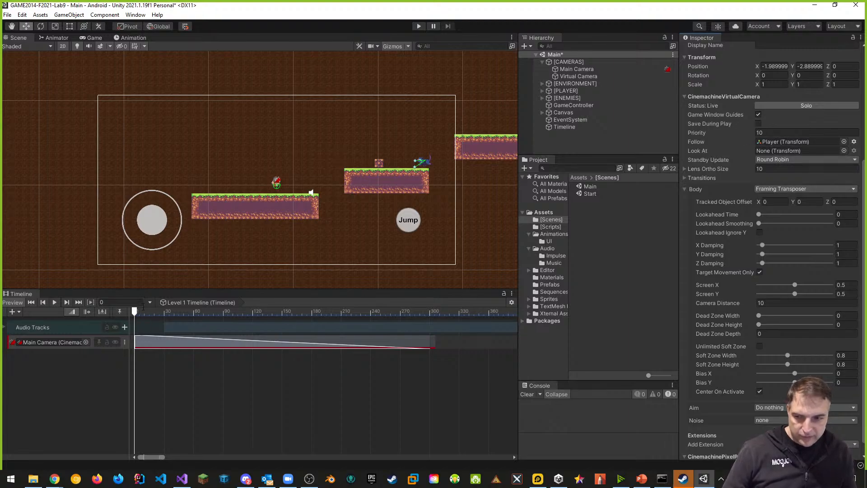
- Play-test the scene from the timeline's start to check the camera shots, and stop playback
mouse_move(134, 315)
mouse_down()
mouse_move(203, 313)
mouse_move(134, 319)
mouse_up()
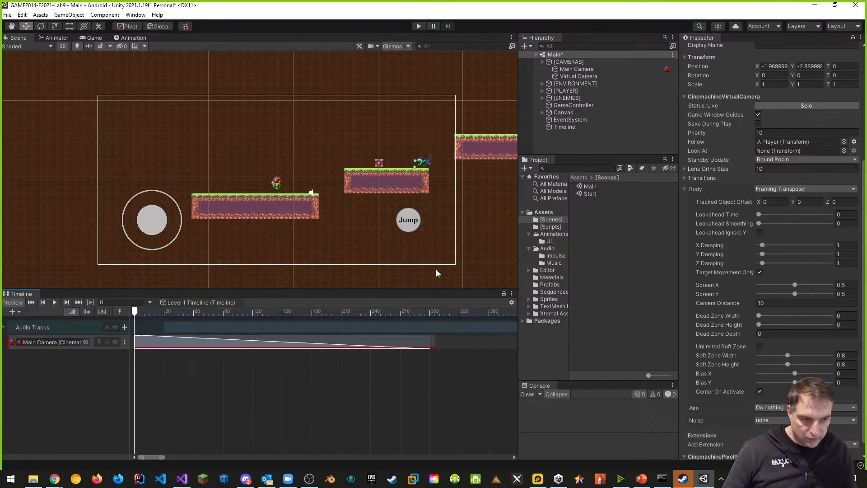
click(418, 26)
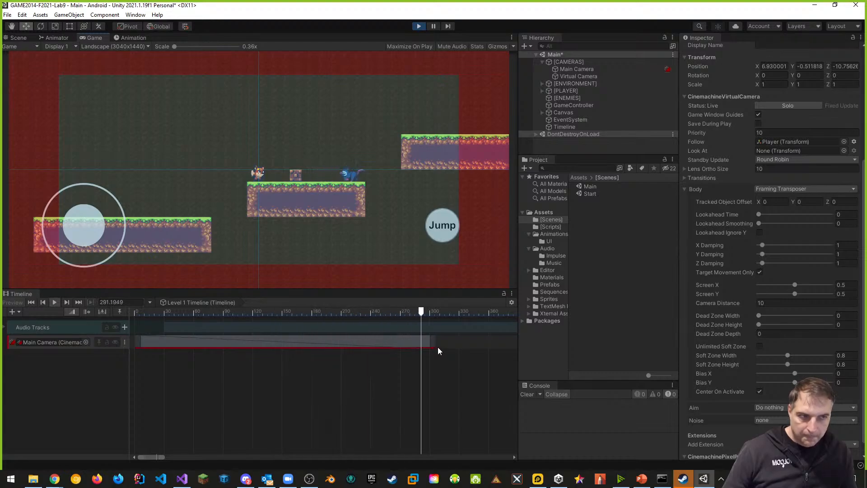
click(419, 26)
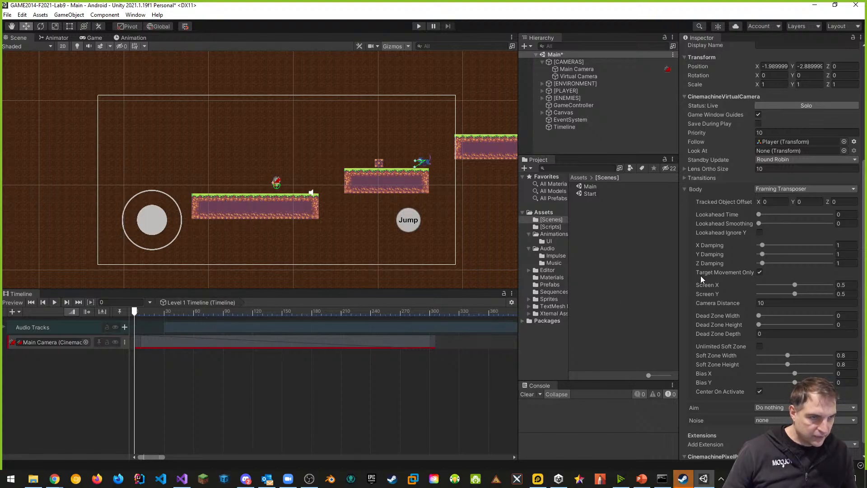
- Review the Cinemachine shot's Virtual Camera settings, including the Framing Transposer body values
scroll(722, 273, down, 1)
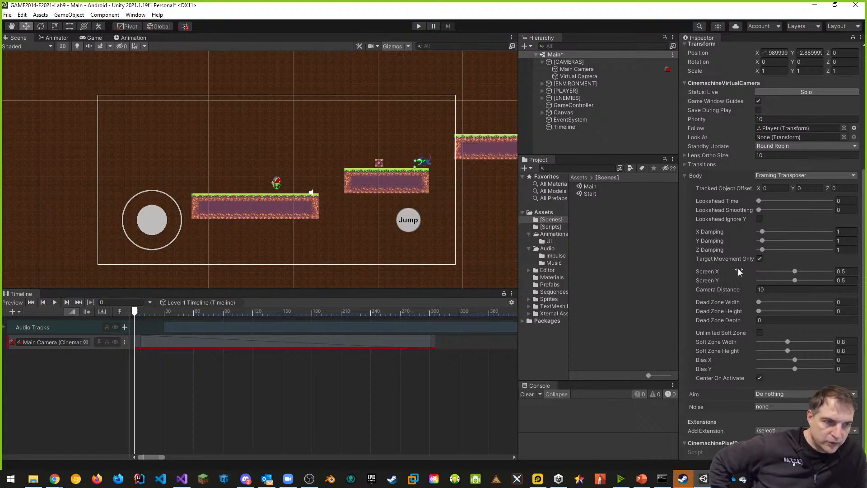
scroll(734, 258, up, 6)
scroll(733, 259, down, 3)
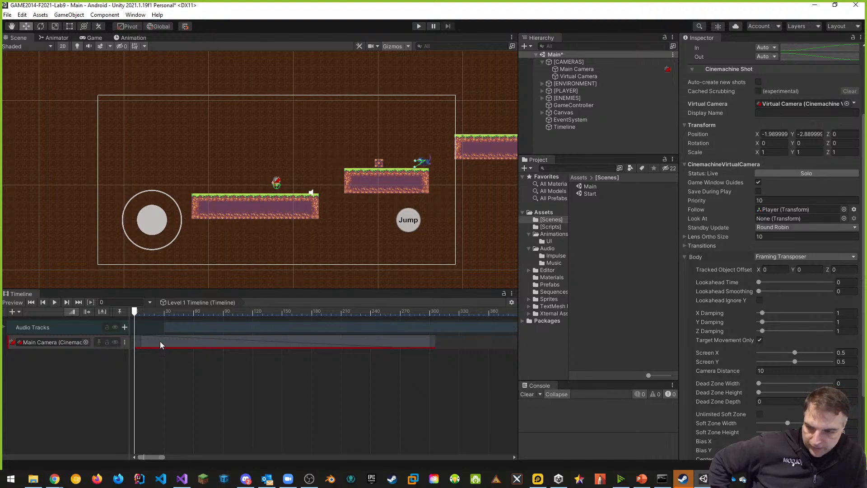
- Examine the clip editing options for the two overlapping shots on the Main Camera track
click(135, 341)
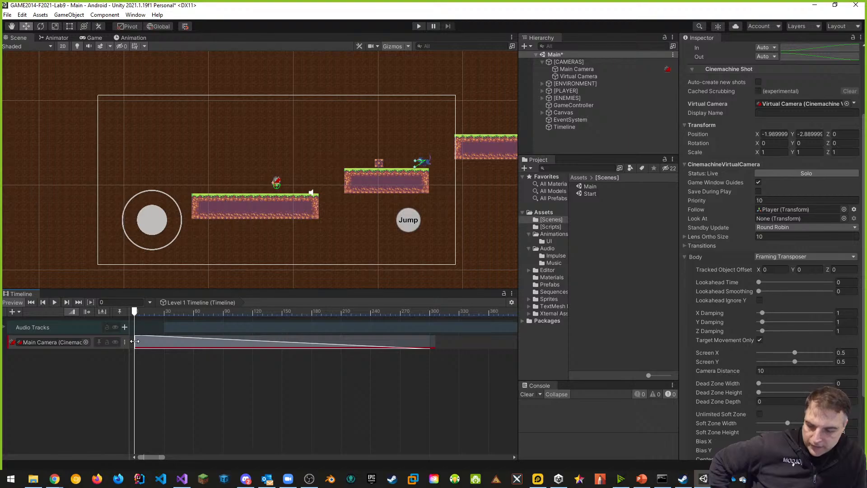
right_click(140, 344)
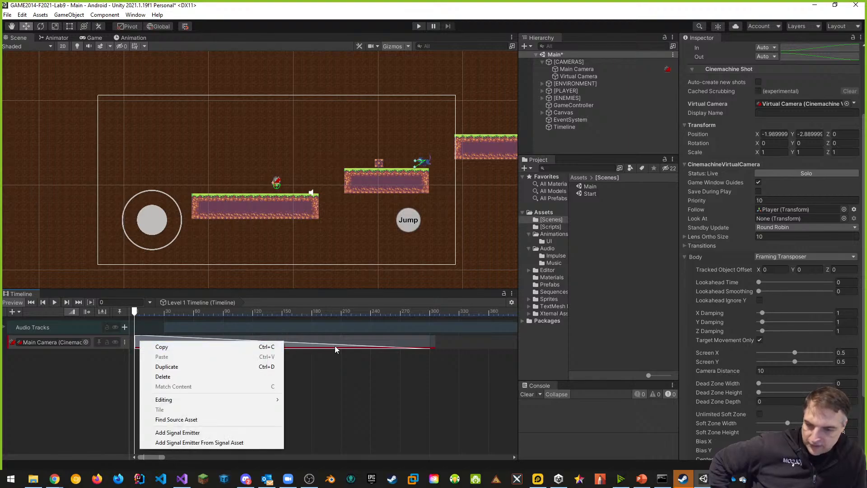
click(402, 340)
right_click(402, 341)
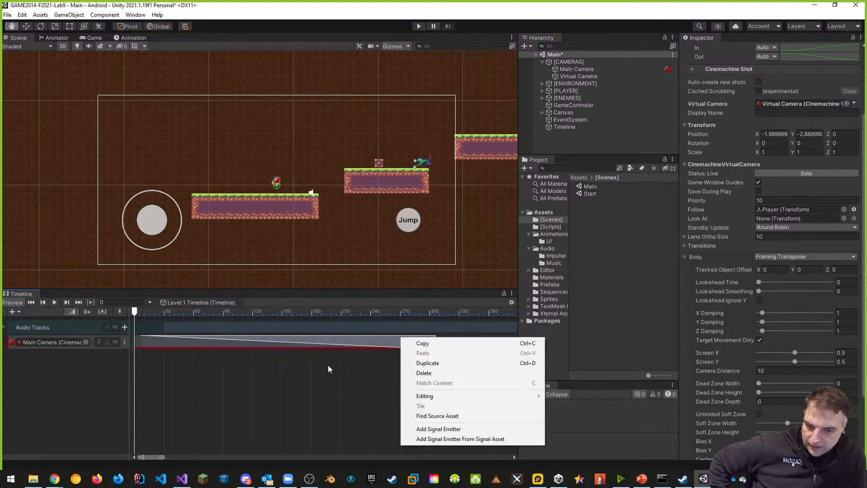
drag(137, 309, 175, 311)
right_click(162, 344)
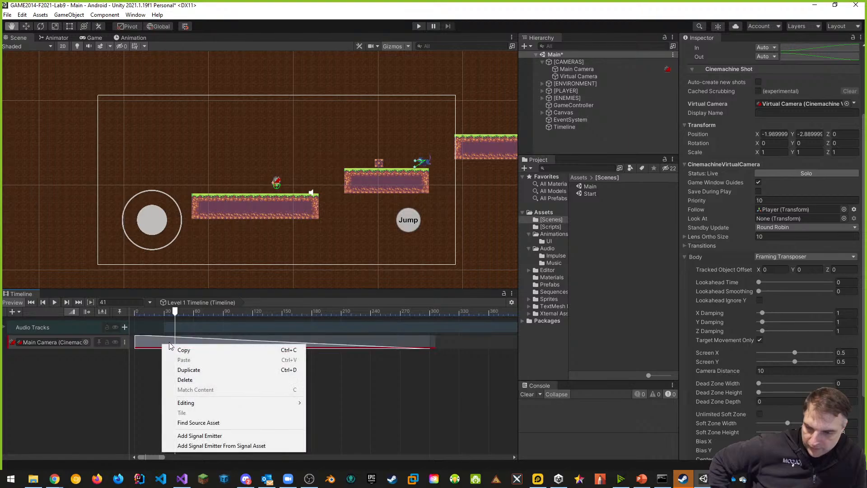
right_click(174, 341)
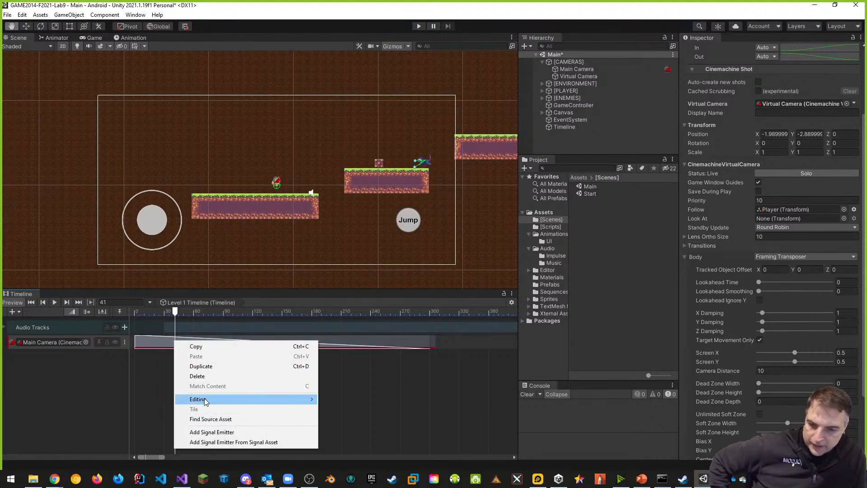
mouse_move(205, 400)
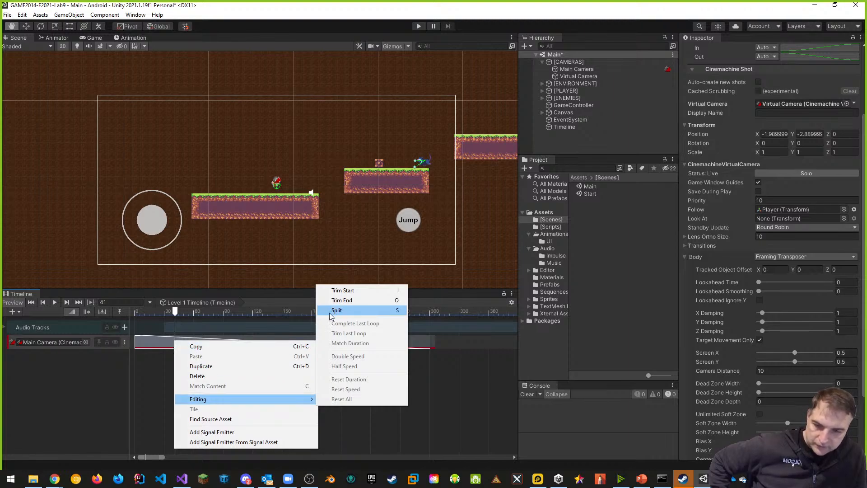
click(153, 362)
- Move the playhead to frame 19 and delete the Main Camera Cinemachine track from the timeline
drag(174, 313, 153, 316)
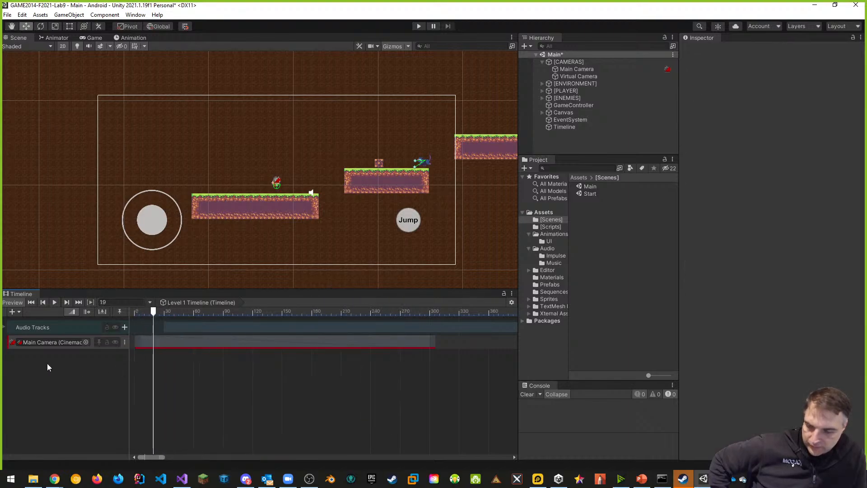
click(125, 340)
click(148, 377)
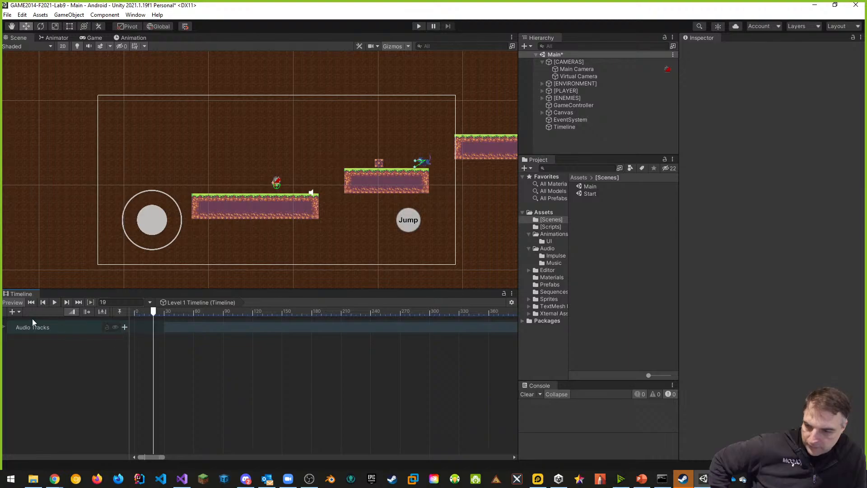
click(14, 311)
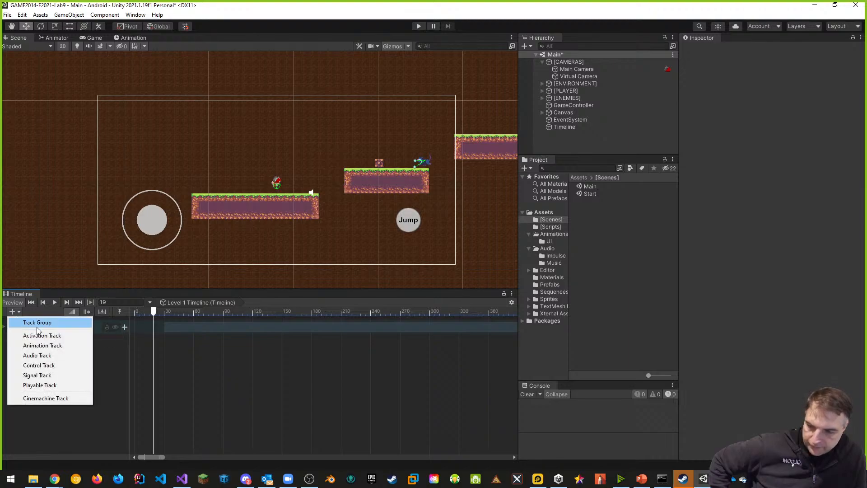
click(46, 365)
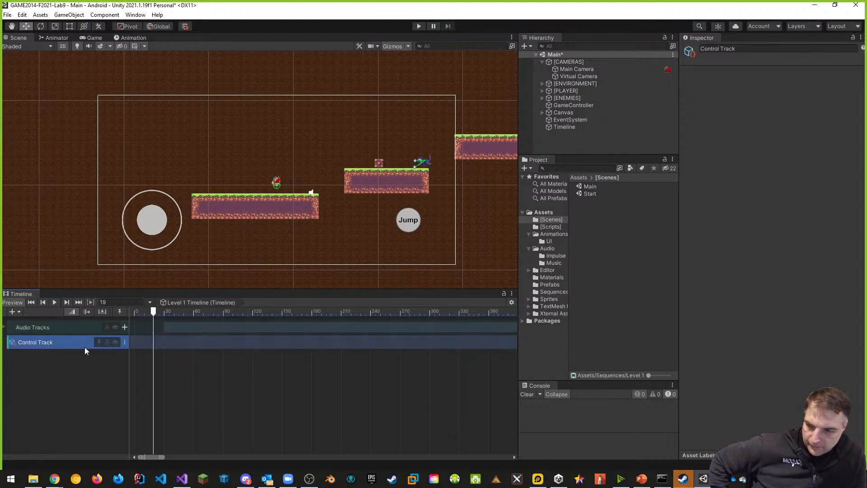
click(126, 341)
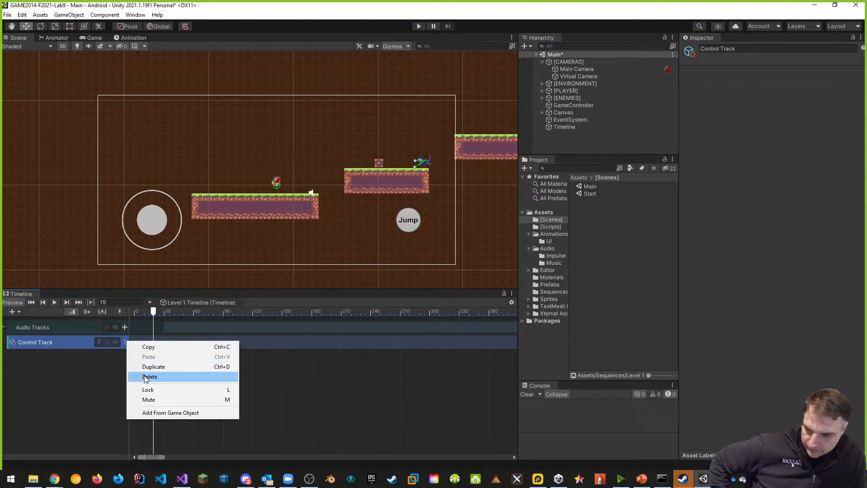
click(145, 377)
- Add an Activation Track to the timeline and move its clip to start at frame 60
click(13, 312)
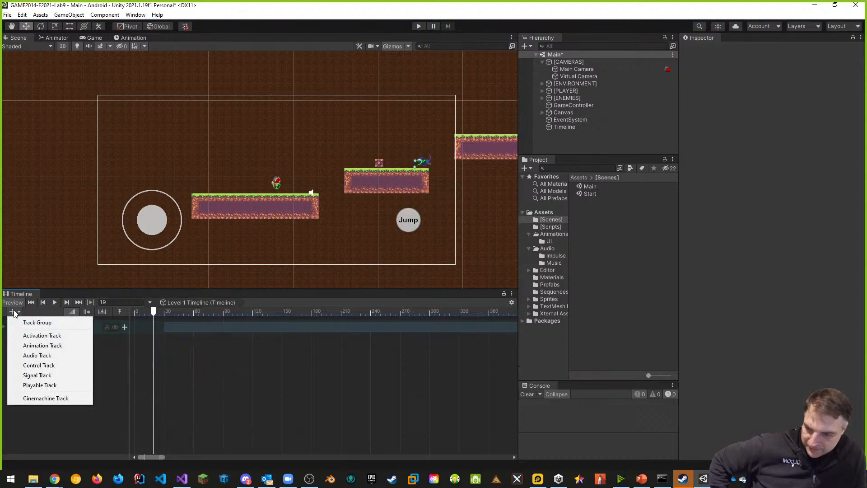
click(40, 334)
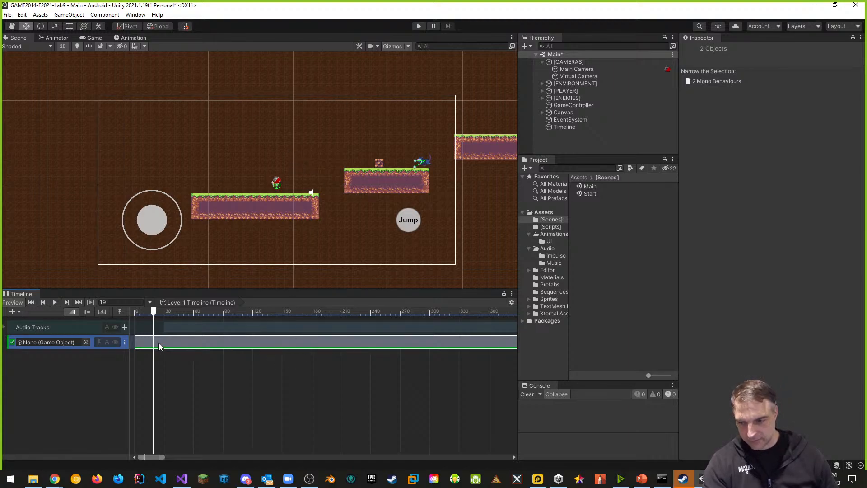
drag(156, 338, 215, 339)
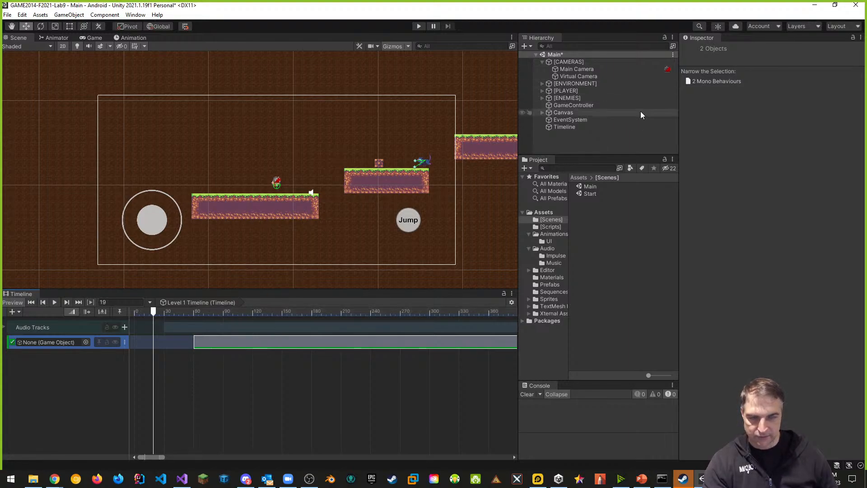
- Bind the Player object from the [PLAYER] group to the timeline's activation track
click(543, 90)
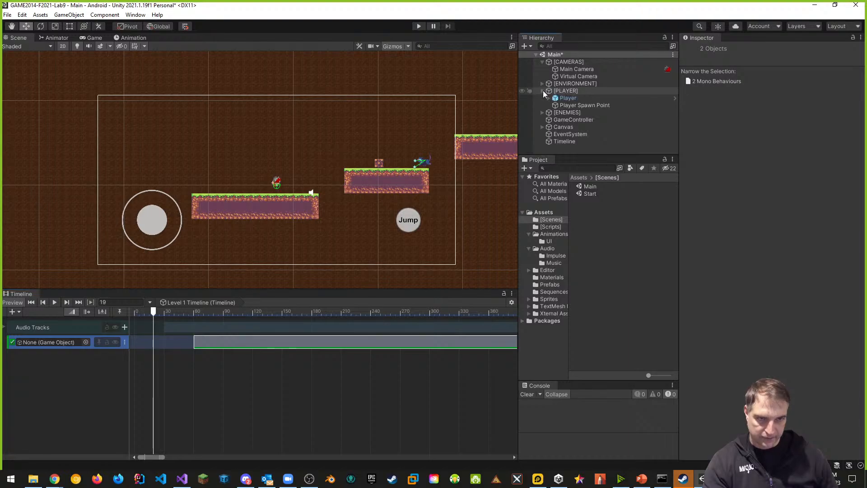
click(570, 98)
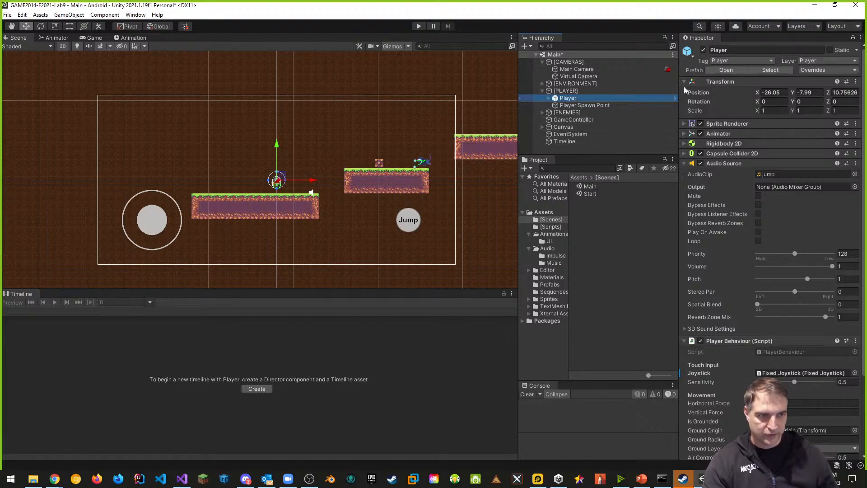
click(564, 142)
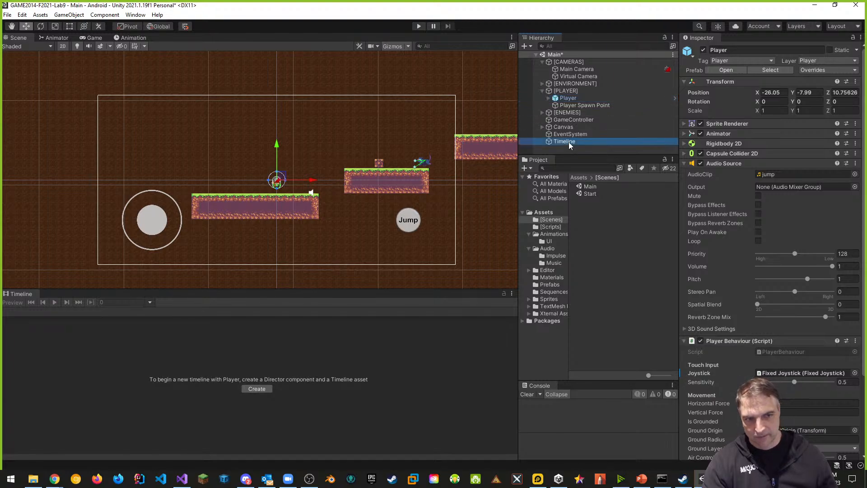
drag(566, 98, 44, 339)
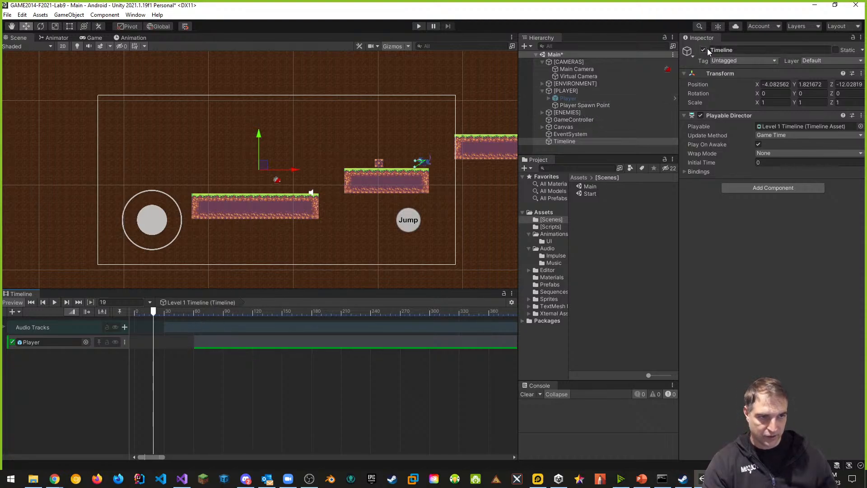
- Select the Player object and play-test the scene twice to check its timed activation, stopping playback each time
click(571, 98)
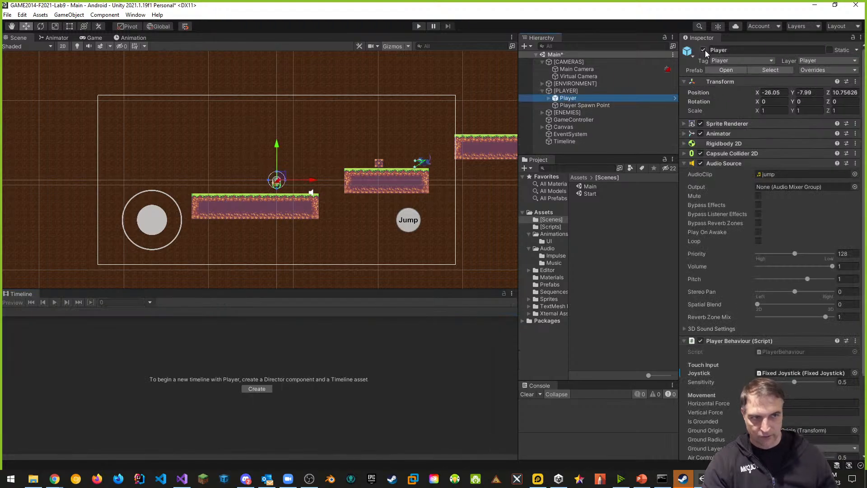
click(419, 26)
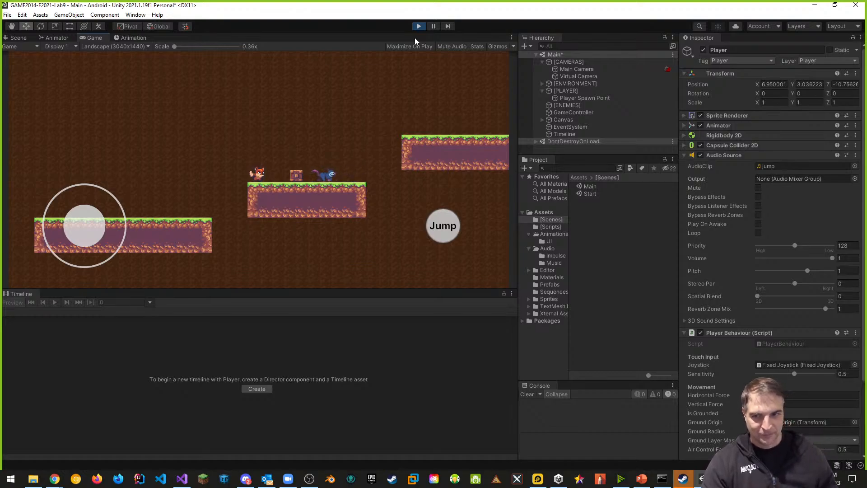
click(419, 26)
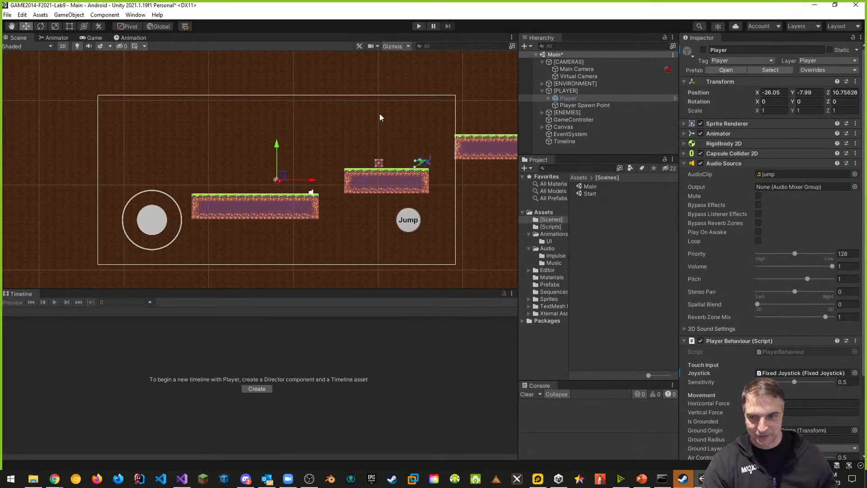
click(419, 27)
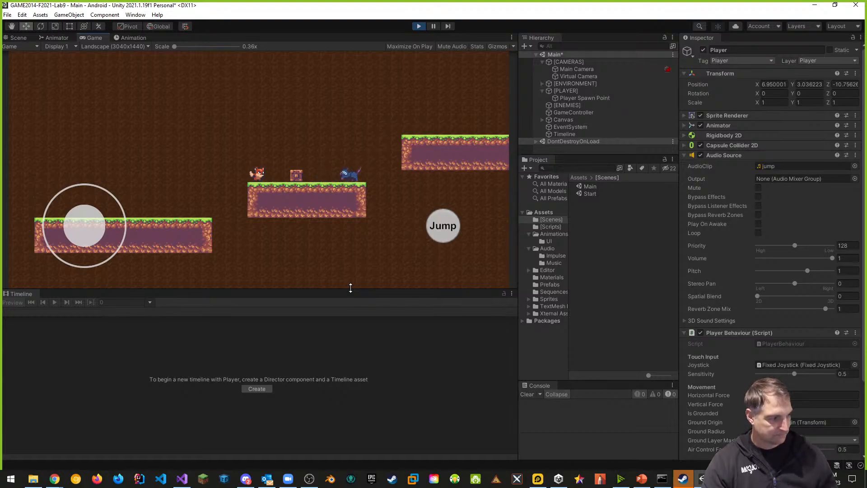
click(419, 25)
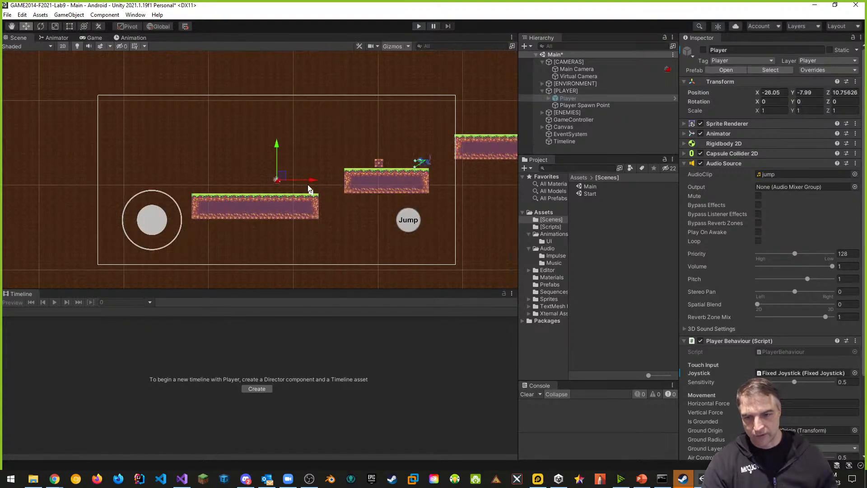
- Move the Player Spawn Point above the first platform, to about X -29.22, Y -0.76
drag(277, 149, 278, 133)
key(ctrl+z)
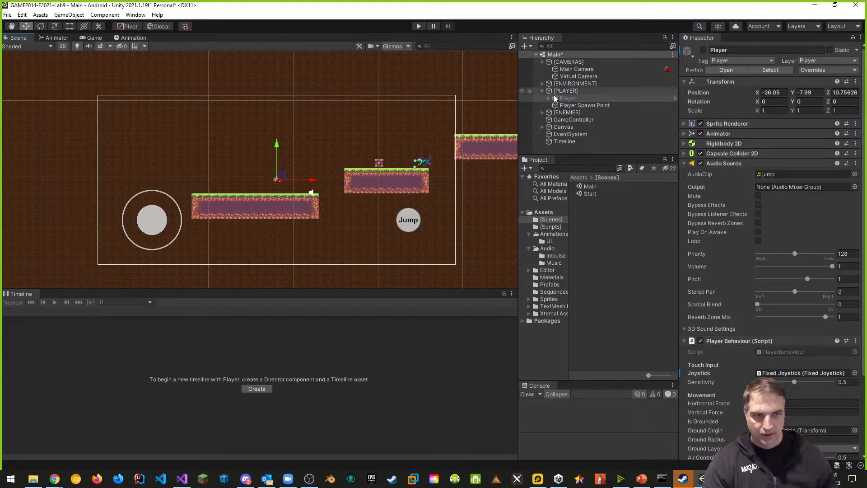
click(582, 105)
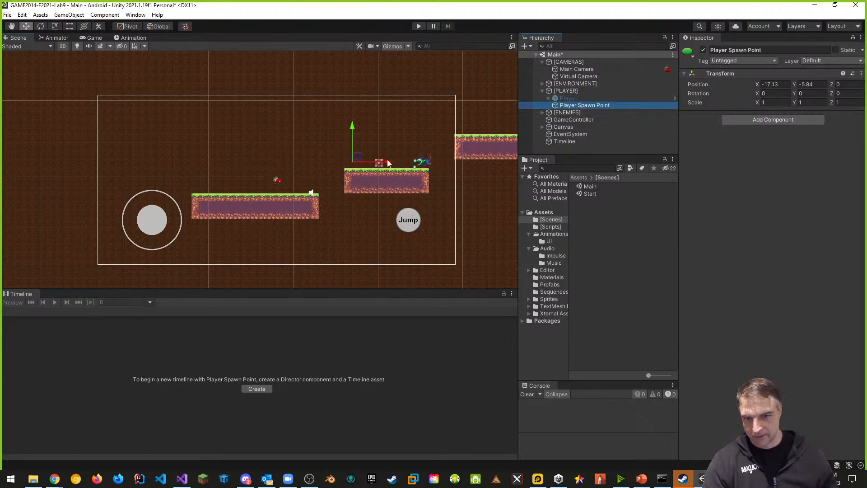
drag(387, 163, 285, 161)
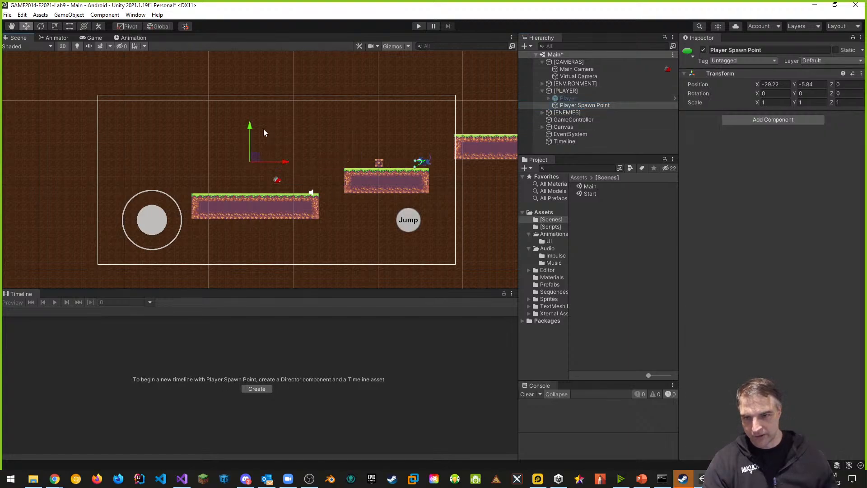
drag(250, 127, 251, 84)
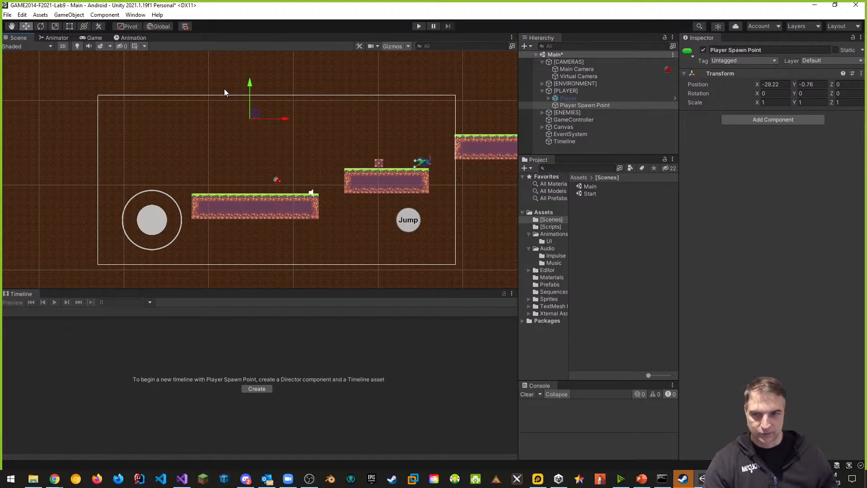
- Play-test the scene with the moved spawn point, stop playback, and reopen the Level 1 timeline
click(420, 26)
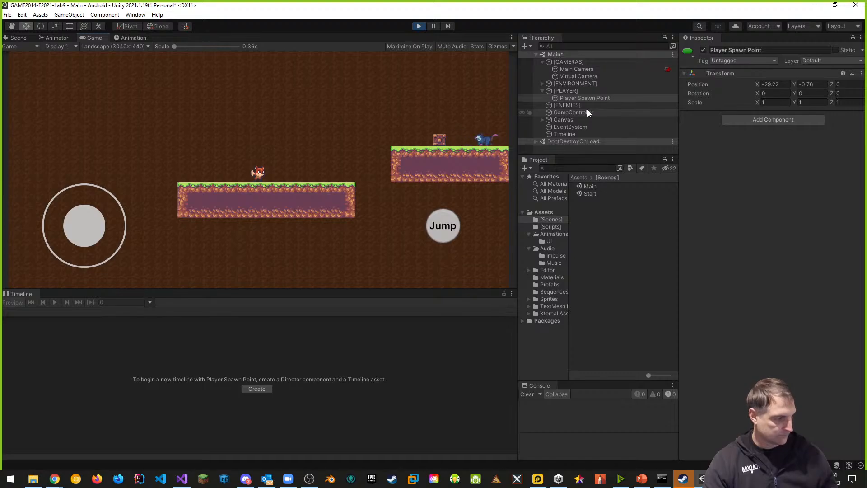
click(415, 26)
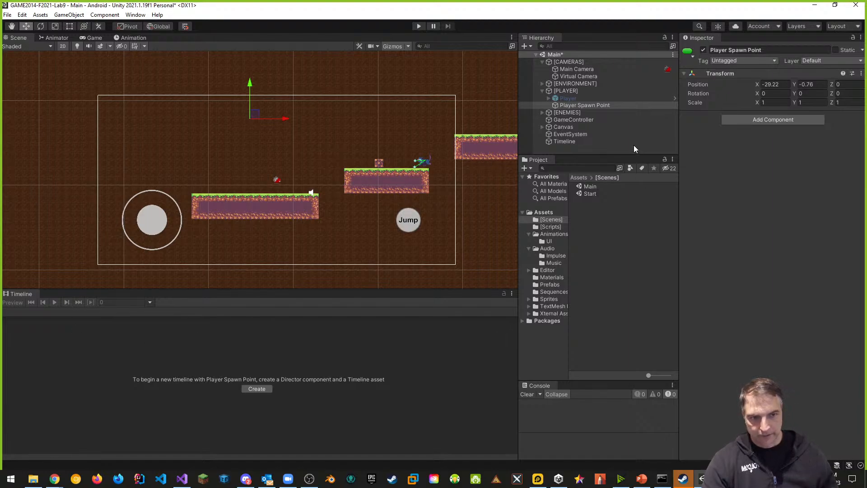
click(565, 141)
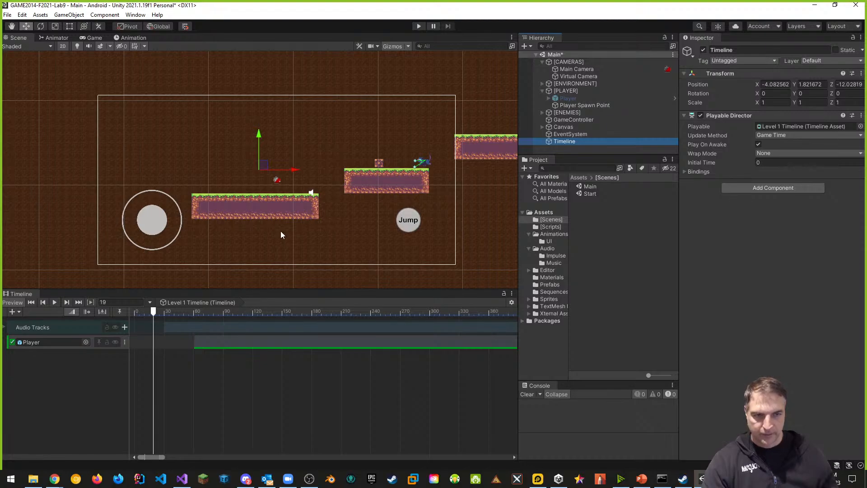
- Review the component settings of the Main Camera and the Virtual Camera
click(572, 68)
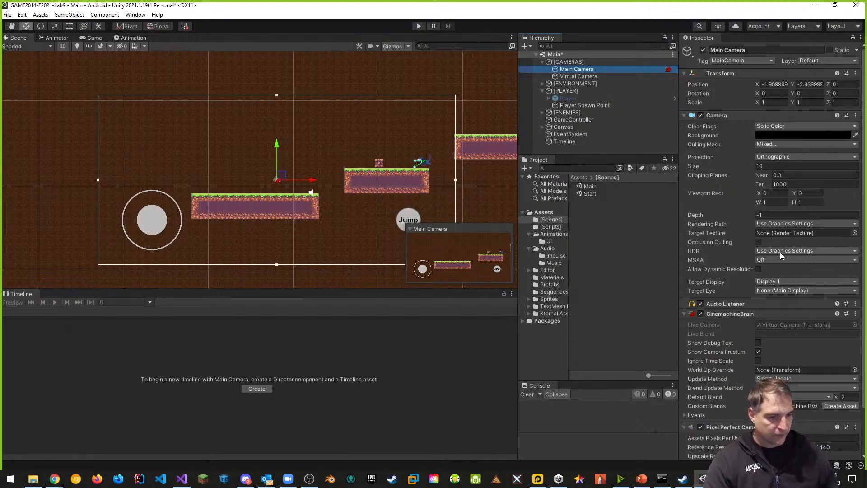
click(586, 77)
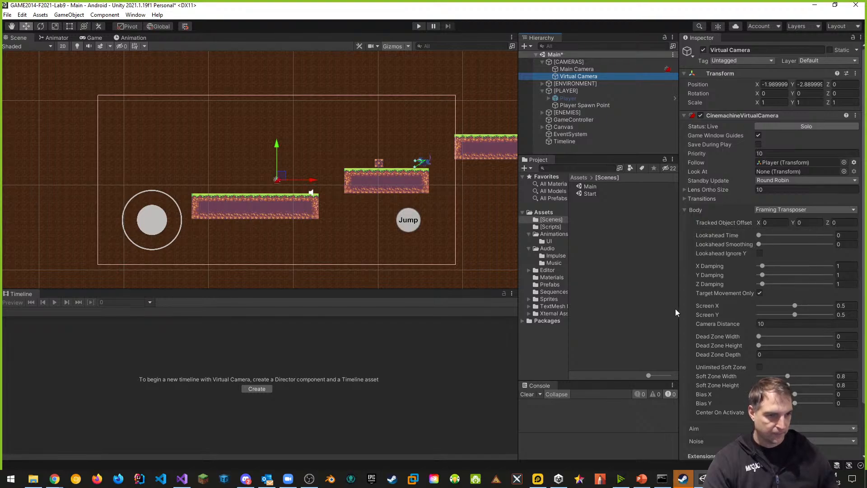
mouse_move(736, 290)
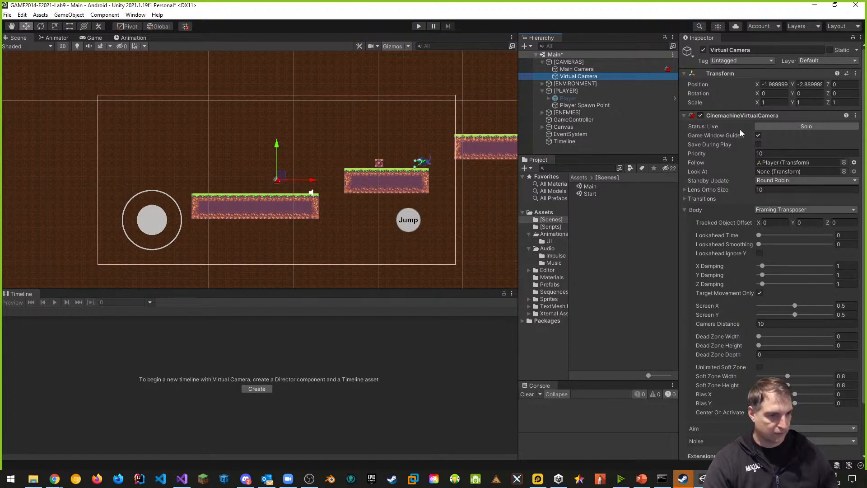
- Examine the Virtual Camera's Body, Transitions and Blend Hint options, and look back at the Level 1 timeline
click(775, 209)
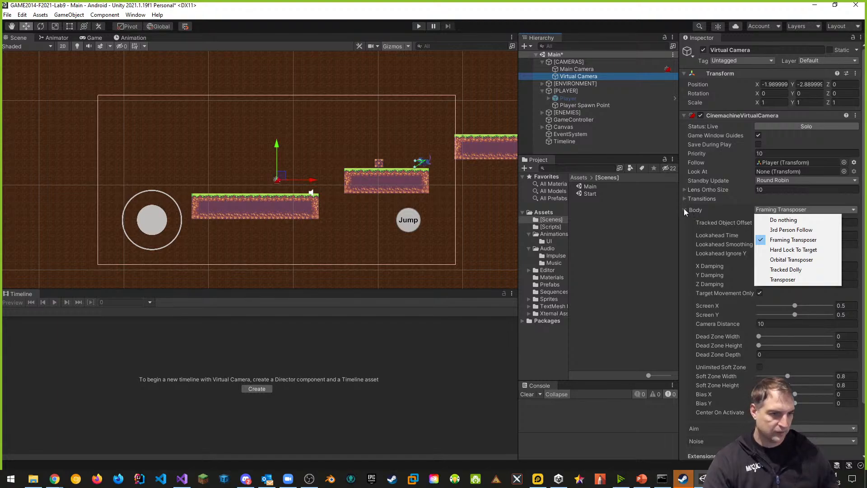
click(683, 197)
click(683, 197)
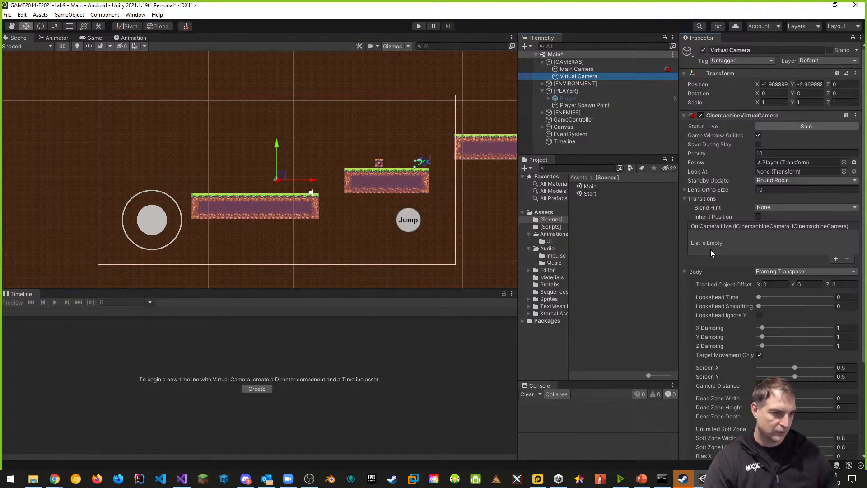
click(772, 208)
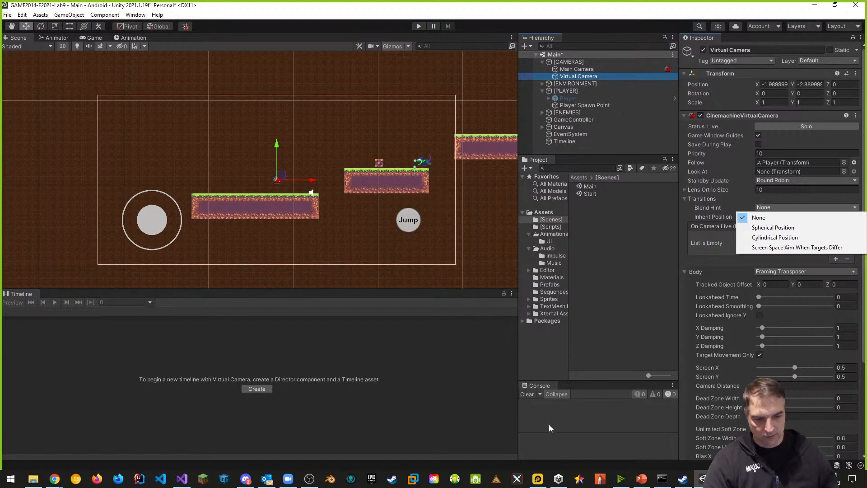
click(580, 244)
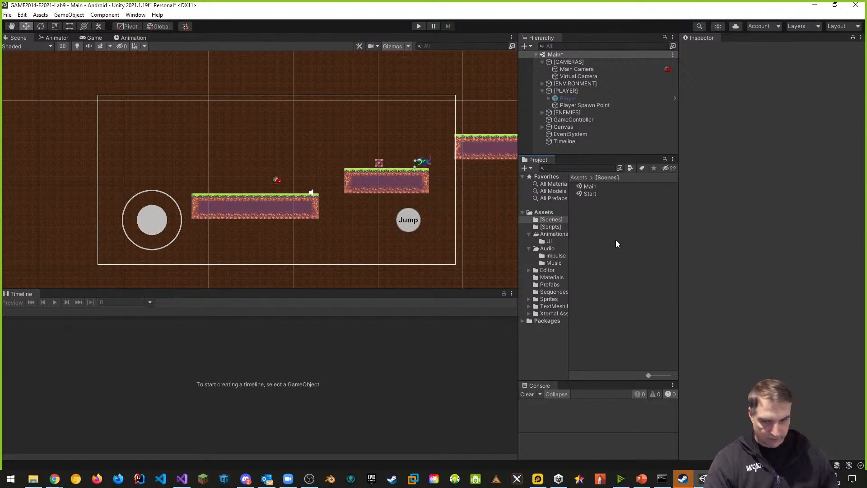
click(567, 142)
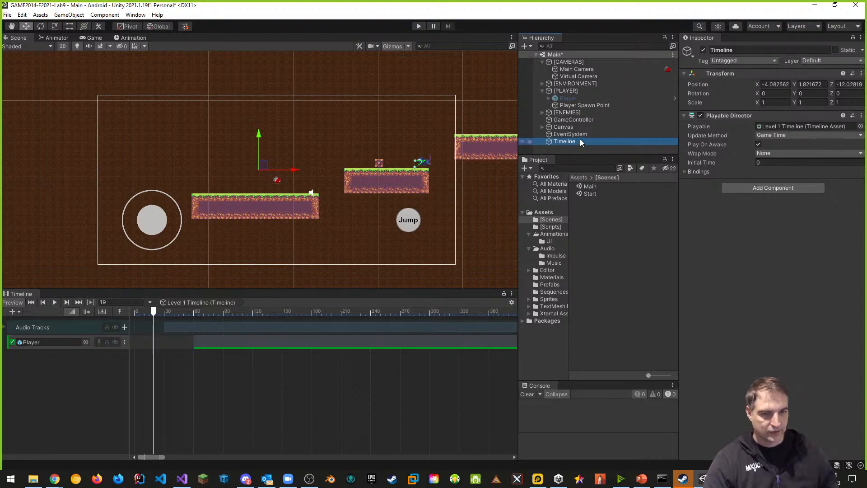
- Duplicate the Virtual Camera and rename the copy as Virtual Camera 2
click(582, 76)
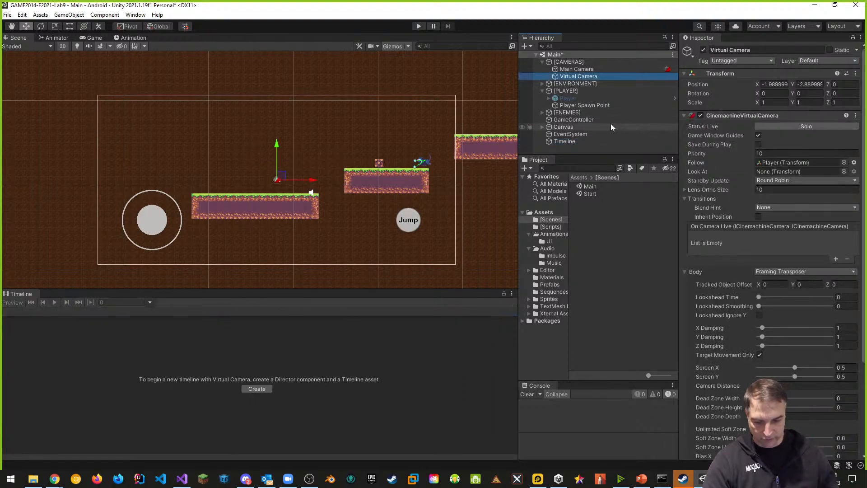
key(ctrl+d)
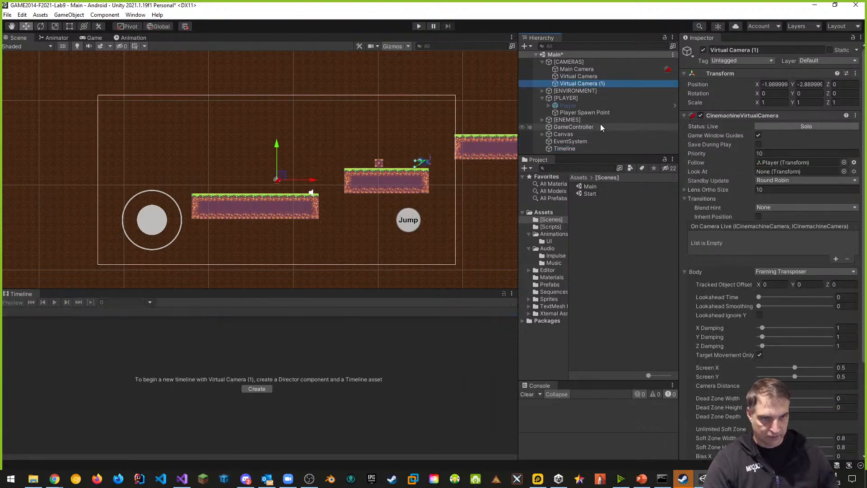
click(602, 83)
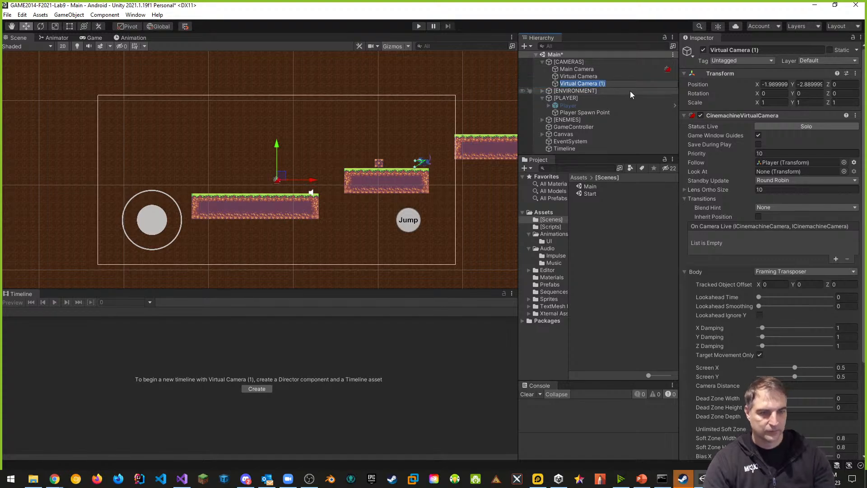
key(End)
key(BackSpace)
key(BackSpace)
key(BackSpace)
text(2)
key(Return)
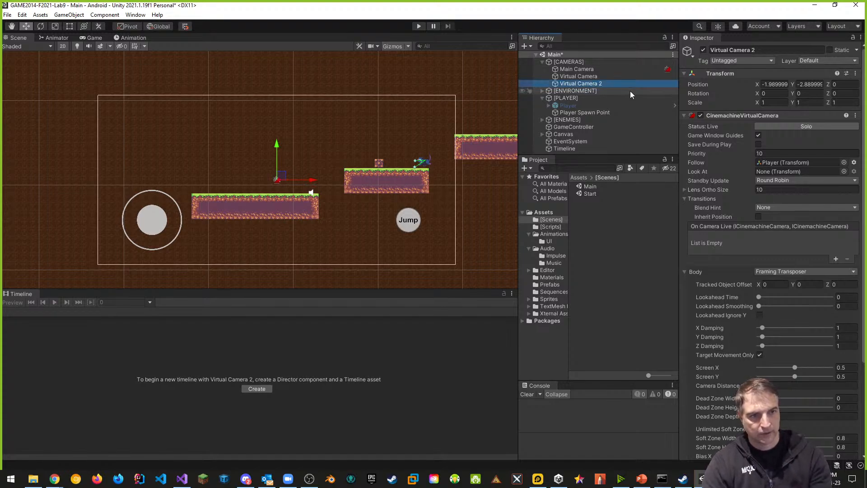
- Rename the original Virtual Camera as Virtual Camera 1 and clear the selection
click(596, 77)
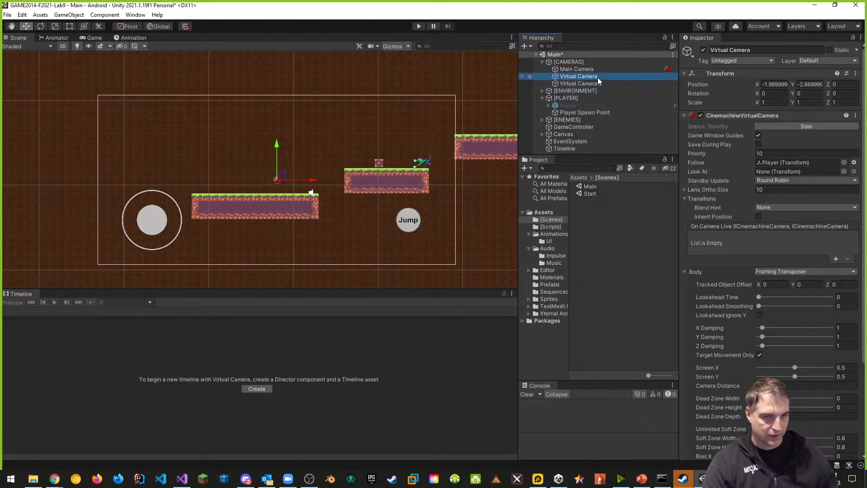
click(596, 77)
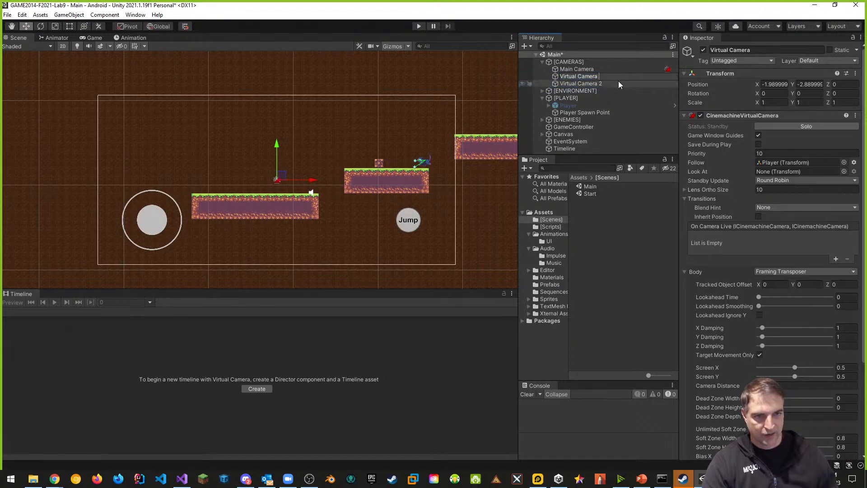
text(1)
key(Return)
click(624, 215)
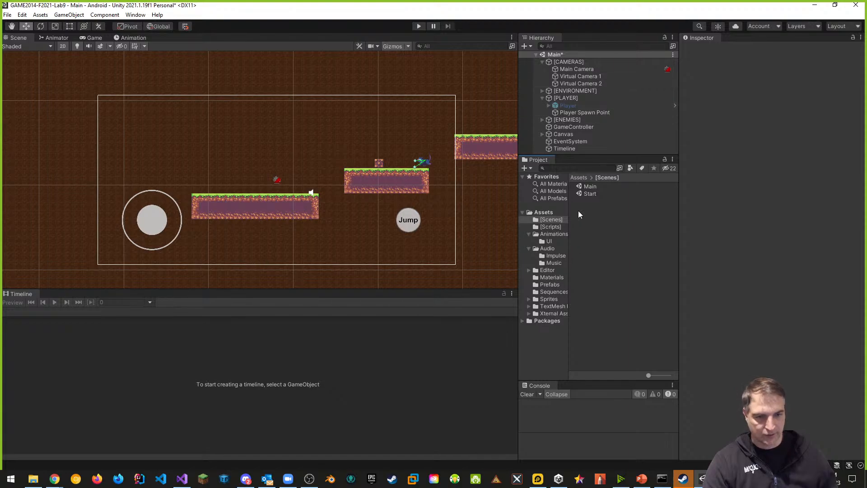
- Add a Cinemachine Track to the Level 1 timeline and bind the Main Camera to it
click(564, 148)
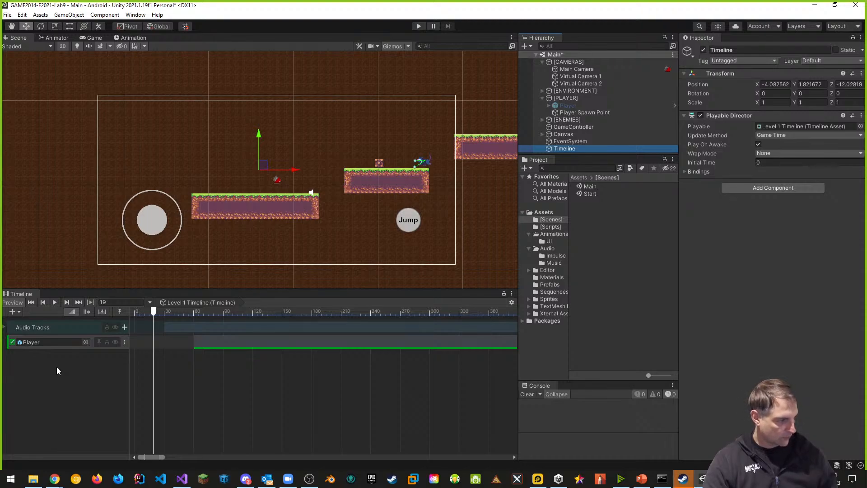
right_click(16, 361)
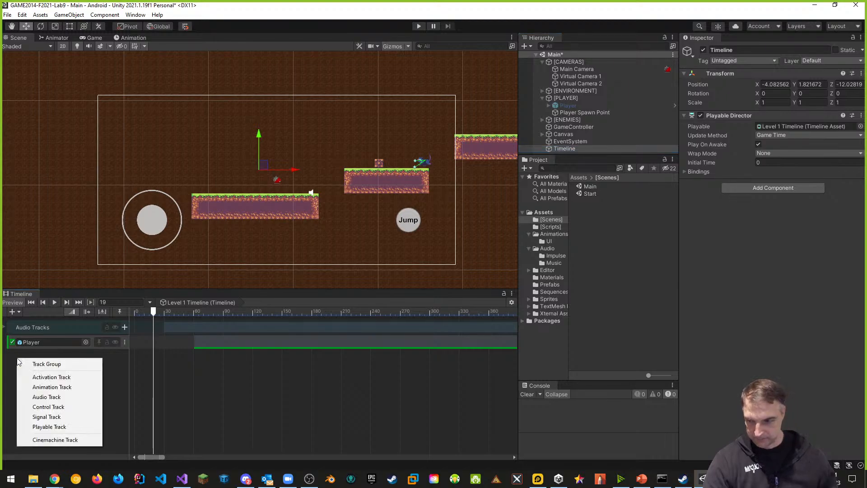
click(79, 439)
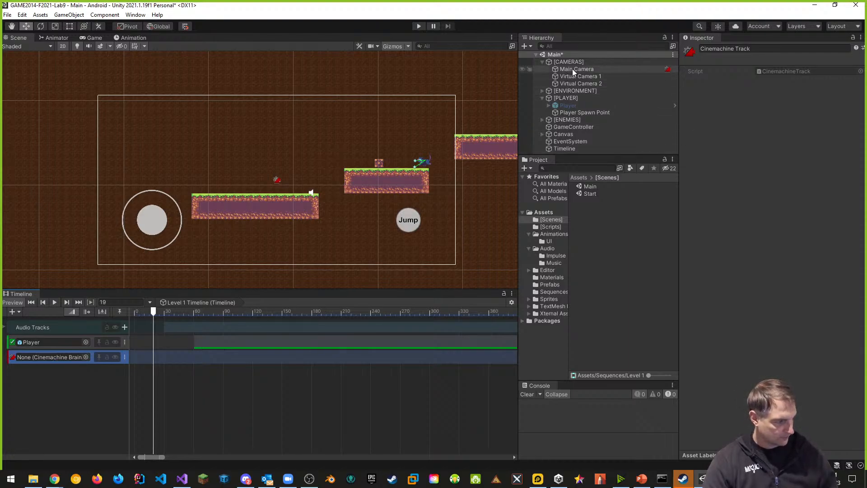
drag(572, 69, 98, 352)
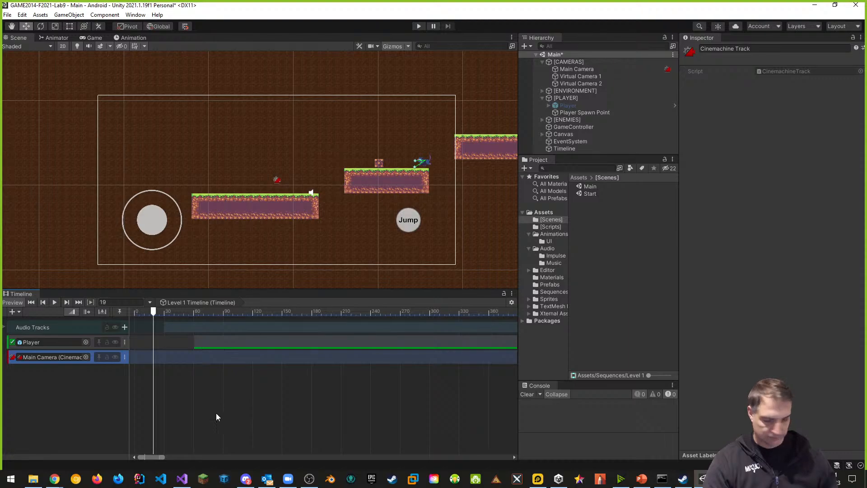
- Add a Cinemachine Shot to the Main Camera track and assign Virtual Camera 1 to it
right_click(180, 357)
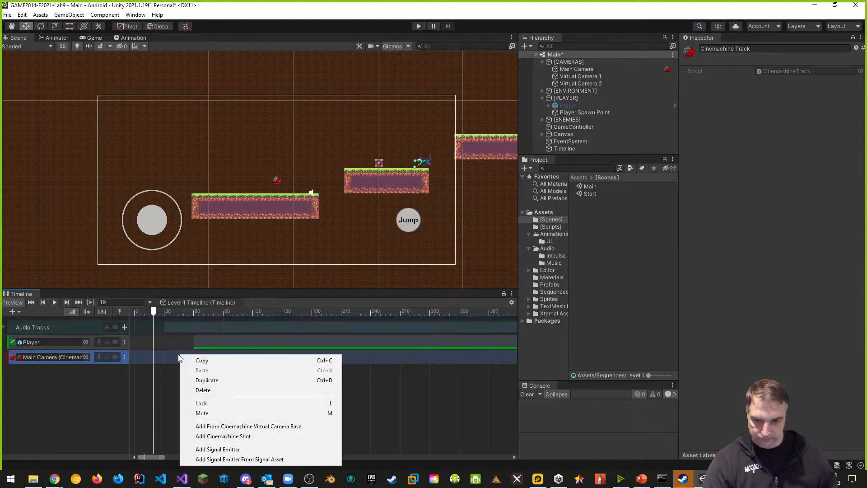
right_click(78, 368)
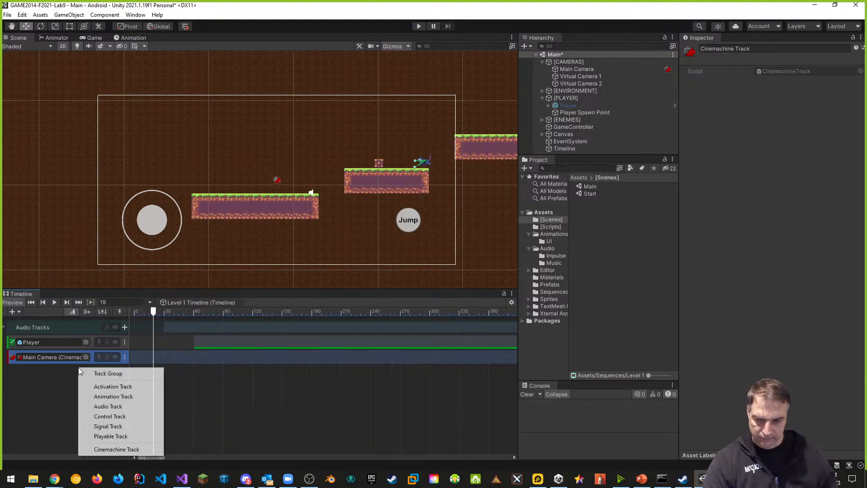
click(125, 356)
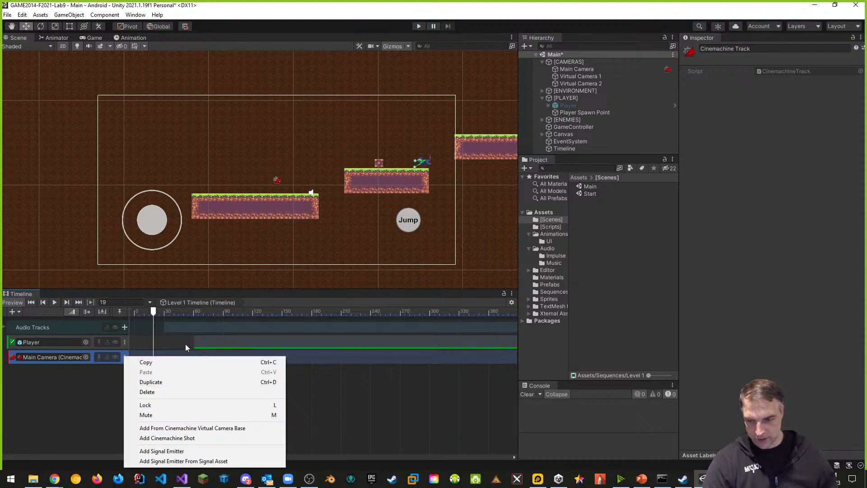
click(173, 354)
right_click(172, 355)
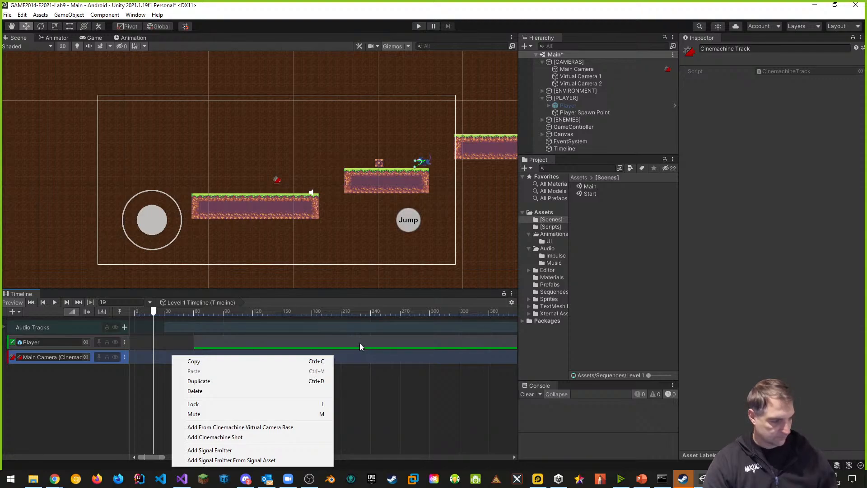
click(223, 437)
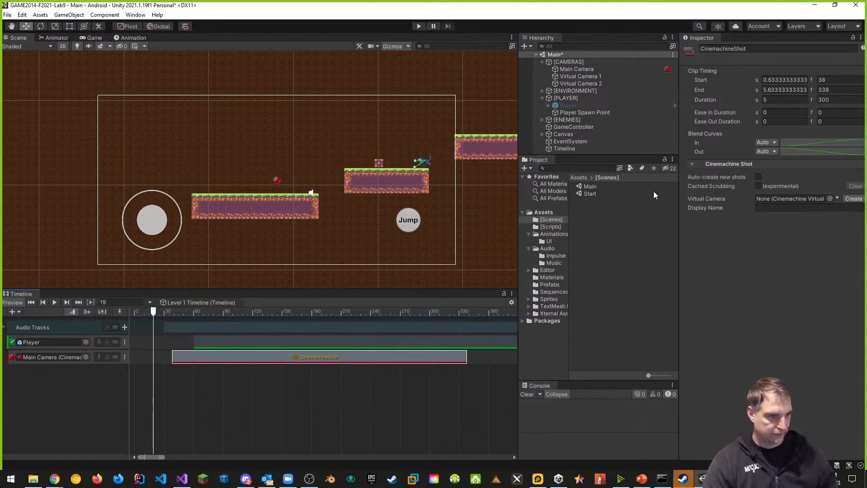
drag(589, 77, 763, 202)
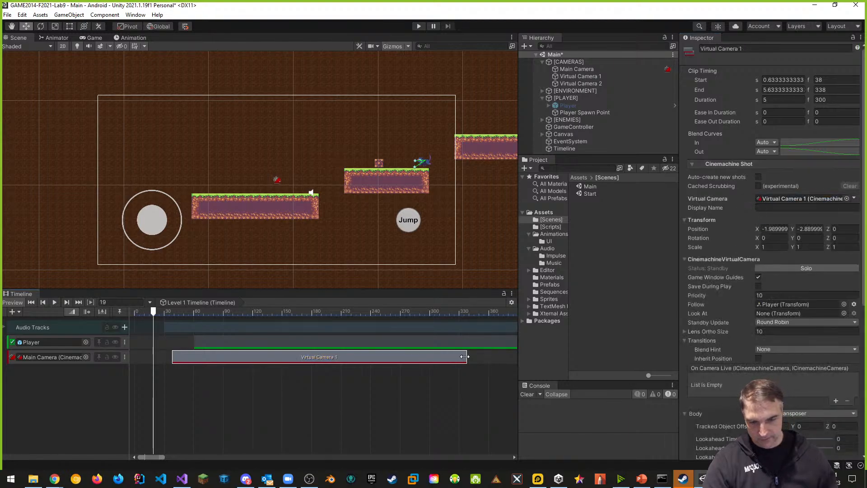
- Move and trim the Virtual Camera 1 shot so it runs from frame 0 to frame 50
drag(464, 357, 141, 357)
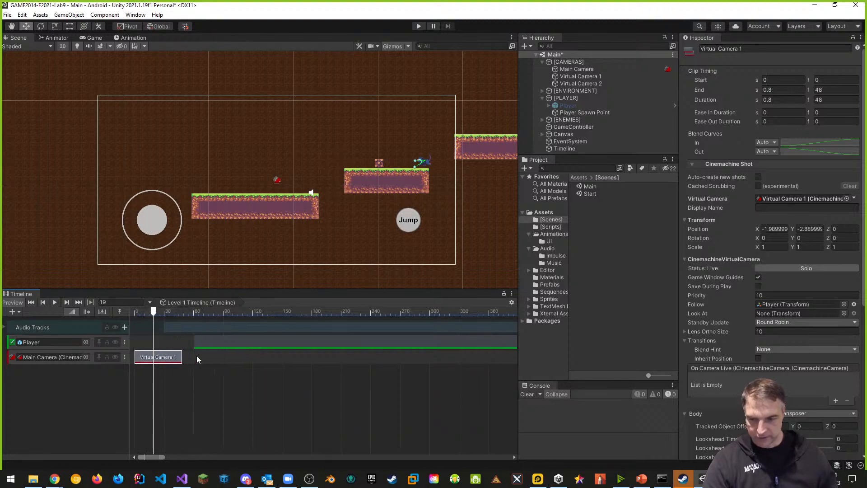
drag(182, 356, 197, 356)
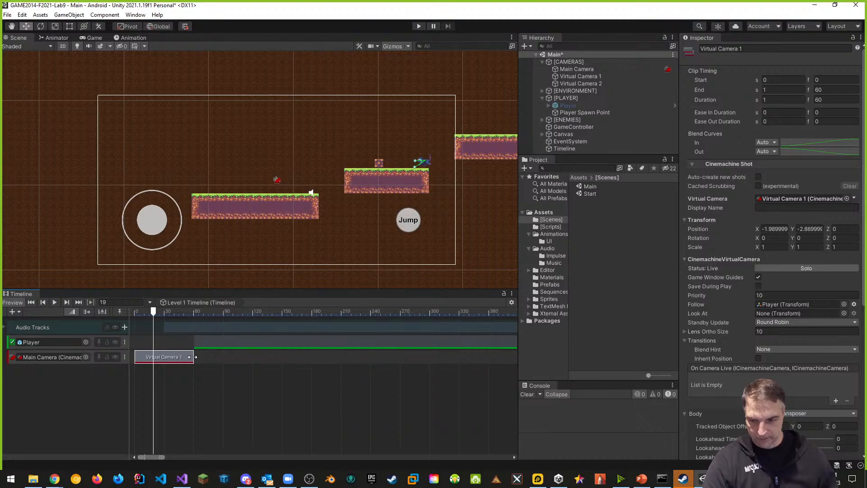
drag(193, 356, 183, 357)
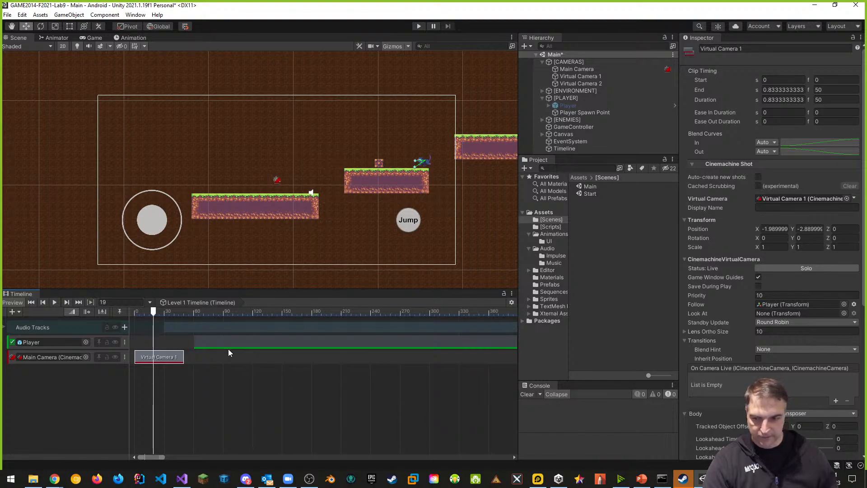
- Add a second Cinemachine Shot spanning frames 50 to 359 on the Main Camera track and assign Virtual Camera 2 to it
right_click(201, 359)
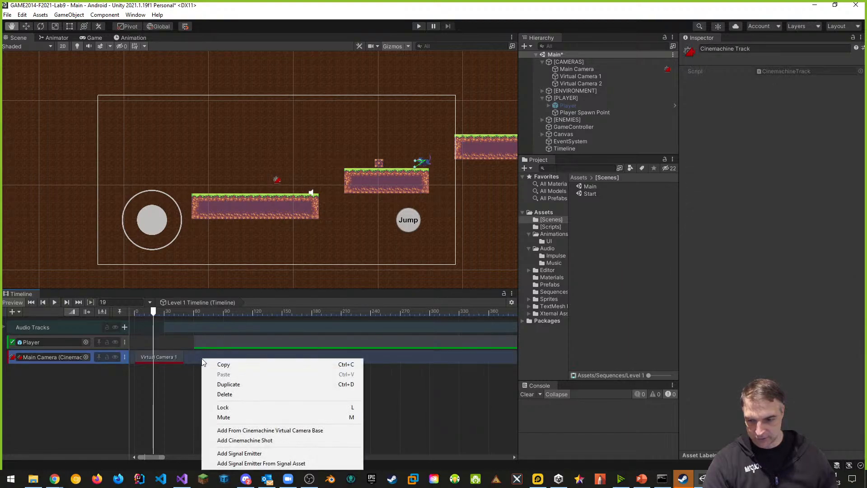
click(249, 440)
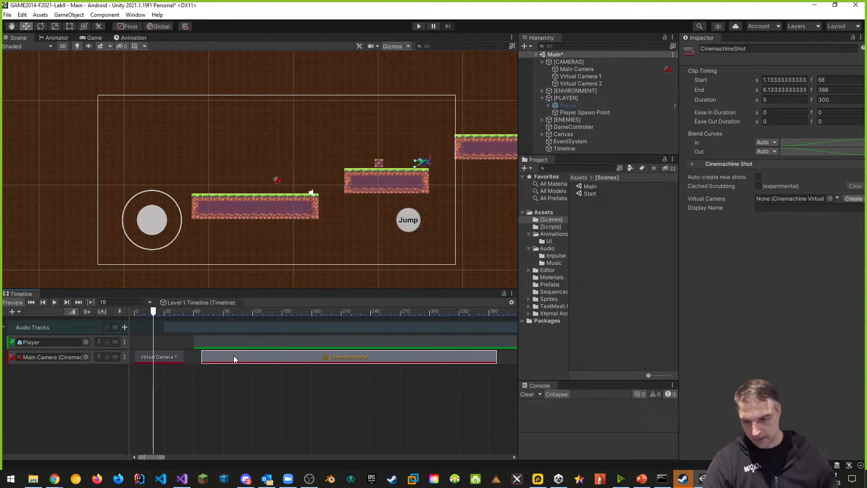
drag(233, 356, 216, 356)
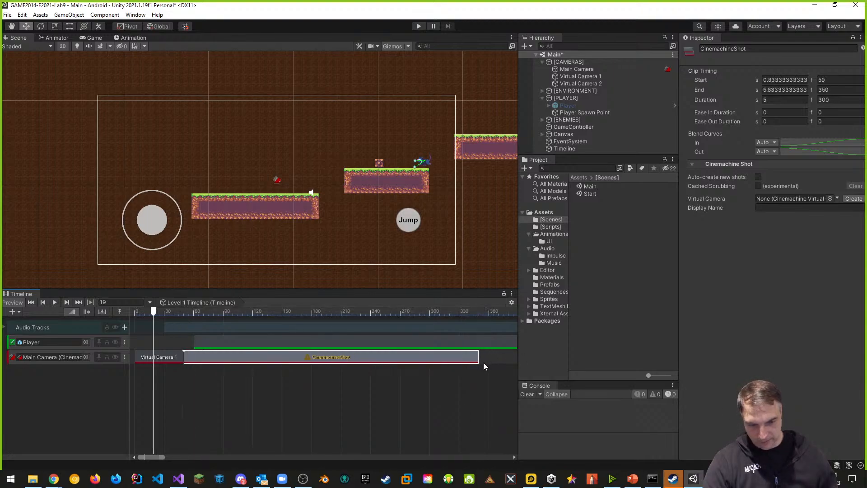
mouse_move(477, 357)
mouse_down()
mouse_move(213, 356)
mouse_move(485, 354)
mouse_up()
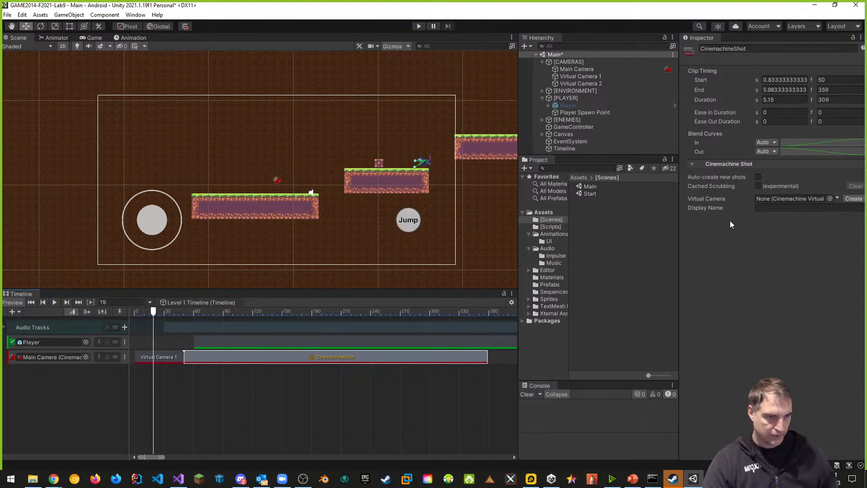
drag(589, 84, 775, 199)
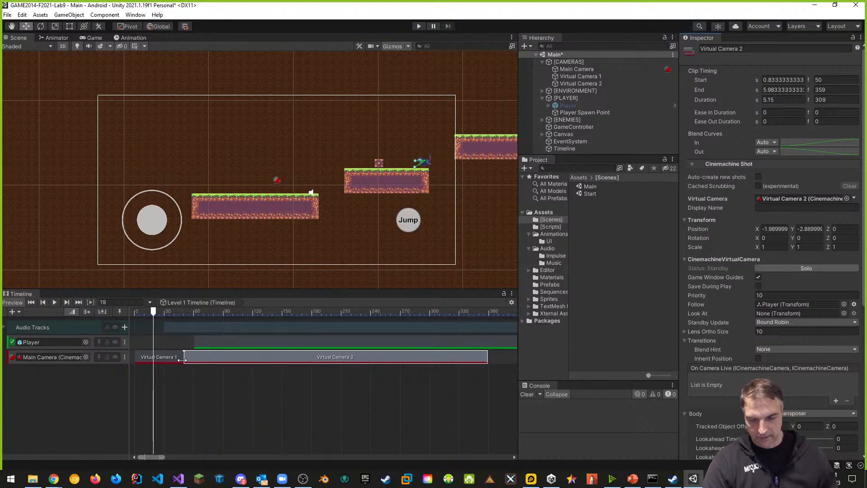
- Overlap the two camera shots with a 33-frame blend, starting Virtual Camera 2 at frame 27, and check its blend-in curve options
click(165, 359)
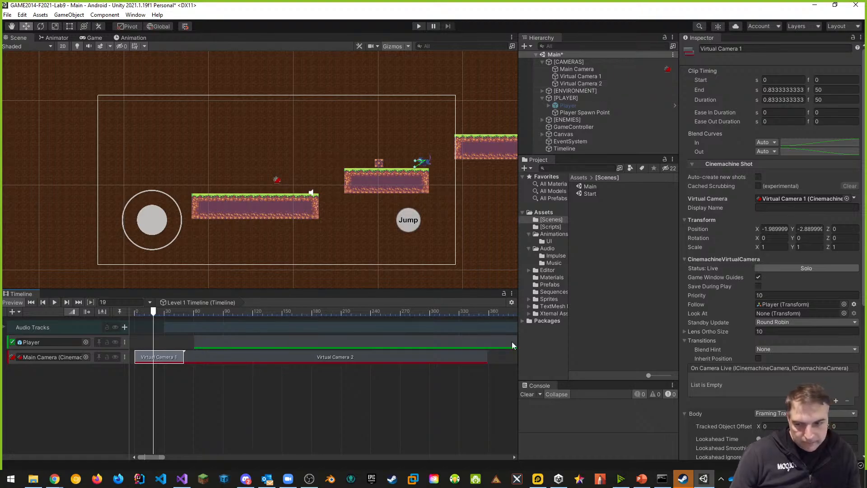
drag(196, 357, 194, 355)
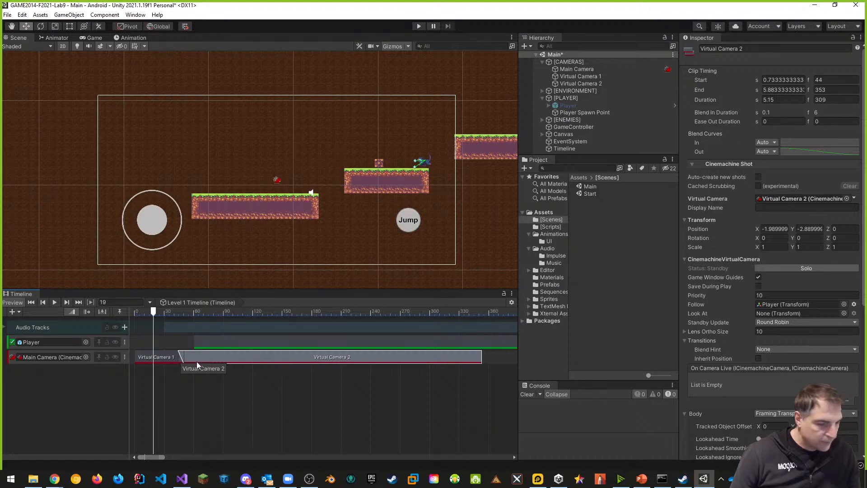
drag(221, 358, 194, 356)
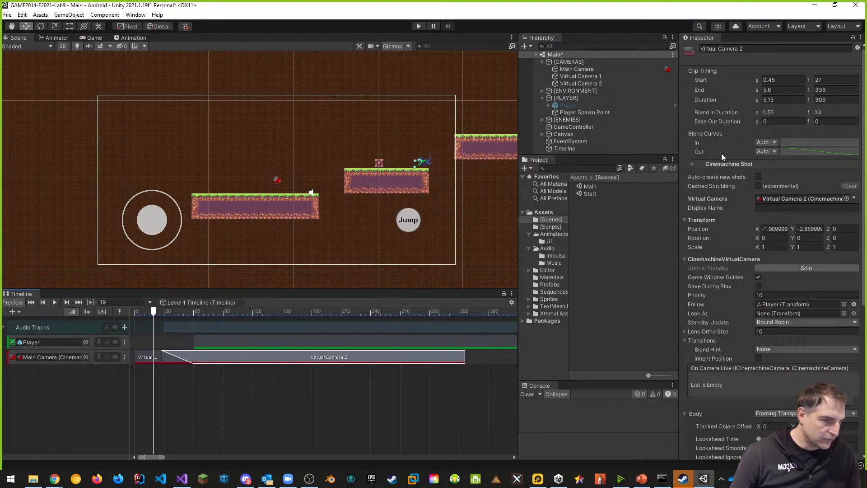
click(775, 143)
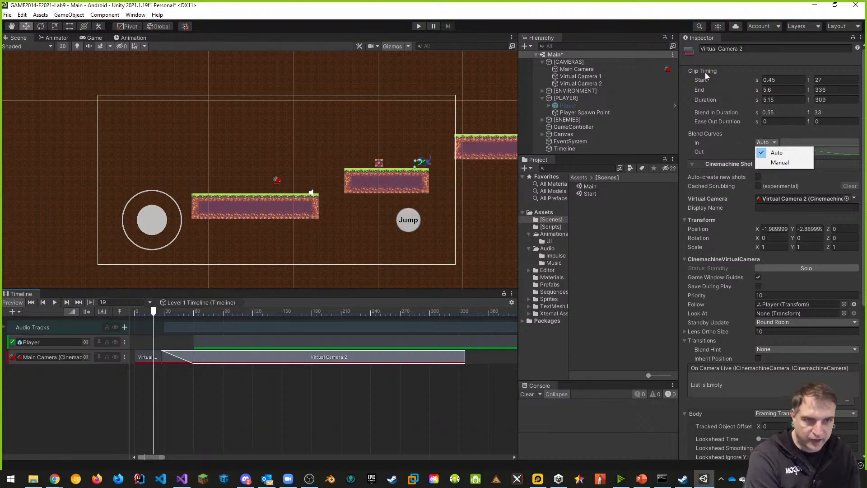
- Move Virtual Camera 1 along the X axis to about -216.4, well past the left edge of the brown background
click(595, 77)
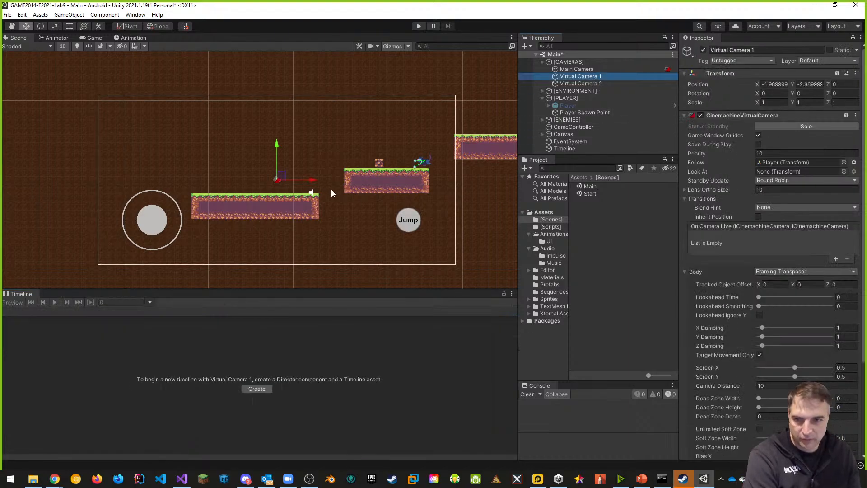
drag(311, 179, 2, 180)
scroll(102, 188, down, 3)
middle_drag(106, 187, 346, 187)
drag(264, 186, 210, 178)
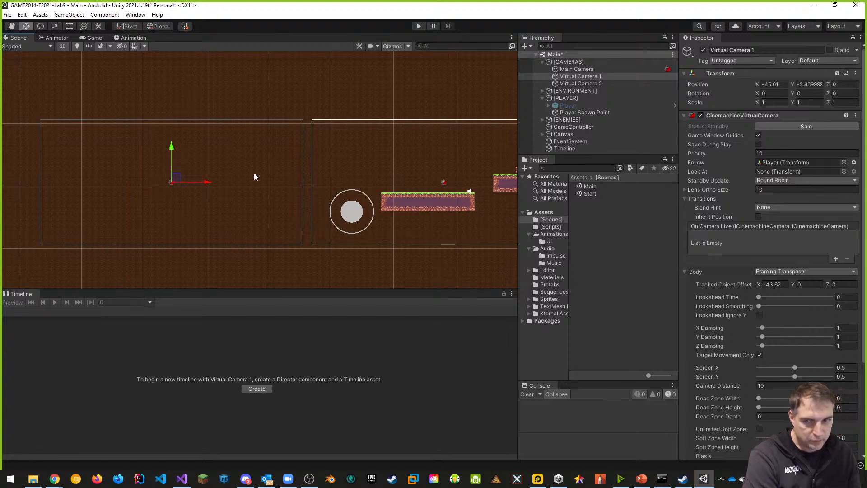
drag(210, 182, 210, 182)
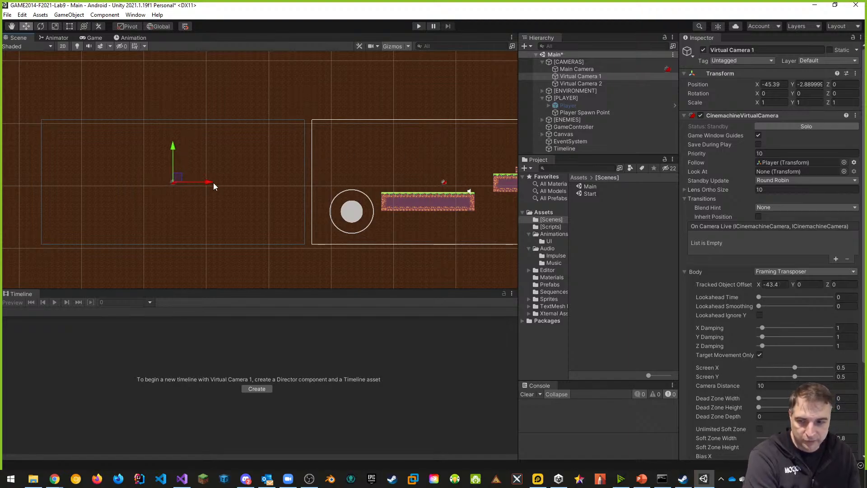
scroll(203, 191, down, 10)
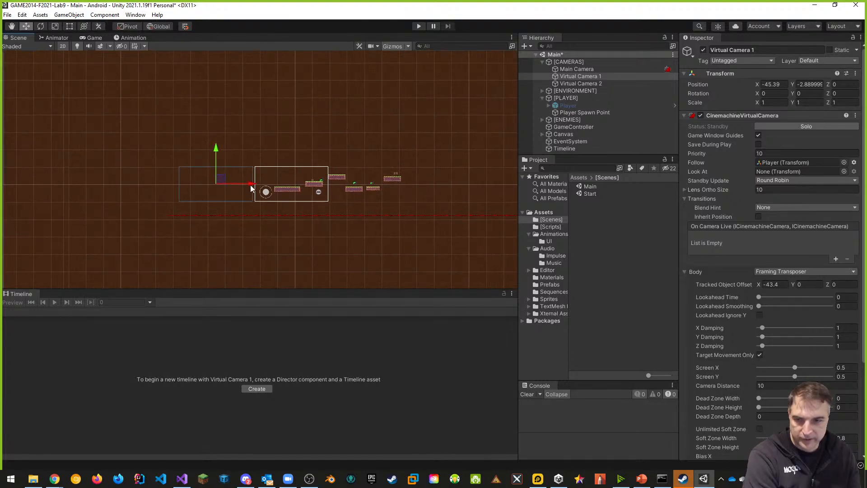
scroll(264, 194, down, 2)
middle_drag(268, 196, 439, 197)
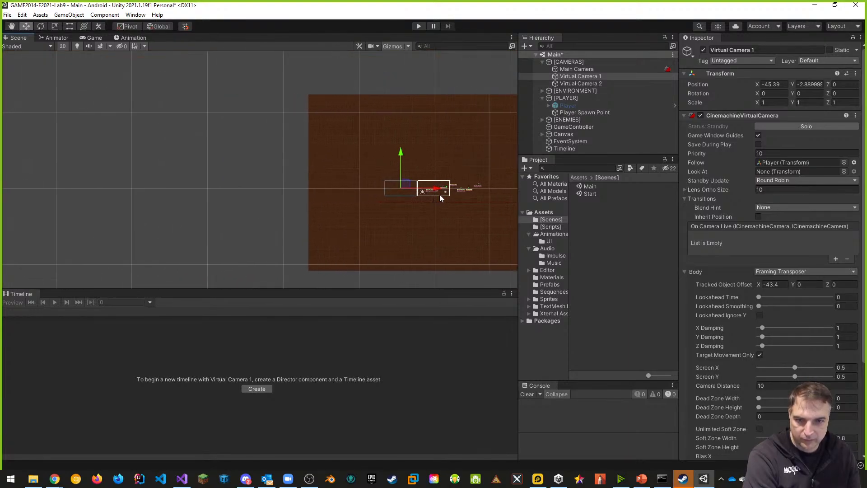
drag(436, 191, 307, 187)
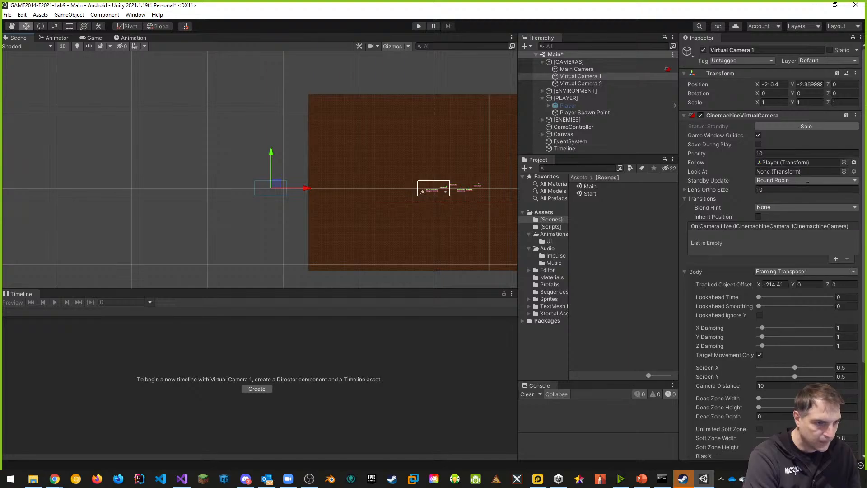
- Clear Virtual Camera 1's Follow target and set its Body to Do nothing
scroll(735, 256, down, 5)
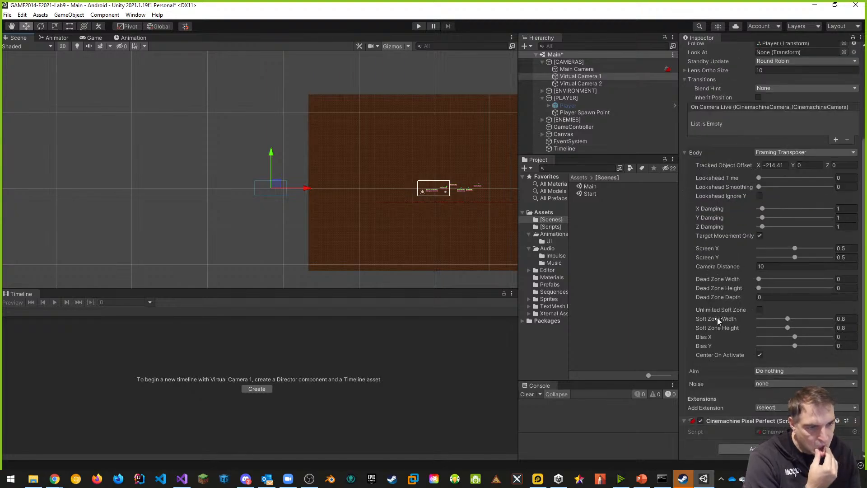
scroll(717, 271, up, 5)
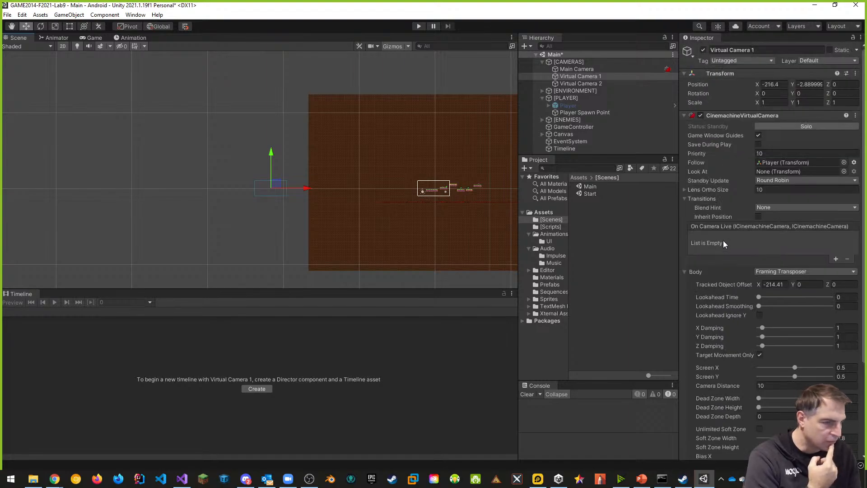
click(763, 163)
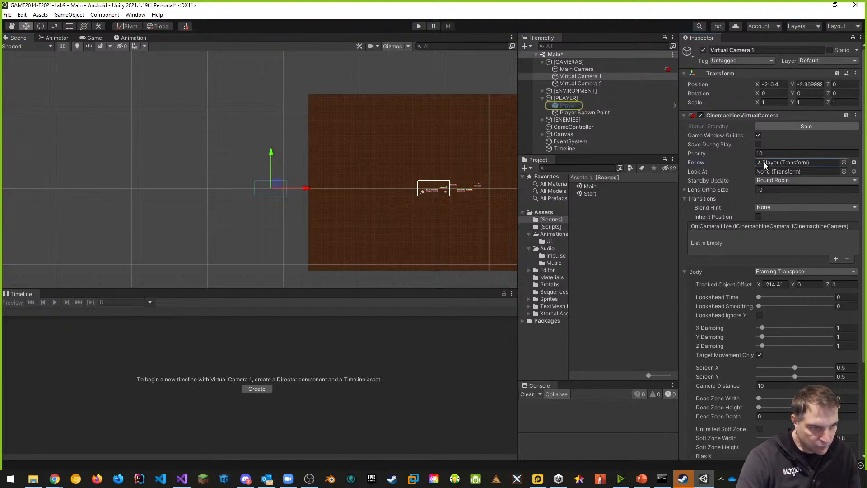
key(Delete)
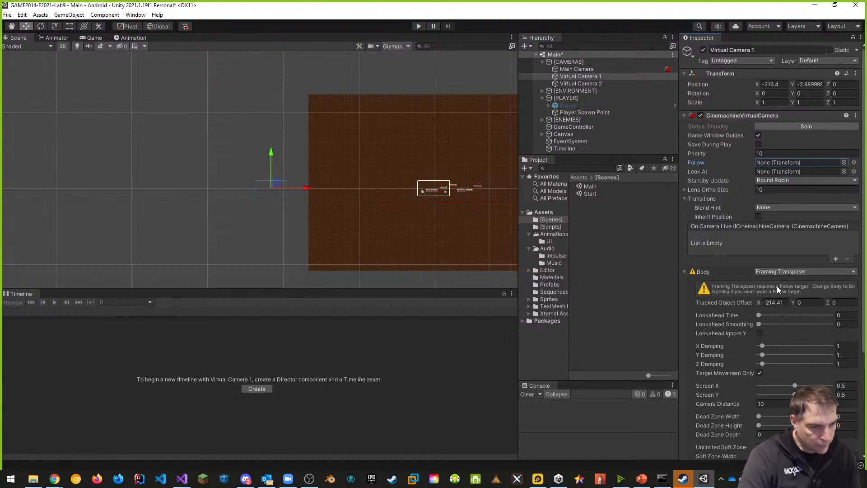
click(792, 273)
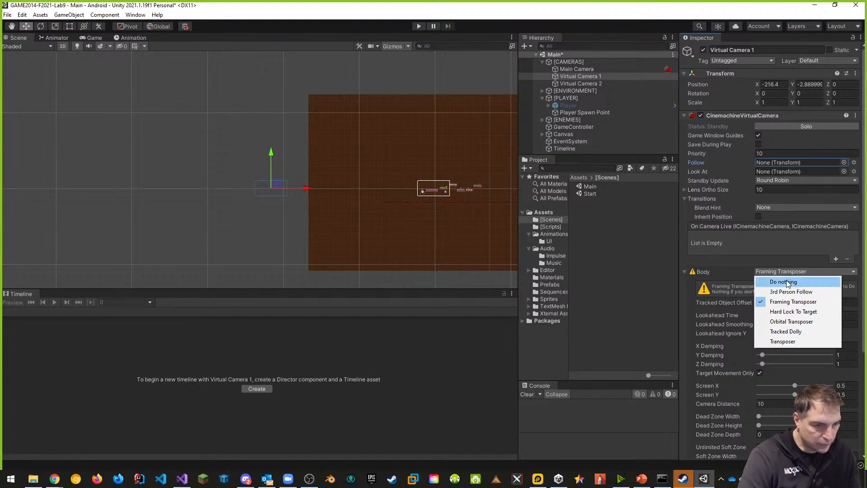
click(785, 281)
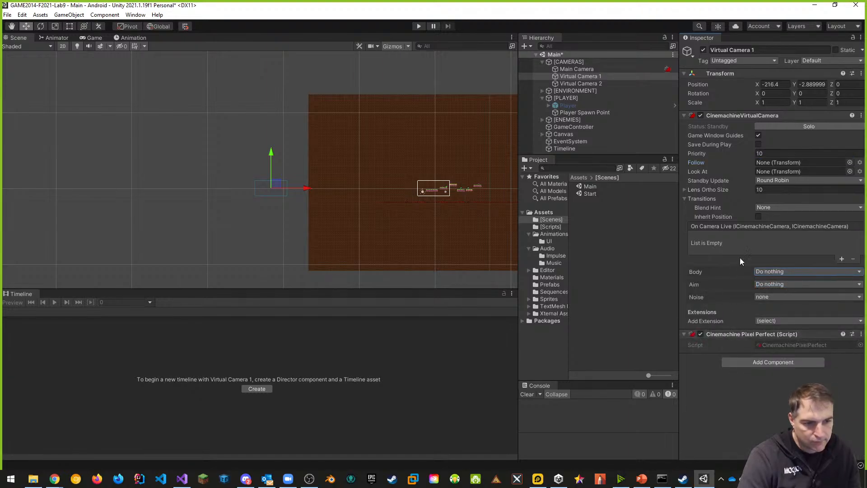
- Play-test the scene to check the opening camera transition, and stop playback
click(419, 27)
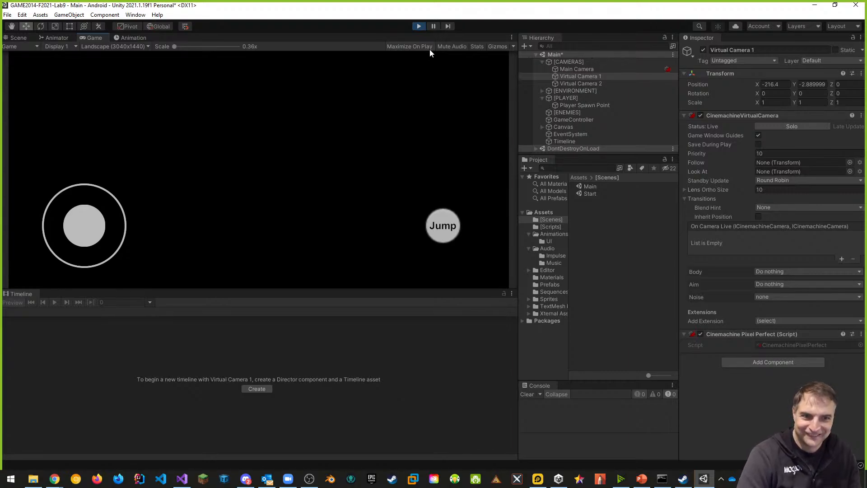
click(419, 26)
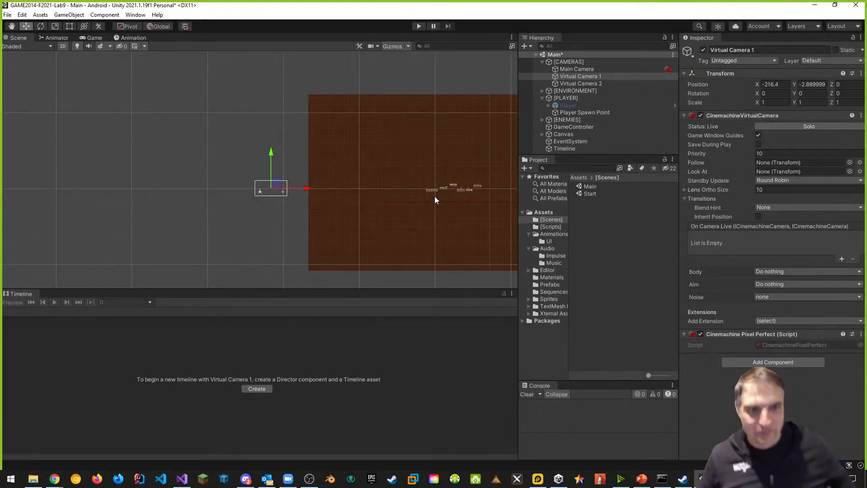
- Show the Level 1 Timeline, select the Virtual Camera 2 shot and check its frame duration field
click(574, 149)
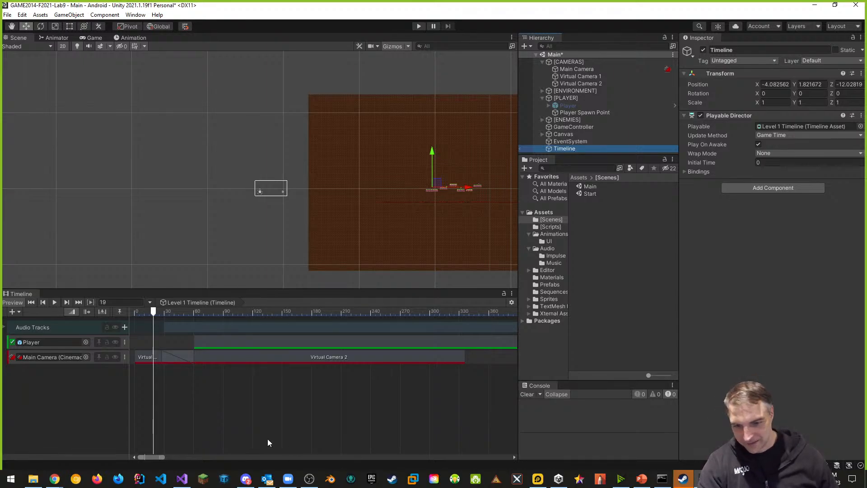
scroll(311, 393, down, 3)
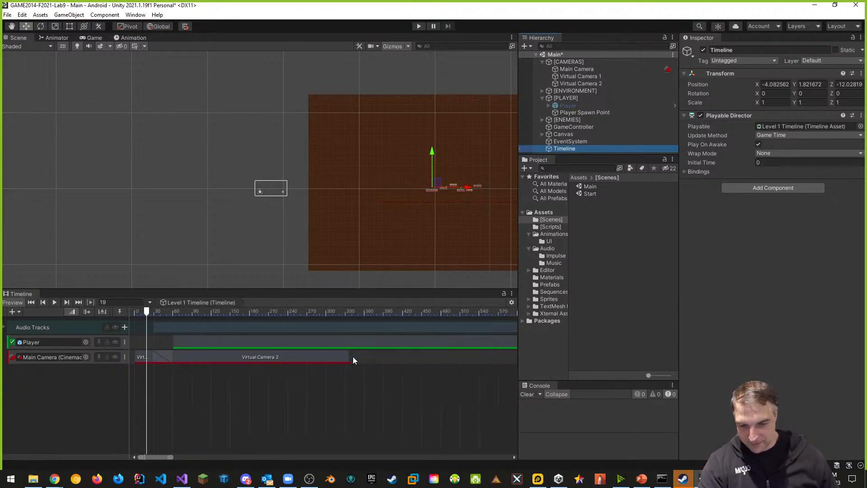
scroll(349, 408, down, 6)
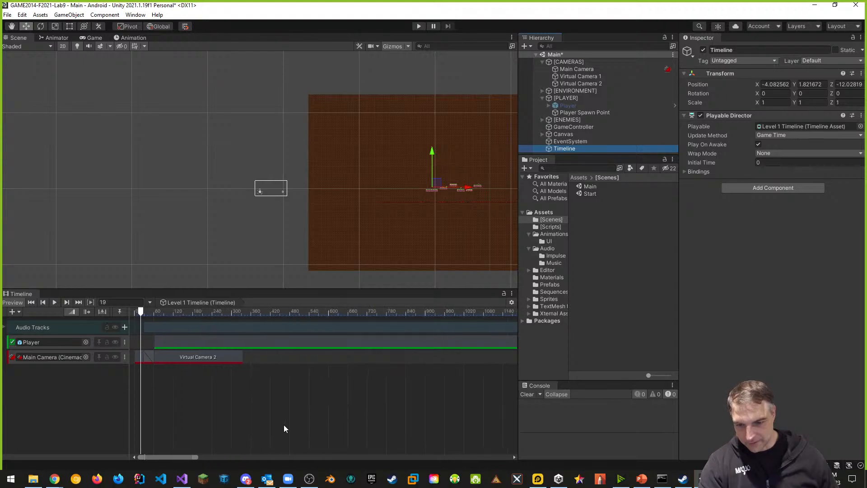
scroll(247, 412, up, 5)
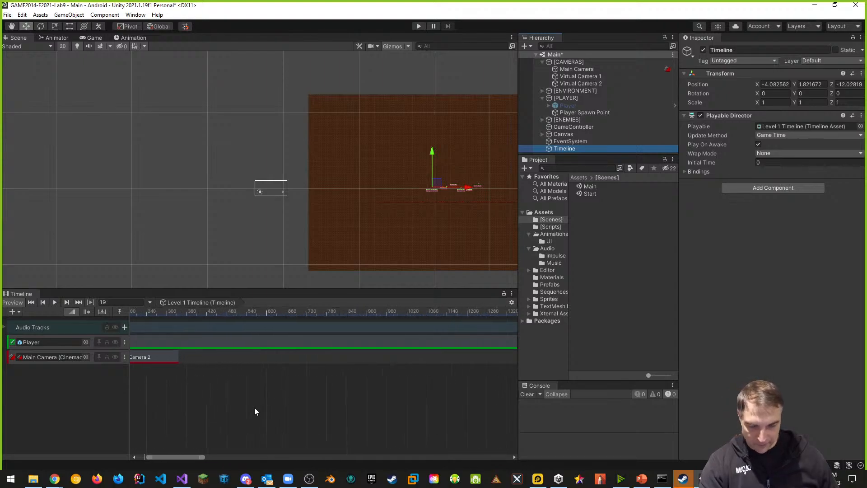
middle_drag(209, 406, 365, 407)
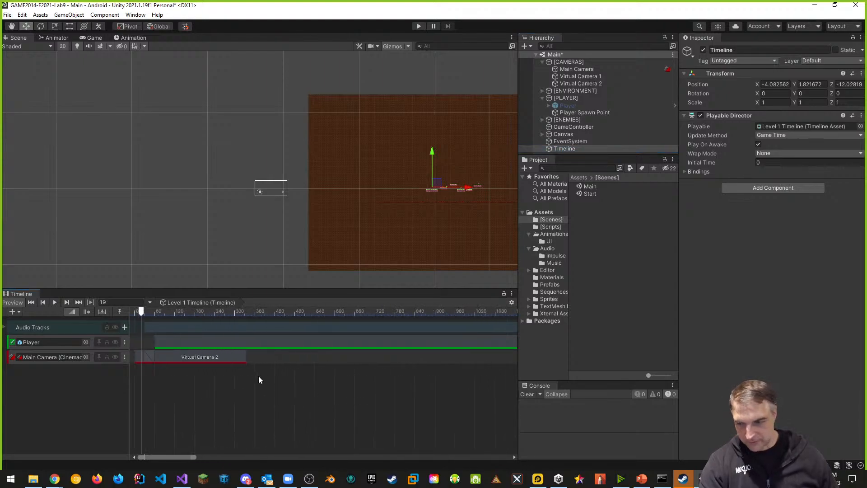
click(232, 357)
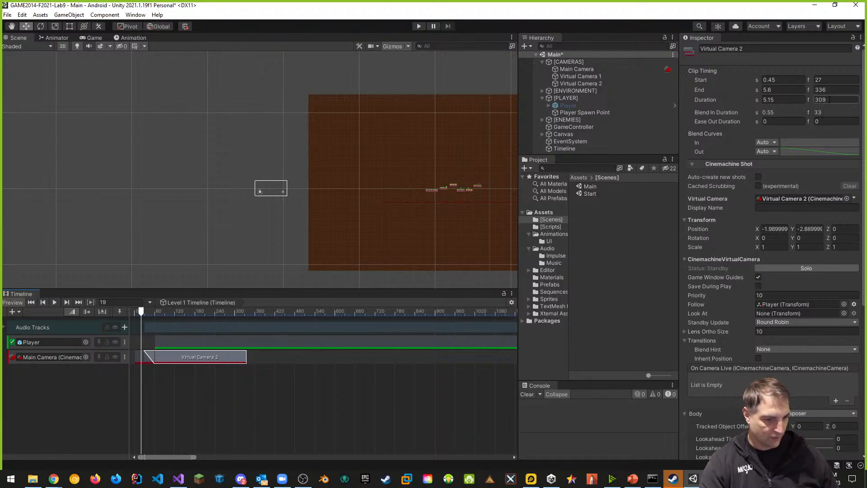
click(829, 99)
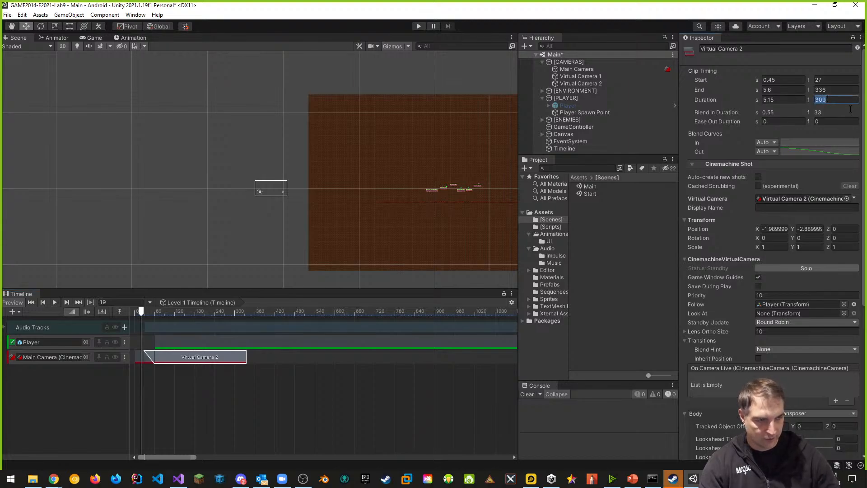
key(Return)
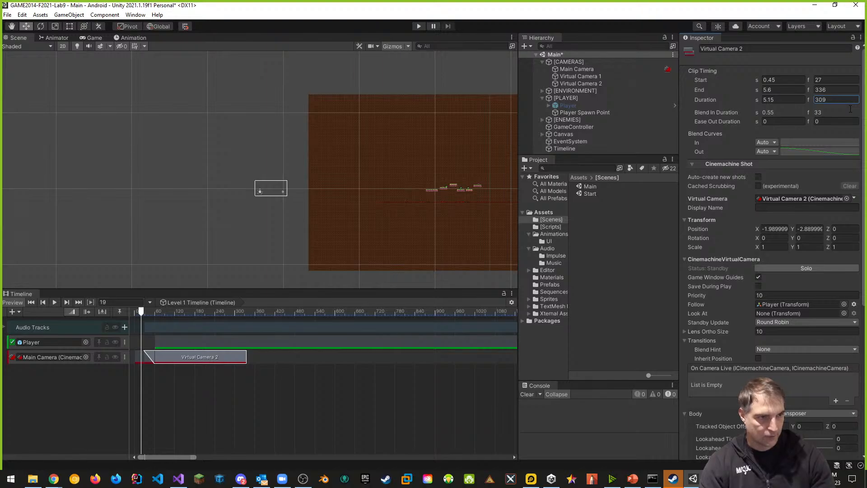
click(846, 100)
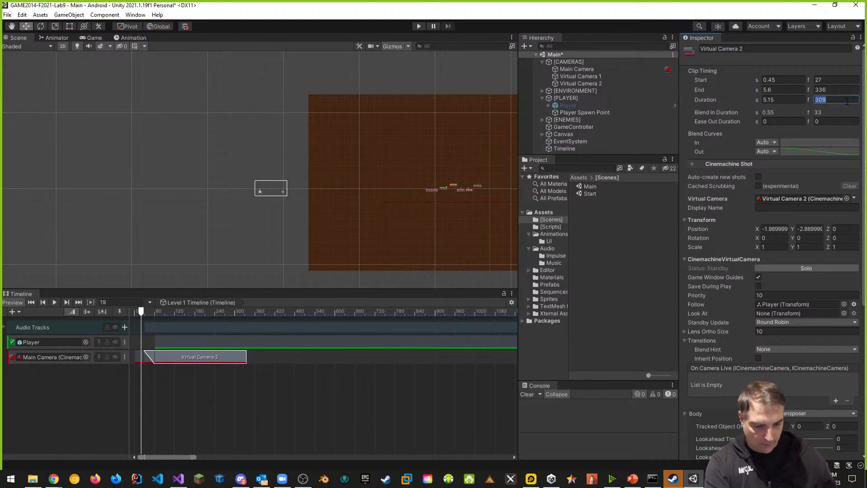
key(Return)
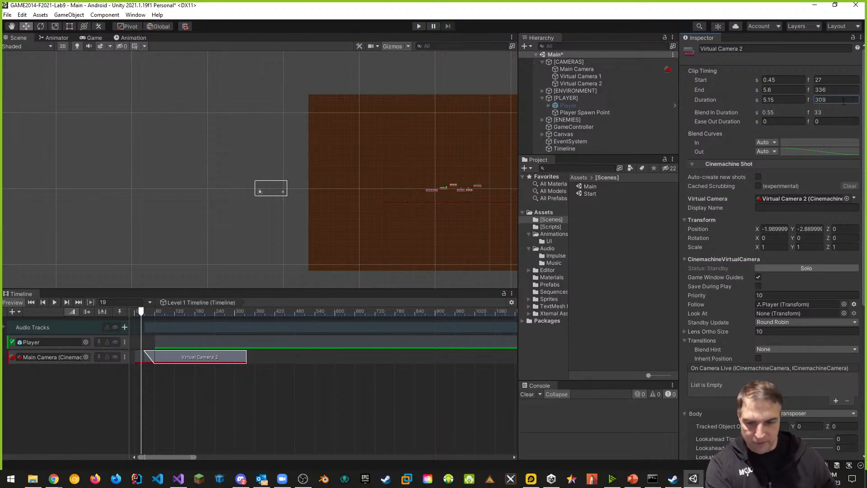
right_click(259, 357)
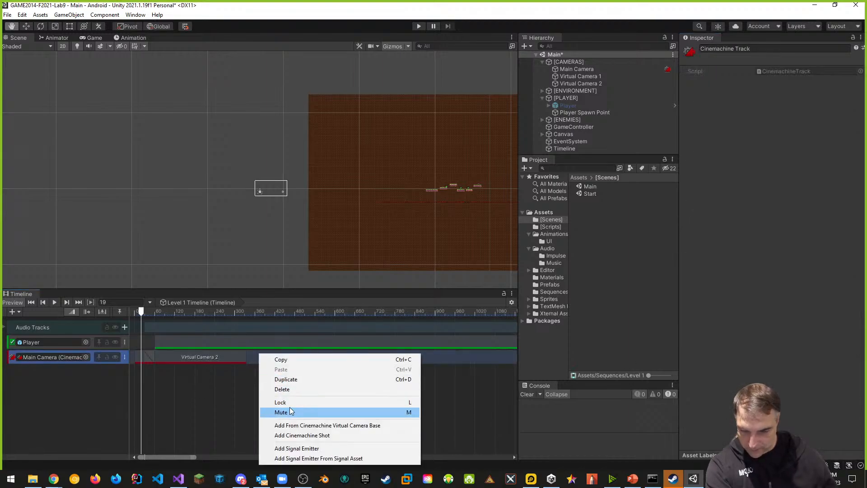
click(224, 360)
right_click(224, 359)
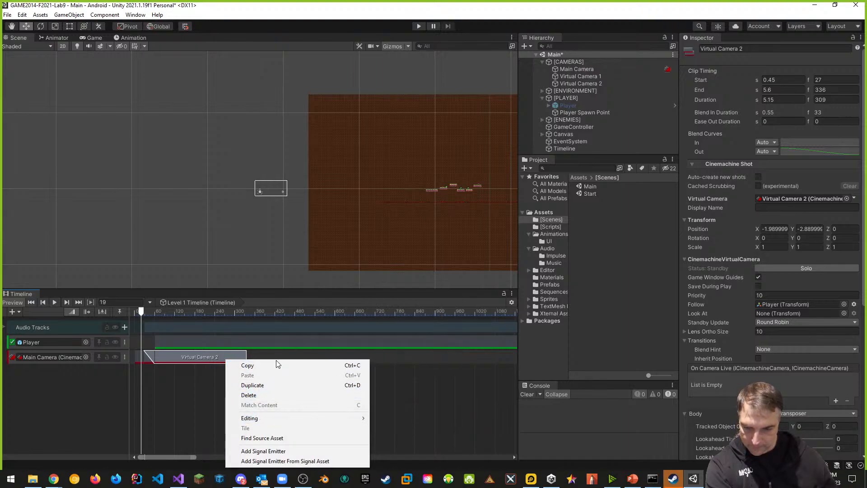
click(270, 356)
right_click(270, 356)
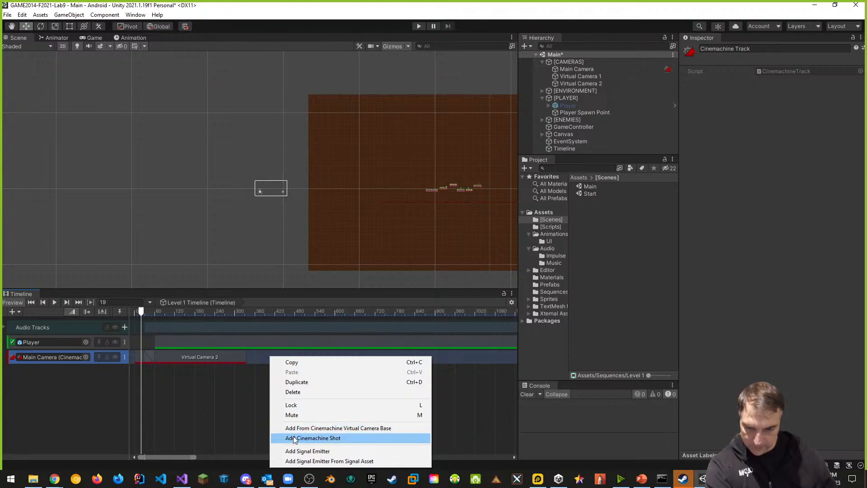
click(256, 359)
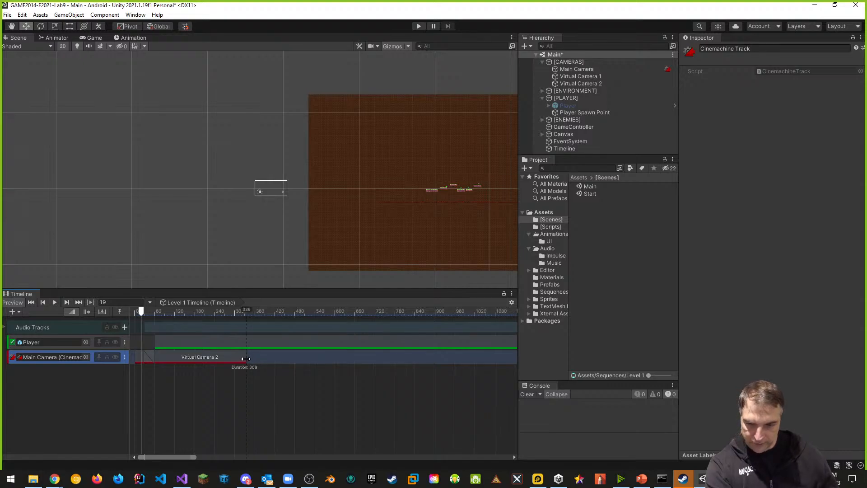
- Extend the Virtual Camera 2 shot to end at about frame 8466, near the end of the audio, and review its settings
drag(246, 358, 440, 356)
scroll(440, 355, down, 3)
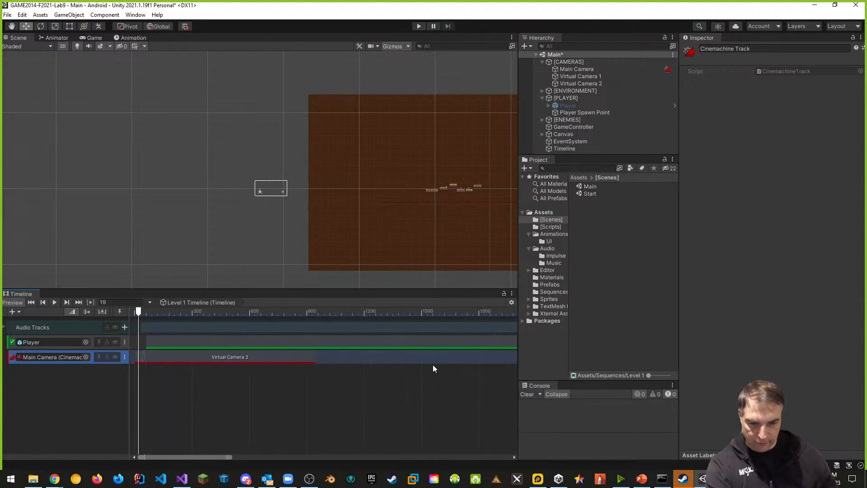
scroll(433, 368, down, 5)
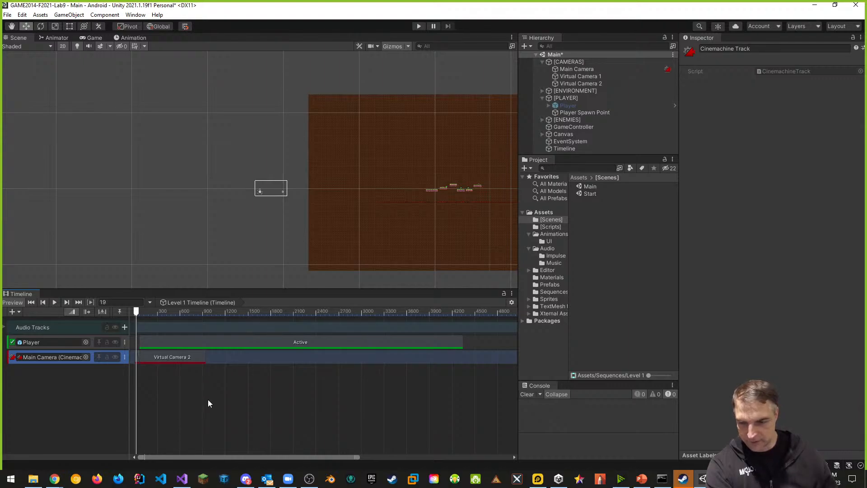
drag(205, 356, 463, 356)
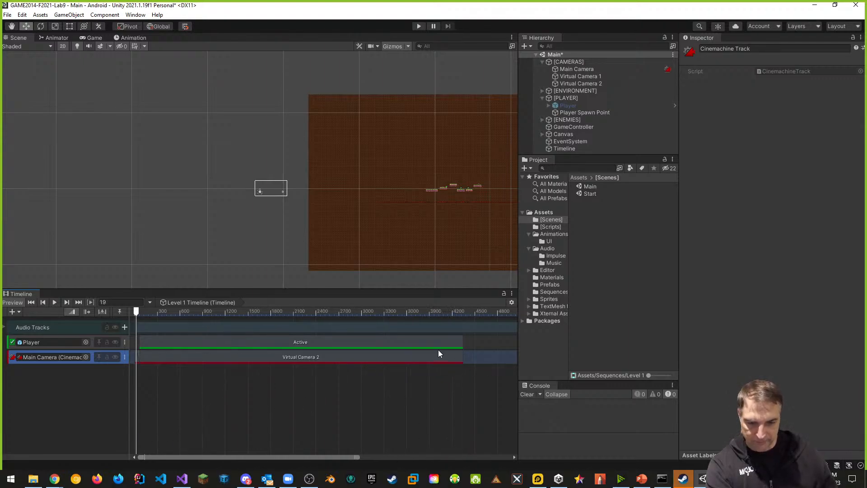
scroll(404, 383, down, 3)
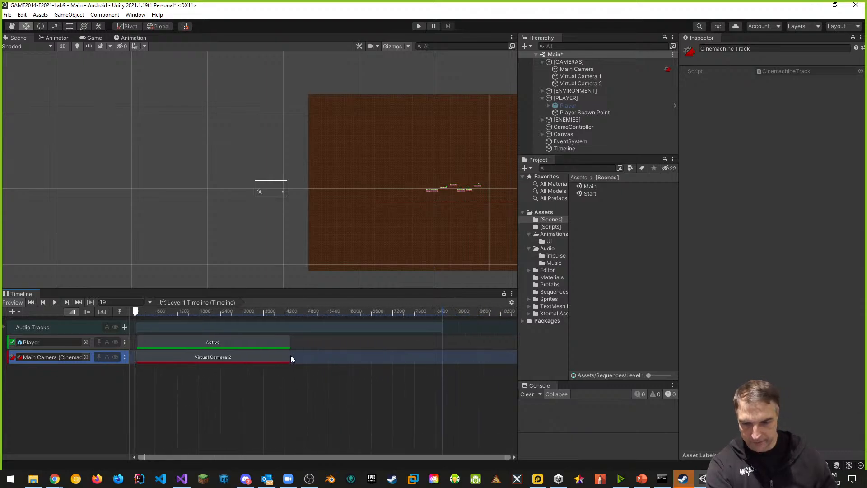
drag(291, 356, 438, 358)
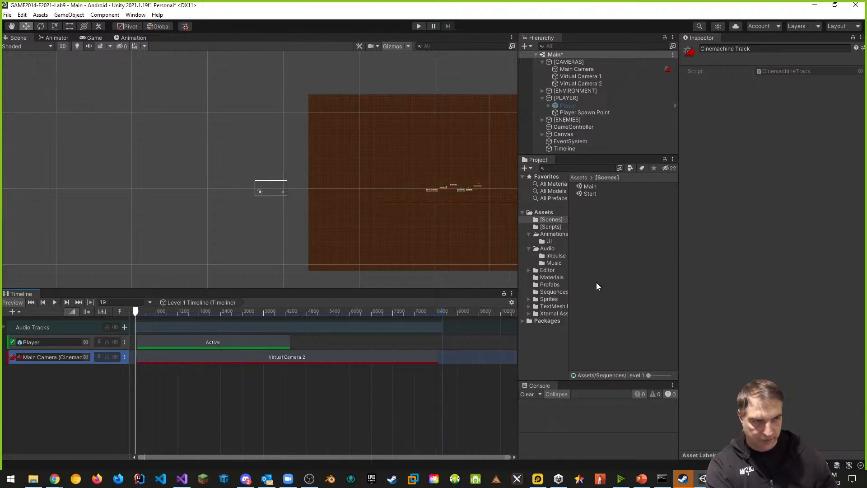
click(298, 357)
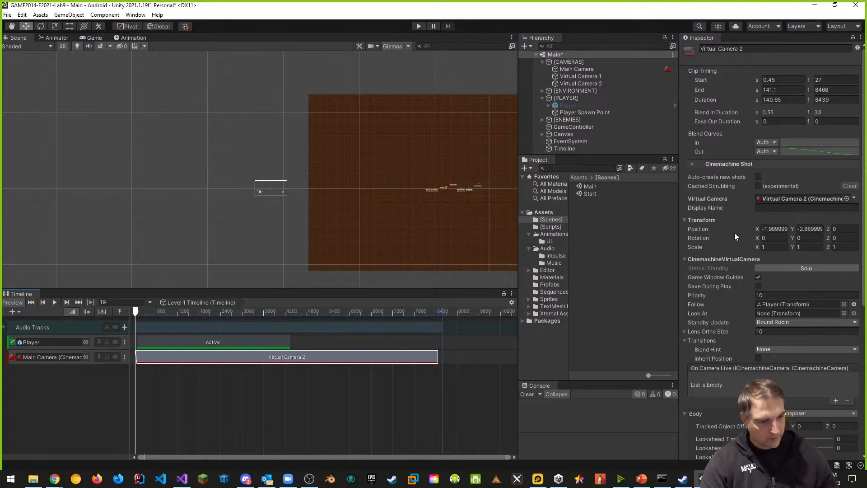
scroll(712, 229, down, 10)
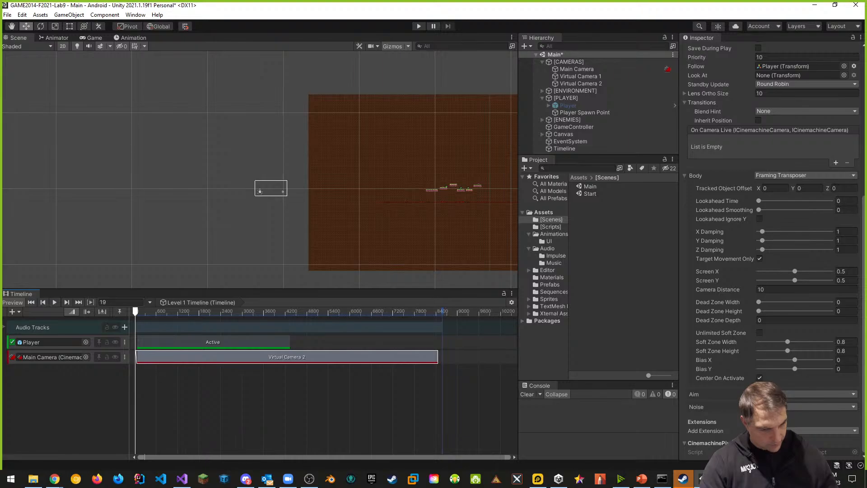
- Add the CinemachineStoryboard extension to Virtual Camera 2
click(773, 431)
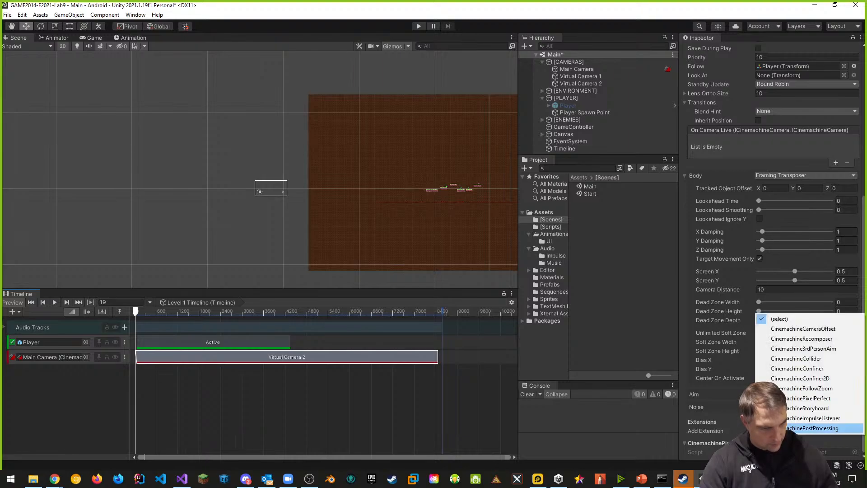
click(790, 410)
scroll(729, 422, down, 4)
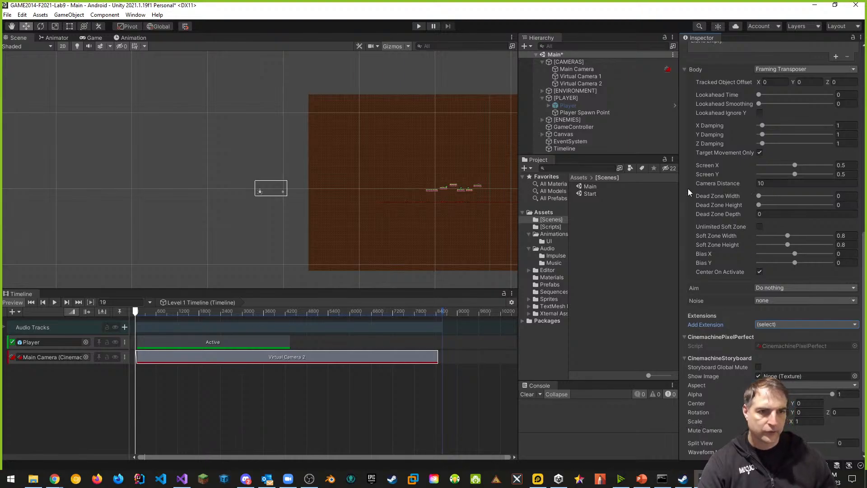
- Set Virtual Camera 1's Priority to 5 and check the Priority of Virtual Camera 2
click(576, 75)
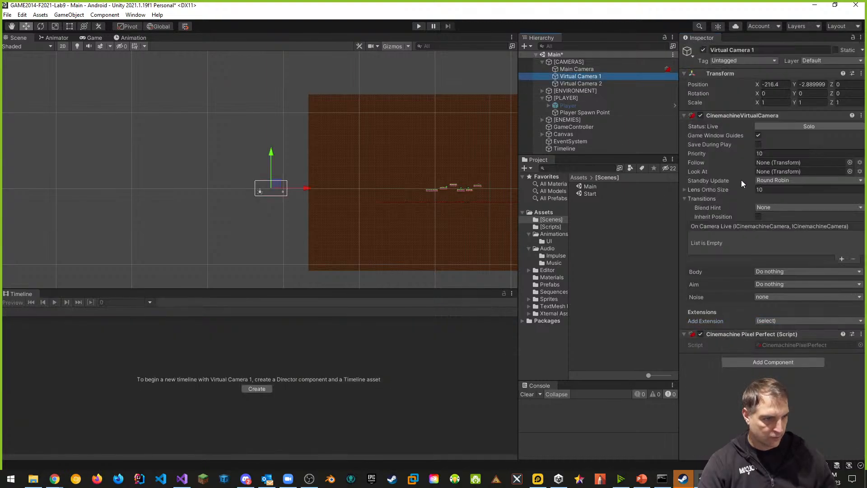
click(767, 153)
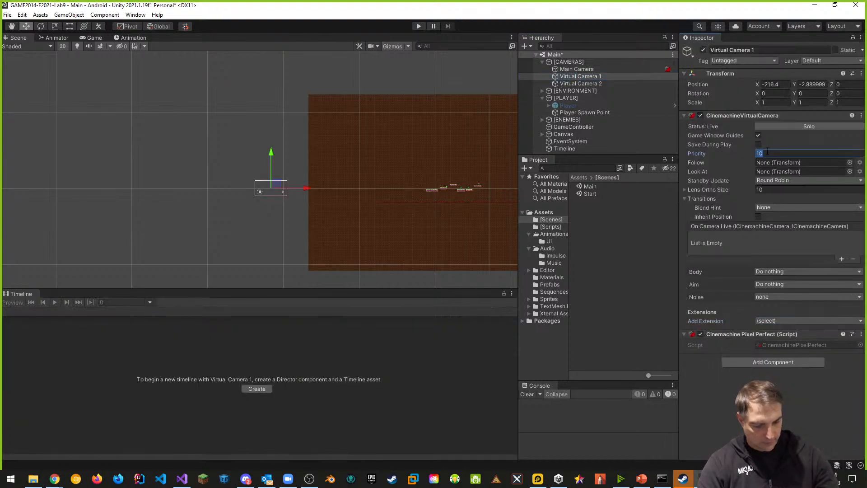
text(5)
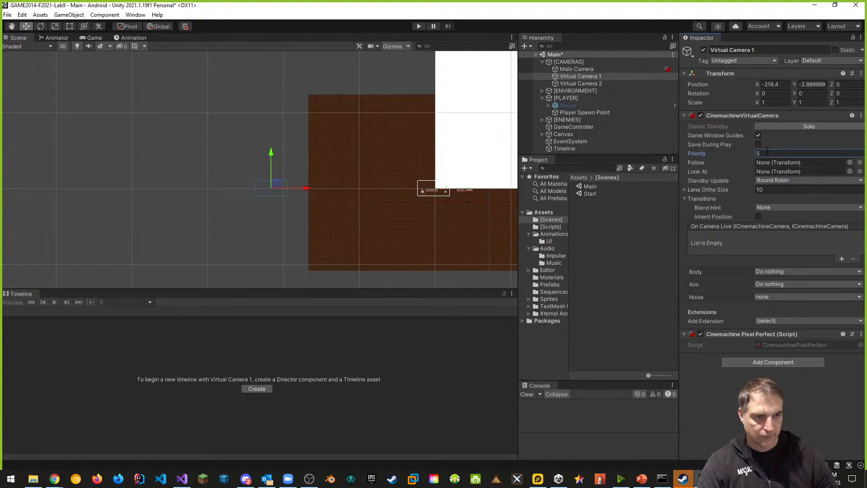
click(591, 84)
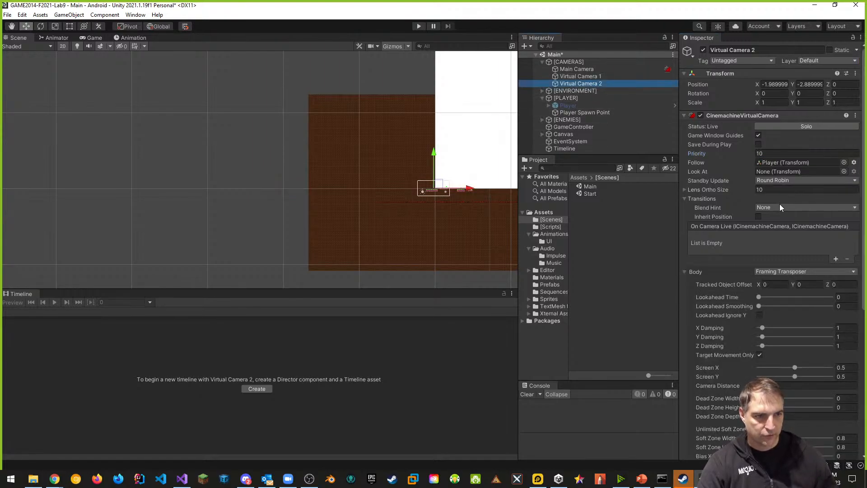
click(772, 153)
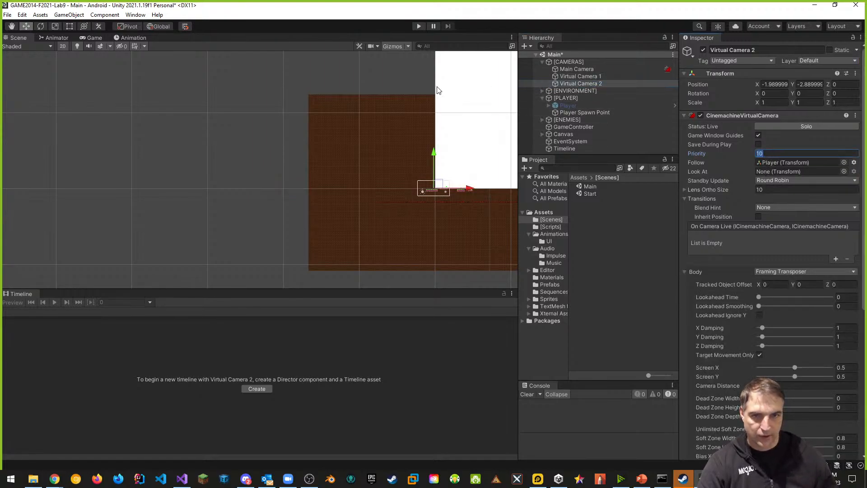
- Play-test the scene with the changed camera priority, enlarge the game view, and stop playback
click(419, 26)
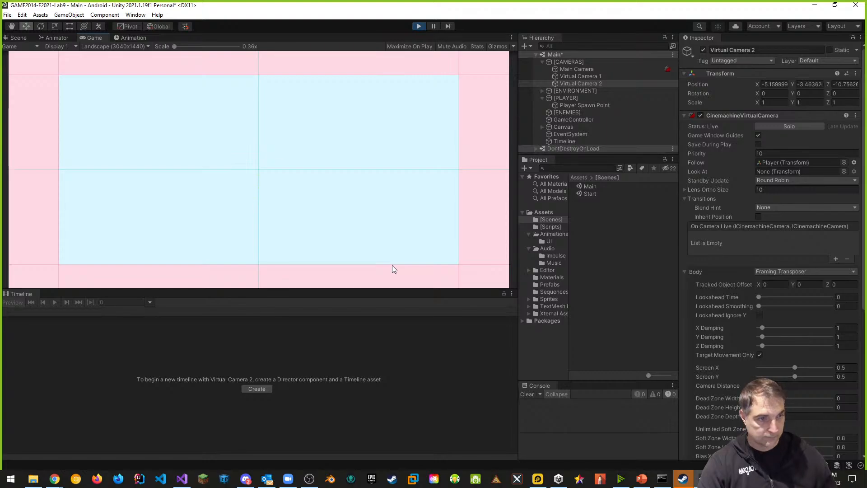
drag(198, 287, 213, 335)
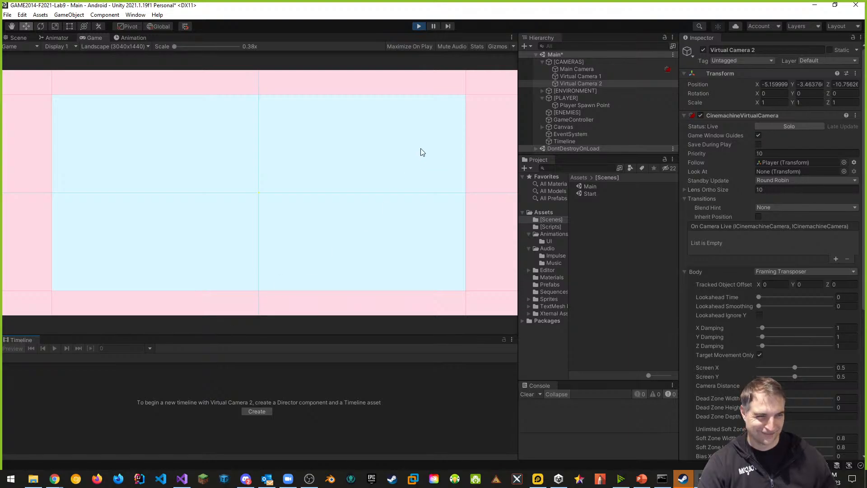
click(418, 27)
- Set Virtual Camera 1's Priority back to 10
click(569, 77)
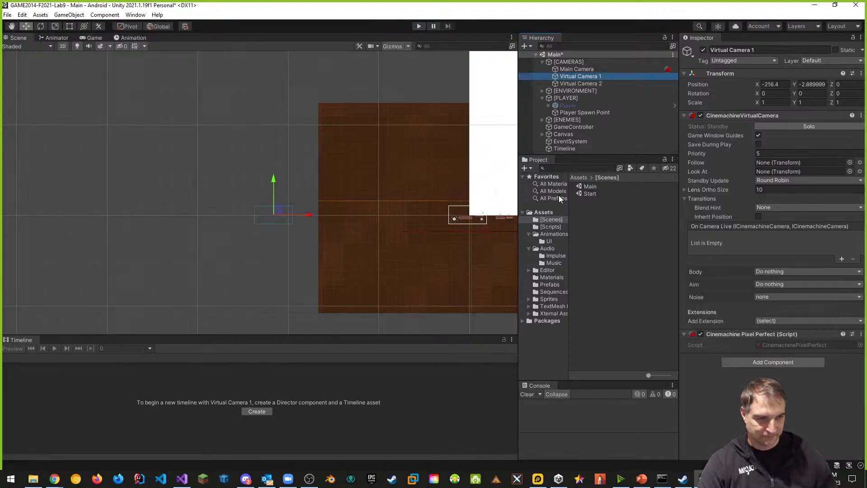
click(760, 154)
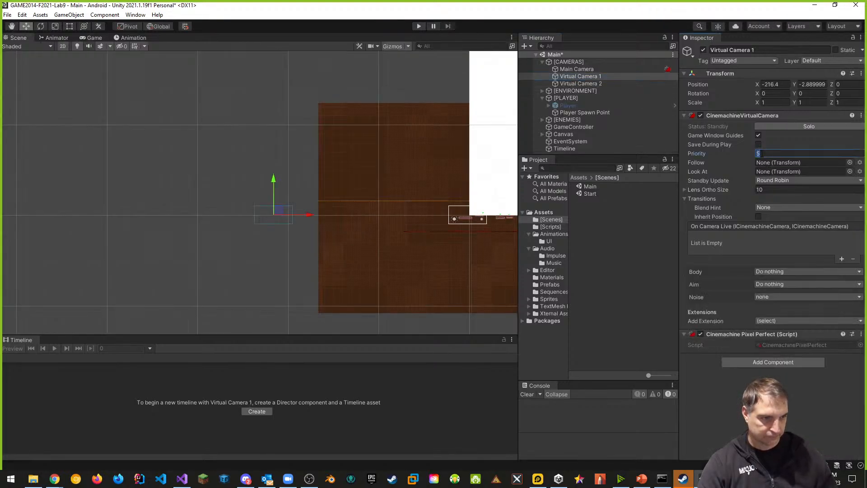
text(10)
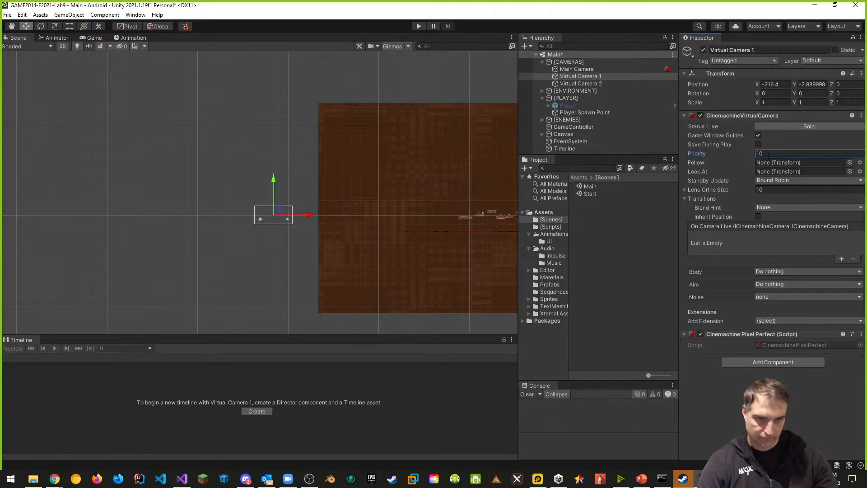
- Move Virtual Camera 1 horizontally to about X -189.6, just outside the level background's left edge
scroll(267, 265, down, 3)
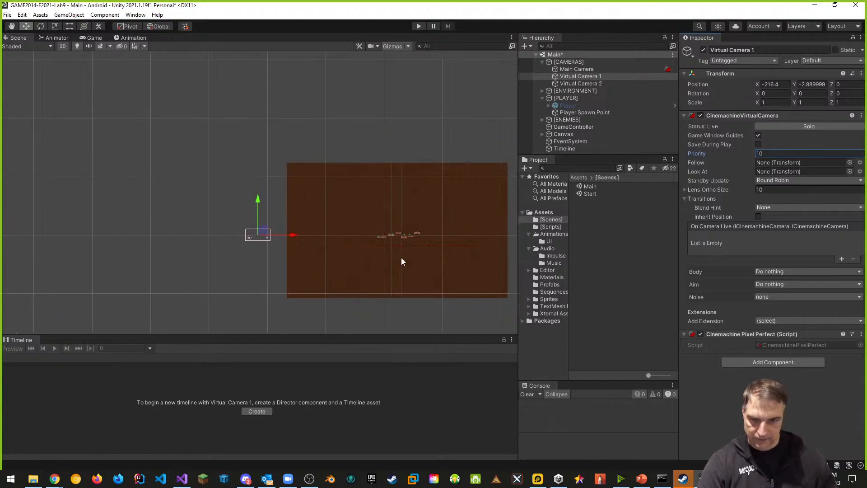
scroll(297, 280, up, 5)
scroll(297, 279, up, 5)
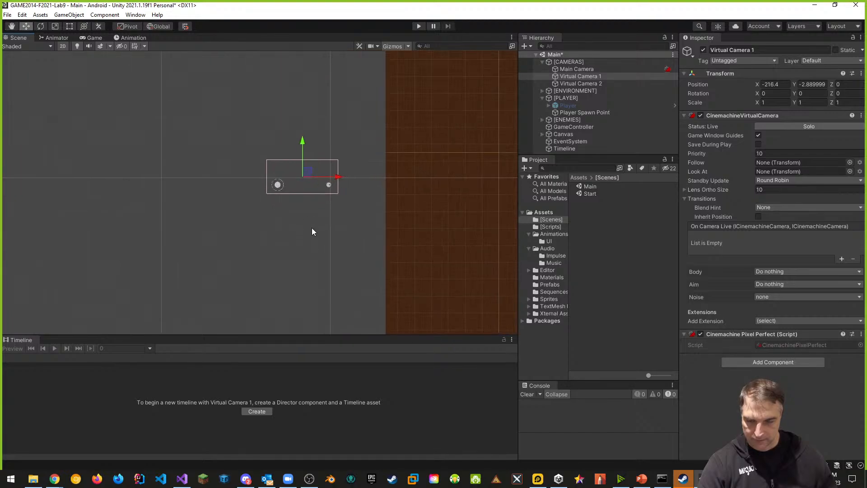
middle_drag(310, 208, 304, 229)
scroll(341, 272, up, 1)
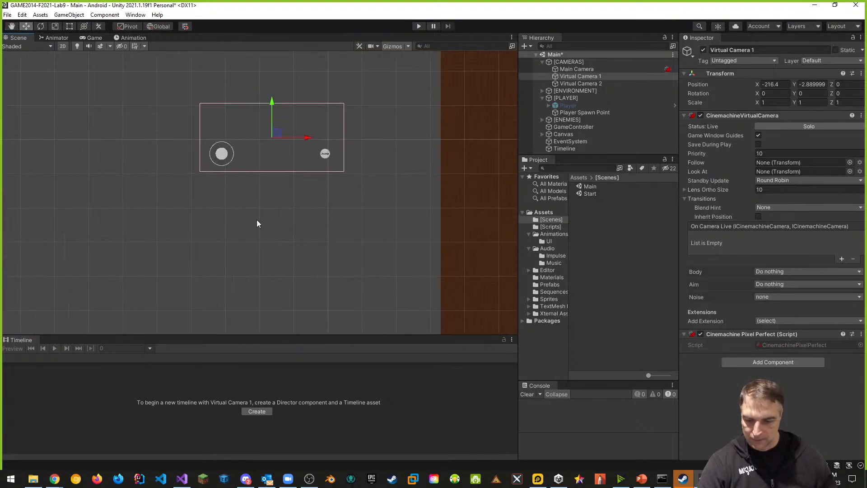
scroll(298, 208, down, 2)
drag(322, 158, 379, 155)
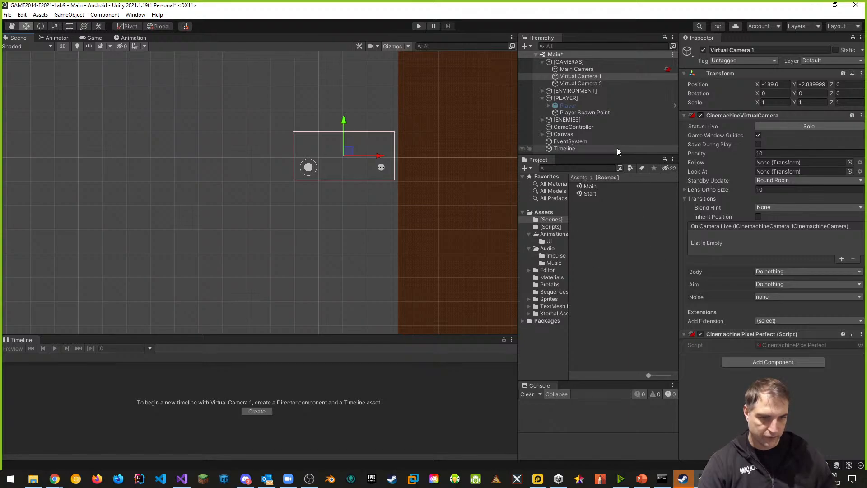
- Remove the Cinemachine Storyboard component from Virtual Camera 2
click(586, 83)
scroll(741, 256, down, 5)
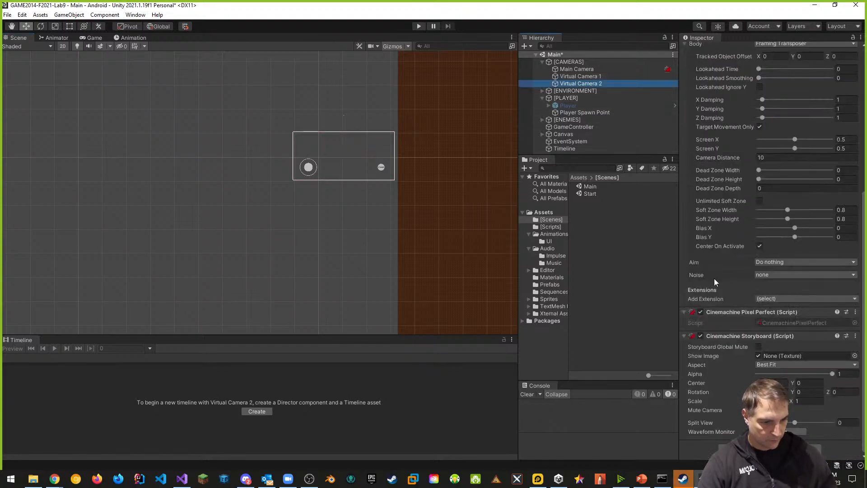
click(855, 335)
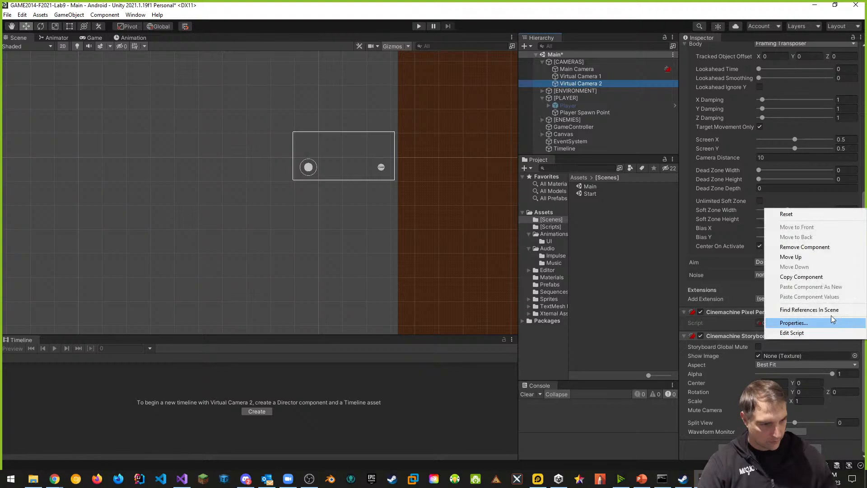
click(804, 246)
- Add the CinemachineStoryboard extension to Virtual Camera 1 and set that camera's Priority to 5
click(598, 76)
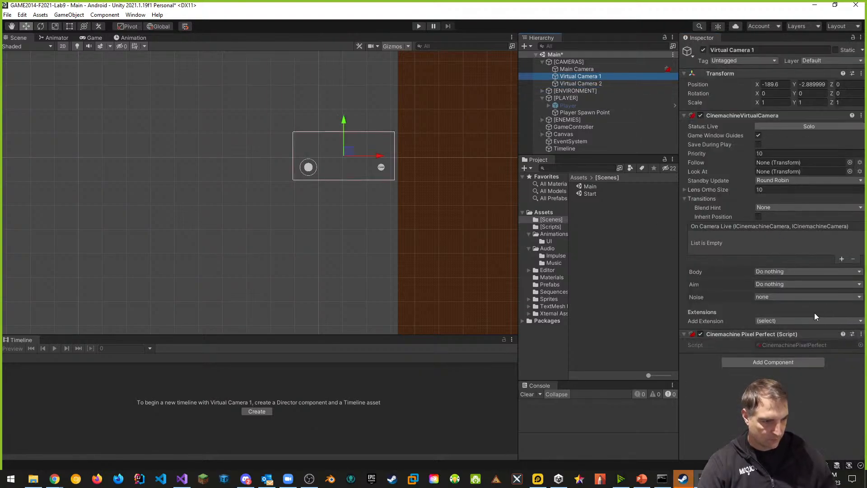
click(791, 322)
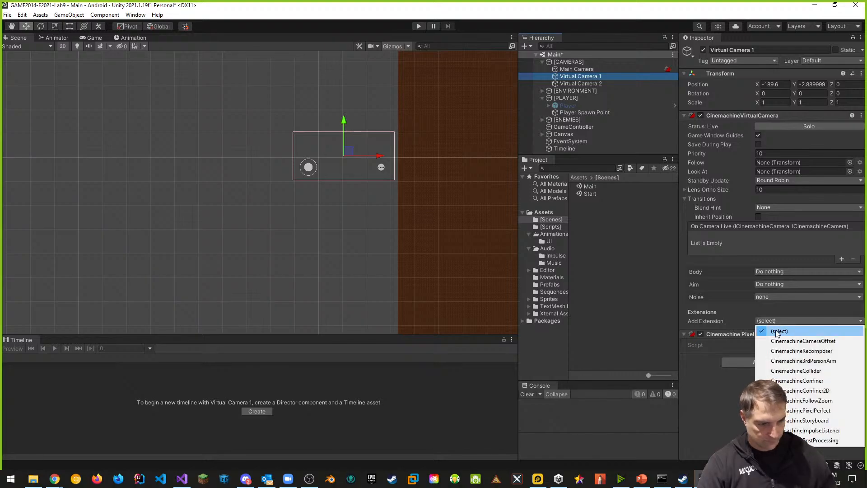
click(788, 420)
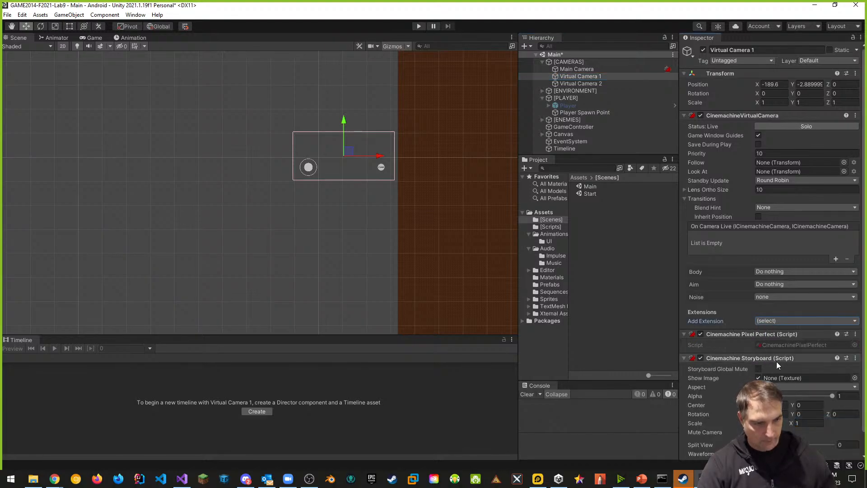
scroll(719, 365, down, 1)
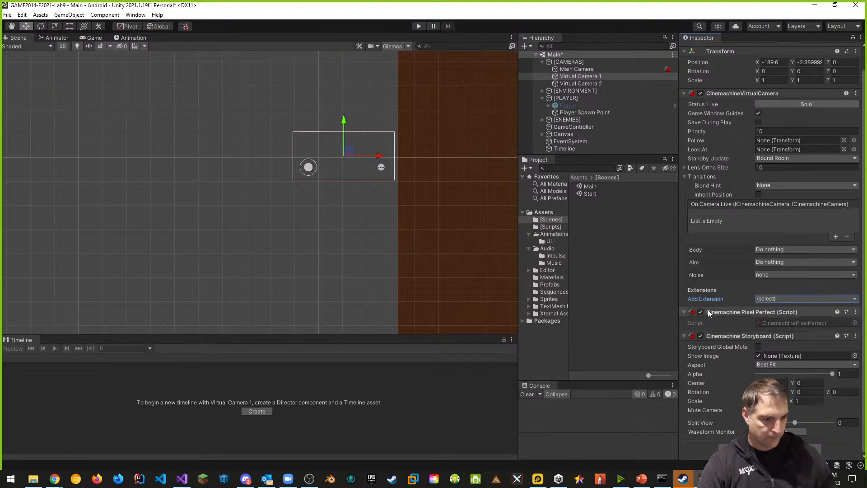
click(747, 131)
text(5)
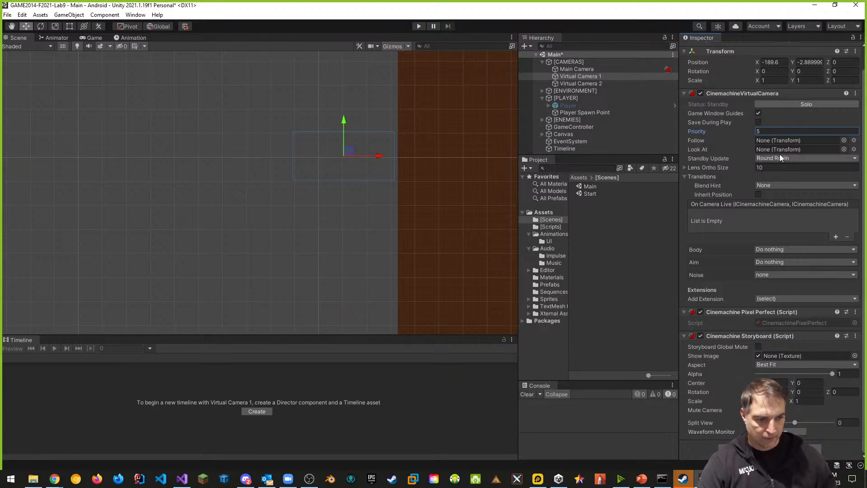
- Play-test the scene twice to check the opening camera view and the Player's appearance, stopping playback each time
click(418, 26)
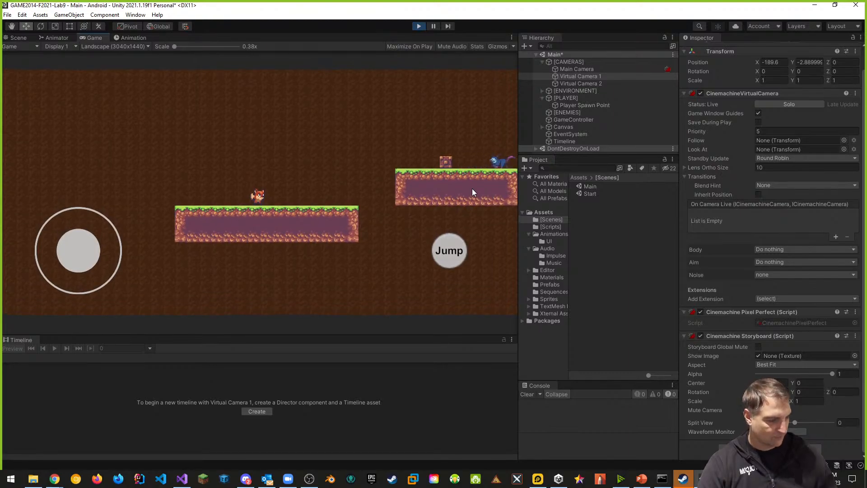
click(419, 26)
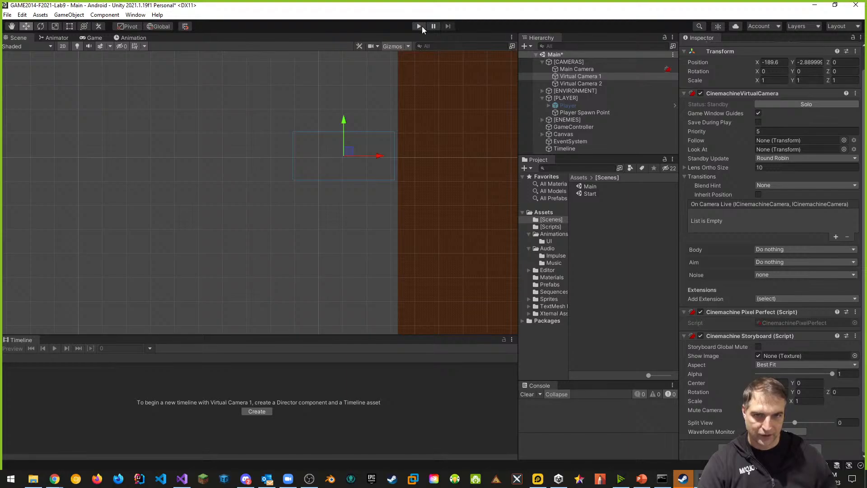
click(420, 26)
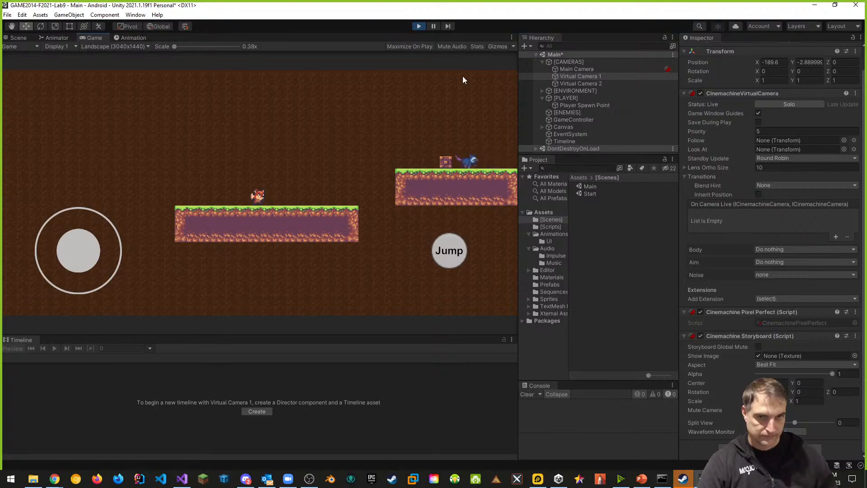
click(419, 26)
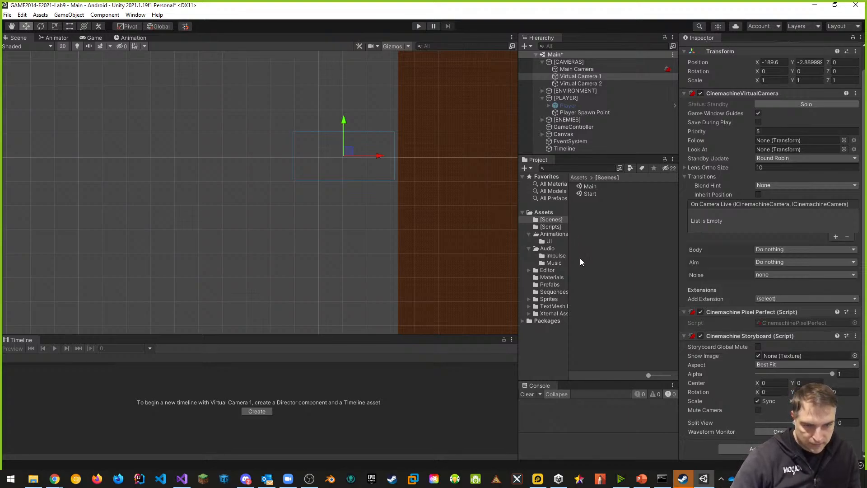
- Assign the UISprite texture as the Show Image of Virtual Camera 1's Cinemachine Storyboard, finding it with the search term "sprite"
click(855, 356)
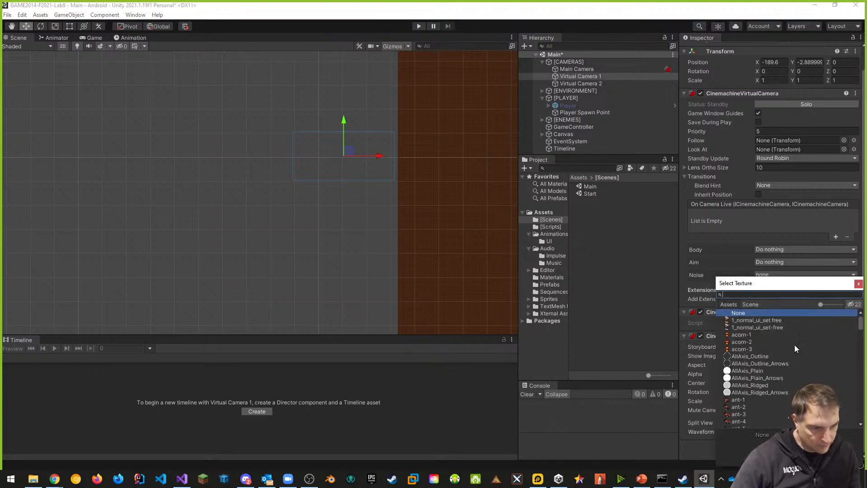
scroll(783, 357, down, 3)
scroll(782, 355, down, 15)
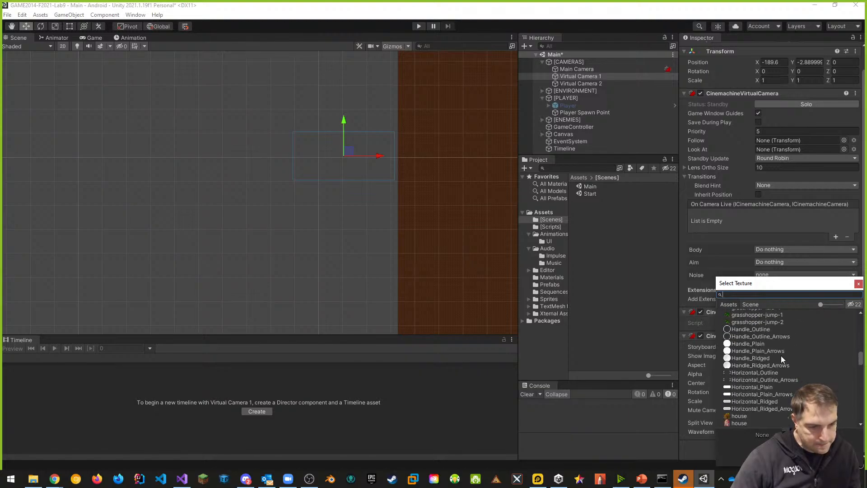
scroll(781, 355, down, 5)
scroll(780, 354, down, 10)
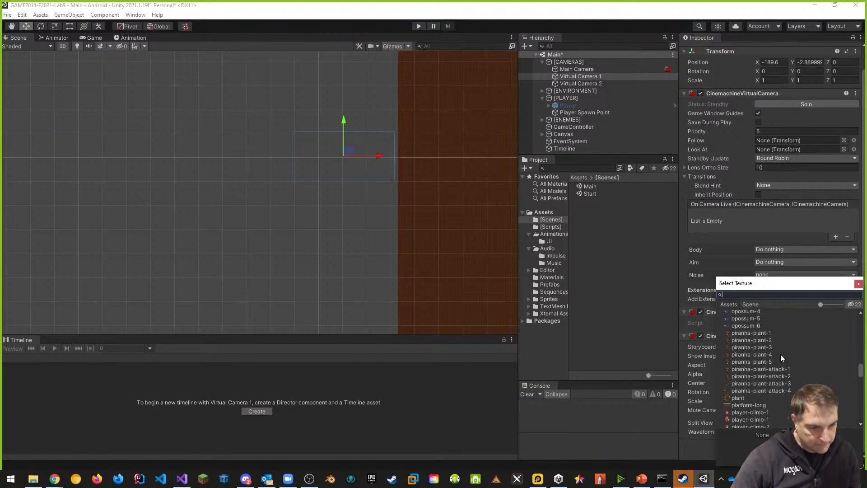
scroll(779, 353, down, 10)
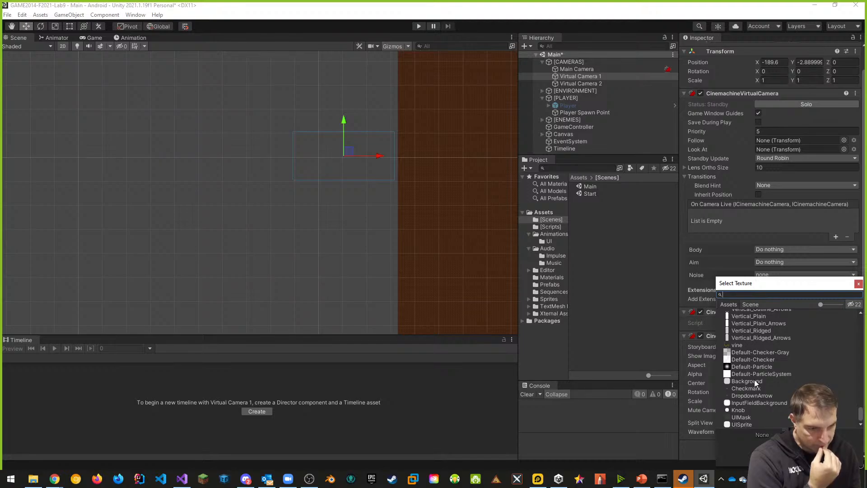
scroll(760, 385, up, 3)
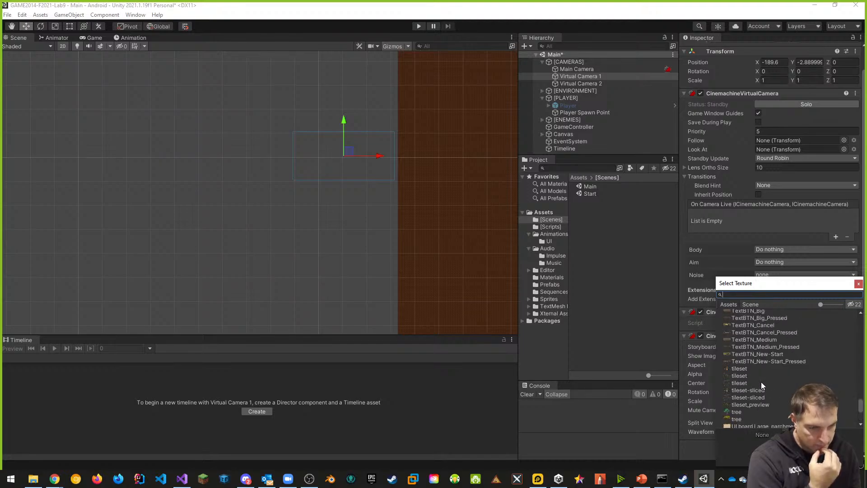
scroll(763, 383, down, 3)
scroll(762, 381, down, 10)
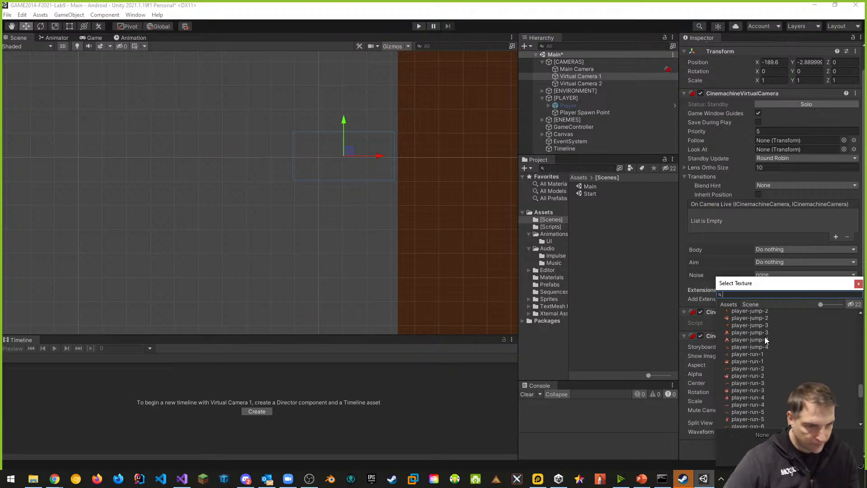
text(sprite)
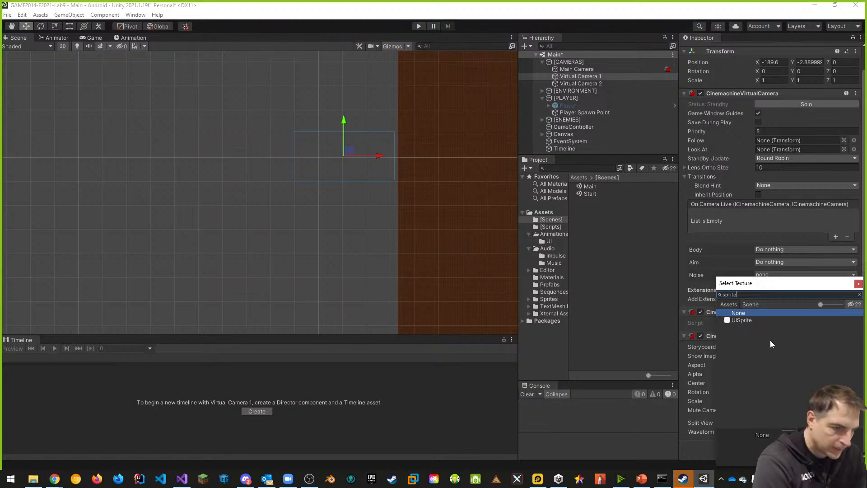
click(743, 320)
double_click(743, 320)
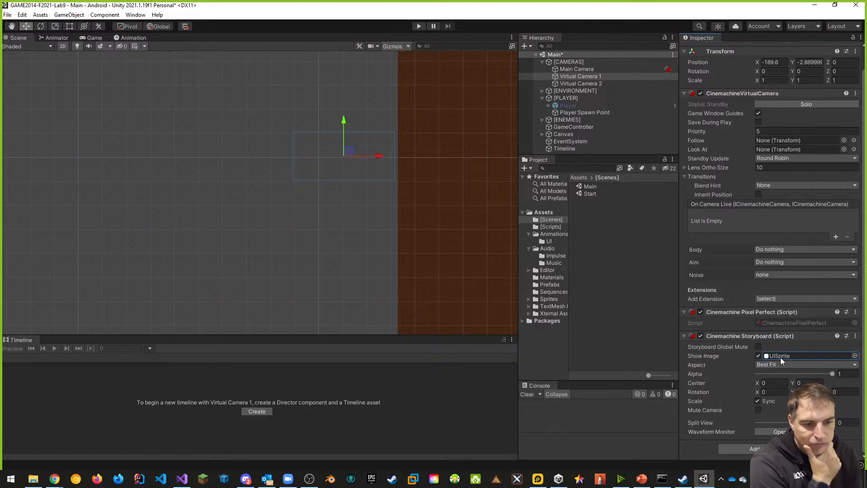
- Duplicate the "UI board Large parchment" texture from Fantasy Wooden GUI Free's normal_ui_set A folder and move the copy into the root Assets folder
click(853, 356)
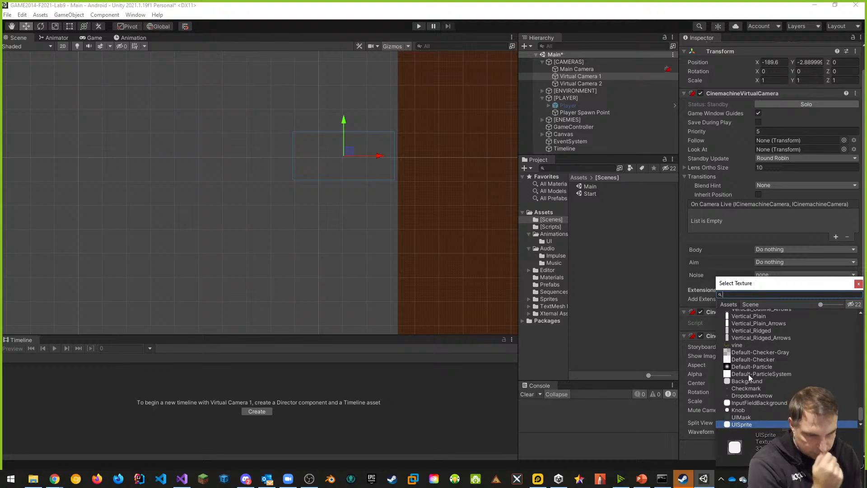
click(650, 244)
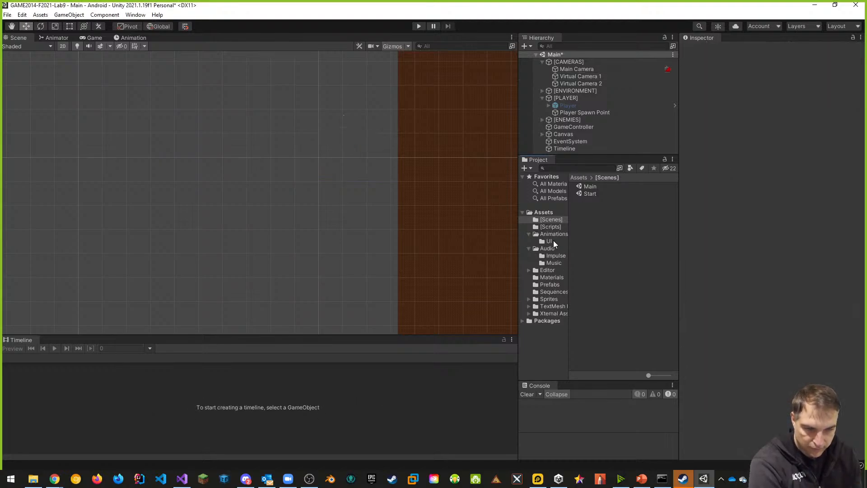
click(544, 299)
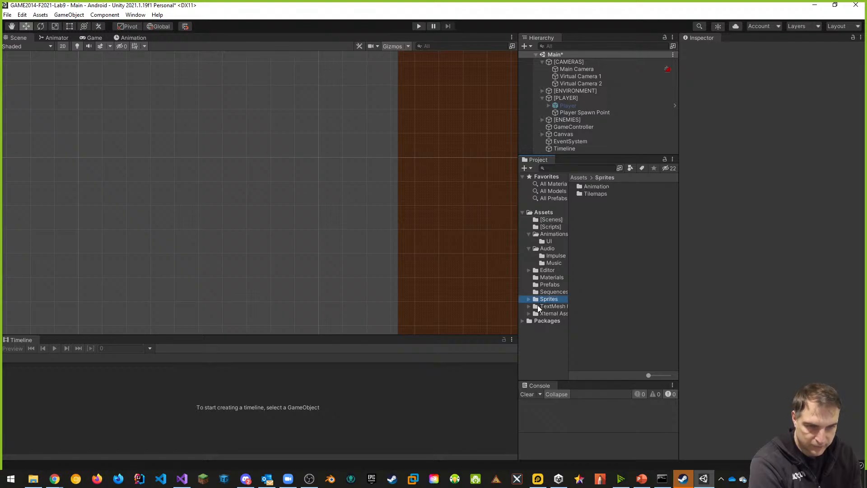
double_click(587, 193)
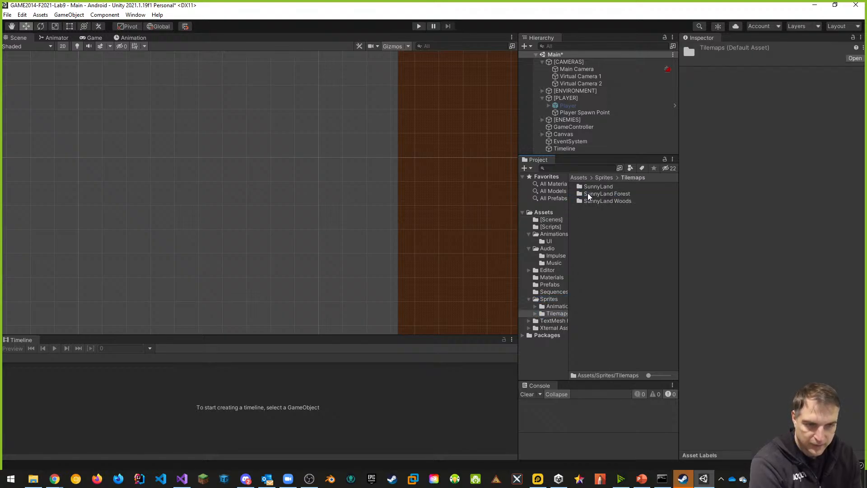
click(552, 327)
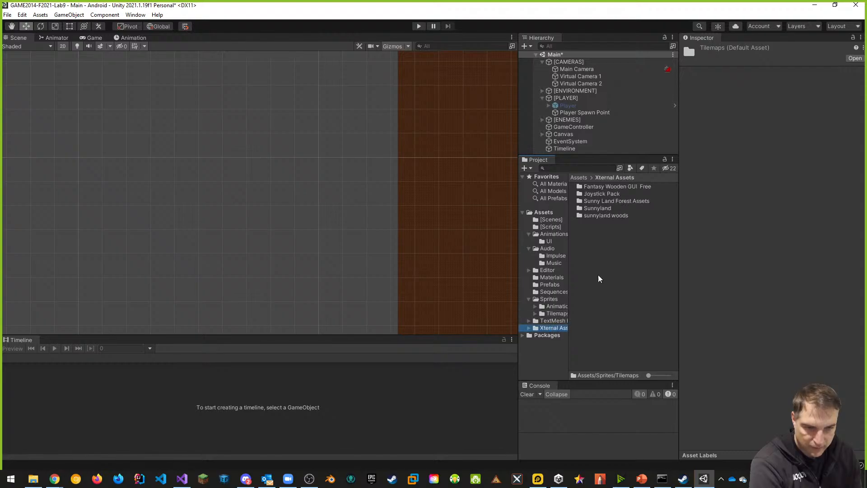
double_click(605, 187)
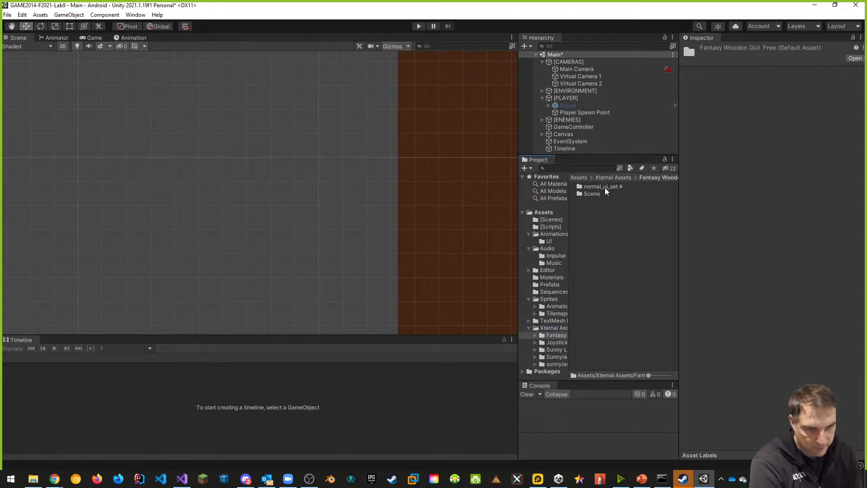
double_click(603, 187)
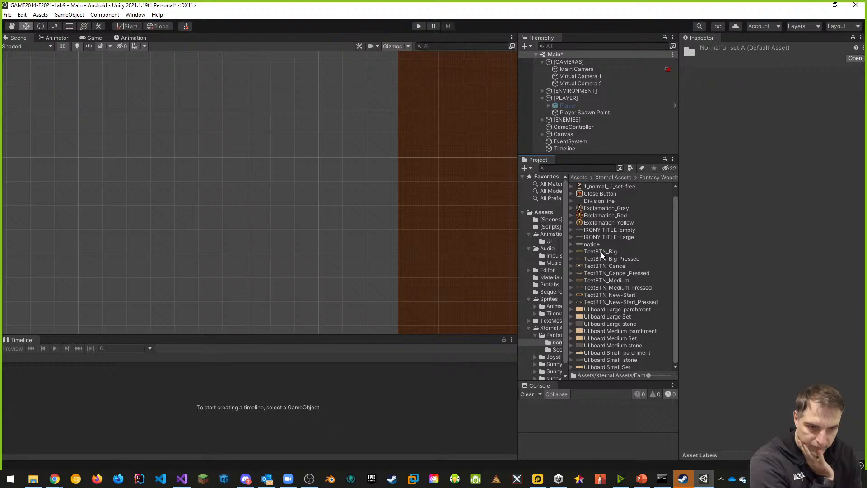
click(601, 310)
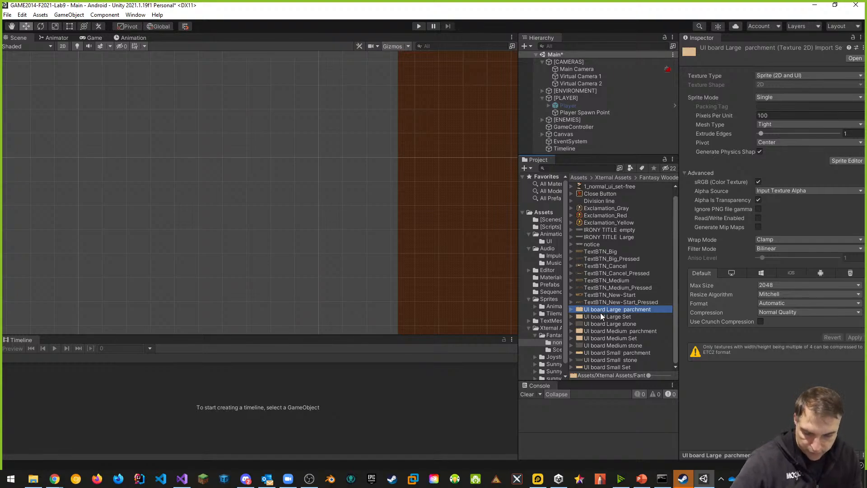
key(ctrl+d)
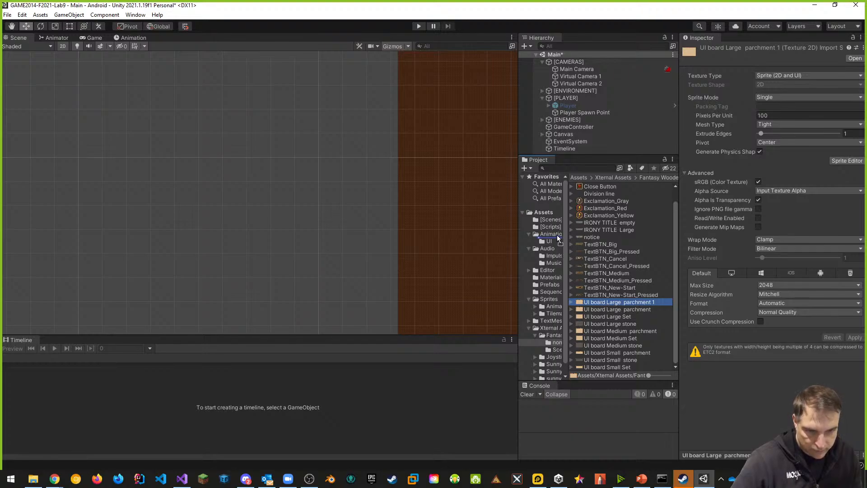
drag(545, 215, 546, 215)
click(545, 215)
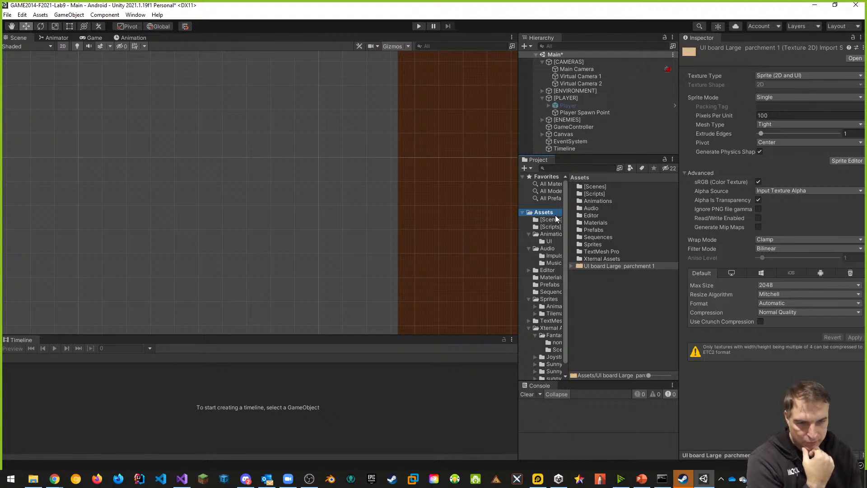
- Assign the copied parchment texture as the Show Image of Virtual Camera 1's Cinemachine Storyboard and play-test the scene, stopping playback after the check
click(570, 149)
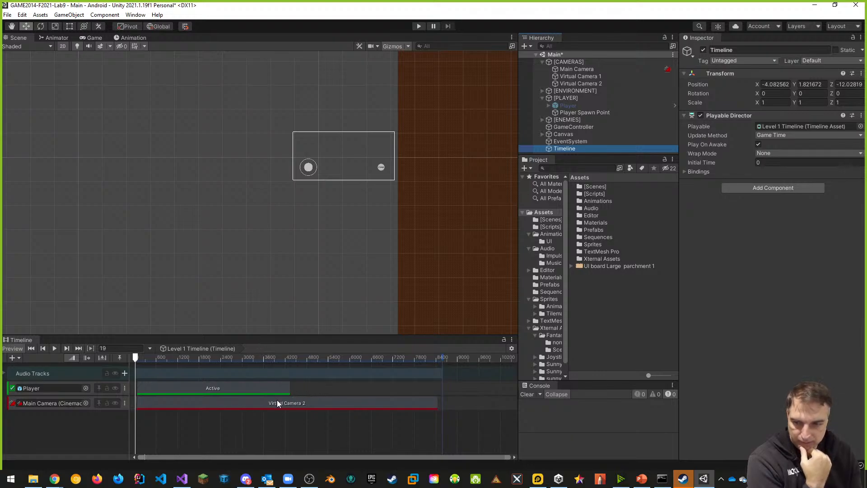
click(586, 76)
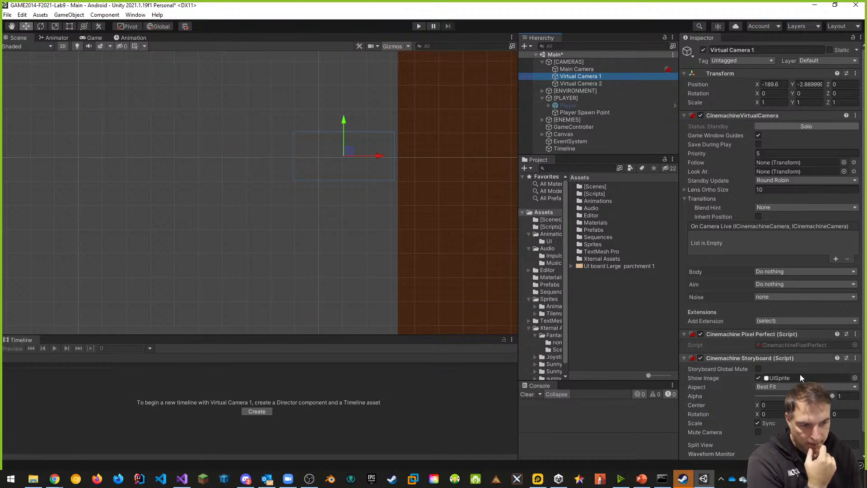
drag(598, 265, 794, 378)
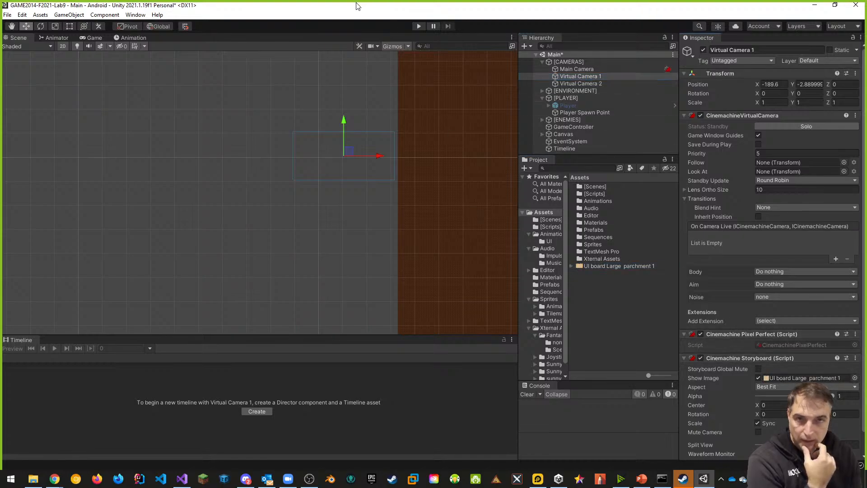
click(417, 26)
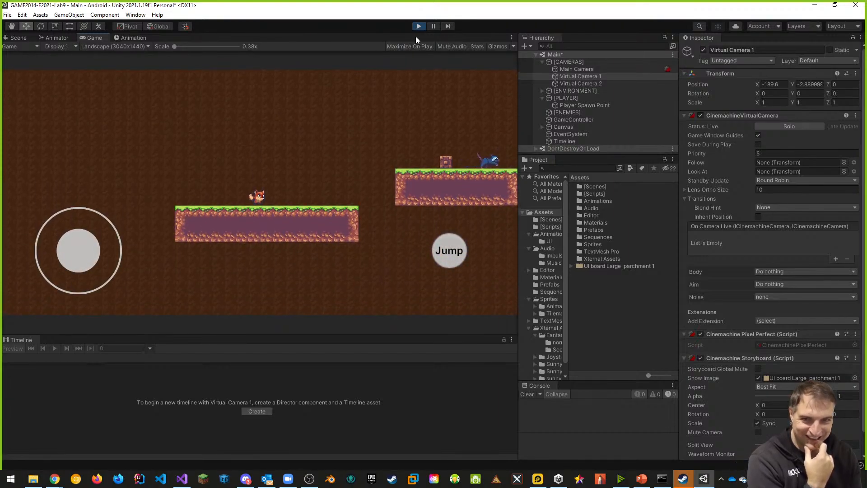
click(418, 26)
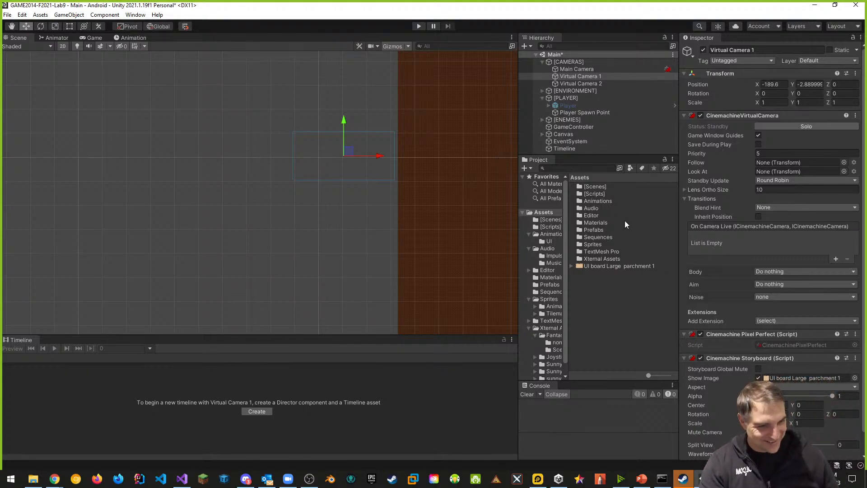
- Delete the copied "UI board Large parchment 1" texture from the root Assets folder
click(601, 267)
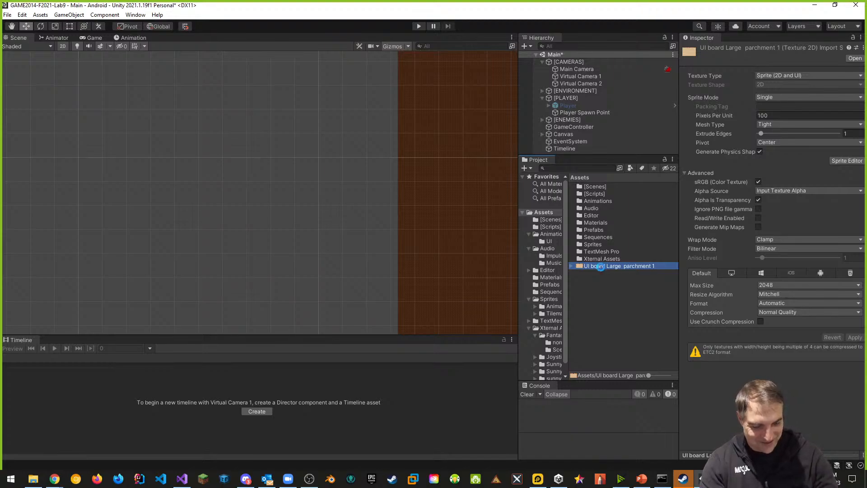
key(Delete)
click(462, 257)
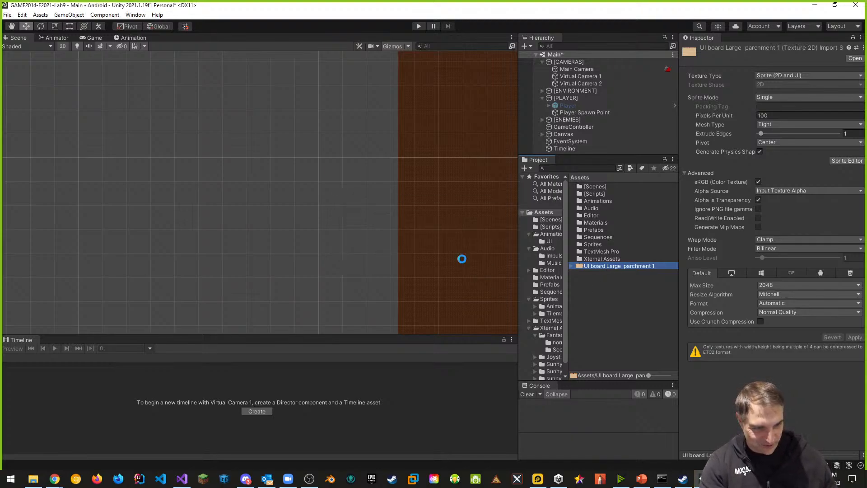
- Search for Adobe Fireworks CS6 from the operating system and launch it
click(14, 480)
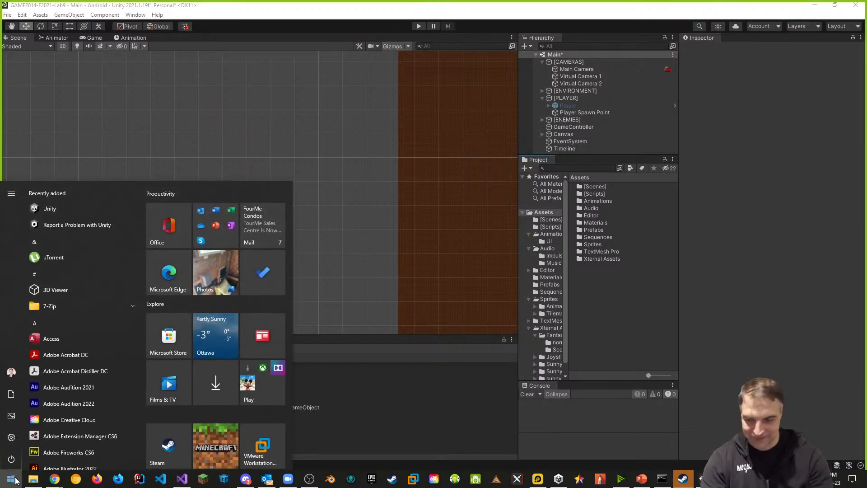
text(firewo)
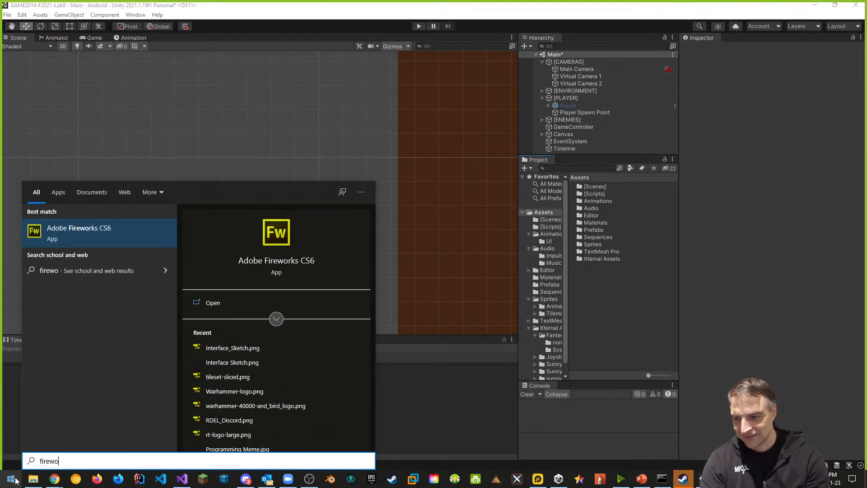
text(rk)
key(Return)
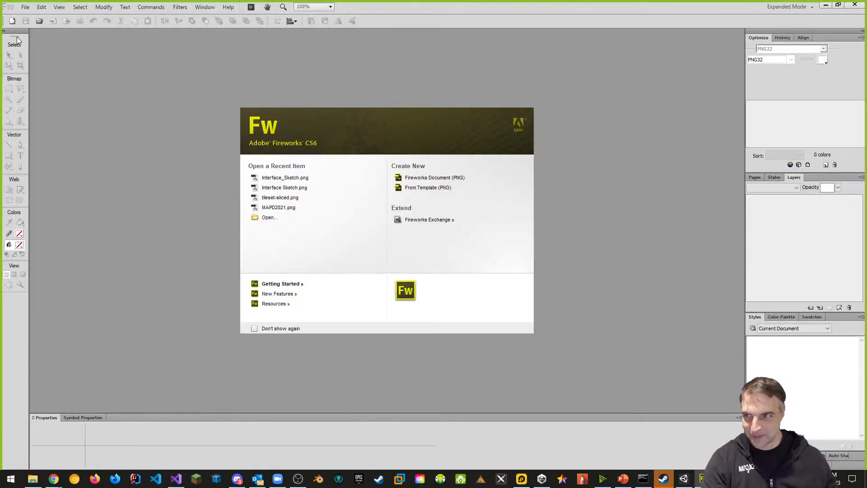
- Create a new 16 x 16 pixel document with a custom black (#000000) canvas color
click(12, 22)
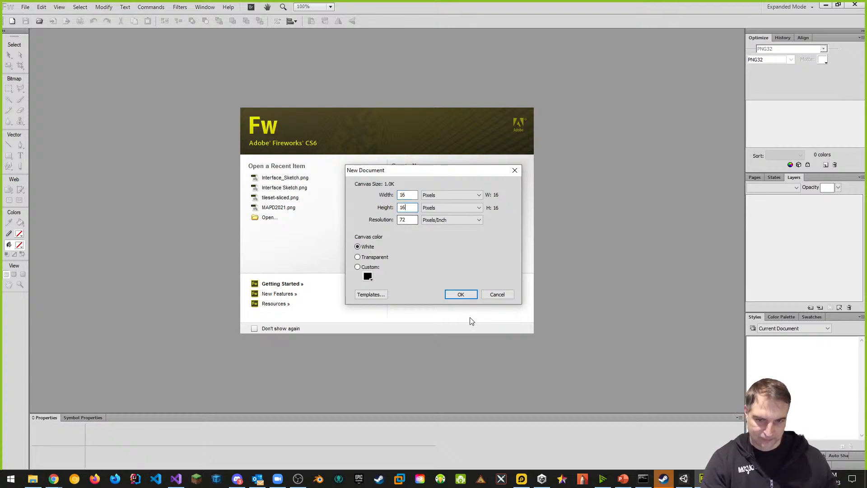
click(367, 277)
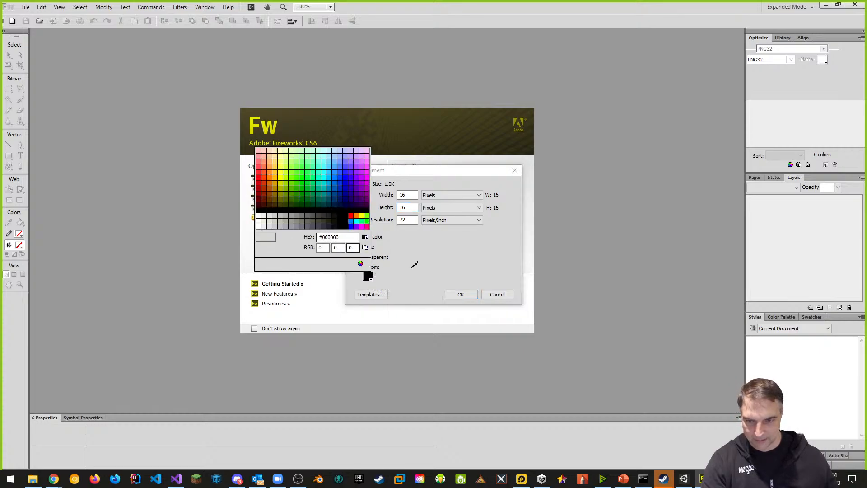
key(Escape)
click(470, 298)
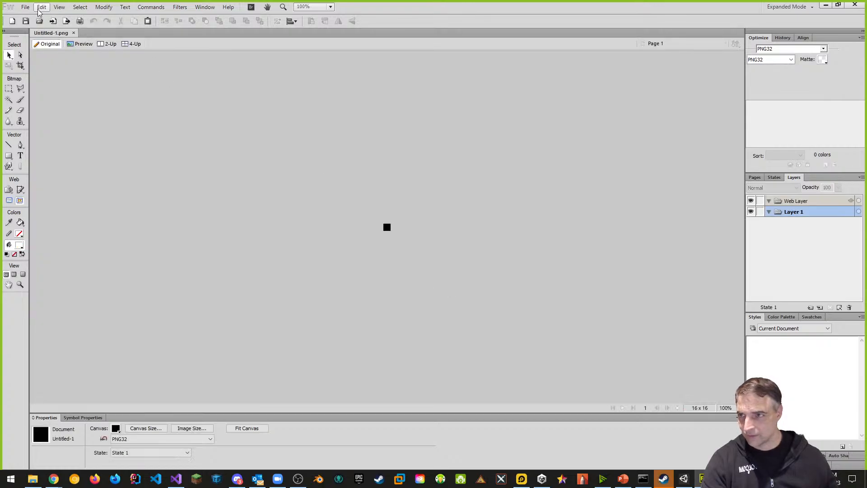
- Save the black square document as a Fireworks PNG named "background-sprite" in the Downloads folder
click(25, 6)
click(50, 110)
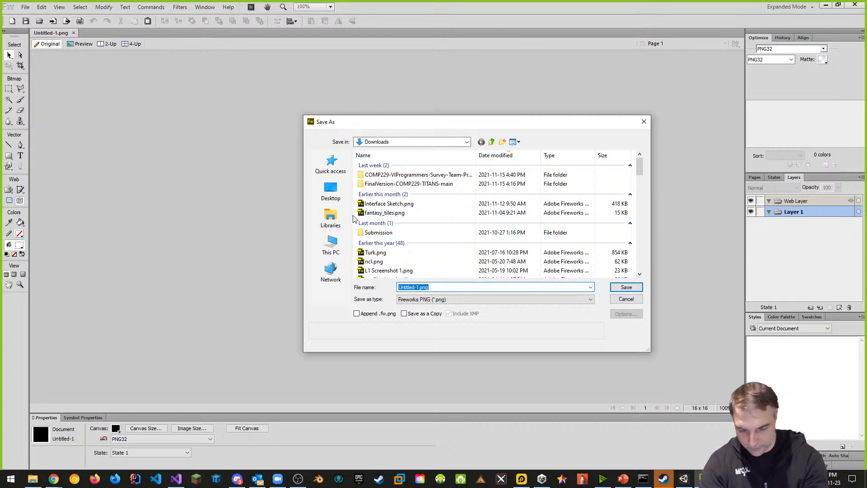
text(b)
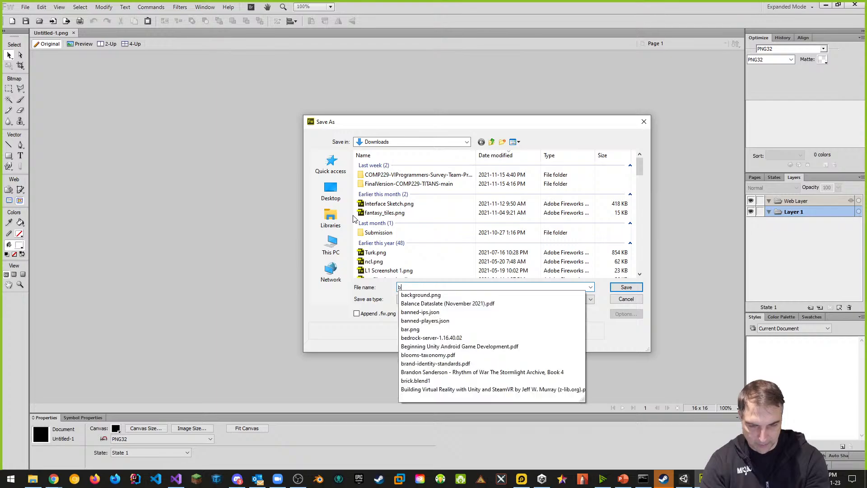
text(ackground-sprite)
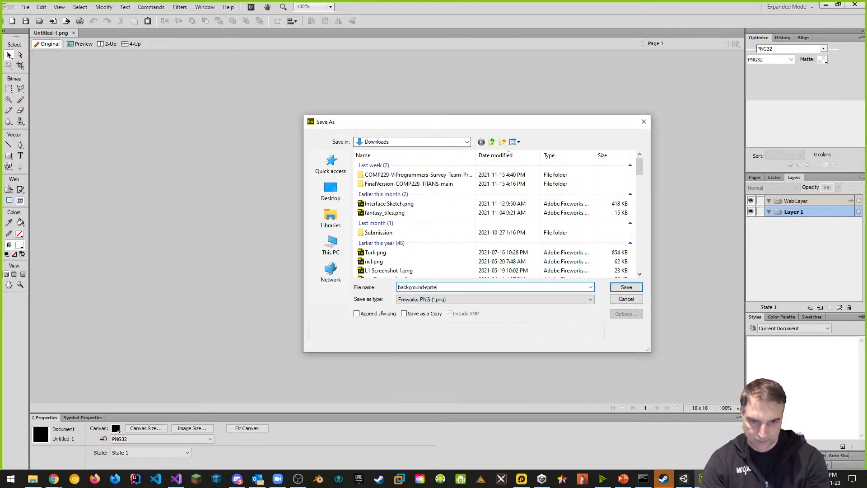
key(Return)
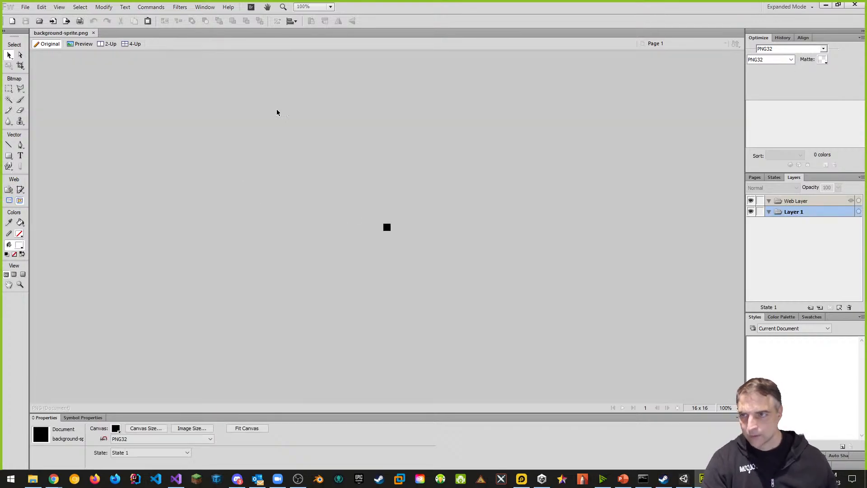
- Close Fireworks and import background-sprite.png from the Downloads folder into the Unity project's Sprites folder, closing the file window after the transfer
click(855, 4)
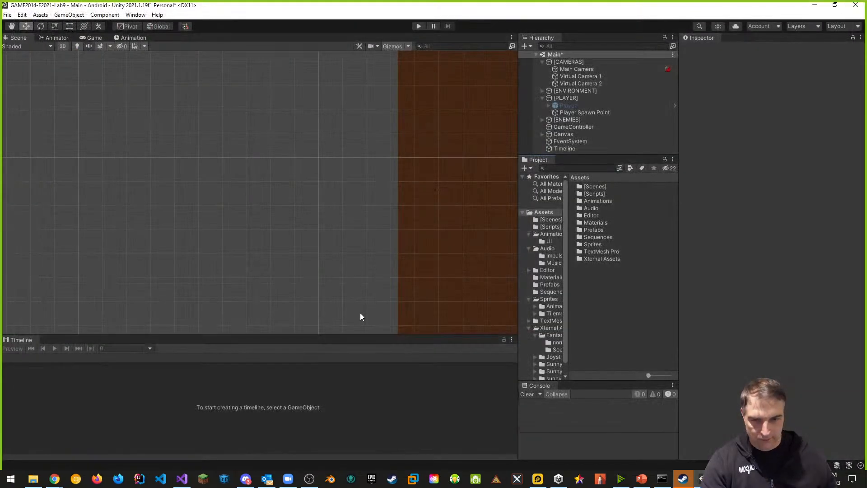
click(33, 478)
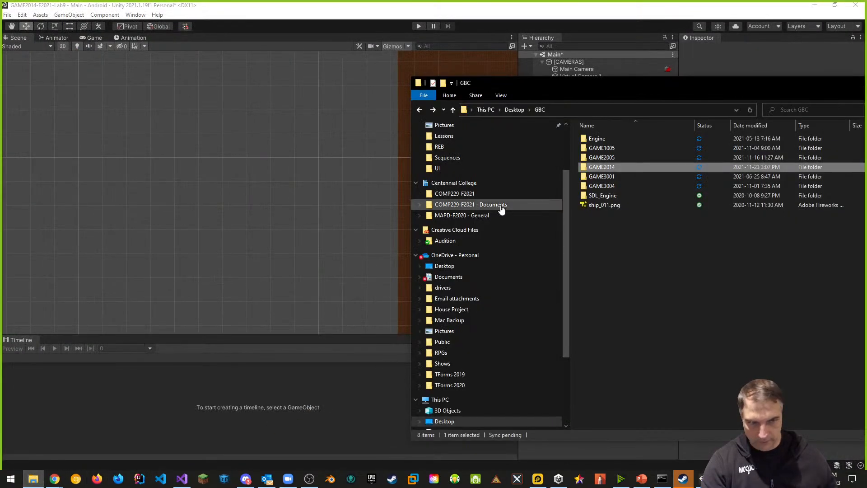
drag(597, 95, 232, 326)
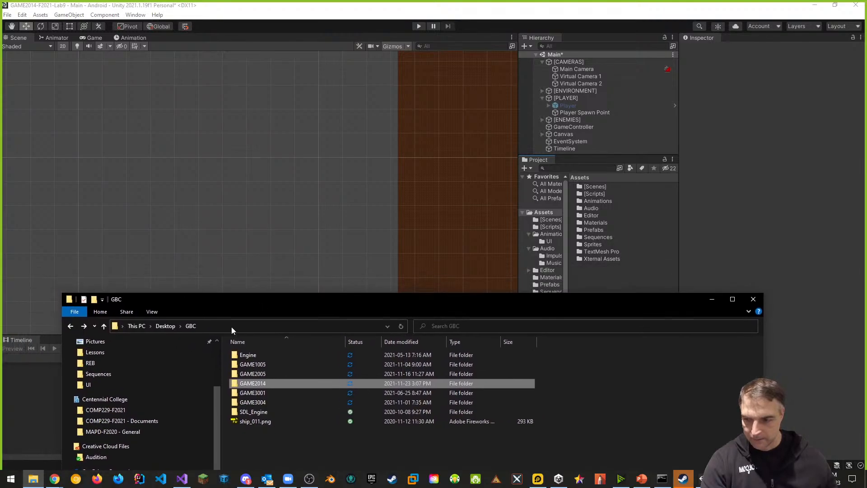
scroll(131, 361, up, 3)
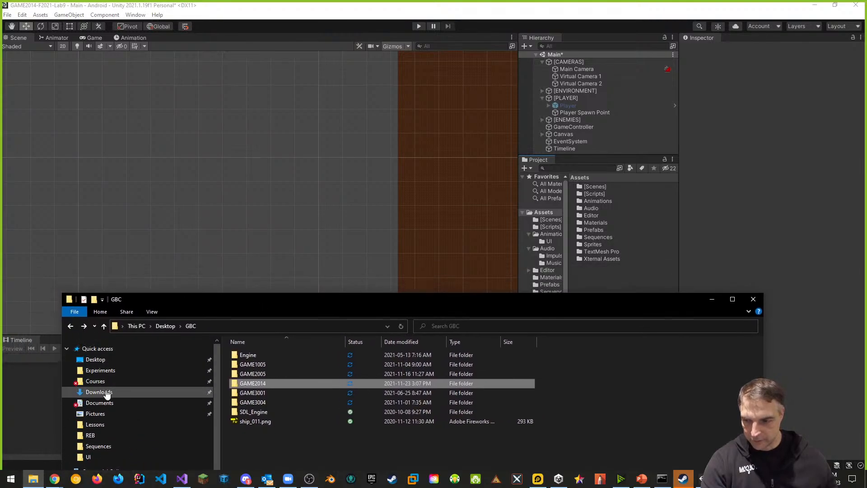
click(104, 392)
drag(419, 302, 493, 346)
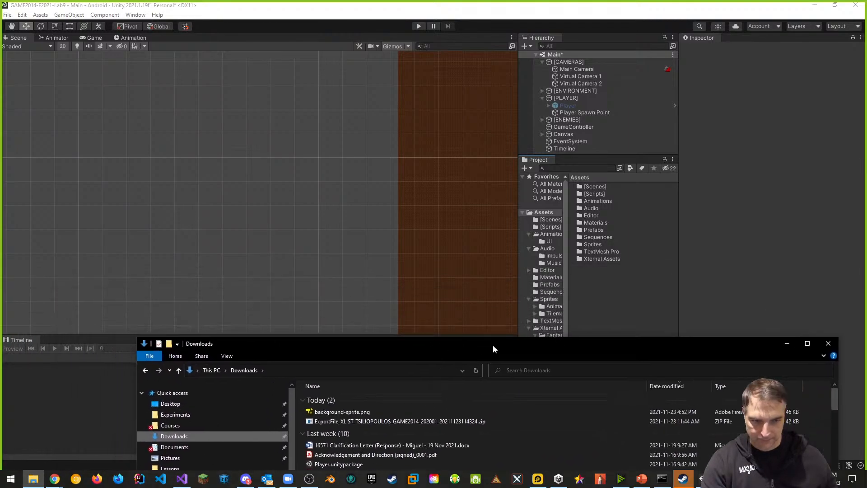
double_click(593, 245)
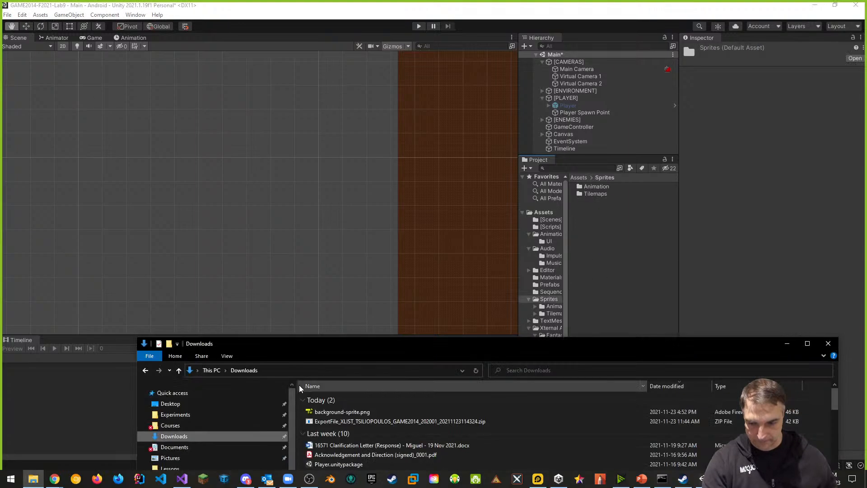
key(alt+Tab)
drag(328, 413, 604, 261)
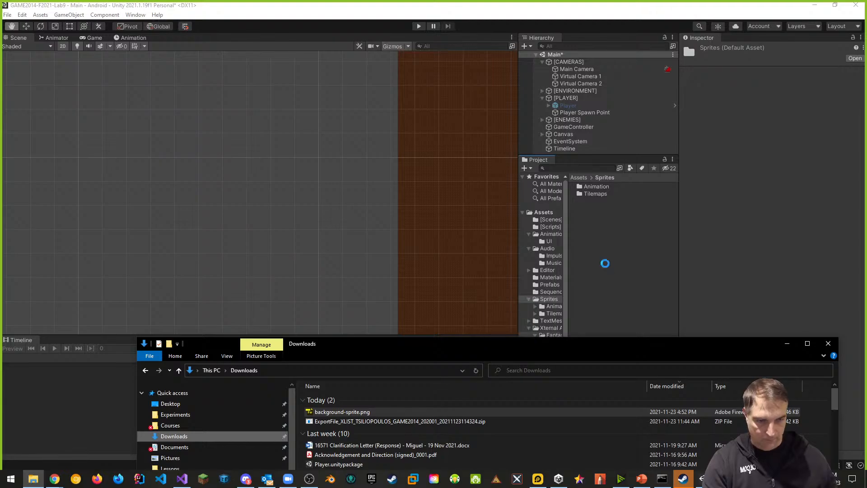
click(827, 343)
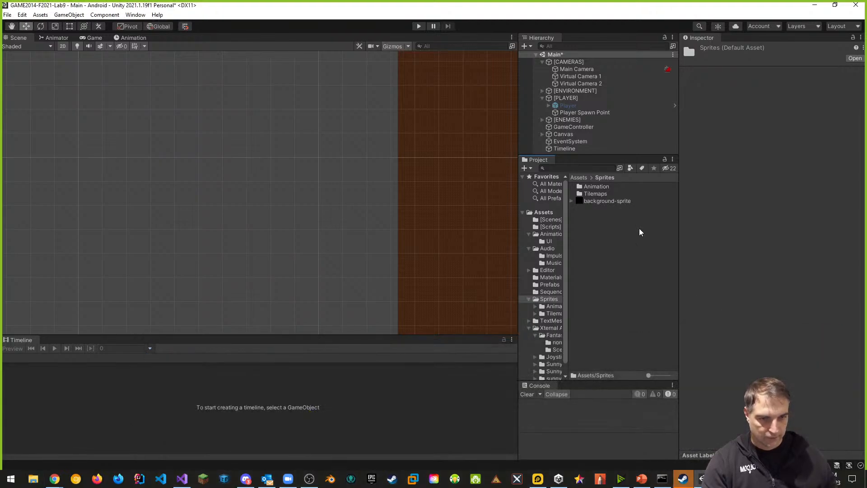
- Assign background-sprite as the Show Image texture of the Cinemachine Storyboard on Virtual Camera 1
click(571, 77)
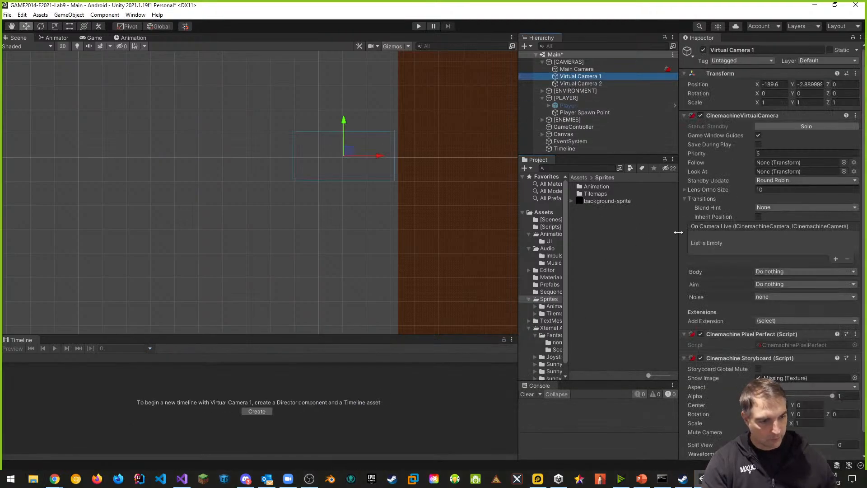
scroll(740, 320, down, 1)
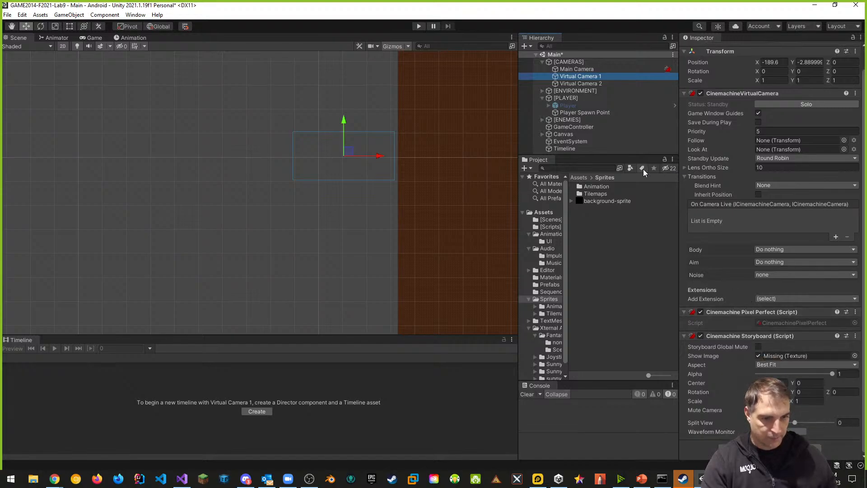
drag(739, 333, 782, 357)
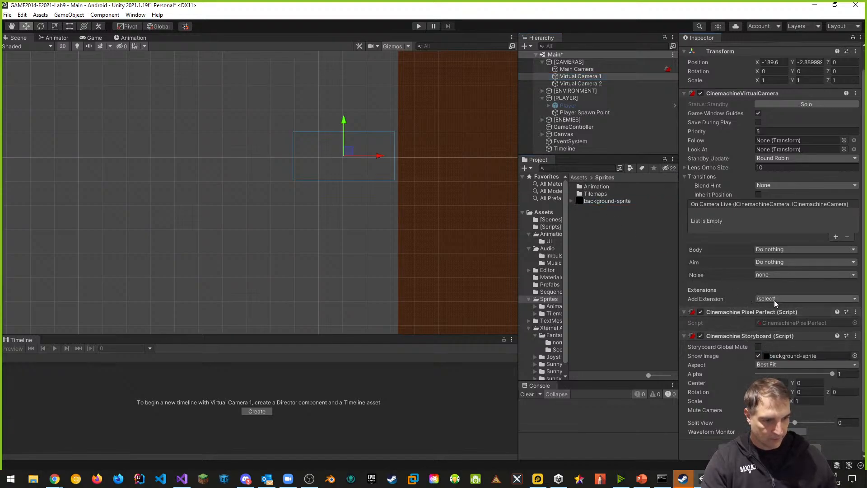
- Run the scene twice in Play mode to check the black storyboard intro, stopping playback after each run
click(419, 26)
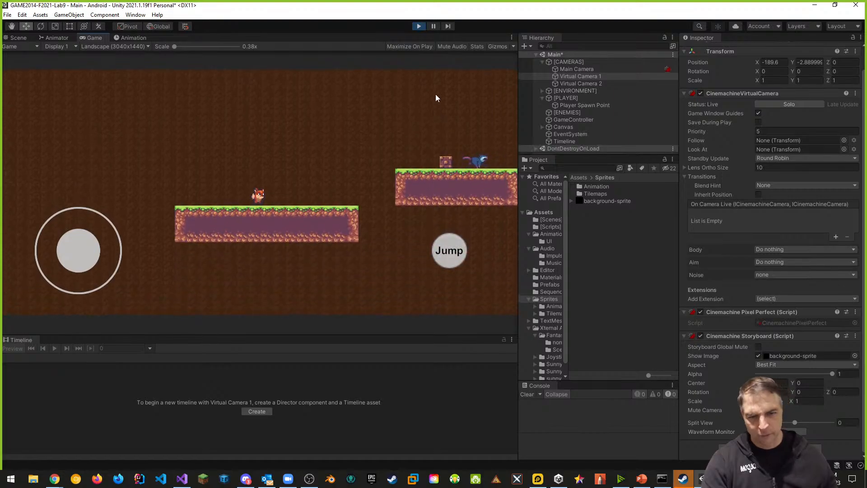
click(419, 26)
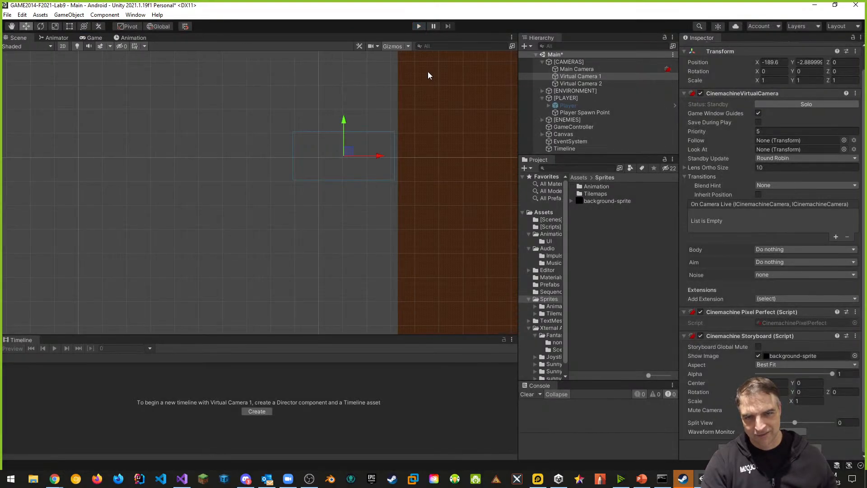
click(419, 26)
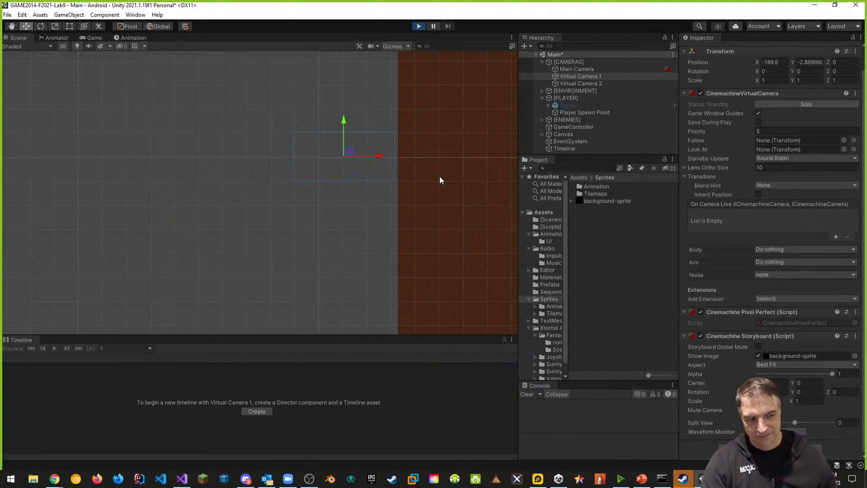
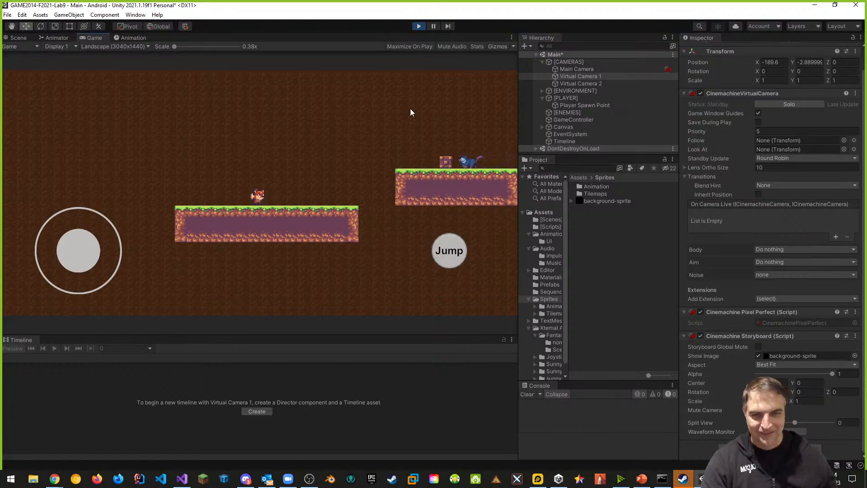
click(419, 26)
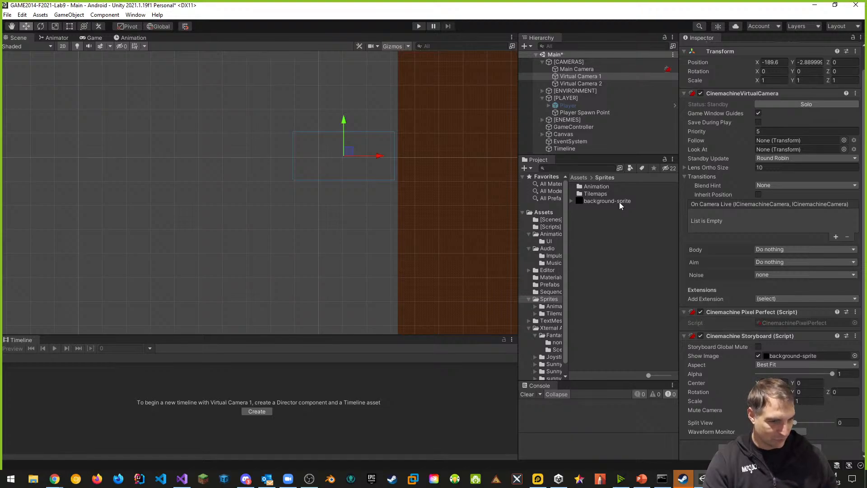
- Reveal background-sprite in its project folder in File Explorer and open background-sprite.png in Fireworks
key(alt+Tab)
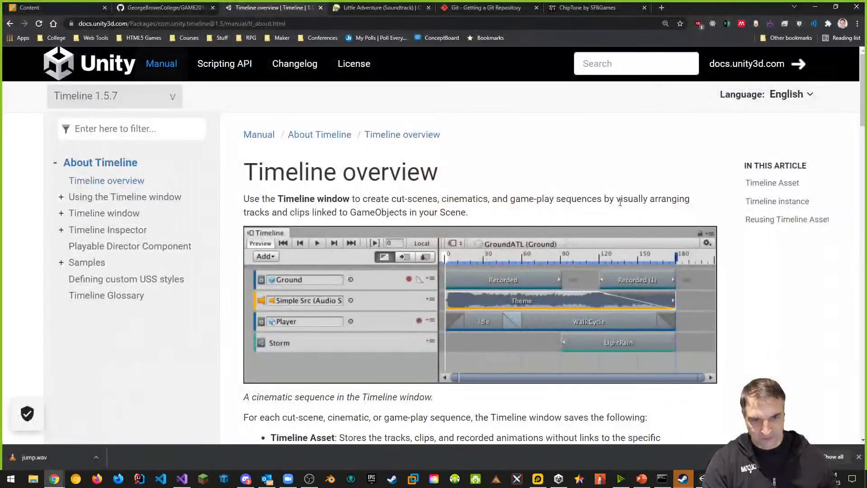
key(alt+Tab)
click(617, 201)
right_click(616, 202)
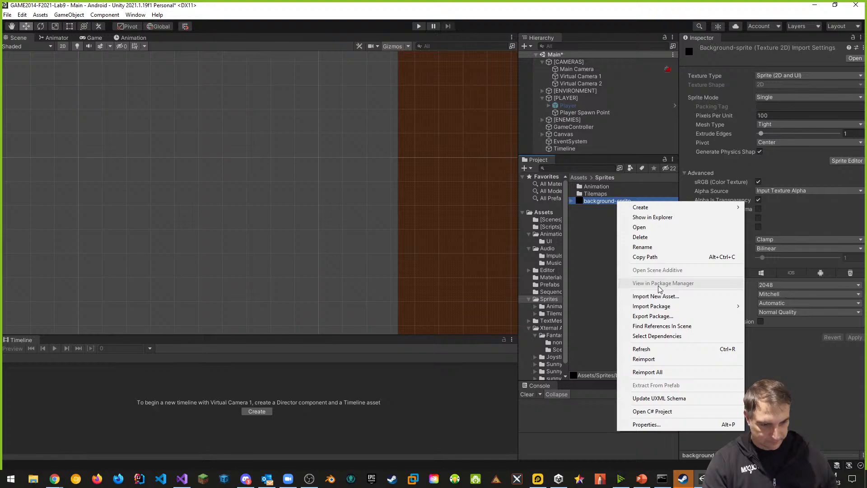
click(669, 222)
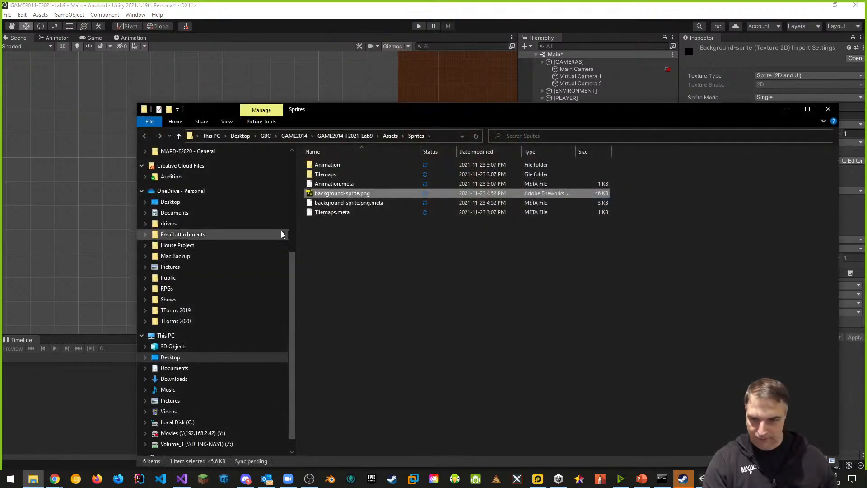
double_click(332, 193)
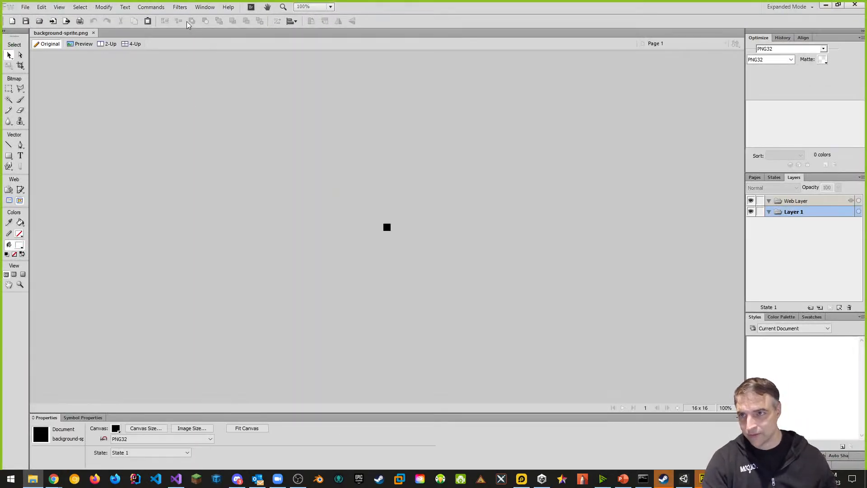
- Resize the image's canvas to 3040 x 1440 pixels, save background-sprite.png and close Fireworks
click(111, 10)
mouse_move(135, 18)
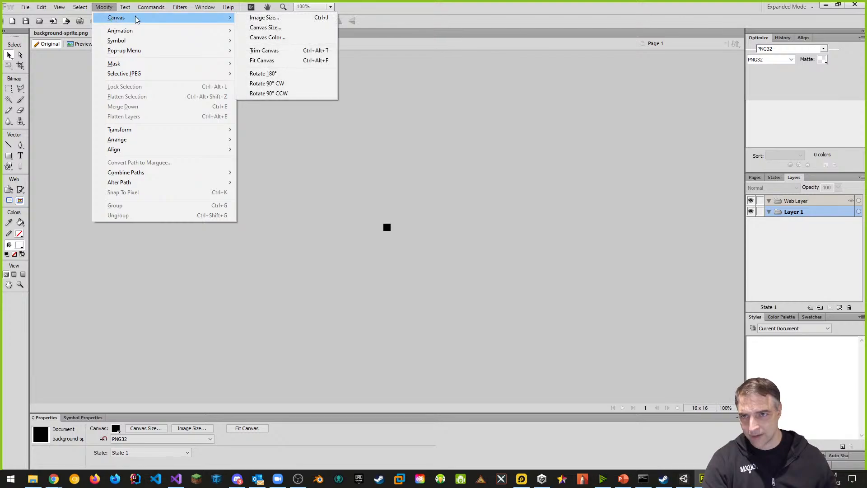
click(265, 28)
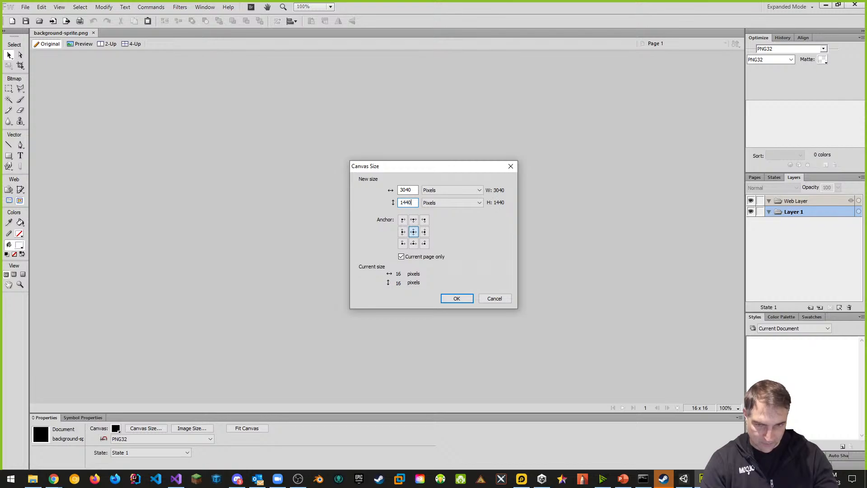
key(Return)
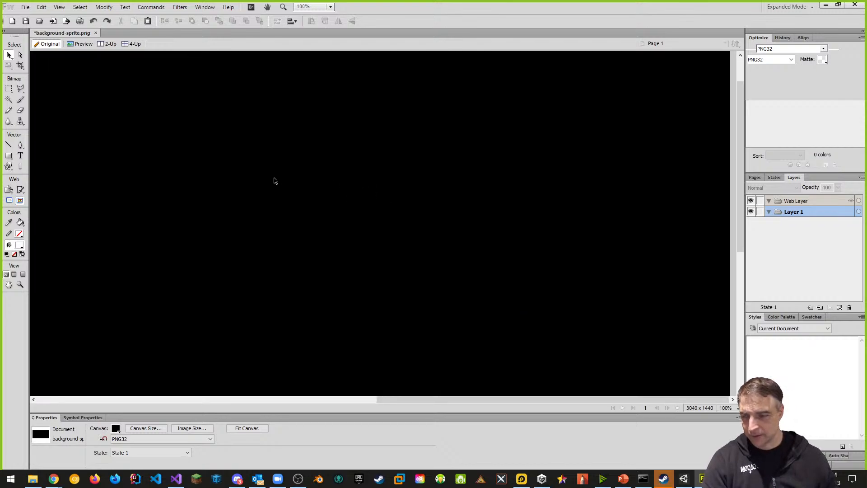
scroll(276, 181, down, 1)
ctrl+scroll(275, 181, down, 2)
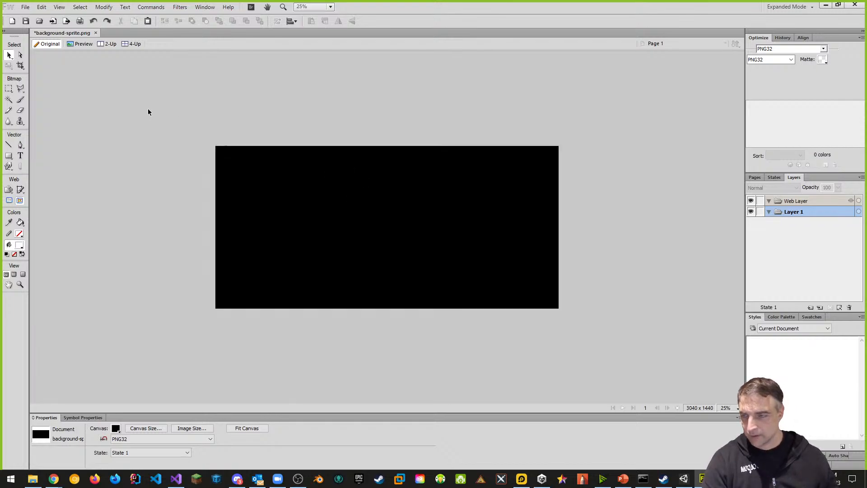
key(ctrl+s)
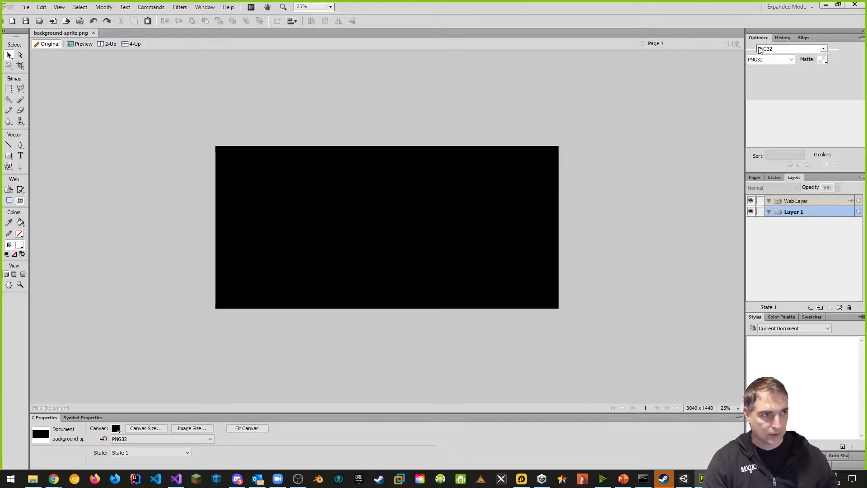
click(855, 5)
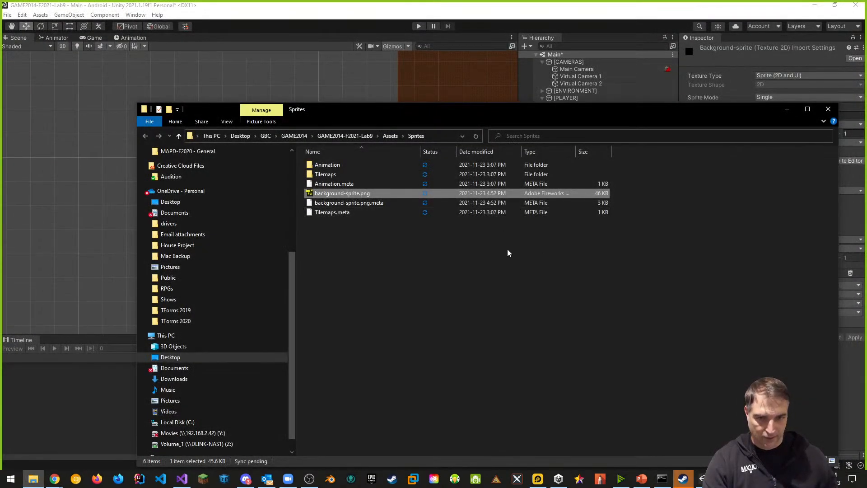
- Switch back to Unity and apply a Bilinear resize algorithm and no compression to background-sprite's import settings
click(533, 232)
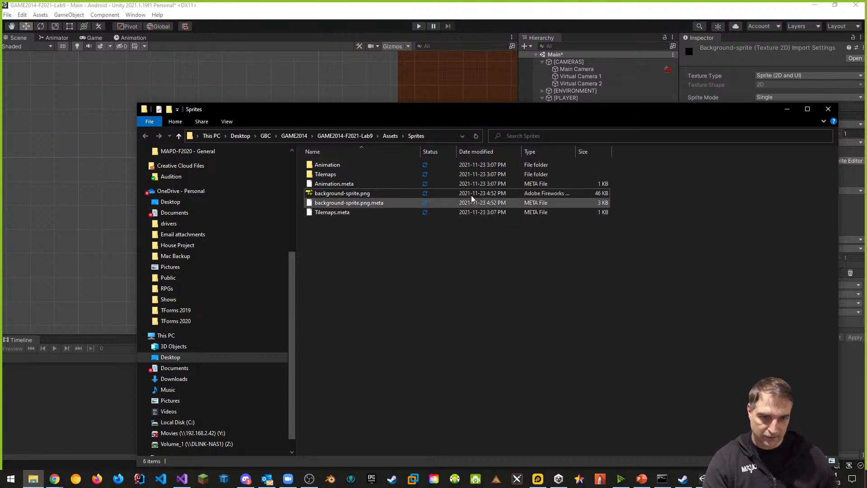
click(612, 44)
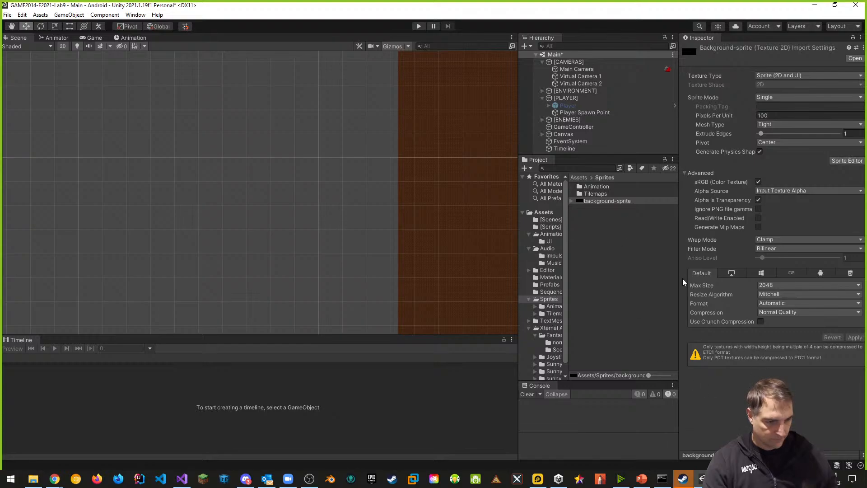
click(629, 234)
click(609, 200)
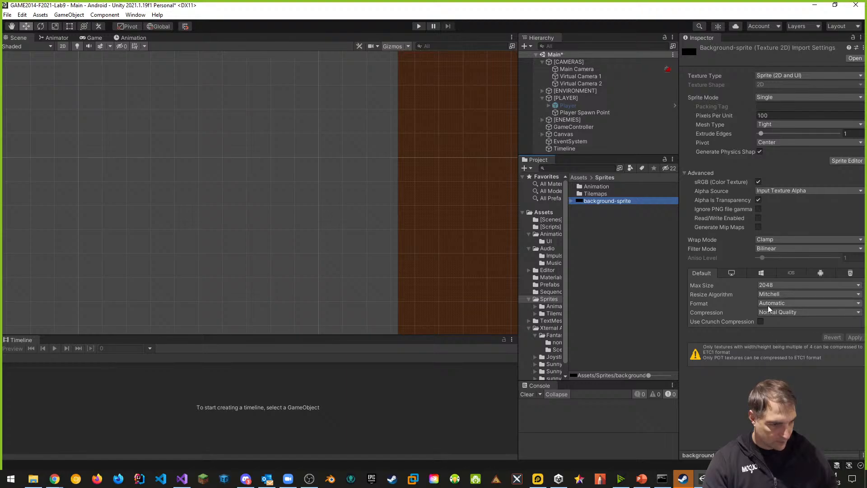
click(769, 292)
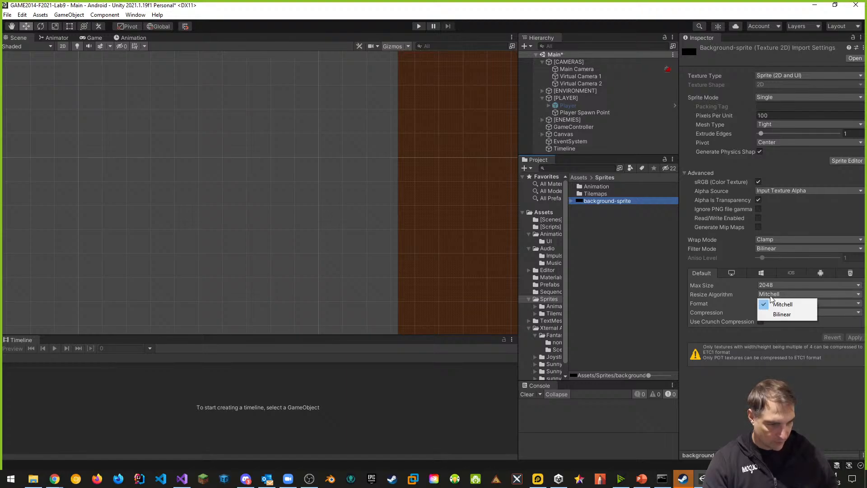
click(778, 315)
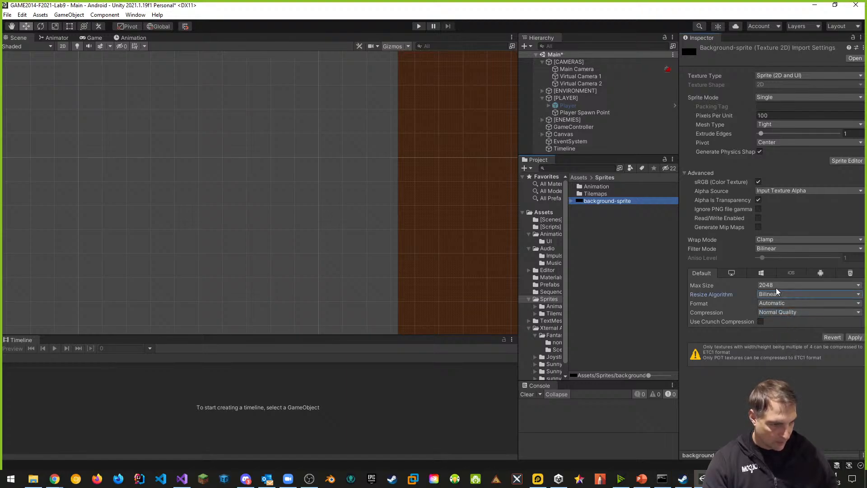
click(778, 311)
click(778, 318)
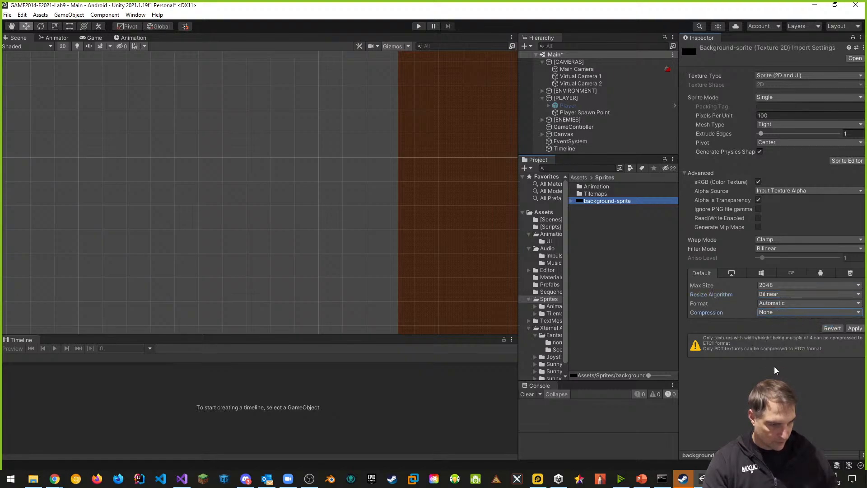
click(854, 328)
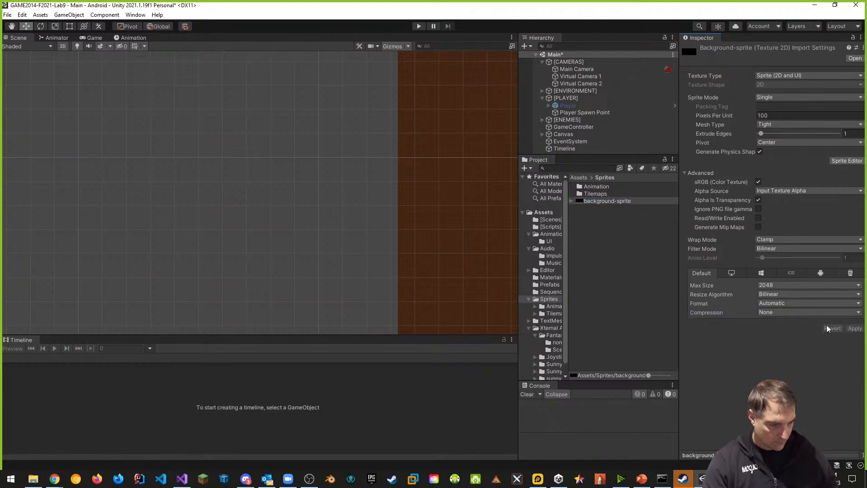
- Inspect the storyboard image on Virtual Camera 1, then run the scene in Play mode and stop it
click(616, 245)
click(595, 201)
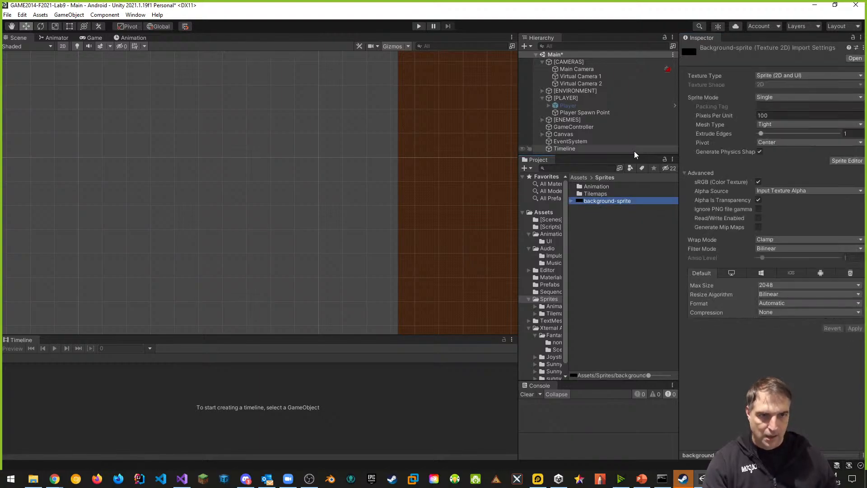
click(579, 77)
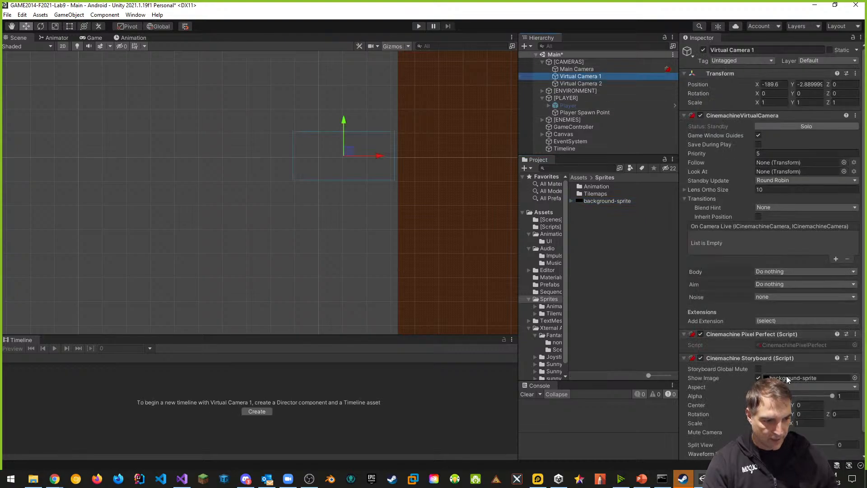
click(418, 26)
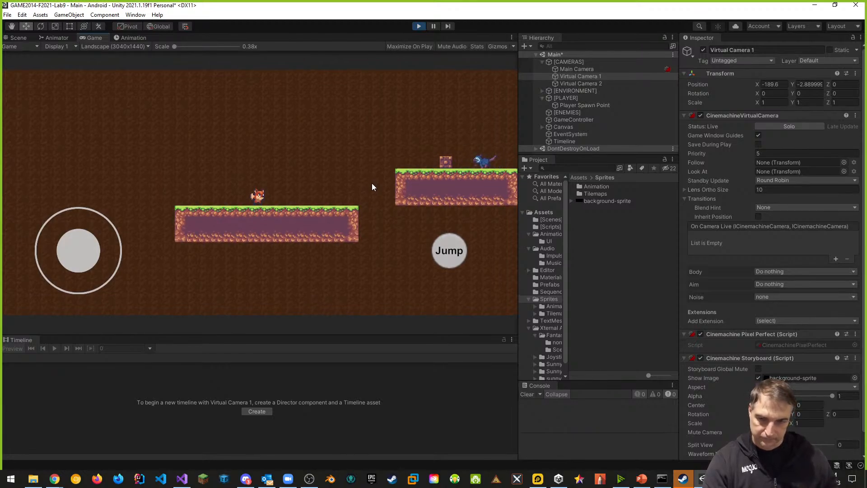
click(418, 26)
- Move Virtual Camera 1 just above the brown background, at about Y 130.5, and set its X position to 0
scroll(353, 227, down, 18)
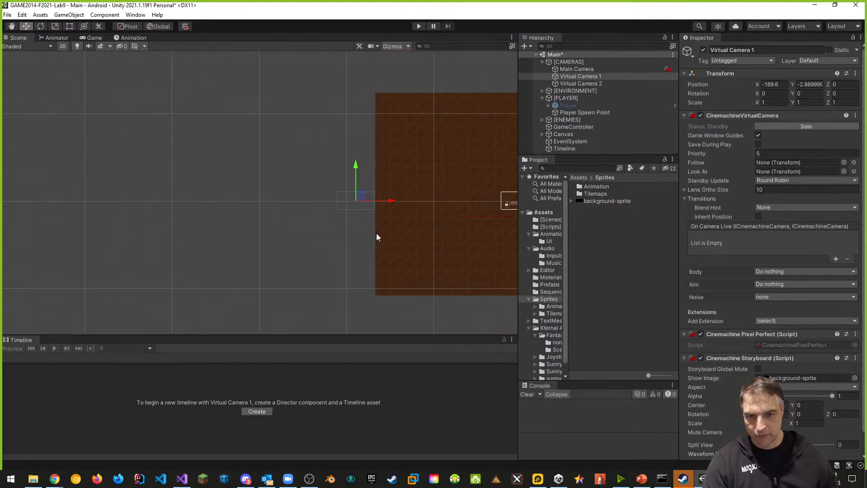
middle_drag(425, 215, 250, 254)
drag(181, 211, 180, 98)
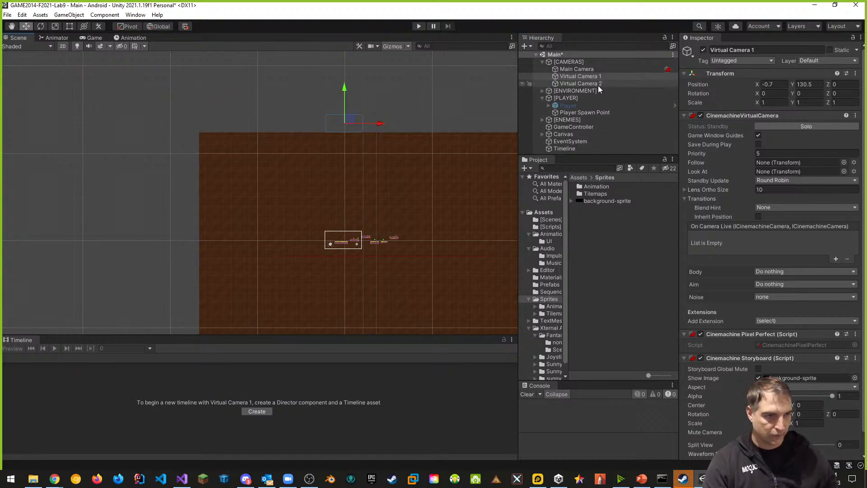
click(774, 84)
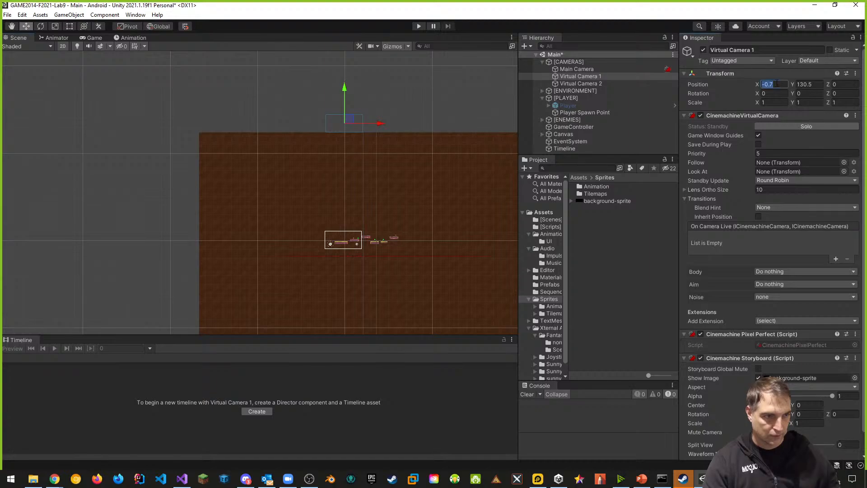
text(0)
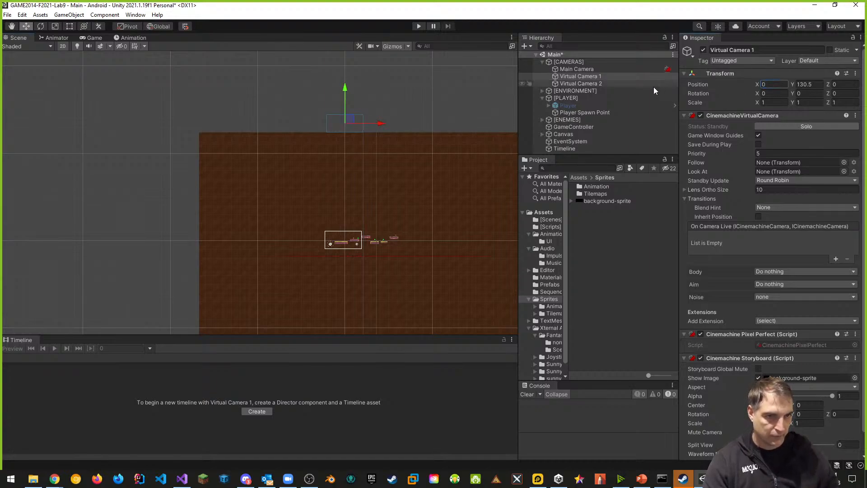
- Compare Virtual Camera 2's settings with Virtual Camera 1's and run the scene to check the new camera placement
click(594, 85)
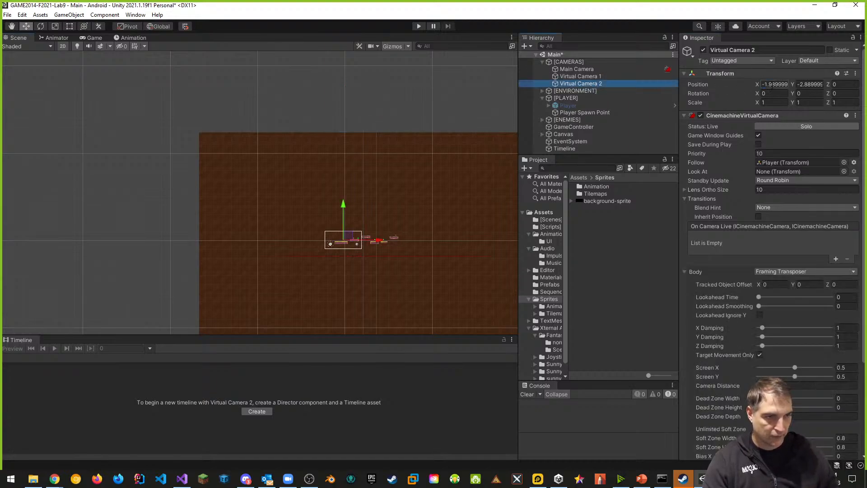
click(587, 76)
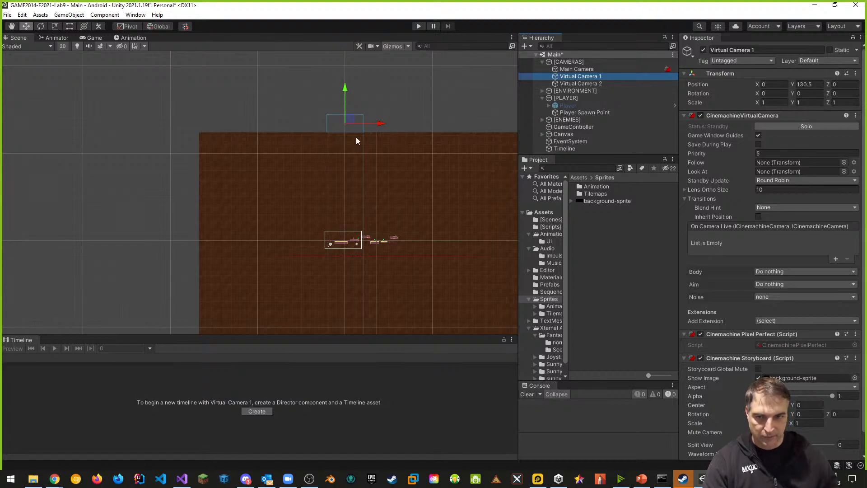
click(419, 26)
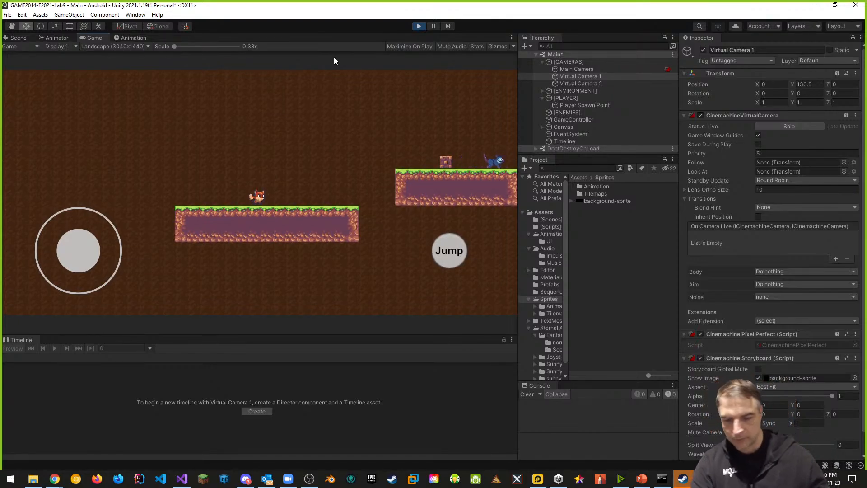
- Stop Play mode and examine the Virtual Camera 2 clip's timing and camera settings in the Level 1 Timeline
click(418, 26)
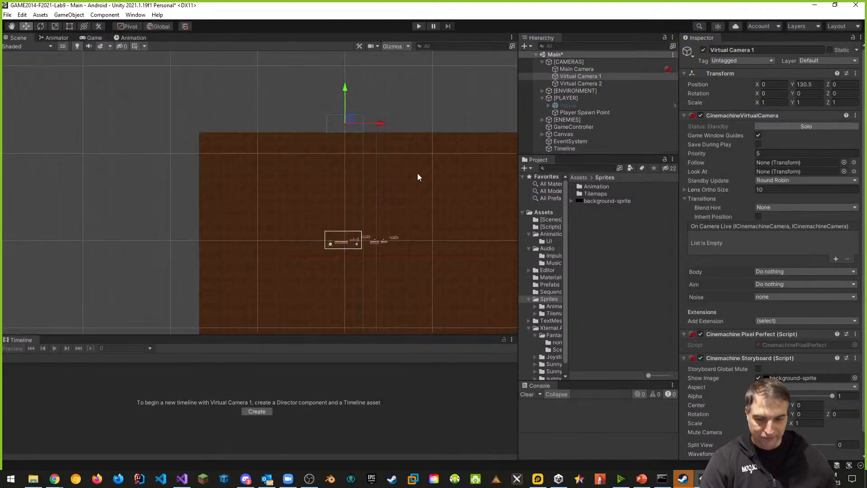
click(563, 149)
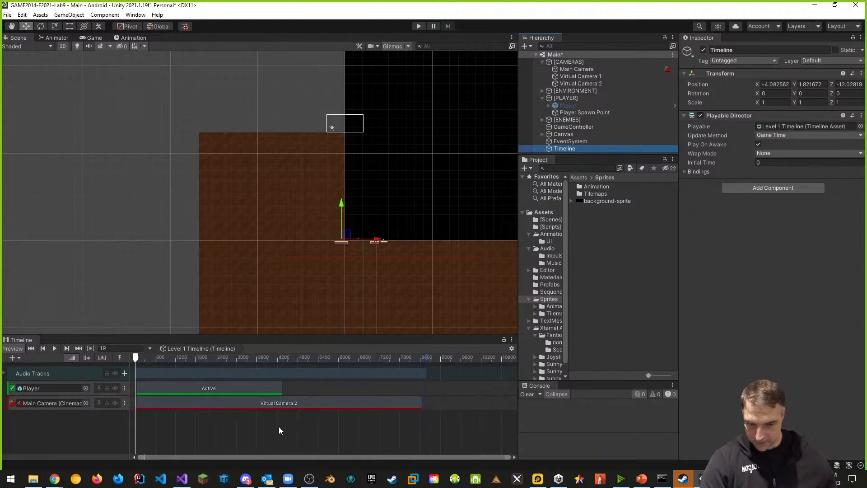
scroll(325, 411, up, 3)
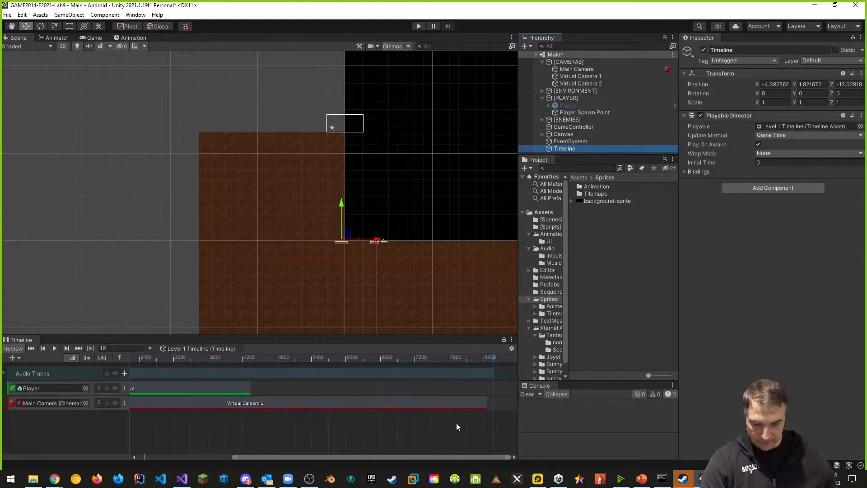
drag(394, 458, 469, 458)
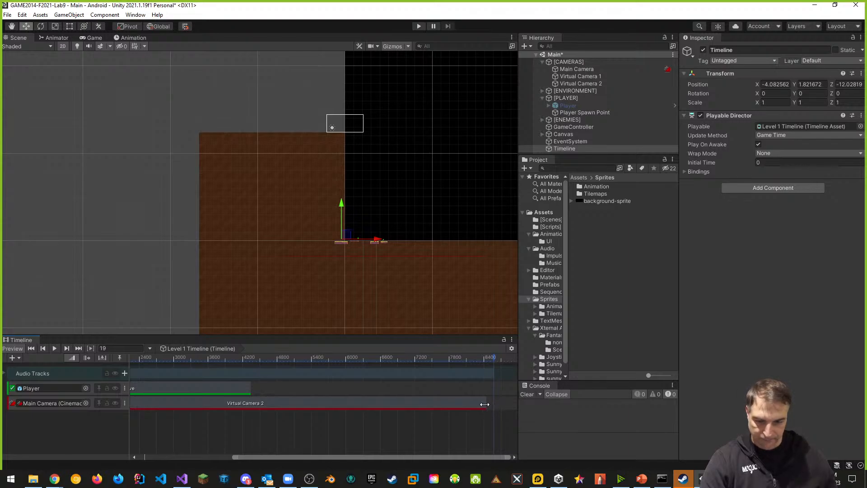
click(457, 401)
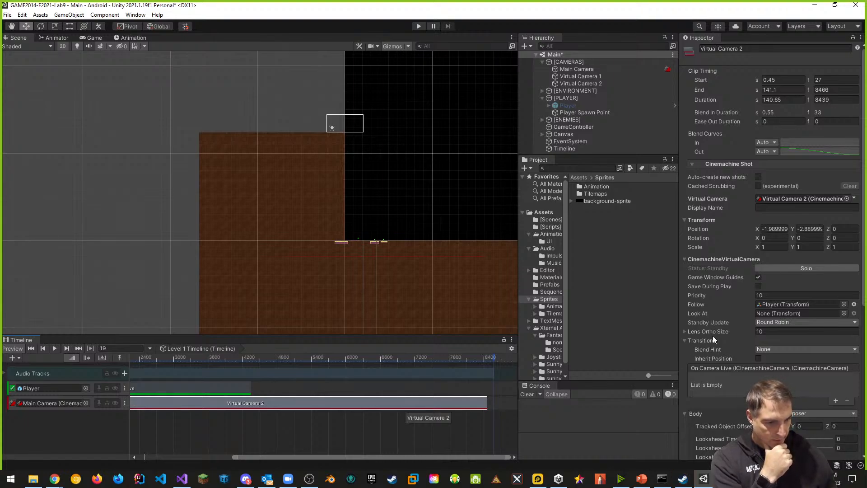
scroll(703, 316, down, 6)
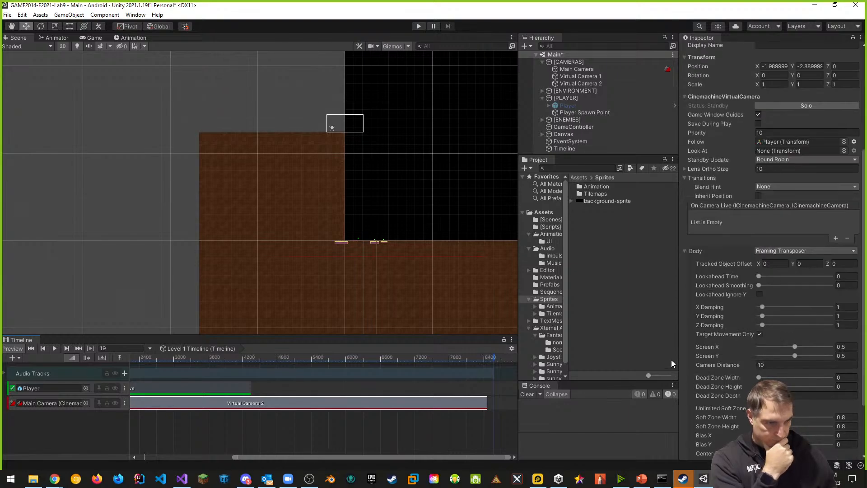
scroll(684, 320, up, 6)
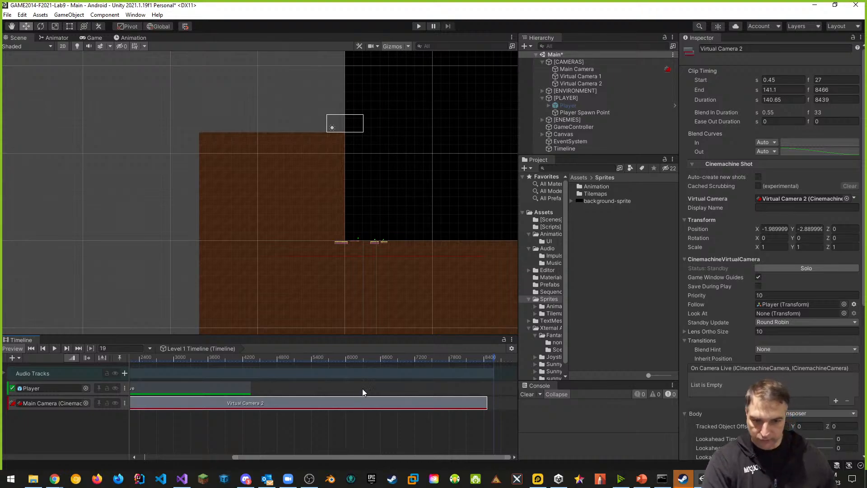
scroll(427, 397, down, 1)
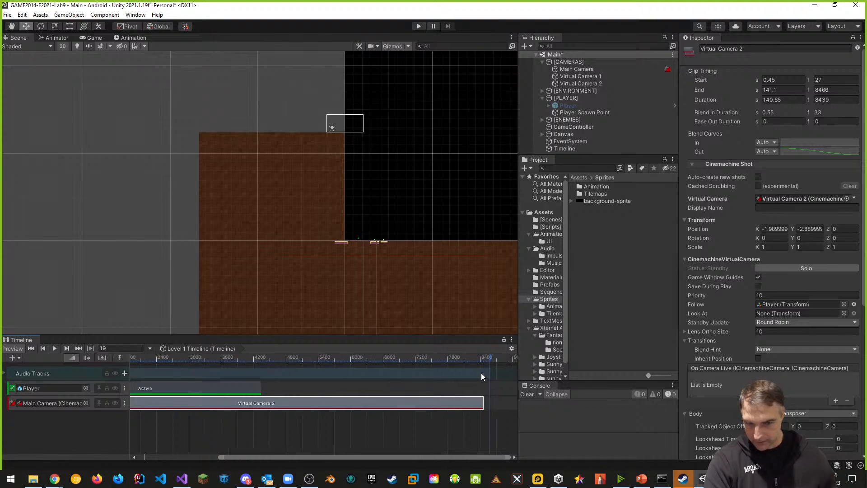
click(164, 389)
click(204, 365)
click(186, 376)
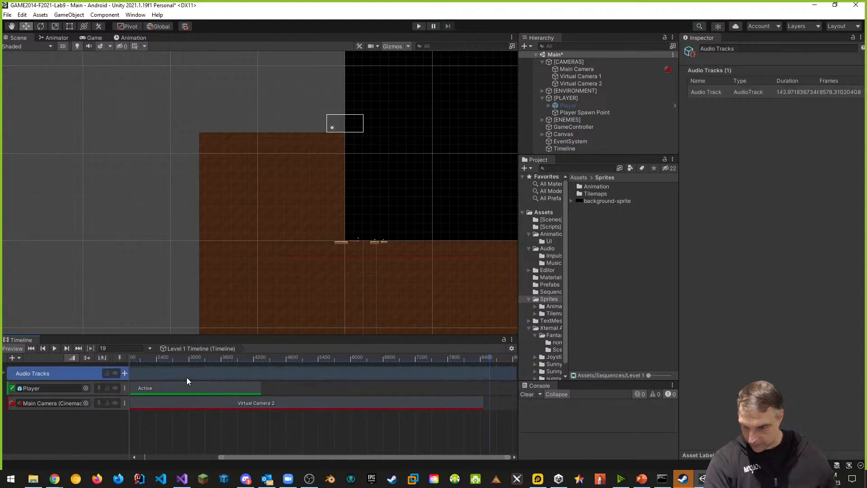
right_click(163, 375)
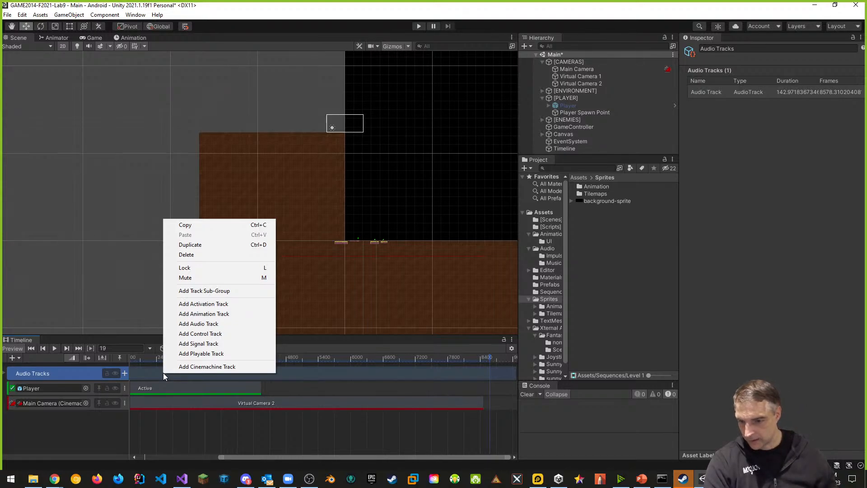
click(439, 371)
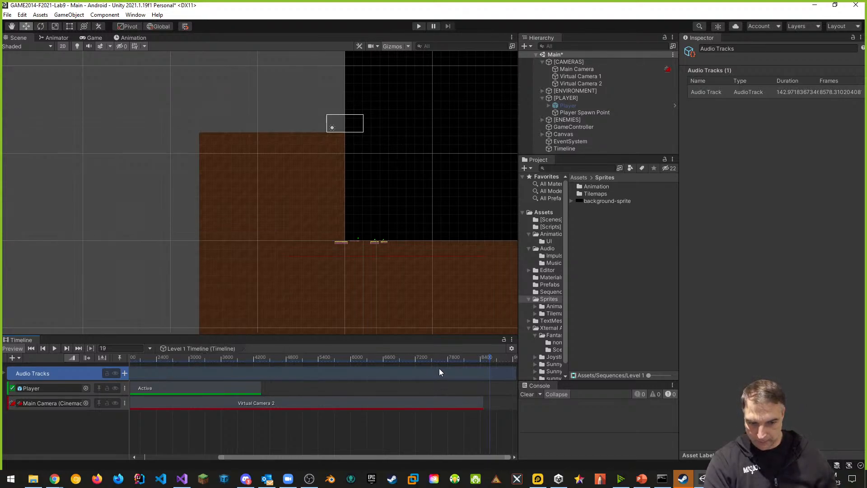
- Expand the Audio Tracks group and enable Loop on the Level 1 Music clip
click(6, 374)
click(204, 387)
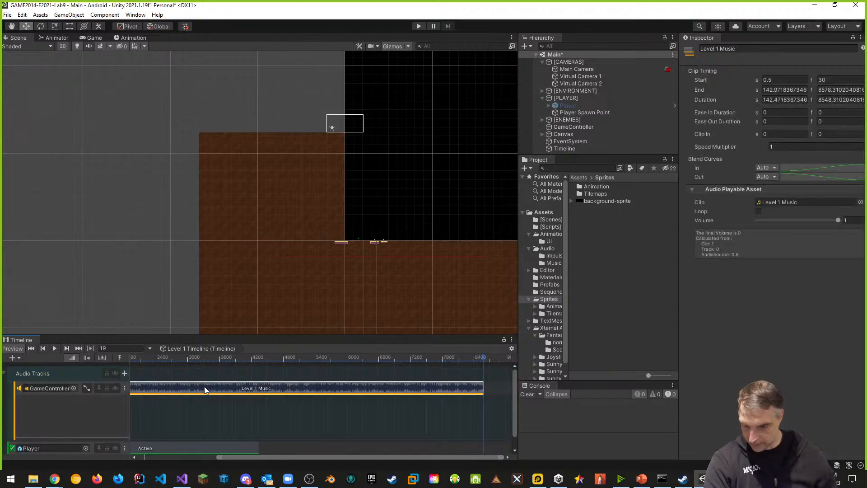
right_click(204, 387)
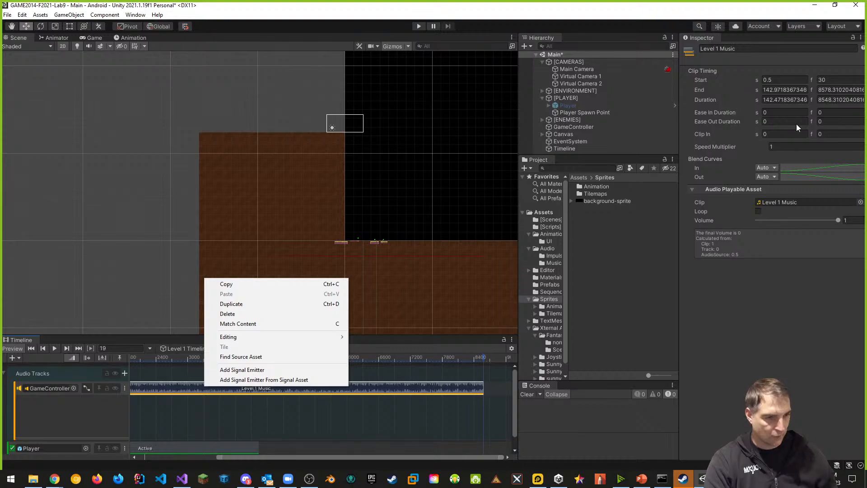
click(757, 220)
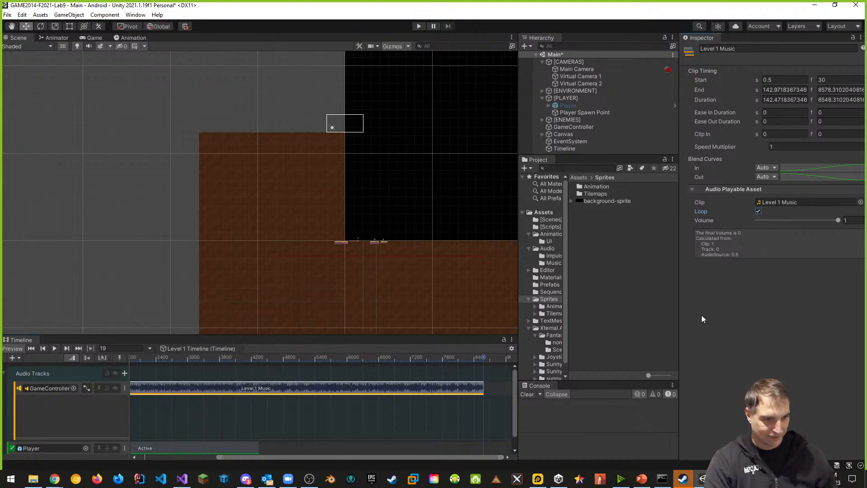
click(757, 212)
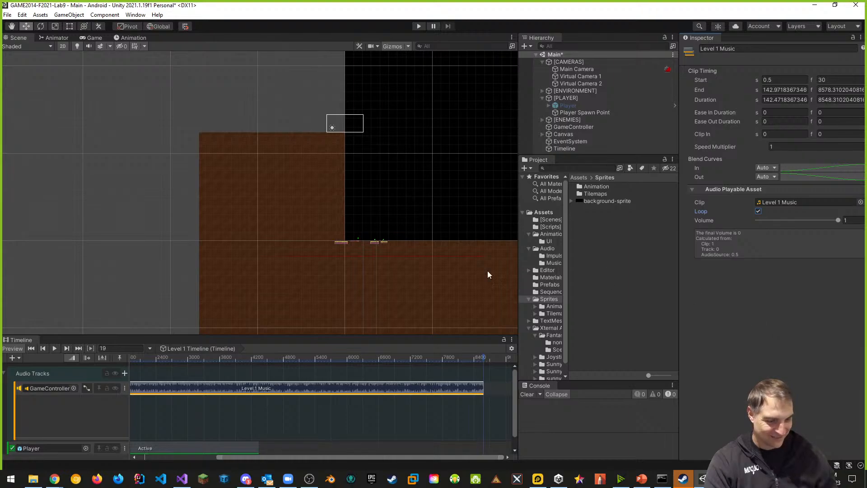
- Switch to Chrome and search Google in a new tab for "timeline infinite unity"
click(55, 479)
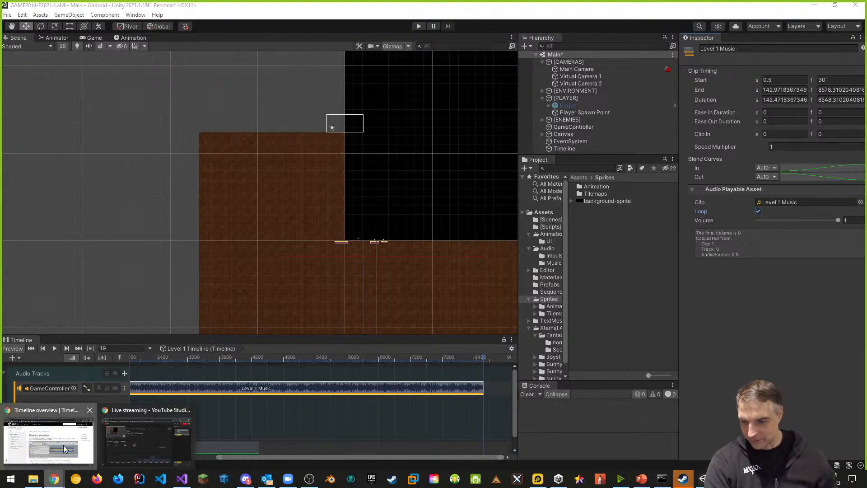
click(50, 438)
click(660, 7)
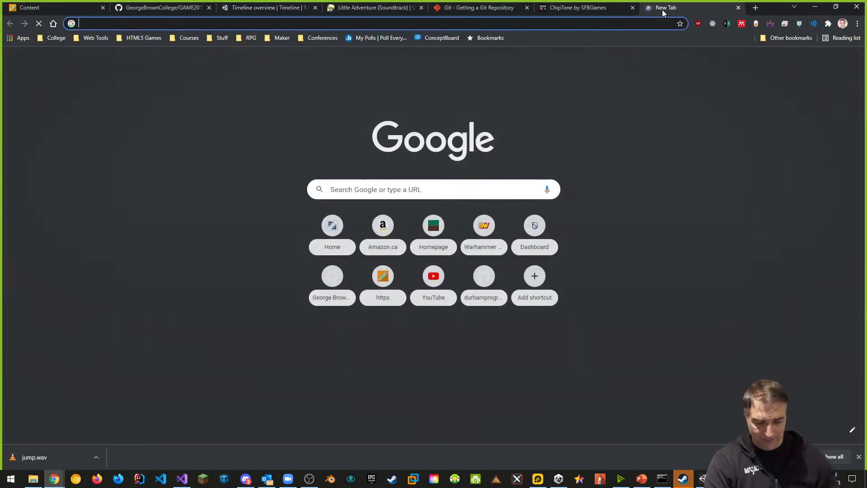
text(timeline )
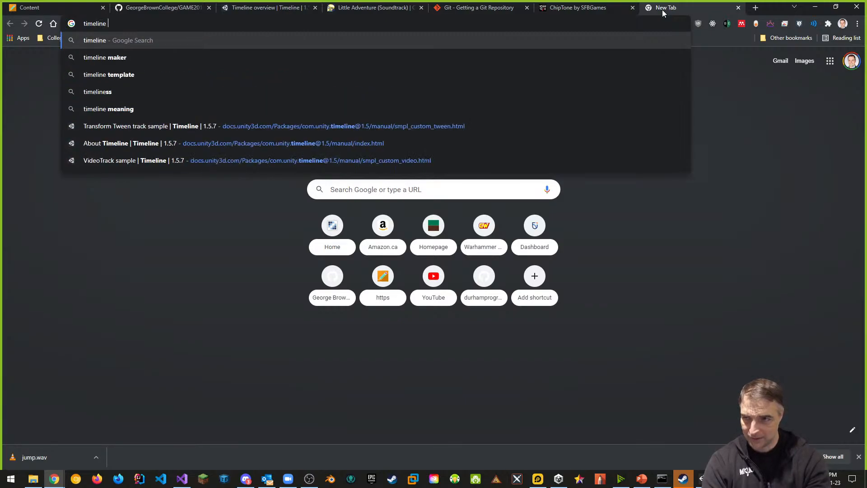
text(infinity)
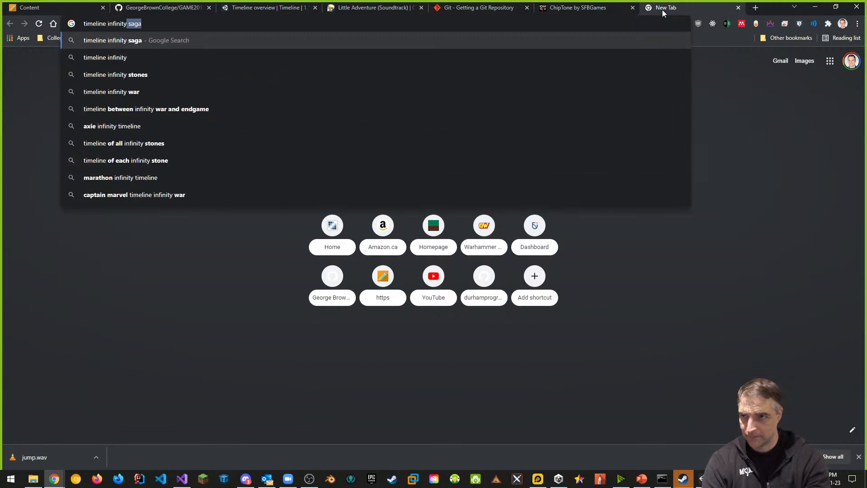
key(BackSpace)
key(BackSpace)
text(e )
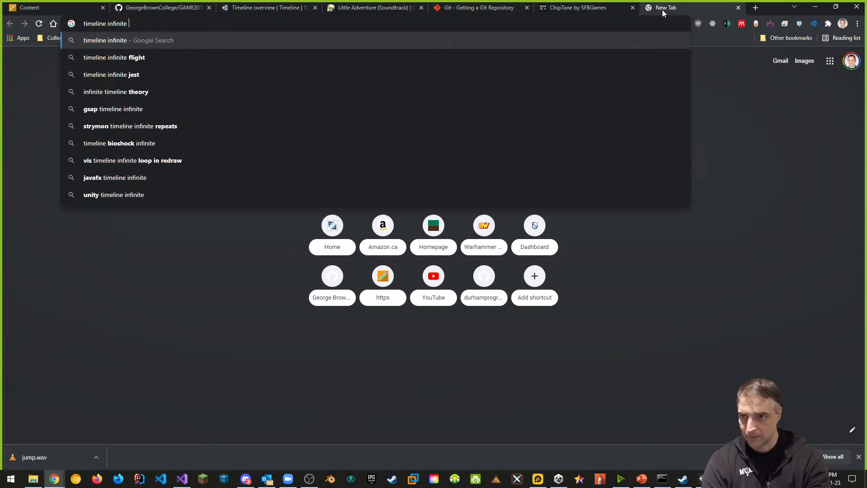
text(unity)
key(Return)
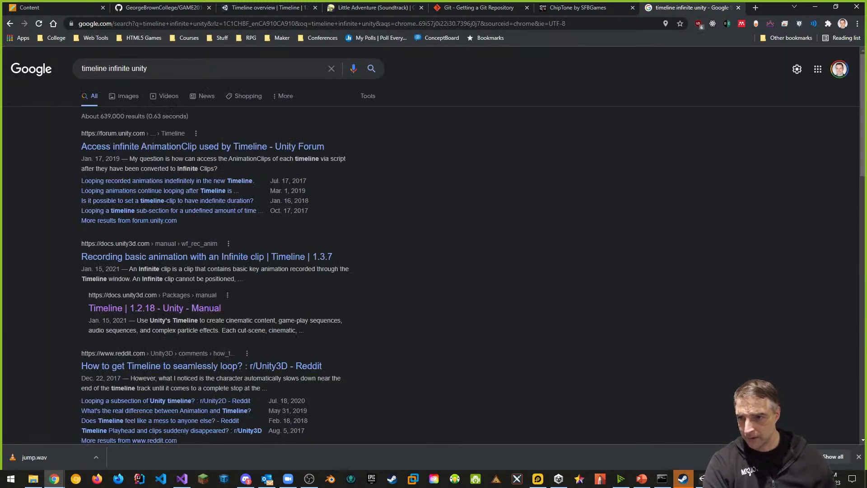
- Read the Unity Forum thread "Access infinite AnimationClip used by Timeline" and return to the search results
click(170, 150)
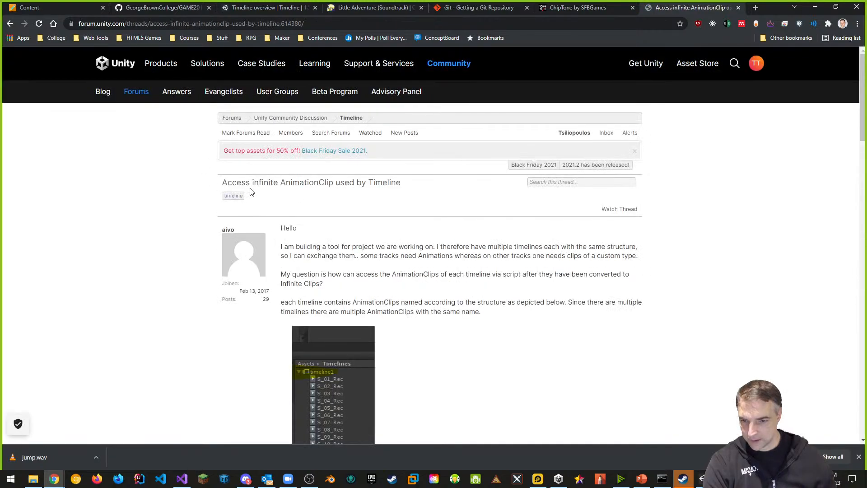
scroll(387, 220, down, 10)
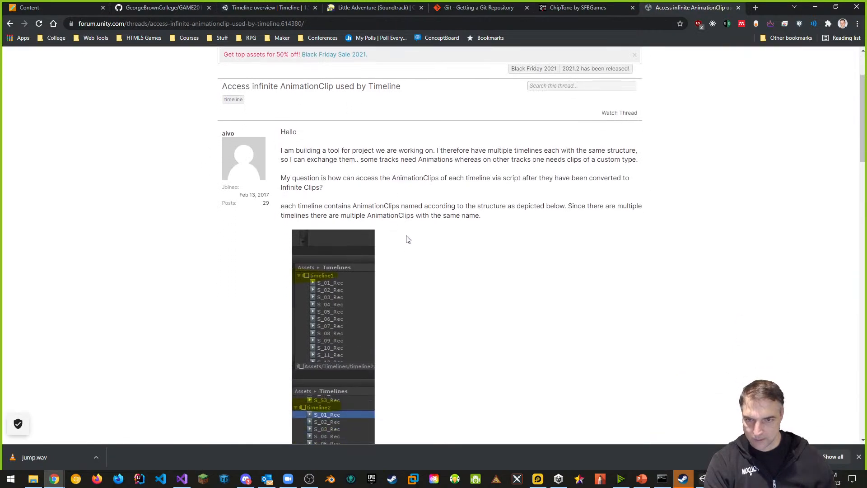
scroll(406, 228, down, 2)
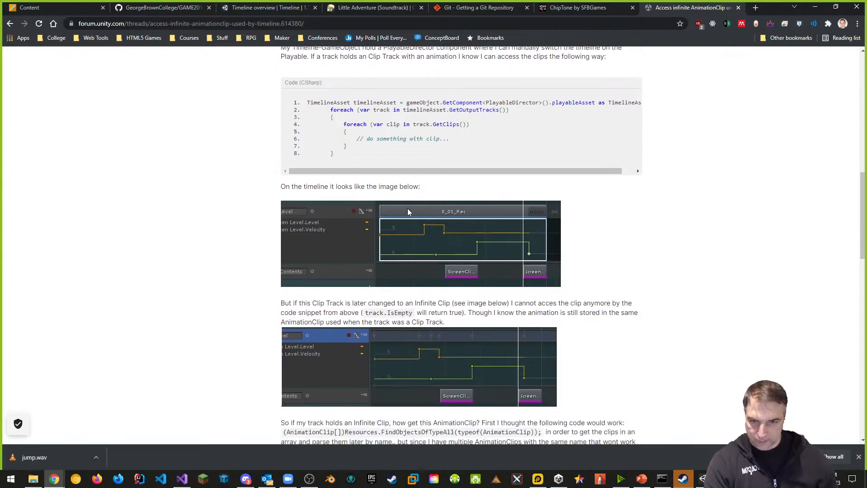
scroll(353, 195, down, 3)
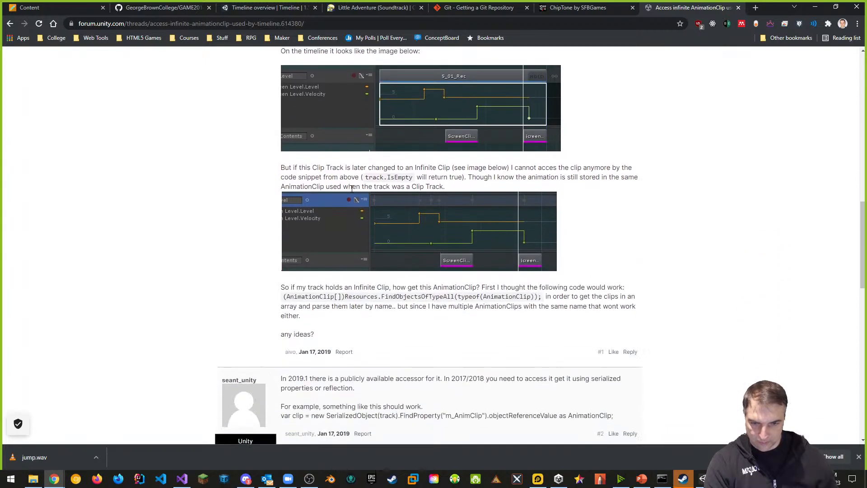
click(10, 24)
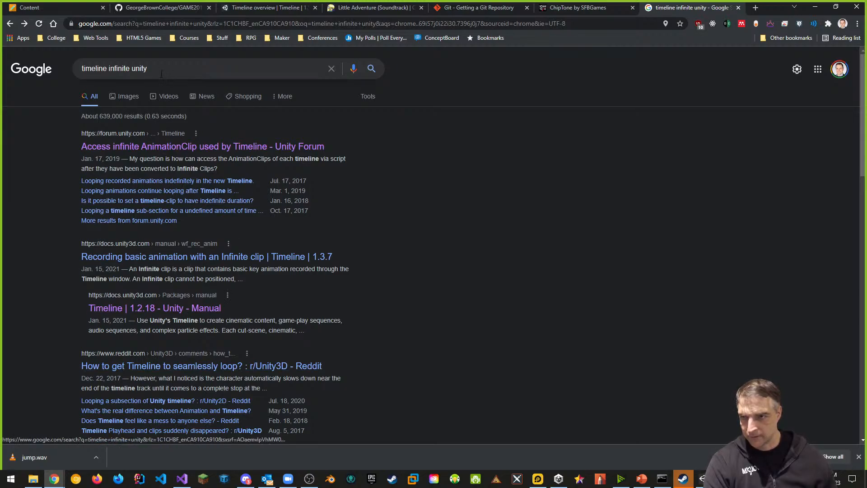
- Open the Reddit thread "How to get Timeline to seamlessly loop?" and read its comments
click(220, 367)
scroll(499, 261, down, 1)
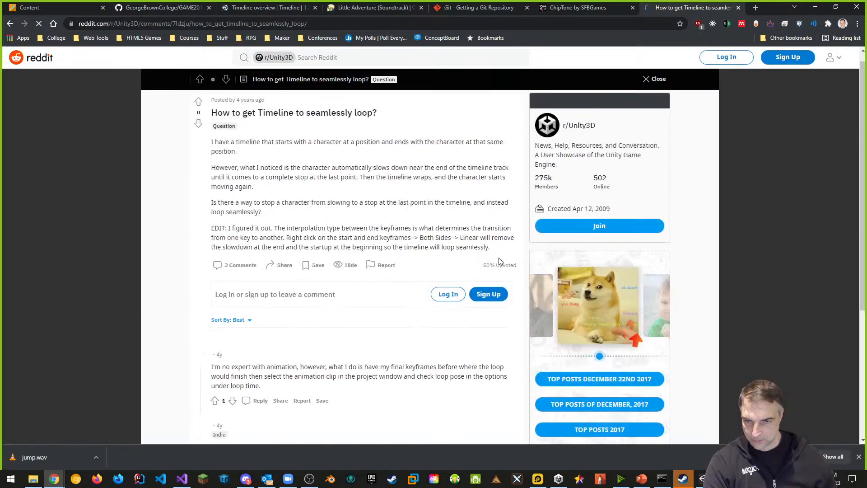
scroll(473, 253, down, 3)
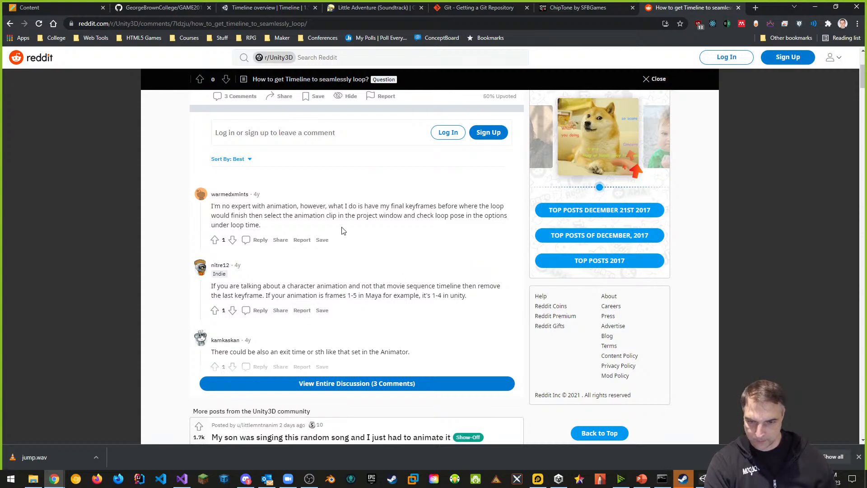
scroll(348, 237, down, 2)
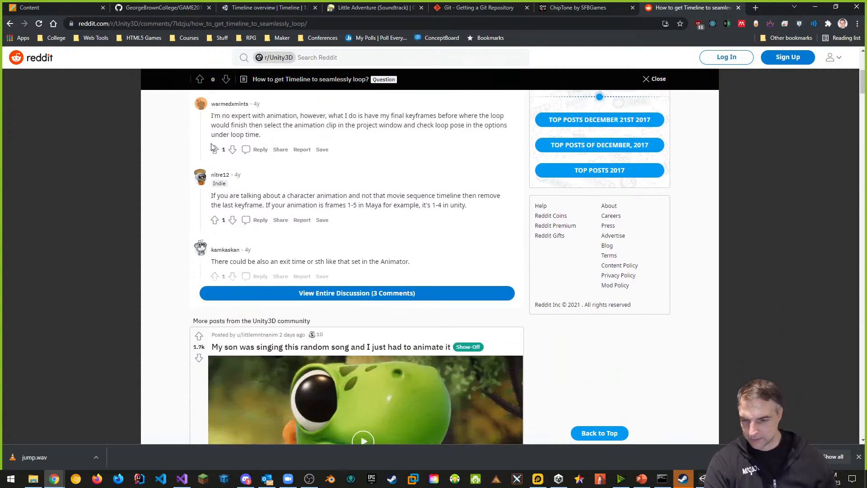
- Search Google for "timeline blend cintemachine" and open the Unity documentation result "Cinemachine and Timeline"
click(133, 25)
text(timeline )
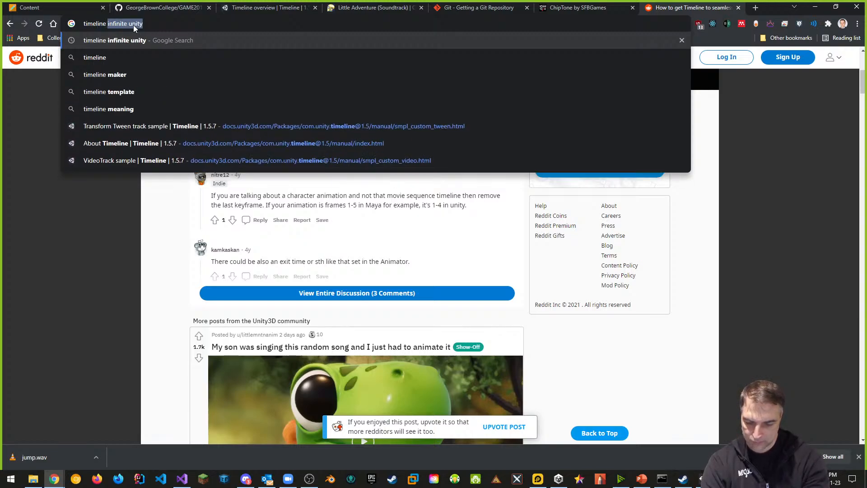
text(blend t)
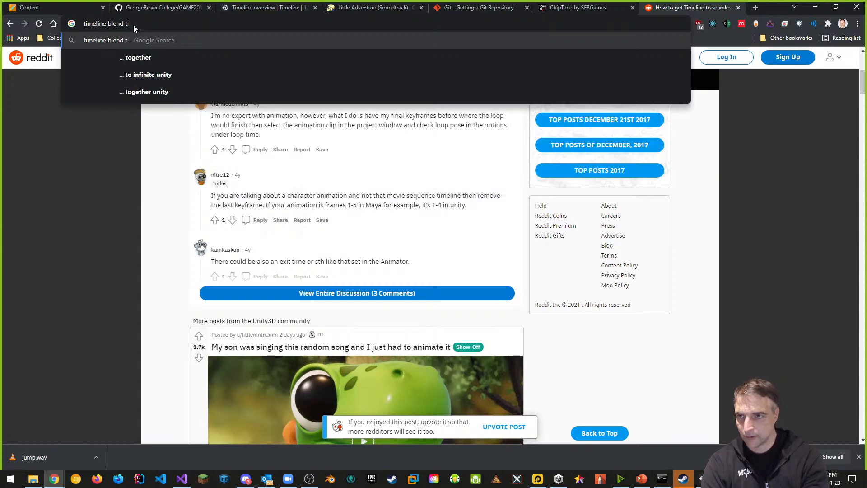
key(BackSpace)
text(from)
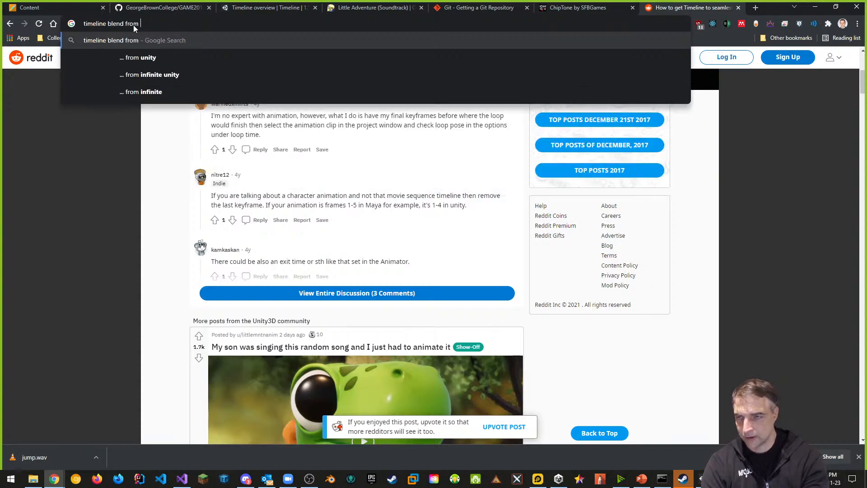
key(BackSpace)
key(BackSpace)
key(BackSpace)
key(BackSpace)
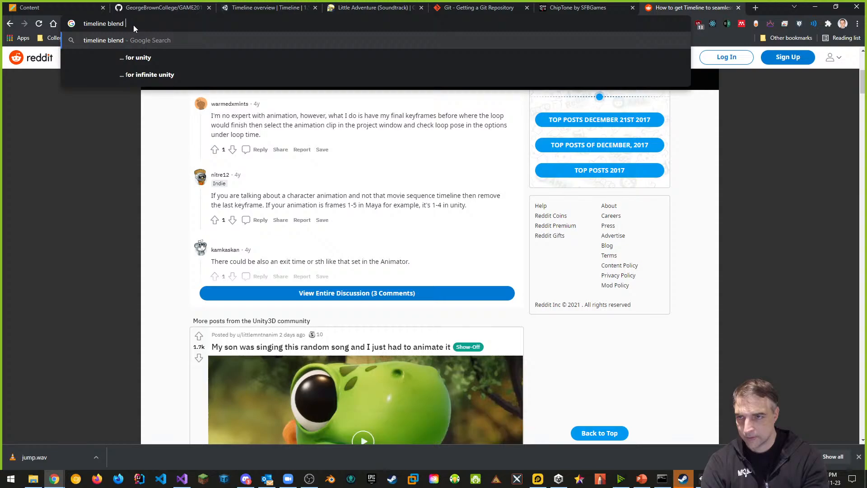
text(cintemachine)
key(Return)
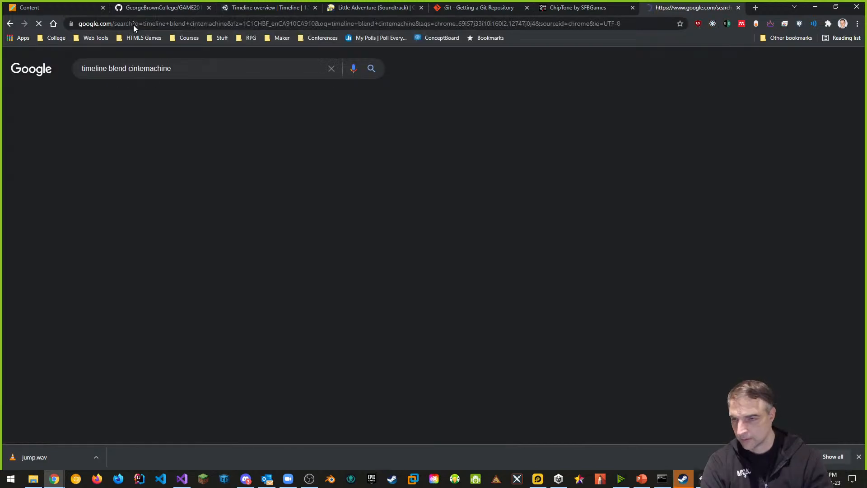
click(189, 180)
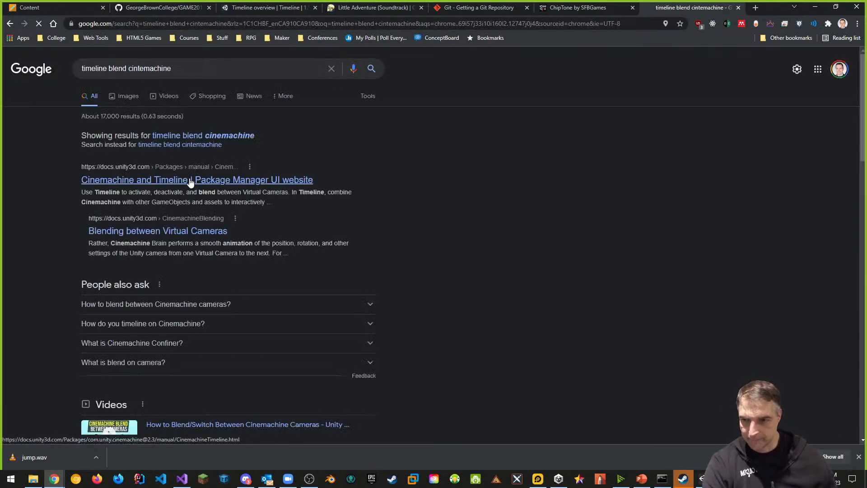
- Read the Cinemachine and Timeline documentation on blending between Virtual Cameras with shot clips
scroll(442, 208, down, 2)
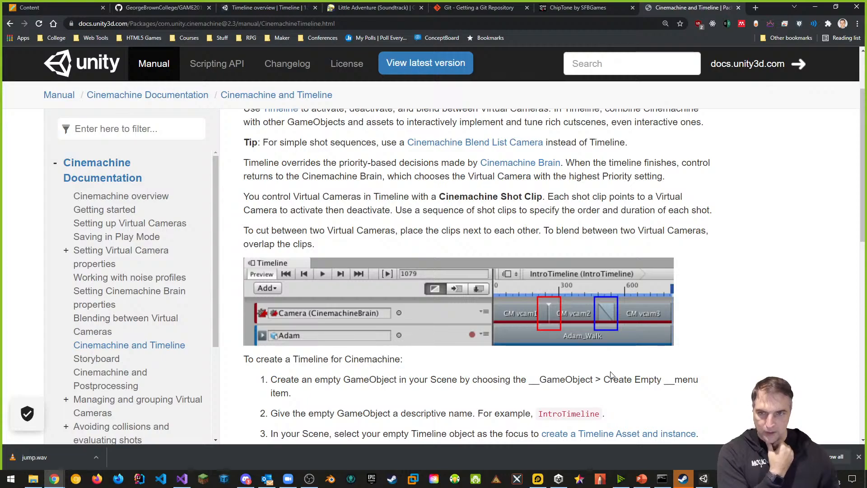
scroll(546, 261, up, 2)
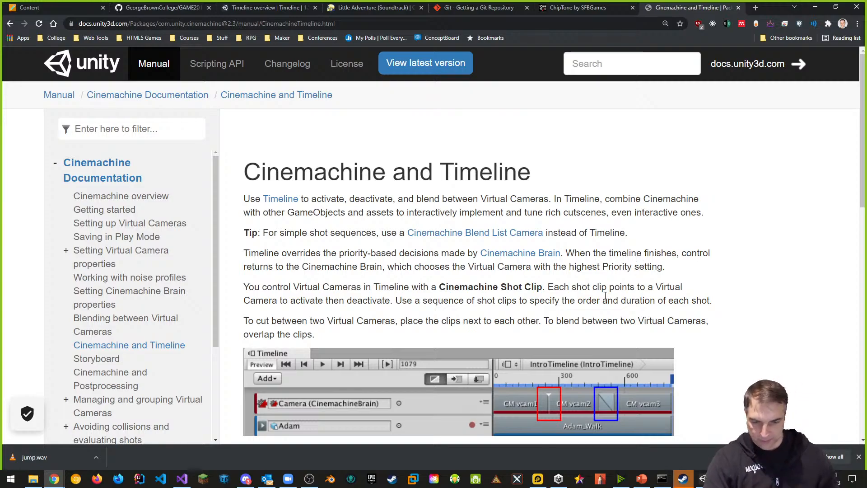
- Switch to Unity and collapse the Audio Tracks group in the Level 1 Timeline
key(alt+Tab)
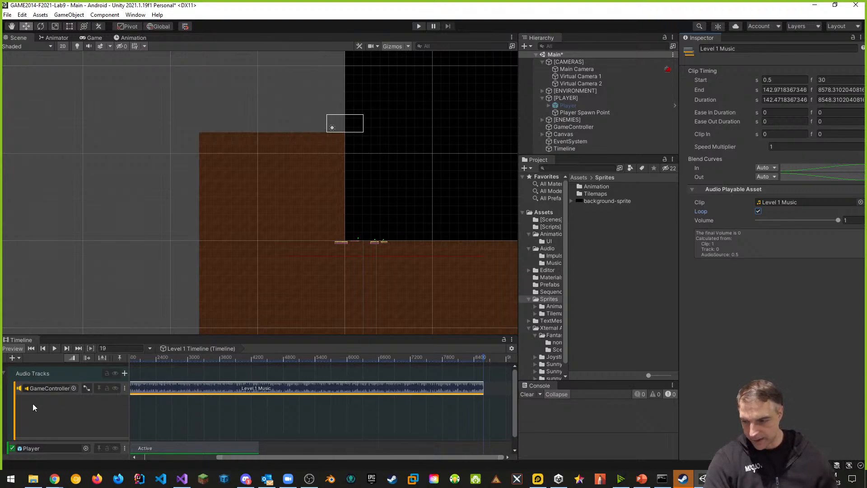
click(5, 373)
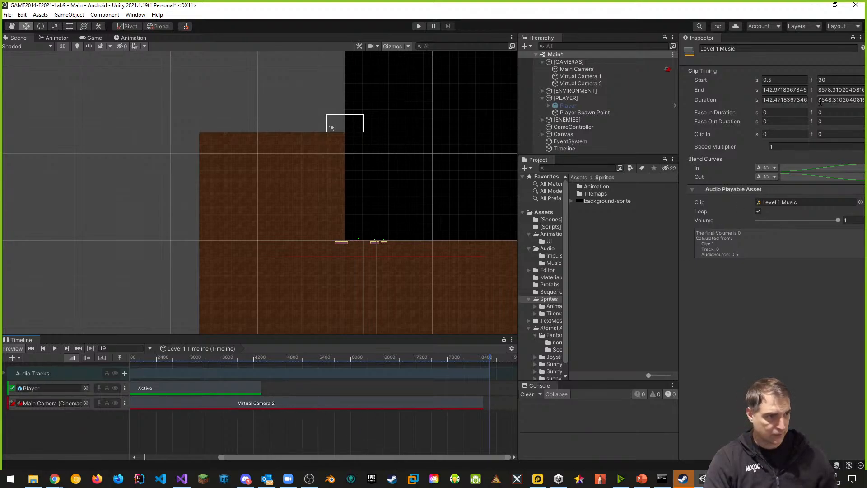
- Try to set the Level 1 Music clip's duration to 300 frames and undo the change
click(835, 100)
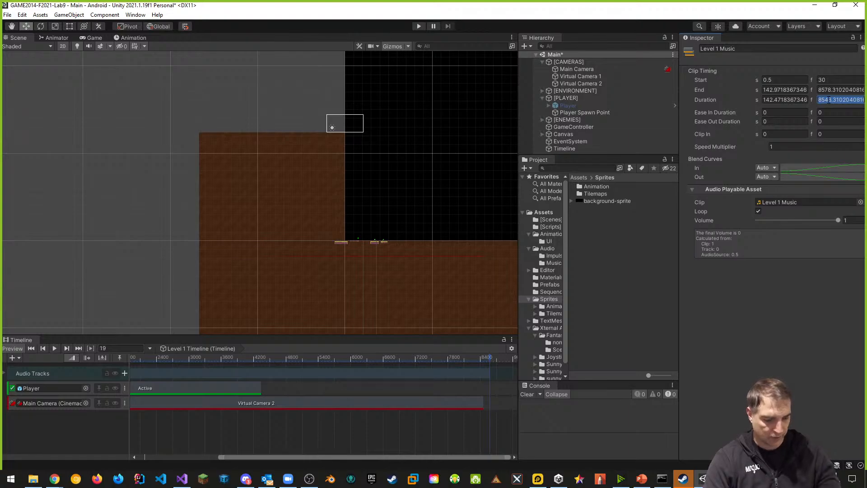
text(300)
key(Return)
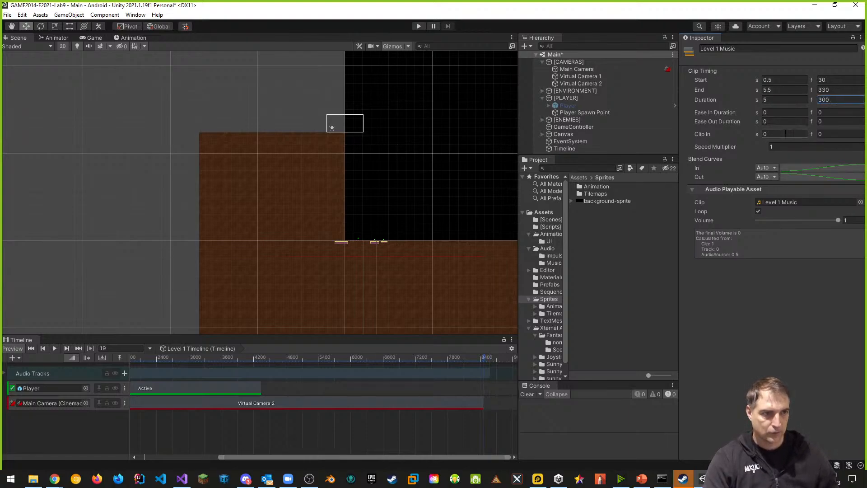
key(ctrl+z)
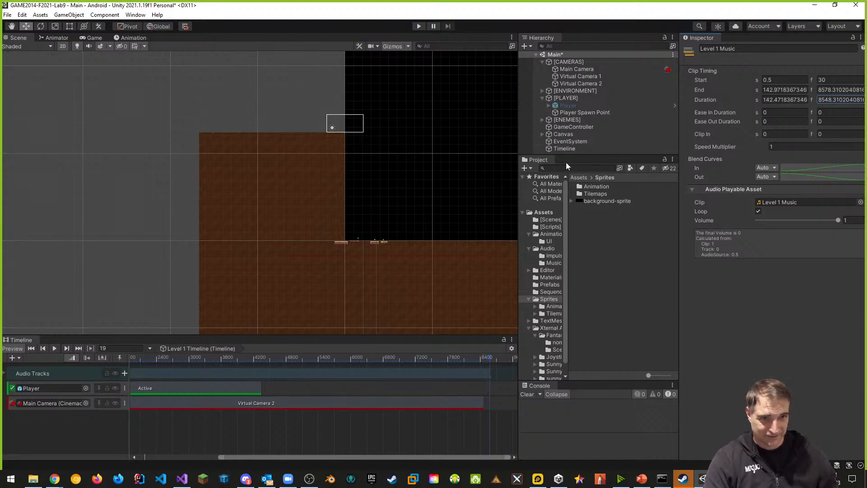
- Set the Virtual Camera 2 clip's duration to 300 frames
click(184, 403)
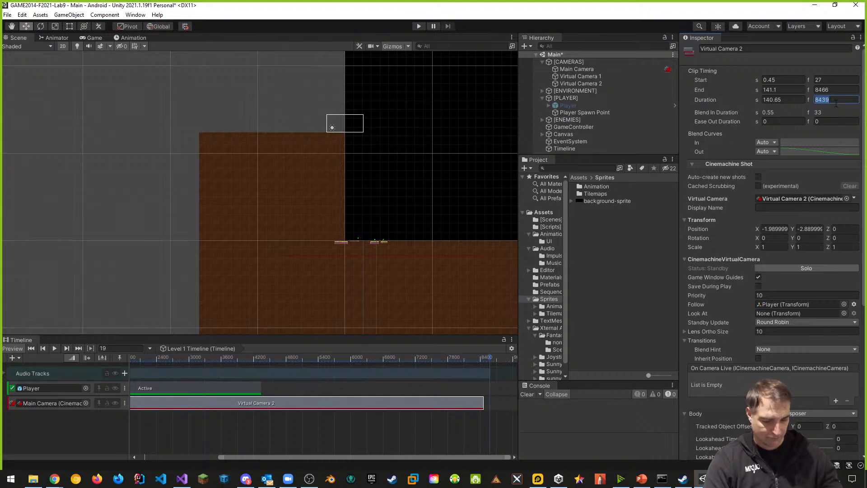
text(300)
key(Return)
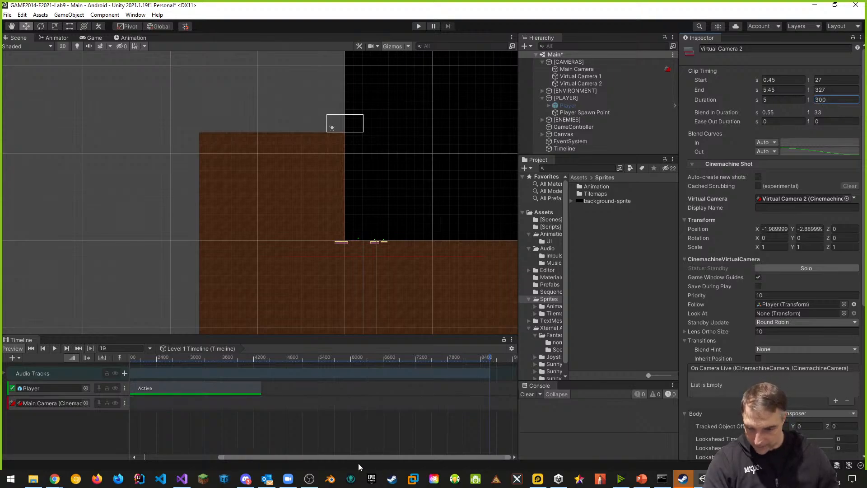
drag(362, 456, 189, 457)
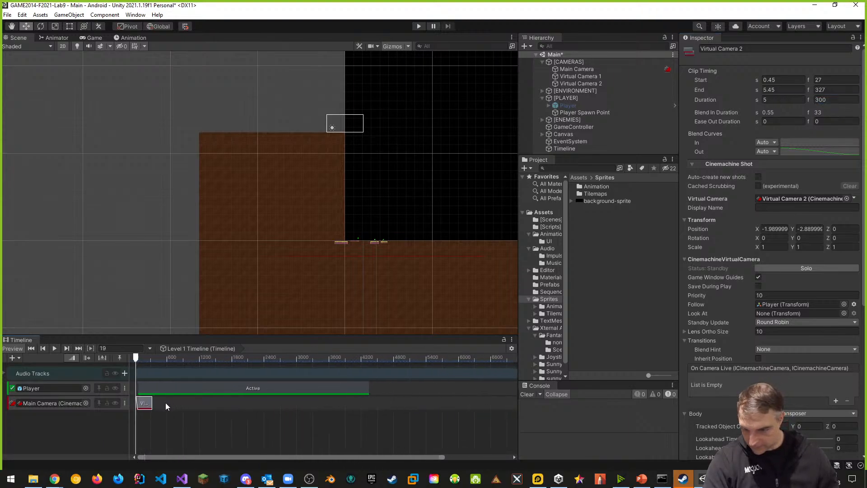
- Extend the Virtual Camera 2 clip on the Main Camera track to end at frame 1289
drag(151, 401, 203, 401)
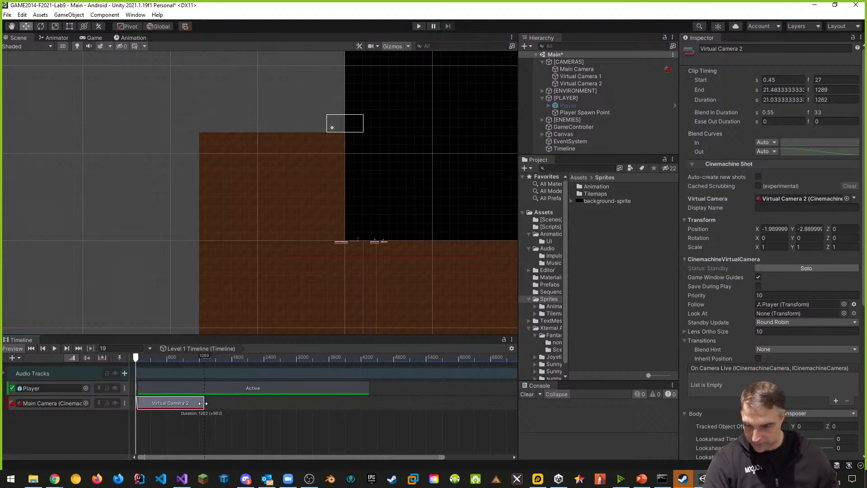
scroll(170, 413, up, 8)
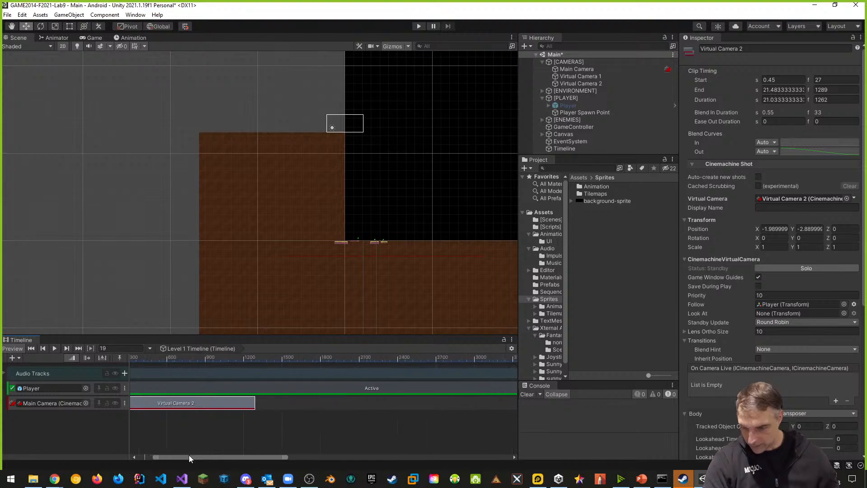
scroll(166, 423, up, 12)
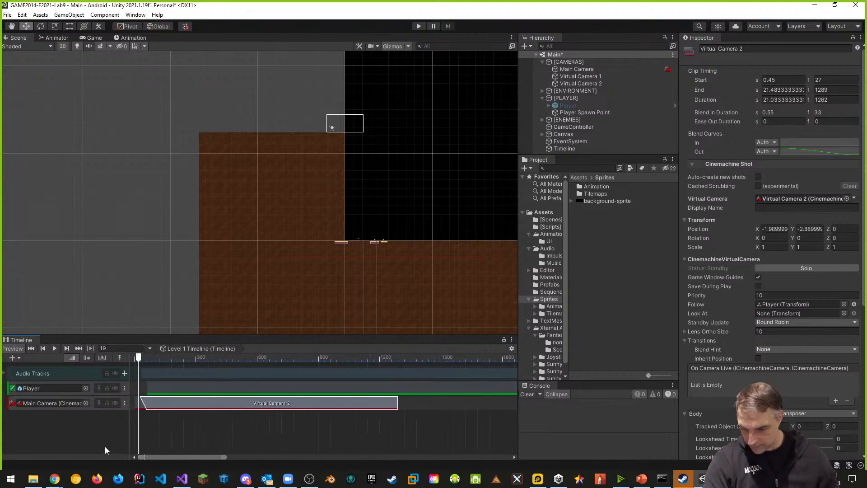
scroll(195, 440, down, 12)
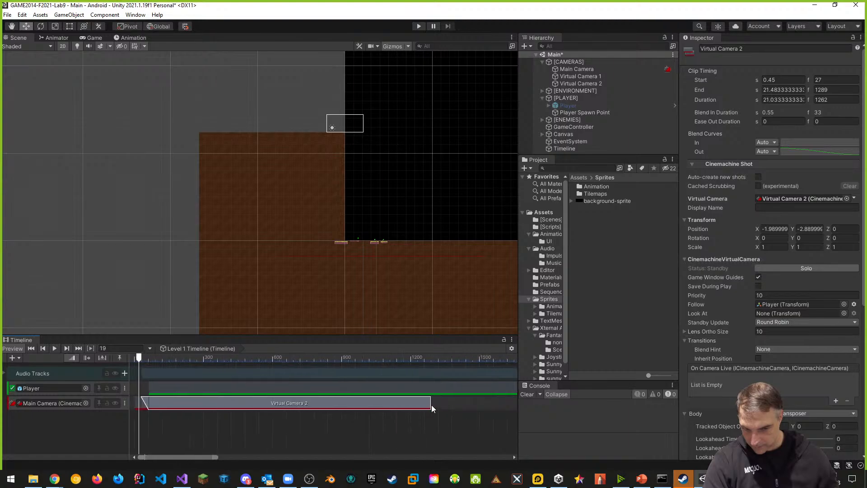
- Trim the Virtual Camera 2 clip on the Main Camera track so it ends at frame 300
drag(430, 402, 217, 402)
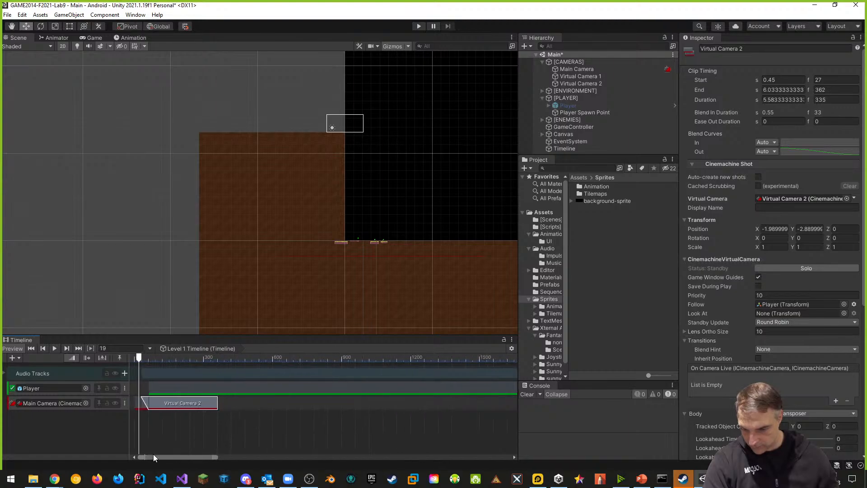
scroll(166, 417, up, 3)
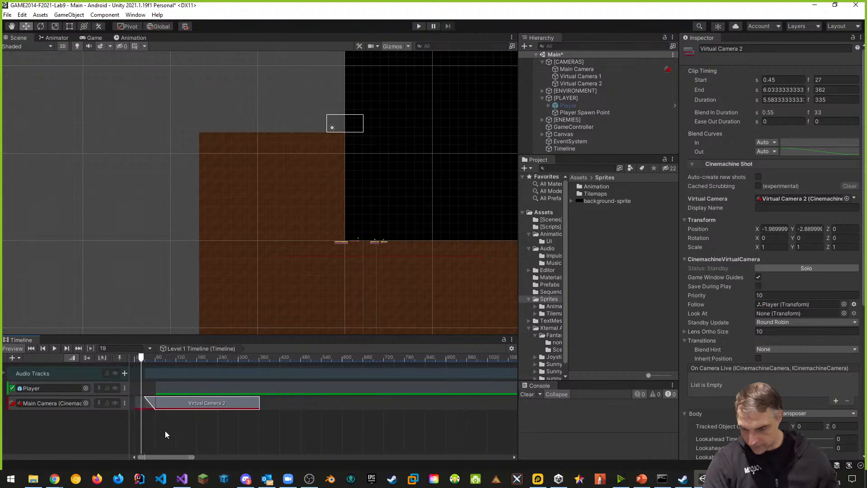
scroll(172, 431, up, 2)
drag(166, 458, 144, 457)
scroll(181, 432, up, 4)
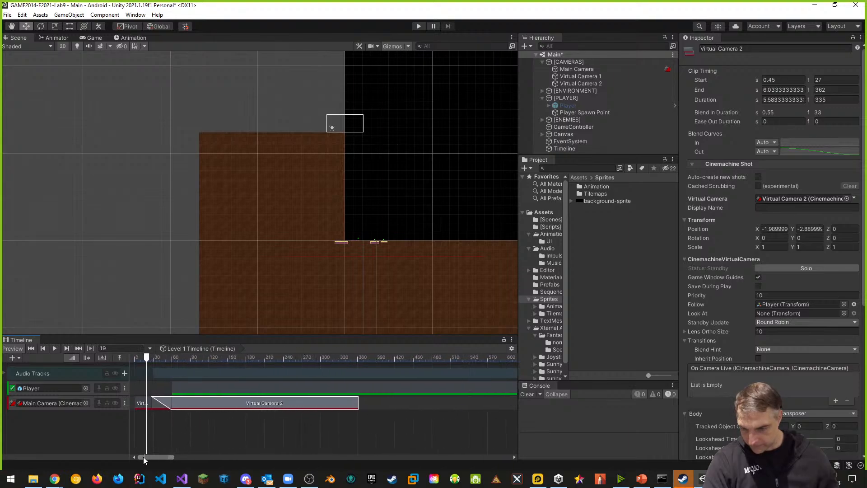
click(359, 405)
click(354, 403)
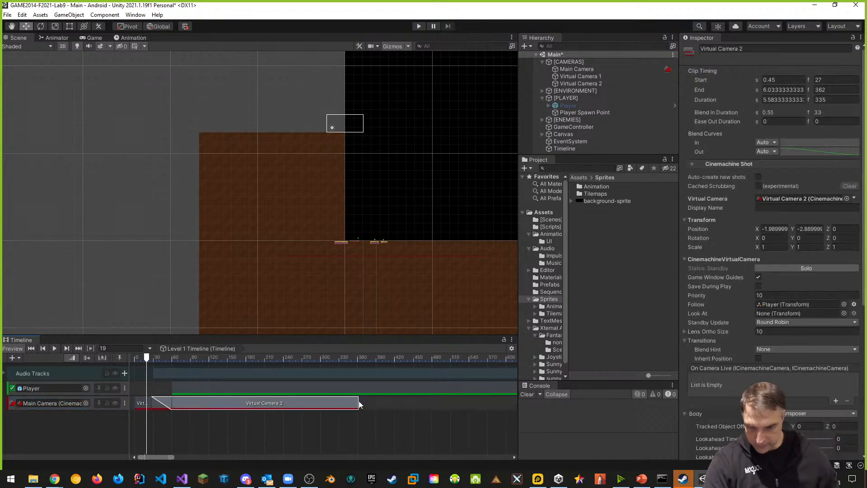
drag(356, 401, 319, 398)
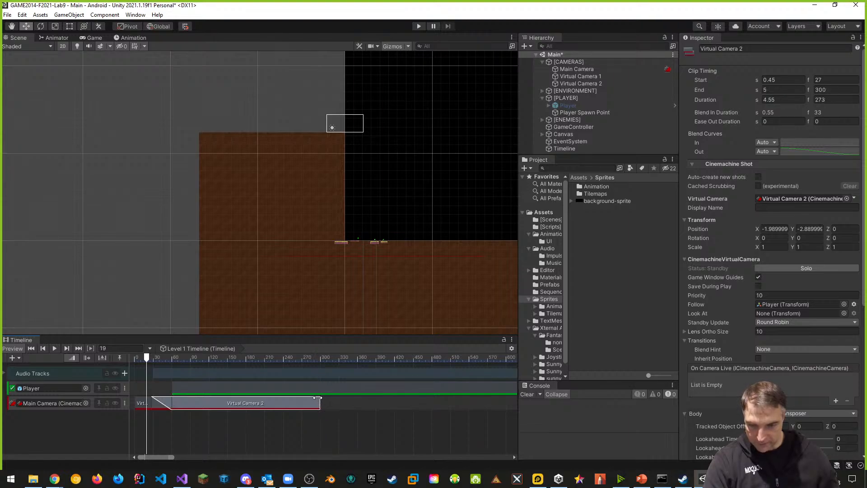
- Run the Main scene to test the shortened camera clip, stop it and inspect the starting platforms in the Scene view
click(419, 26)
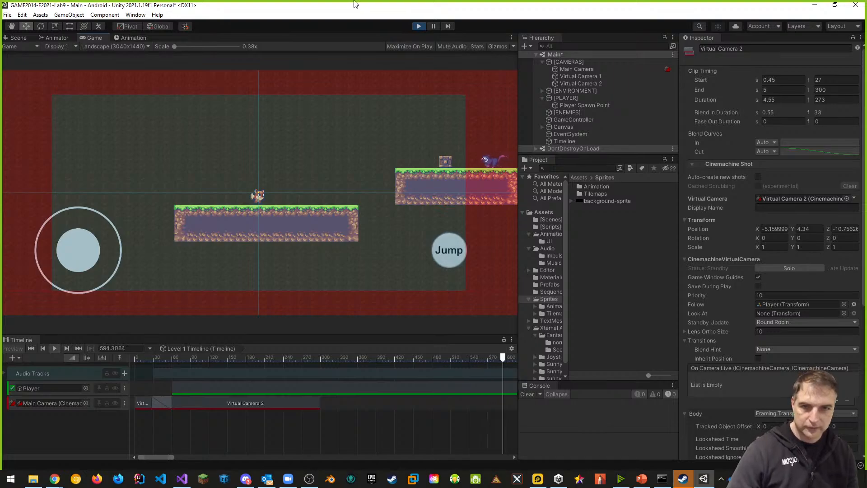
click(418, 26)
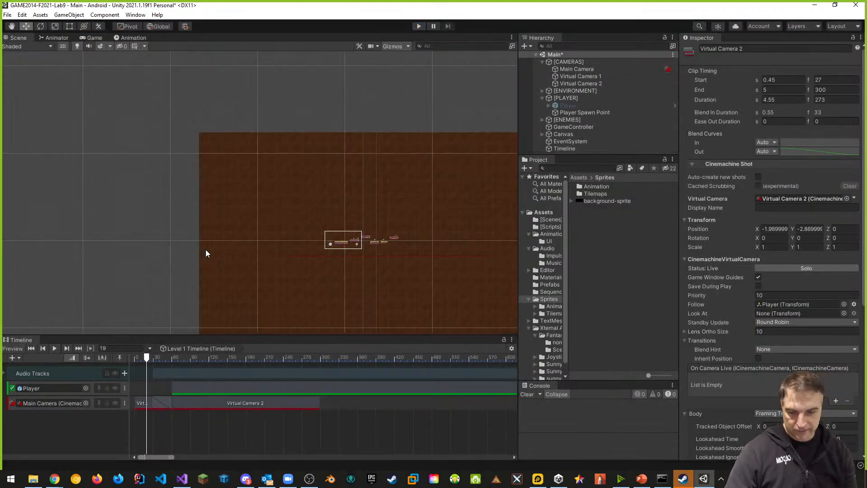
scroll(377, 204, up, 5)
middle_drag(312, 223, 352, 127)
scroll(352, 161, up, 14)
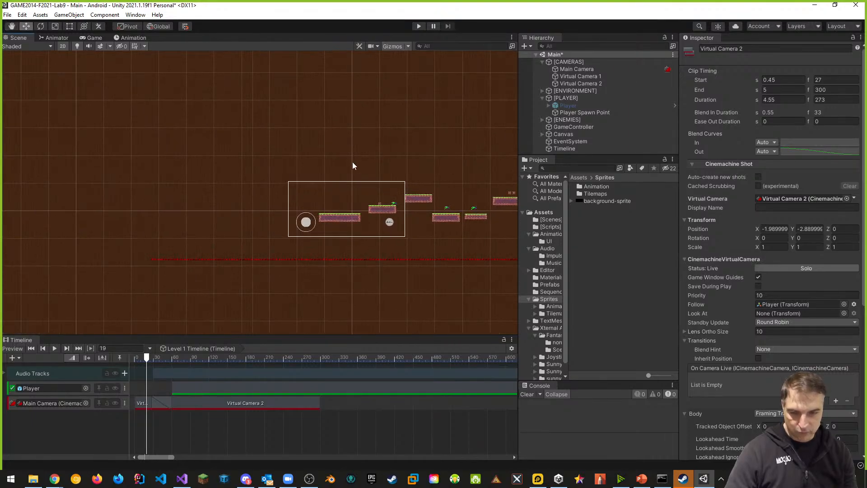
scroll(382, 185, up, 2)
scroll(385, 180, up, 2)
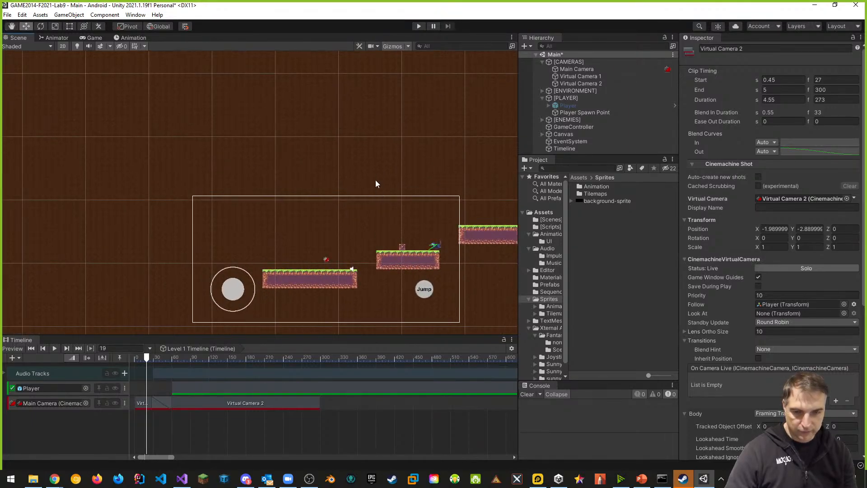
middle_drag(388, 216, 380, 171)
scroll(366, 183, up, 11)
middle_drag(361, 252, 388, 203)
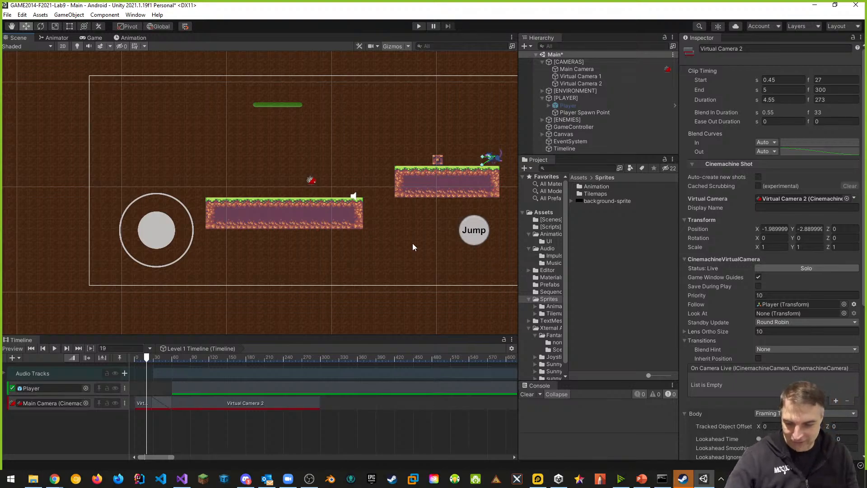
- Save the Main scene and the project
key(ctrl+s)
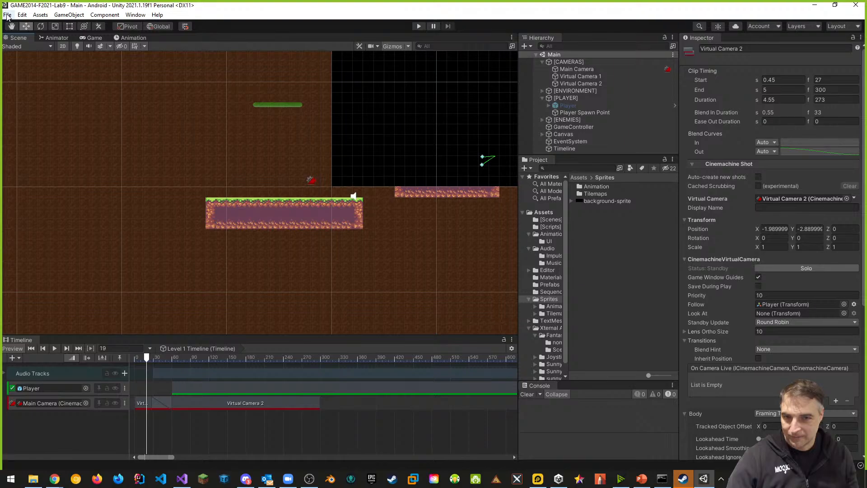
click(7, 15)
click(22, 58)
click(7, 15)
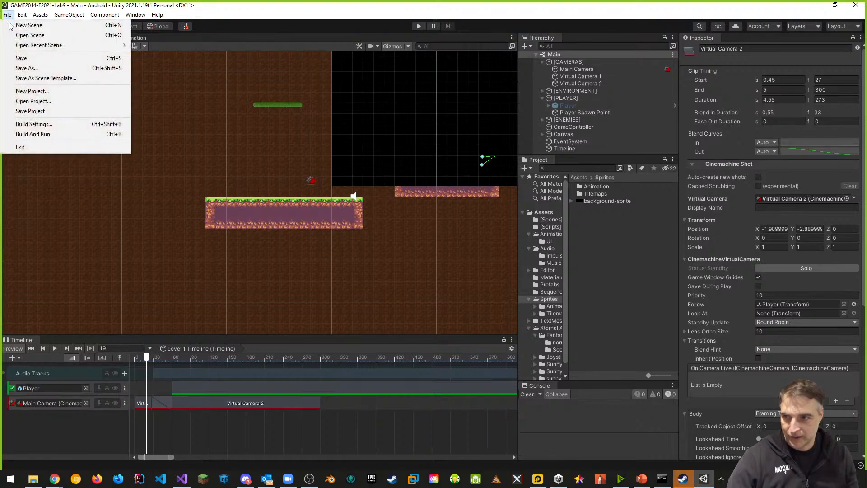
click(31, 111)
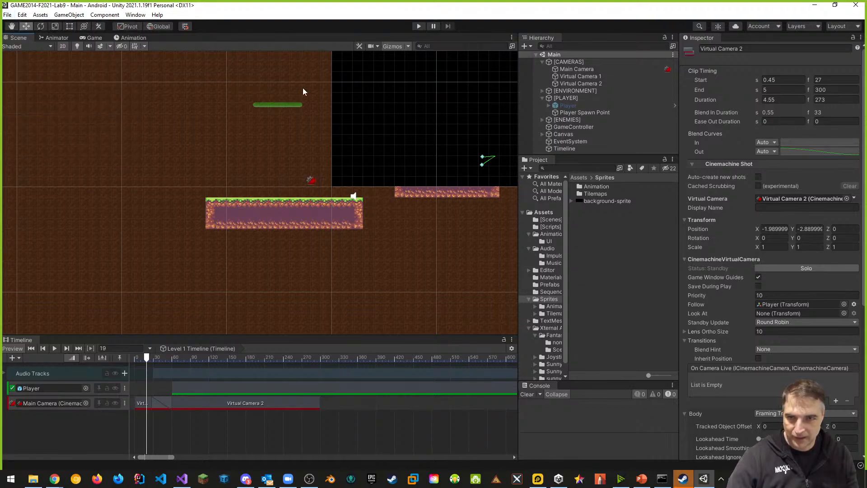
- Briefly run the saved Main scene to check the Player activation and camera blend, and stop it
click(418, 26)
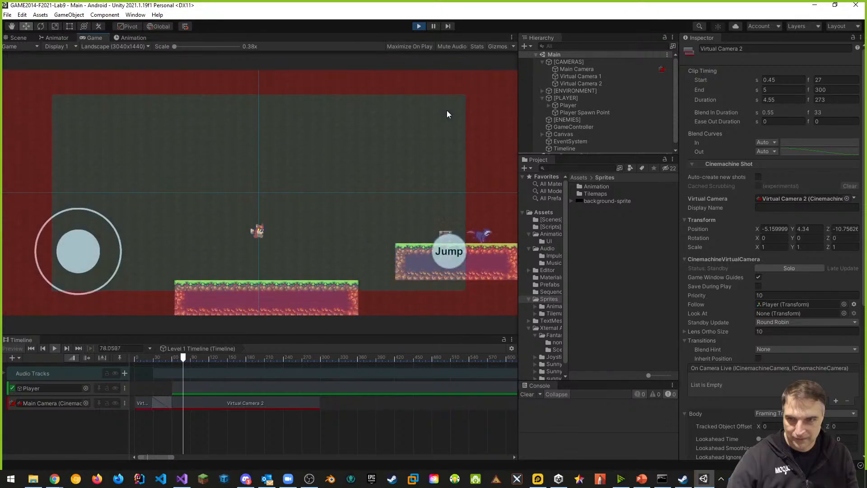
click(419, 26)
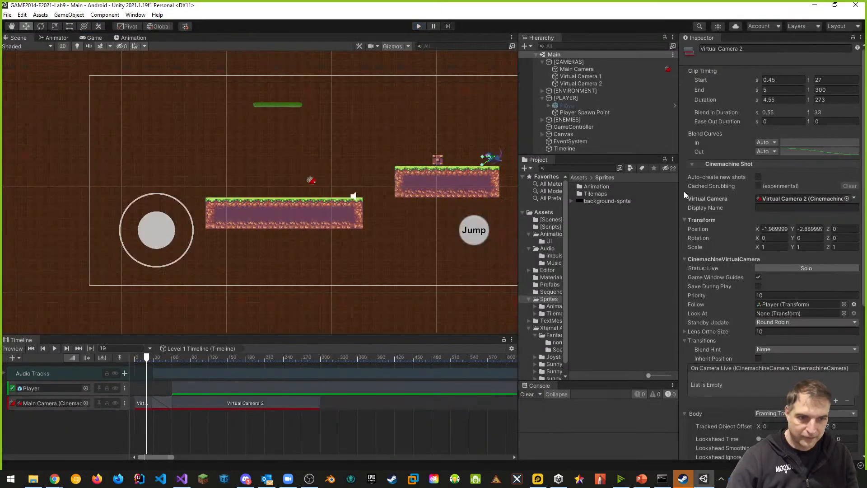
- Open the Start scene from the [Scenes] folder and run the game from it
click(551, 219)
double_click(585, 193)
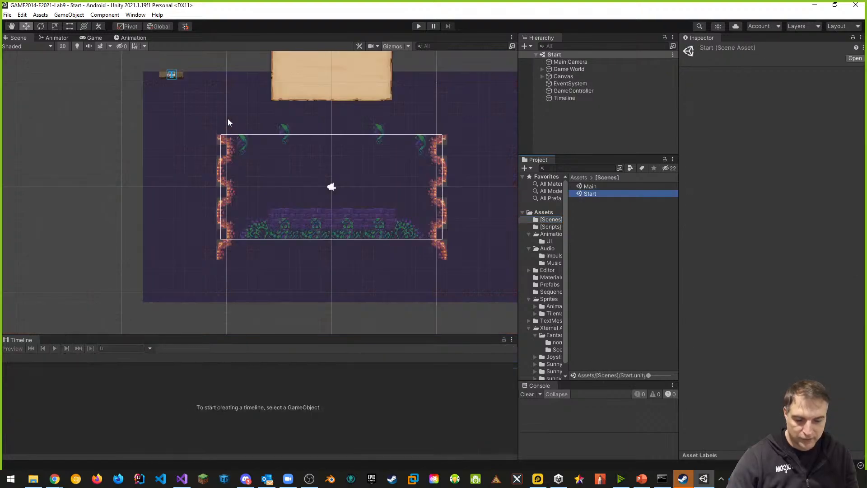
click(418, 26)
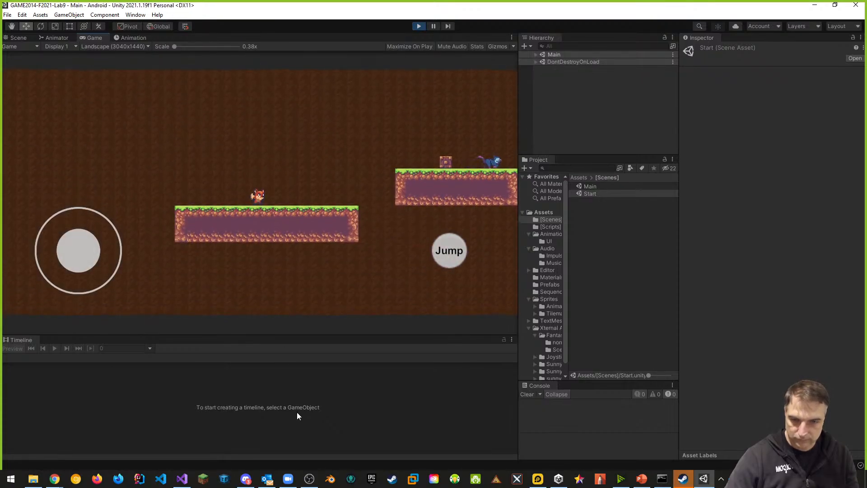
- Move and jump the player around the first platforms to test the controls and camera following in Level 1
key(d)
key(space)
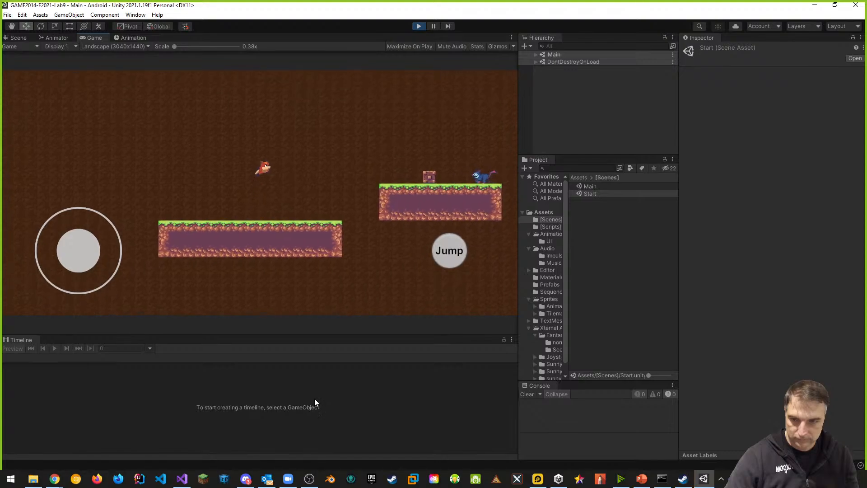
key(d)
key(space)
key(space)
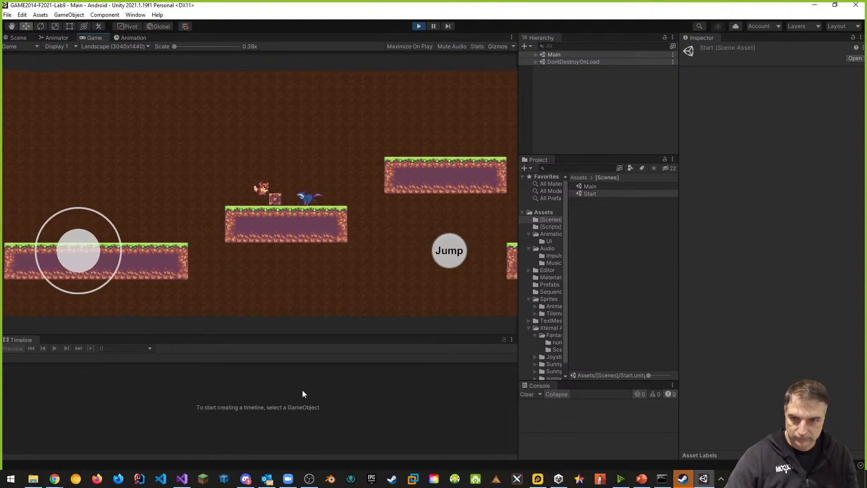
key(d)
key(space)
key(a)
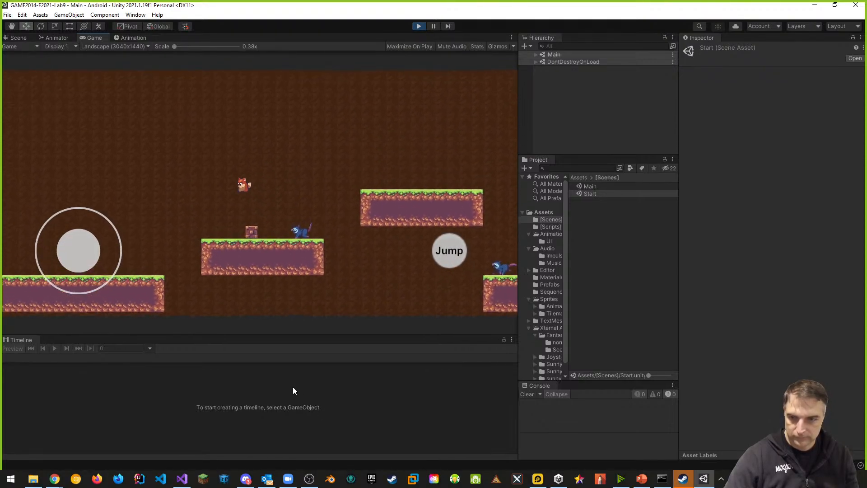
key(space)
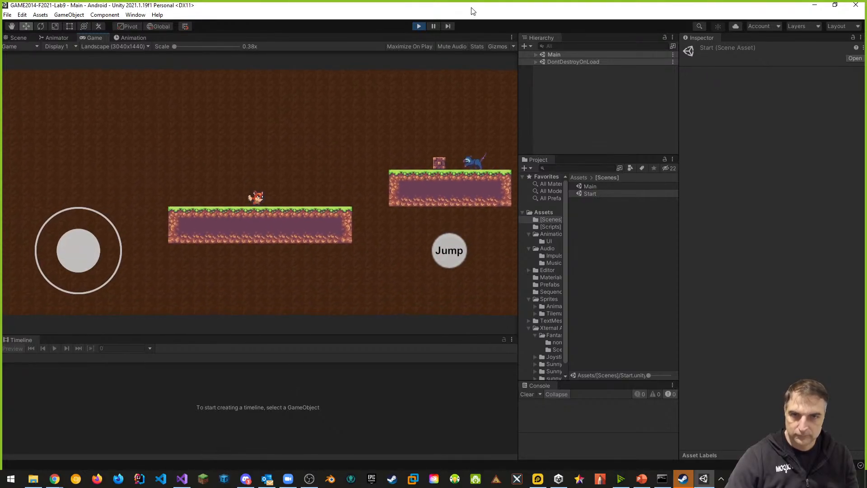
- Stop the running game, save the project and the Start scene, and exit the Unity editor
click(419, 26)
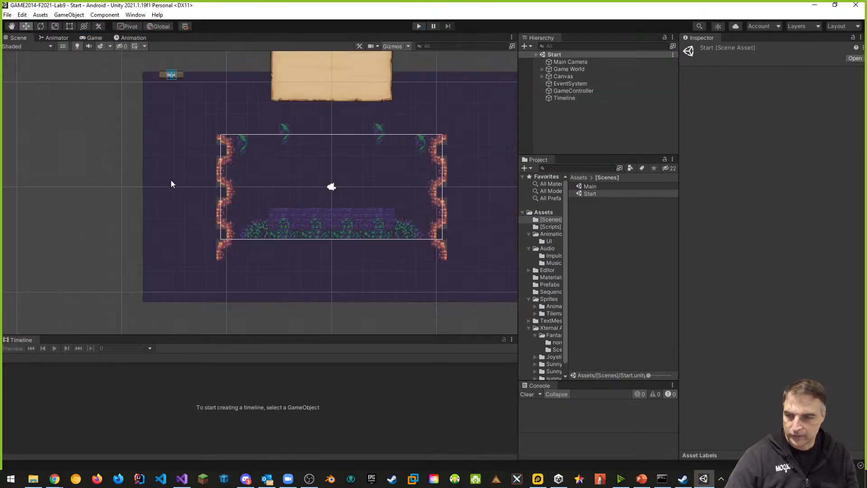
click(6, 15)
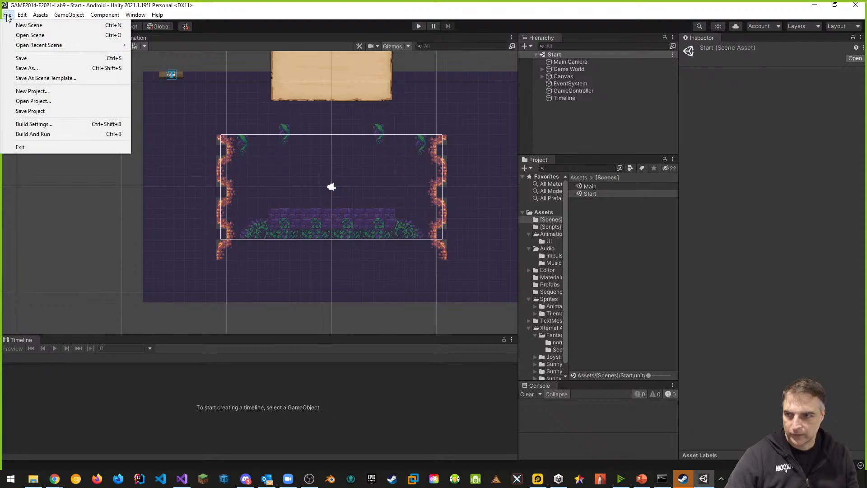
click(18, 111)
click(7, 16)
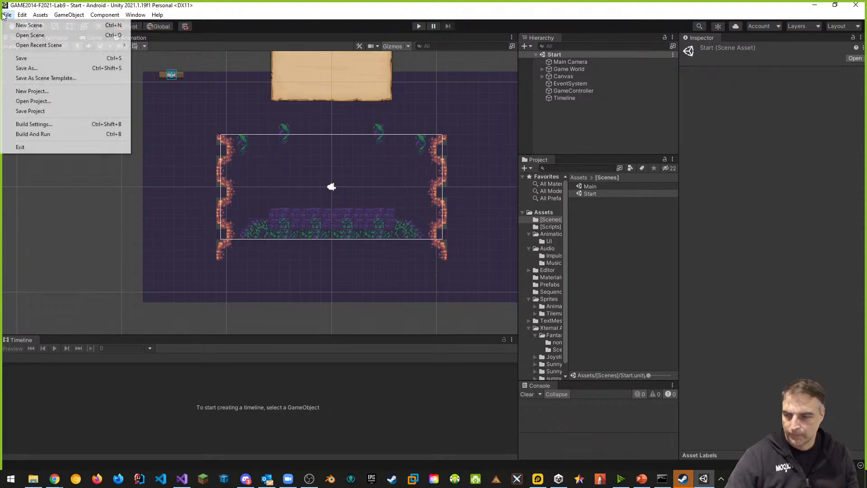
click(20, 59)
click(7, 15)
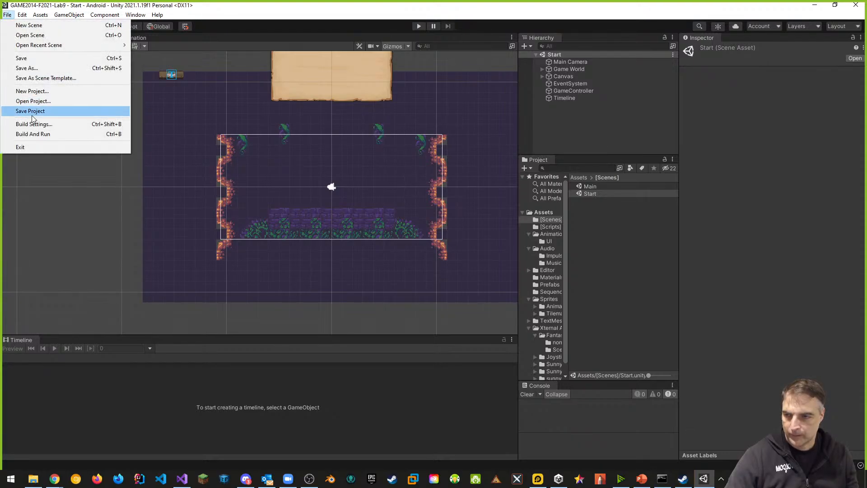
click(28, 147)
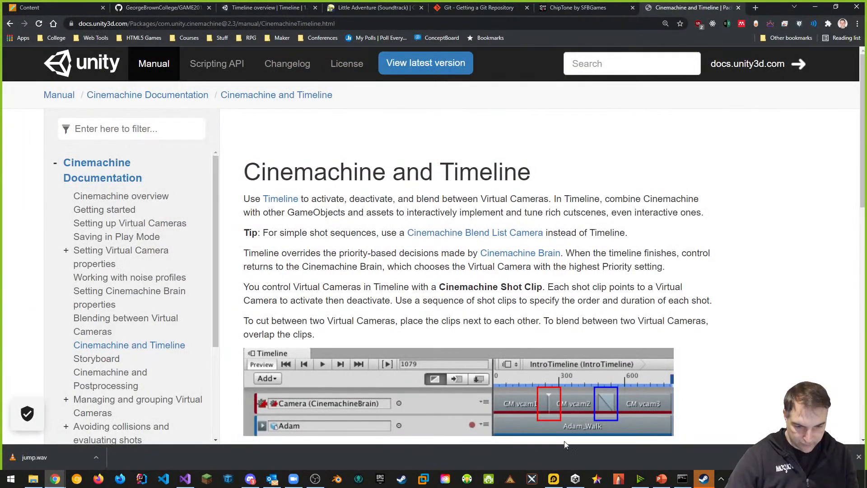
- Switch to the Command Prompt, clear its output and stage all project changes with git add
click(682, 479)
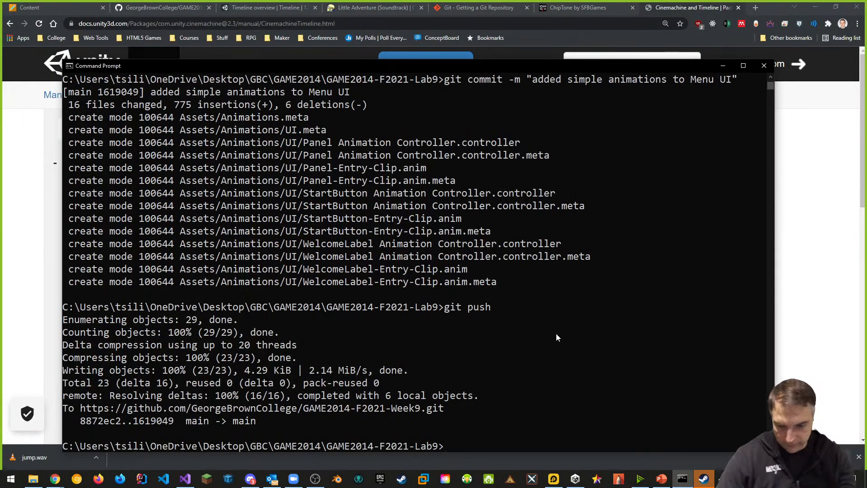
text(cls)
key(Return)
text(gita d)
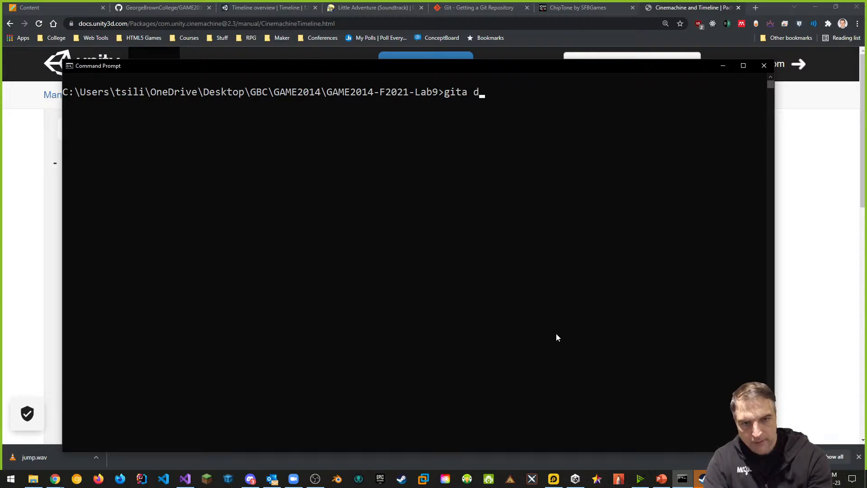
text(.)
key(Return)
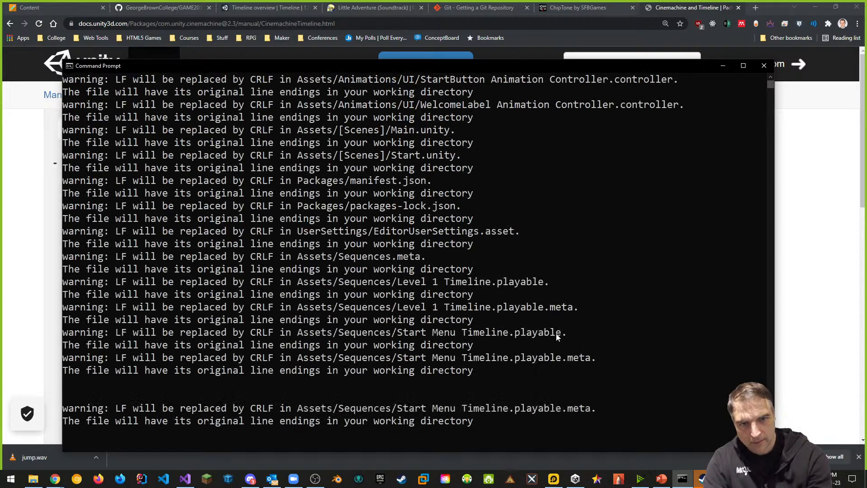
- Commit the staged changes with the message "added timeline to main scene" and push them to the remote repository
text(git comm)
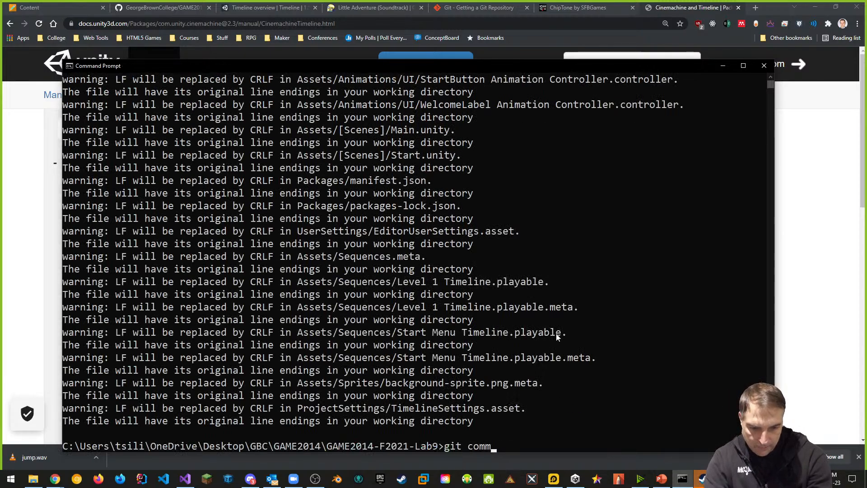
text(ti t -m)
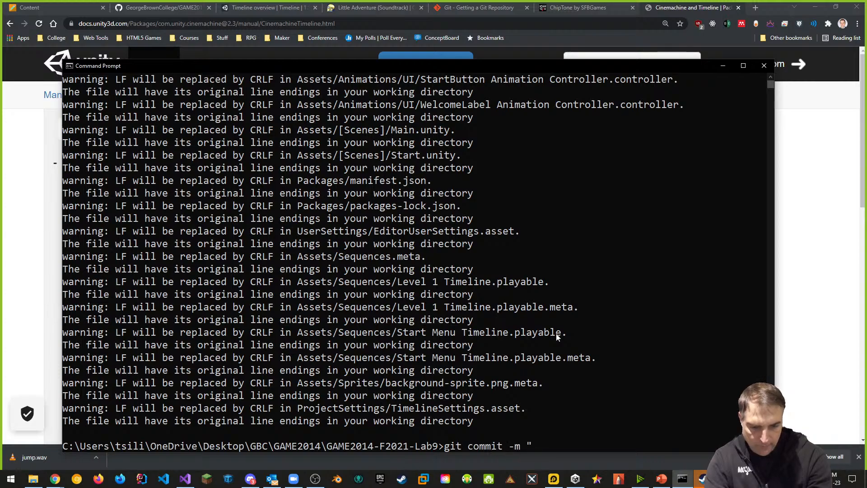
text( ")
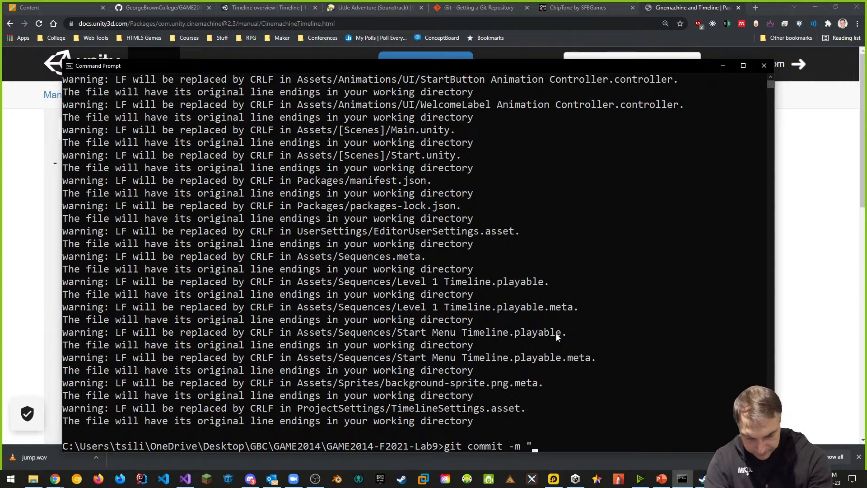
text(added)
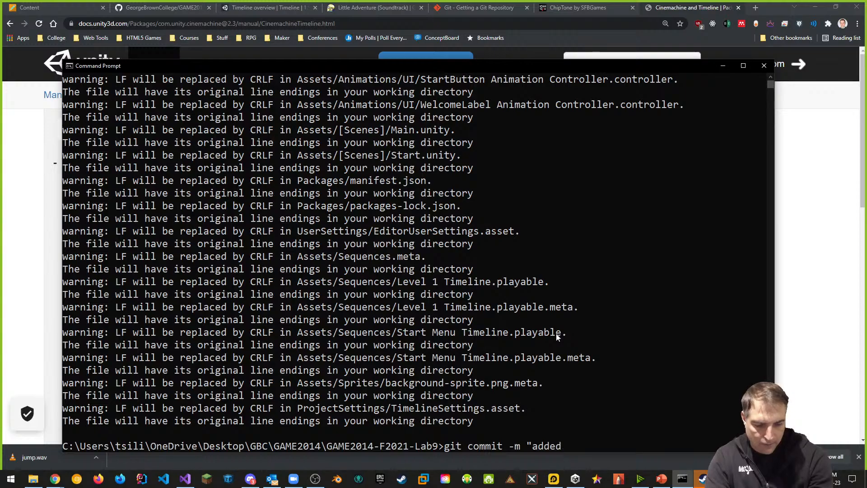
text( timeline to )
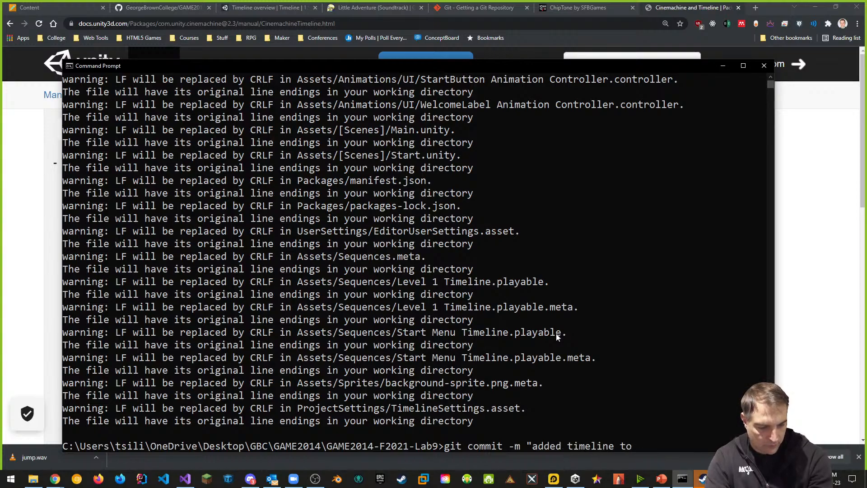
text(main)
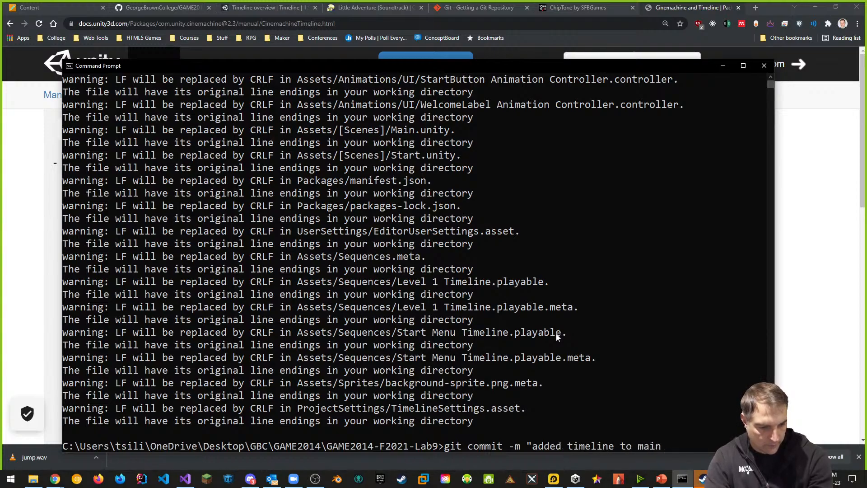
text( scene")
key(Return)
text(git push)
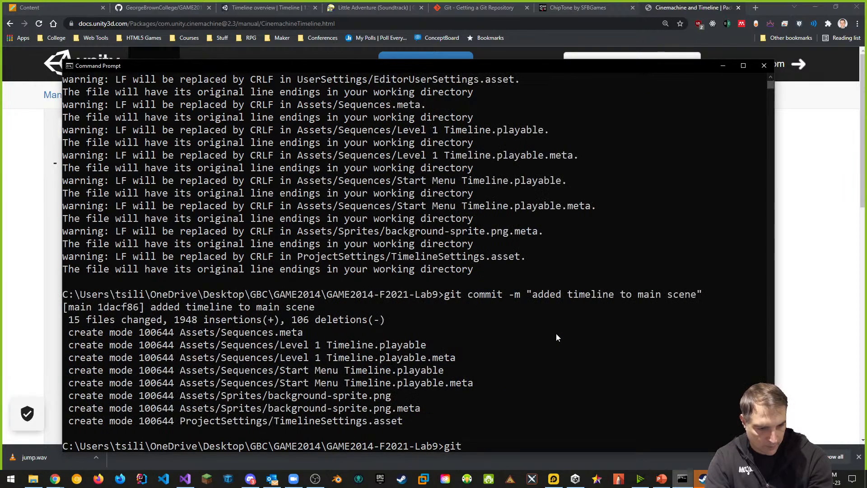
key(Return)
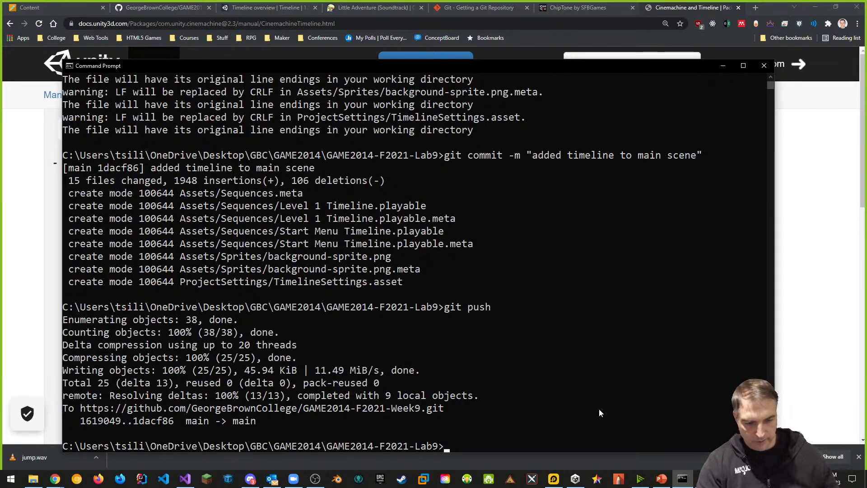
- Reopen the GAME2014-F2021-Lab9 project from Unity Hub and set the Android build's run device to Samsung SM G975N (emulator-5554)
click(575, 478)
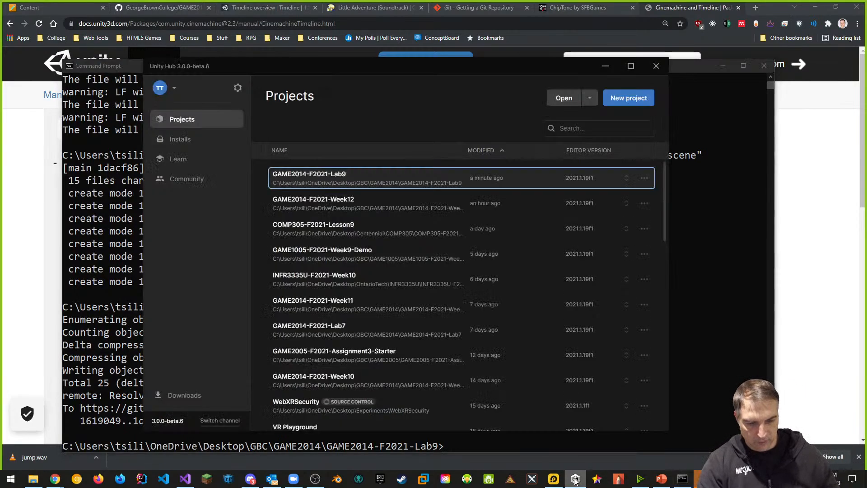
click(353, 181)
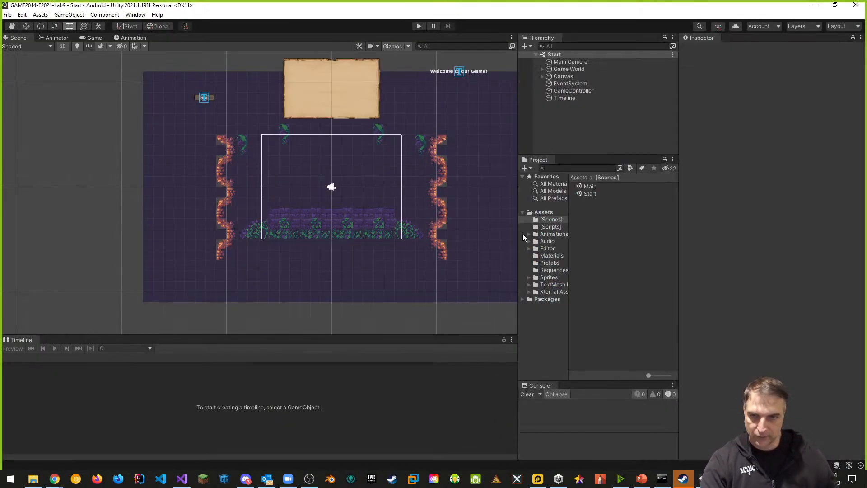
click(7, 15)
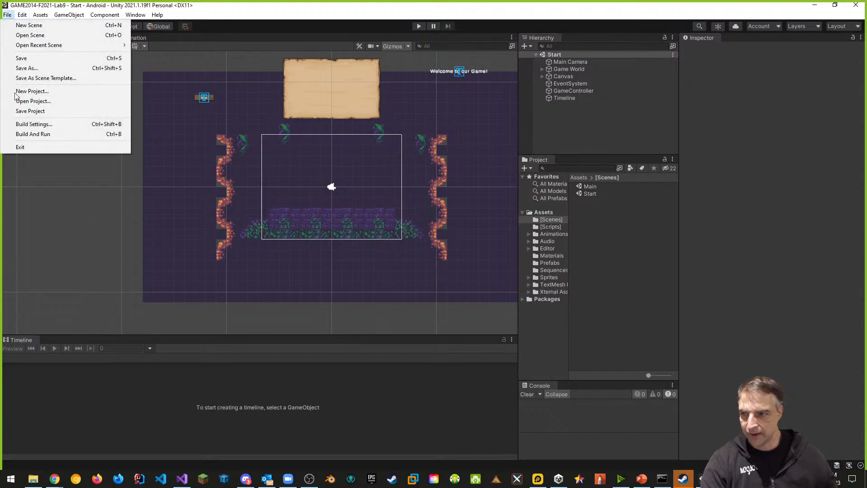
click(24, 127)
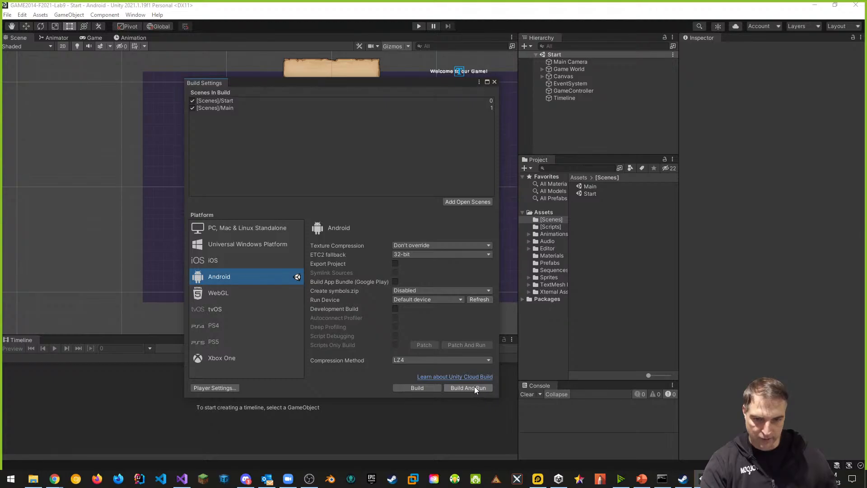
click(437, 300)
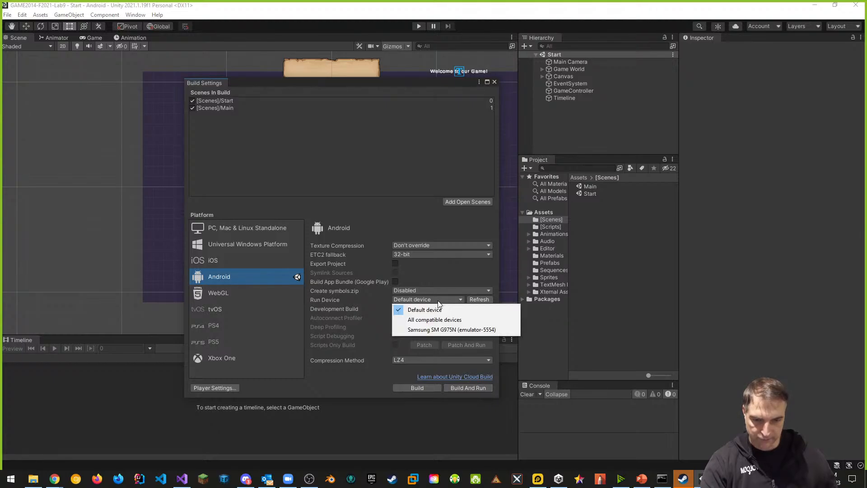
click(442, 329)
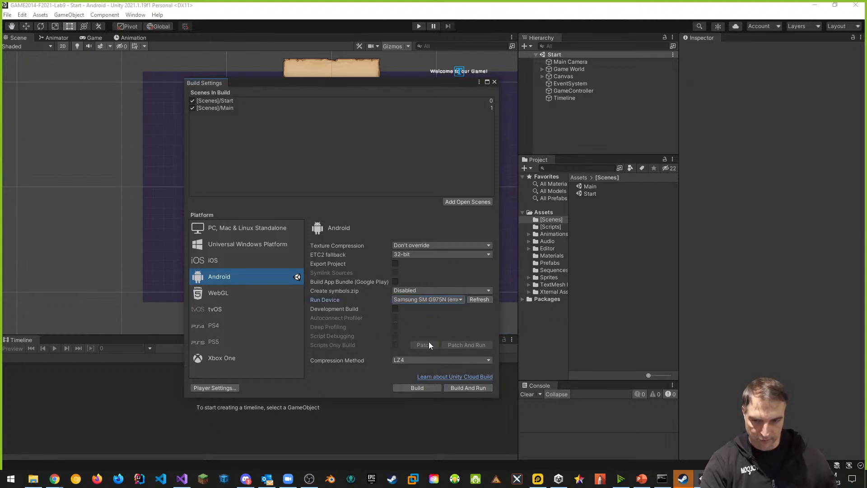
- Build and run the Android game, saving it as Lab9 in a new Builds folder inside the project folder
click(469, 388)
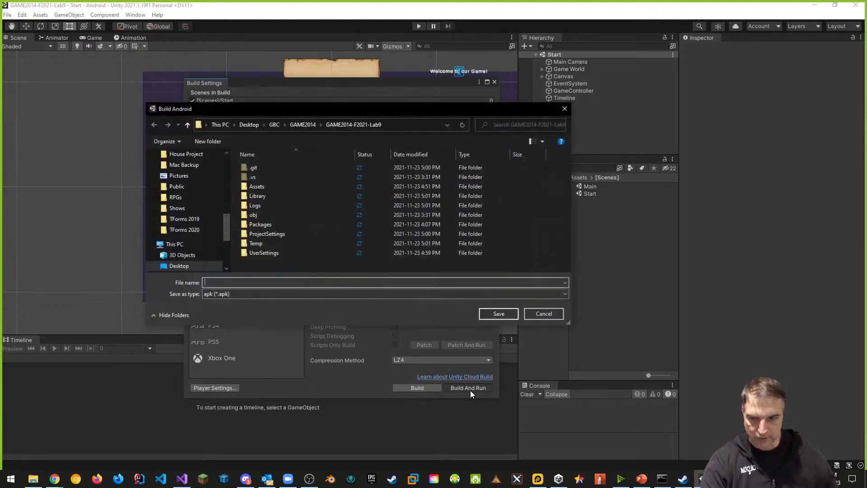
click(207, 142)
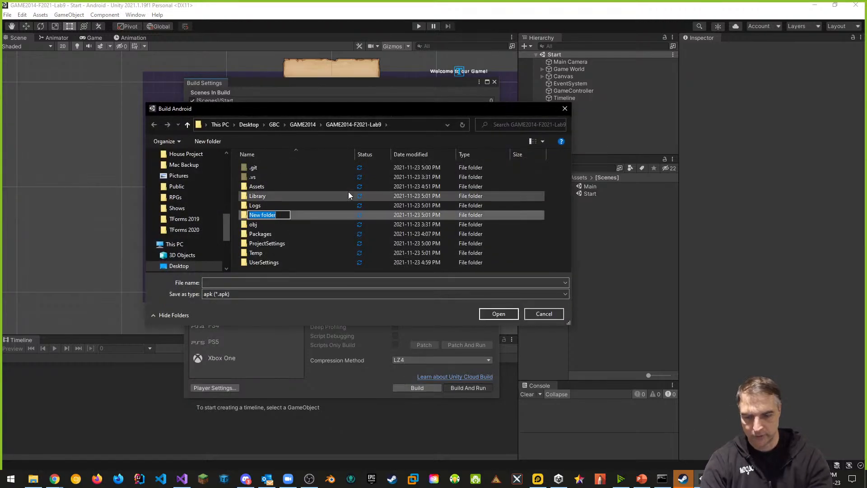
text(Builds)
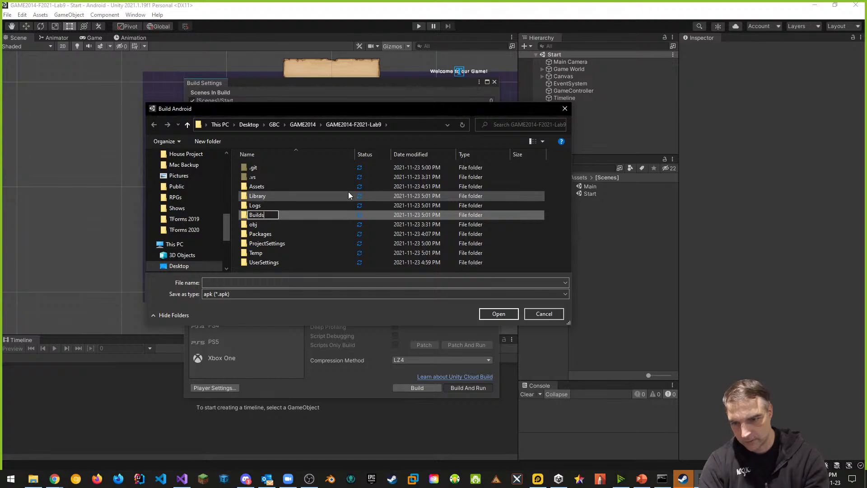
key(Return)
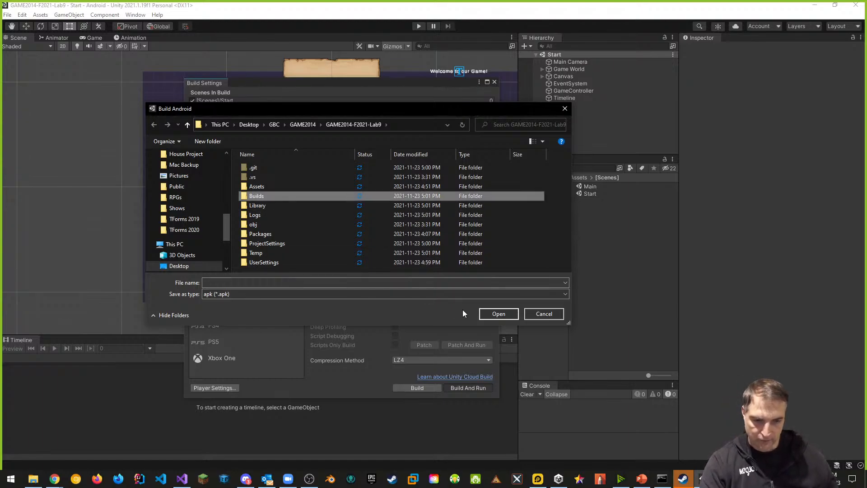
click(499, 313)
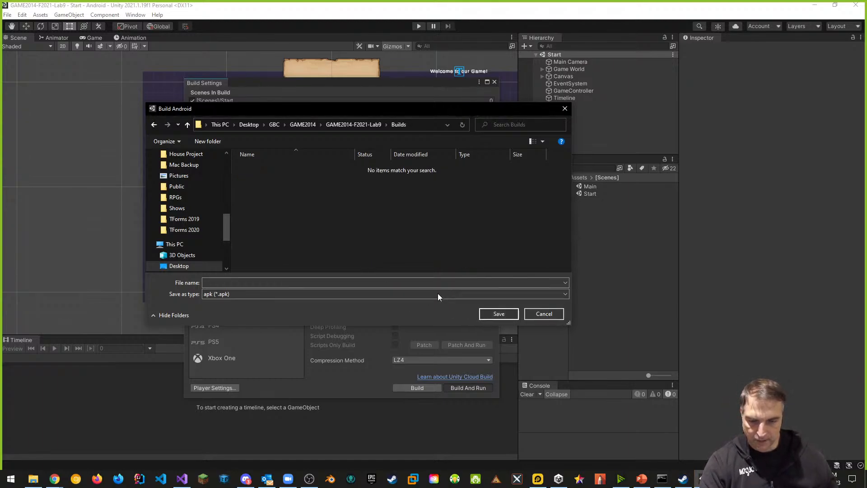
click(294, 280)
text(Lab9)
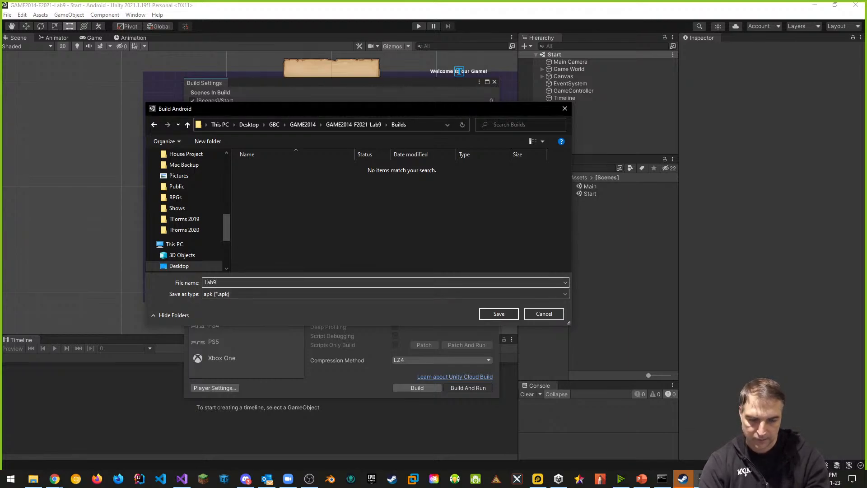
key(Return)
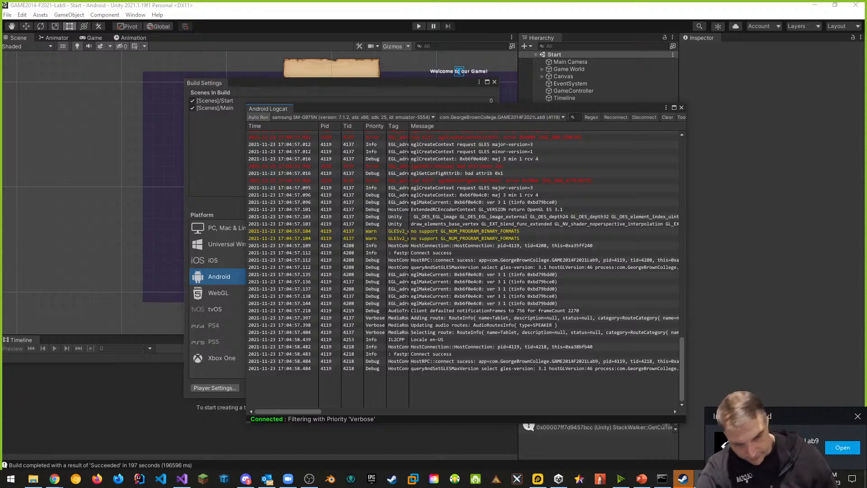
- Open the installed game in LDPlayer, start Level 1, and test moving and jumping the player across the first platforms
click(832, 447)
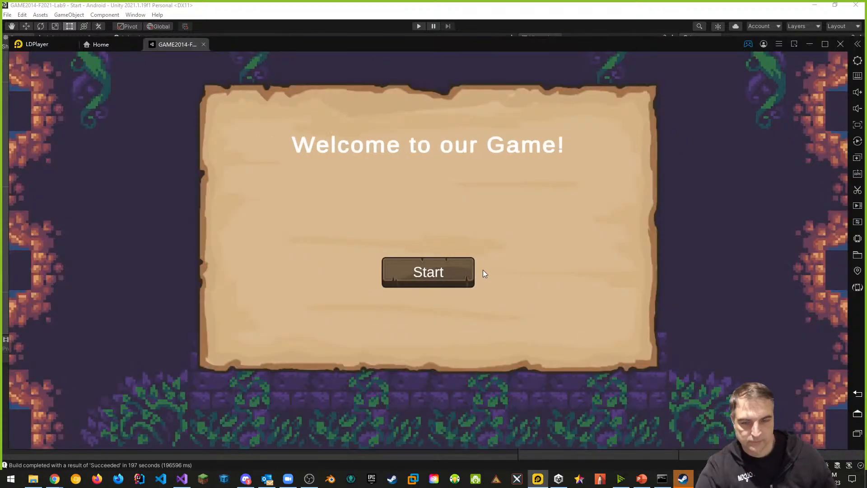
click(432, 274)
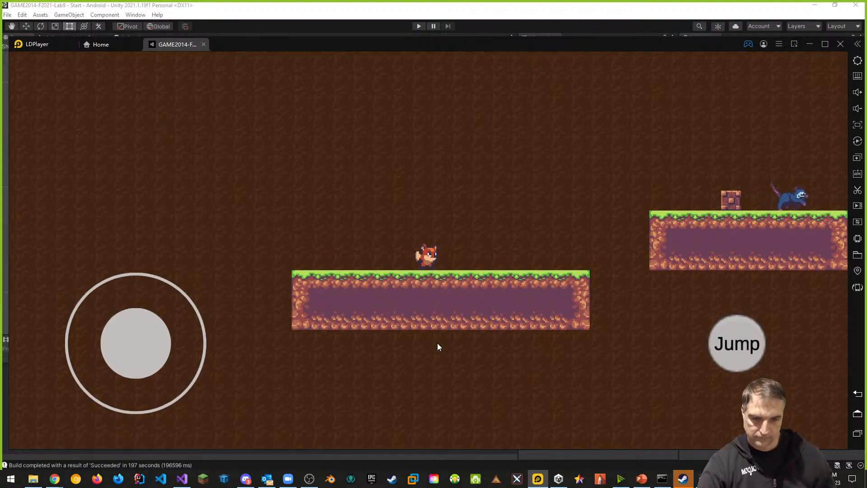
key(space)
key(d)
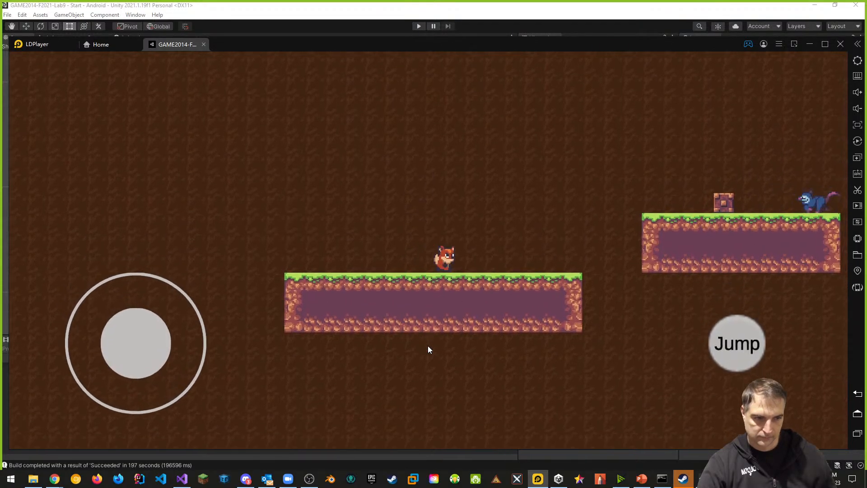
key(space)
key(a)
key(d)
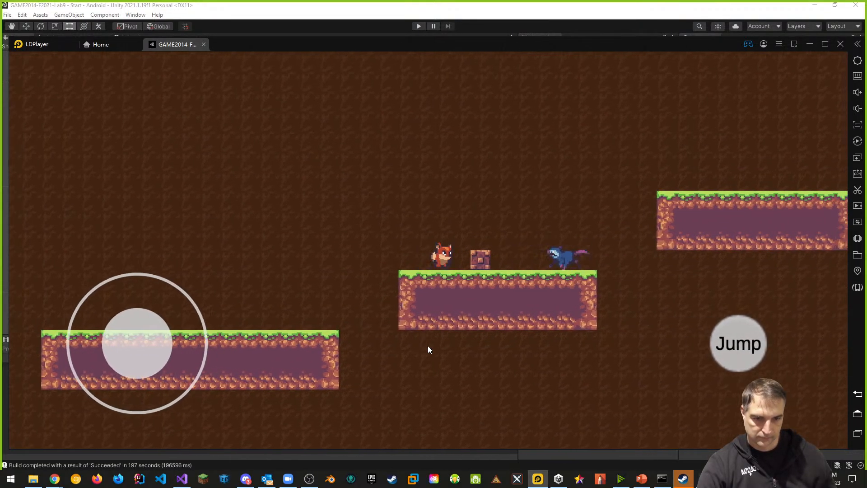
key(space)
key(d)
key(a)
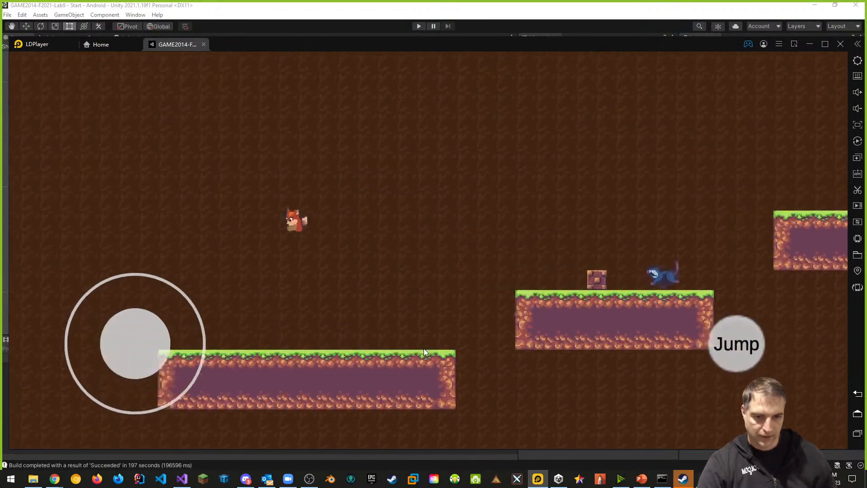
key(d)
key(space)
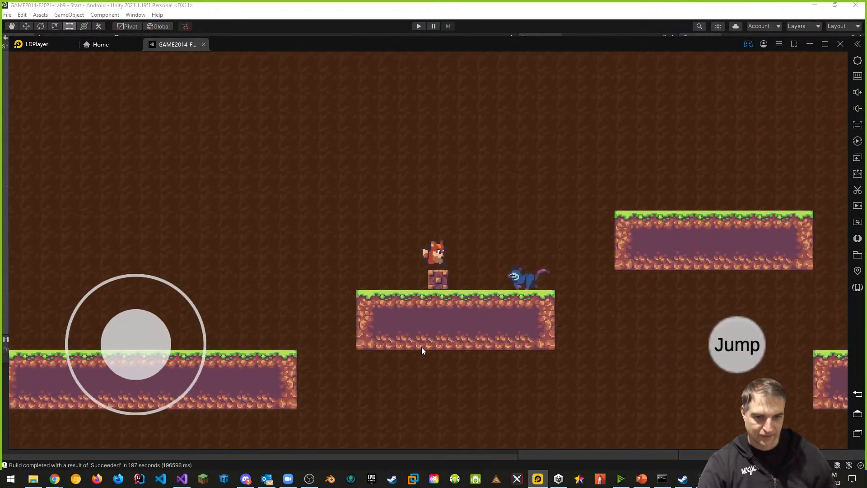
- Play-test Level 1 further, jumping the player off the crate towards the blue enemy on the second platform and moving right
key(space)
key(d)
key(space)
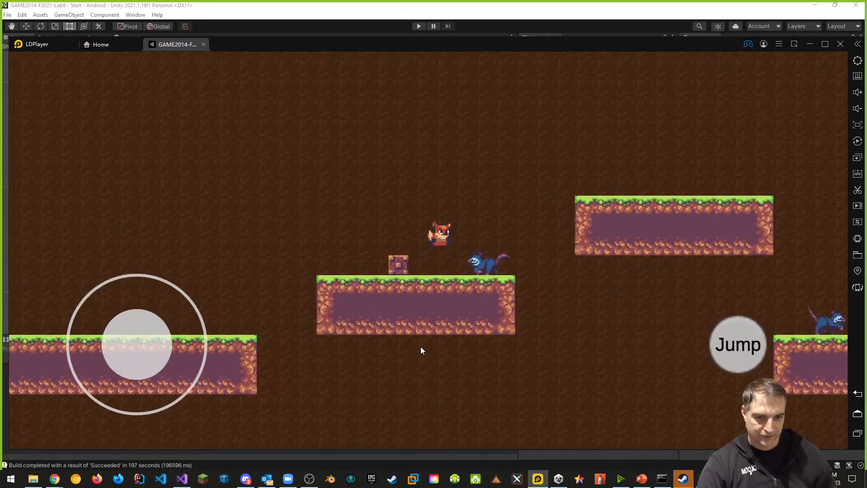
key(d)
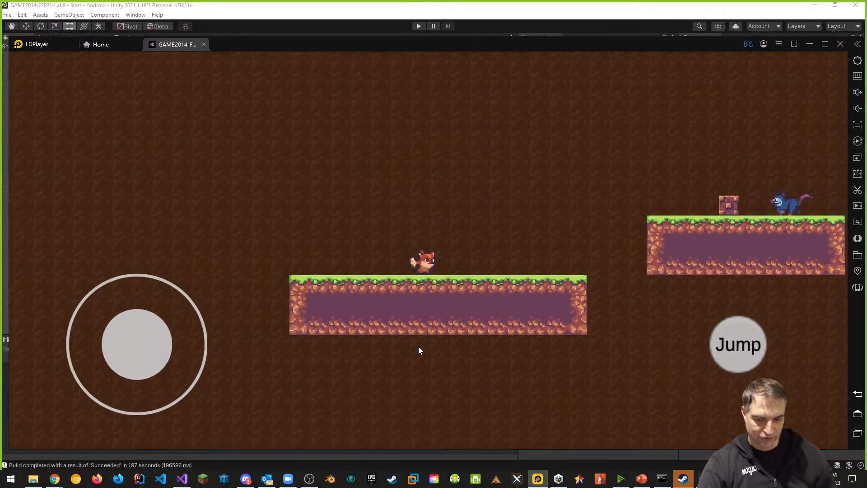
key(d)
key(space)
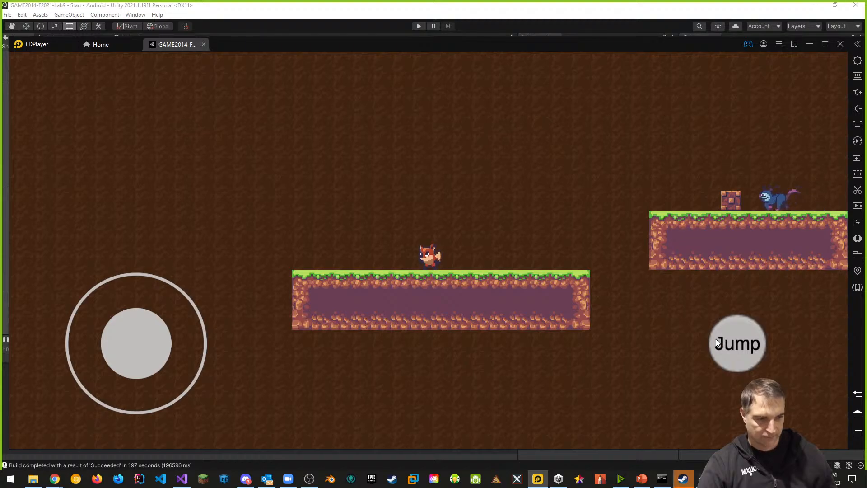
- Close the running game in LDPlayer, switch to Unity, and close the Android Logcat and Build Settings windows
click(204, 45)
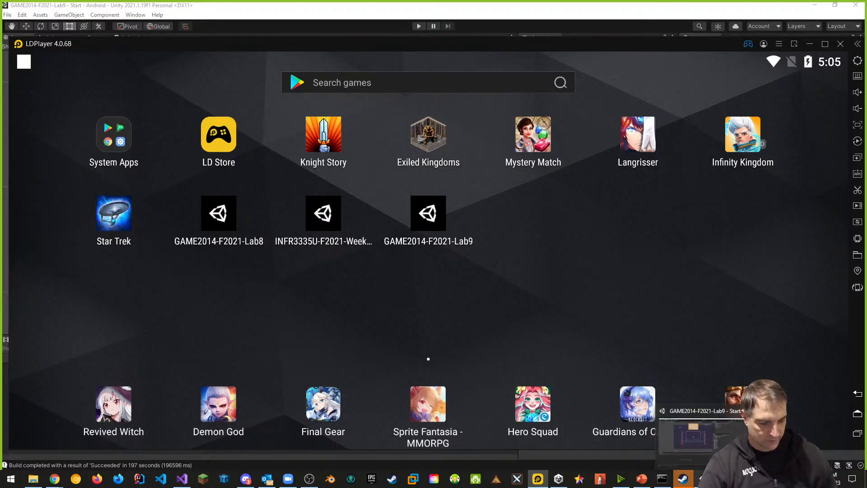
click(700, 479)
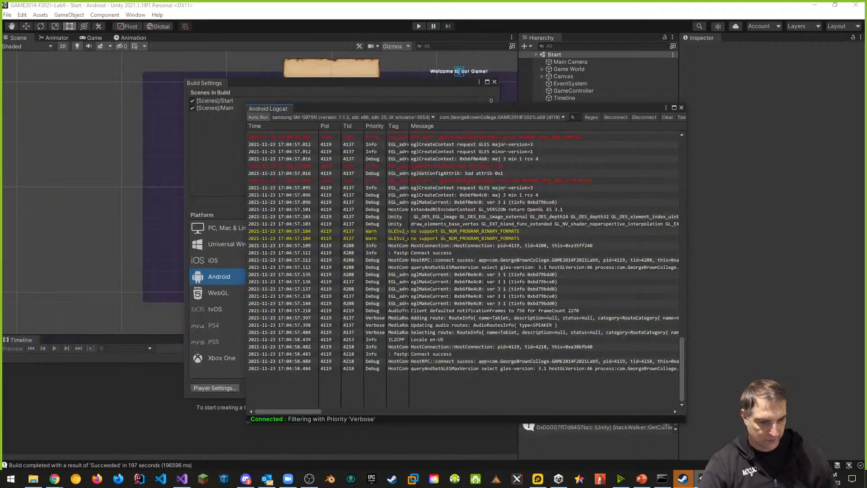
click(681, 107)
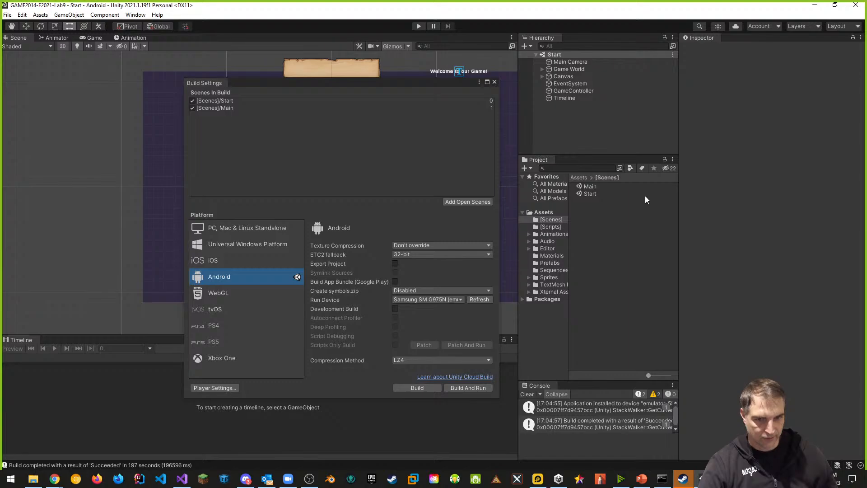
click(494, 80)
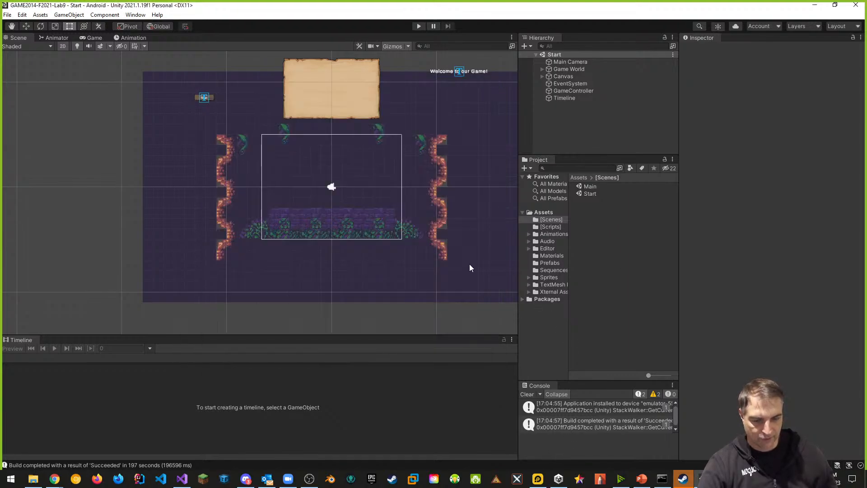
- Open the Main scene from the [Scenes] folder and look over its platforms and on-screen controls
scroll(463, 249, up, 1)
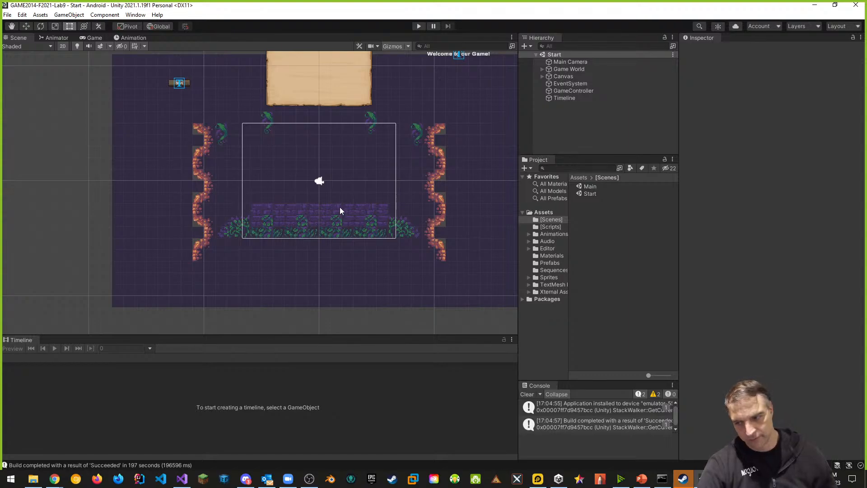
middle_drag(340, 209, 301, 235)
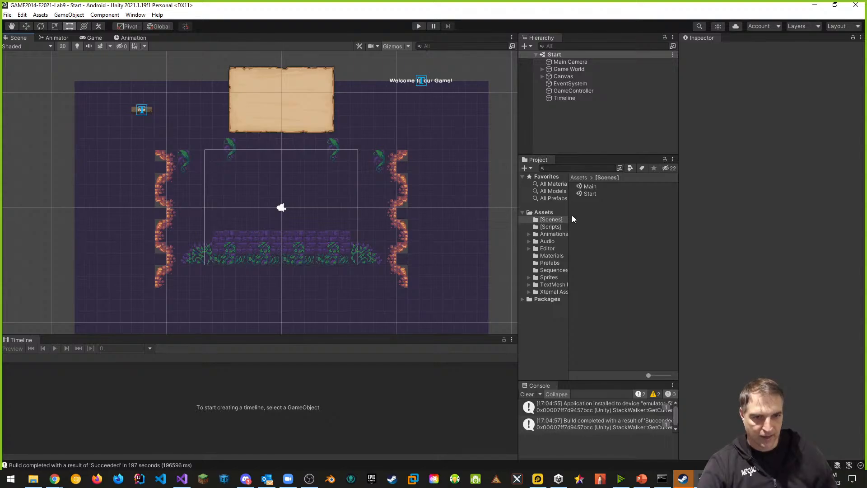
click(590, 187)
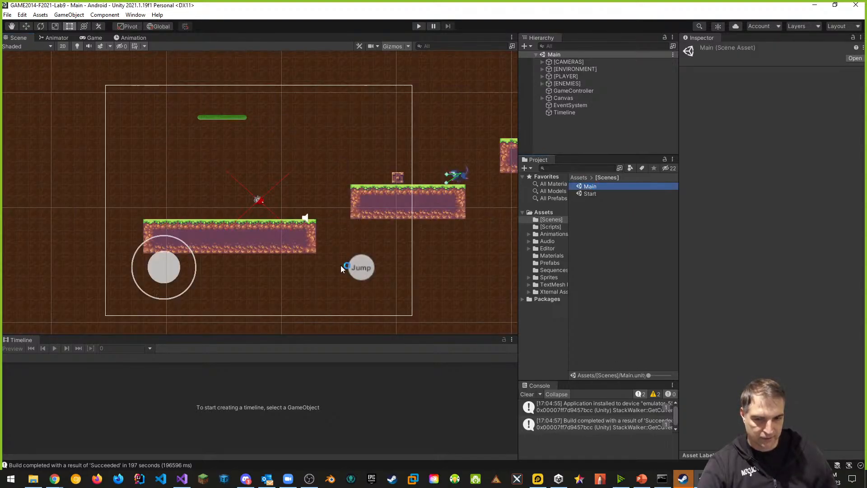
scroll(298, 264, down, 3)
middle_drag(393, 287, 399, 208)
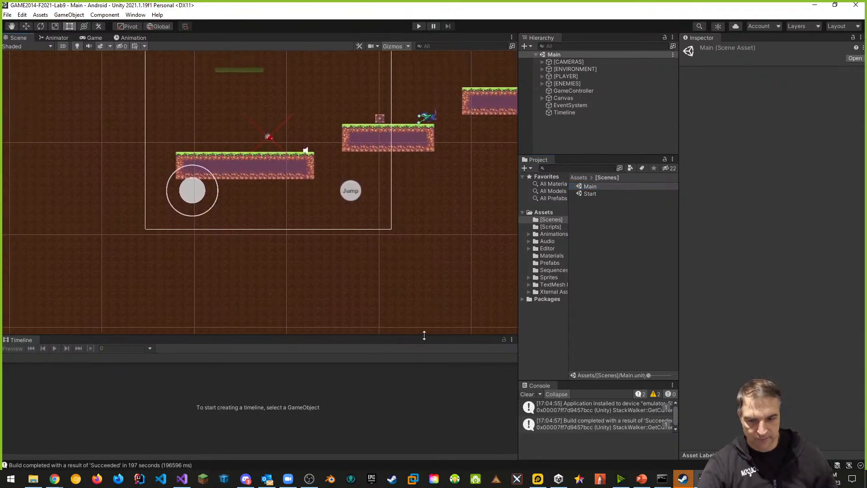
middle_drag(409, 258, 428, 317)
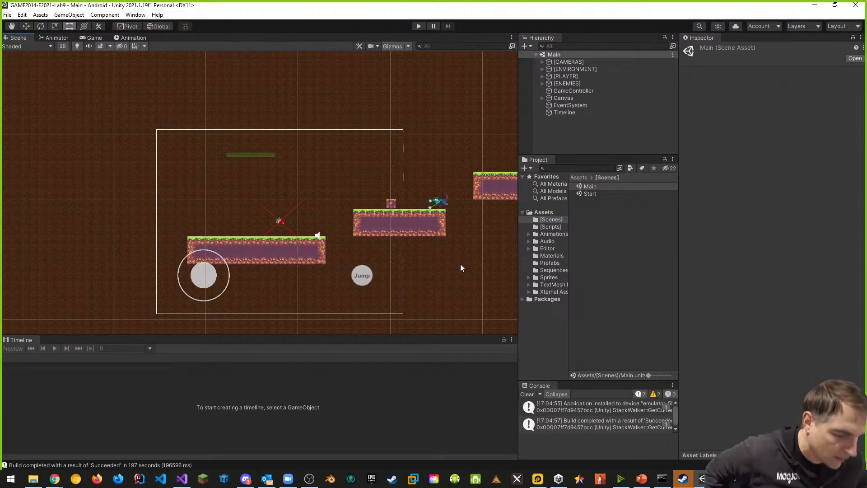
- Switch to the Lesson 12 presentation in PowerPoint and review the Course Outline and This Week's Activities slides
click(642, 477)
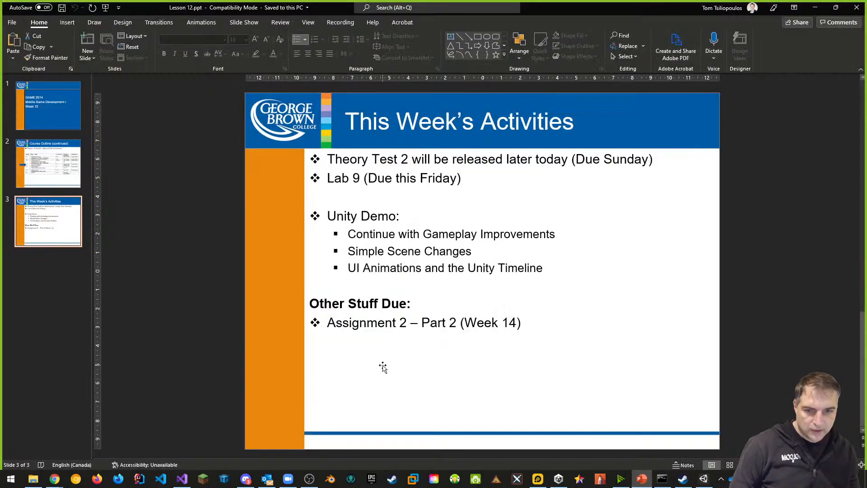
click(57, 173)
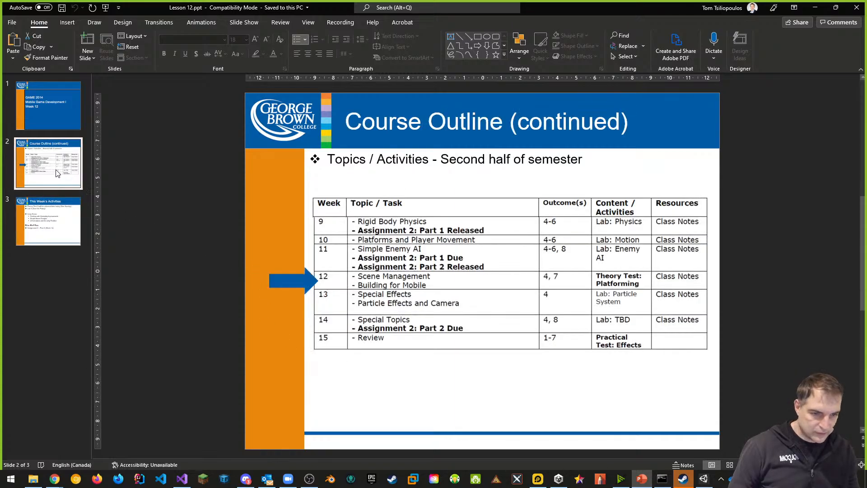
click(64, 221)
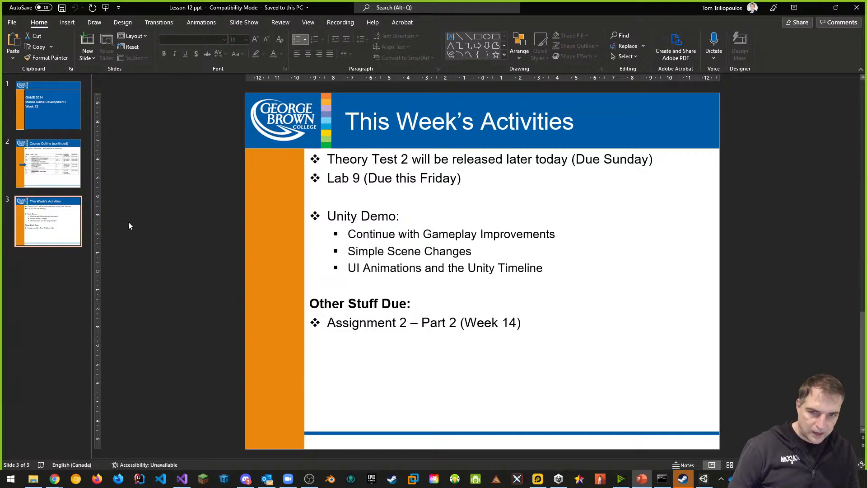